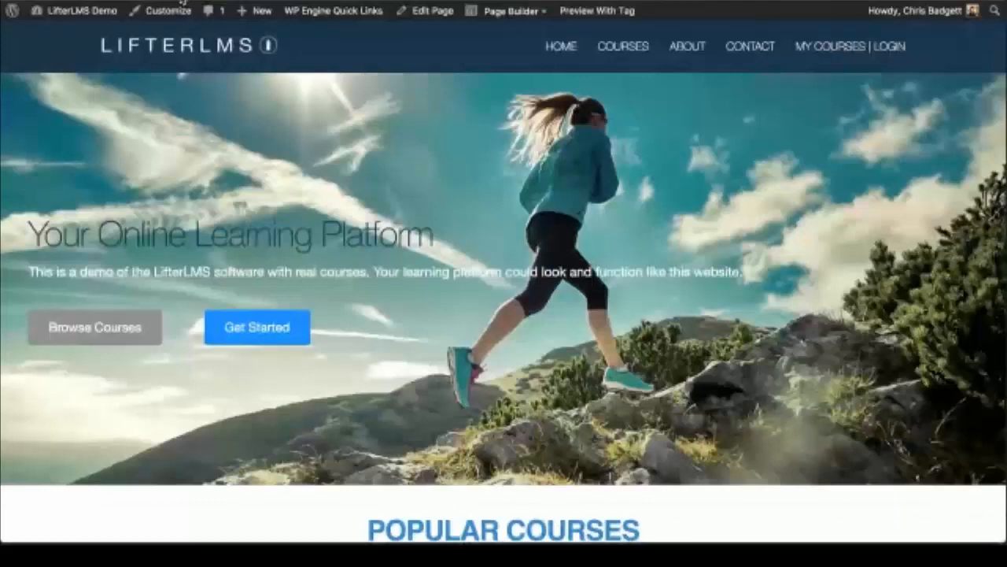
Step: Return to the demo site's home page and scroll down to its three Popular Courses cards
scroll(387, 228, down, 5)
scroll(401, 155, up, 5)
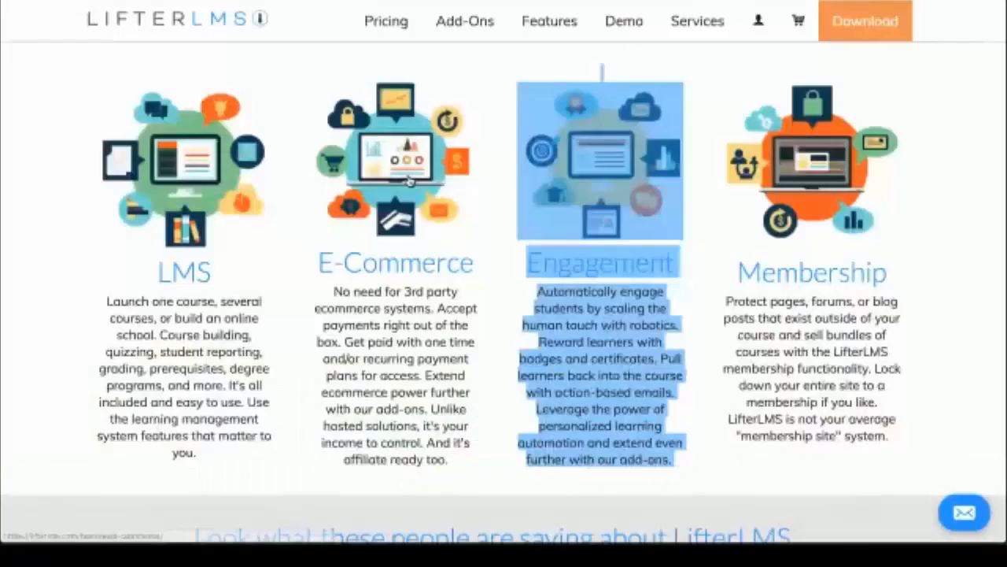
scroll(409, 181, up, 3)
click(626, 20)
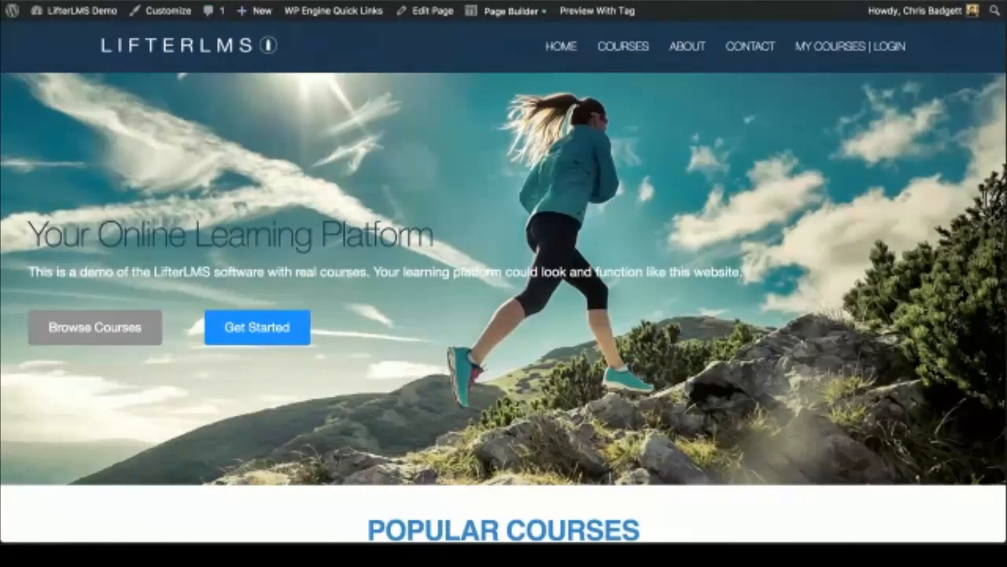
scroll(391, 219, down, 1)
scroll(391, 218, up, 1)
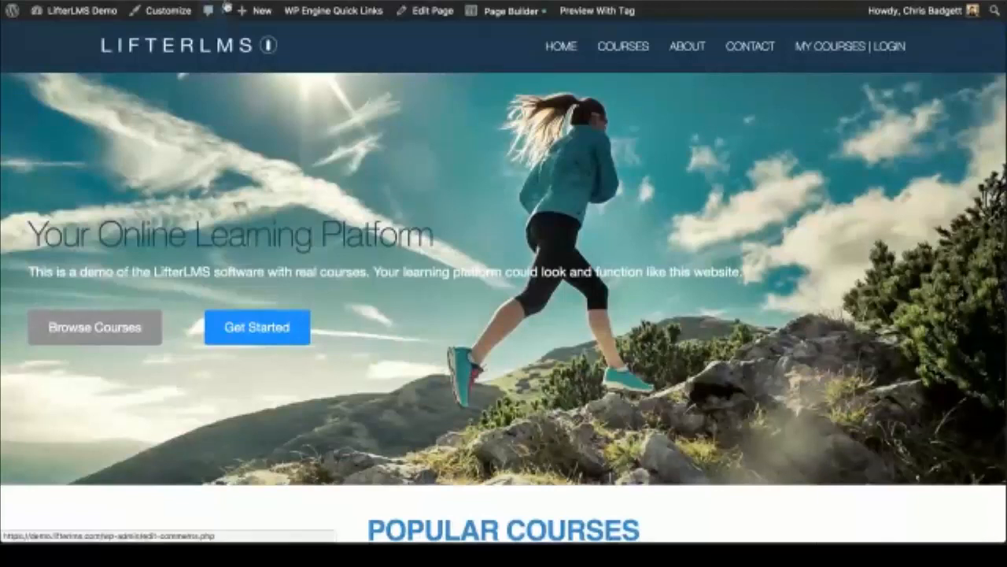
scroll(520, 301, down, 2)
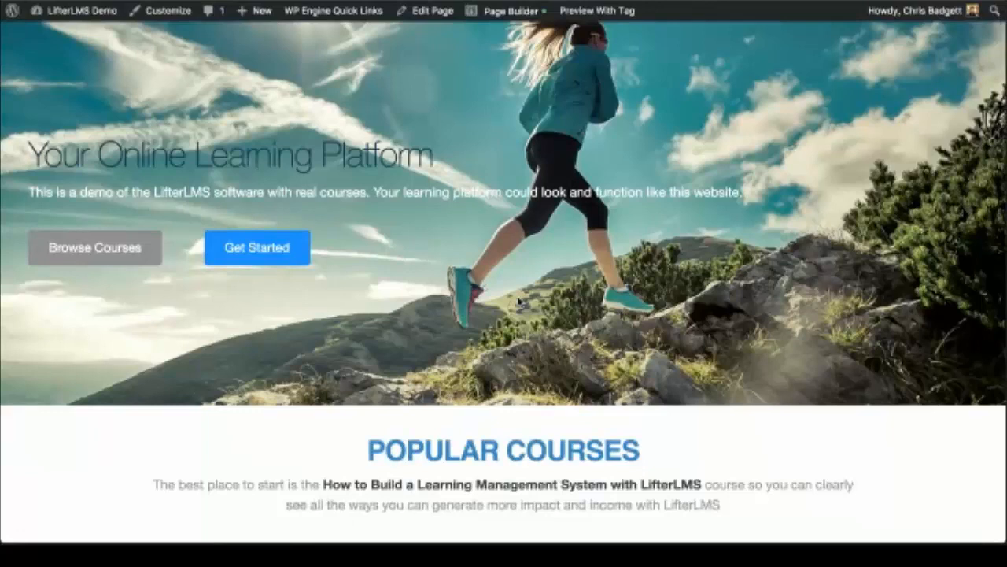
scroll(520, 301, down, 3)
scroll(517, 302, down, 3)
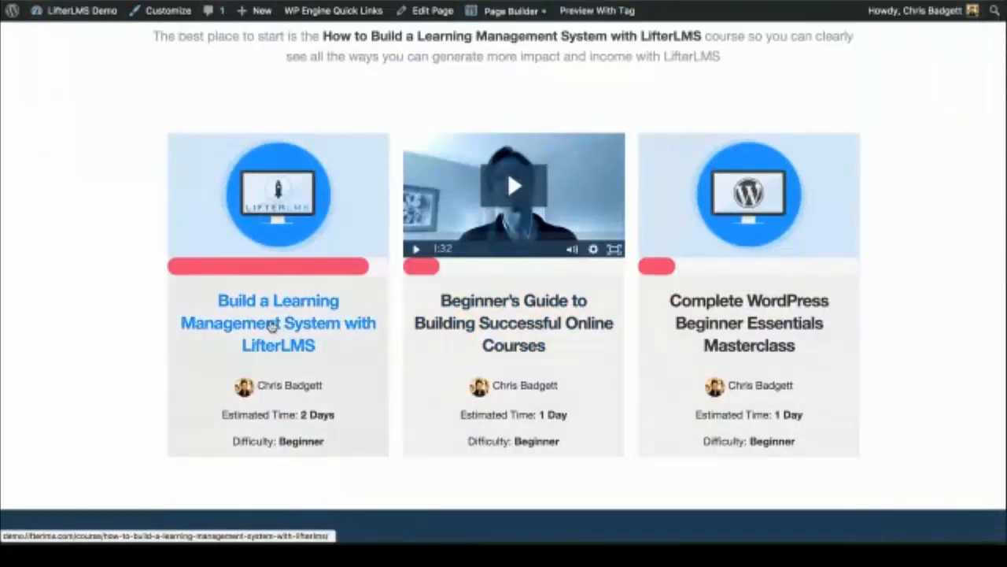
Step: Open the 'Build a Learning Management System with LifterLMS' course and review its 90.91% progress and lessons
click(272, 326)
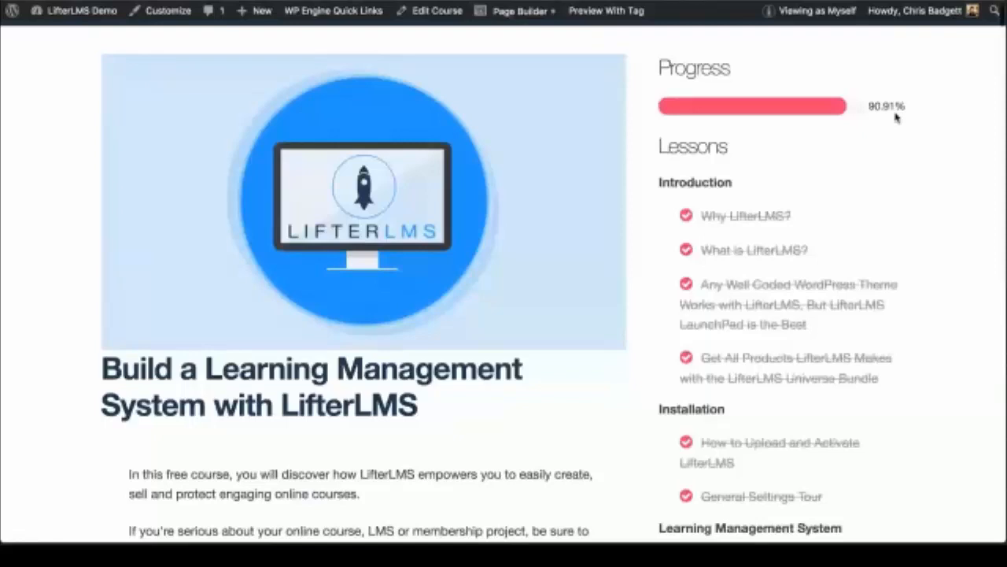
scroll(896, 117, down, 1)
scroll(754, 288, down, 5)
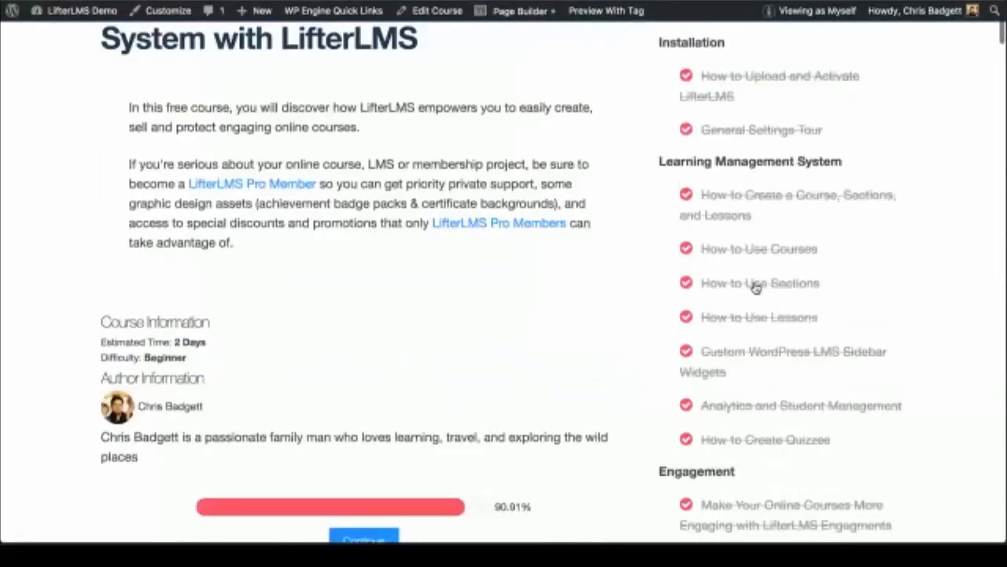
scroll(755, 287, down, 10)
scroll(754, 288, up, 15)
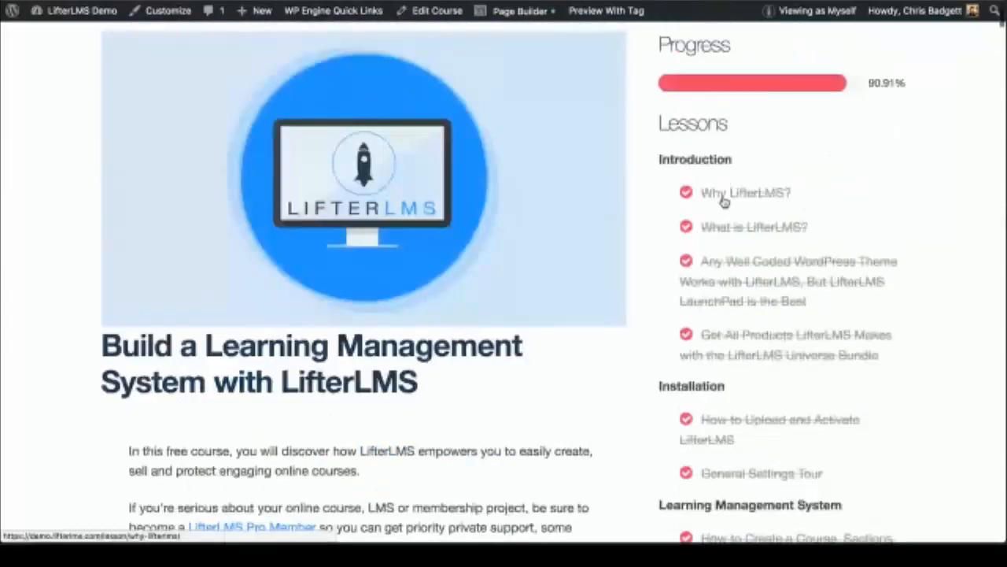
Step: Open the 'Why LifterLMS?' lesson and read through its video and resource links
click(725, 202)
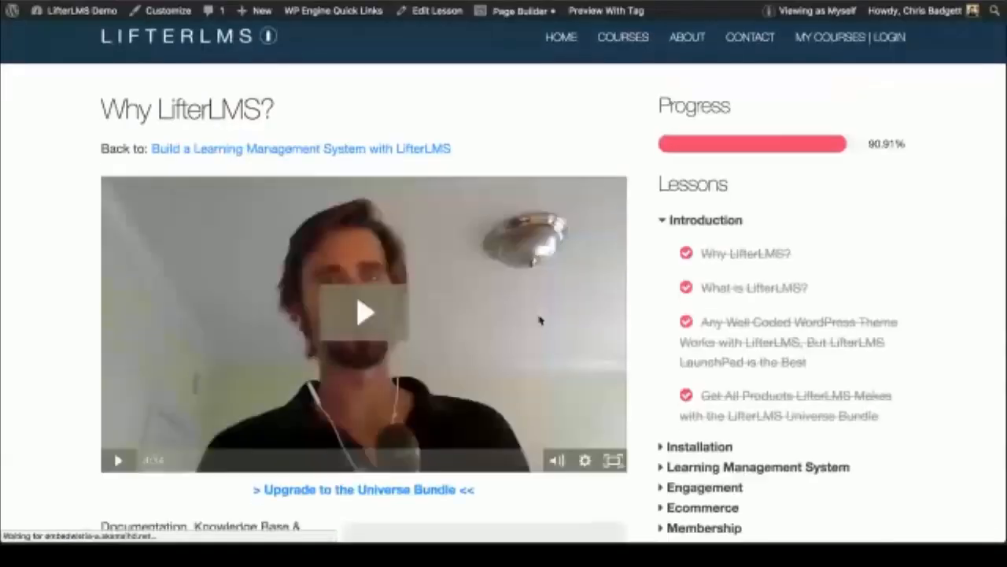
scroll(540, 320, down, 2)
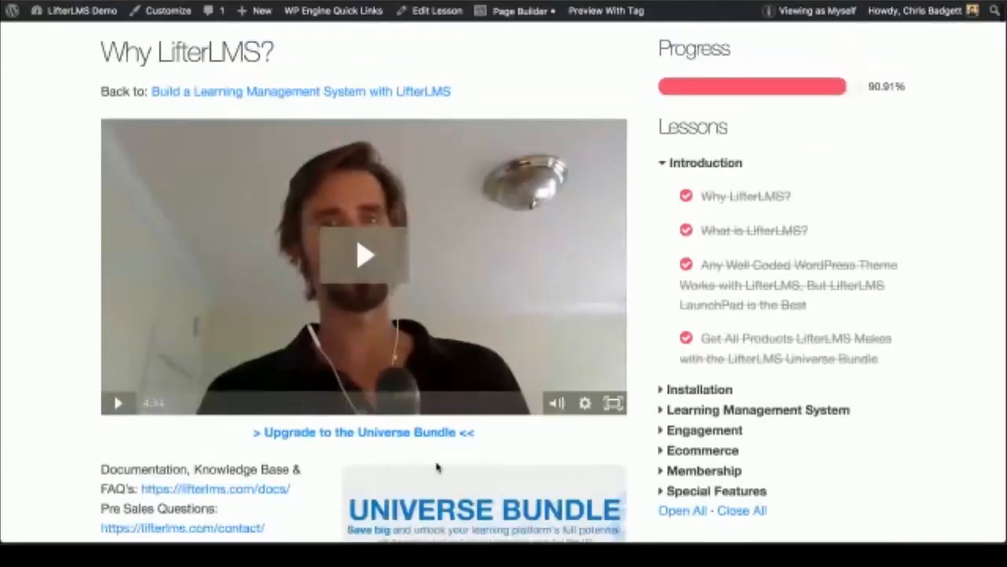
scroll(438, 467, down, 2)
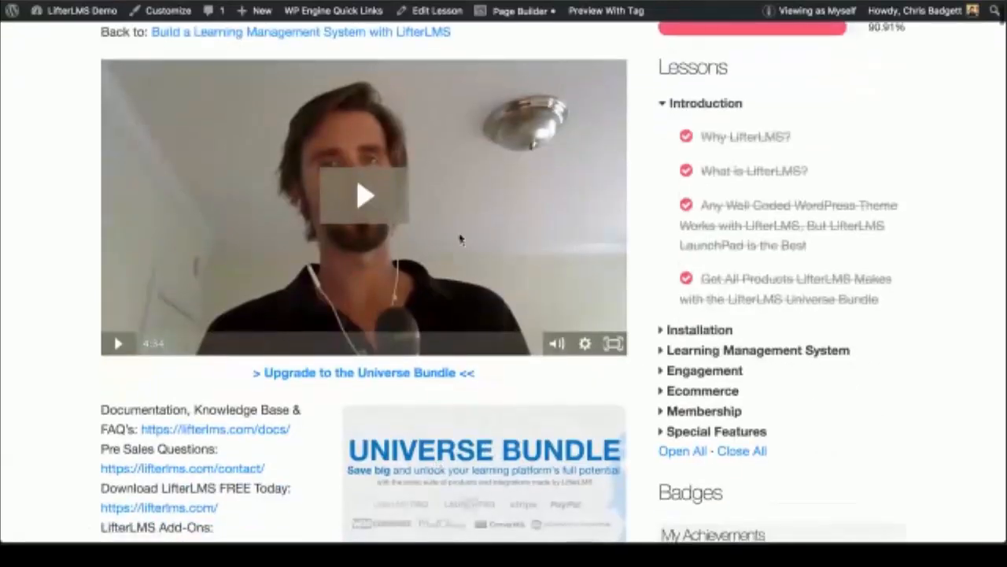
scroll(342, 441, down, 4)
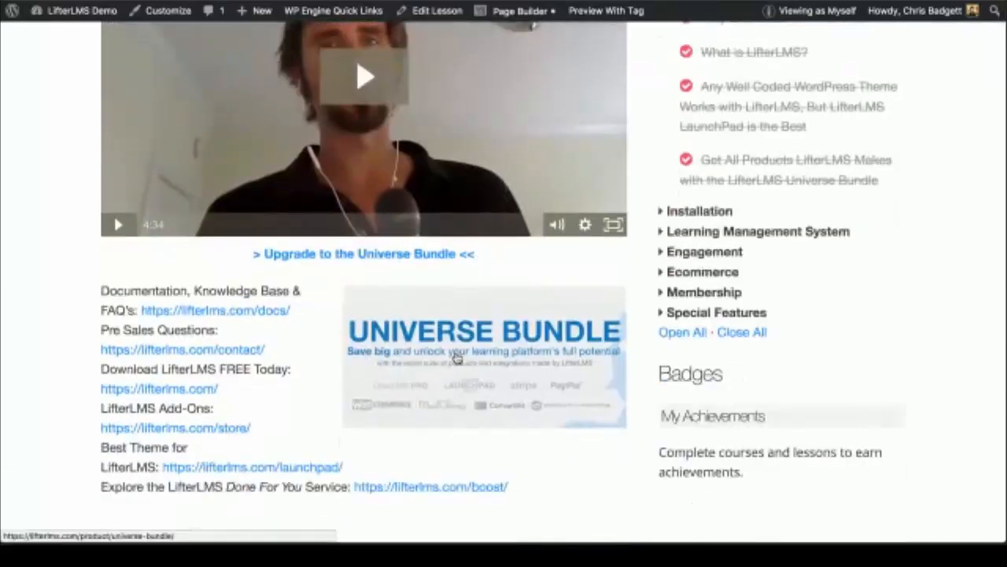
scroll(456, 358, up, 5)
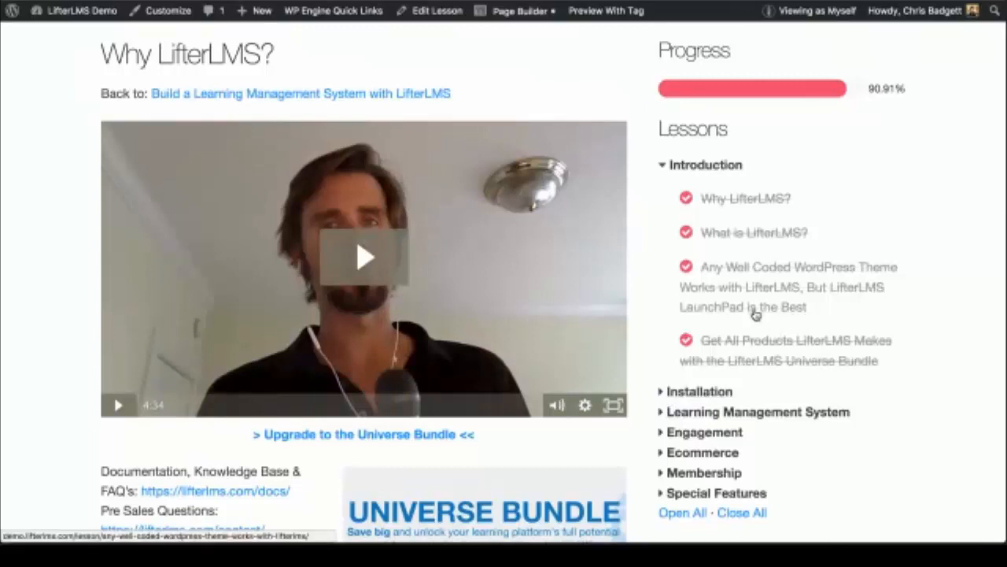
scroll(755, 315, down, 2)
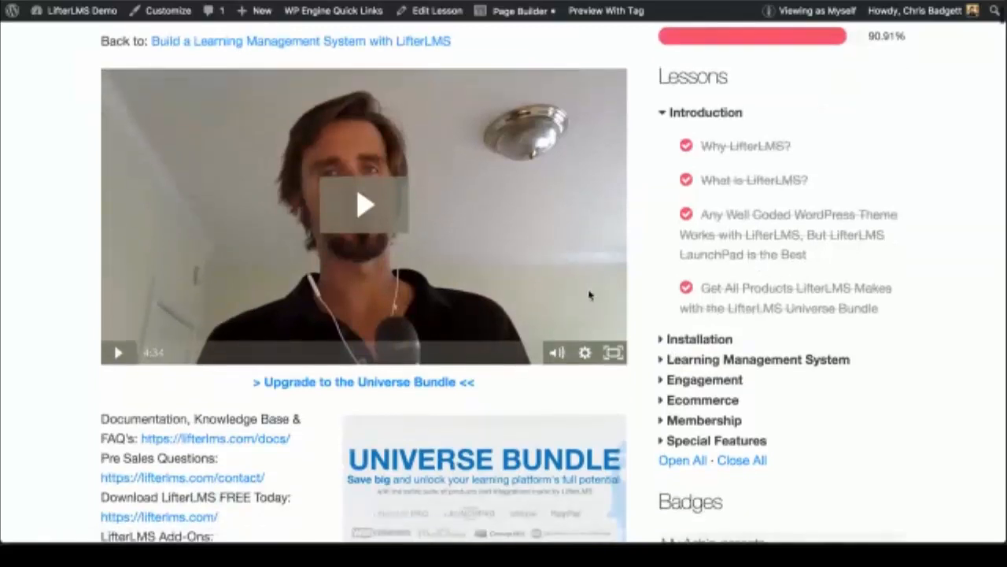
scroll(622, 323, down, 2)
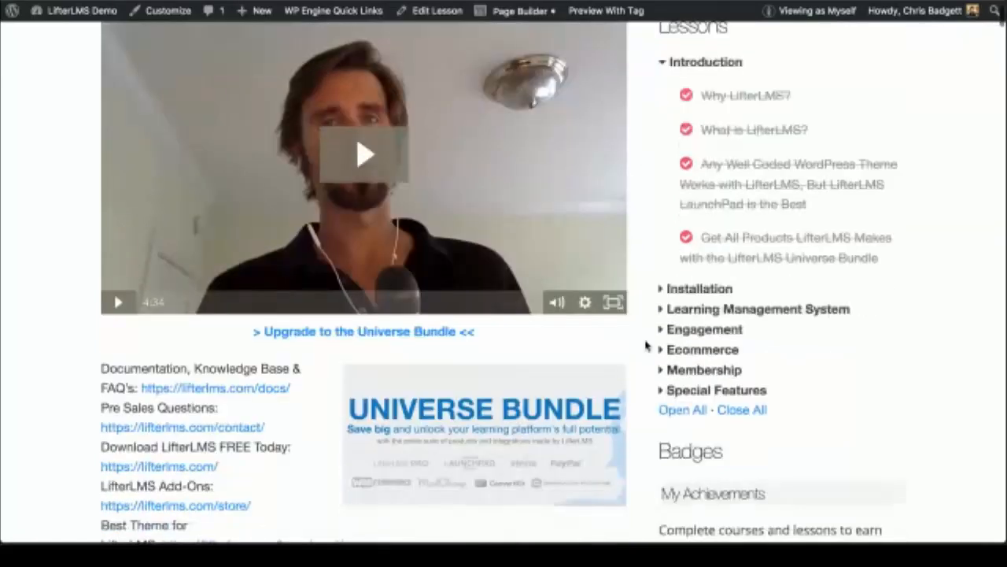
scroll(645, 347, down, 3)
scroll(645, 346, up, 2)
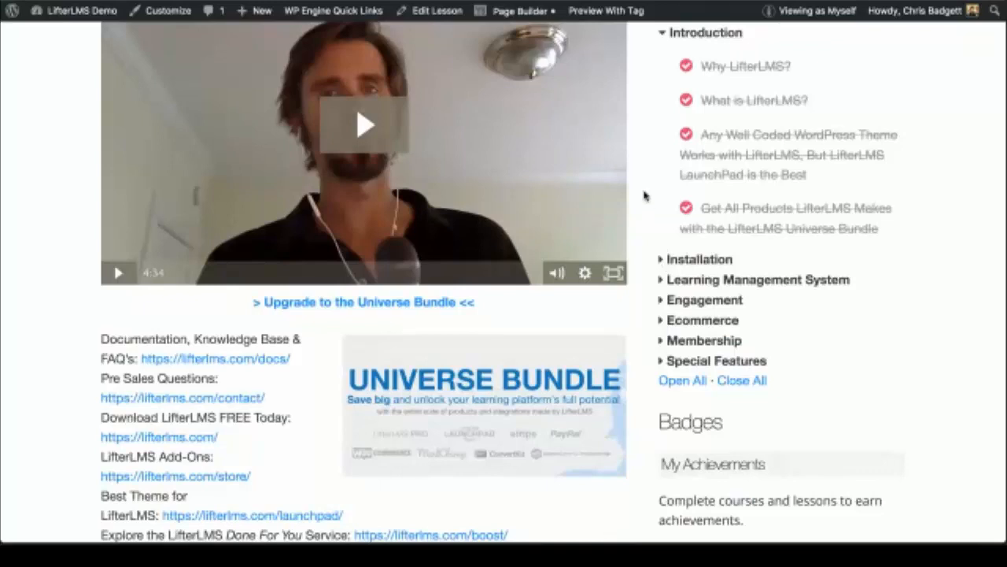
scroll(644, 195, up, 3)
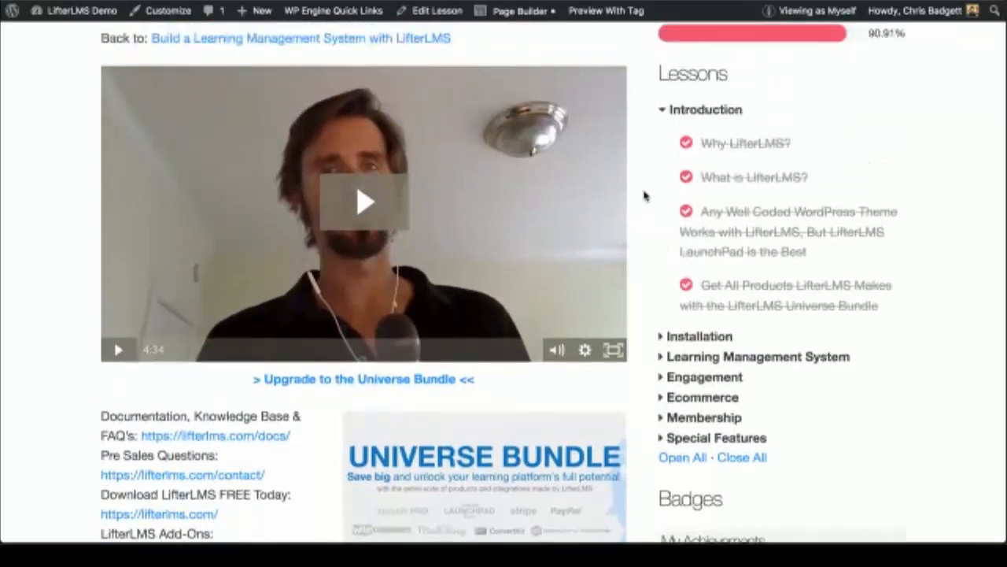
scroll(643, 196, up, 1)
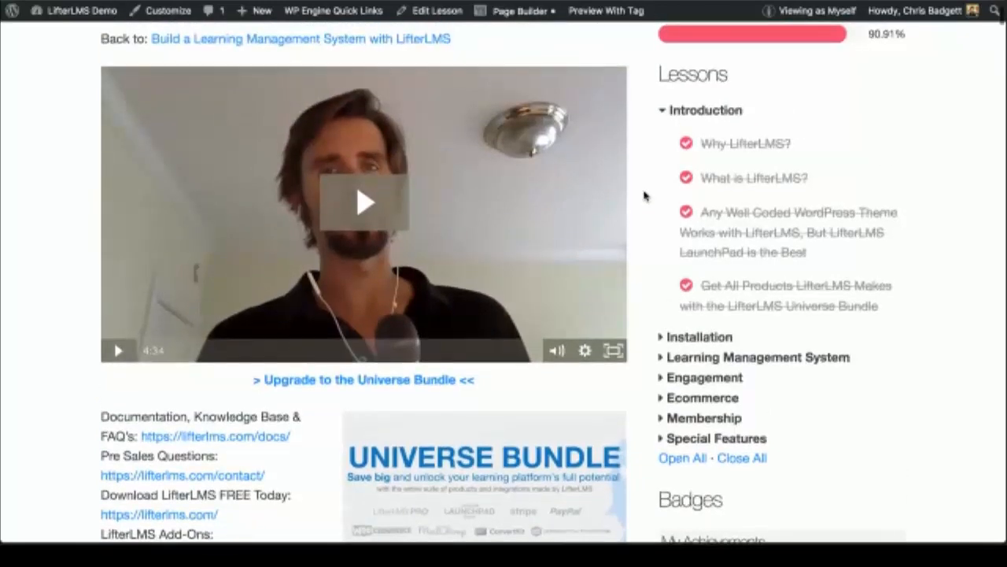
scroll(644, 195, up, 1)
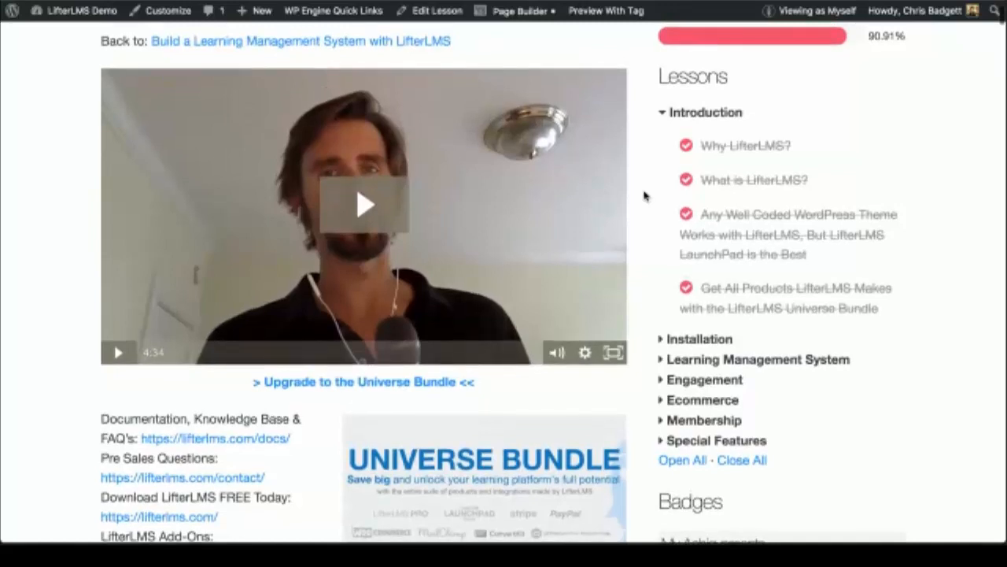
scroll(644, 196, down, 1)
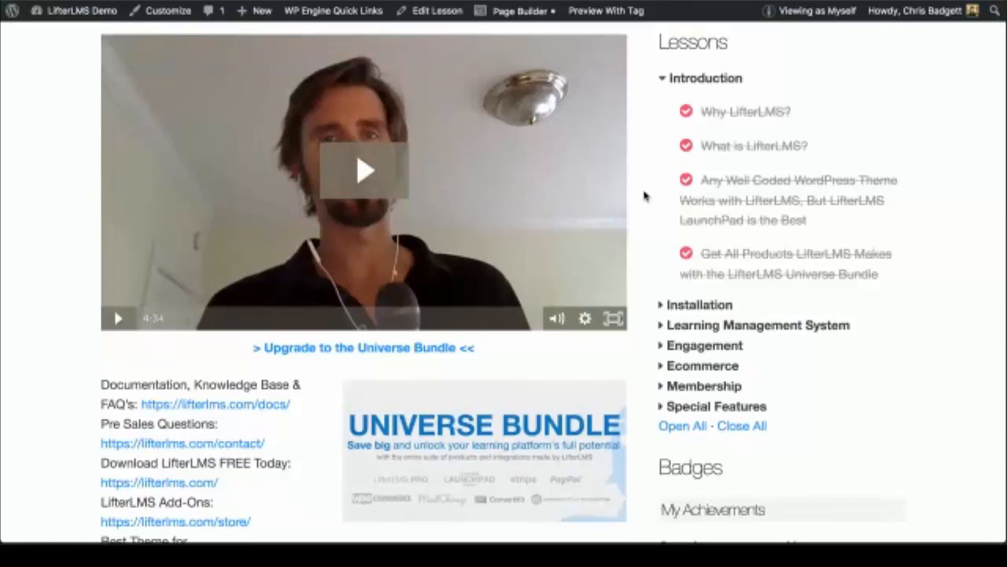
scroll(644, 195, down, 1)
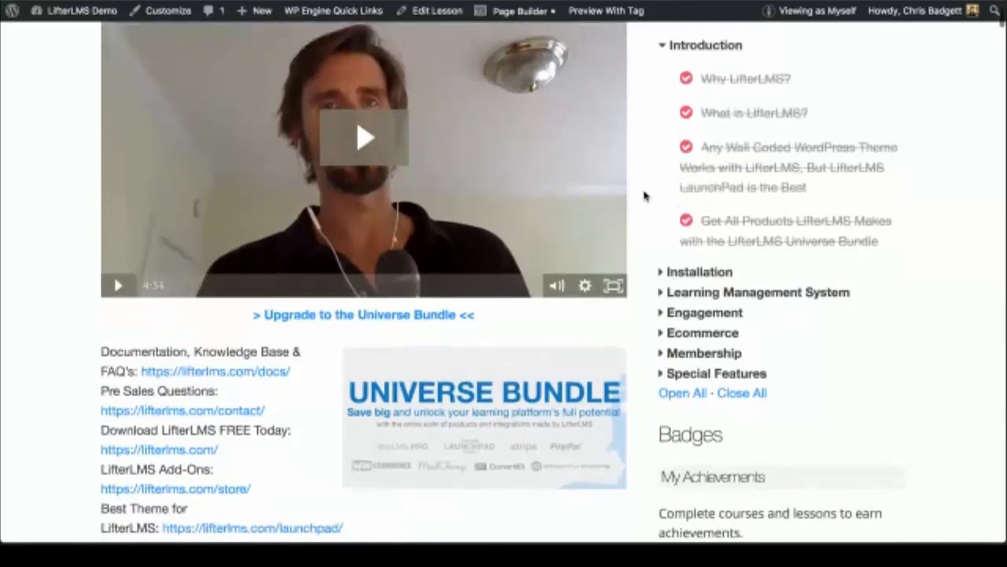
scroll(644, 196, up, 2)
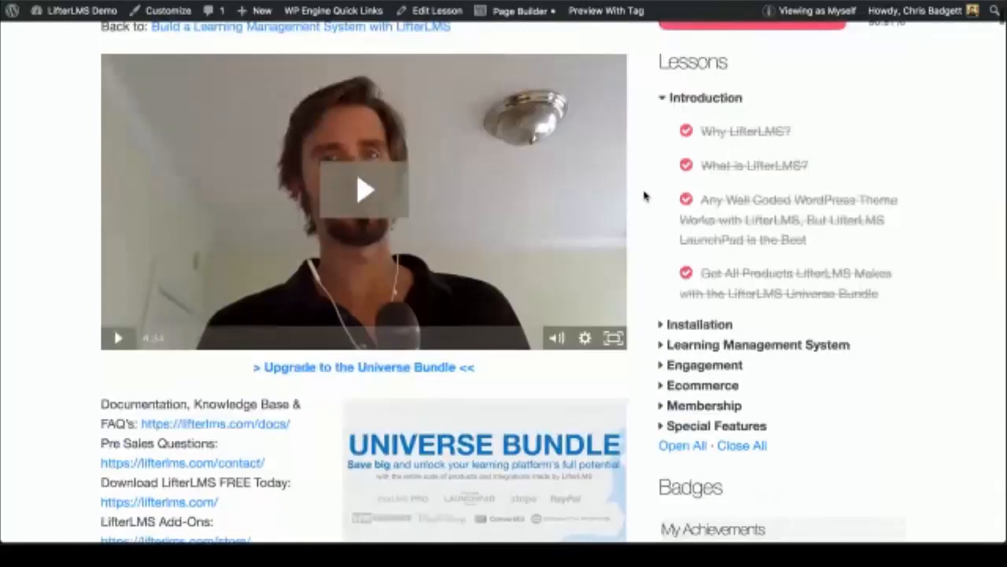
scroll(644, 195, up, 4)
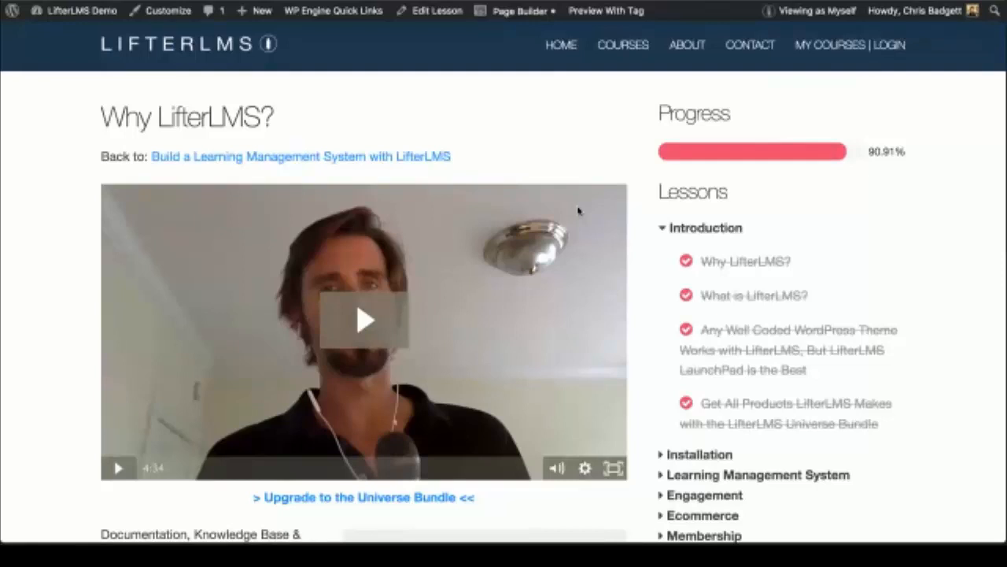
scroll(579, 211, down, 2)
scroll(578, 211, down, 1)
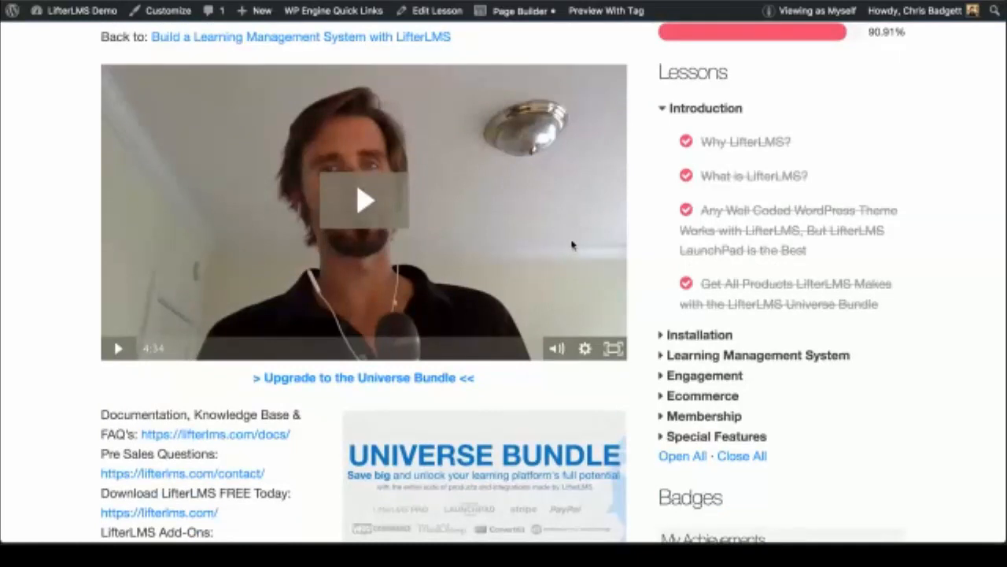
scroll(572, 244, down, 3)
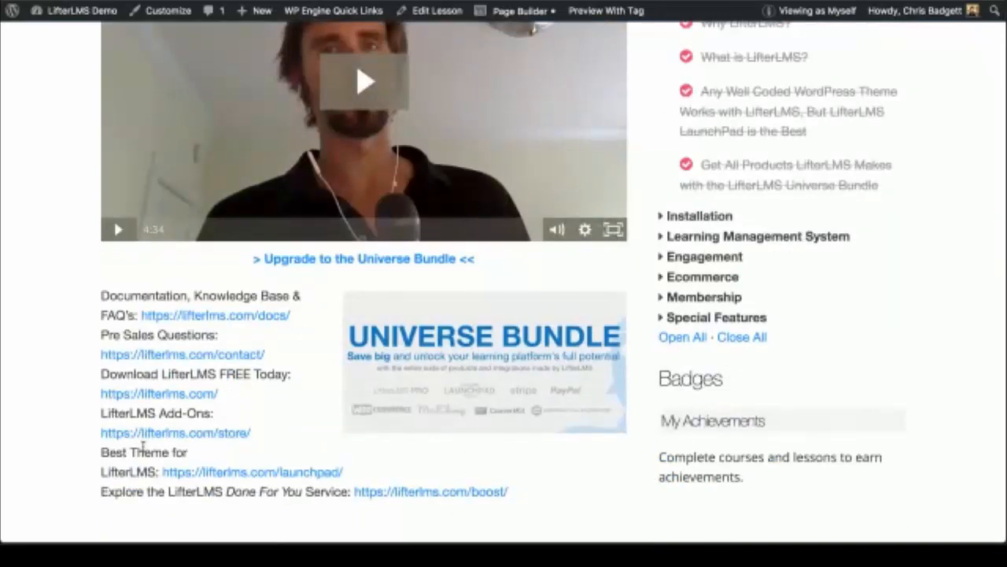
scroll(142, 447, up, 1)
scroll(142, 447, up, 1)
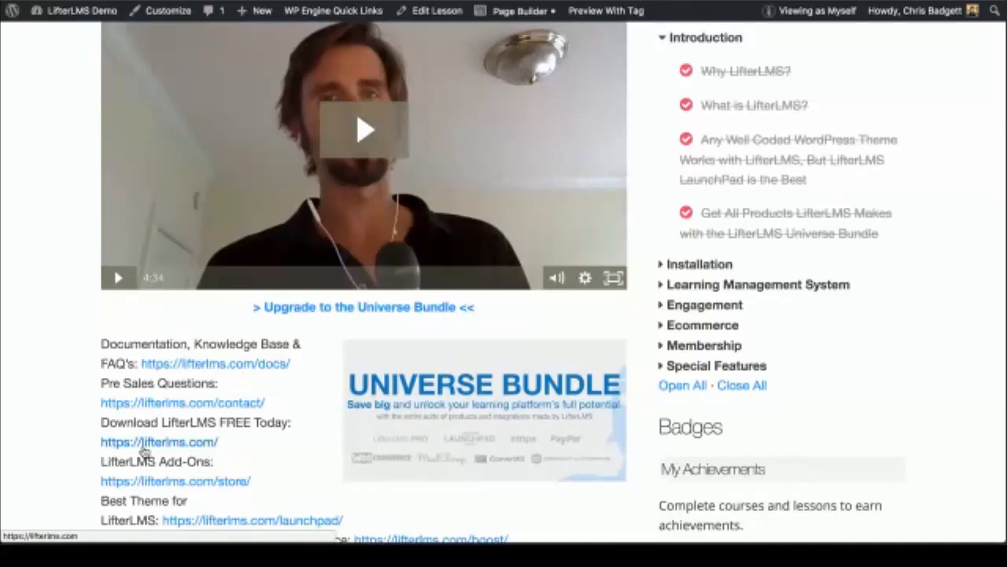
Step: Finish reviewing the Why LifterLMS? lesson page, then go to the WordPress admin Dashboard
scroll(143, 449, up, 1)
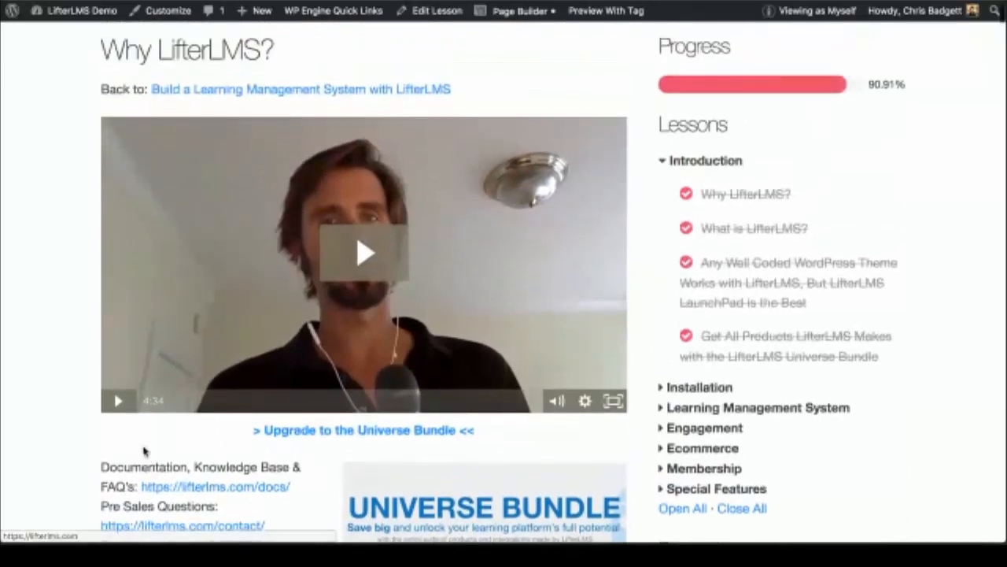
scroll(144, 450, down, 4)
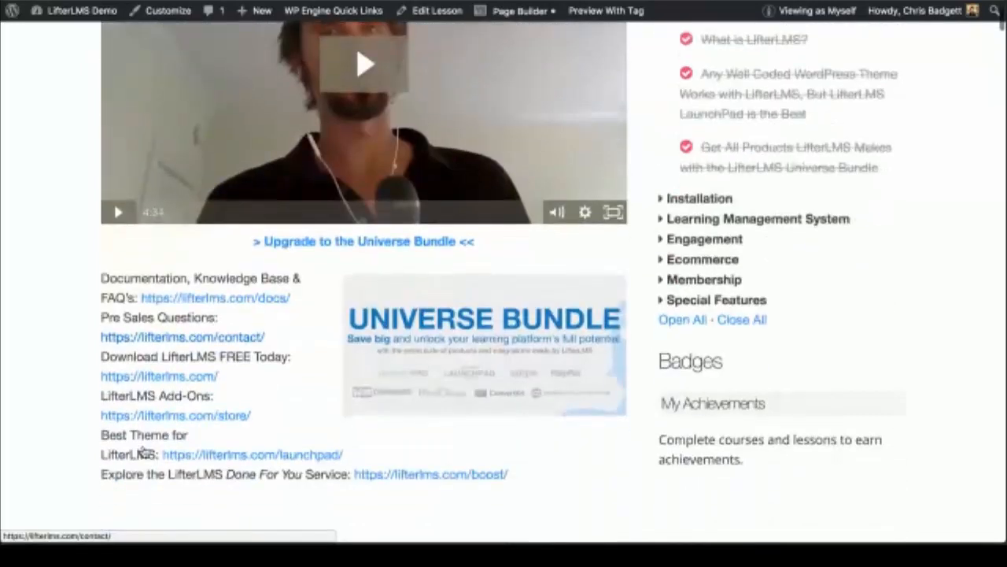
scroll(144, 451, up, 2)
scroll(144, 450, up, 1)
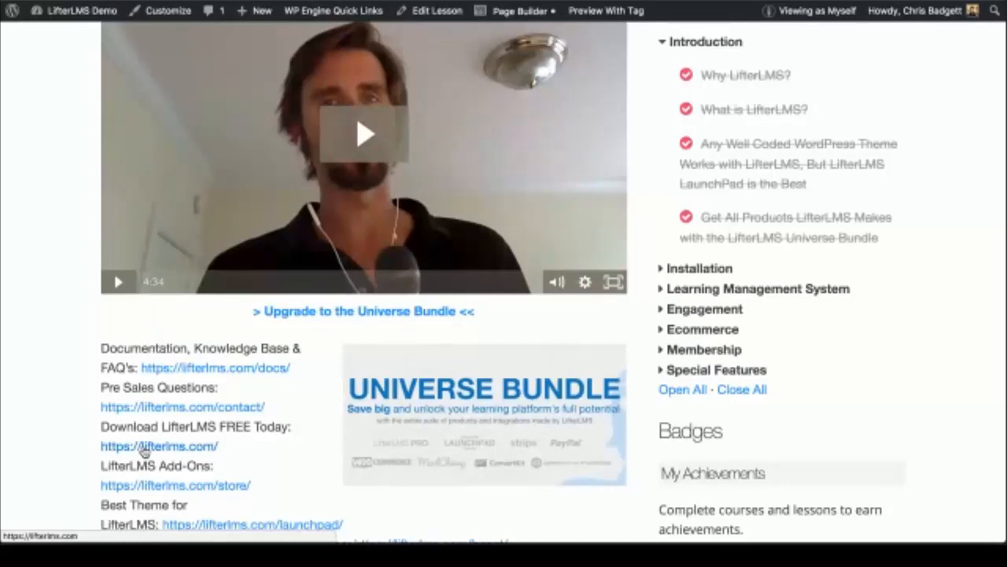
scroll(144, 449, up, 1)
scroll(144, 451, up, 3)
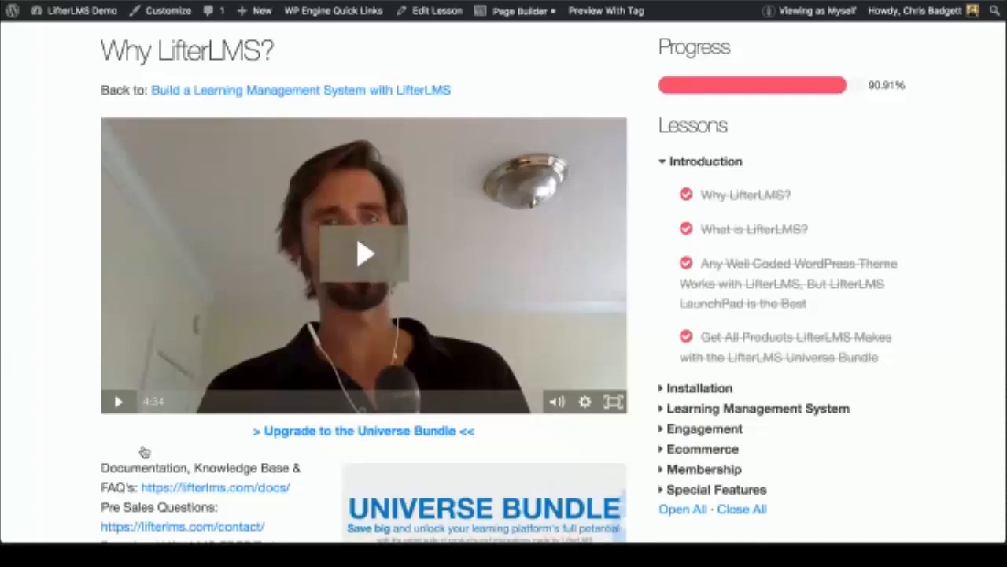
scroll(144, 451, down, 1)
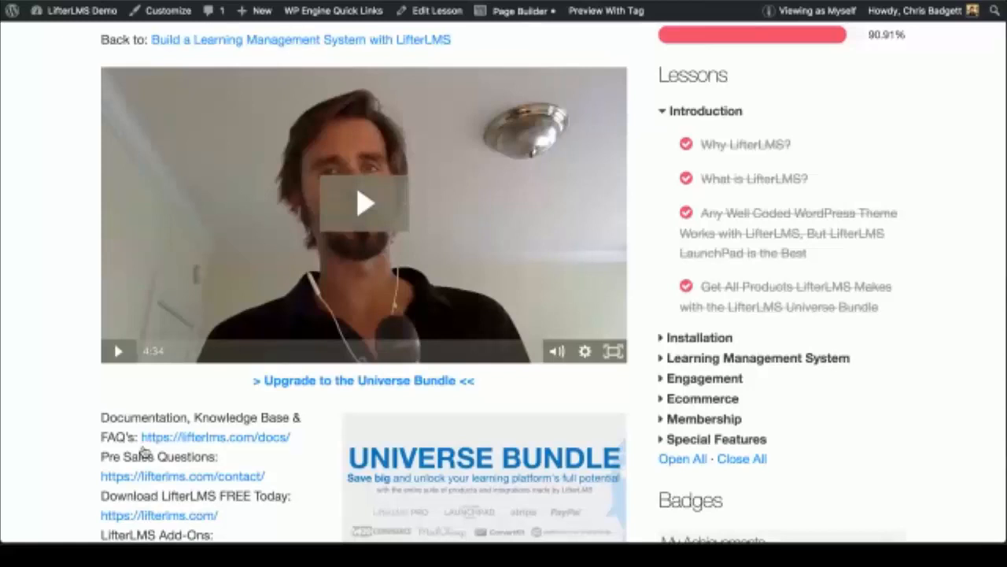
scroll(144, 449, up, 3)
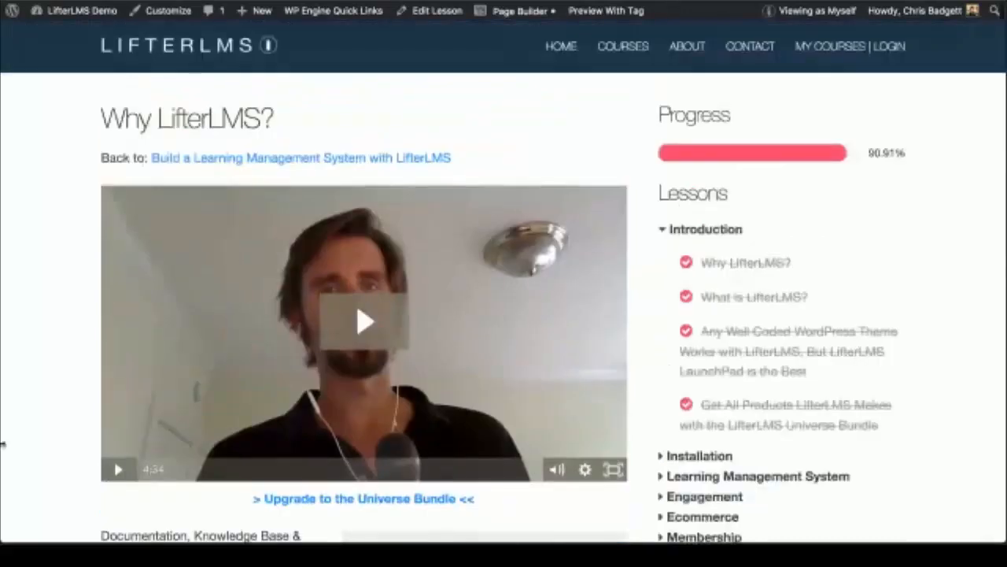
scroll(2, 445, down, 3)
scroll(357, 348, up, 3)
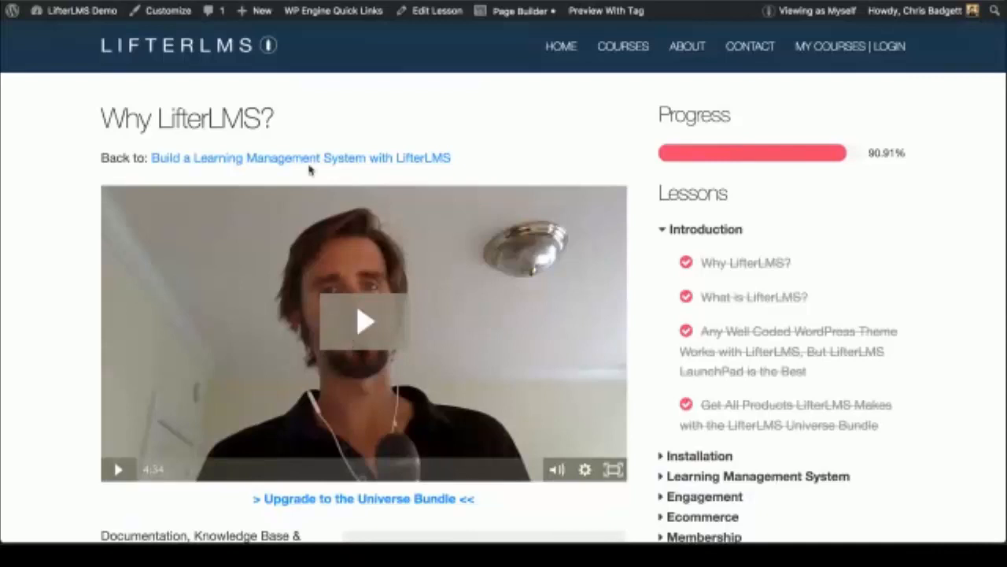
mouse_move(83, 18)
click(73, 37)
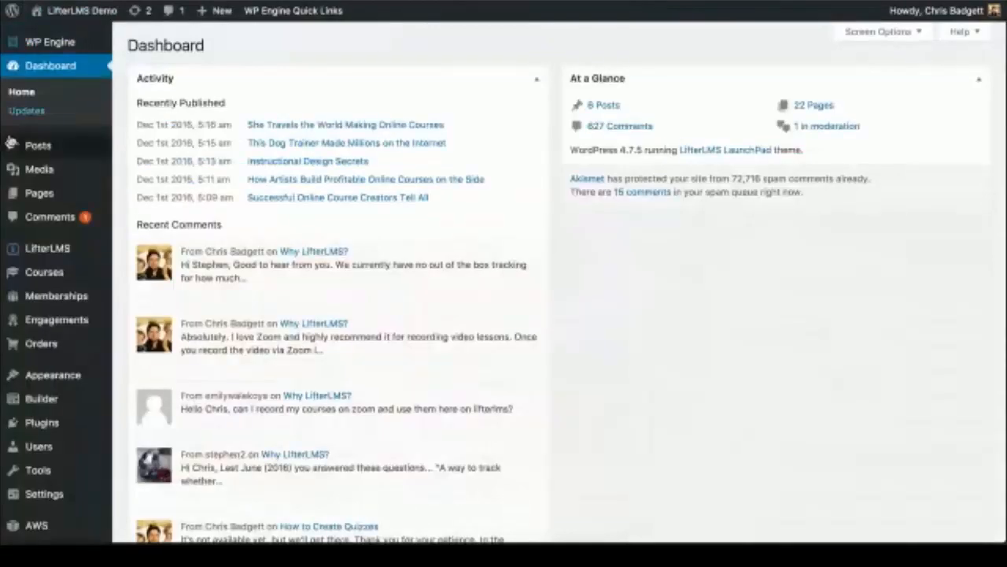
Step: Open the LifterLMS Reporting Students list and select one student's profile (registered May 19, 2016, 9.09% progress)
mouse_move(79, 248)
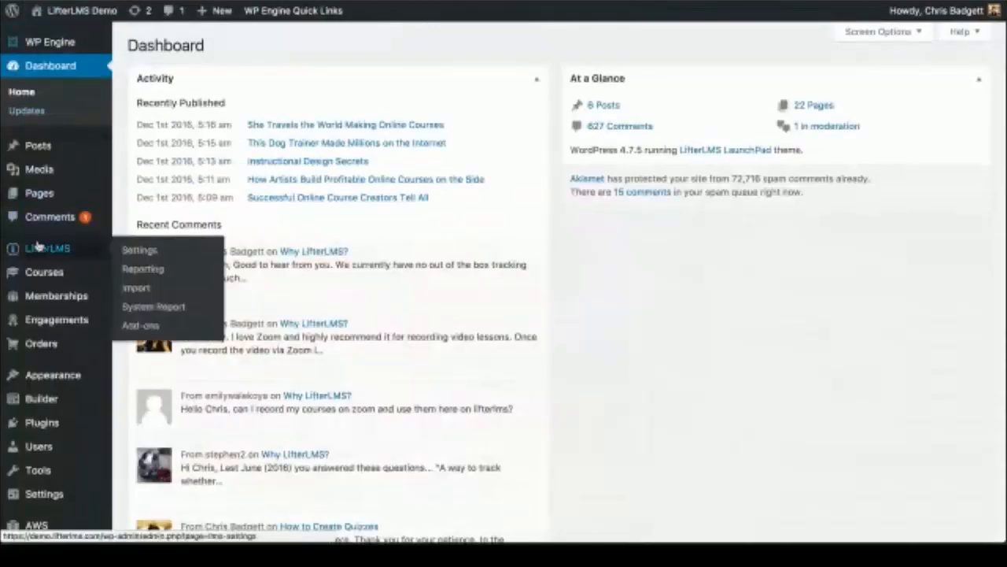
click(145, 268)
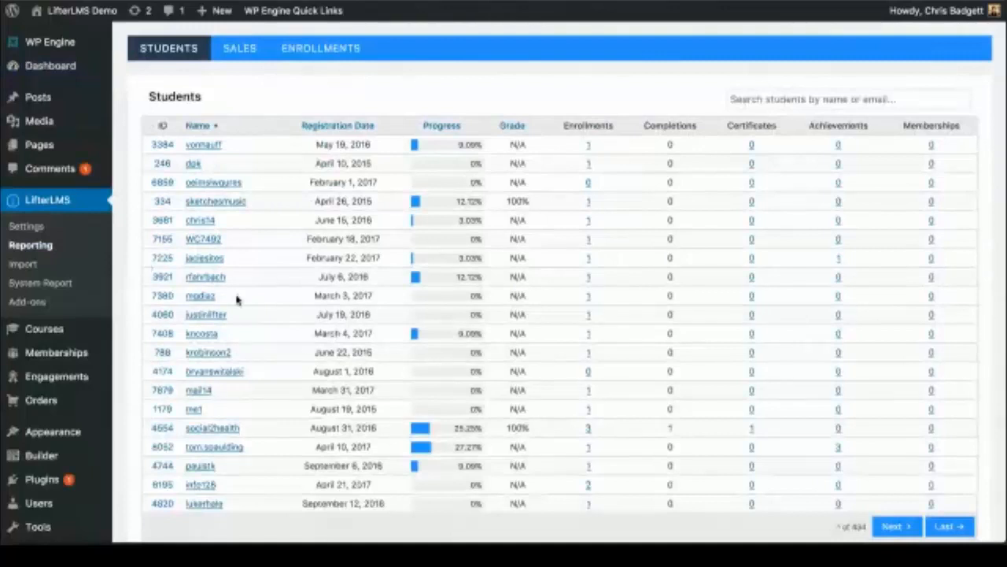
scroll(236, 299, down, 3)
scroll(236, 300, up, 3)
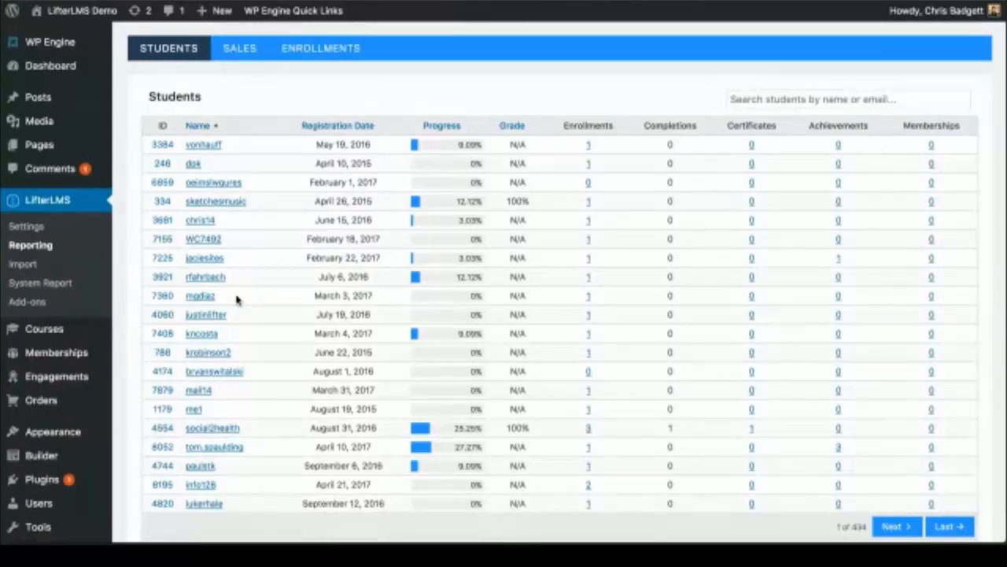
scroll(236, 300, down, 1)
scroll(237, 300, up, 1)
scroll(403, 303, down, 1)
scroll(403, 303, down, 1)
scroll(406, 302, up, 2)
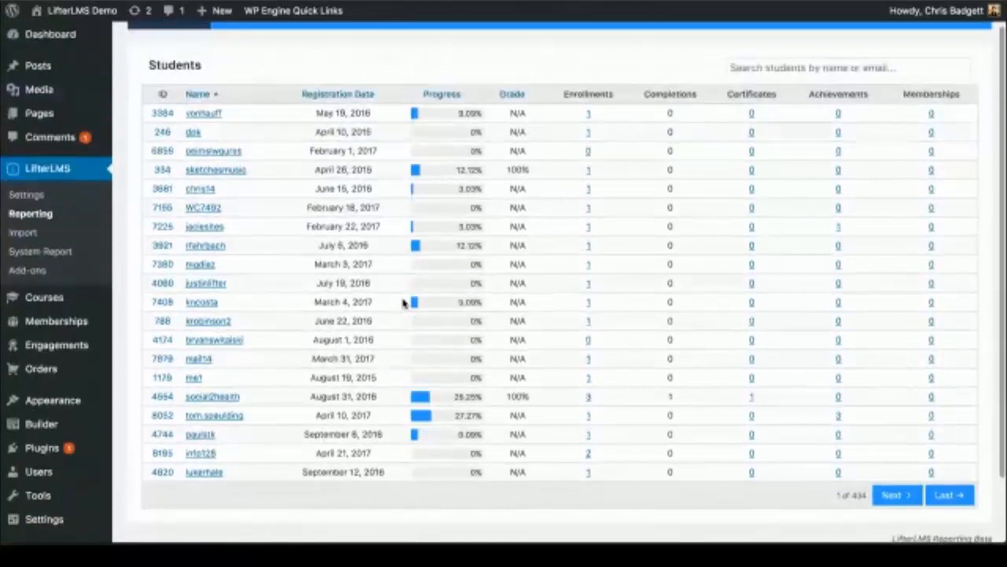
click(202, 115)
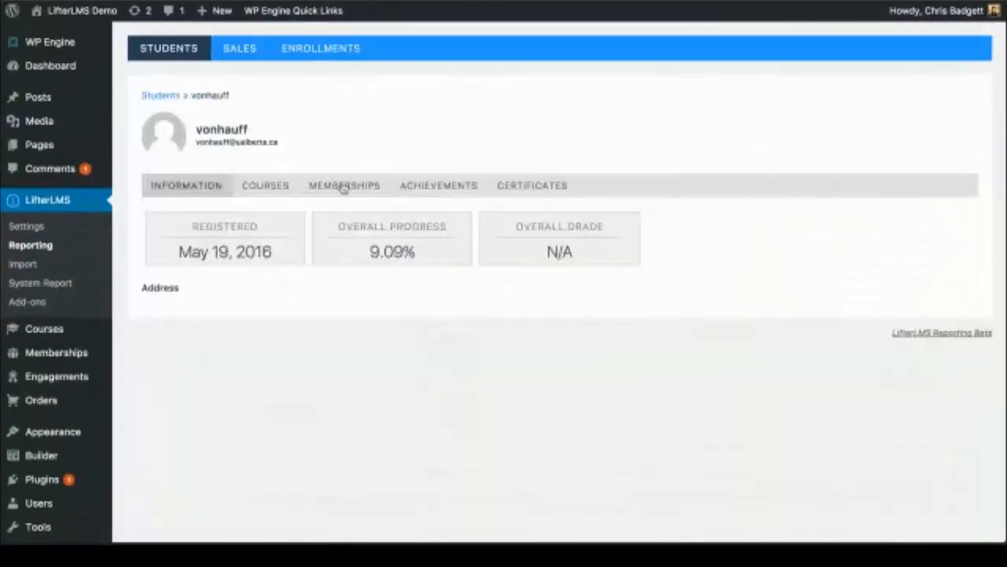
Step: Check the student's lesson progress and sample quiz result, then return to their enrolled courses list
click(253, 185)
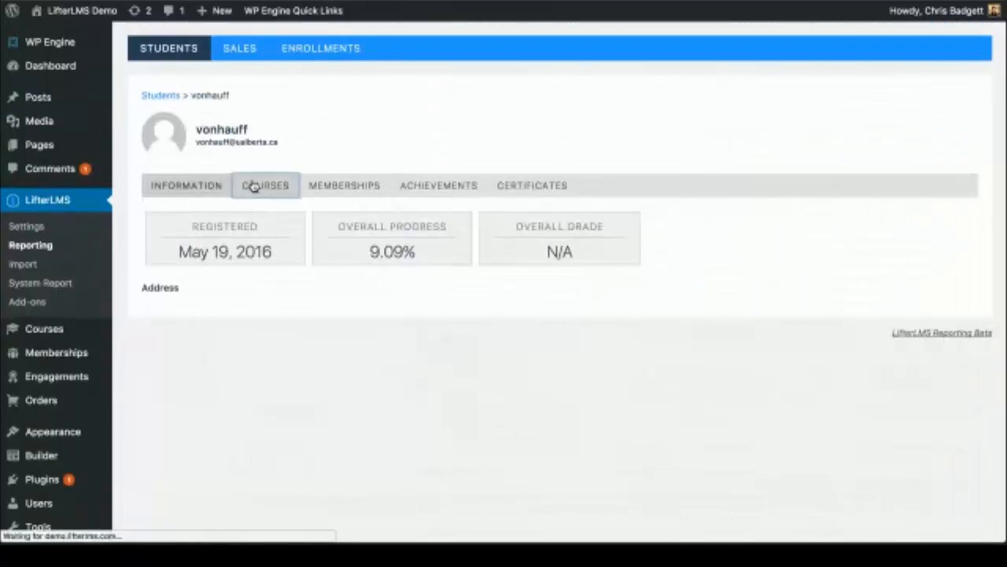
click(261, 247)
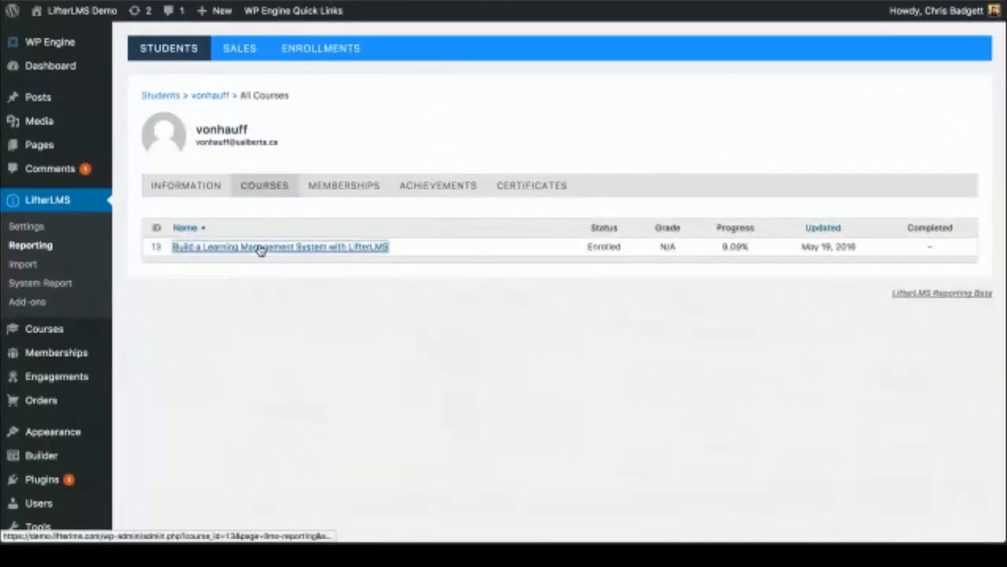
scroll(417, 329, down, 3)
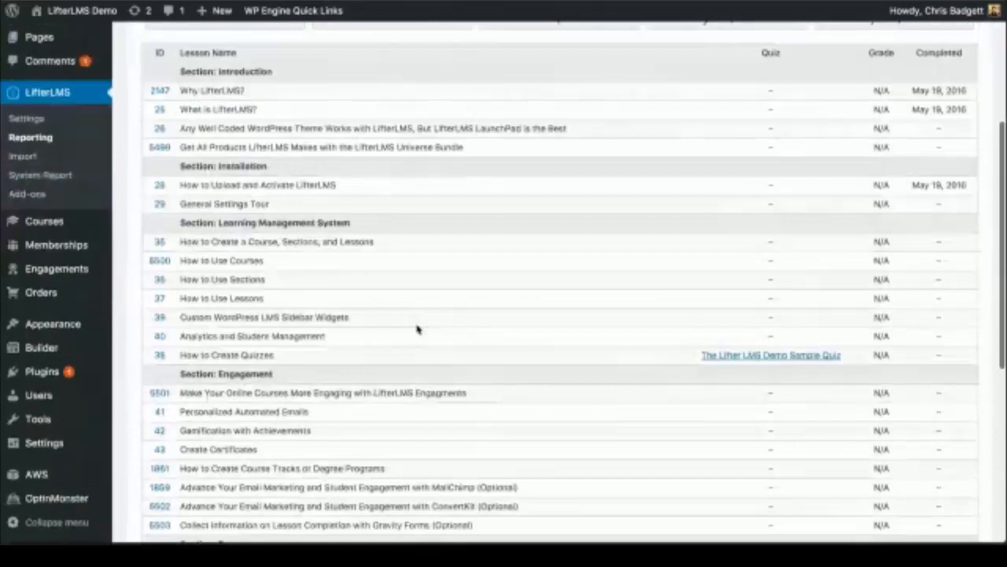
click(751, 357)
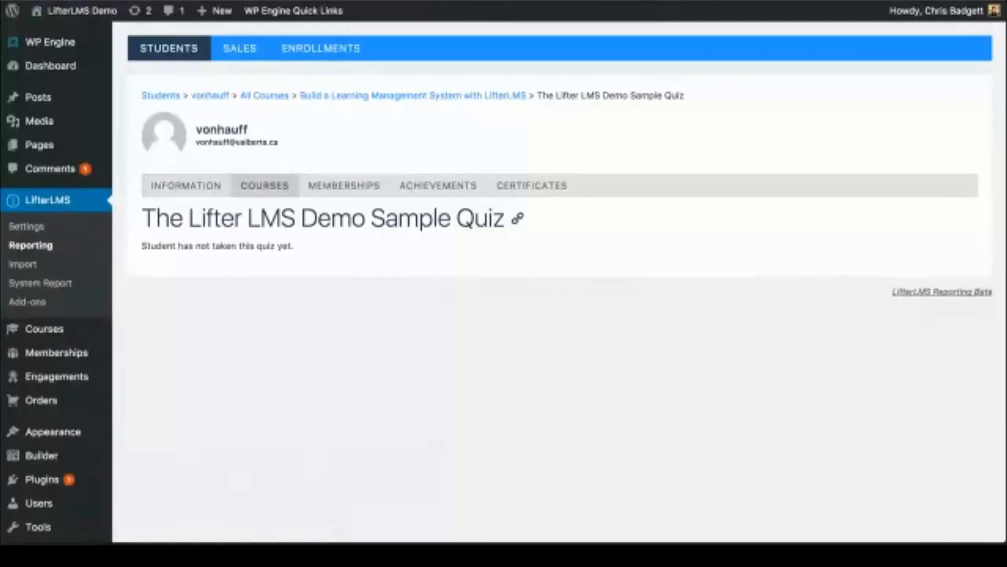
key(alt+Left)
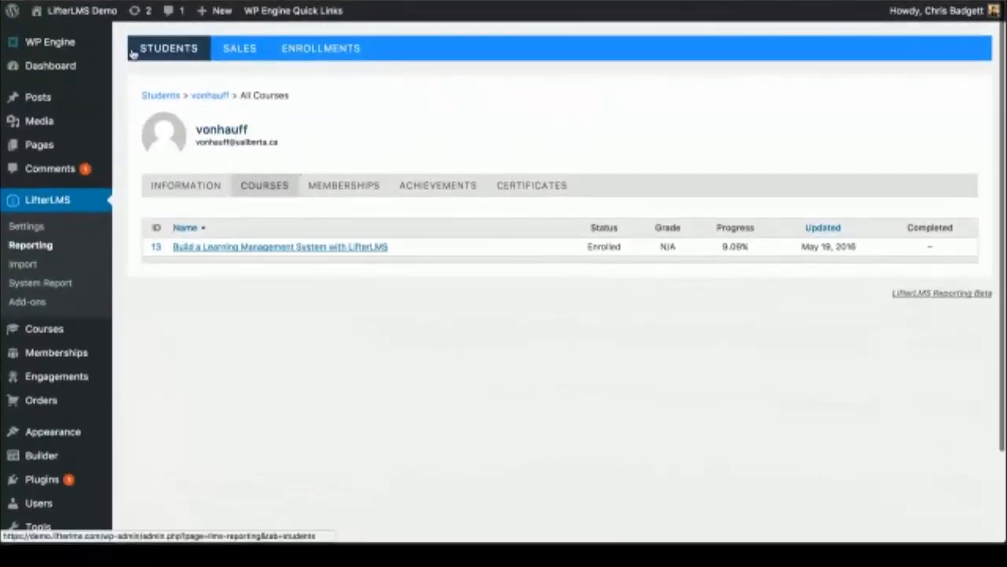
mouse_move(77, 13)
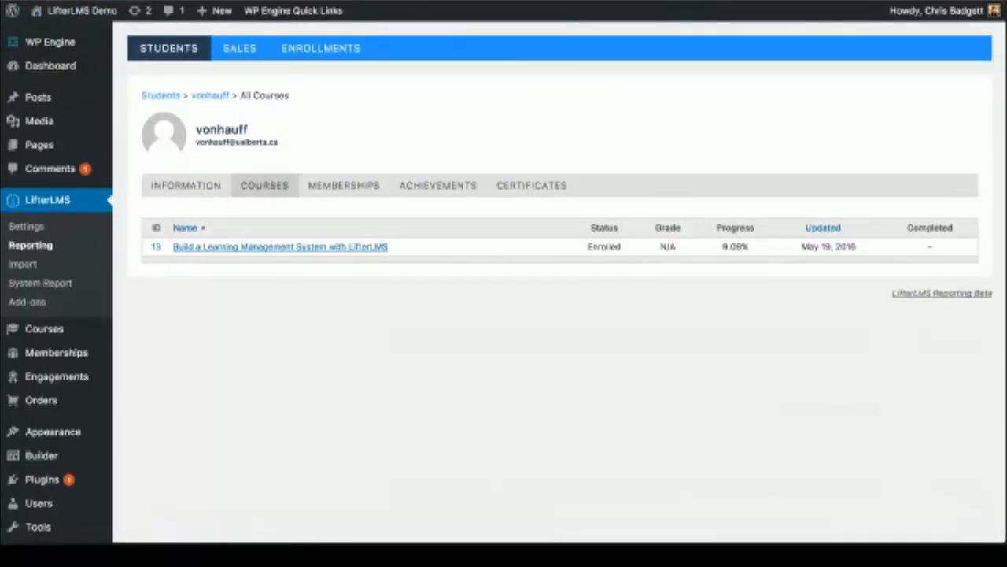
Step: Load the demo site's public home page in a new private window and scroll to Popular Courses
key(super+shift+n)
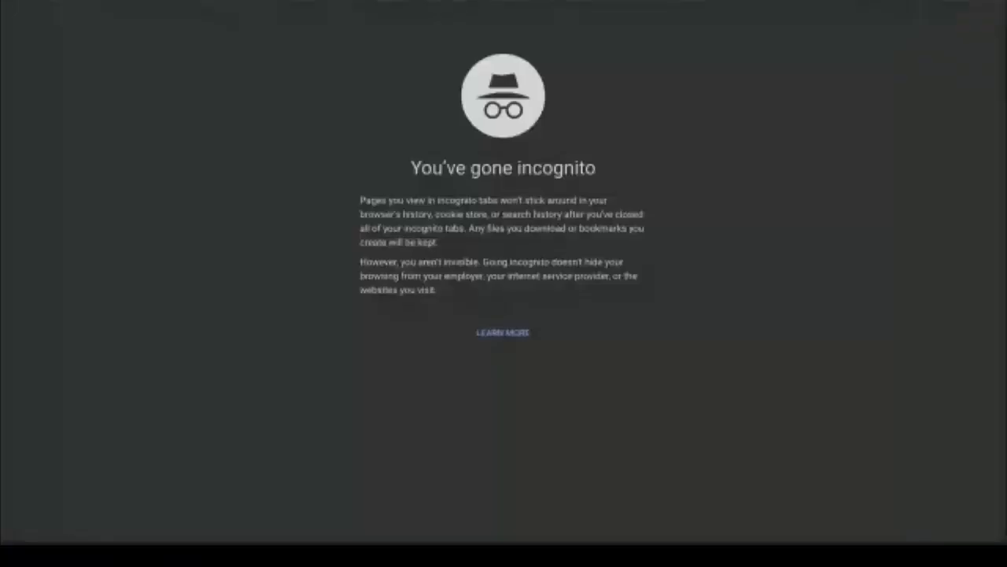
key(Return)
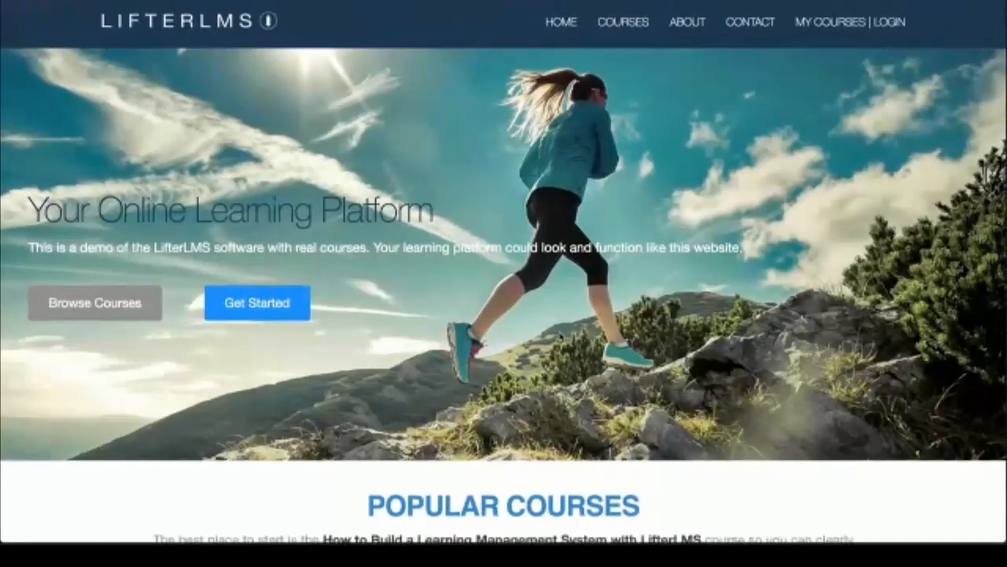
scroll(504, 275, down, 2)
scroll(562, 334, up, 2)
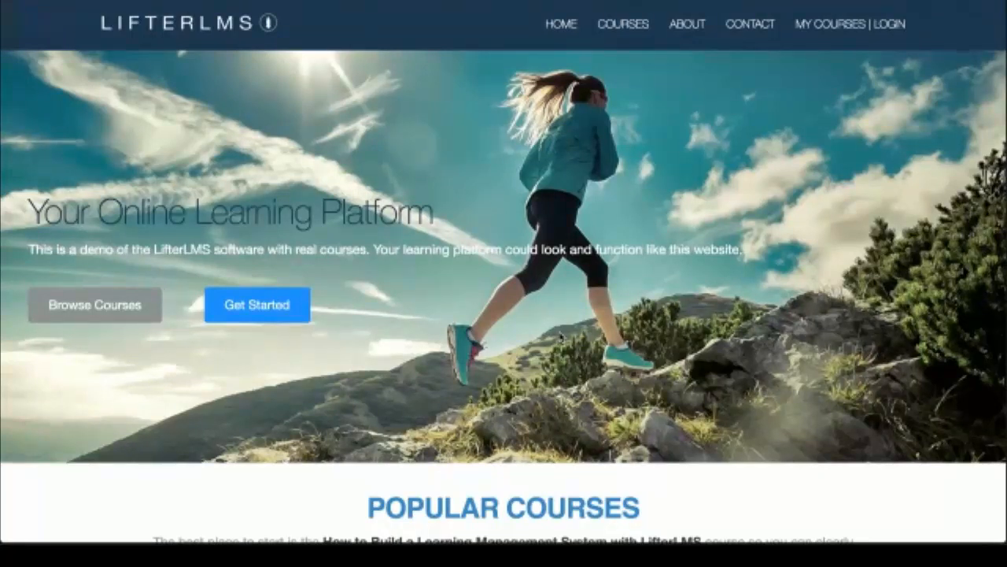
scroll(561, 337, down, 1)
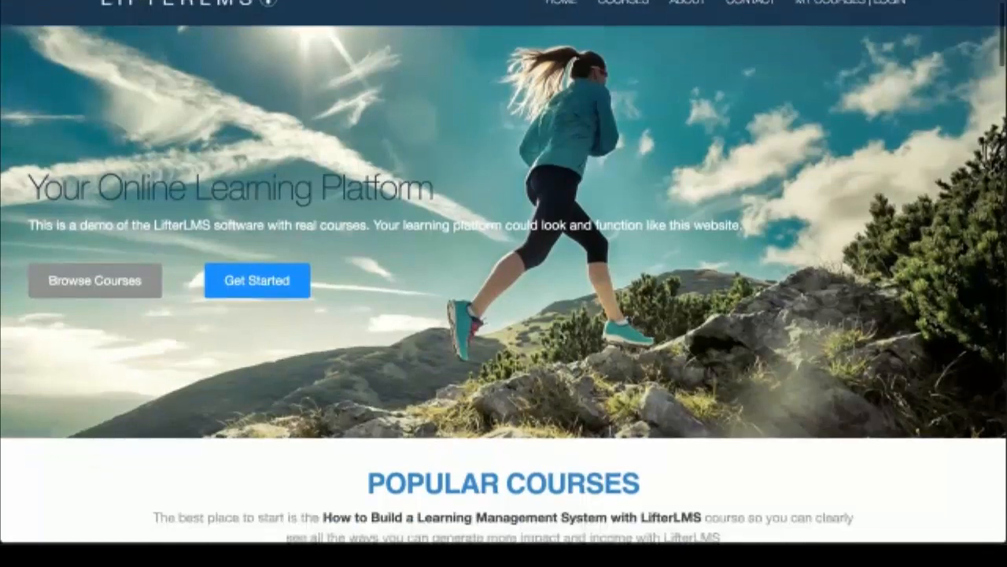
scroll(561, 337, up, 1)
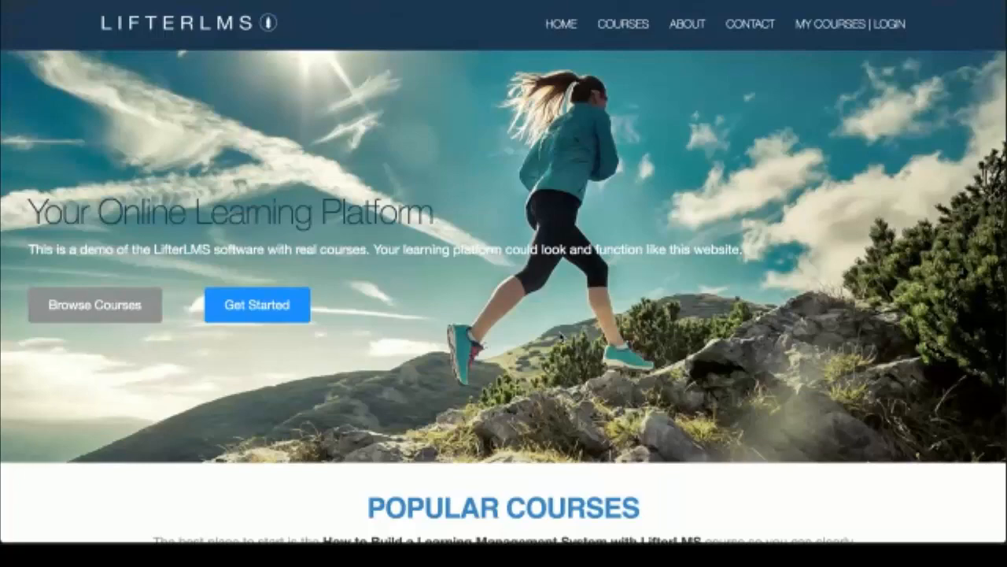
scroll(561, 336, down, 3)
scroll(561, 336, down, 2)
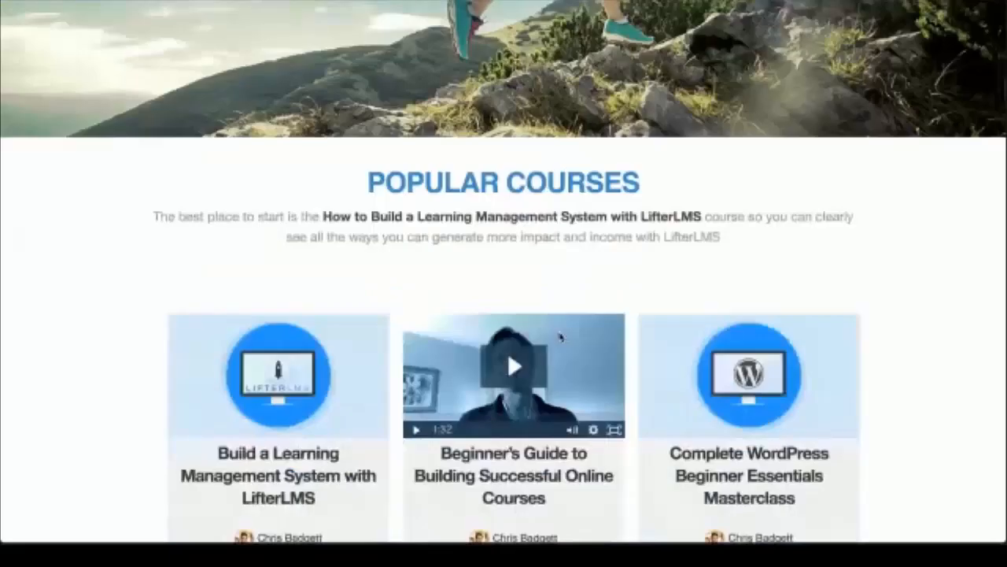
scroll(561, 336, down, 3)
scroll(562, 336, up, 1)
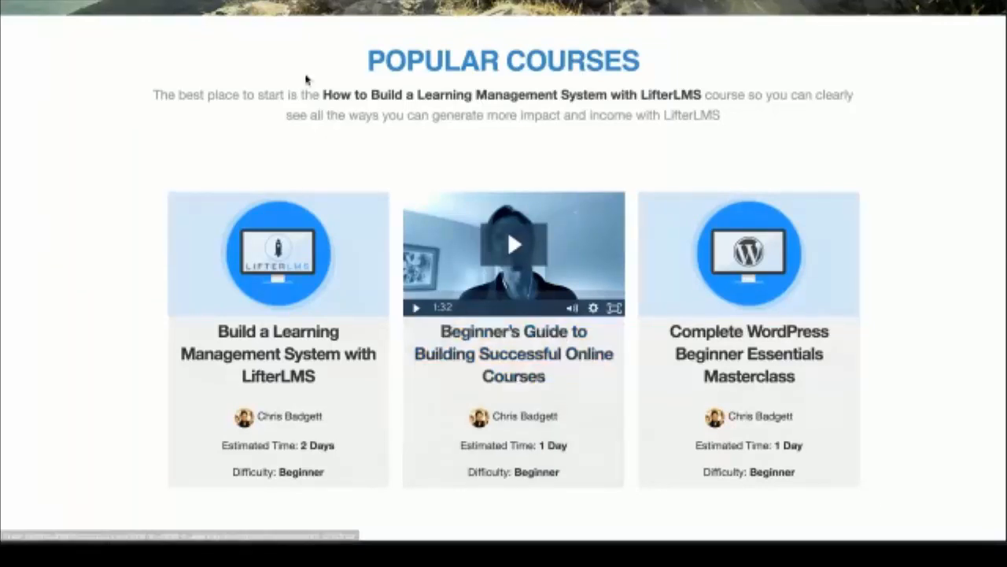
scroll(303, 76, up, 1)
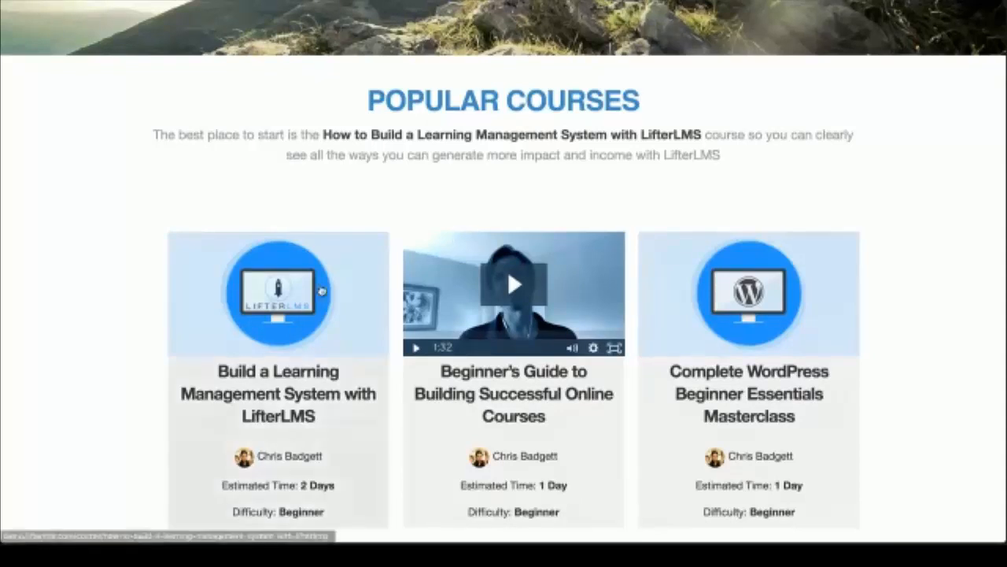
Step: Open the Try For $1 add-on page and read its $1.00 seven-day demo site offer
key(ctrl+Up)
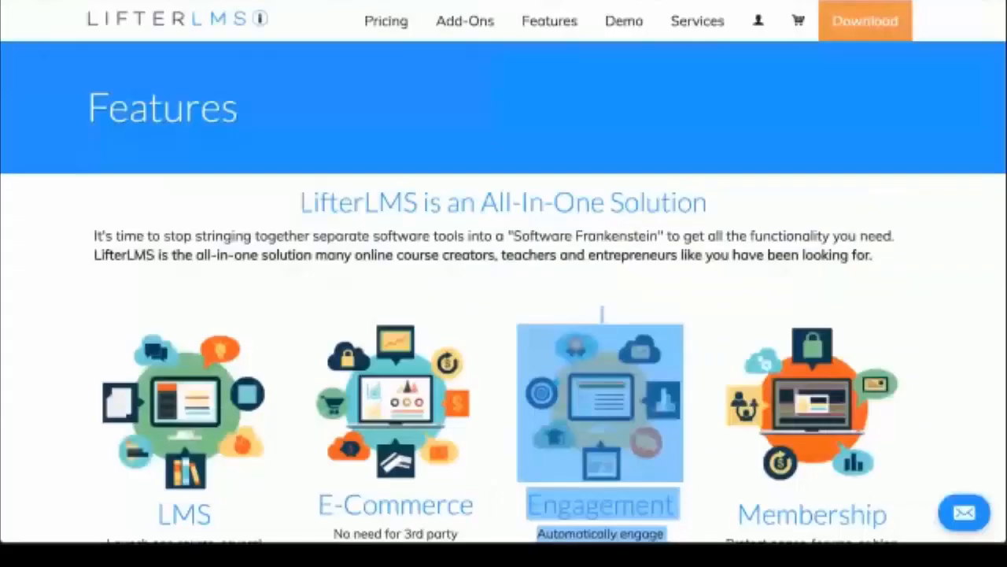
click(501, 30)
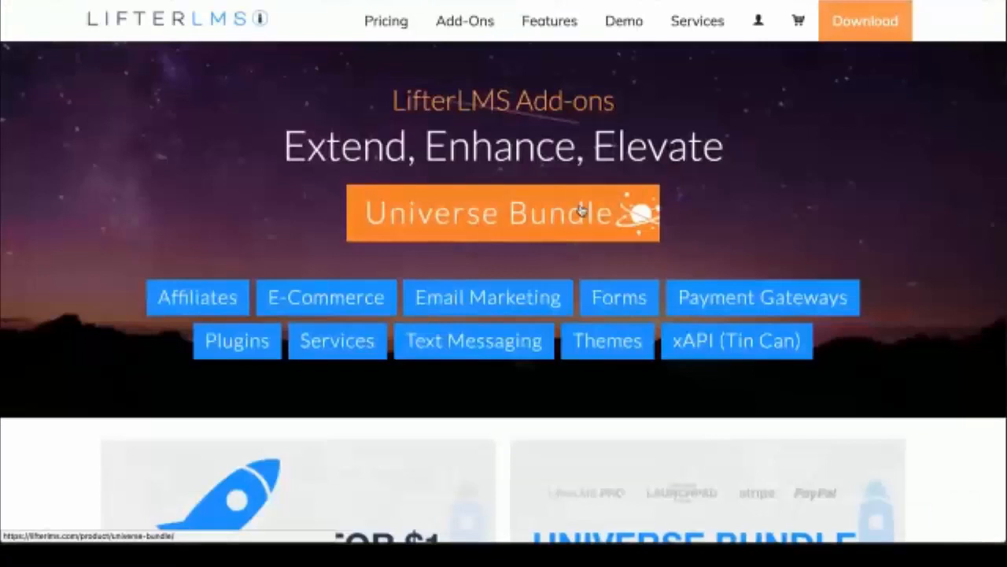
scroll(580, 211, down, 4)
click(338, 243)
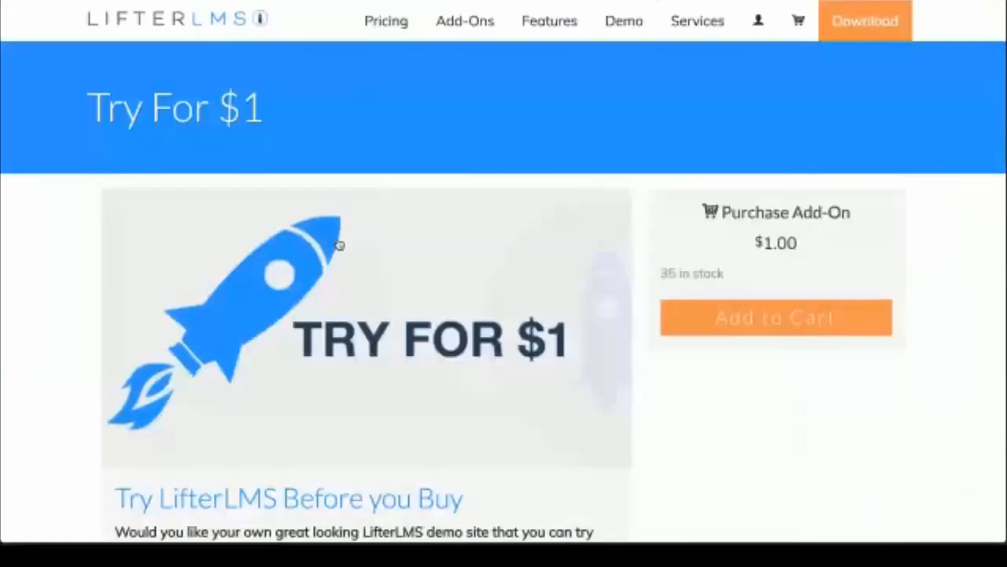
scroll(444, 336, down, 4)
scroll(446, 337, up, 4)
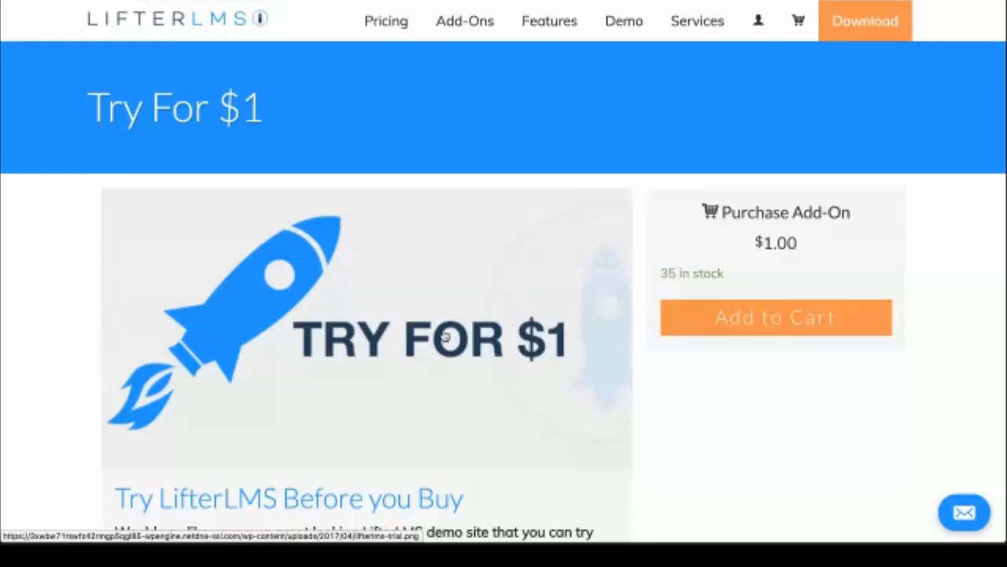
scroll(502, 344, down, 1)
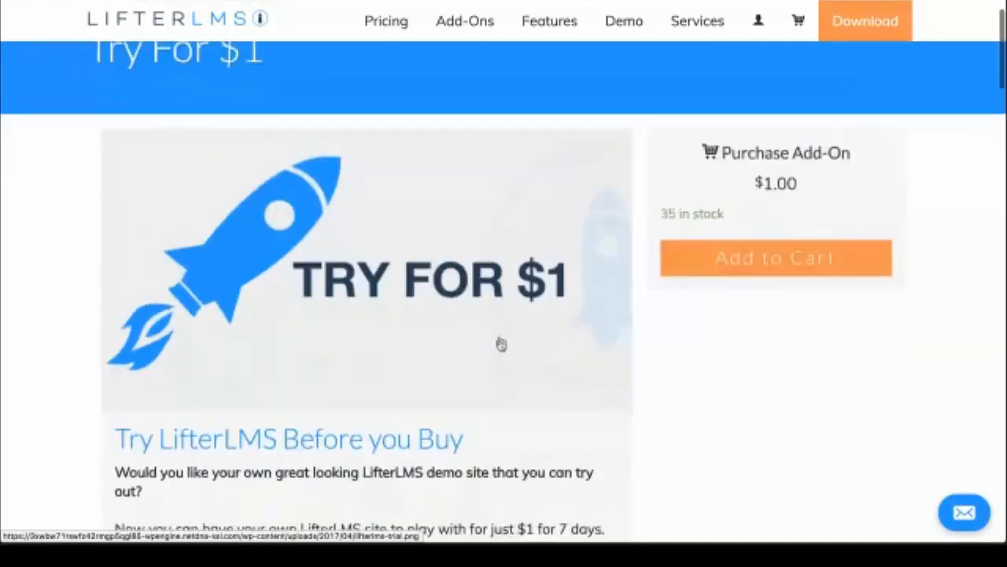
scroll(501, 344, down, 3)
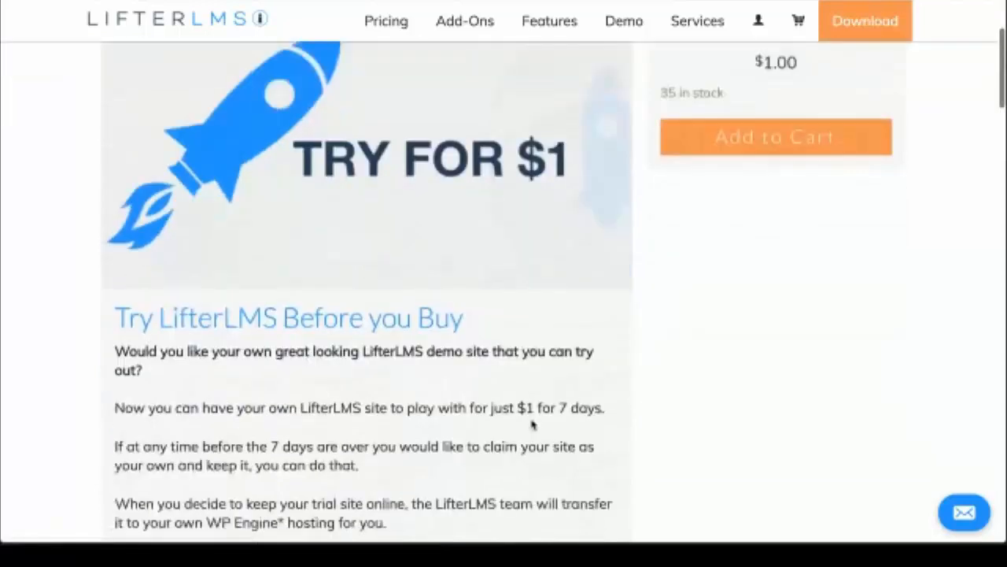
scroll(527, 305, up, 4)
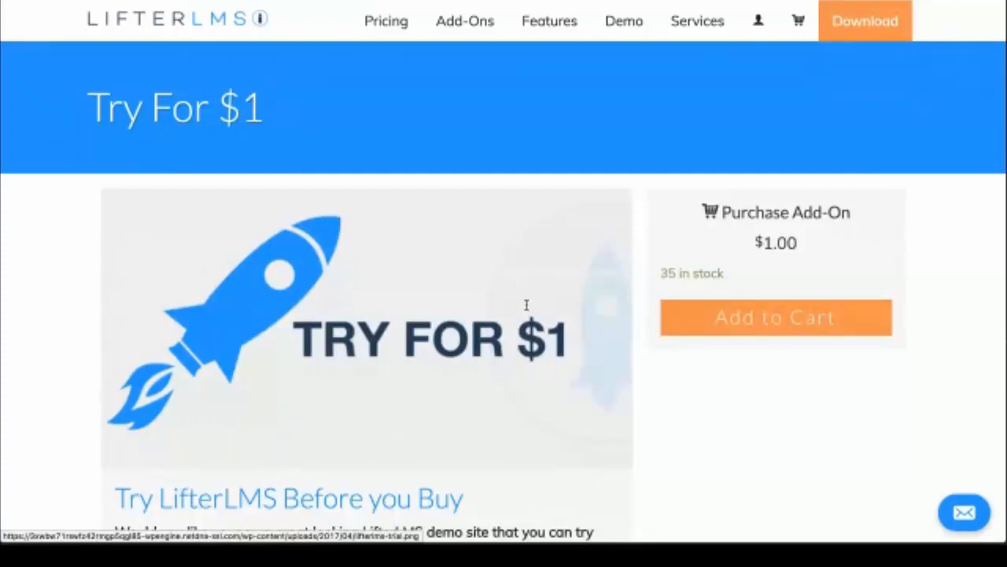
Step: Browse the Add-Ons store page, then return to the student's Reporting courses list in the admin
click(462, 24)
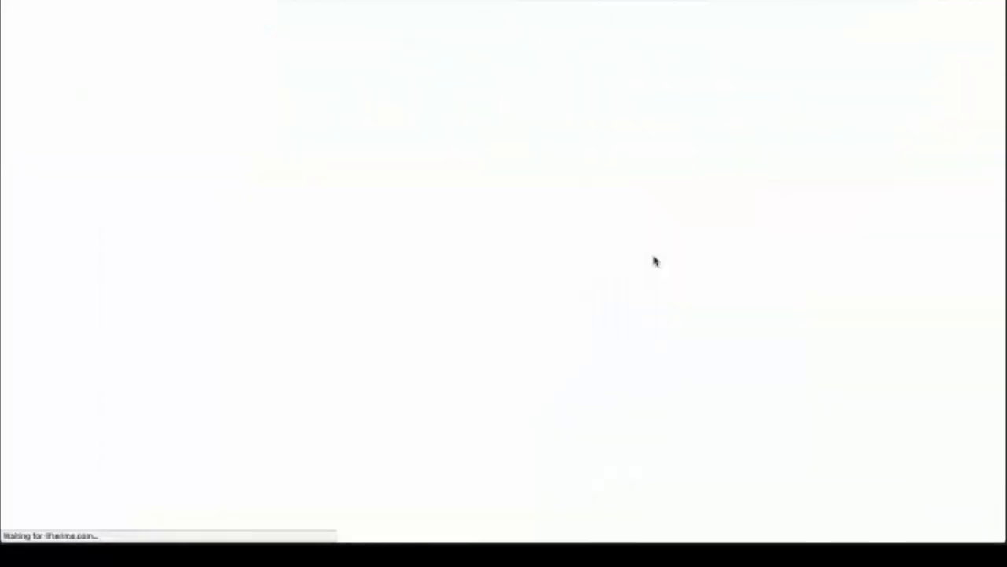
scroll(654, 260, down, 3)
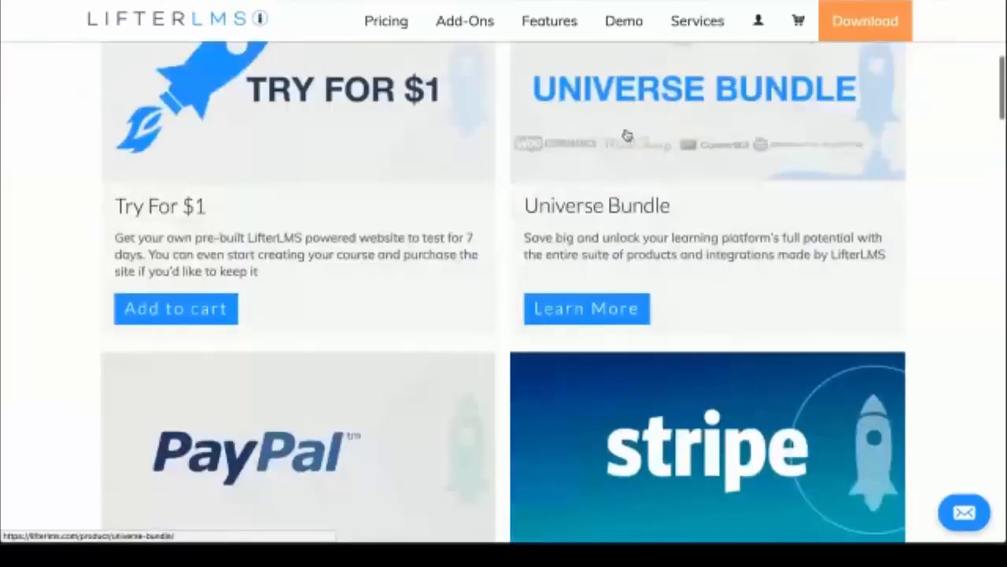
scroll(629, 135, up, 2)
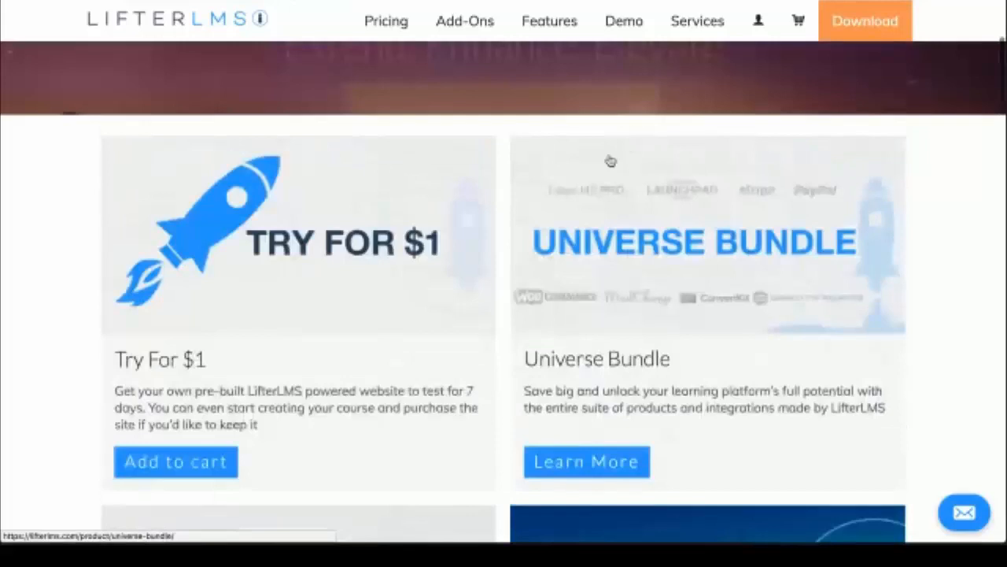
scroll(537, 203, up, 1)
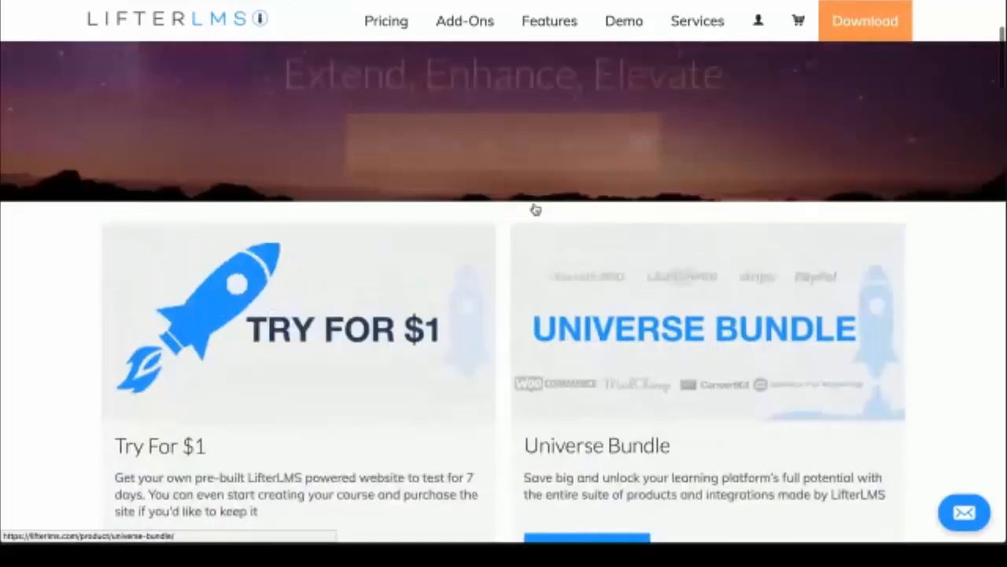
scroll(536, 209, up, 3)
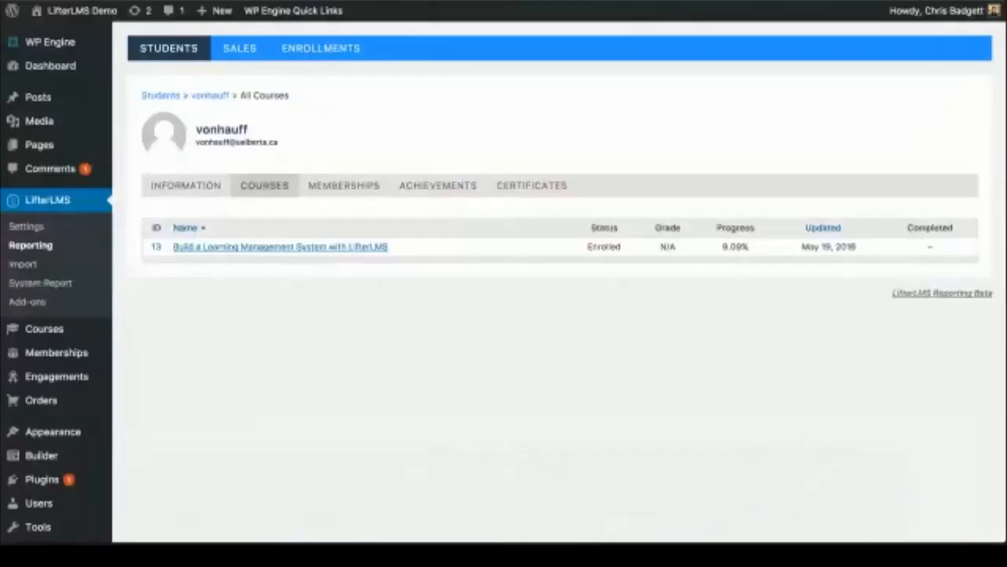
mouse_move(97, 11)
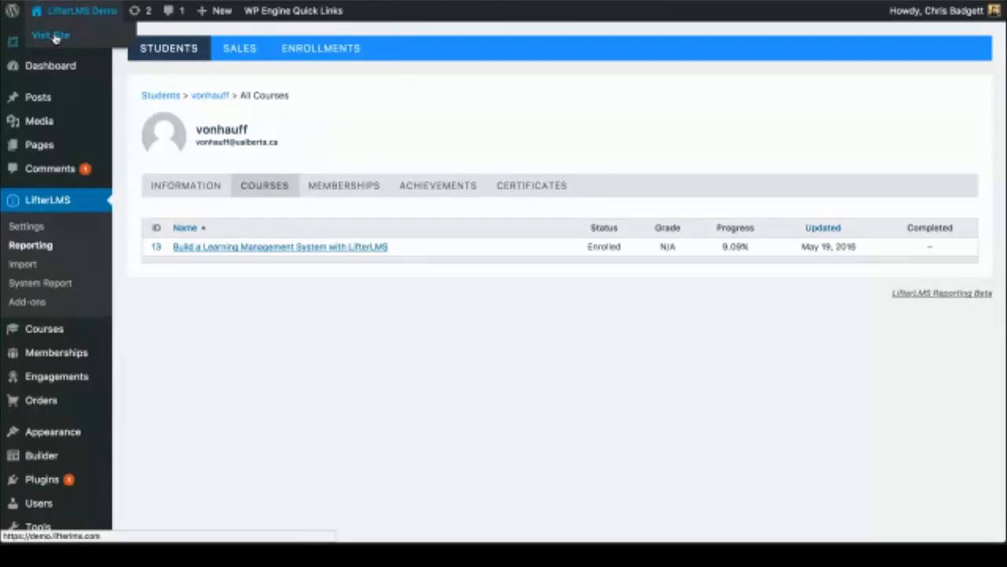
click(52, 36)
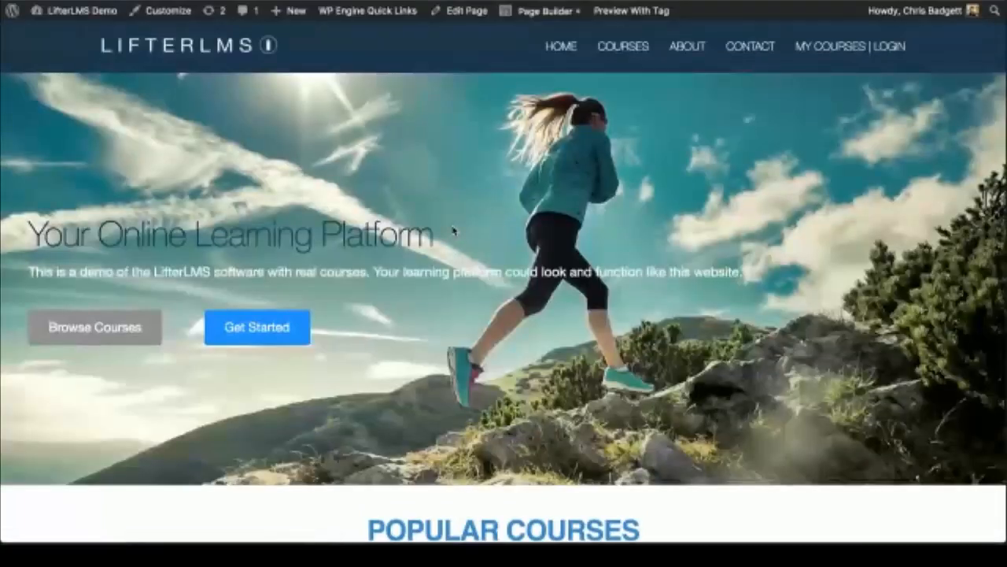
Step: Scroll the logged-in demo homepage down to Popular Courses and back up to the Your Online Learning Platform banner
scroll(453, 229, down, 1)
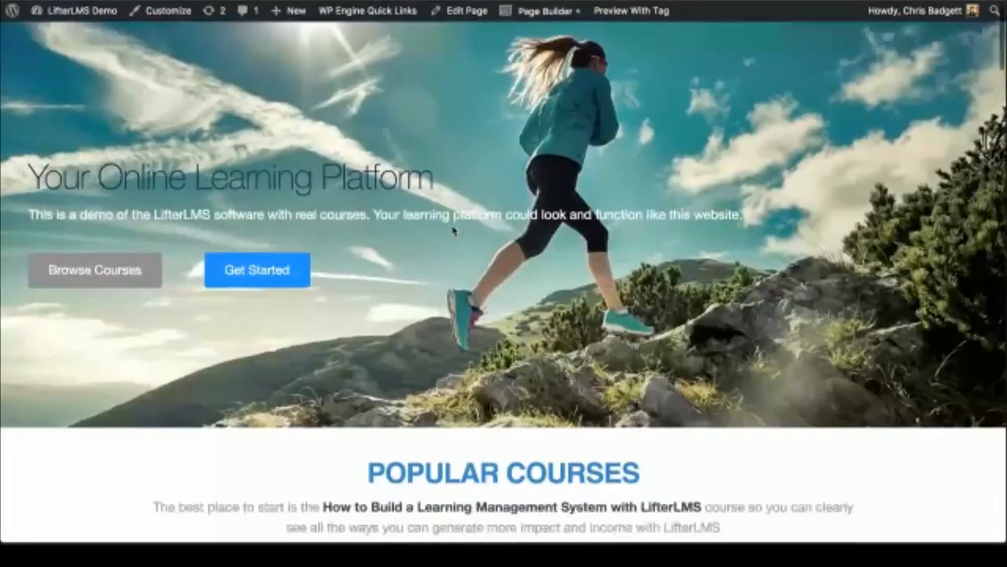
scroll(453, 230, down, 3)
scroll(453, 230, down, 3)
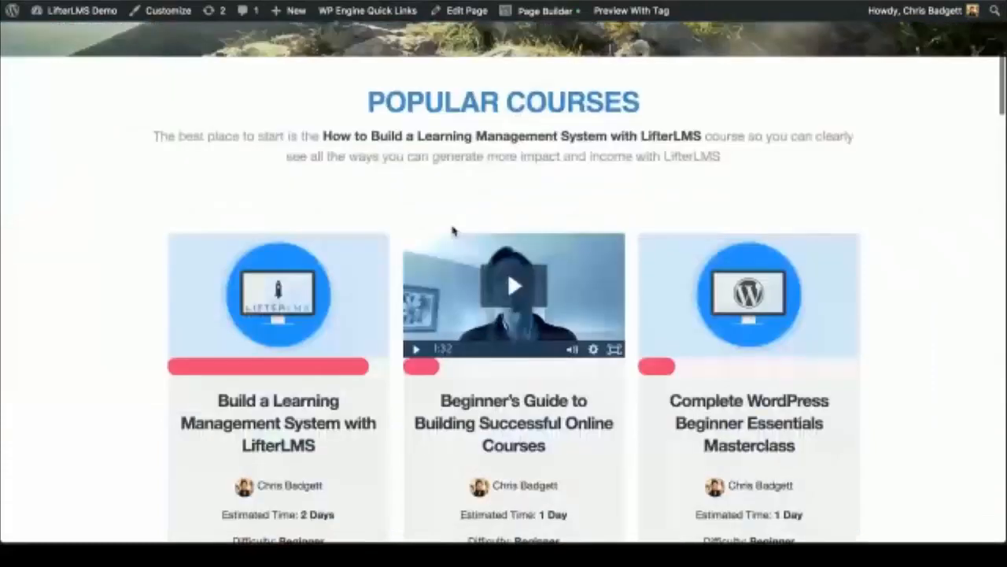
scroll(453, 230, down, 2)
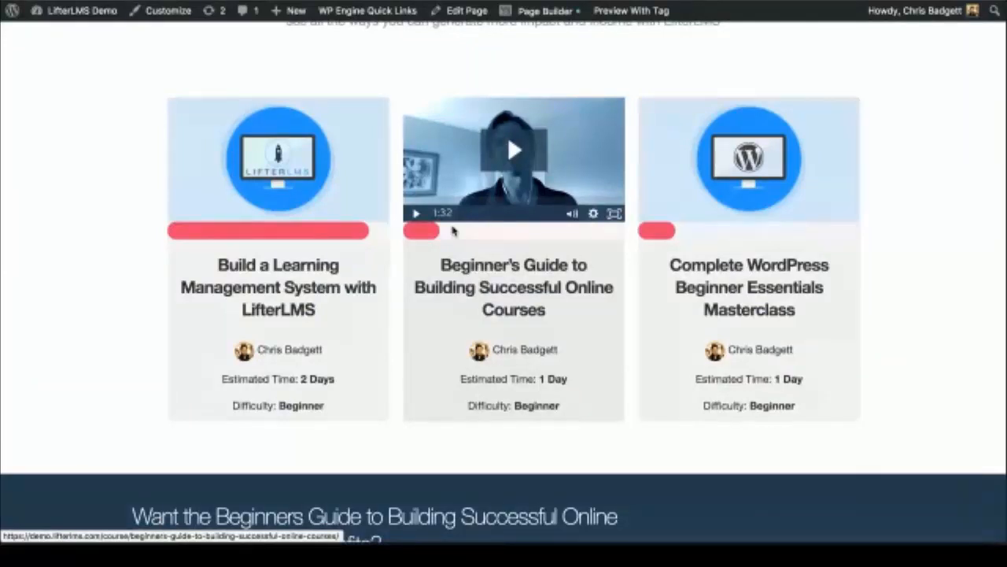
scroll(454, 229, up, 6)
scroll(122, 102, up, 4)
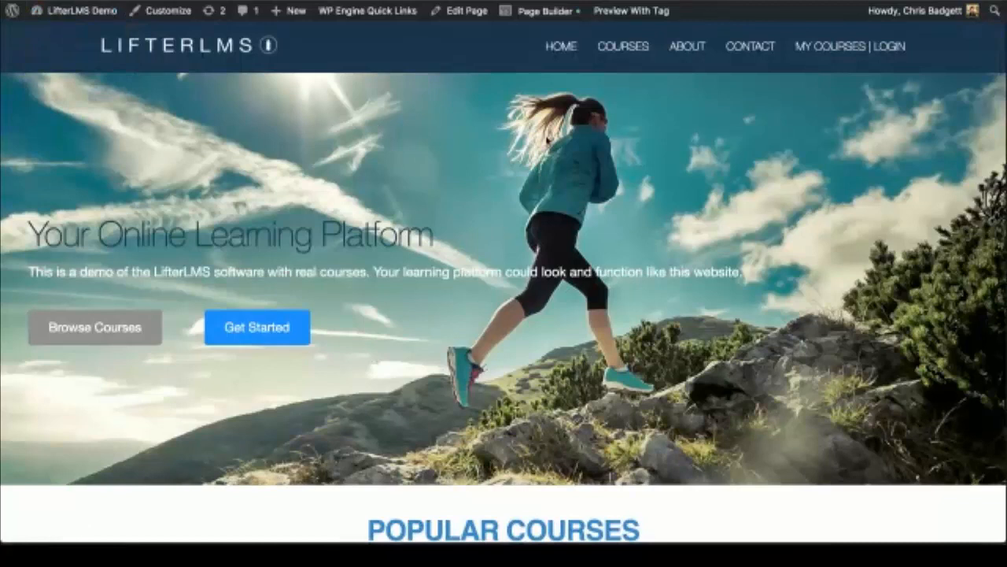
scroll(546, 140, down, 3)
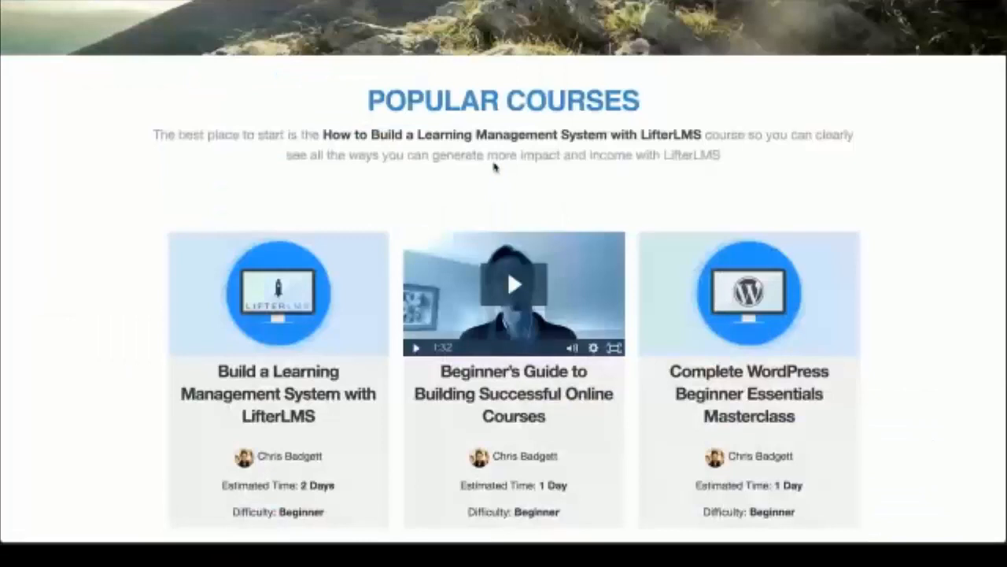
scroll(494, 167, down, 1)
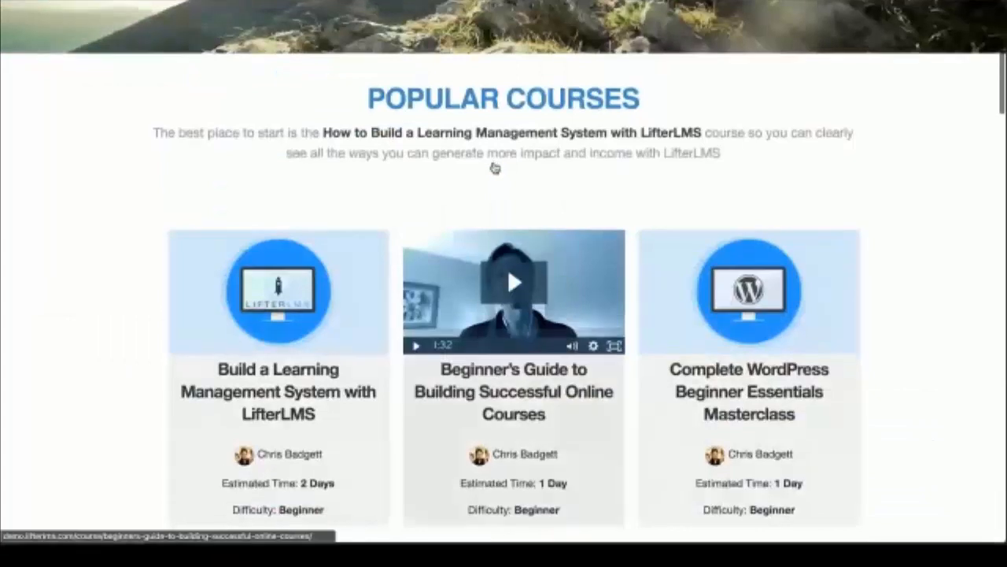
scroll(495, 167, up, 2)
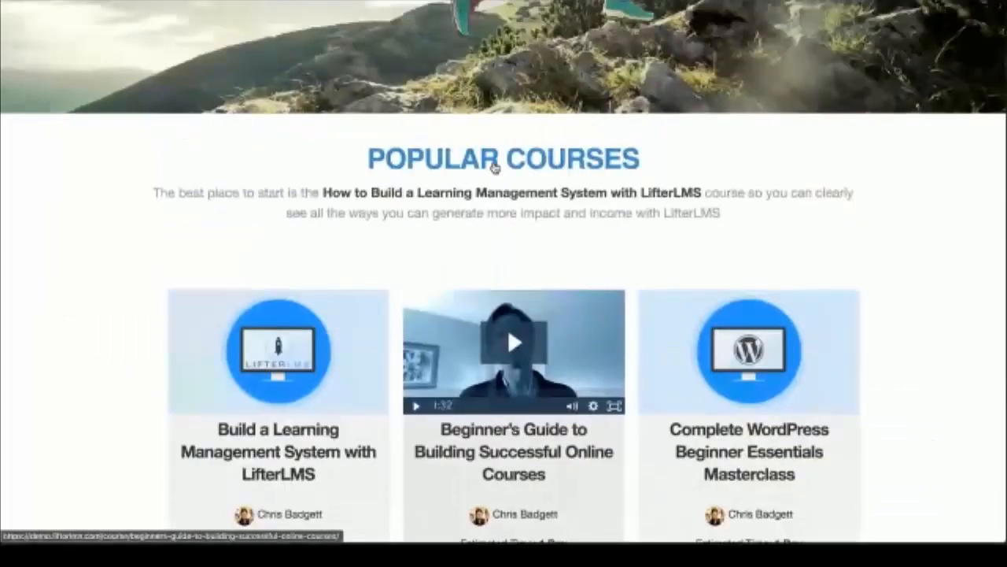
scroll(495, 166, up, 8)
scroll(494, 167, down, 2)
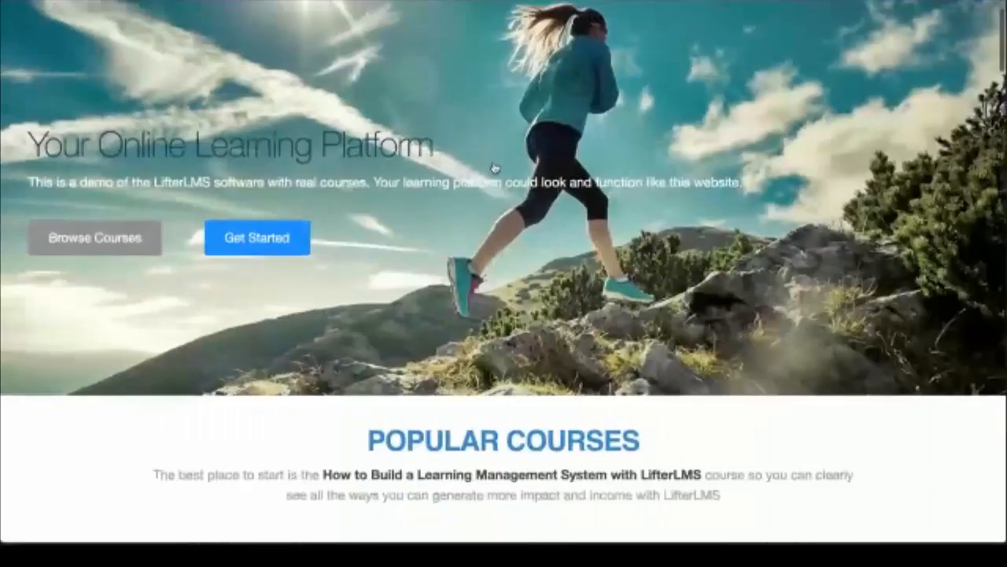
scroll(494, 167, up, 1)
scroll(494, 166, down, 3)
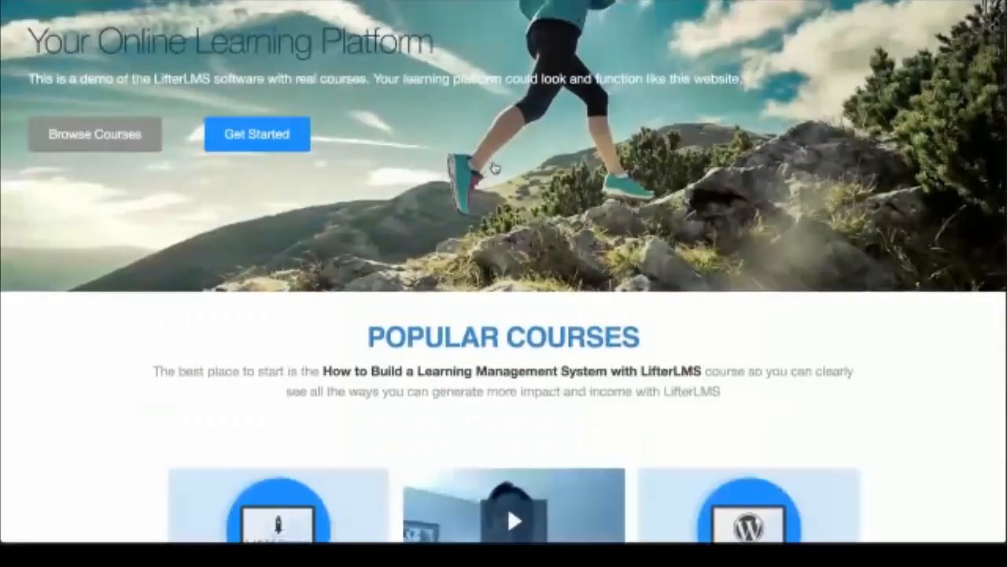
scroll(494, 166, down, 5)
scroll(495, 167, up, 10)
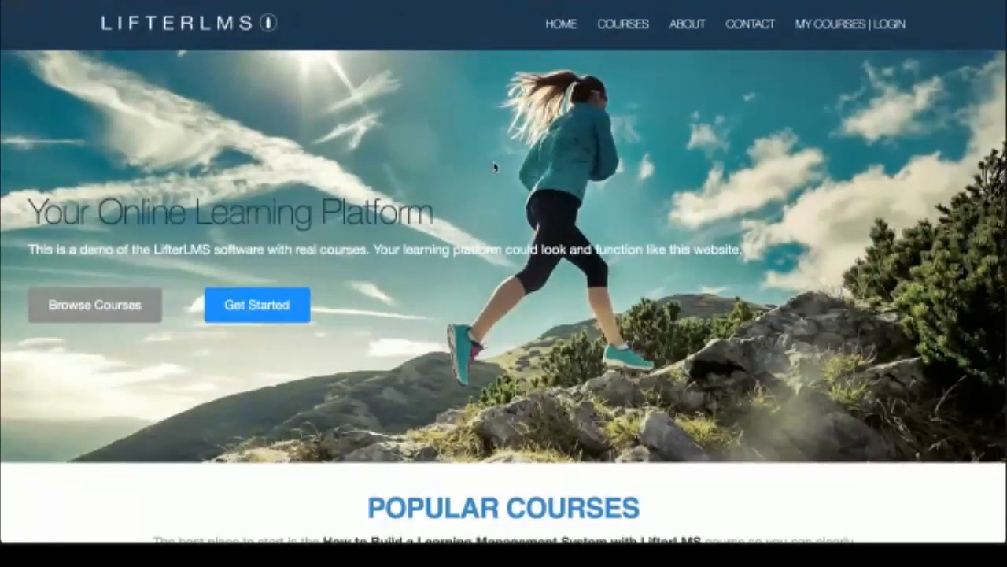
scroll(494, 167, down, 3)
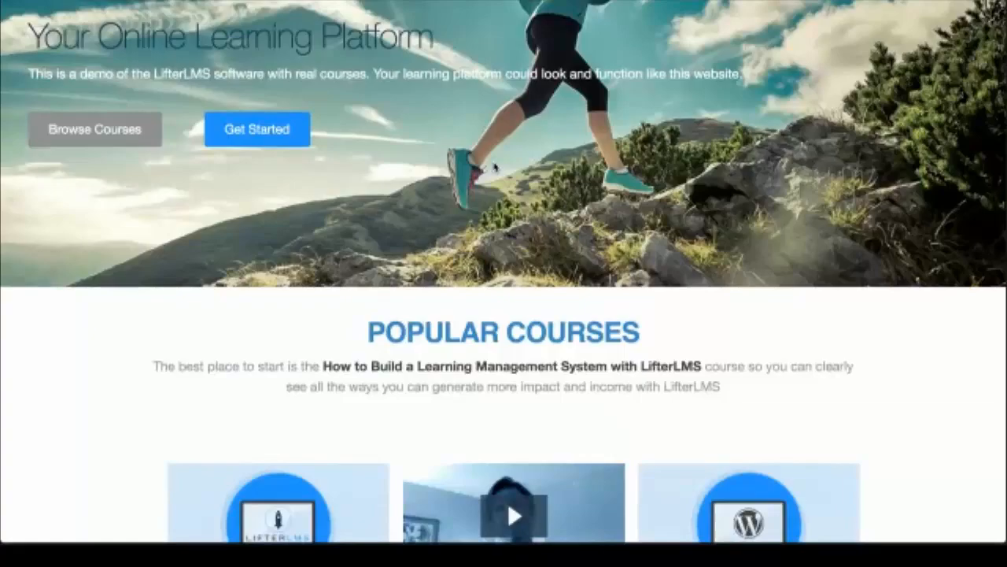
scroll(495, 167, down, 2)
scroll(496, 168, down, 1)
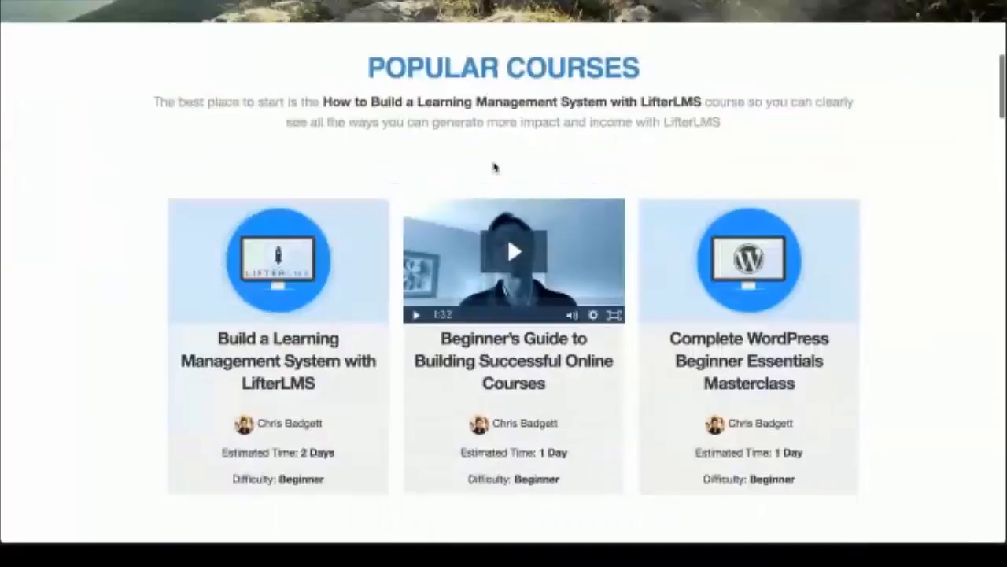
Step: Open the Build a Learning Management System course and preview its What is LifterLMS? lesson
click(286, 268)
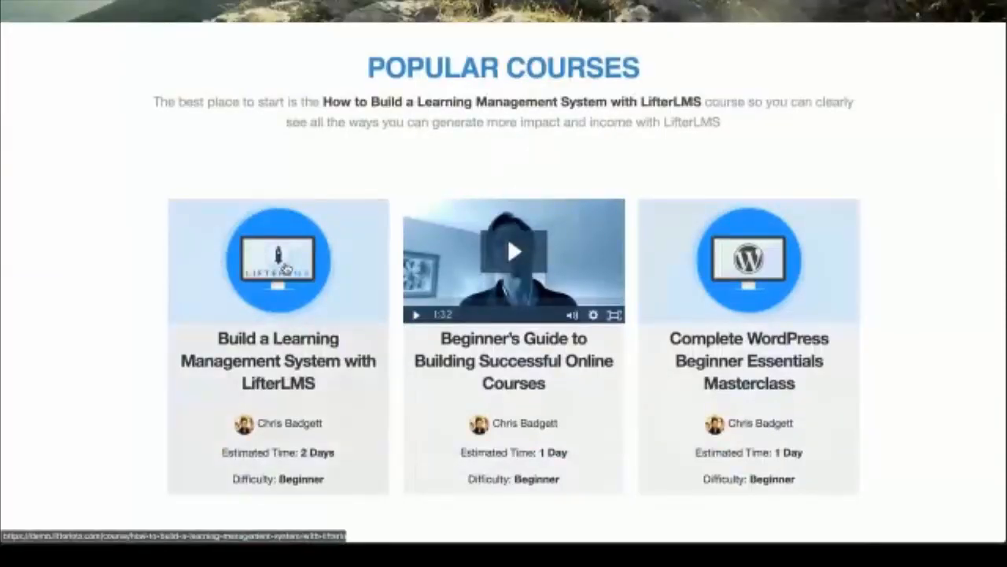
scroll(497, 329, down, 1)
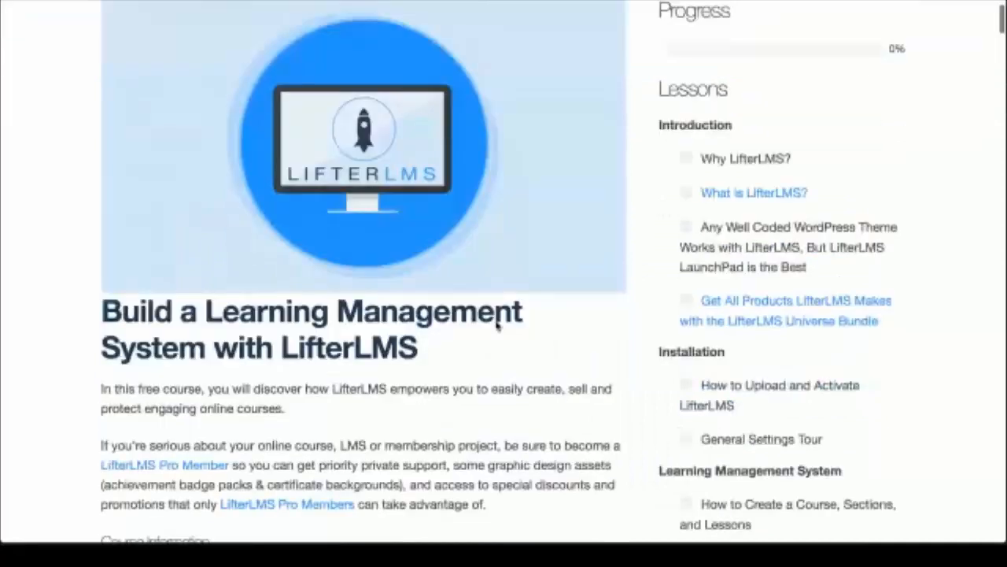
scroll(497, 329, down, 1)
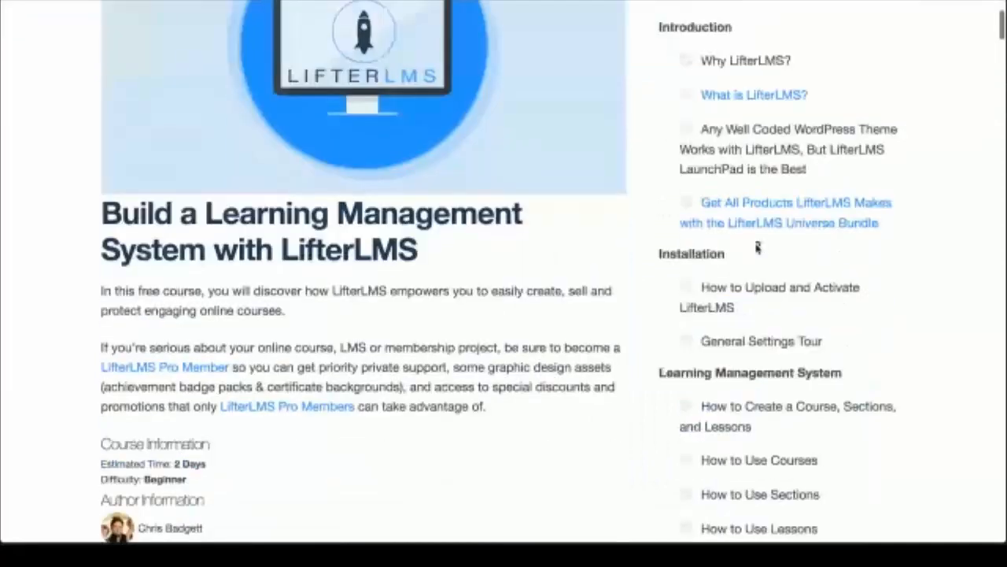
click(730, 97)
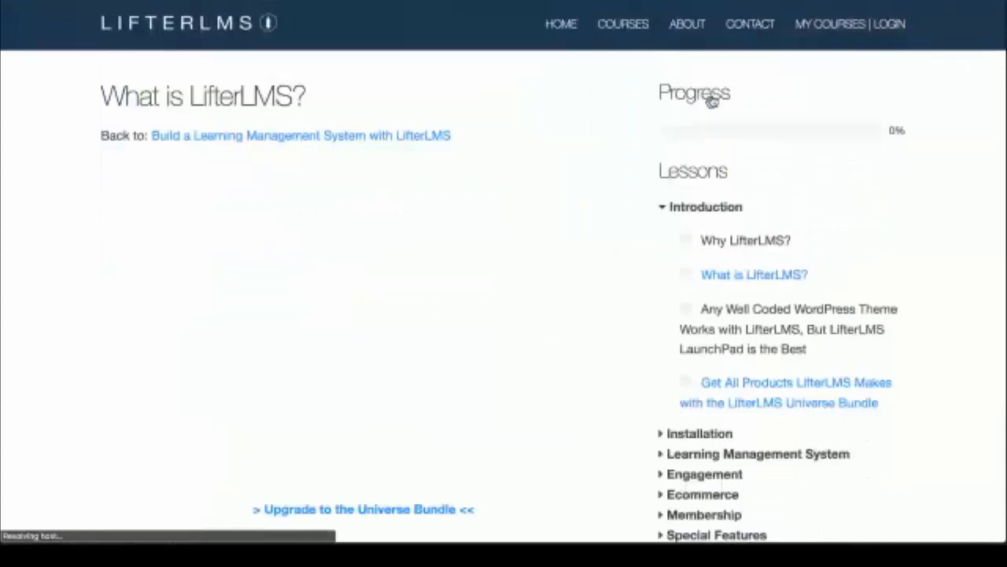
scroll(525, 315, down, 1)
scroll(525, 315, down, 4)
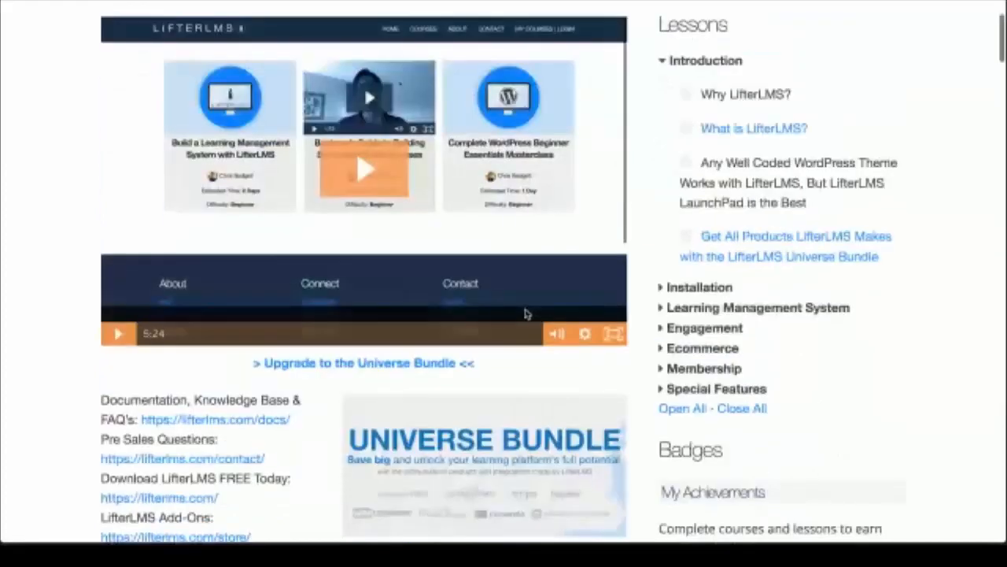
scroll(288, 224, up, 5)
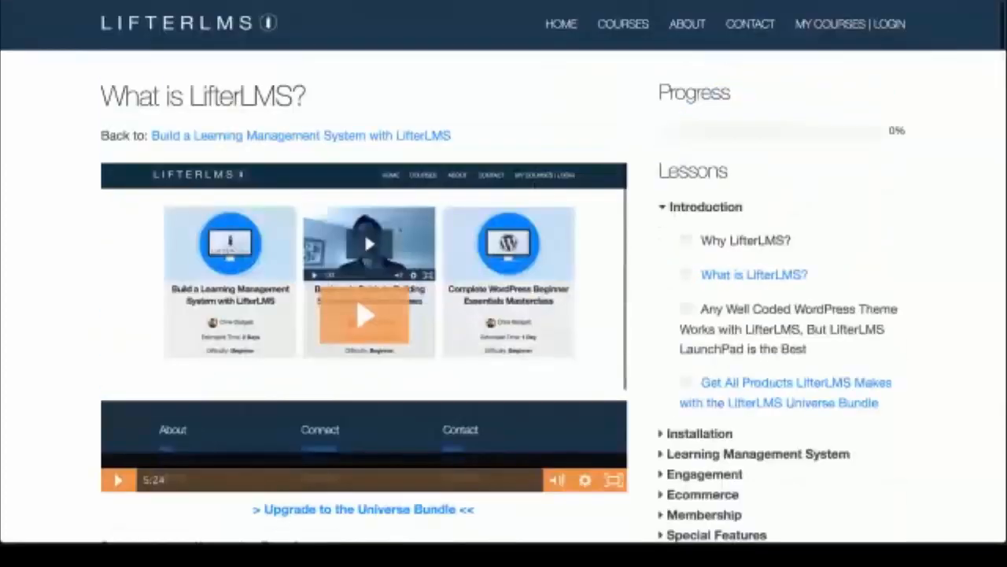
key(alt+Left)
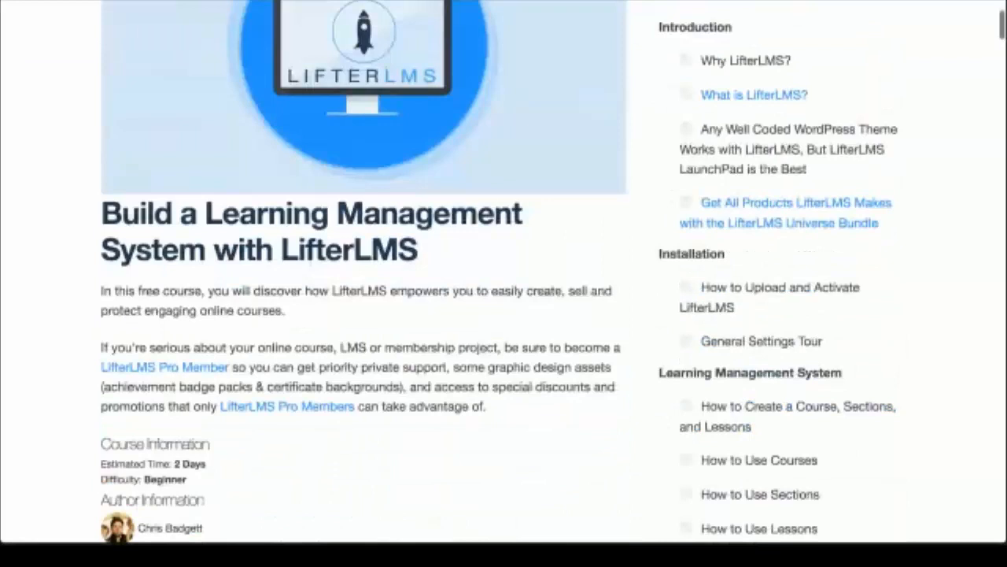
Step: Start enrollment from the course's FREE pricing box
scroll(513, 347, down, 4)
scroll(405, 355, down, 2)
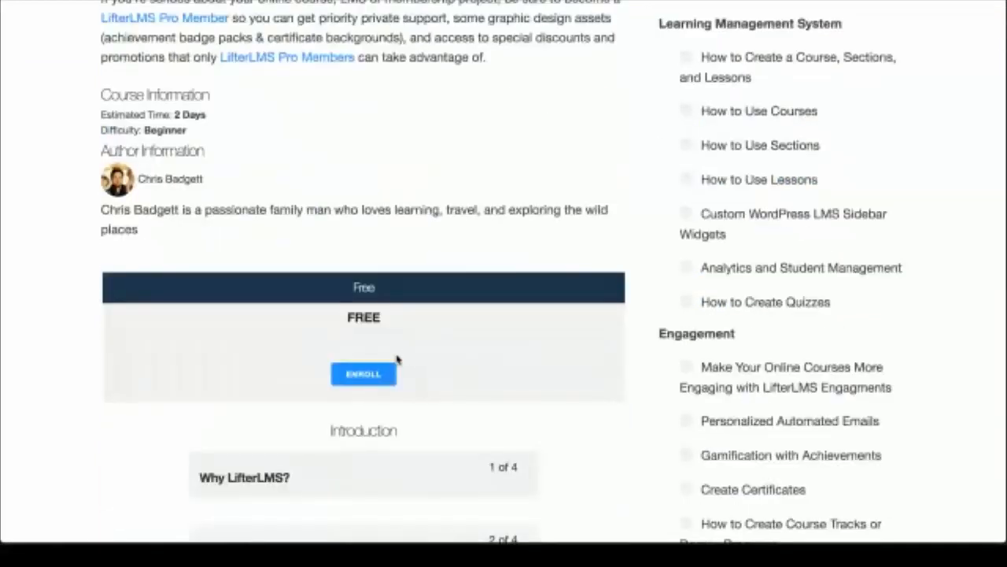
click(370, 373)
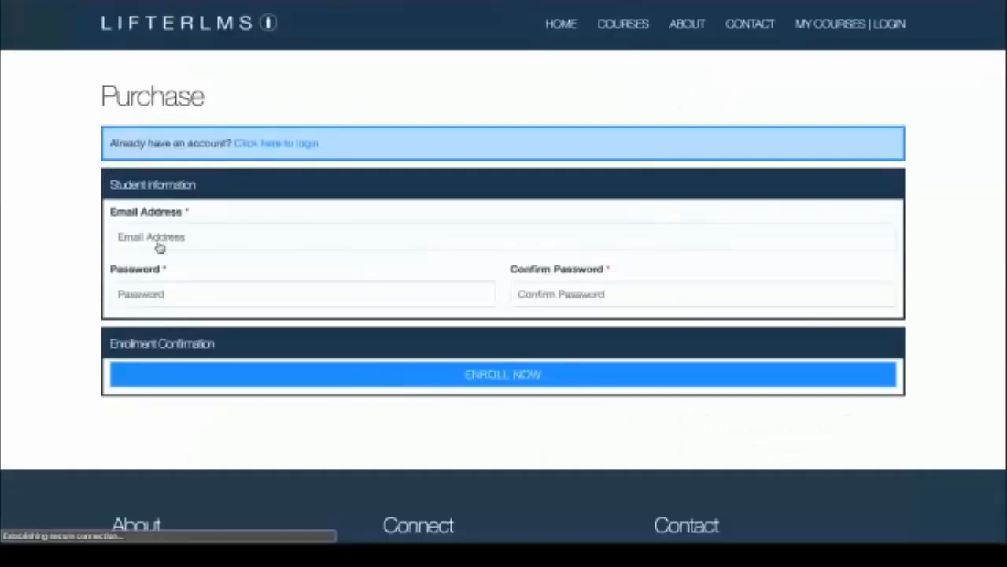
Step: Register with the student's e-mail and a confirmed account password, then enroll in the course
click(136, 229)
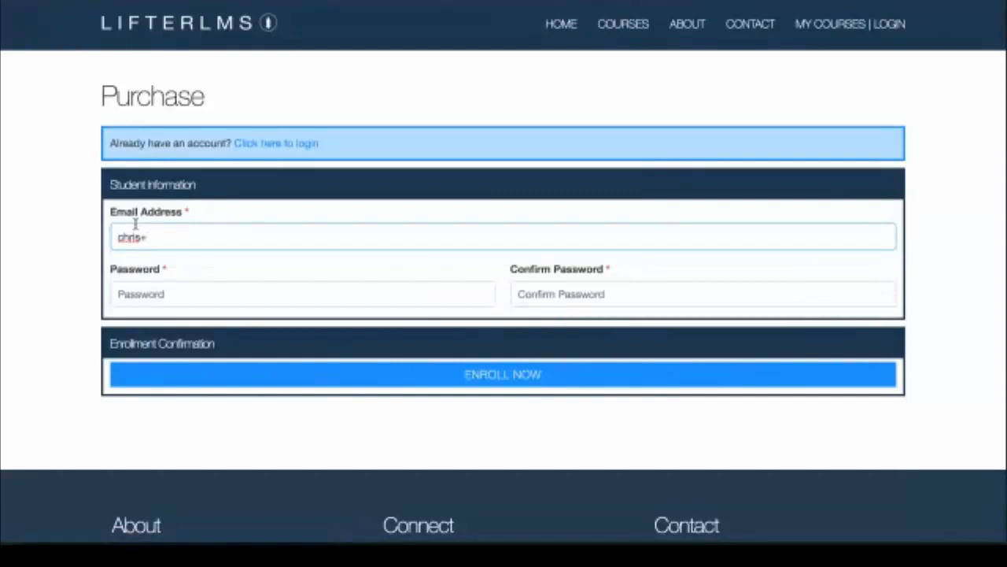
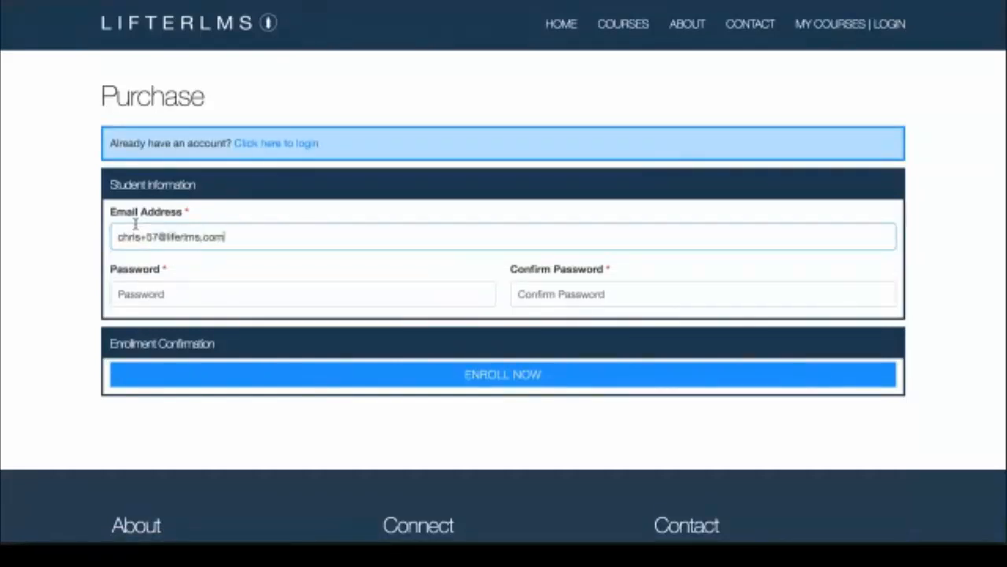
click(146, 296)
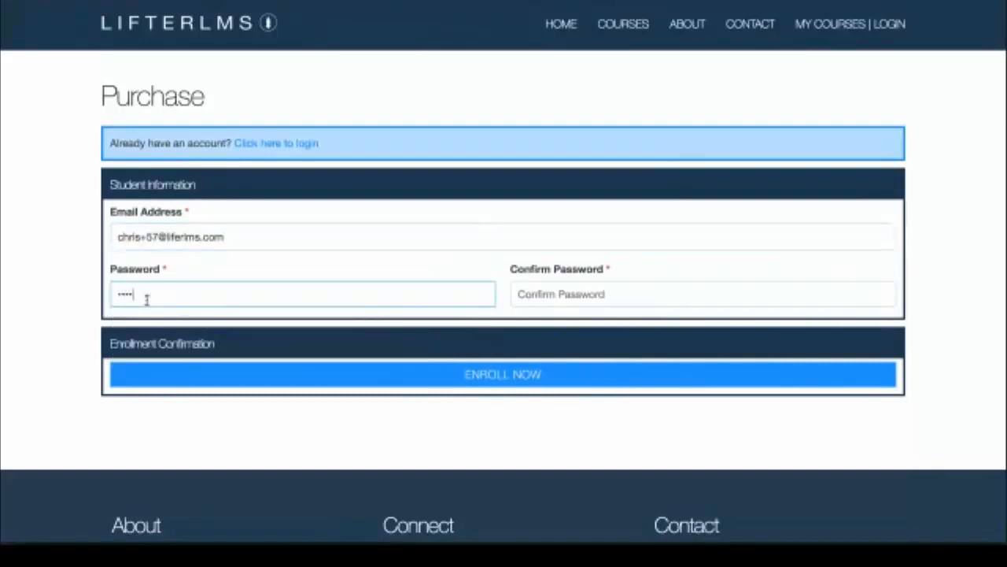
click(604, 292)
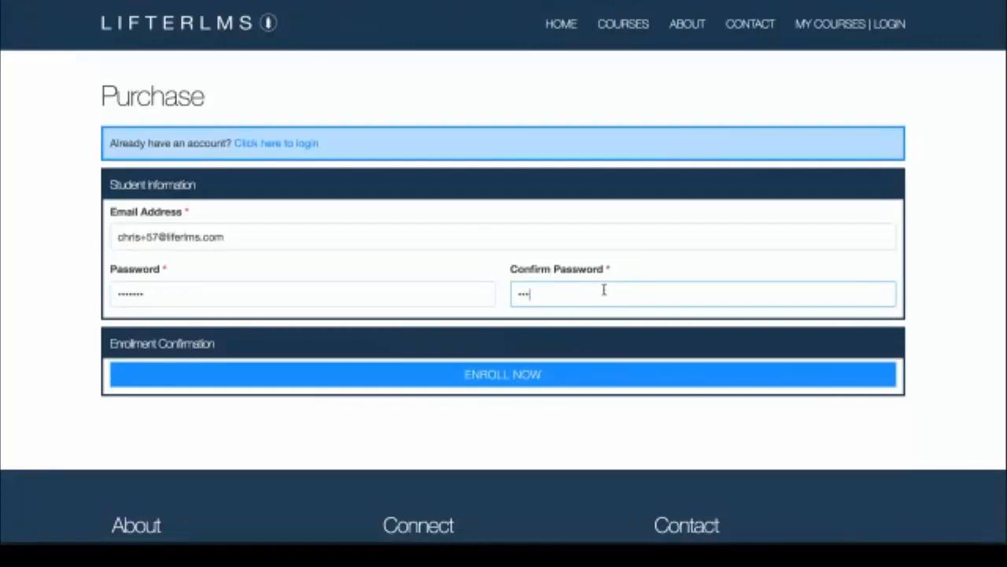
click(547, 386)
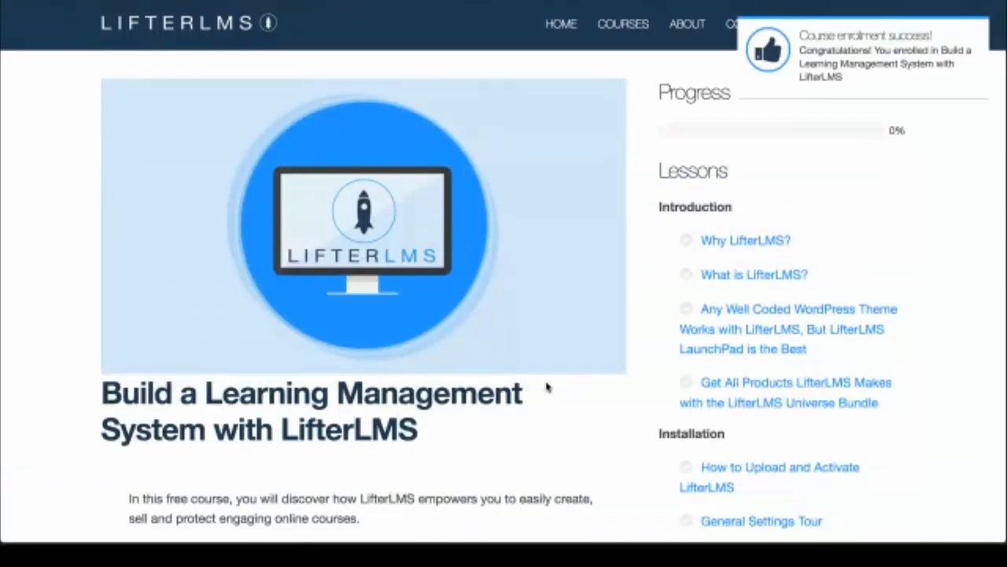
mouse_move(793, 48)
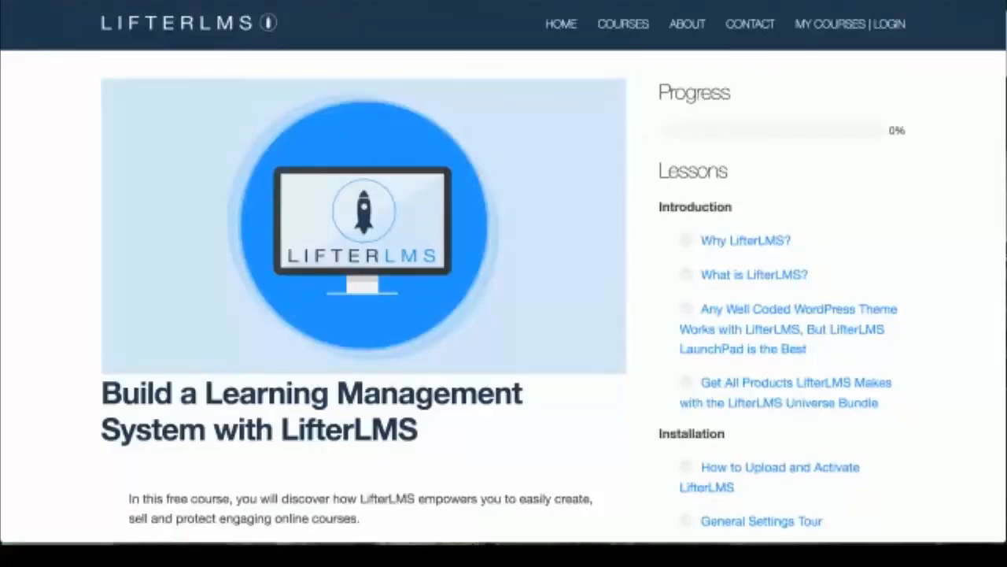
scroll(562, 243, down, 5)
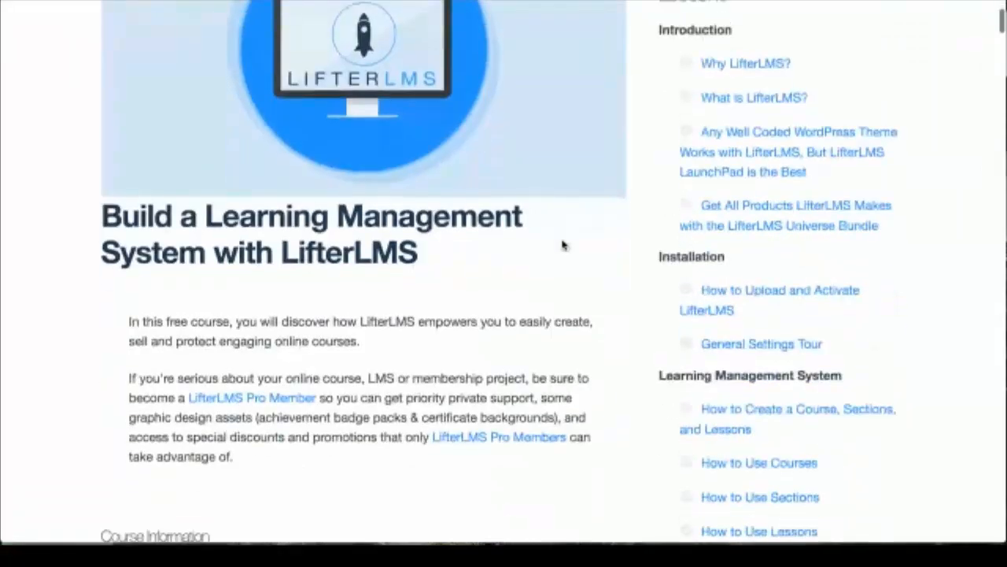
scroll(562, 243, up, 5)
scroll(563, 244, down, 1)
scroll(562, 245, up, 1)
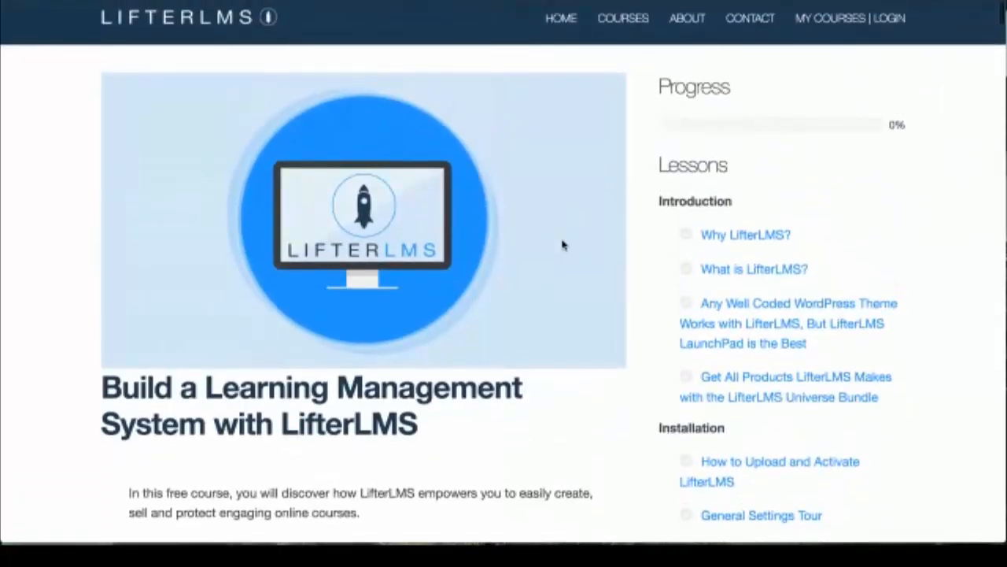
scroll(562, 244, down, 2)
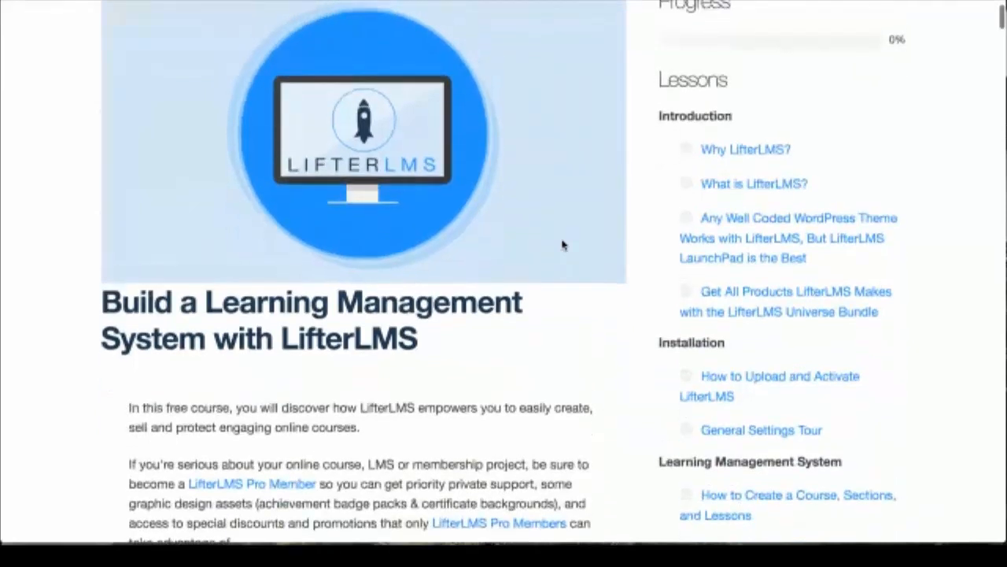
Step: Play the Why LifterLMS? lesson video and mark the lesson complete
click(731, 150)
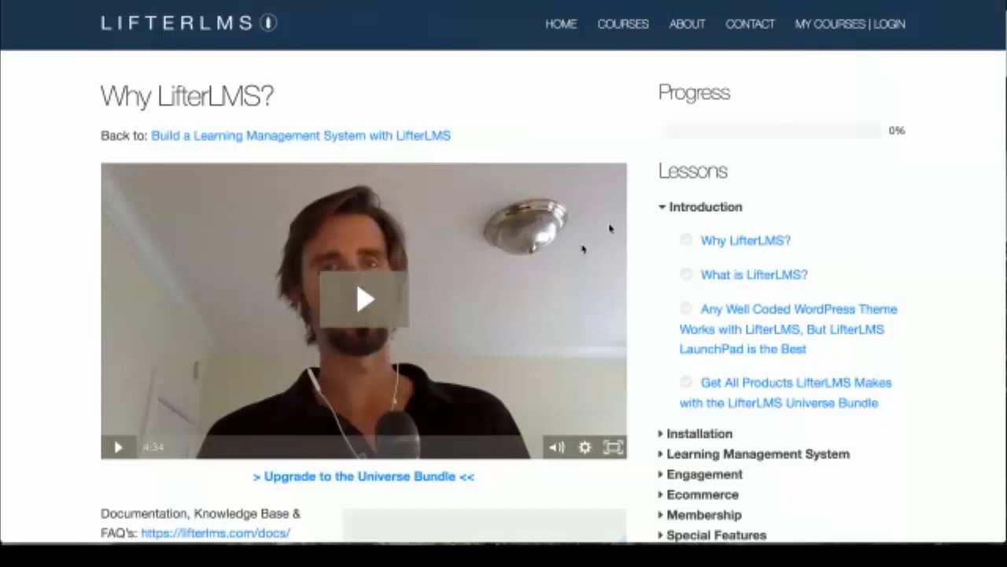
scroll(532, 287, down, 5)
scroll(533, 287, down, 4)
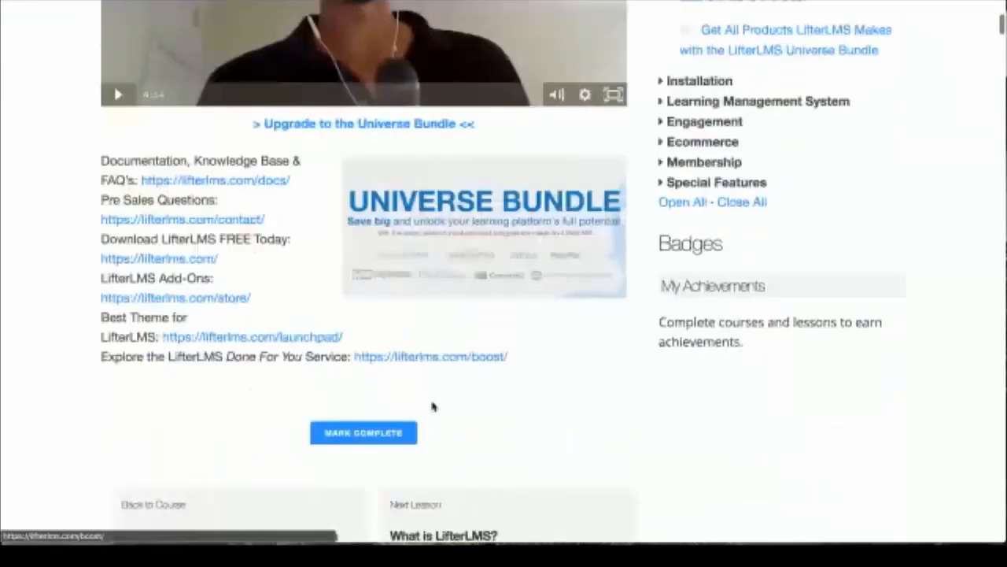
click(119, 93)
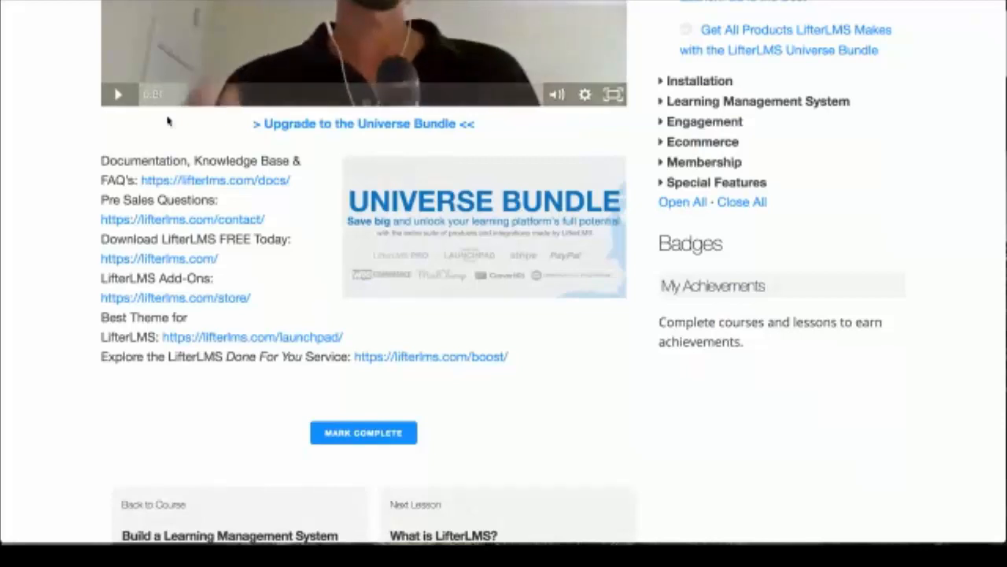
click(332, 441)
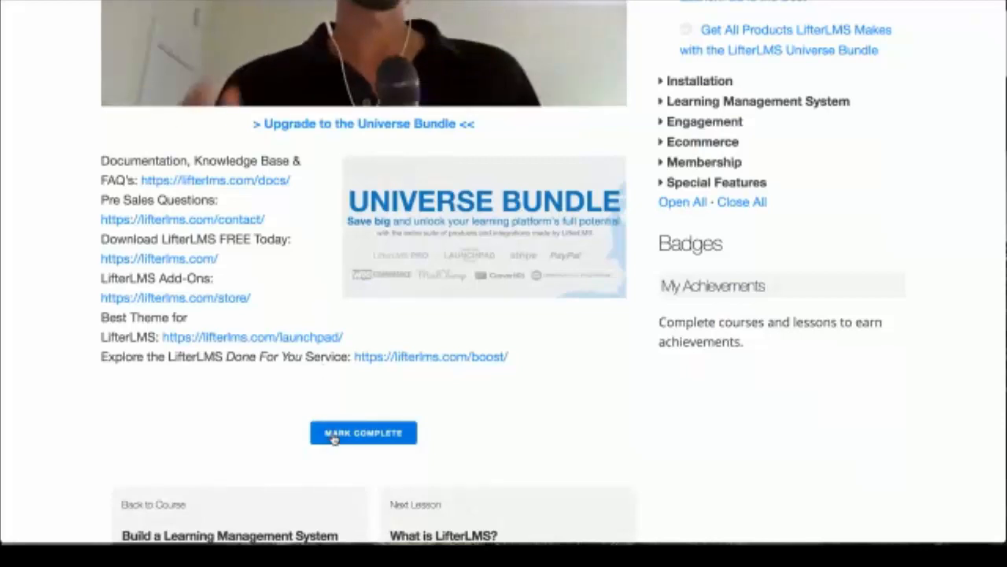
mouse_move(810, 382)
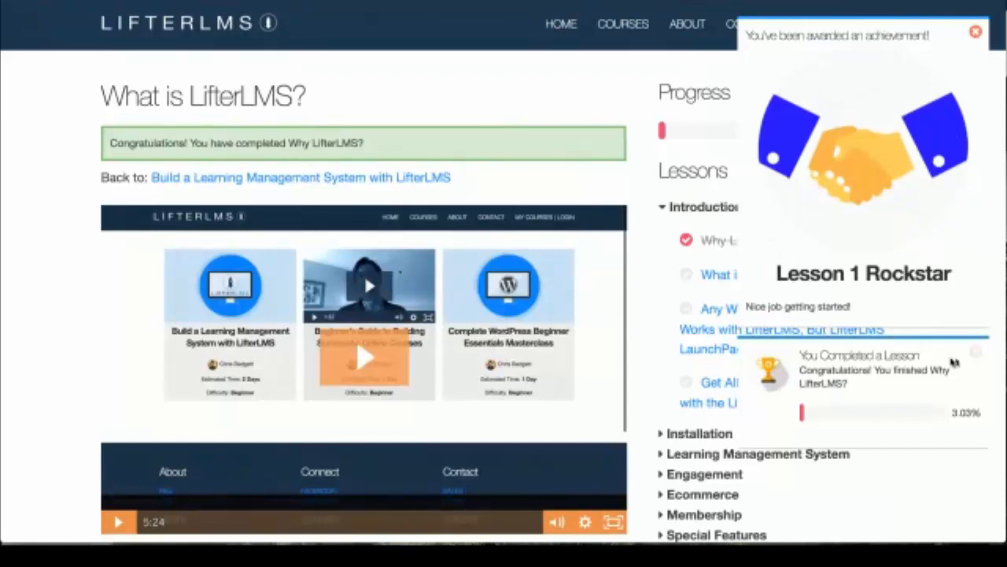
Step: Dismiss the lesson-completed notification and the achievement pop-up
click(976, 353)
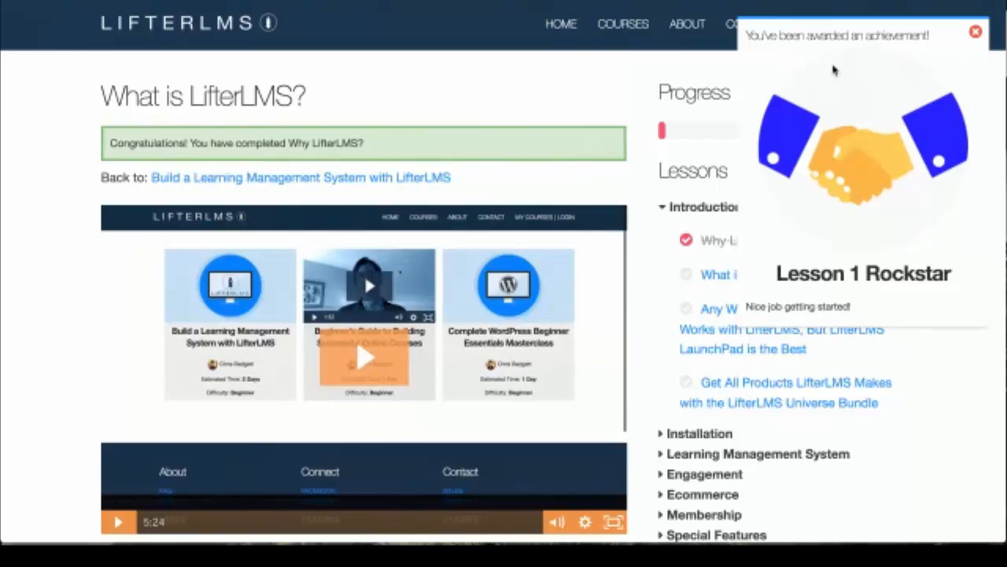
click(979, 34)
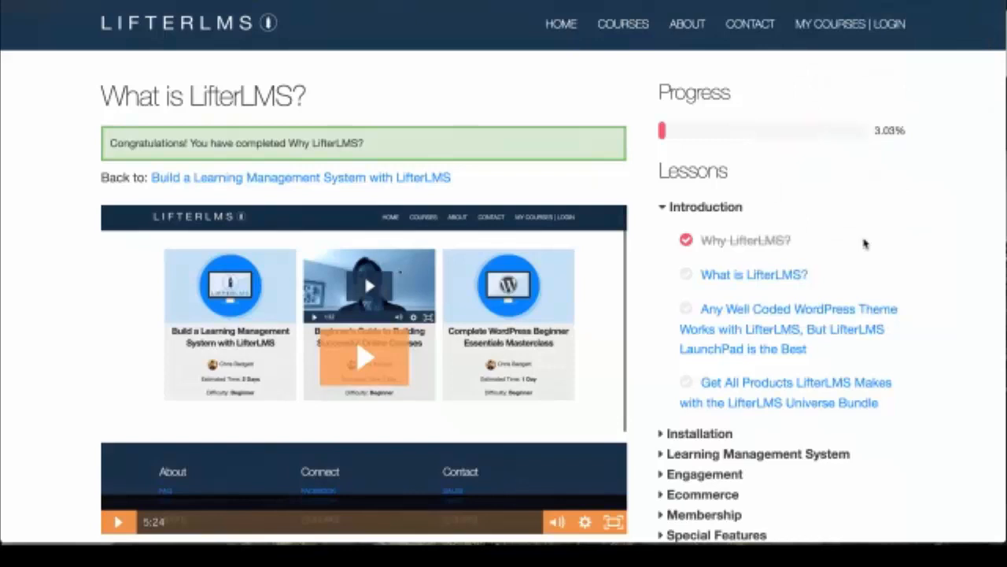
scroll(863, 242, down, 3)
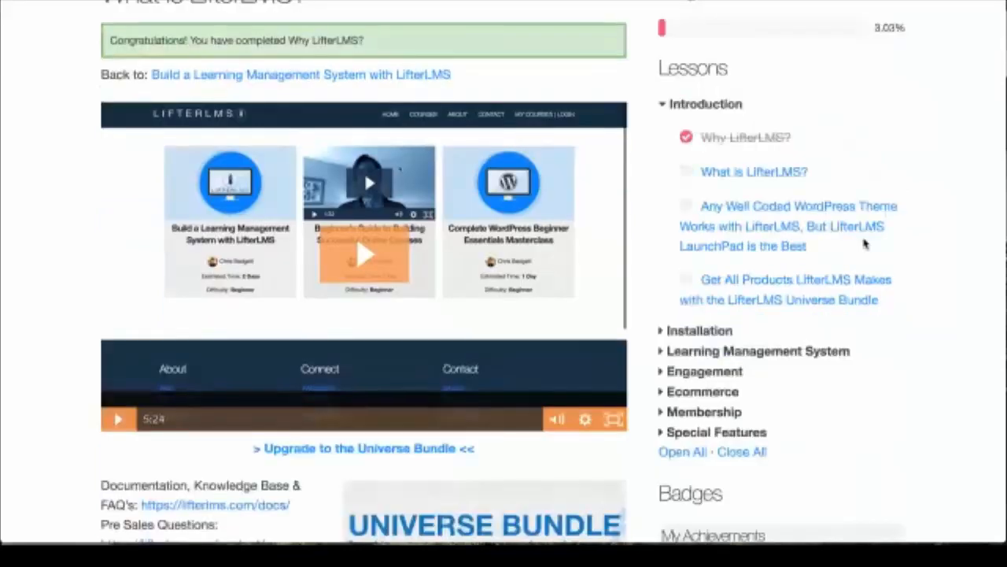
scroll(863, 244, down, 2)
scroll(863, 244, down, 2)
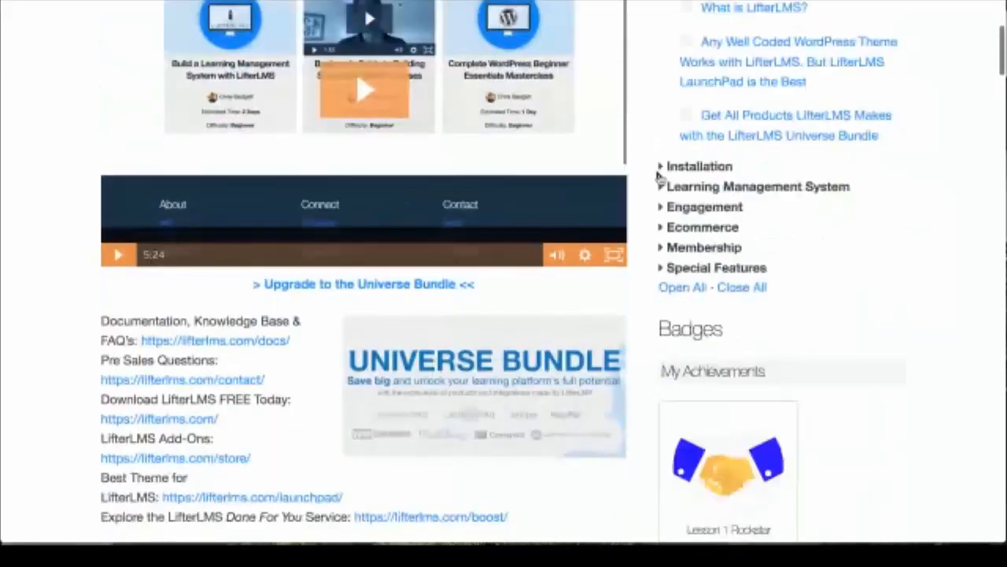
Step: Expand the Installation and Learning Management System sections and open How to Create Quizzes
click(662, 167)
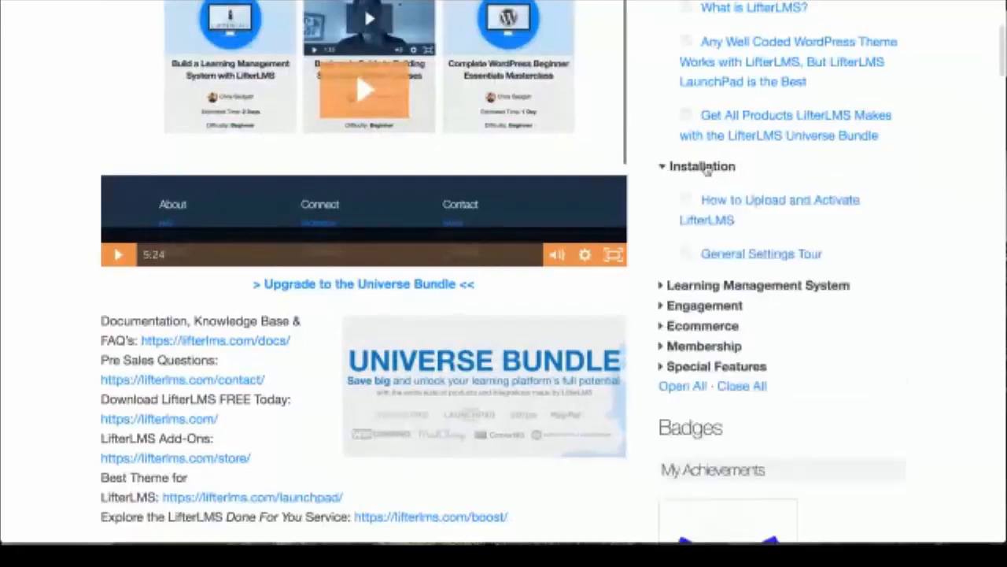
scroll(707, 171, up, 3)
scroll(660, 301, down, 3)
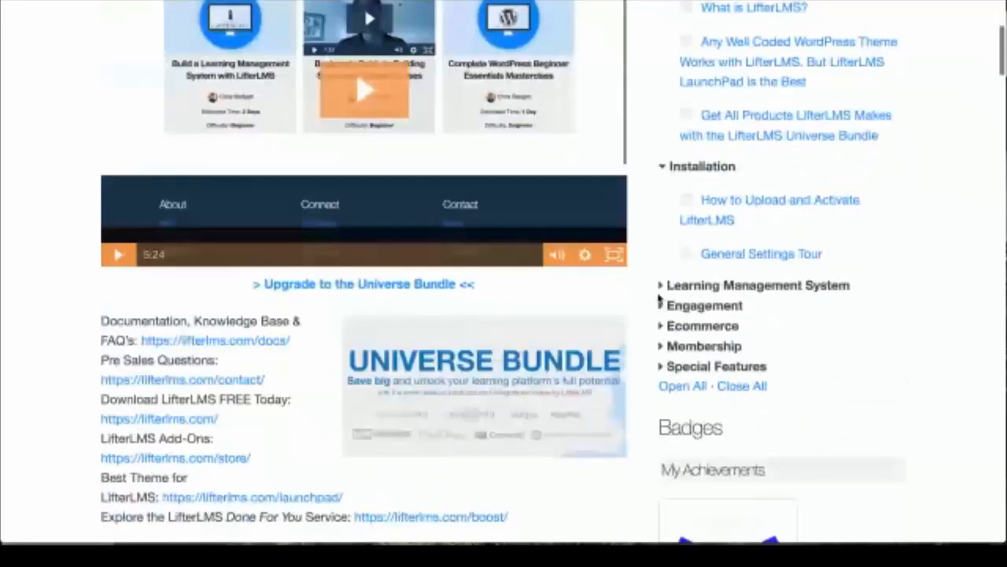
click(659, 291)
scroll(750, 386, down, 2)
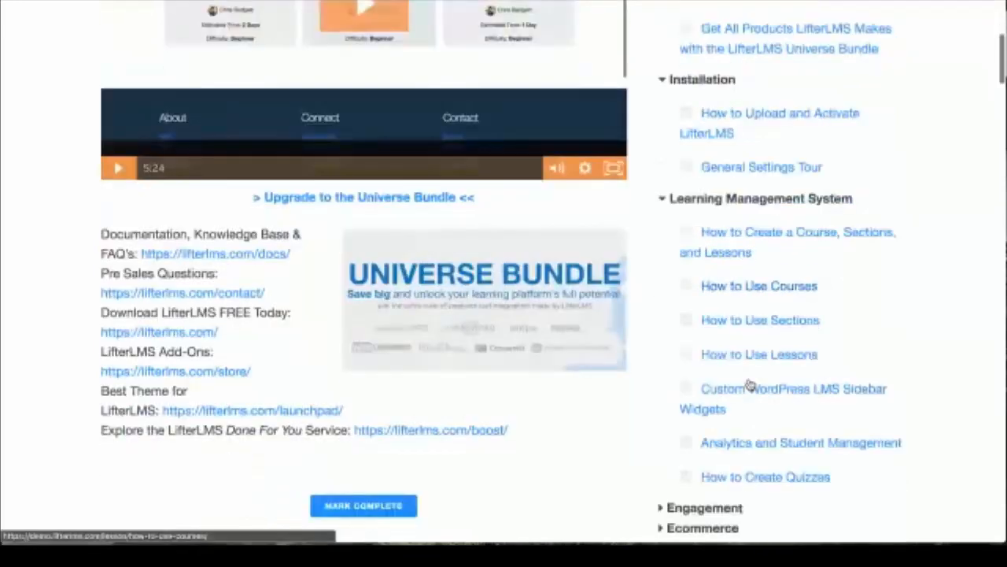
scroll(750, 386, down, 1)
click(751, 446)
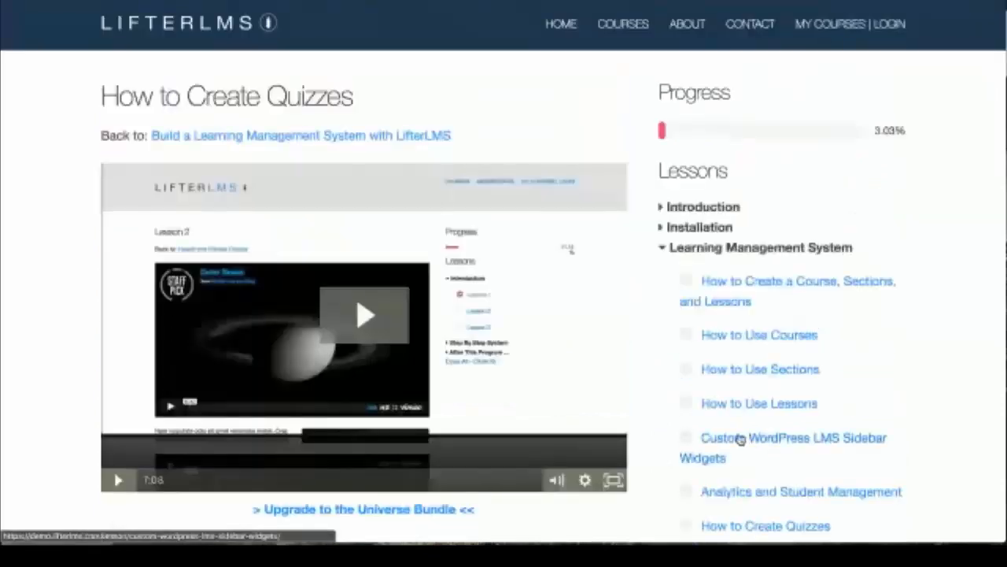
Step: Attempt the How to Create Quizzes quiz, which is refused, leaving the lesson showing
scroll(436, 399, down, 4)
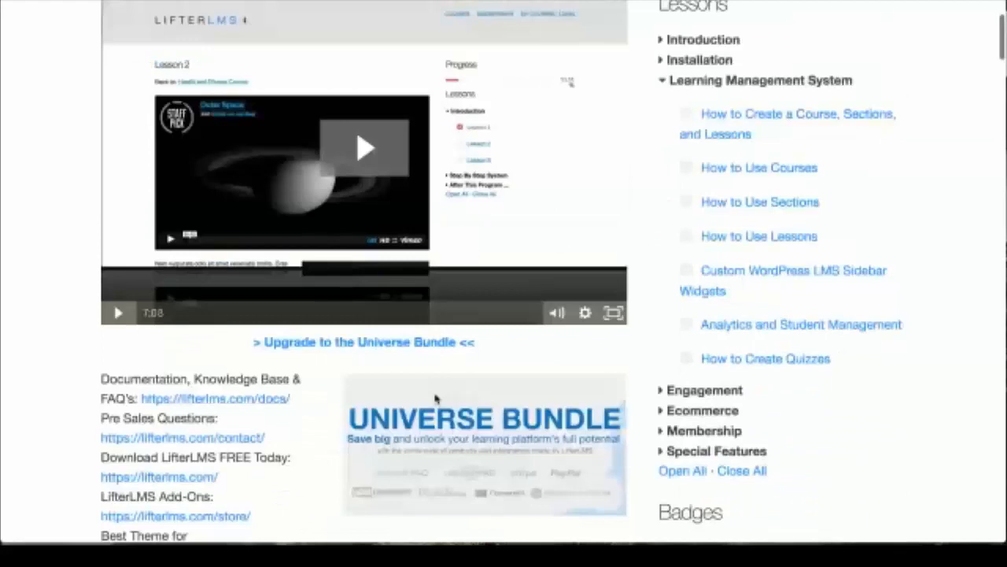
scroll(435, 399, down, 5)
click(364, 393)
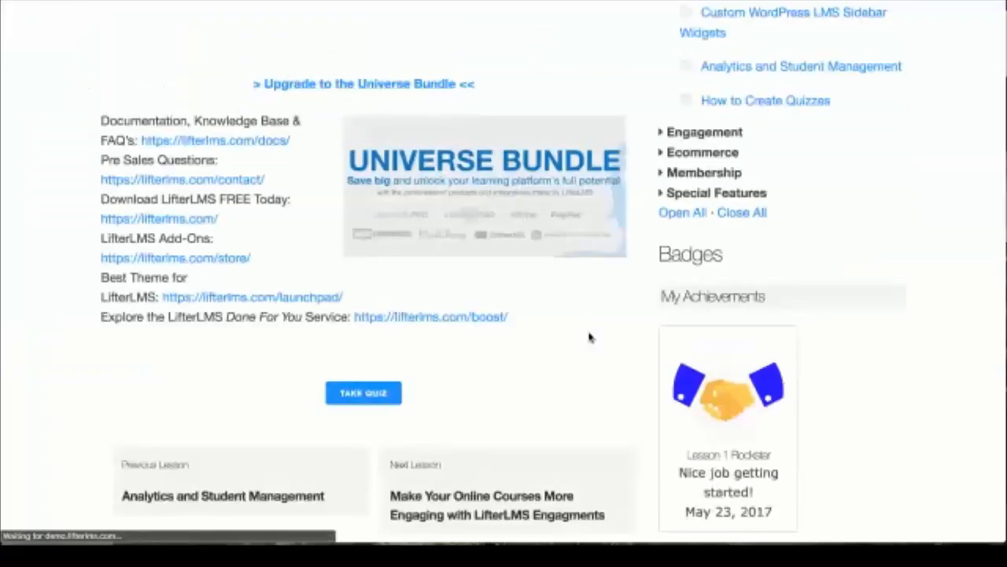
scroll(589, 338, up, 6)
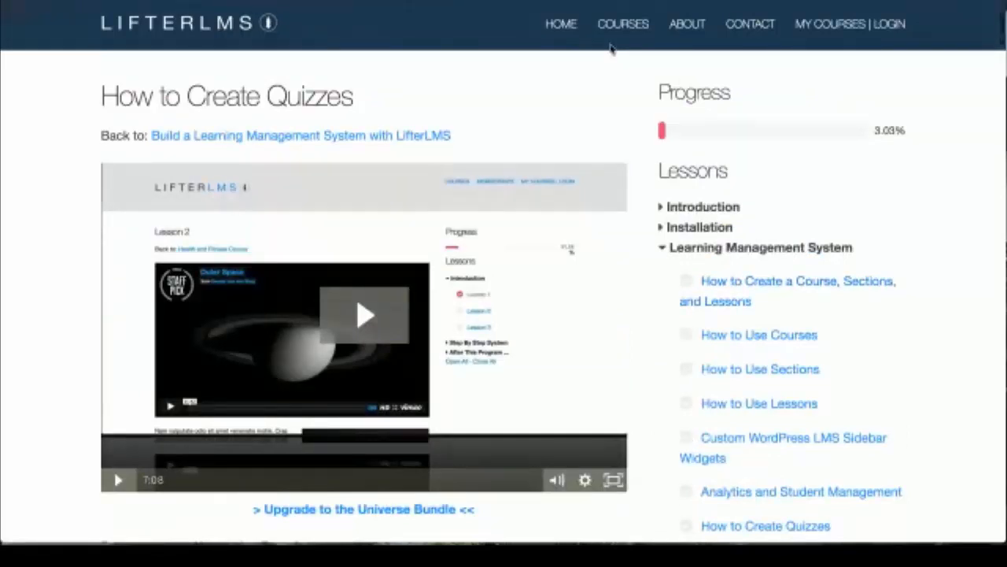
scroll(692, 242, down, 3)
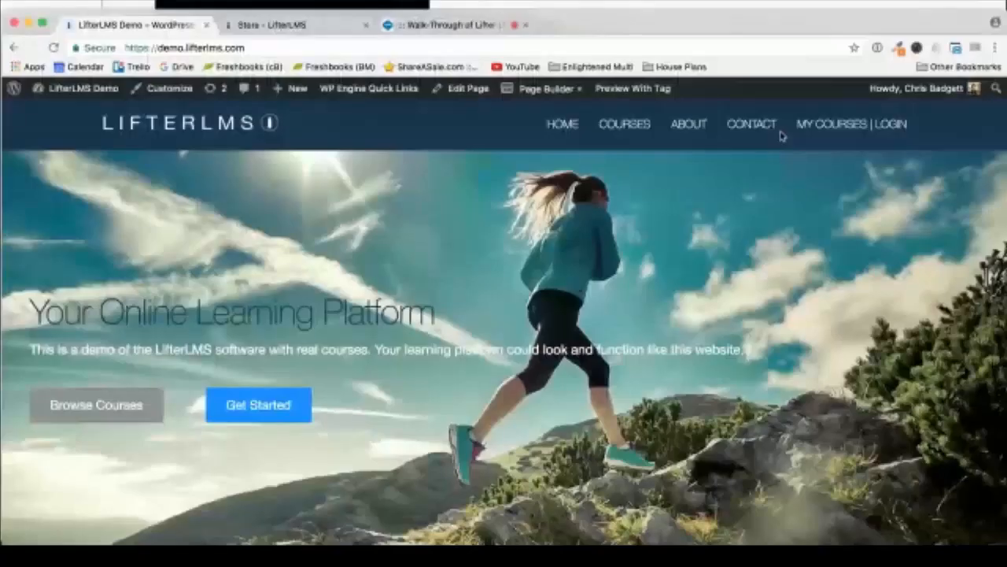
click(834, 125)
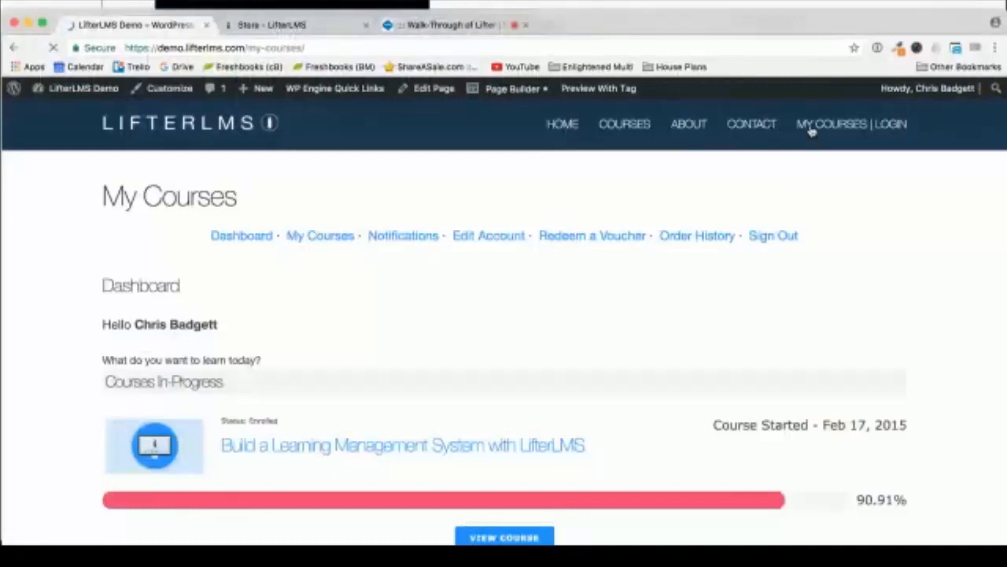
scroll(659, 299, down, 5)
scroll(654, 307, up, 2)
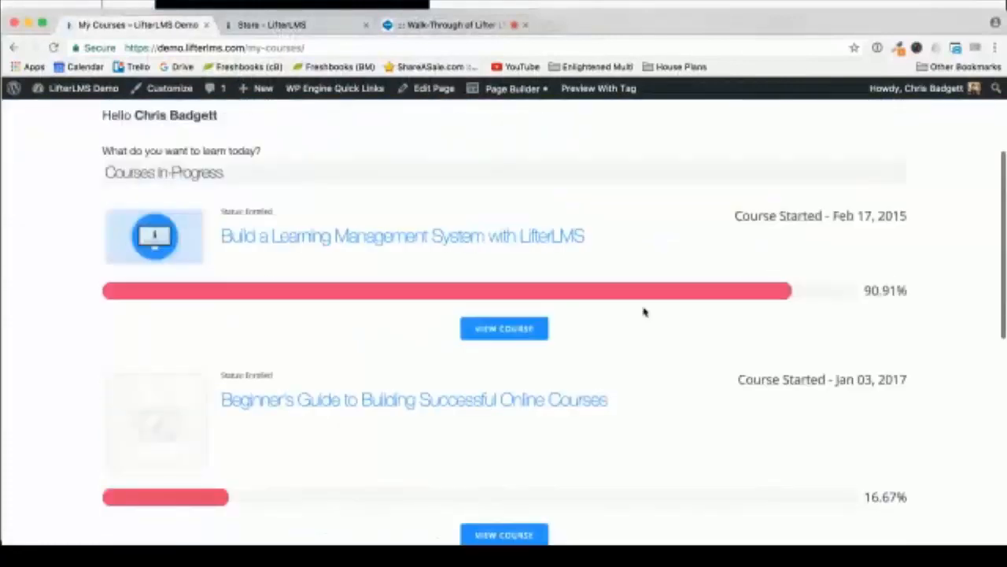
scroll(548, 385, down, 8)
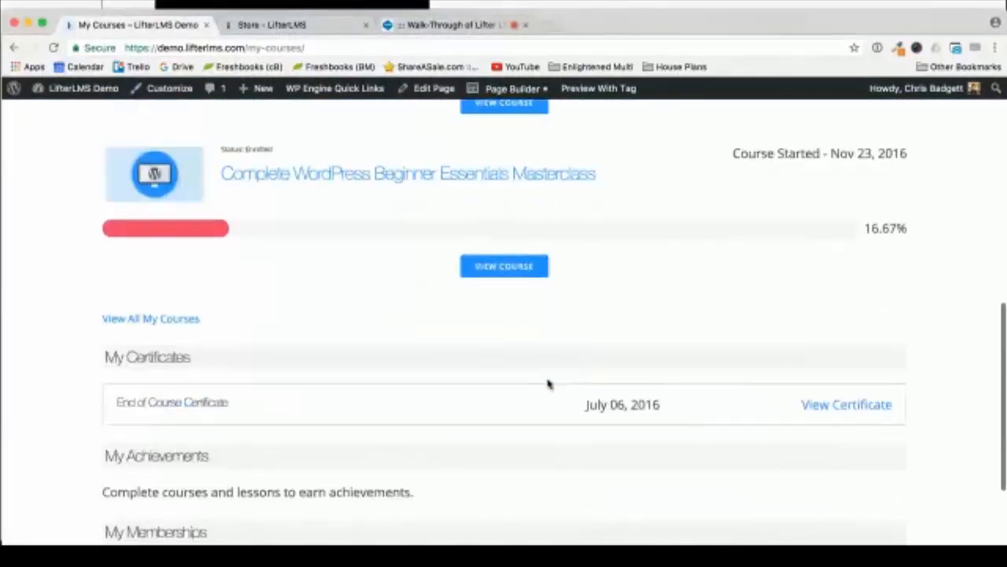
click(845, 408)
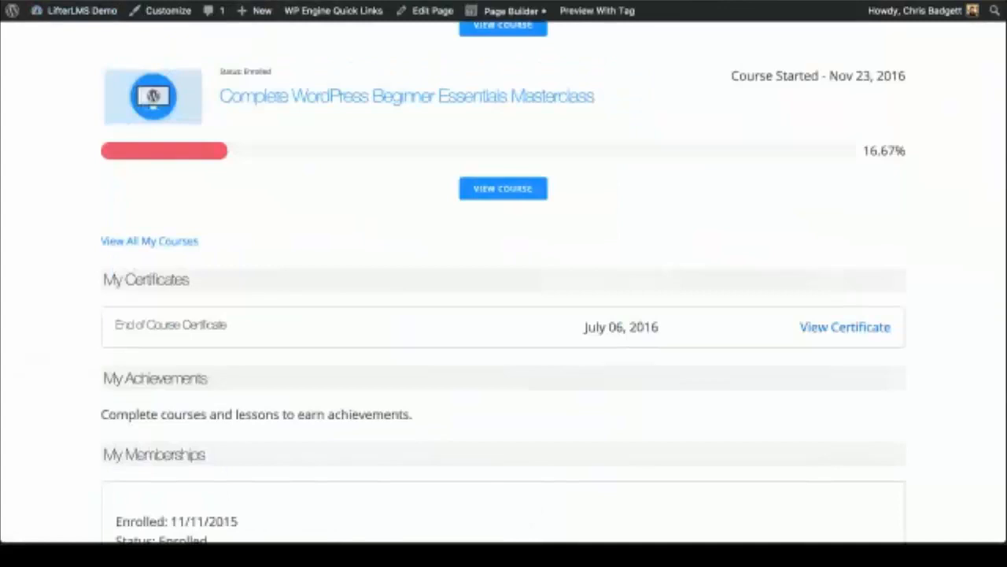
scroll(310, 324, down, 5)
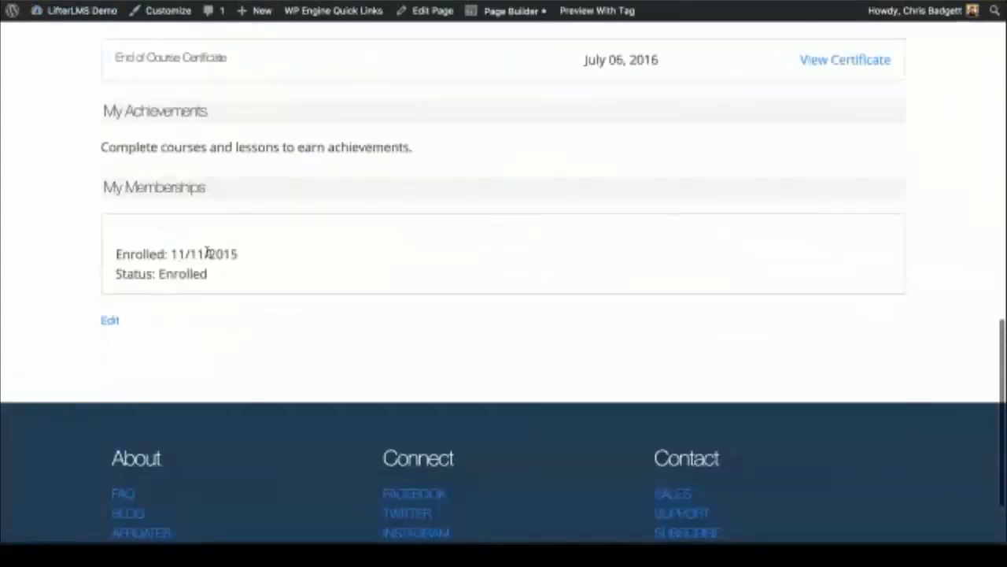
scroll(499, 293, up, 10)
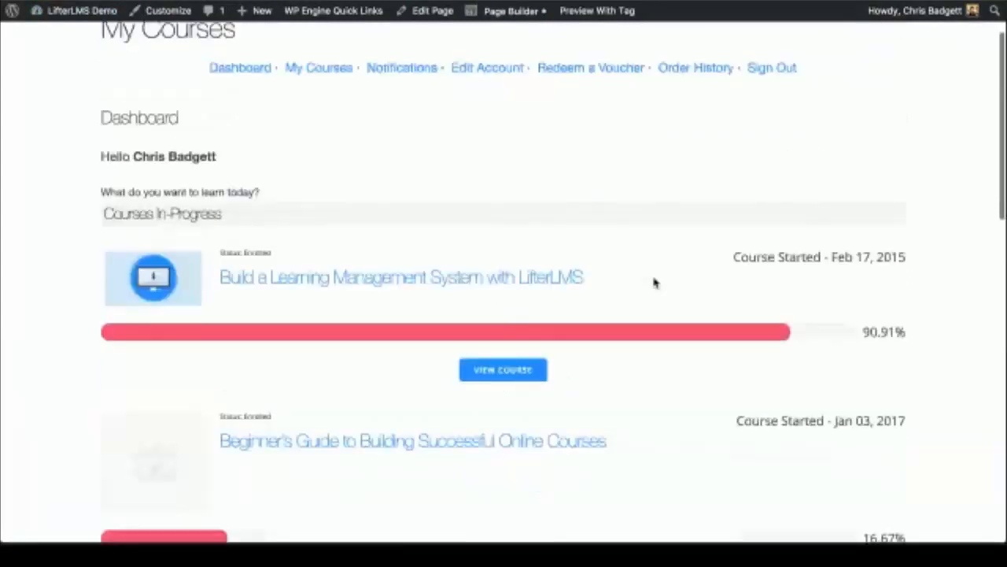
scroll(653, 283, up, 2)
click(417, 159)
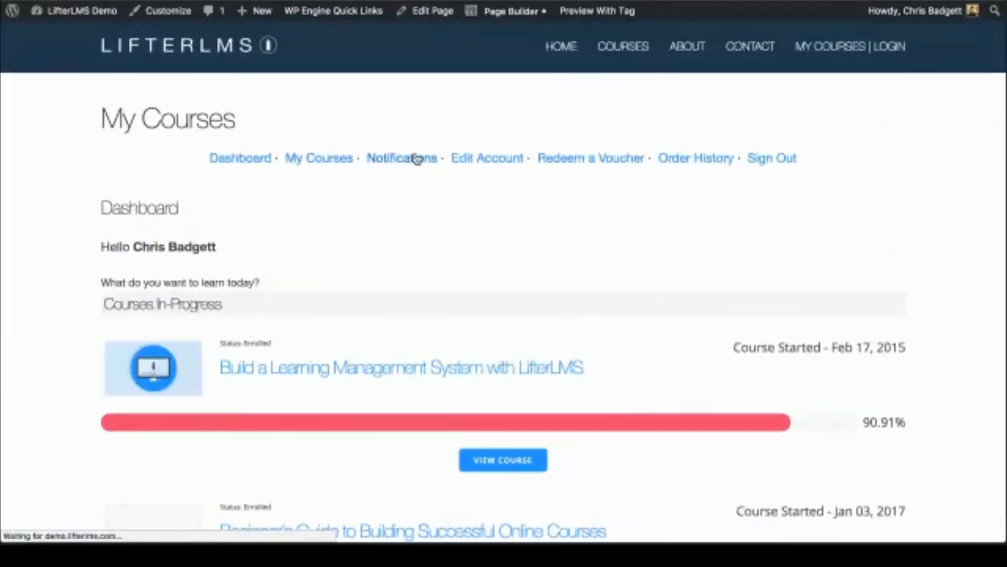
Step: Scroll through the completed lesson and section notifications, then go to the Courses catalogue
scroll(399, 237, down, 3)
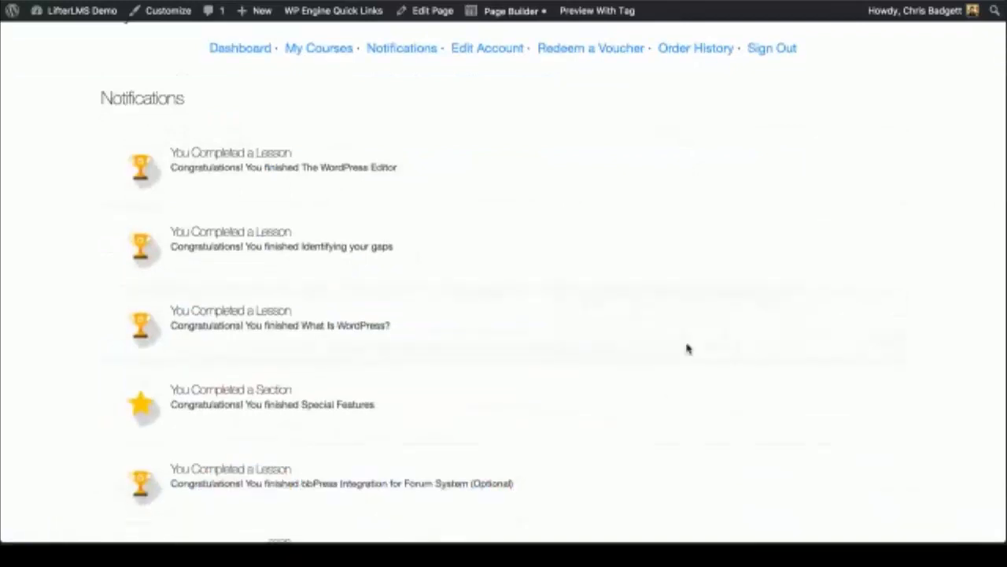
scroll(687, 348, down, 2)
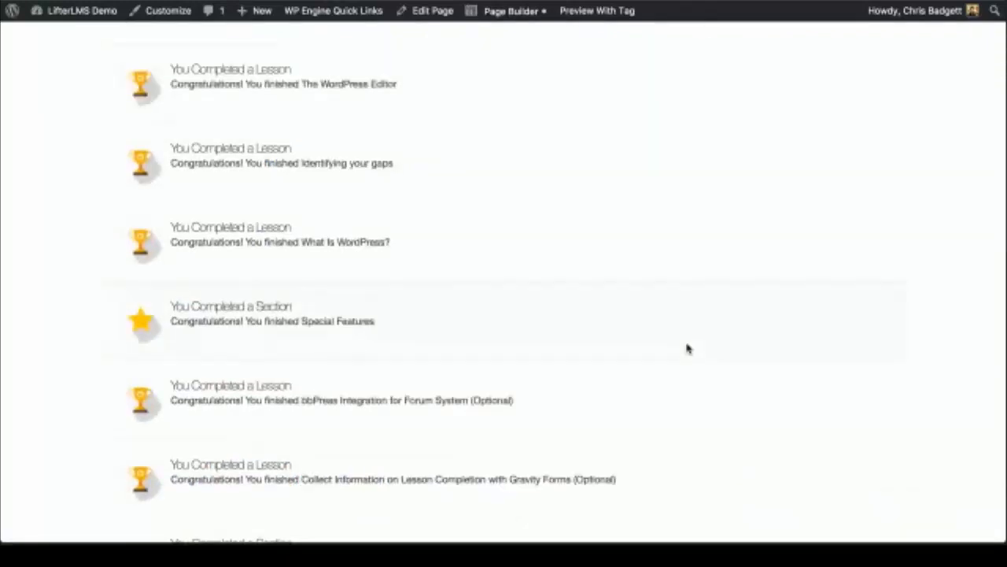
scroll(687, 349, down, 3)
scroll(687, 349, up, 8)
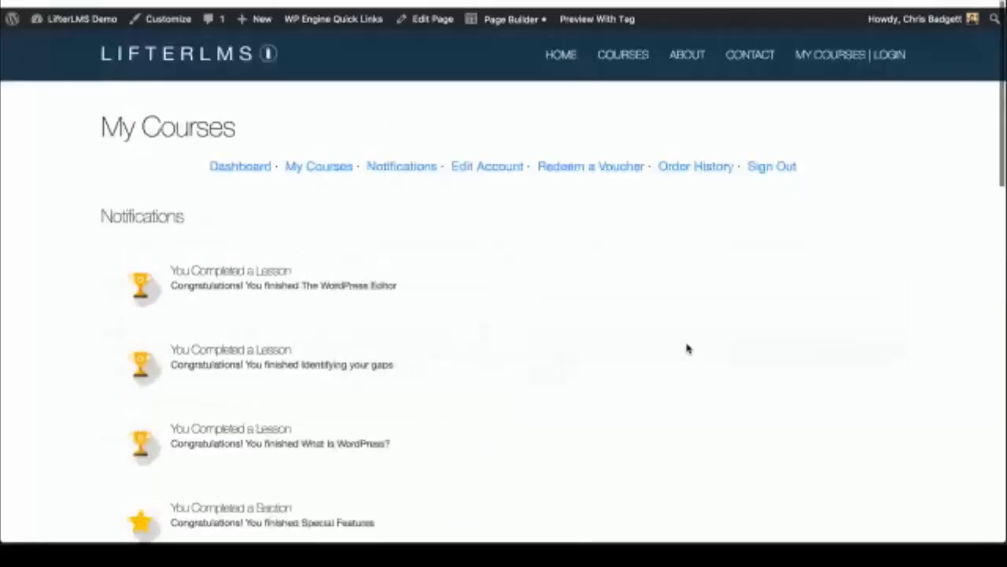
scroll(709, 322, down, 2)
scroll(727, 300, up, 2)
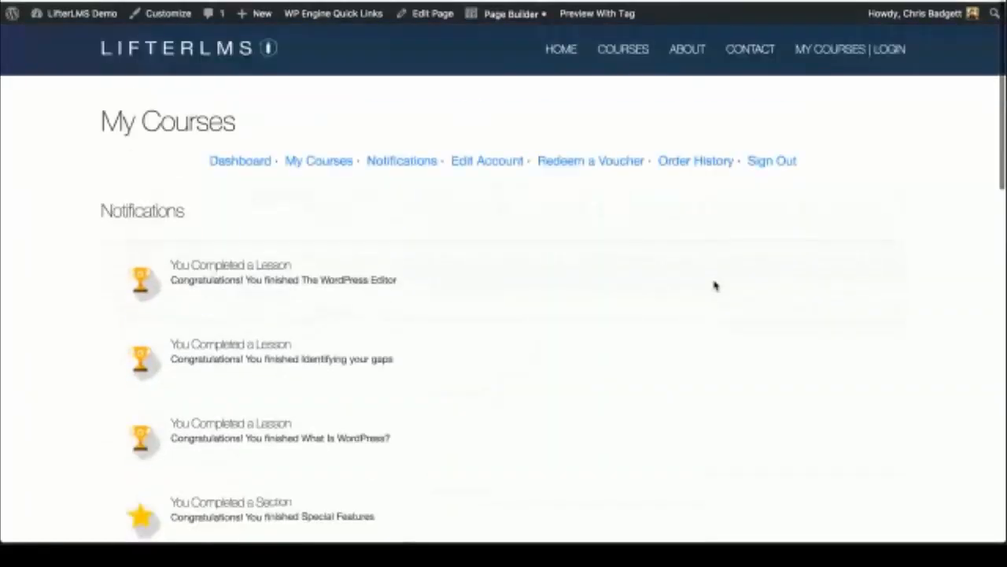
click(613, 46)
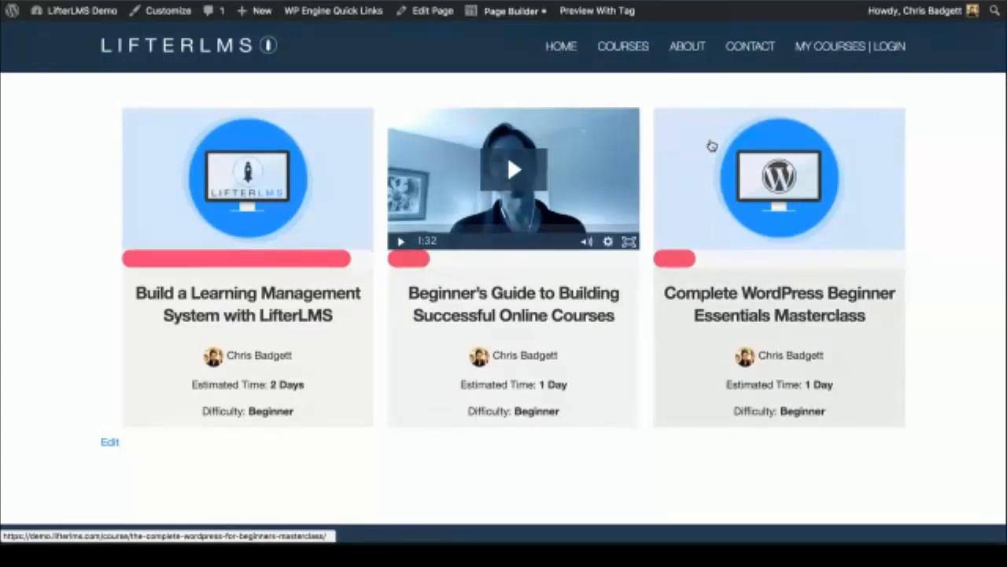
Step: Bring up the TextEdit LifterLMS Walkthrough notes outlining the text-messaging course
mouse_move(81, 22)
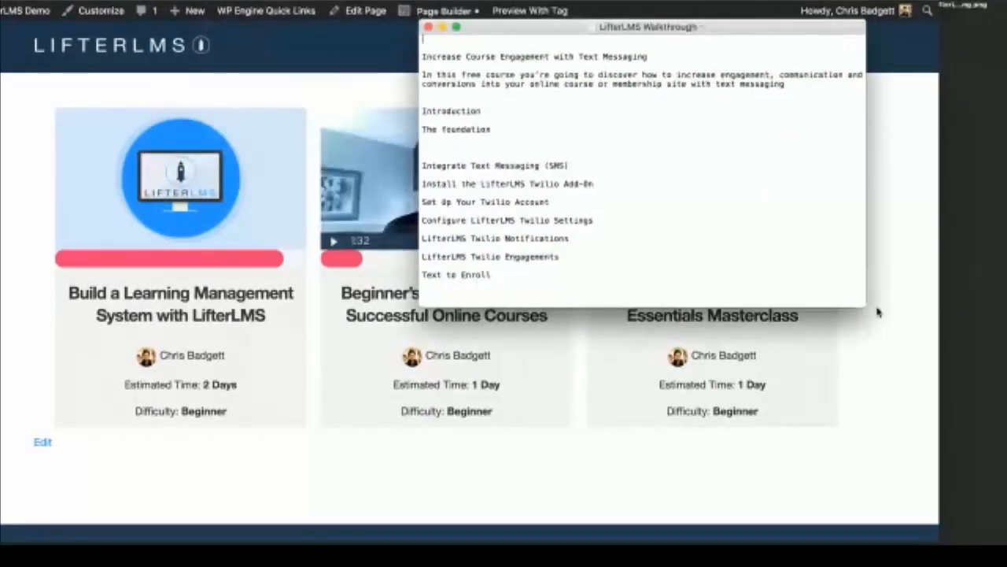
Step: Enlarge the outline window, highlight the title, Introduction and Twilio lesson lines, then reposition it
drag(865, 307, 732, 446)
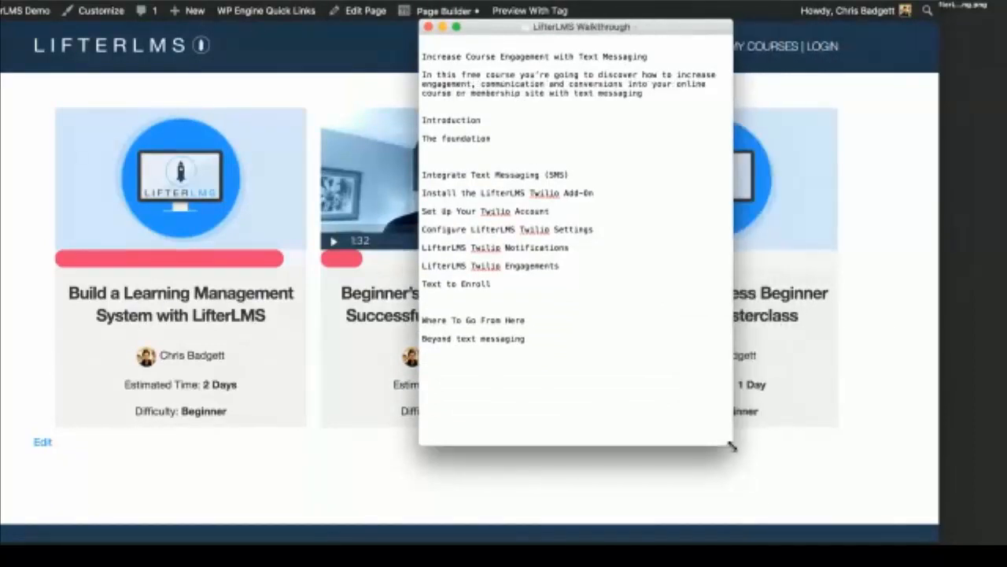
drag(653, 56, 425, 57)
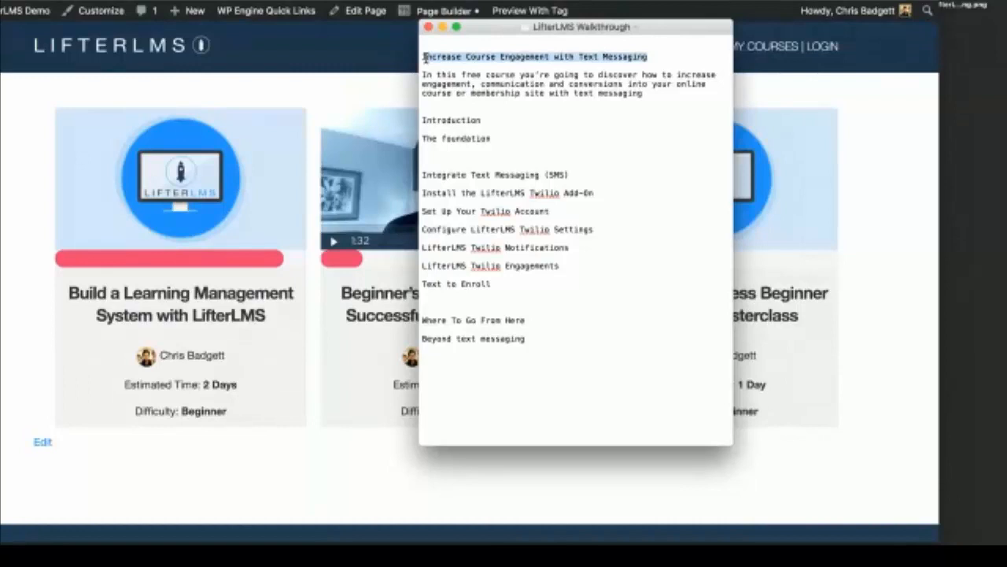
drag(424, 121, 484, 121)
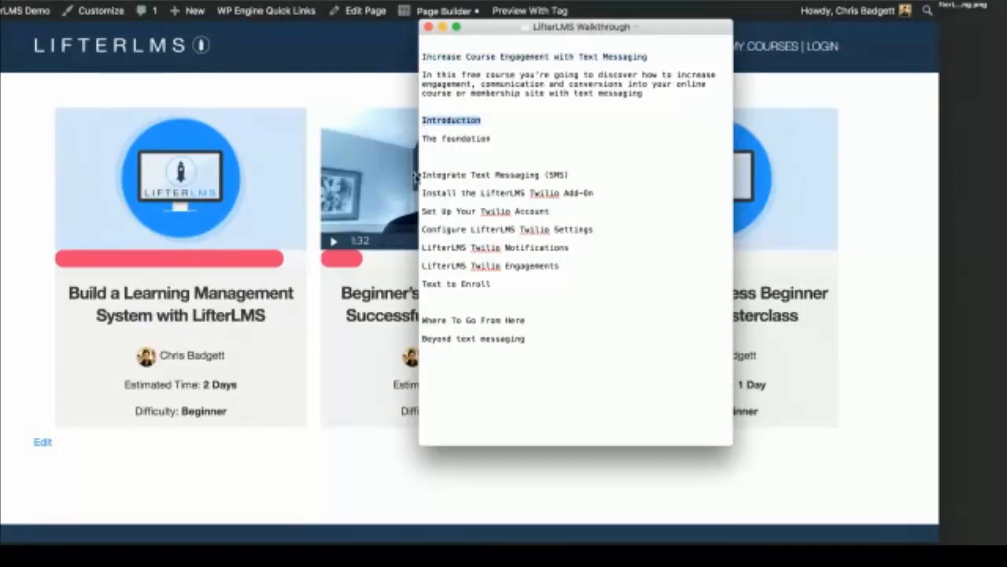
drag(423, 191, 582, 270)
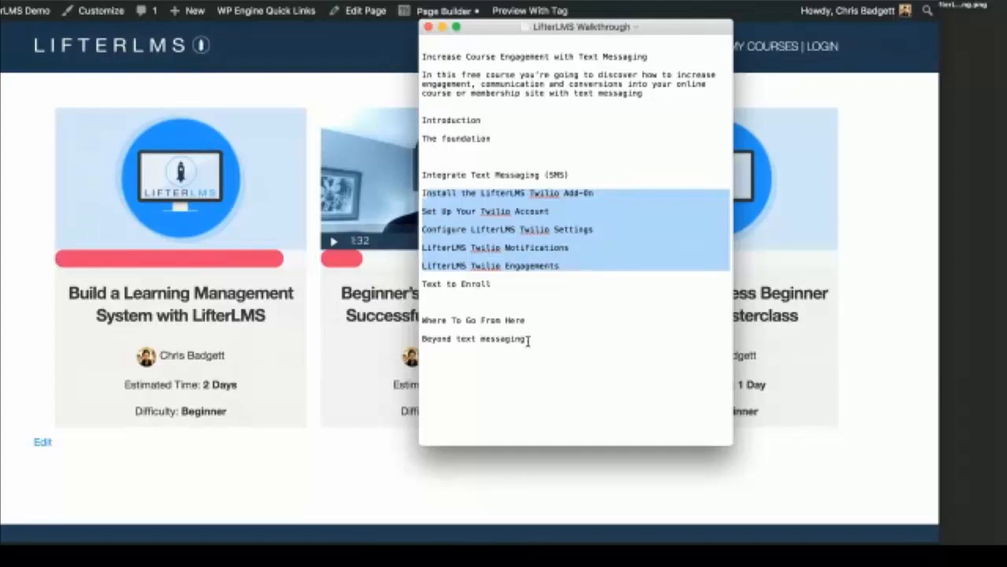
drag(528, 340, 398, 128)
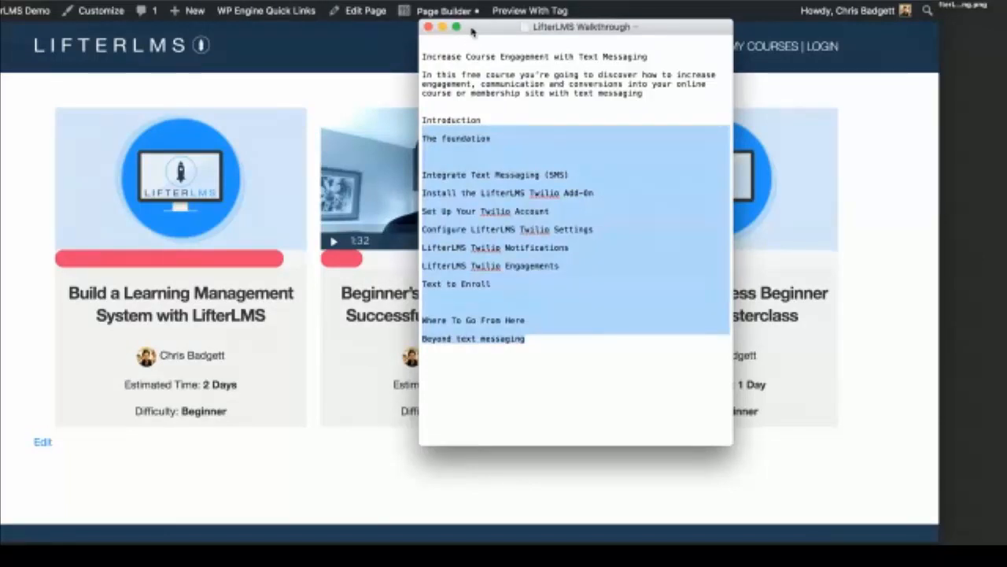
drag(472, 30, 646, 129)
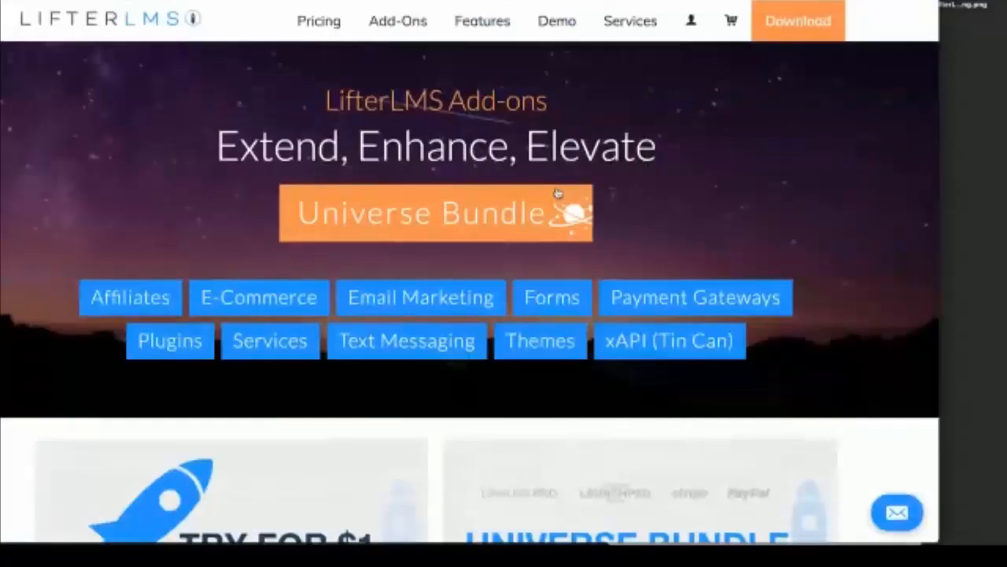
Step: Open the Twilio Integration add-on from the Add-ons list and widen the browser window
scroll(557, 193, down, 15)
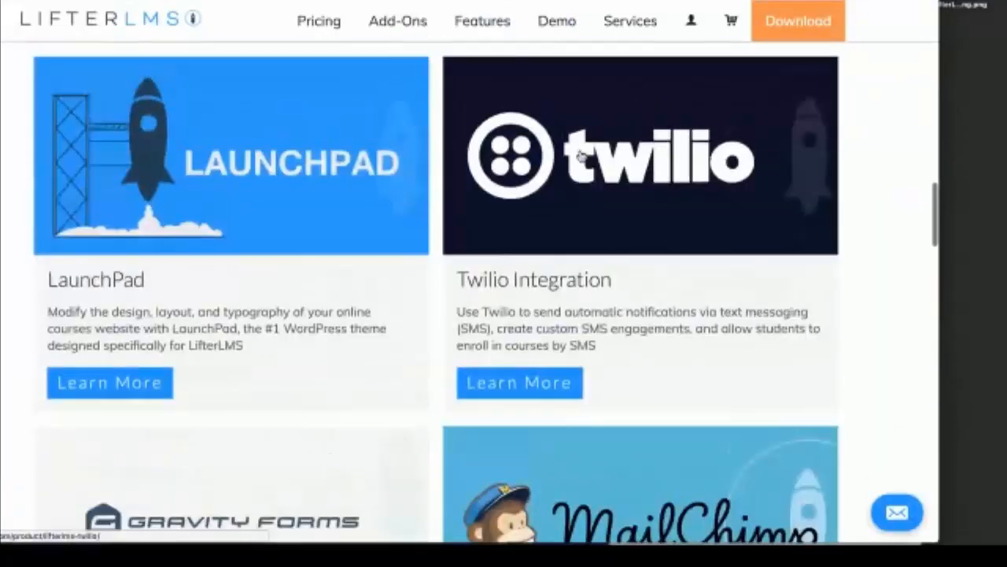
click(580, 155)
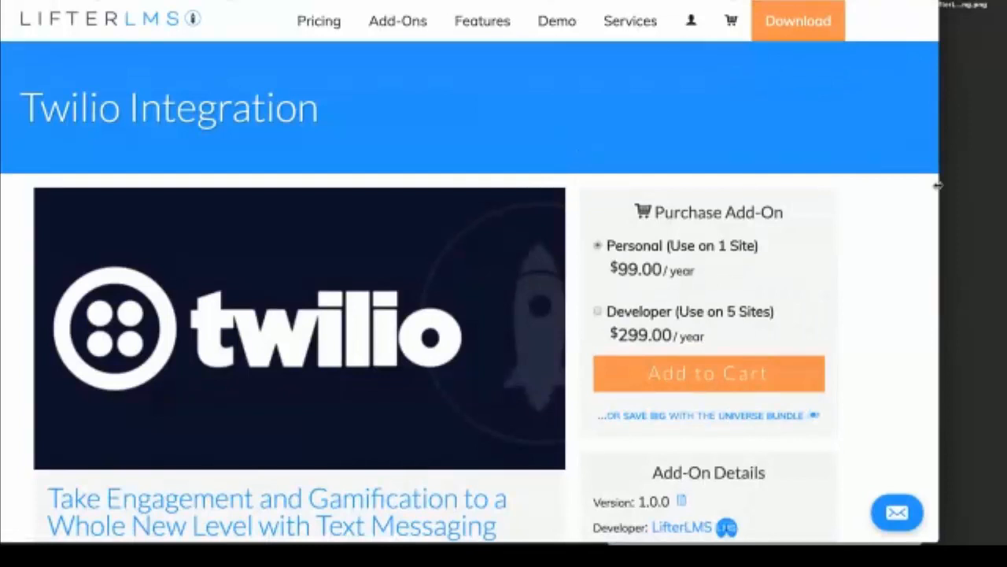
drag(937, 185, 1004, 187)
Step: Review the $99/year Personal and $299/year Developer plans, readjusting the window width
scroll(968, 191, down, 3)
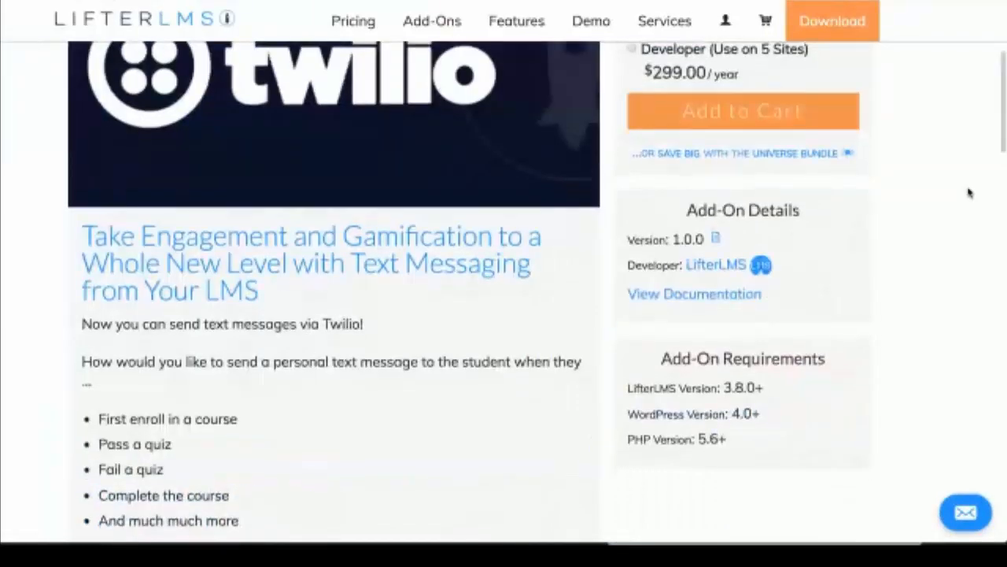
scroll(968, 193, up, 2)
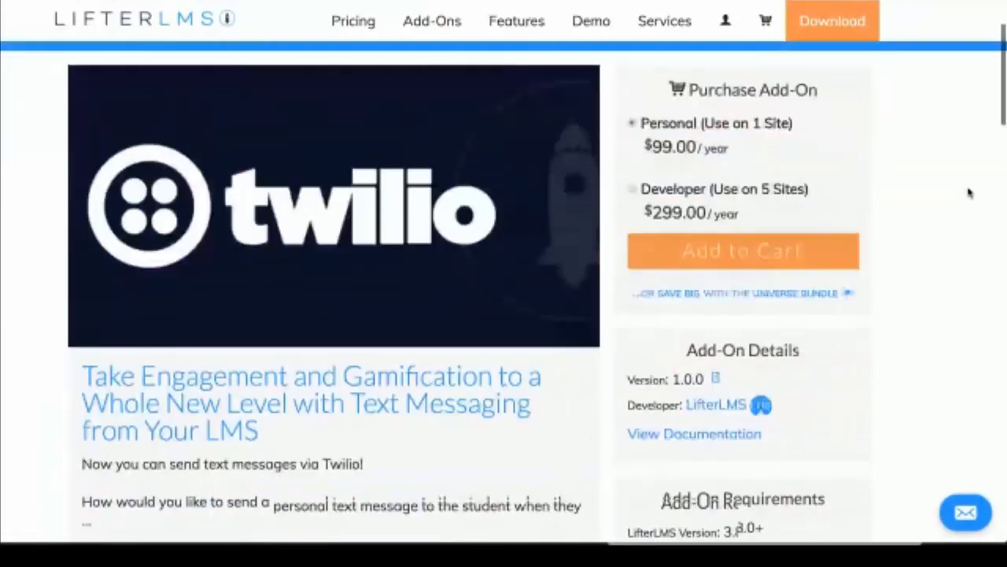
scroll(969, 193, up, 1)
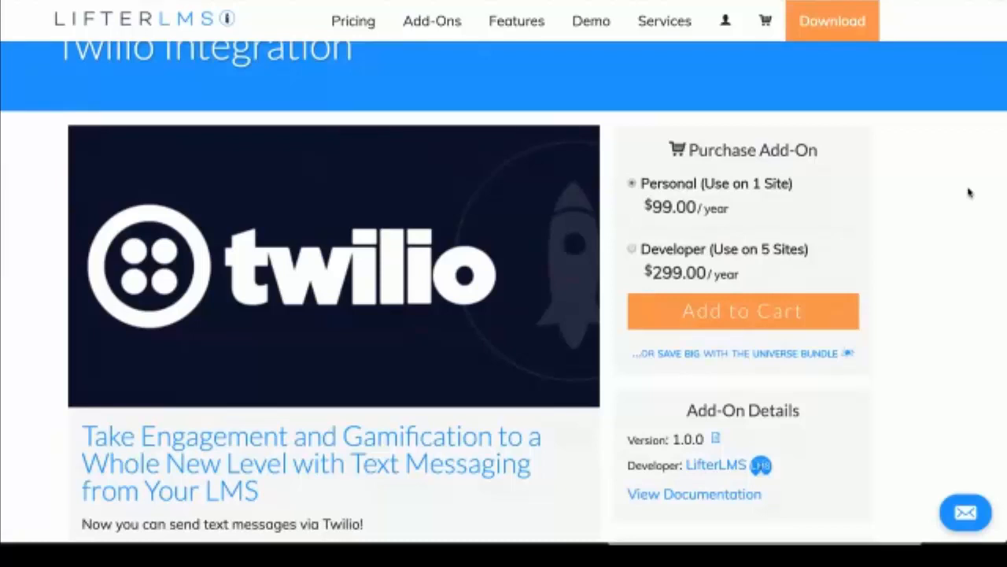
scroll(970, 193, down, 1)
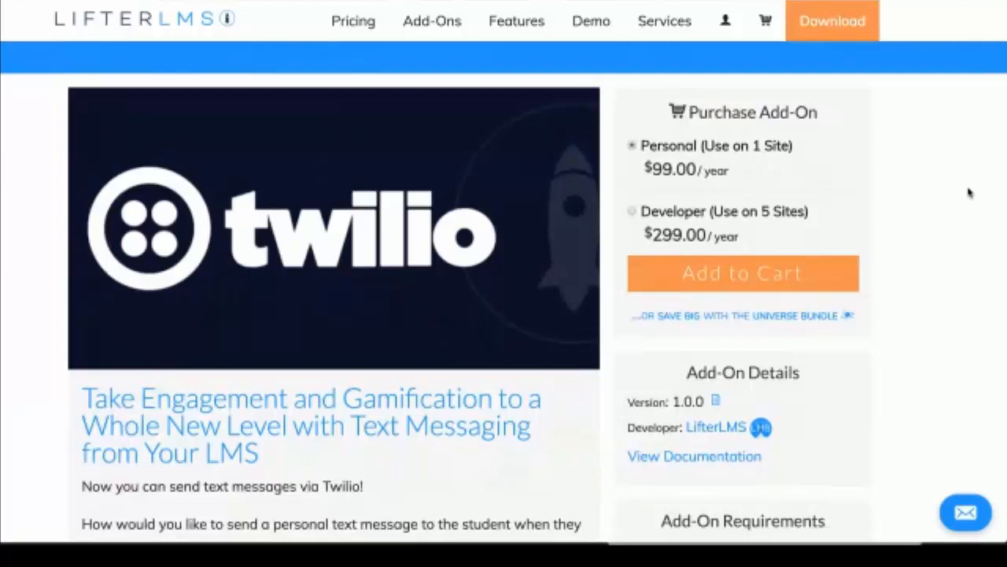
scroll(970, 193, down, 1)
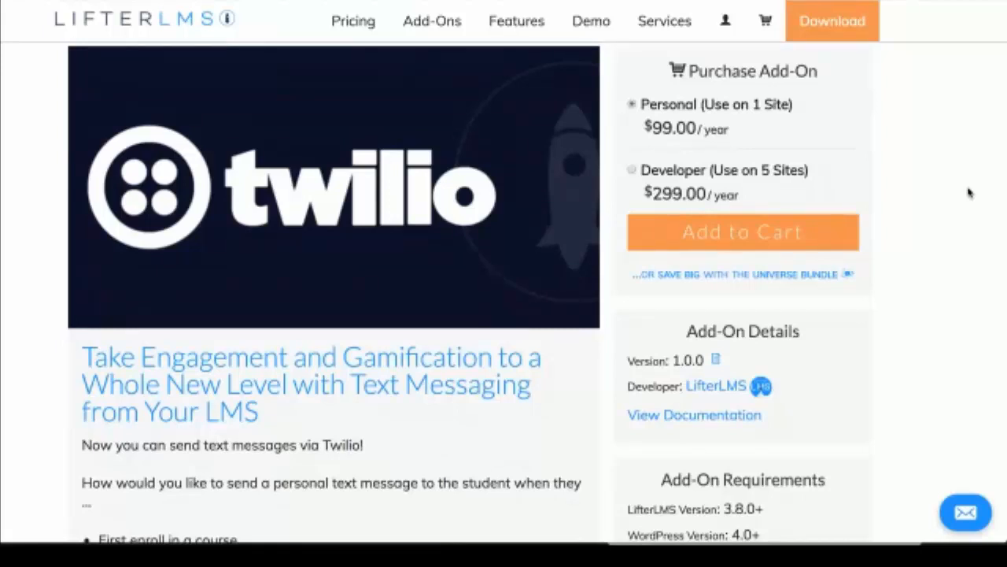
scroll(969, 193, up, 2)
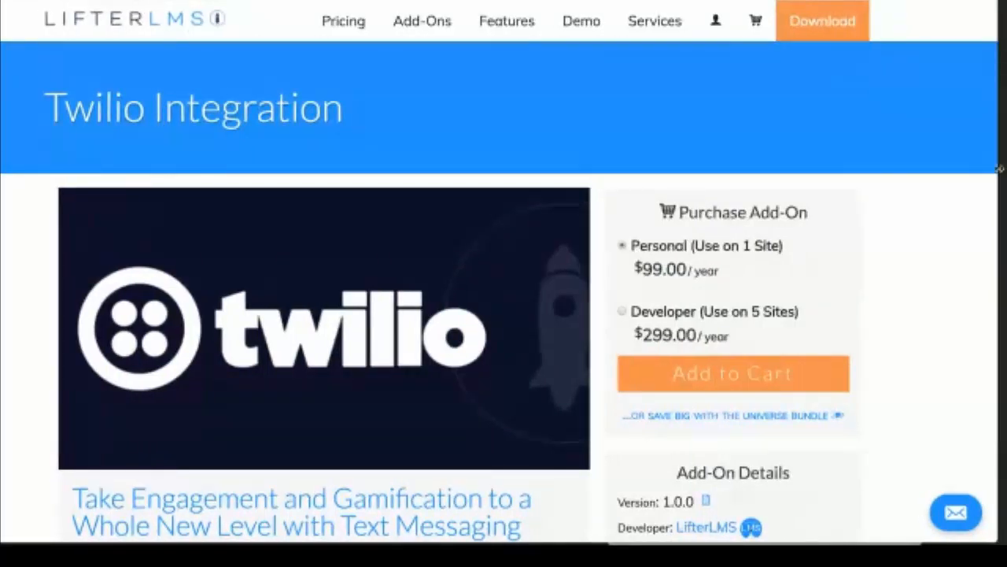
drag(1000, 168, 949, 166)
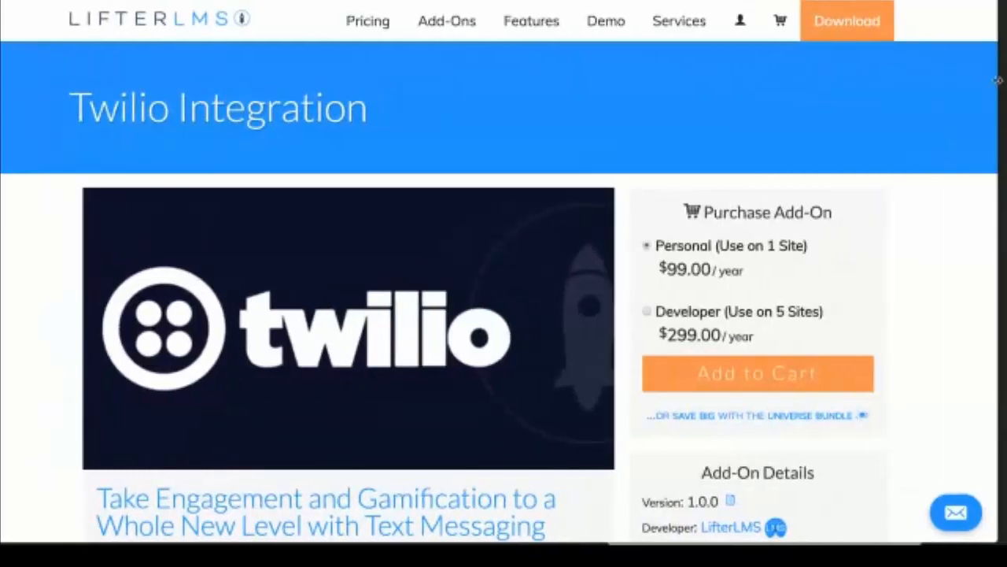
drag(998, 81, 966, 81)
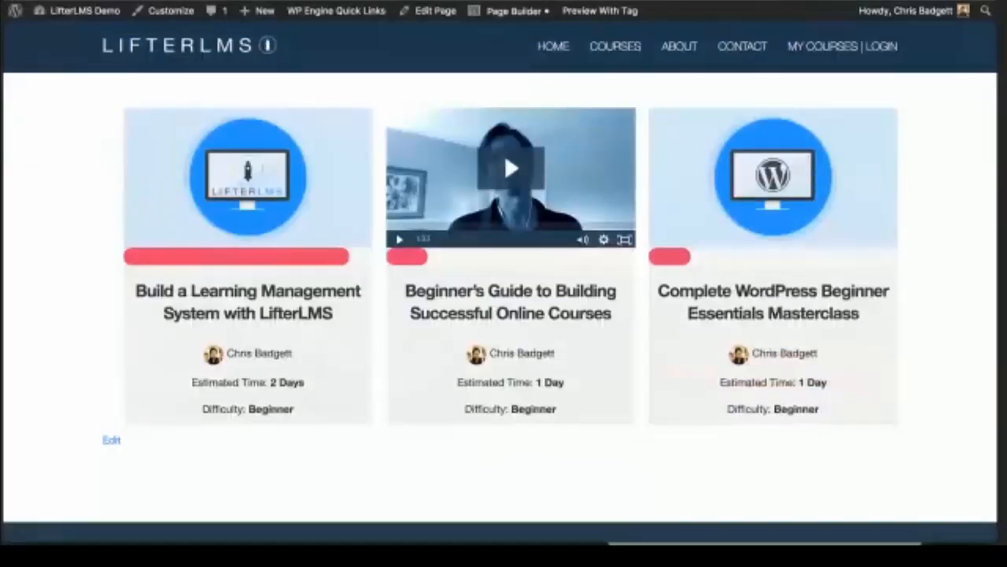
Step: Open the admin Dashboard from the site-name menu in the admin bar
scroll(335, 171, down, 3)
scroll(336, 172, up, 2)
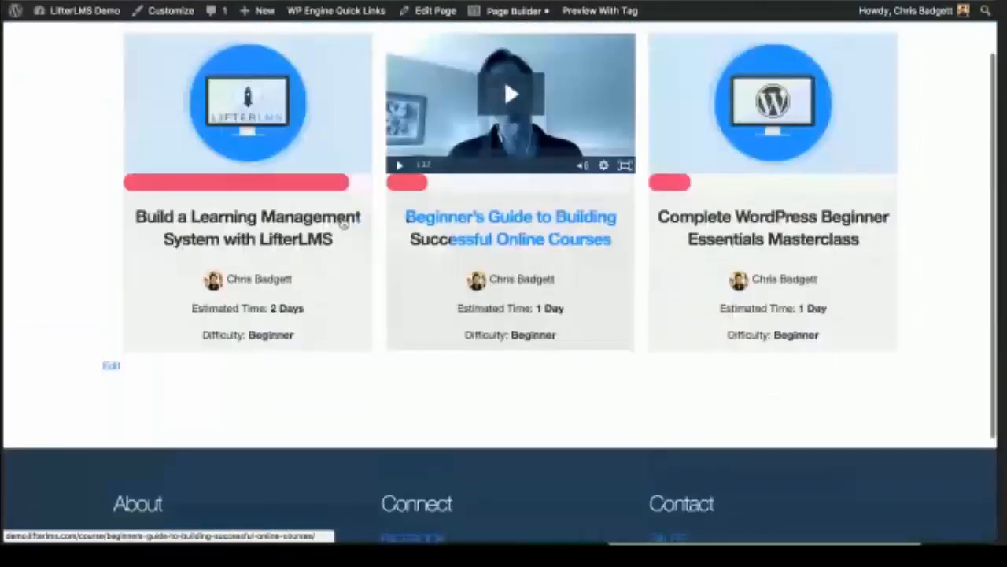
scroll(425, 378, up, 1)
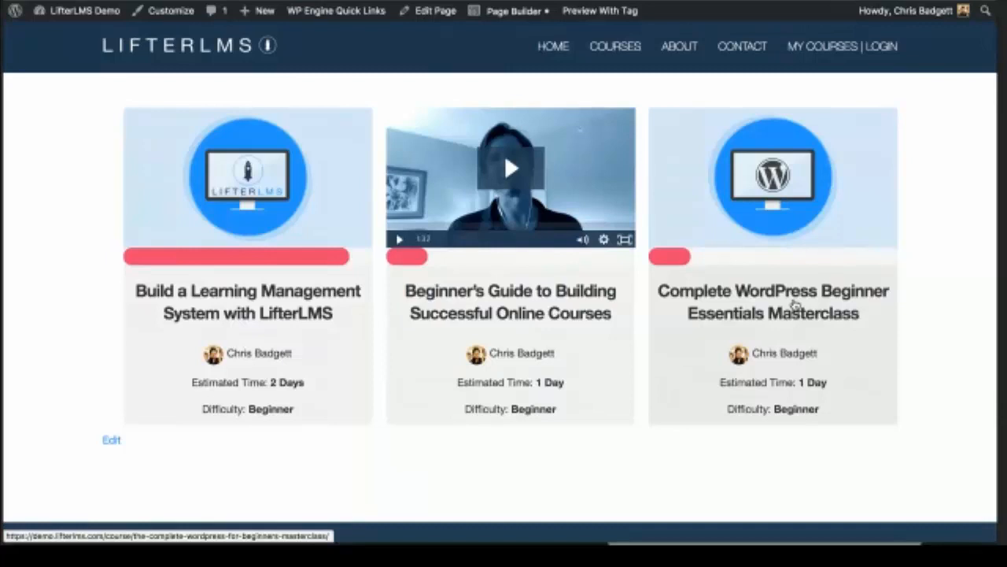
scroll(797, 307, down, 1)
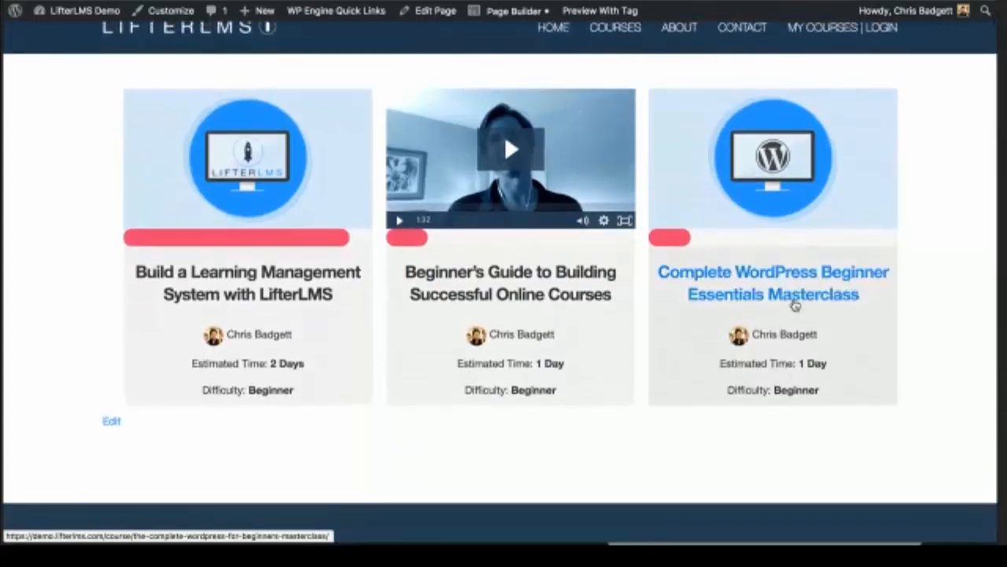
scroll(792, 307, down, 1)
scroll(792, 307, up, 2)
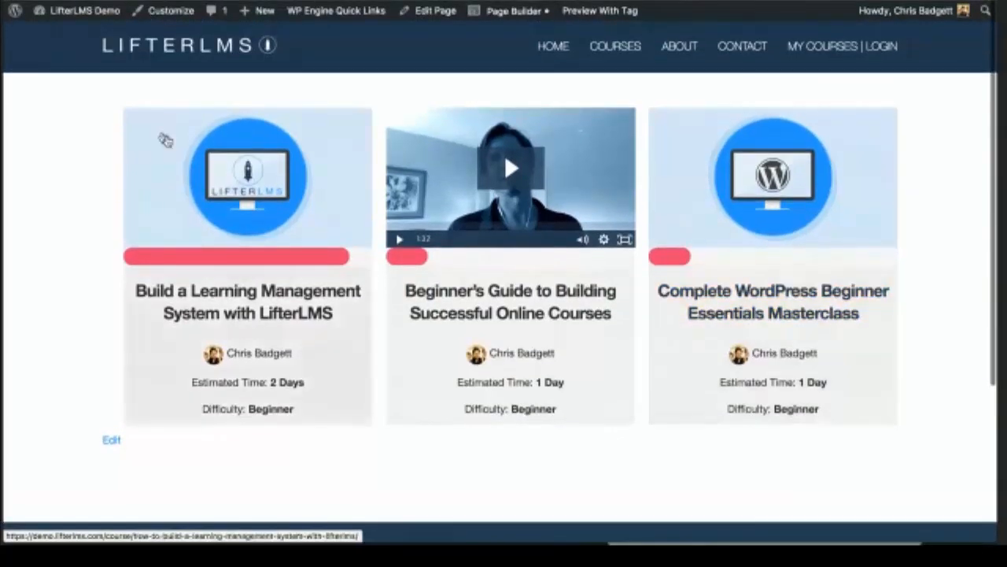
mouse_move(79, 11)
click(57, 38)
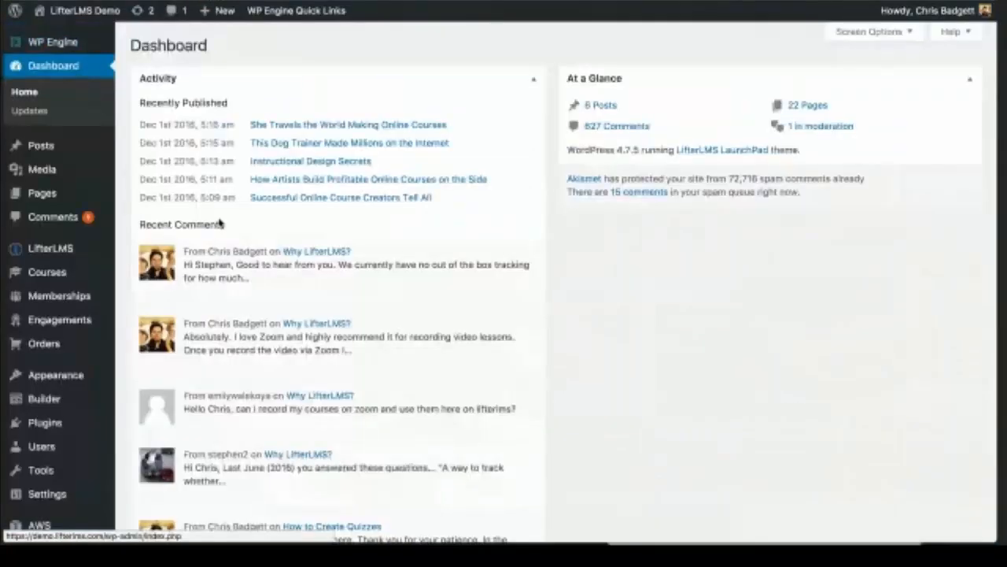
scroll(220, 224, down, 1)
Step: Start a new course via Courses > Add Course and look over the empty Draft course editor
mouse_move(74, 267)
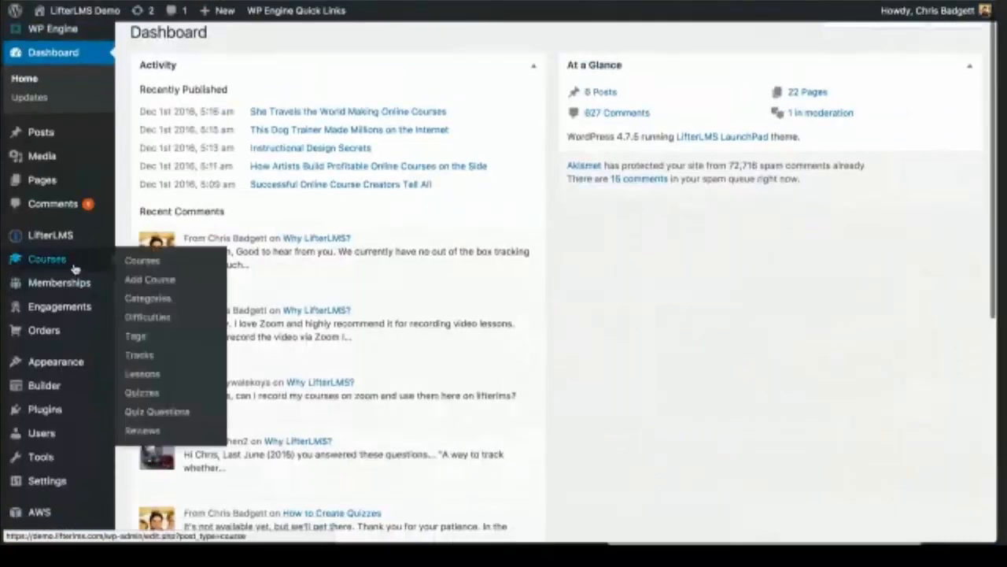
click(155, 281)
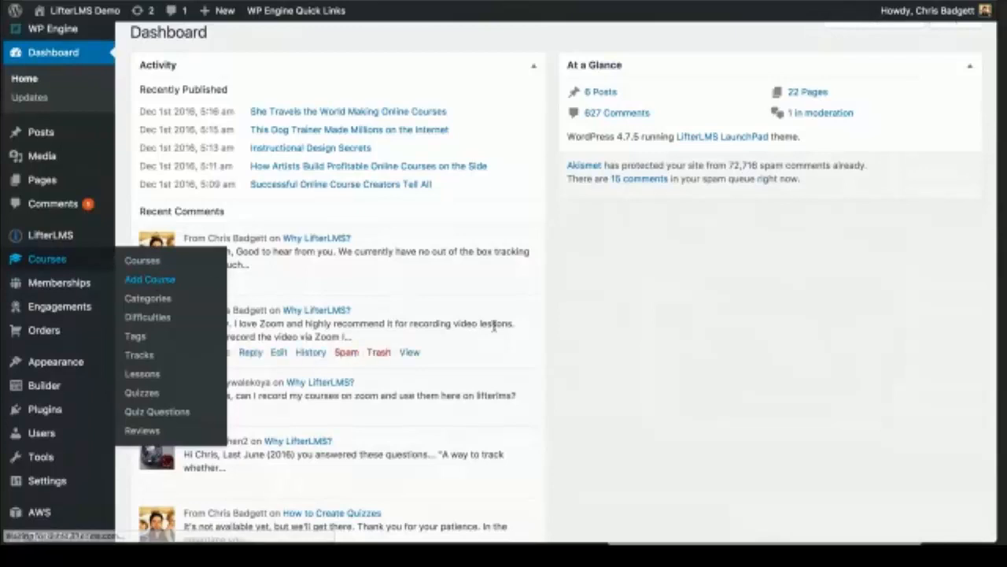
scroll(490, 318, down, 15)
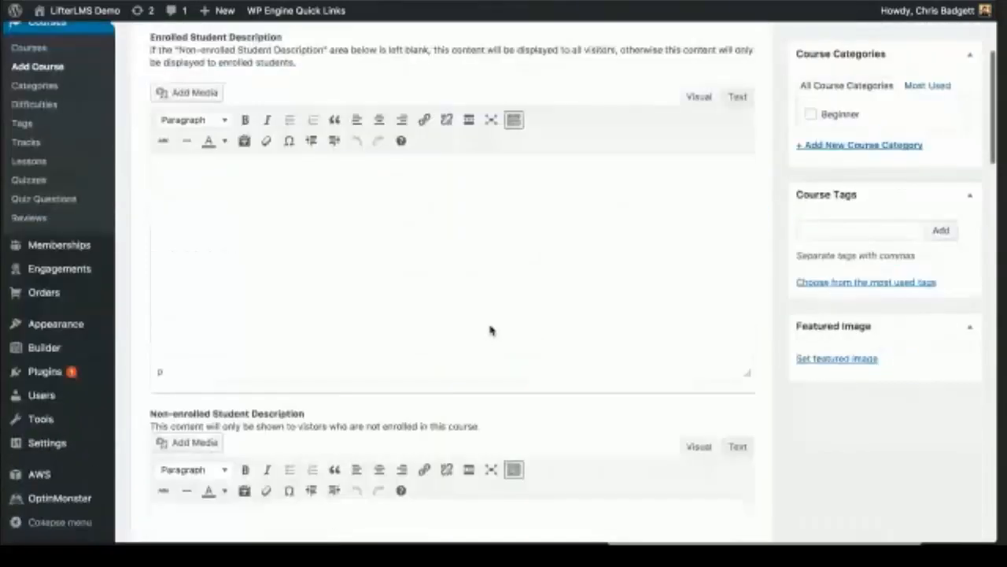
scroll(490, 330, down, 12)
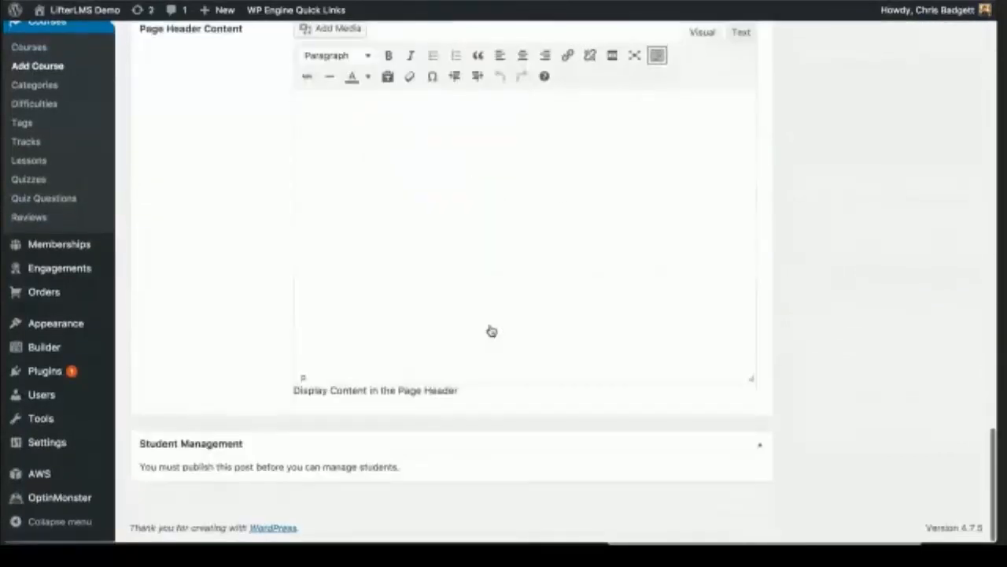
scroll(491, 330, up, 12)
scroll(491, 330, up, 10)
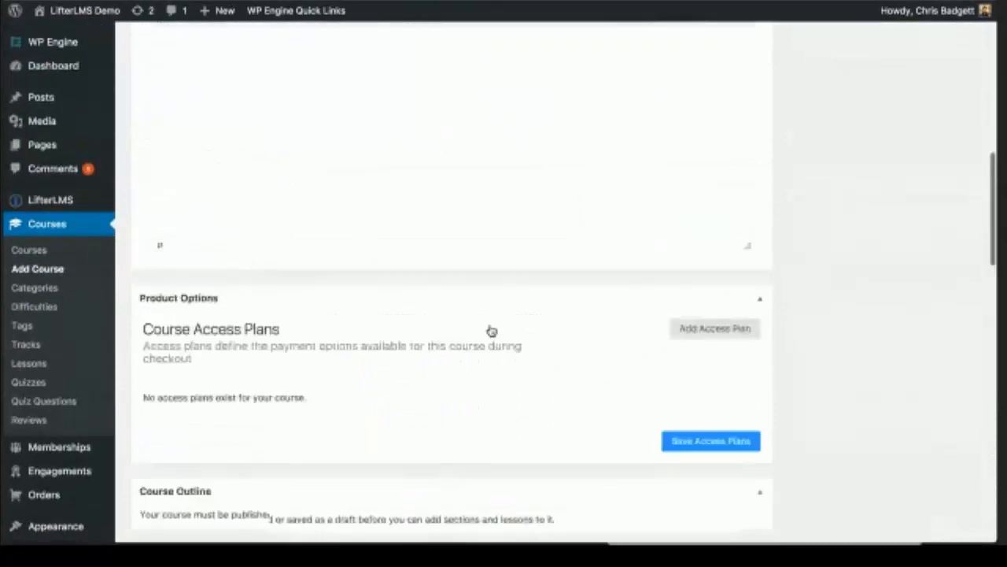
scroll(491, 329, up, 1)
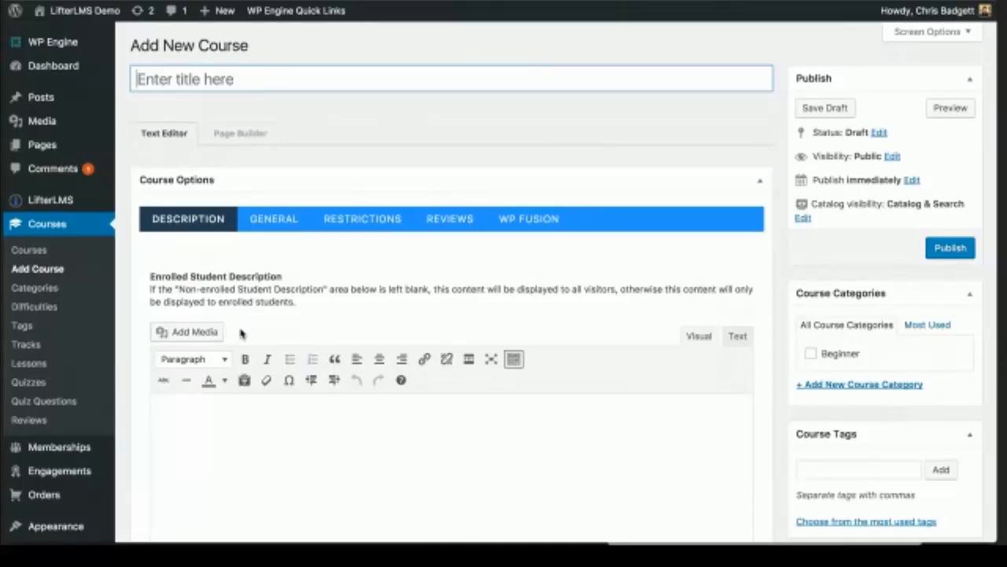
Step: Copy the title 'Increase Course Engagement with Text Messaging' from the notes into the course title field
click(158, 79)
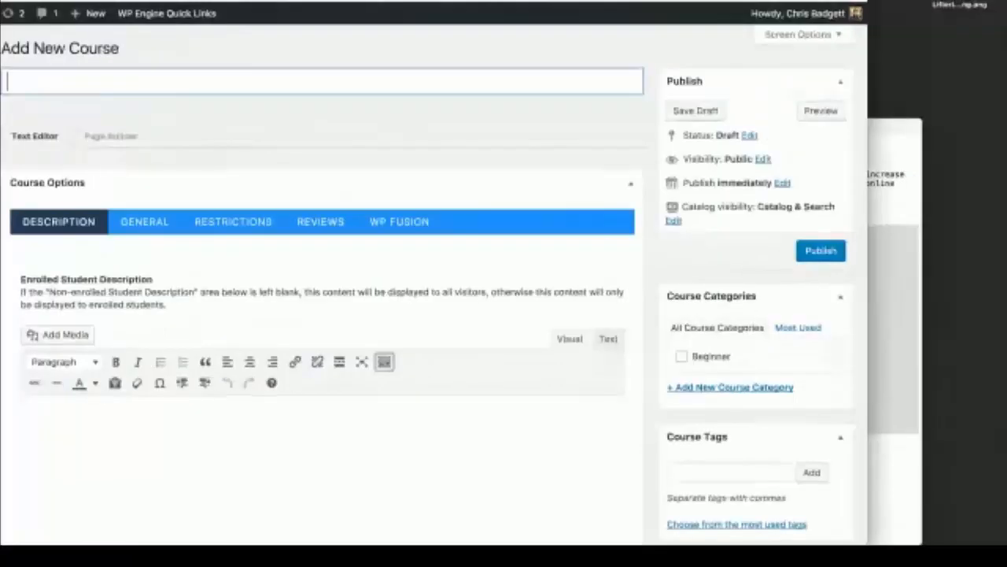
click(905, 141)
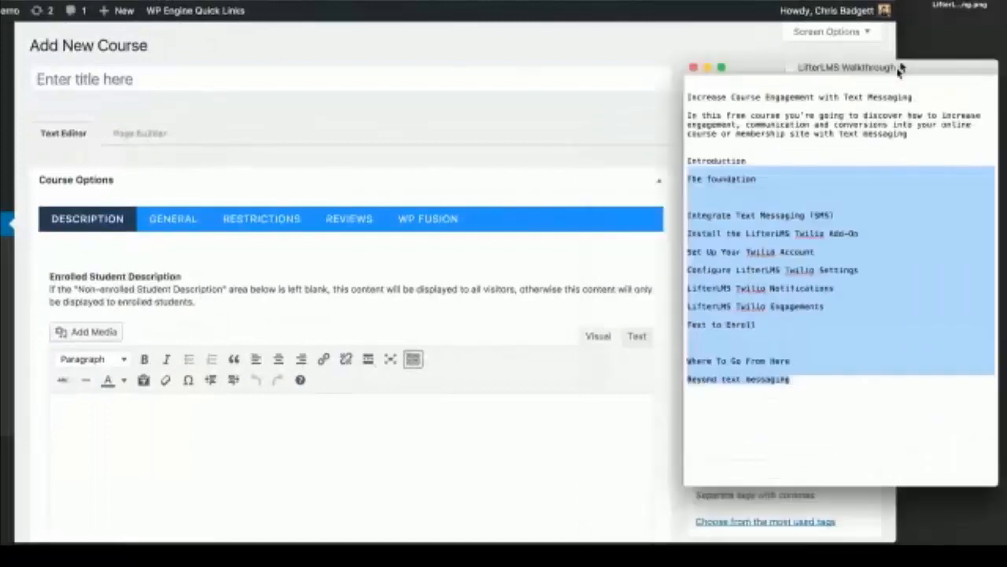
drag(900, 71, 909, 35)
drag(850, 1, 911, 1)
click(986, 103)
click(697, 64)
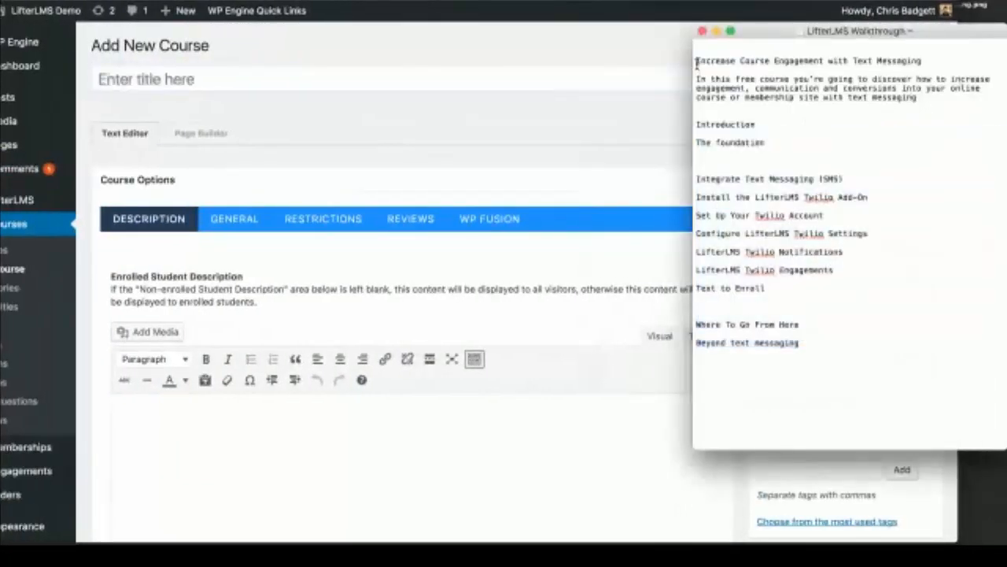
triple_click(698, 65)
key(super+c)
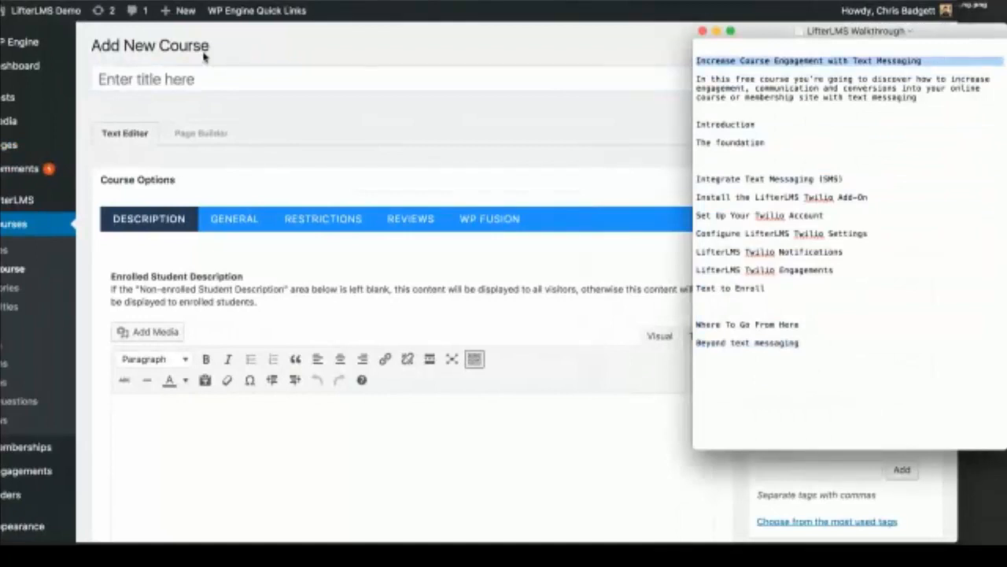
click(180, 82)
key(super+v)
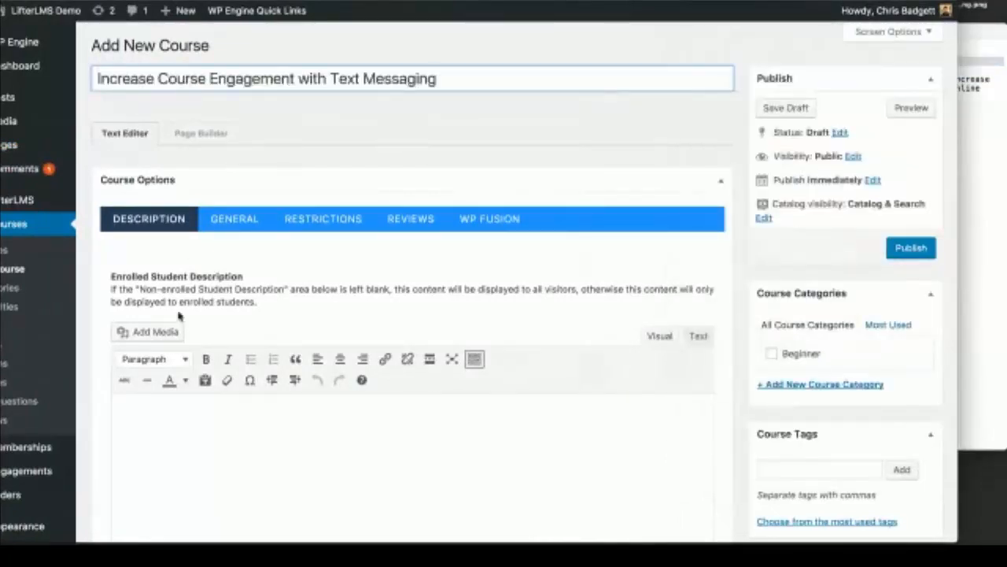
Step: Paste the course description paragraph from the notes into the Enrolled Student Description editor
click(979, 115)
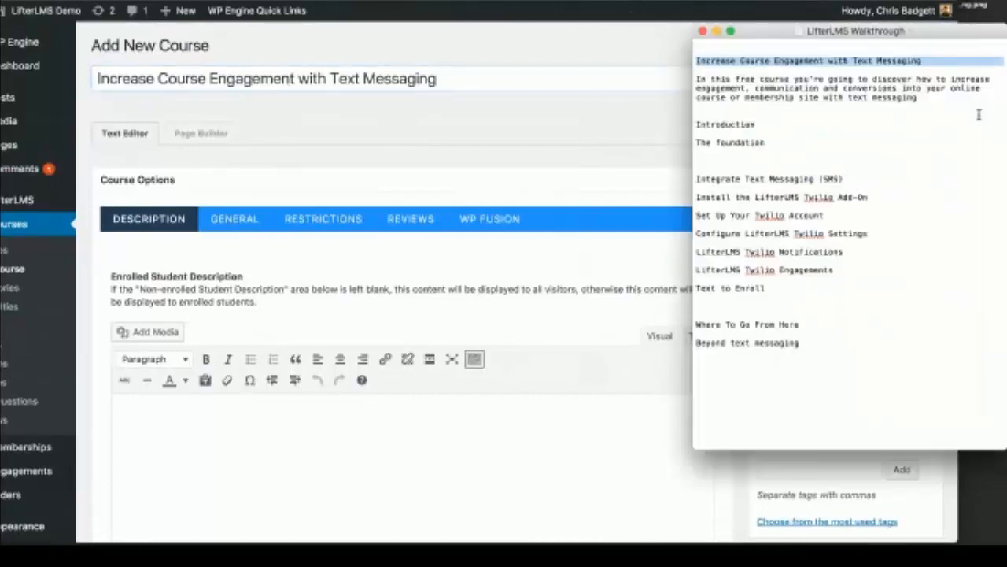
triple_click(928, 96)
key(super+c)
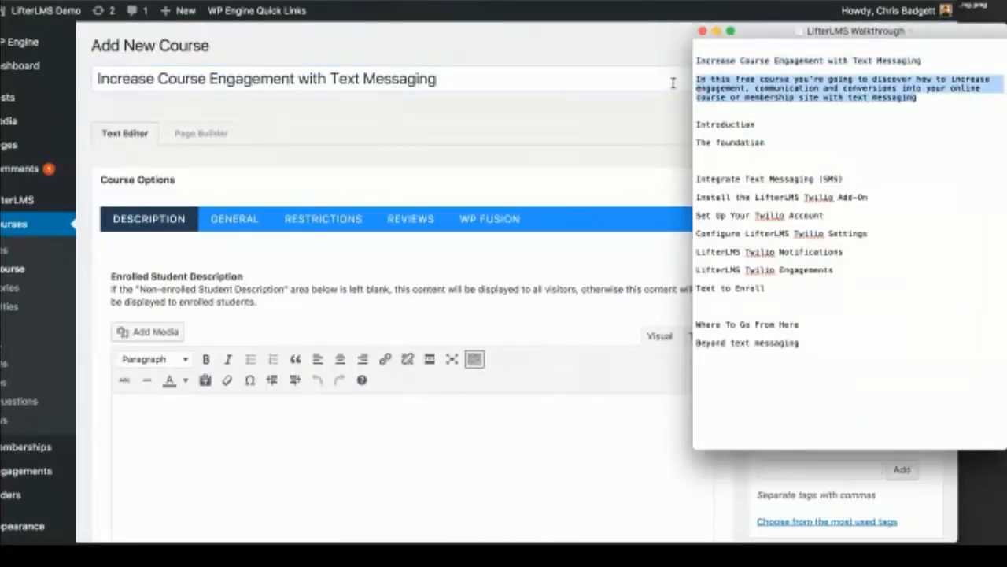
click(219, 424)
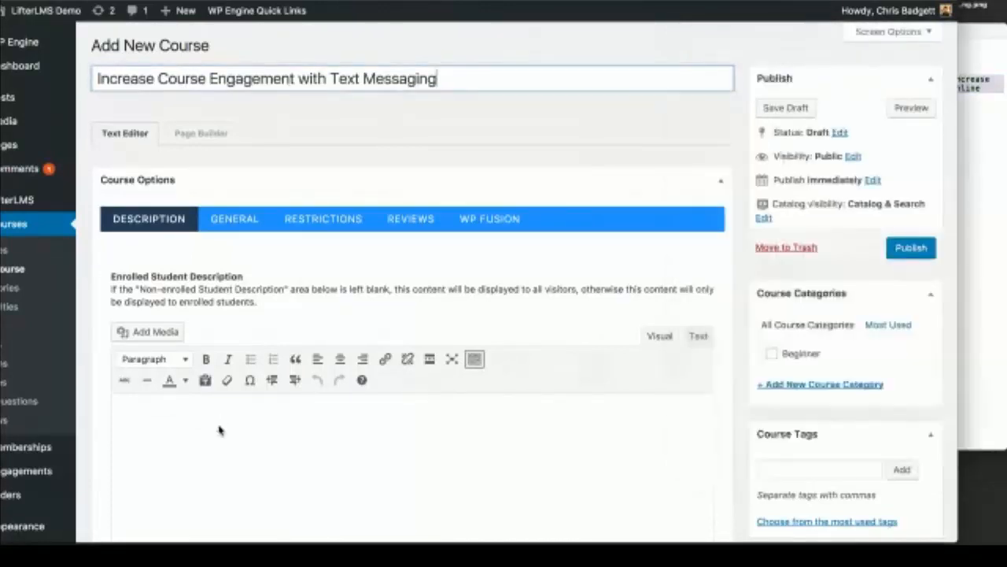
key(super+v)
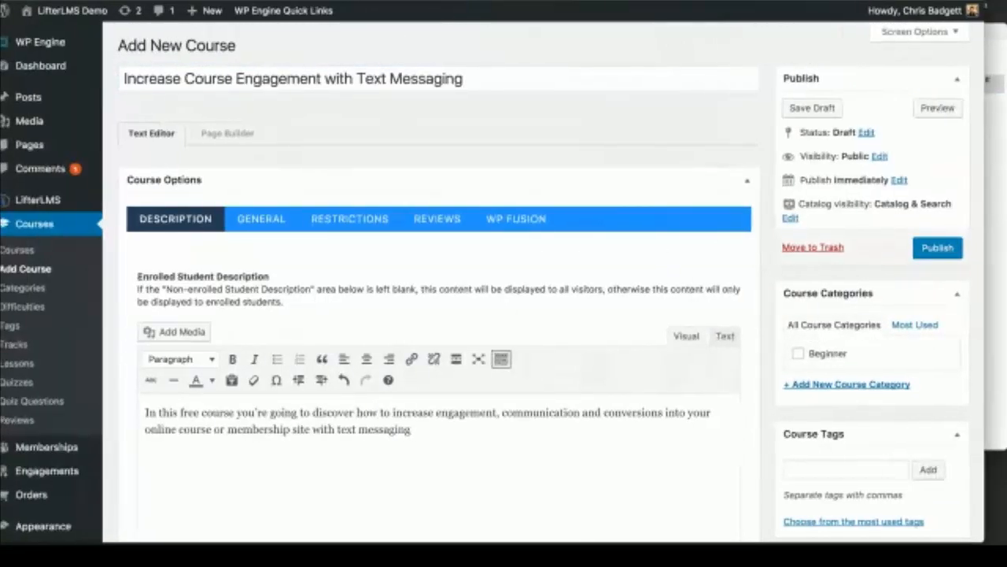
Step: Upload 'Twilio LifterLMS Course Image for text messaging.png' from the Desktop and set it as the featured image
scroll(617, 359, down, 3)
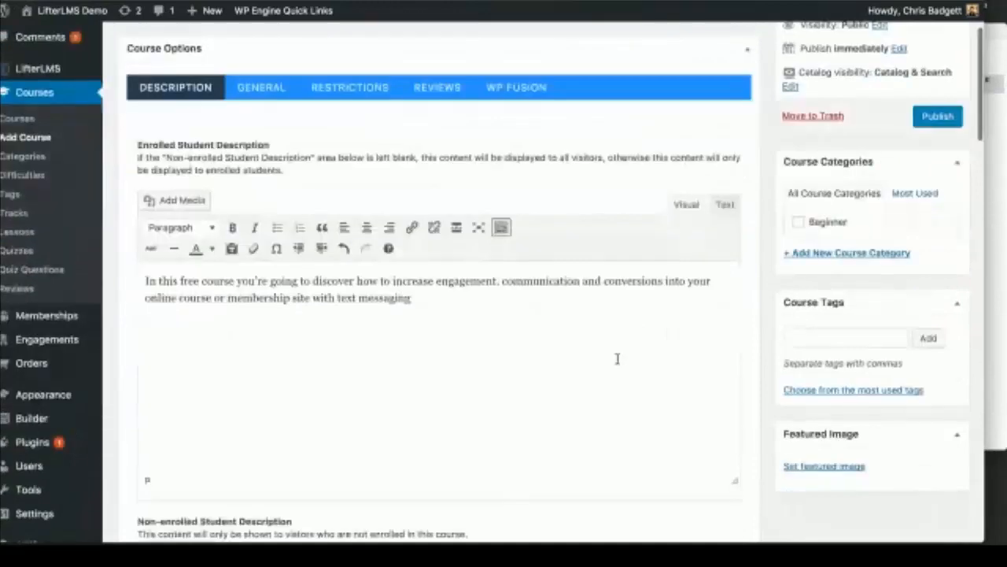
scroll(617, 359, down, 8)
scroll(618, 359, up, 2)
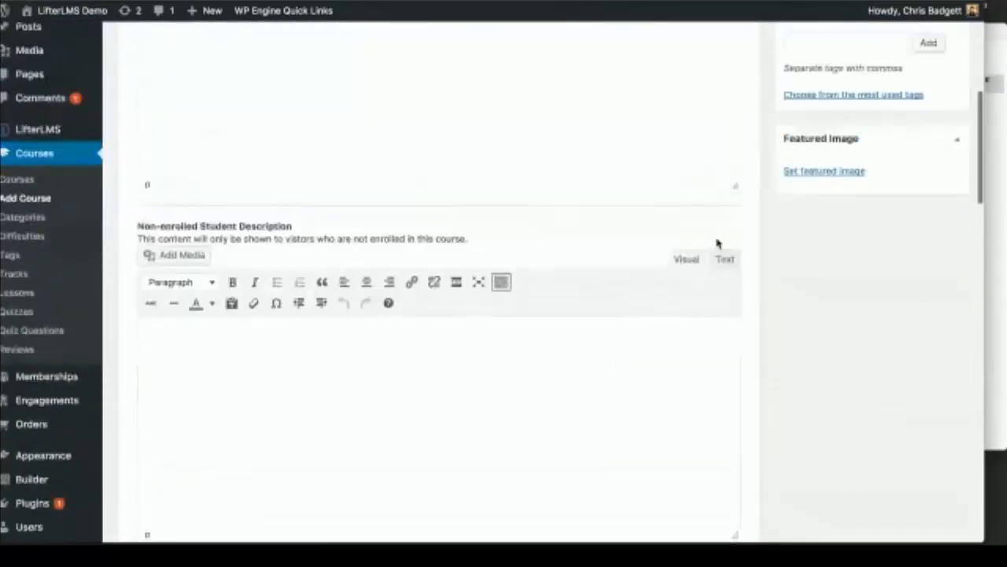
click(832, 172)
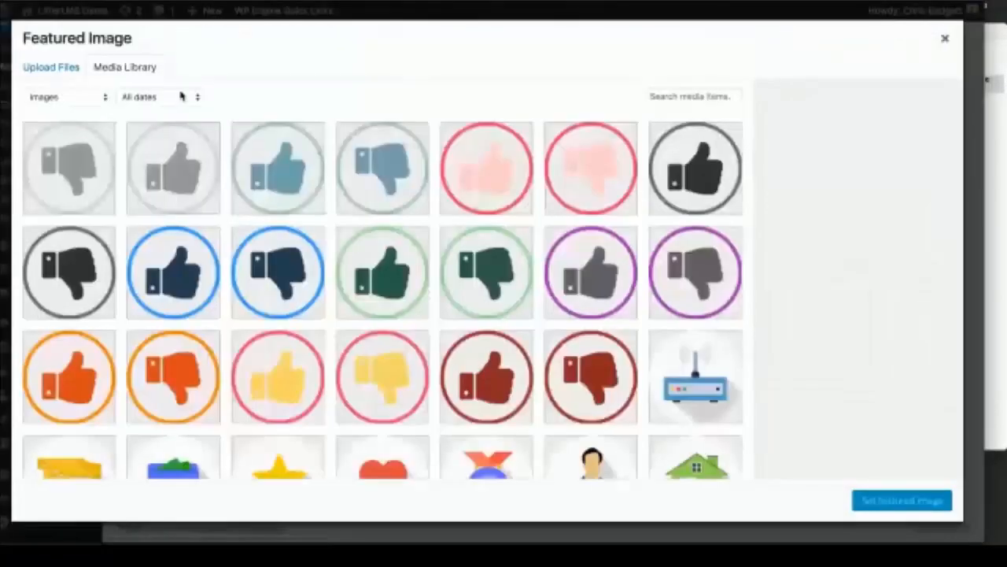
click(57, 69)
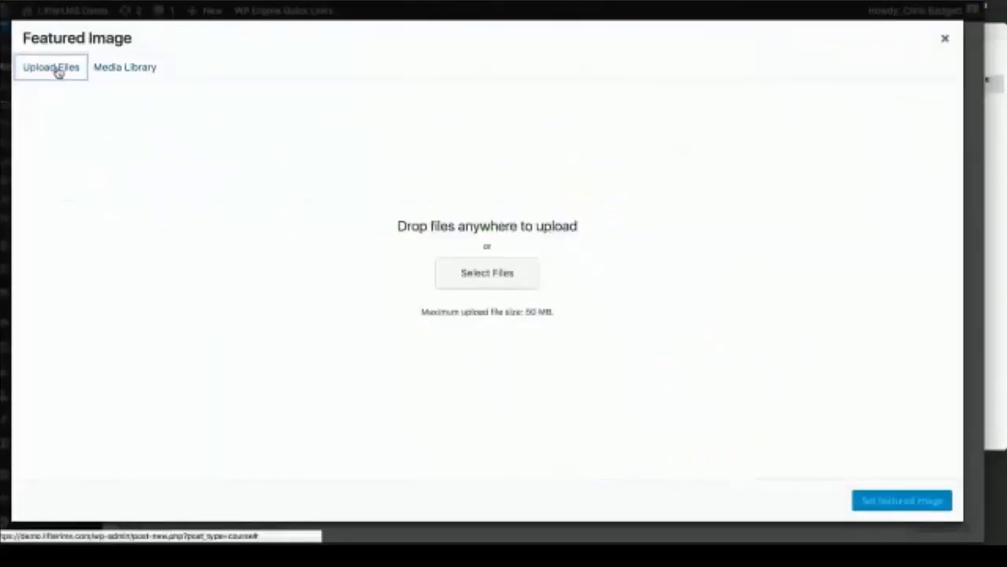
click(493, 278)
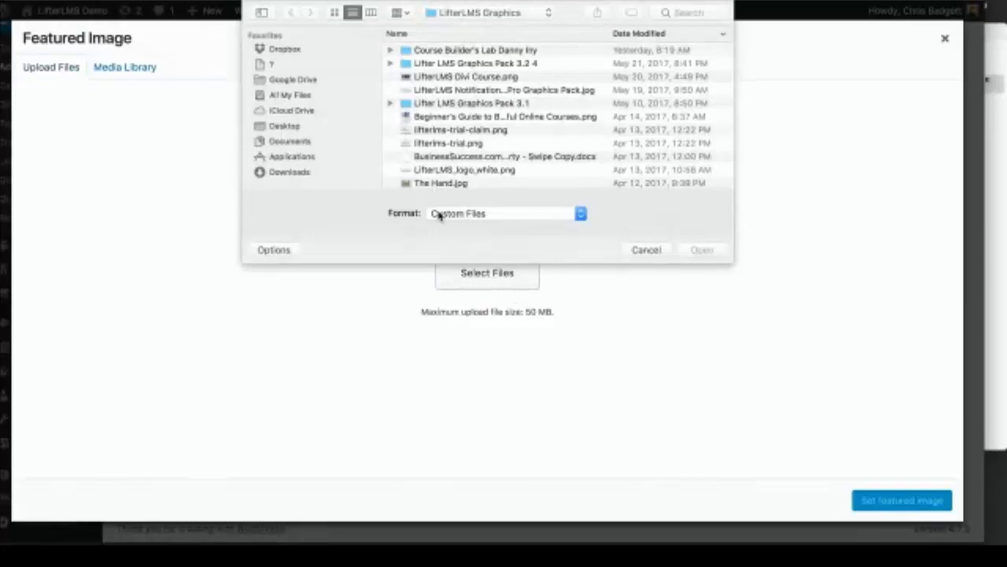
click(296, 128)
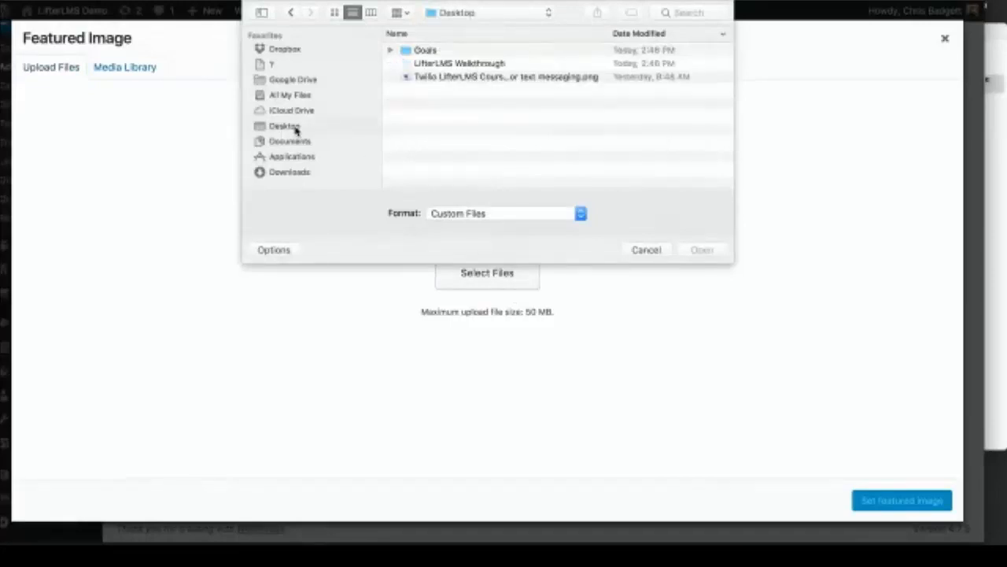
click(431, 81)
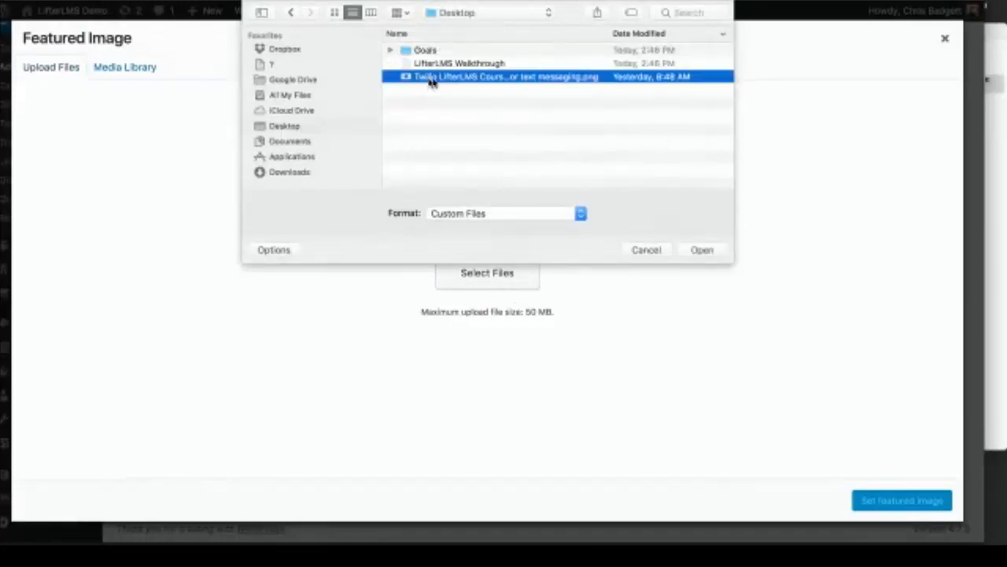
click(702, 250)
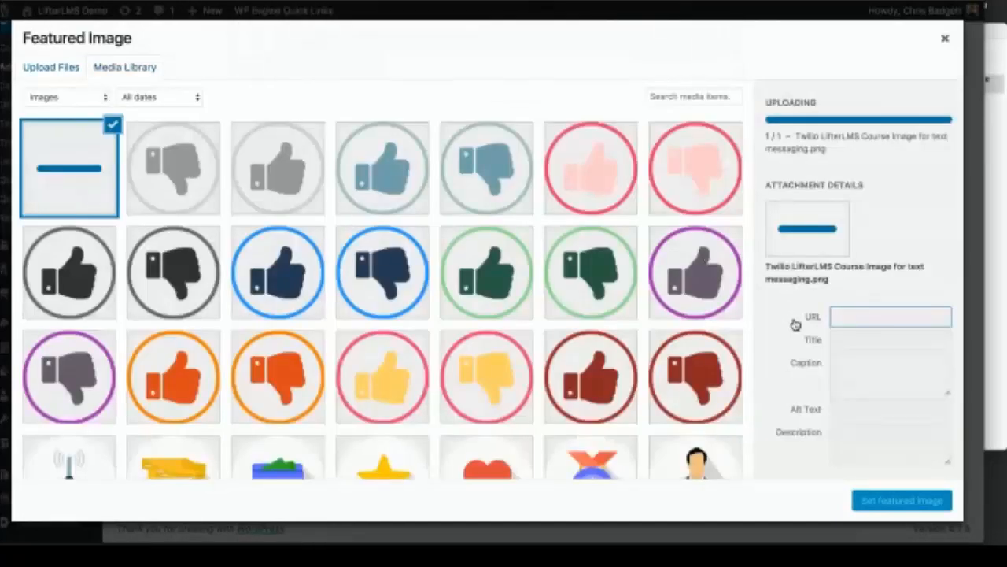
click(901, 501)
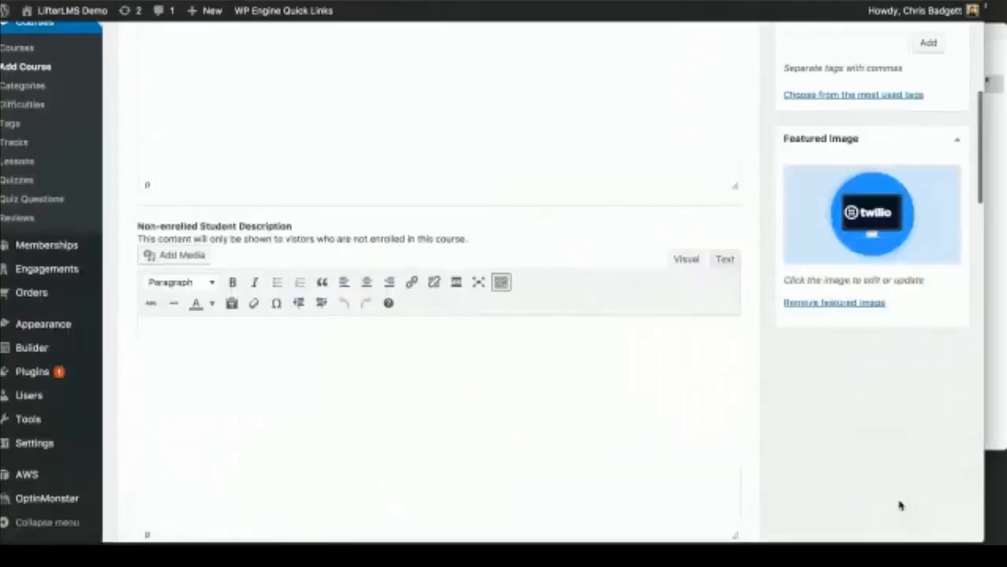
scroll(342, 157, up, 5)
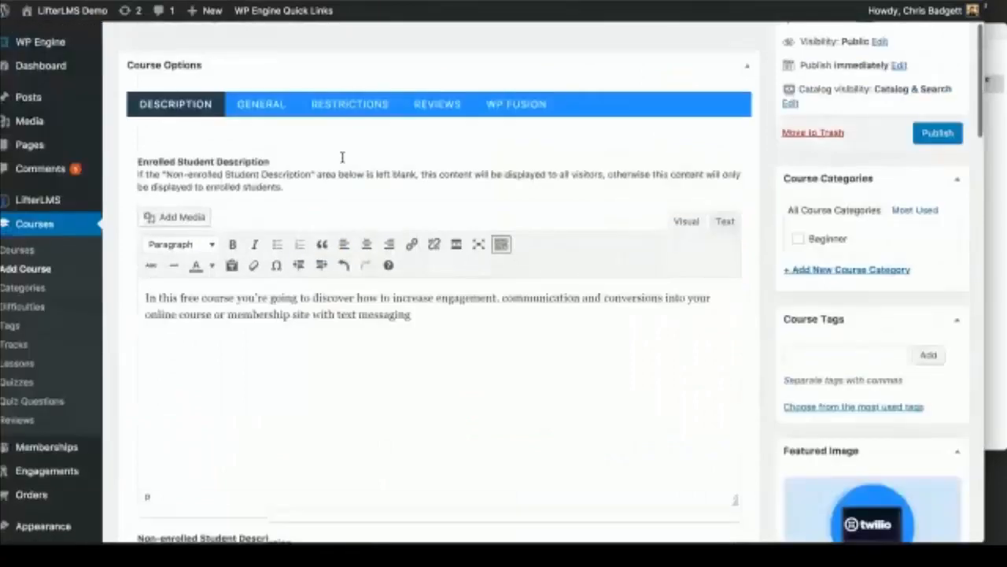
scroll(342, 160, down, 1)
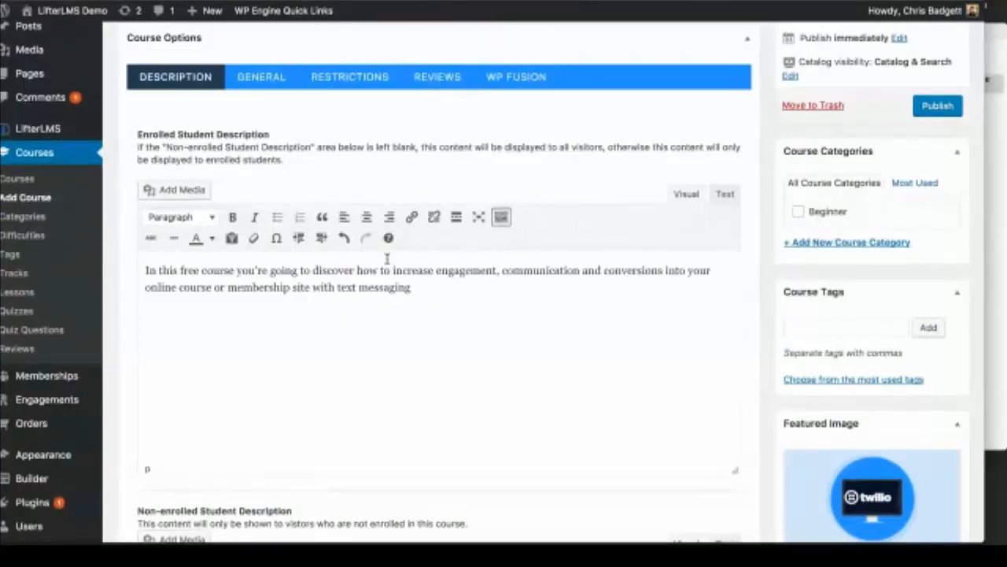
scroll(400, 338, down, 1)
scroll(399, 338, up, 2)
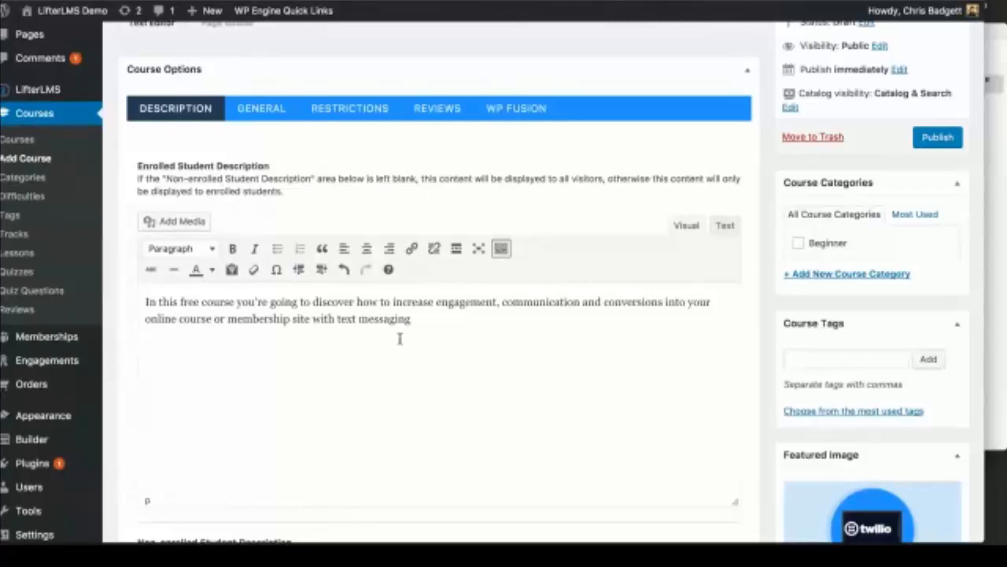
scroll(400, 338, down, 2)
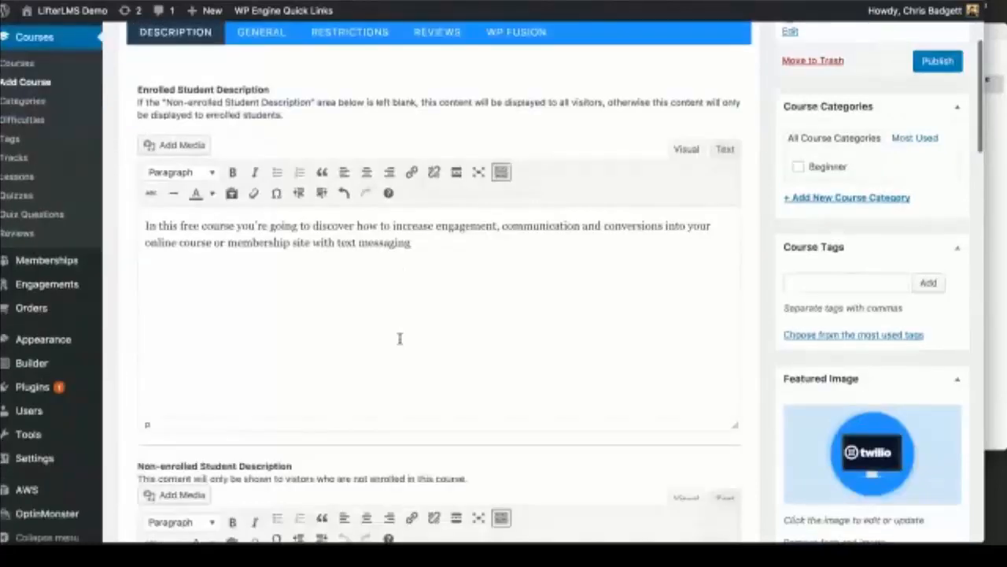
scroll(400, 339, down, 1)
scroll(398, 258, up, 2)
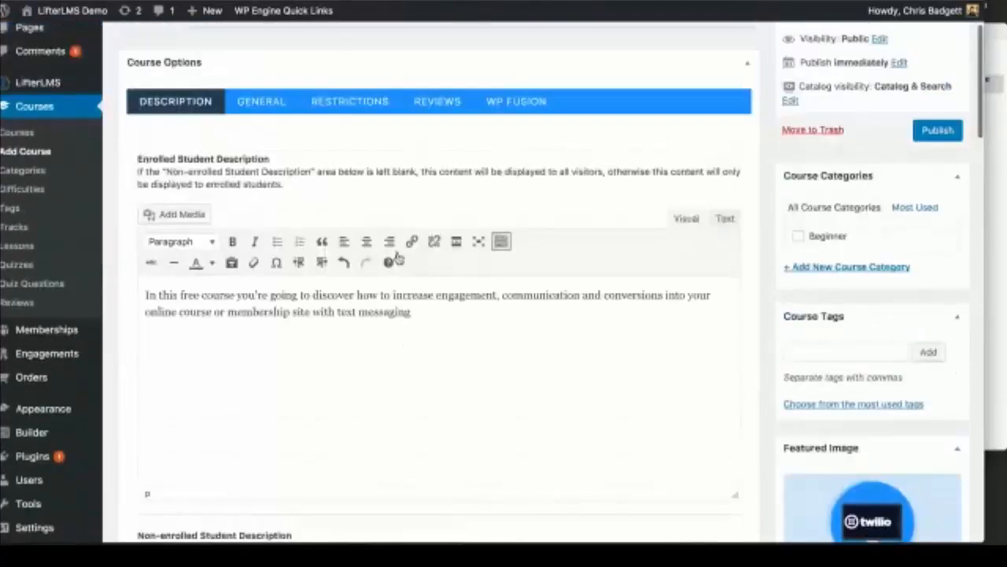
scroll(397, 259, up, 2)
scroll(398, 258, down, 5)
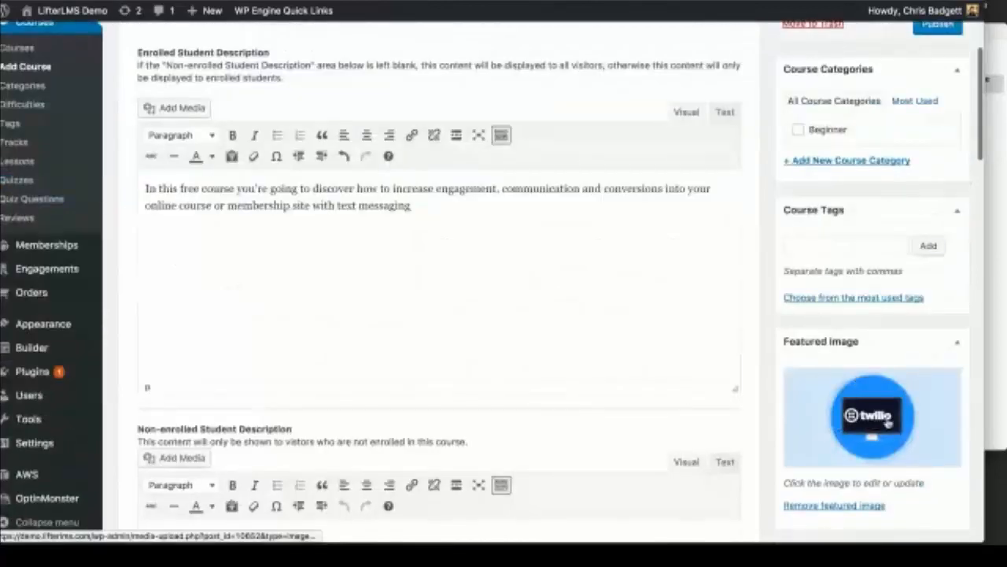
scroll(608, 365, down, 4)
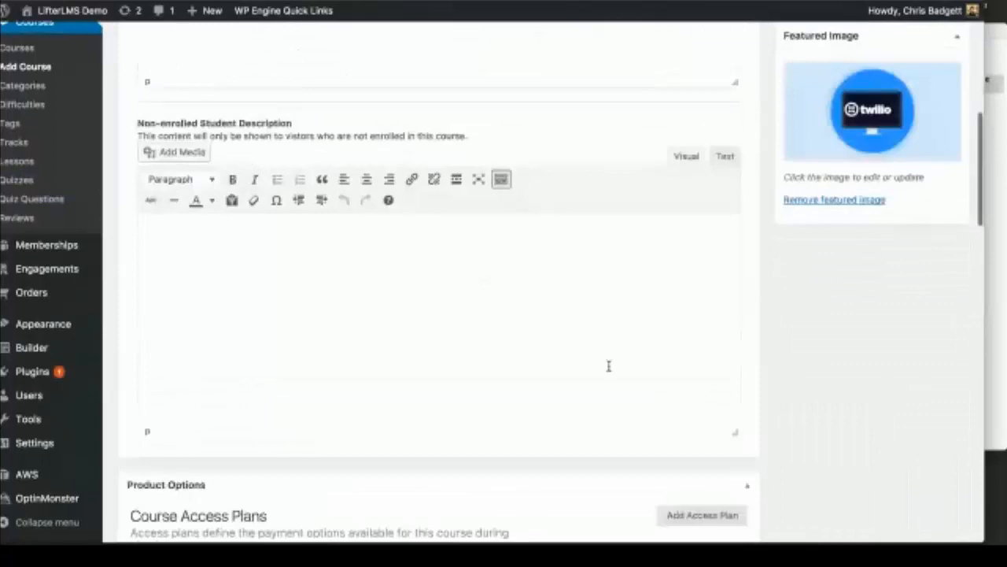
scroll(608, 366, down, 5)
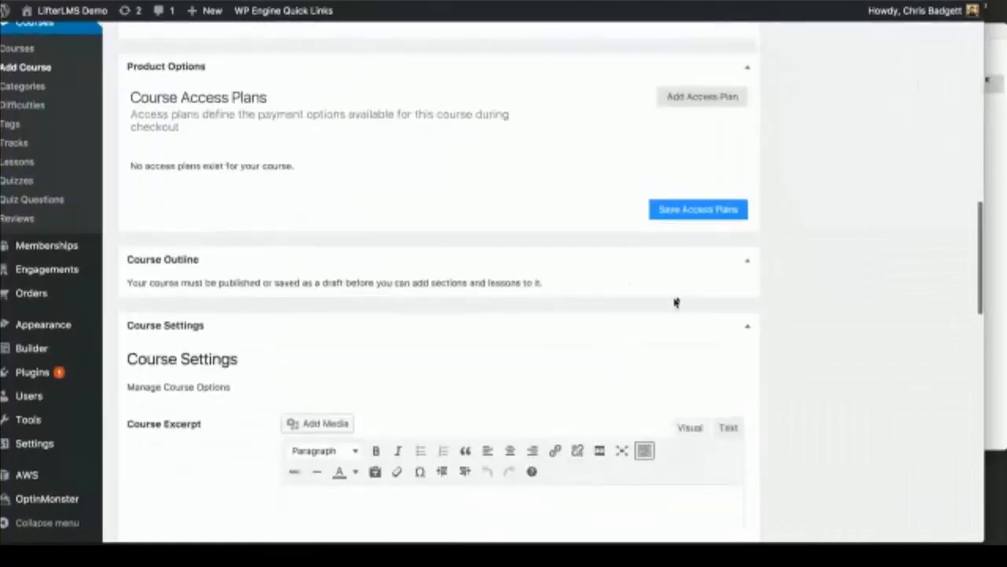
scroll(742, 271, up, 8)
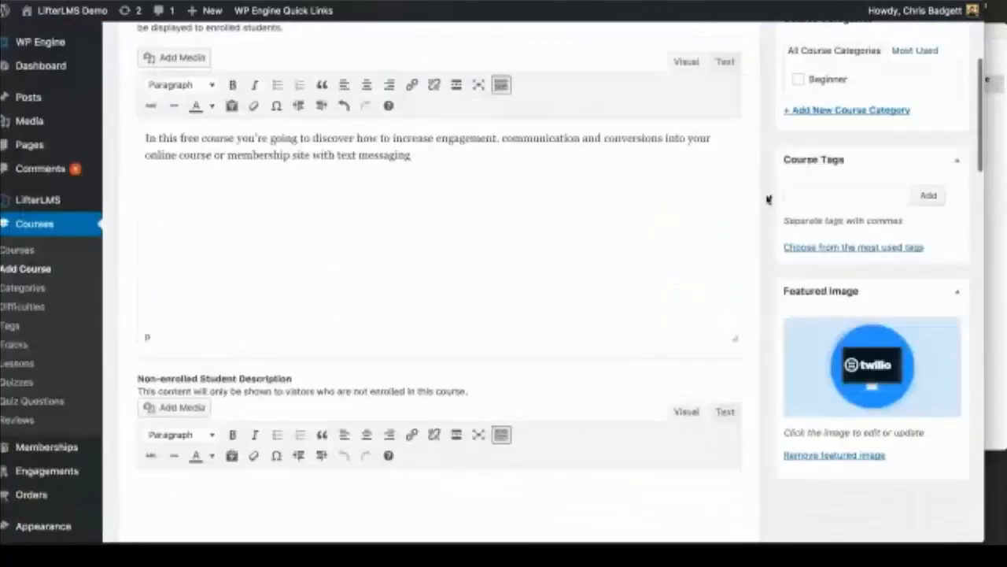
Step: Publish the Increase Course Engagement with Text Messaging course
scroll(769, 199, up, 4)
click(933, 248)
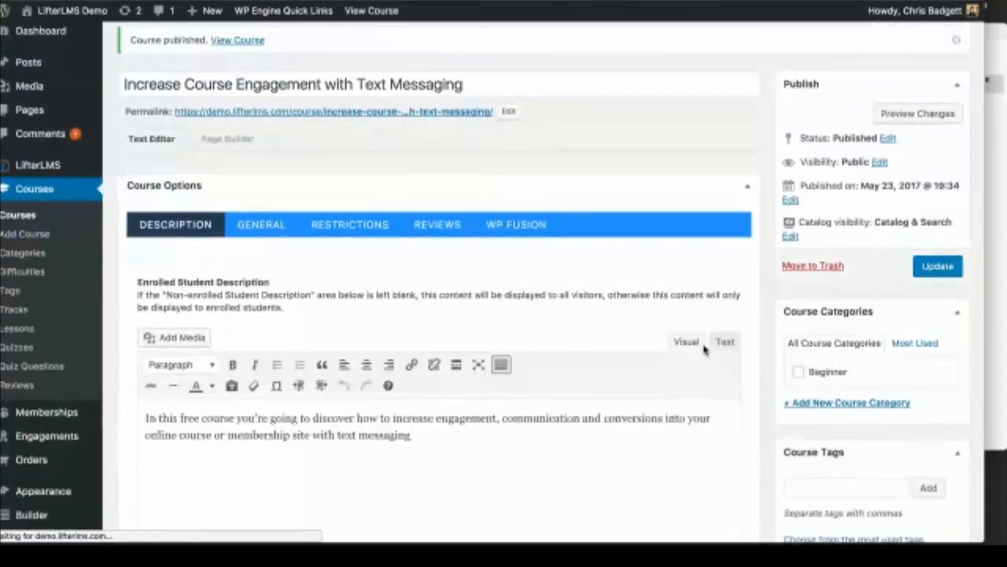
scroll(704, 350, up, 1)
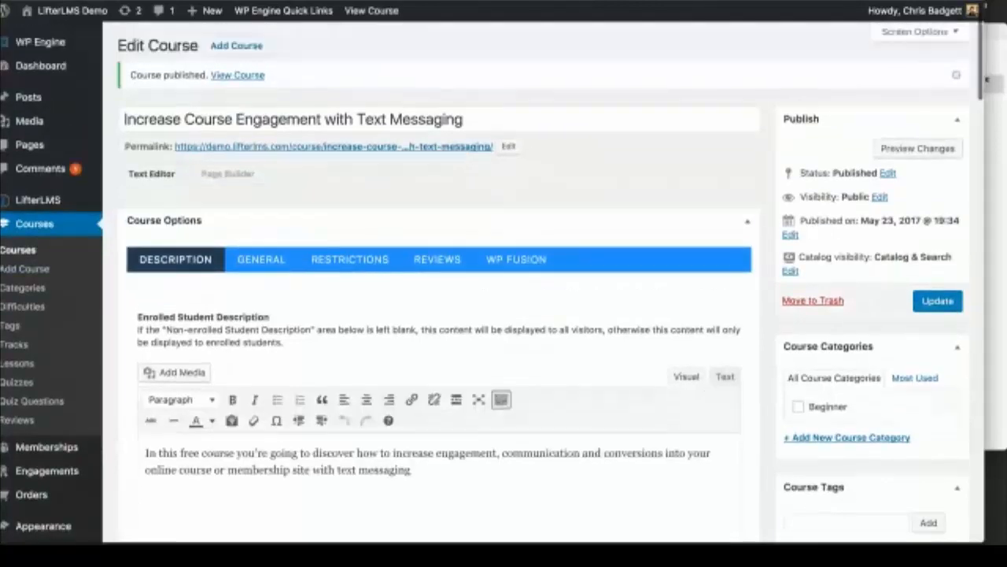
Step: View the course's live page from the site's Courses list, which shows no sections yet
click(80, 13)
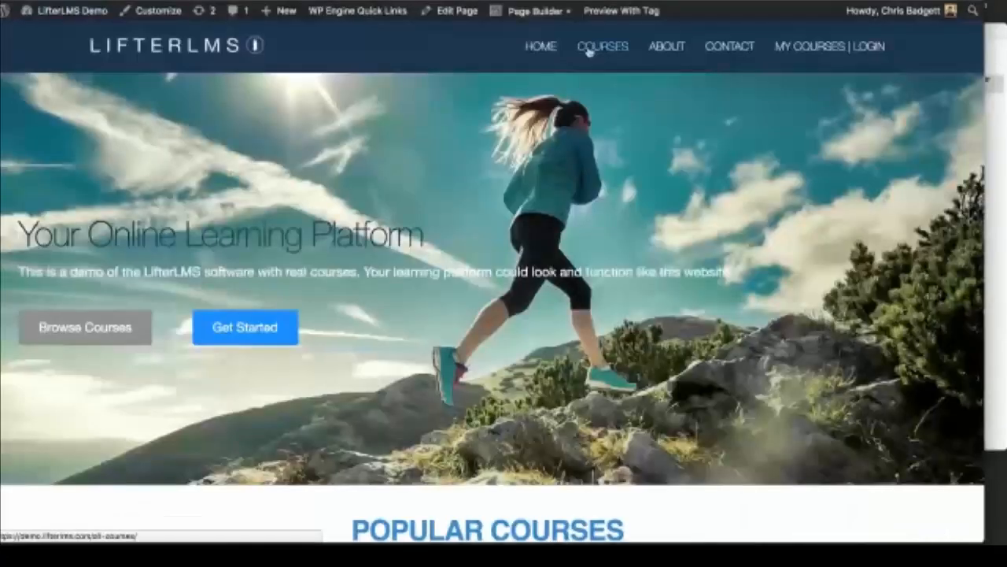
click(589, 51)
scroll(620, 283, down, 3)
scroll(620, 284, up, 1)
click(467, 158)
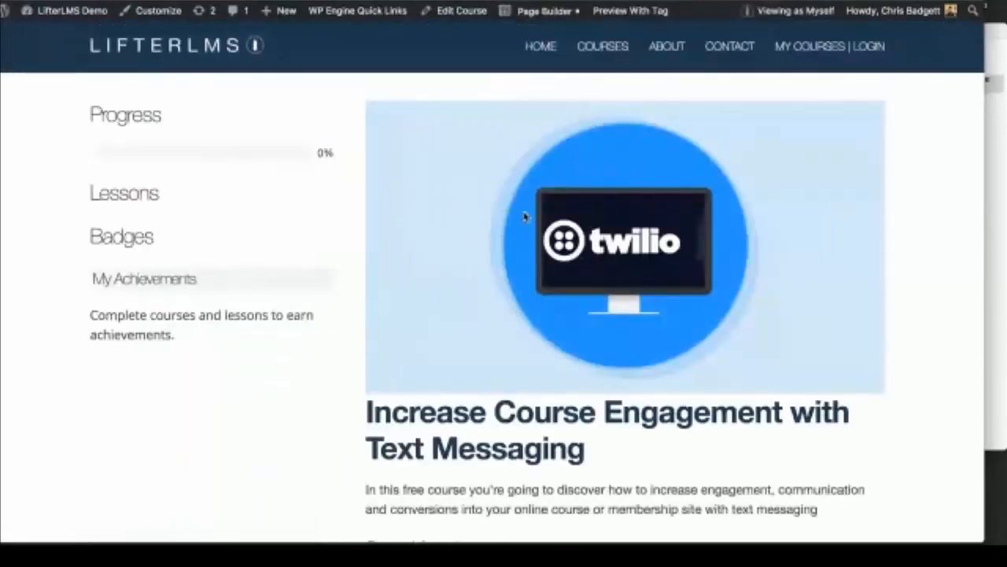
scroll(518, 372, down, 3)
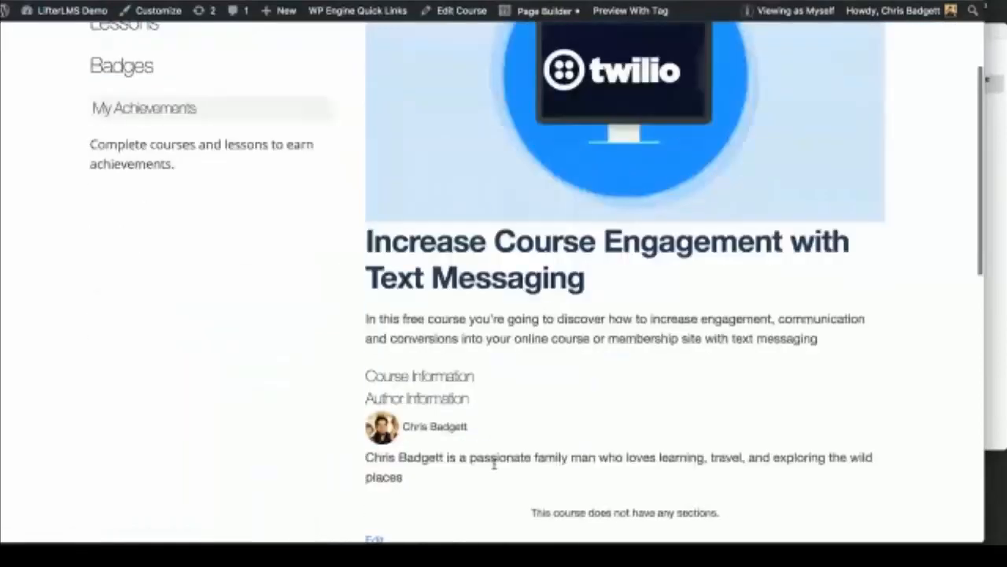
scroll(494, 464, down, 6)
scroll(494, 464, up, 2)
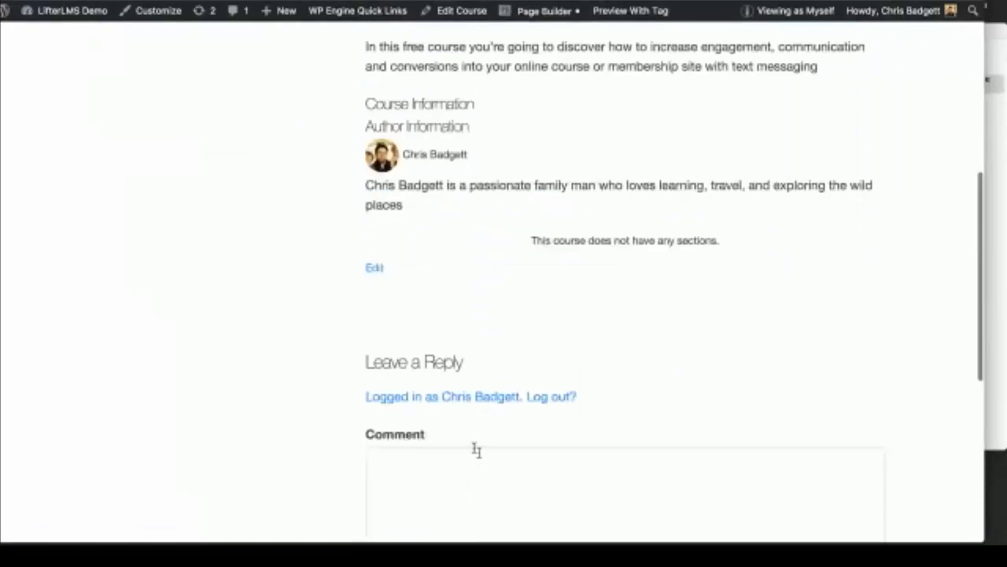
scroll(476, 449, up, 2)
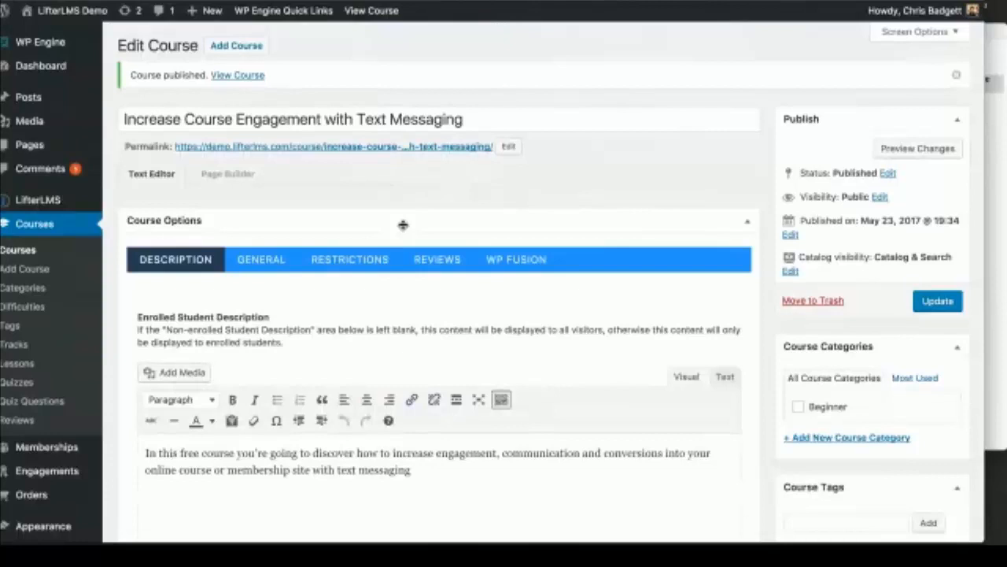
Step: Pick the first default page layout for the course
scroll(402, 225, down, 4)
scroll(402, 225, down, 10)
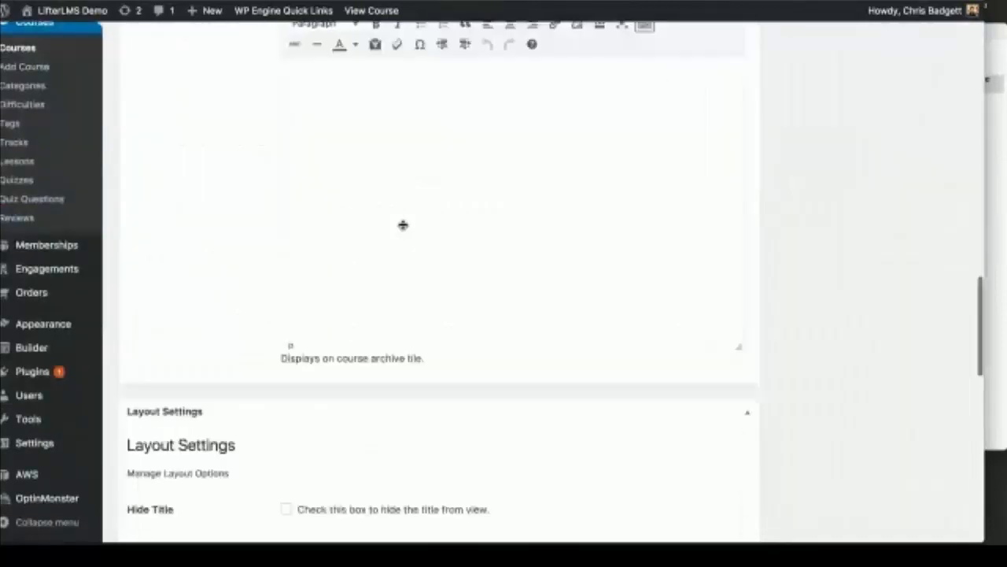
scroll(402, 225, down, 3)
click(306, 369)
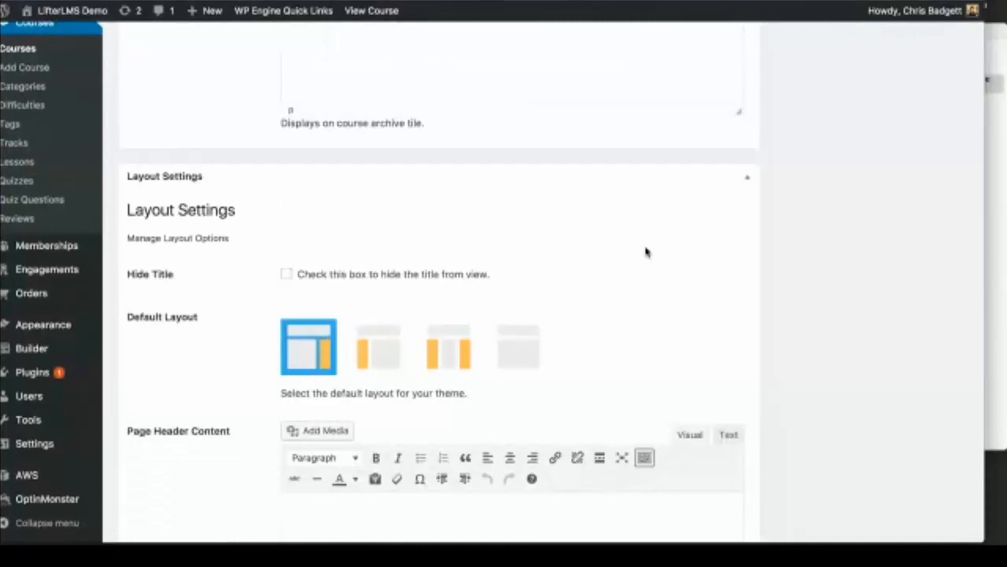
Step: Add a course section titled 'Introduction' to the outline
scroll(645, 248, up, 8)
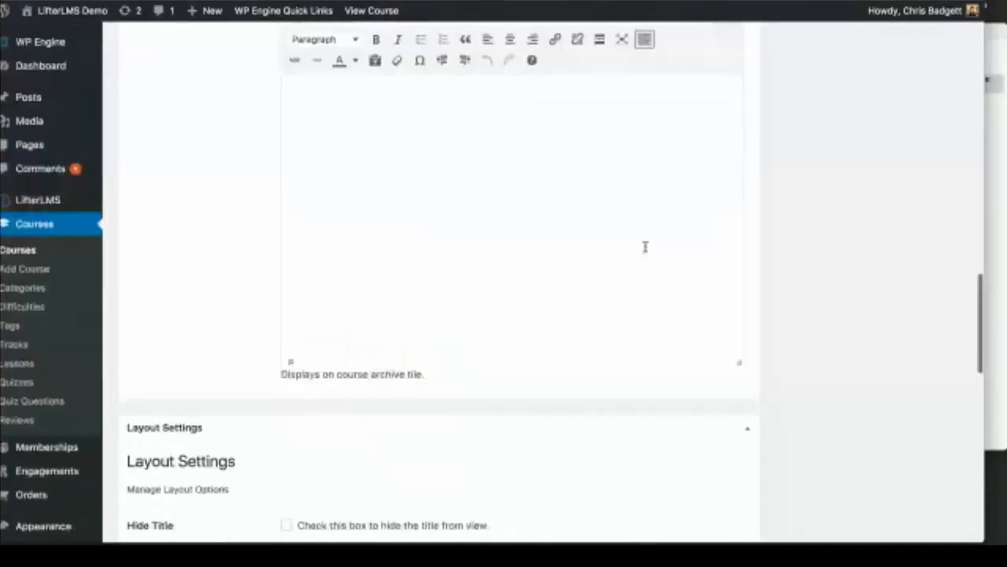
click(724, 294)
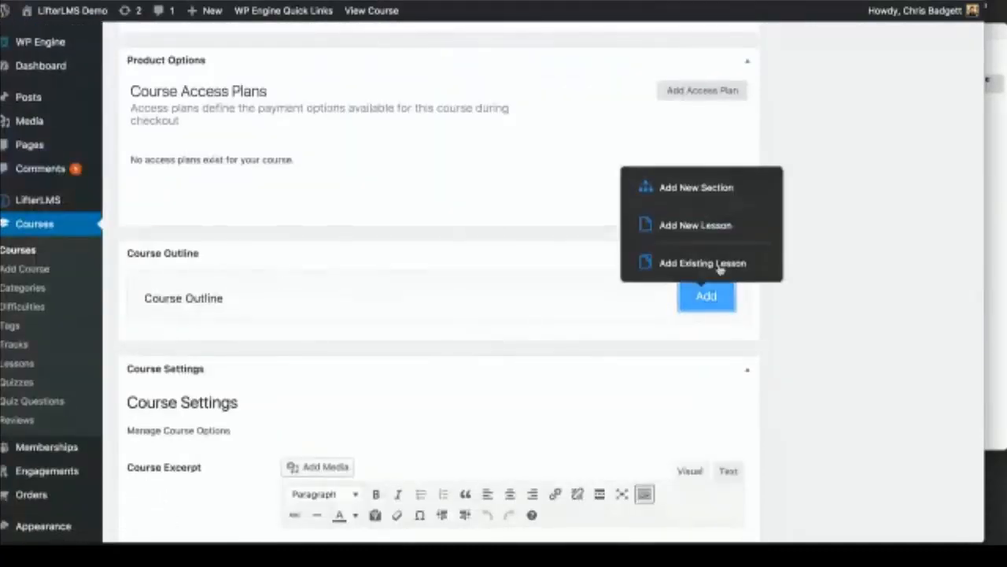
click(700, 180)
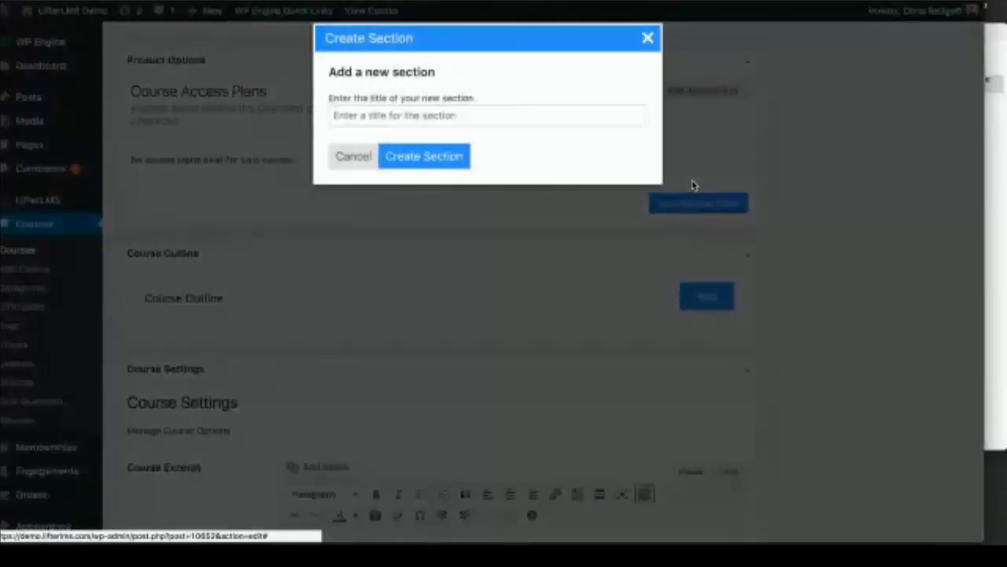
click(349, 118)
text(Introdu)
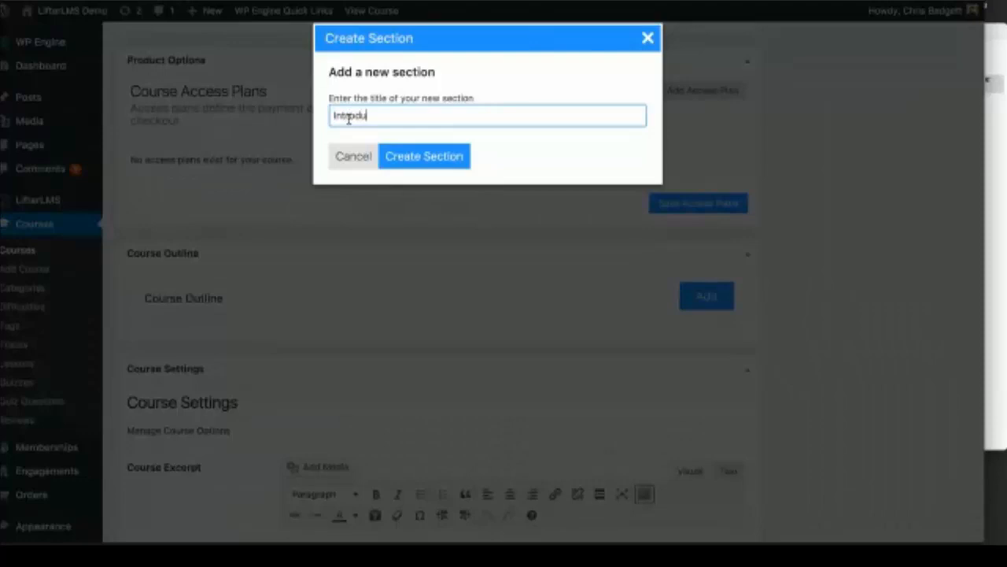
text(ction)
click(407, 153)
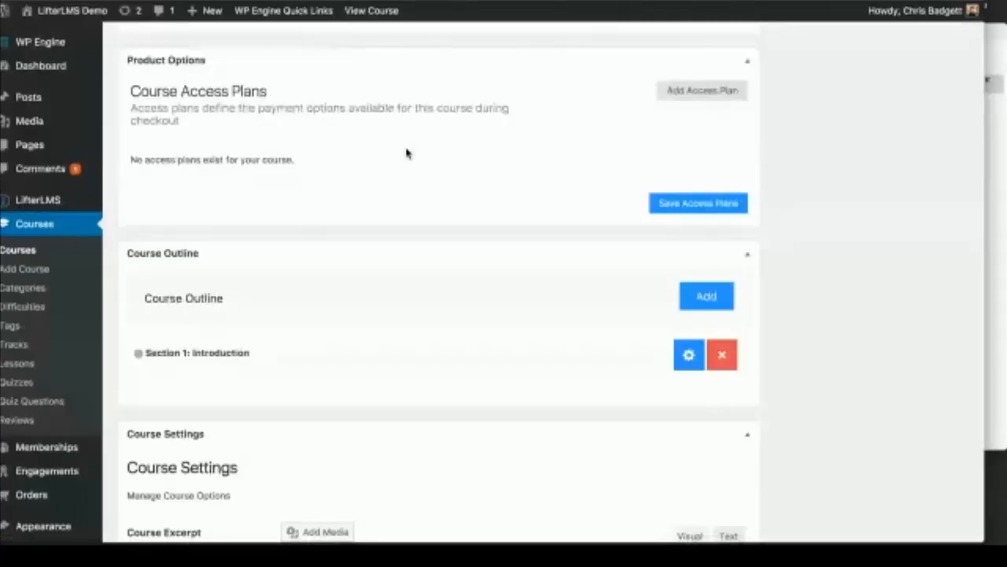
Step: Add the lesson 'The foundation' under the Introduction section
click(1004, 122)
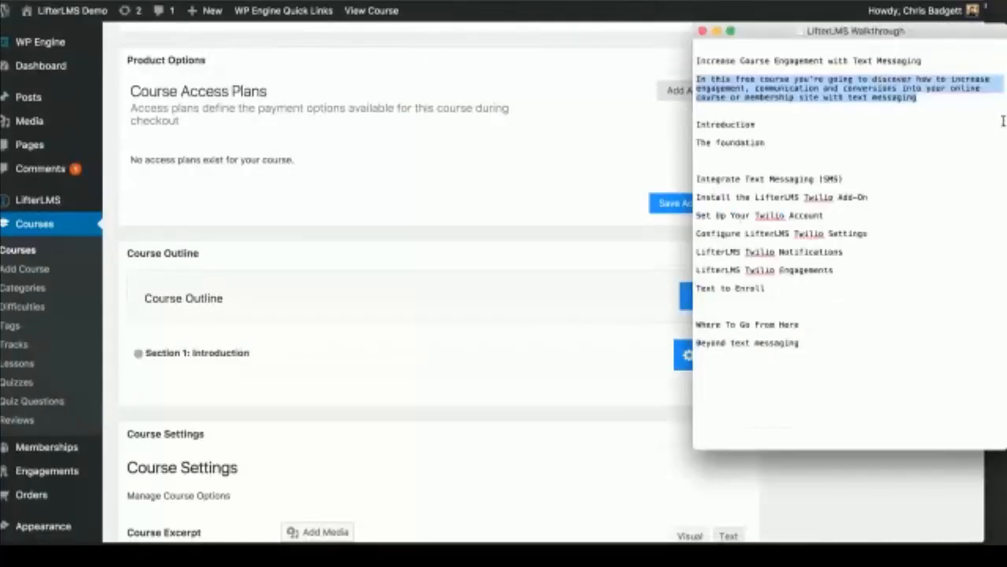
click(771, 144)
drag(698, 142, 784, 141)
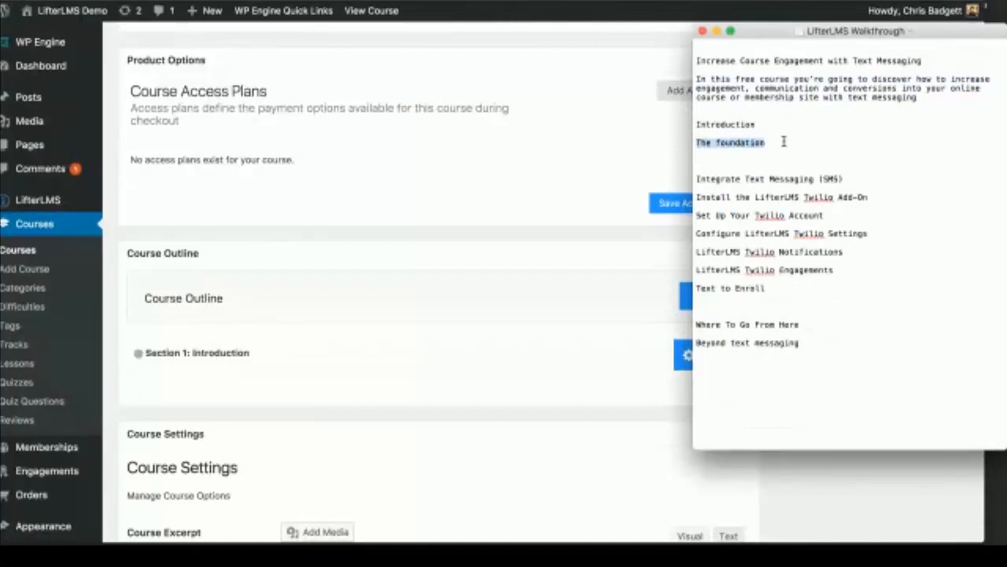
click(268, 377)
click(706, 295)
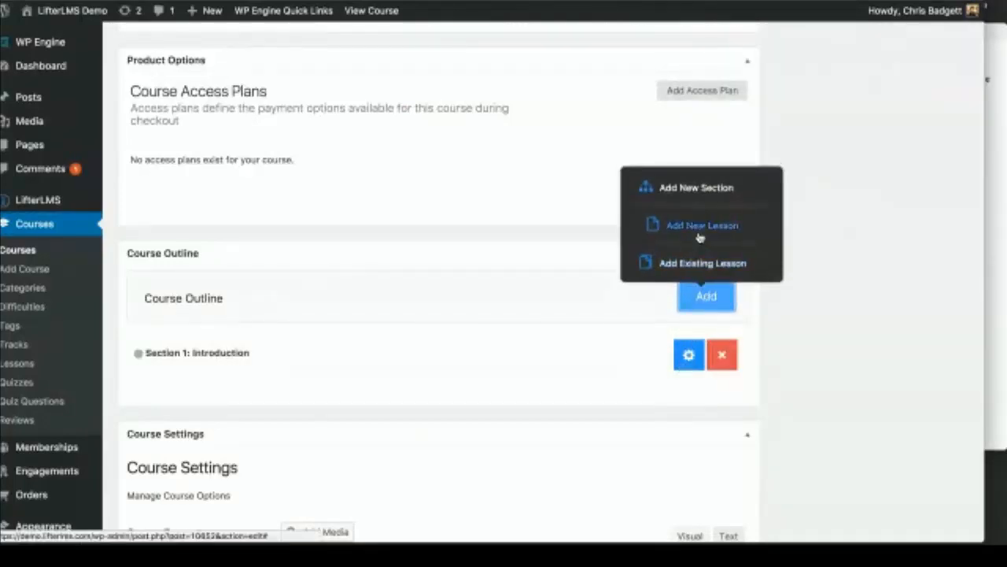
click(700, 228)
click(343, 118)
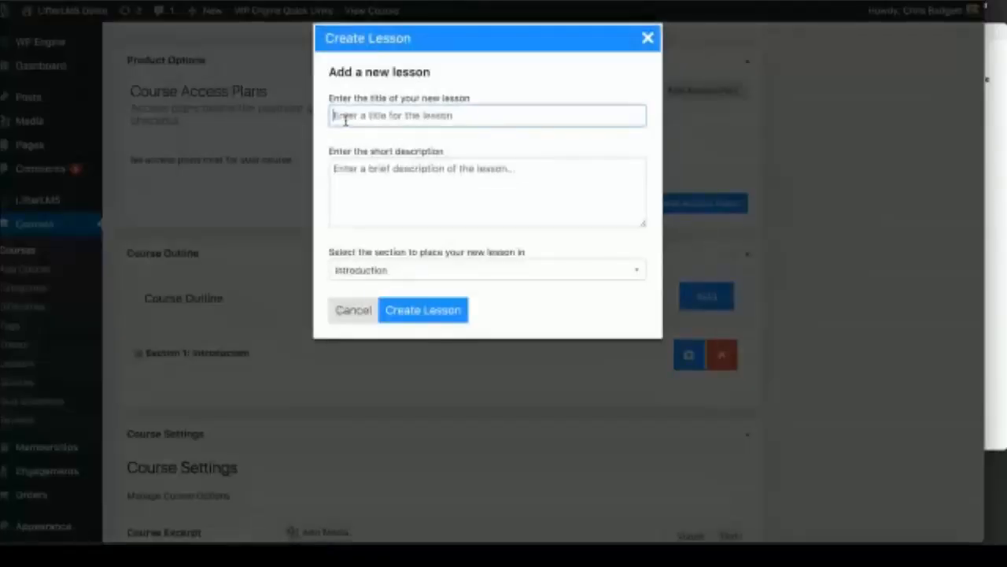
text(The foundation)
click(432, 321)
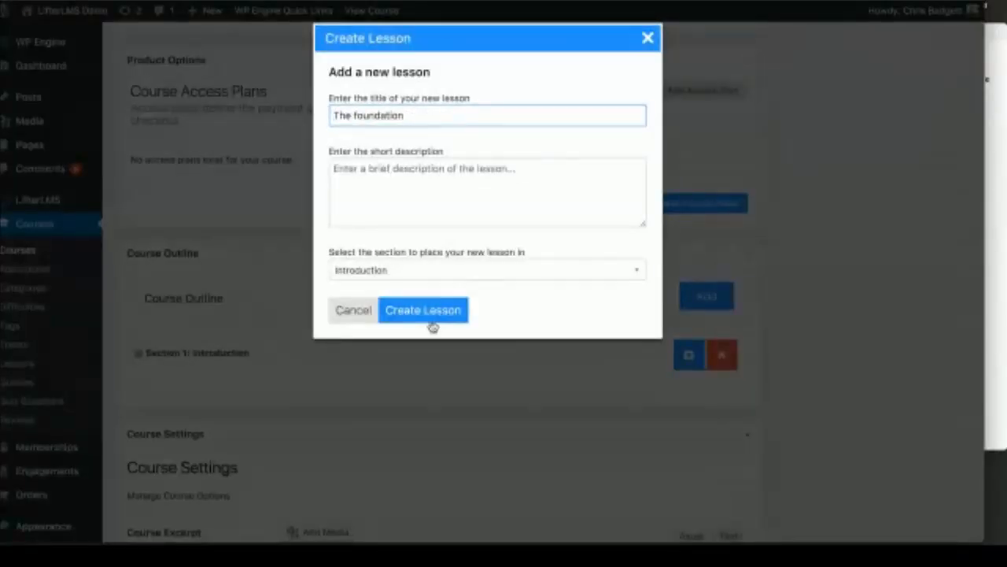
Step: Add a second section titled 'Integrate Text Messaging (SMS)' using the heading copied from the notes
scroll(497, 419, down, 1)
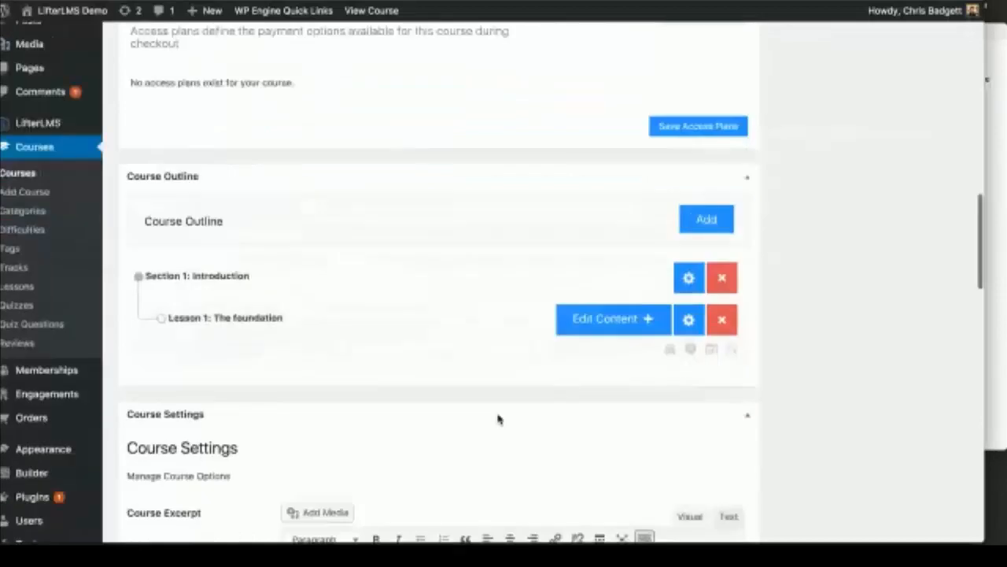
click(707, 219)
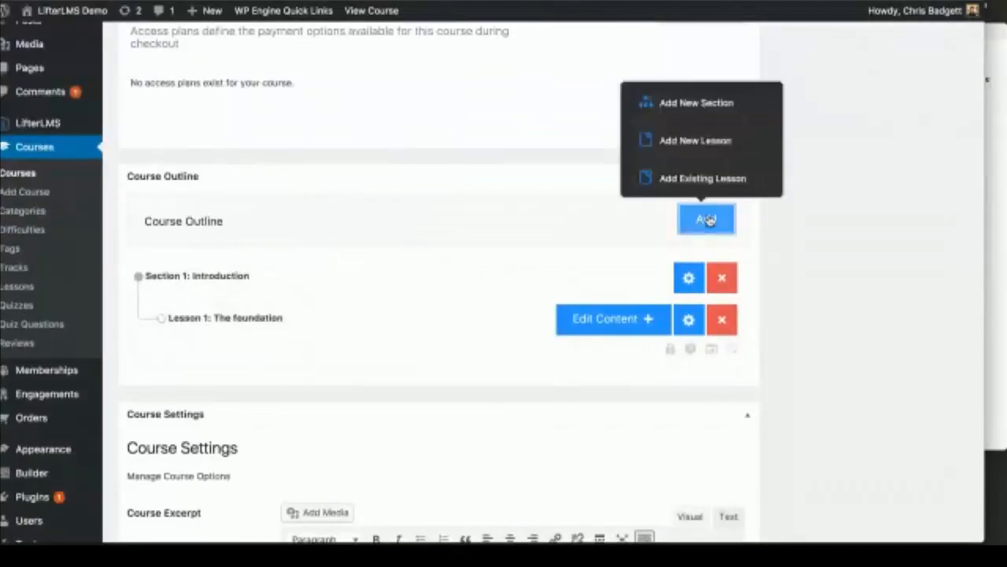
click(701, 127)
click(1002, 122)
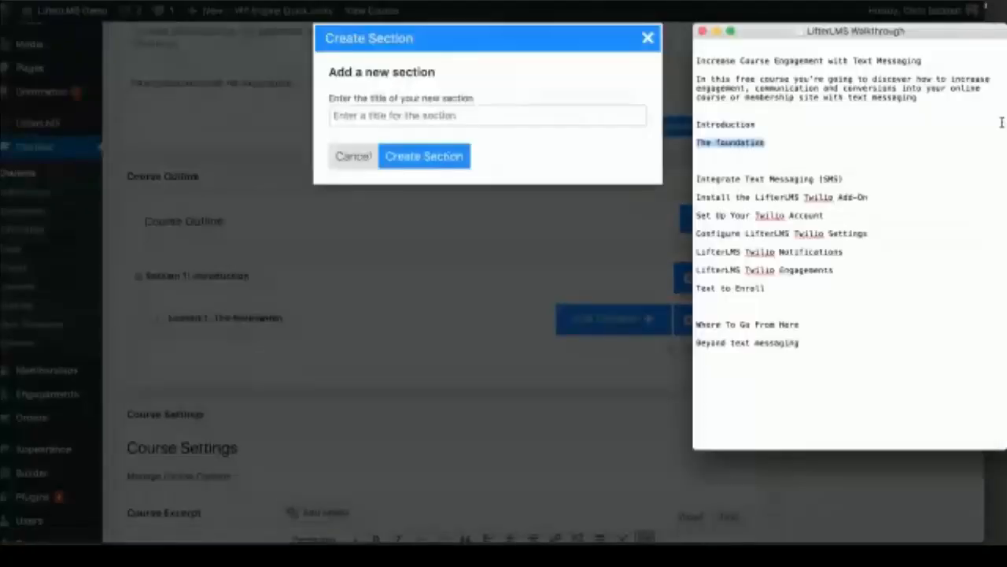
drag(842, 179, 696, 180)
key(super+c)
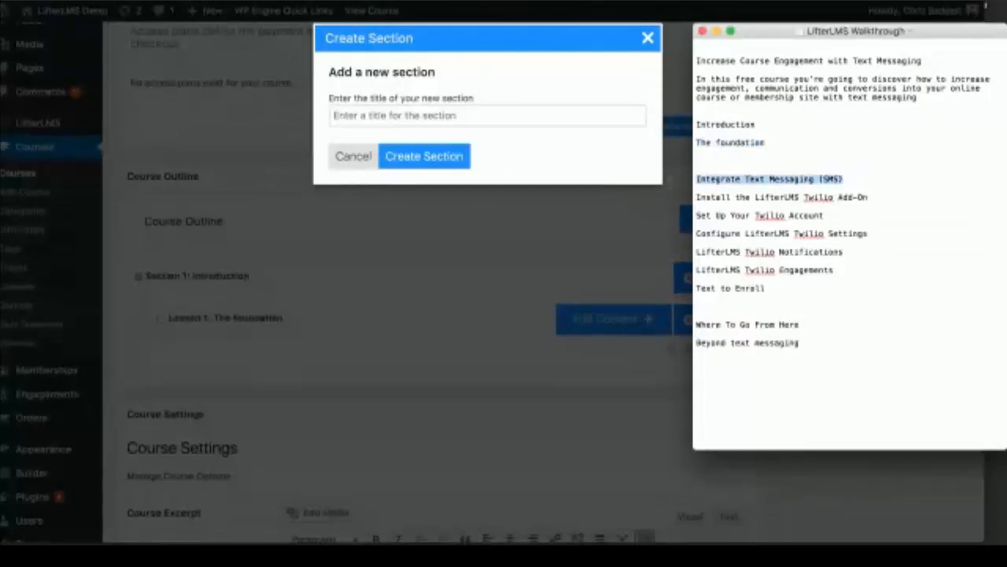
click(400, 115)
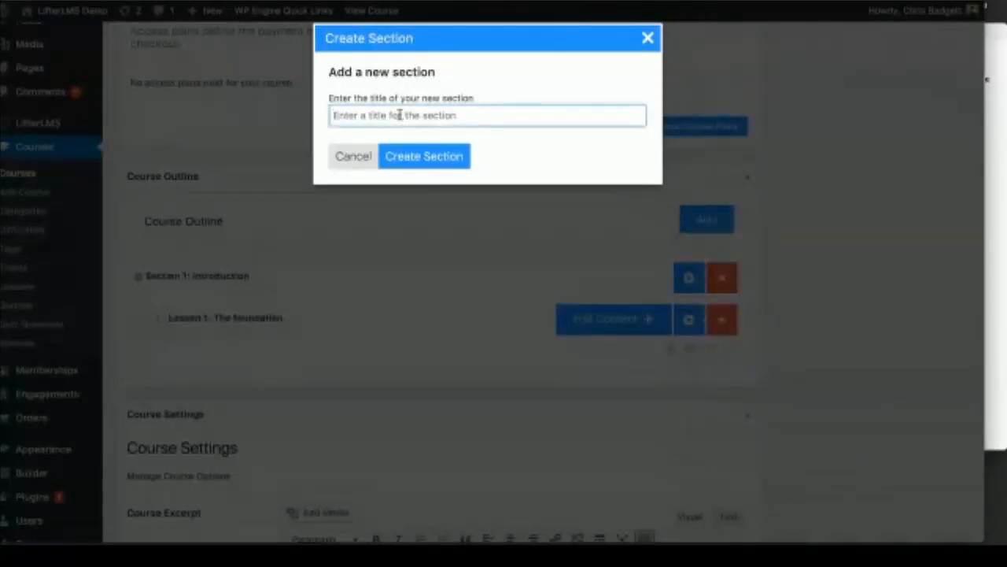
key(super+v)
click(425, 159)
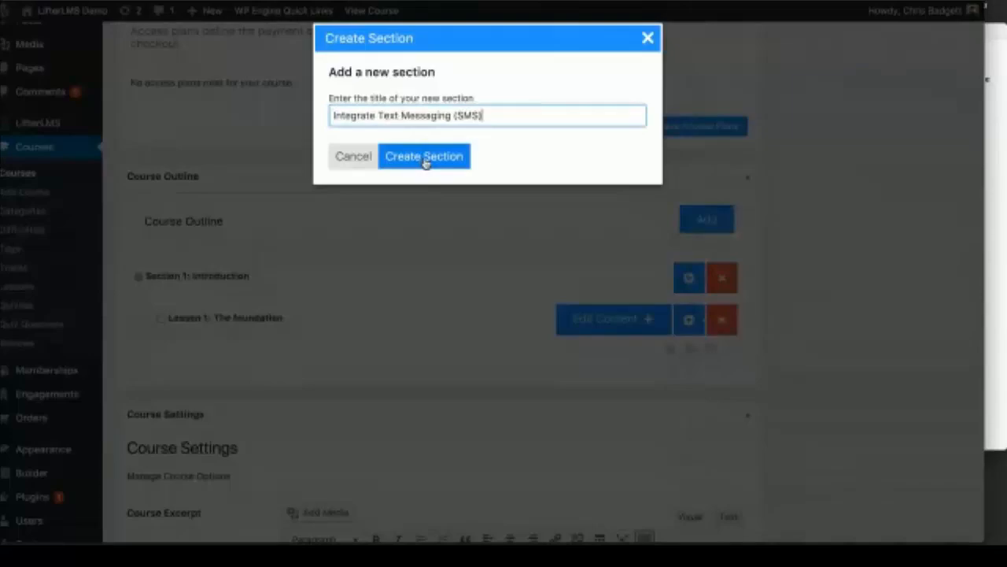
Step: Copy the 'Install the LifterLMS Twilio Add-On' lesson title from the notes for the next lesson
click(992, 197)
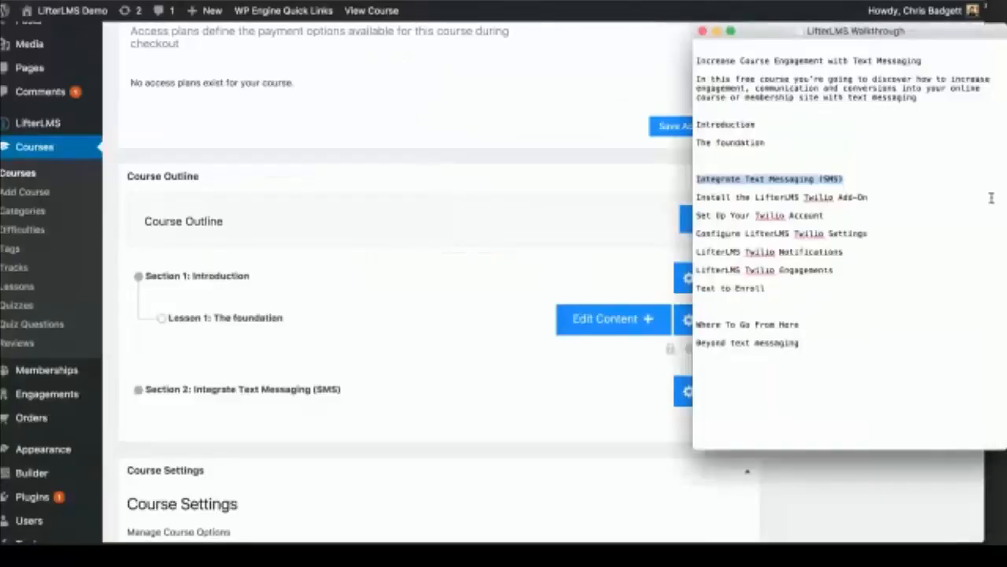
drag(872, 198, 665, 199)
key(super+c)
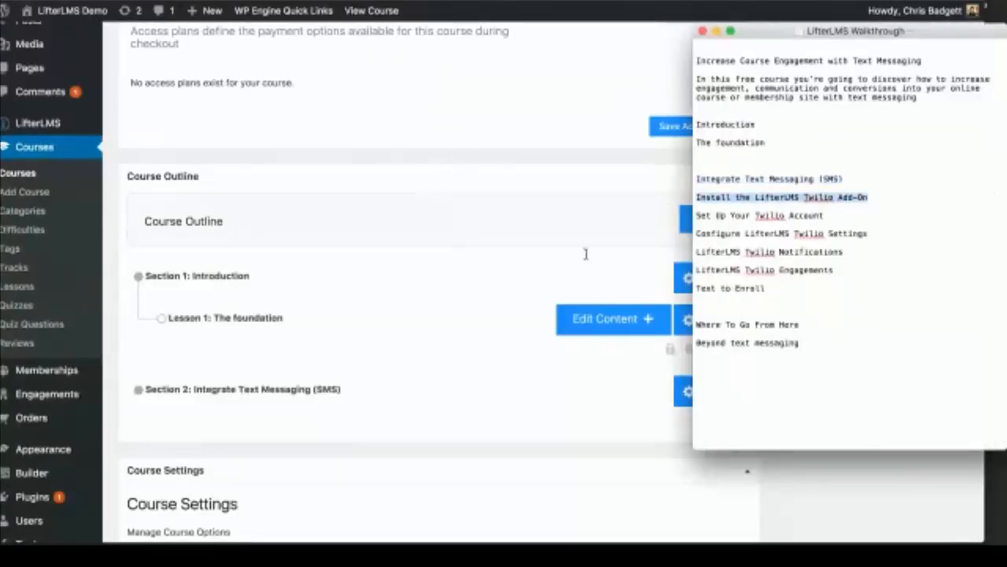
click(460, 367)
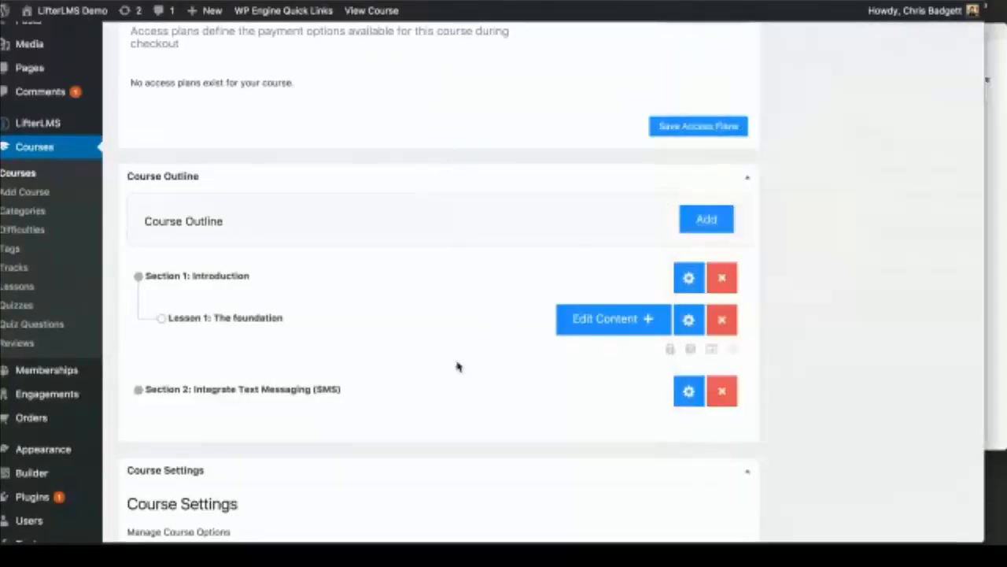
click(704, 218)
Step: Create lesson 'Install the LifterLMS Twilio Add-On' in the Integrate Text Messaging (SMS) section
click(691, 151)
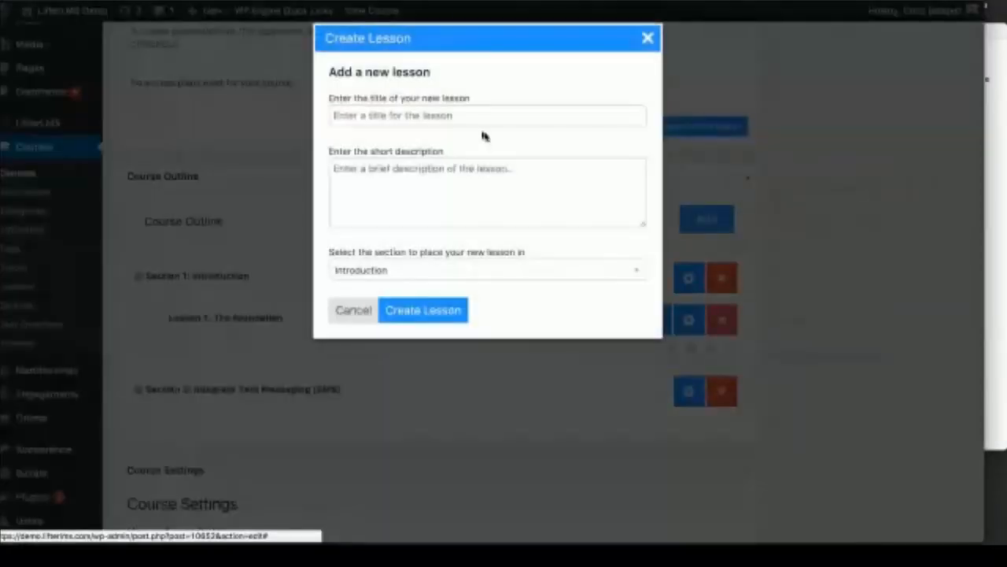
click(439, 115)
key(super+v)
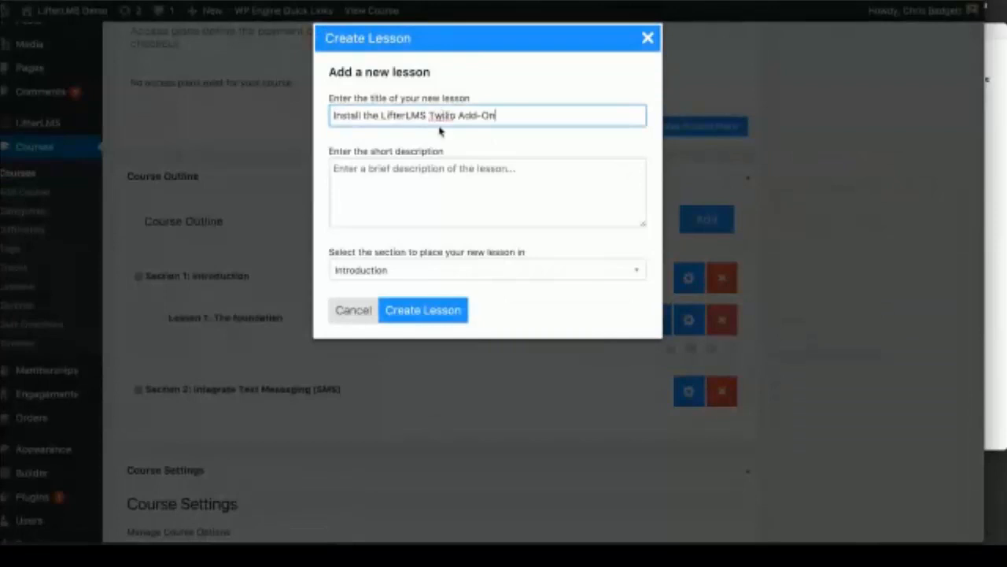
click(386, 272)
click(387, 332)
click(428, 312)
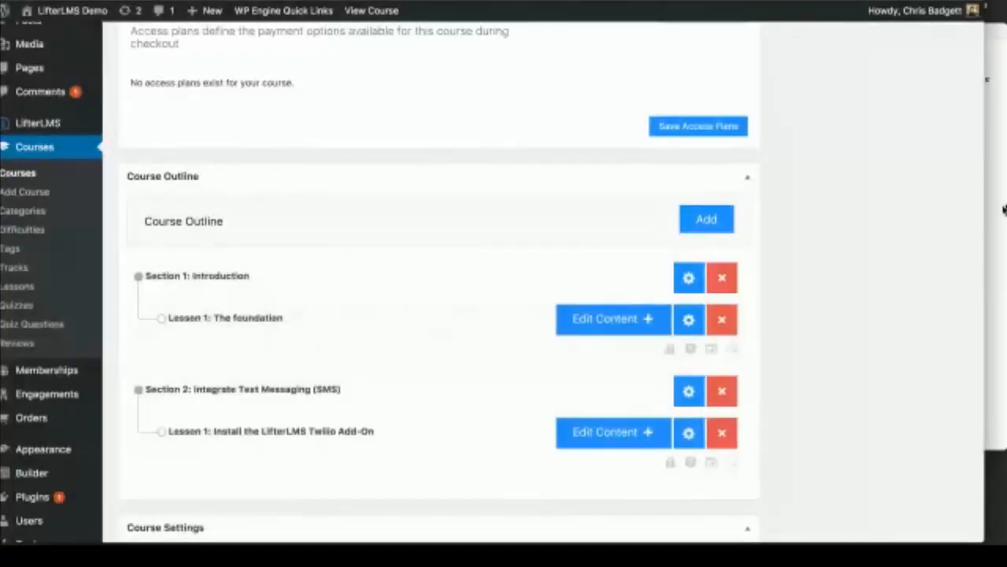
Step: Create lesson 'Set Up Your Twilio Account' in the Integrate Text Messaging (SMS) section
click(994, 200)
drag(841, 222, 698, 219)
key(ctrl+c)
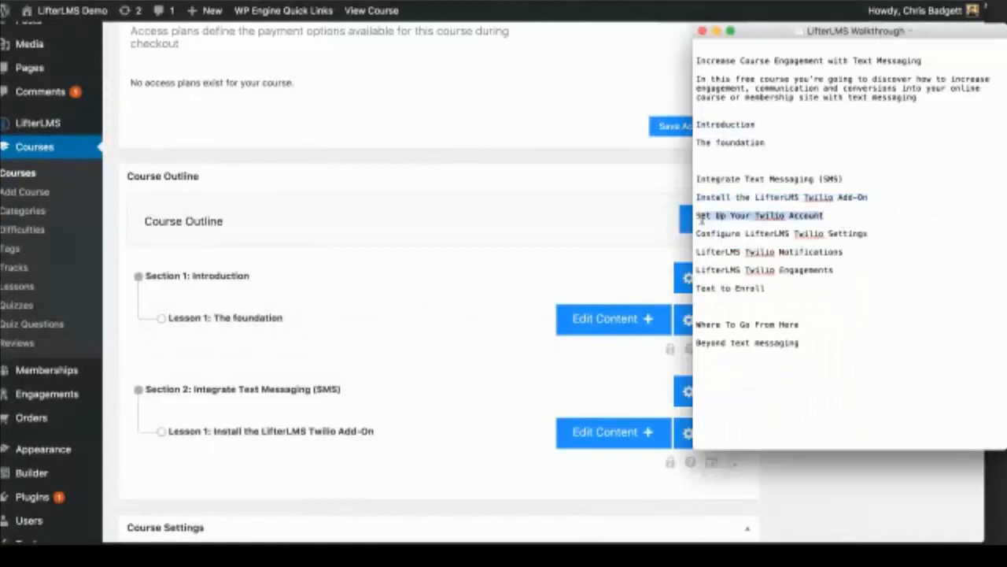
click(549, 387)
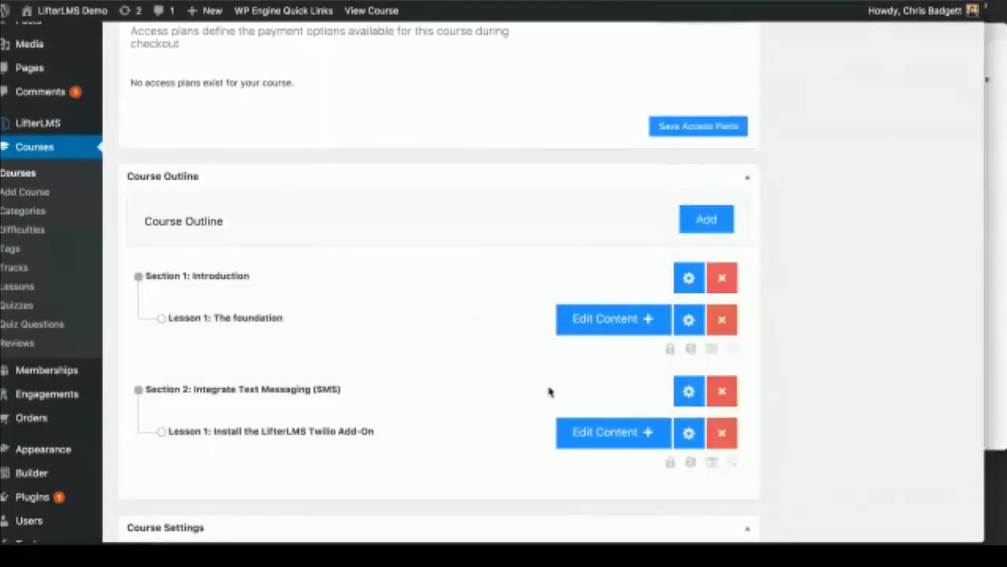
click(704, 219)
click(686, 150)
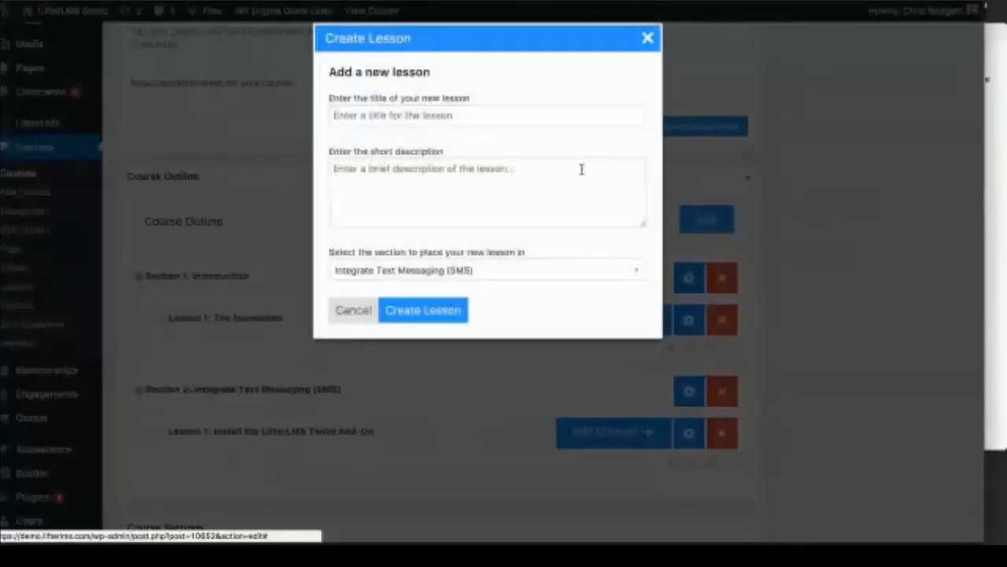
click(353, 124)
key(ctrl+v)
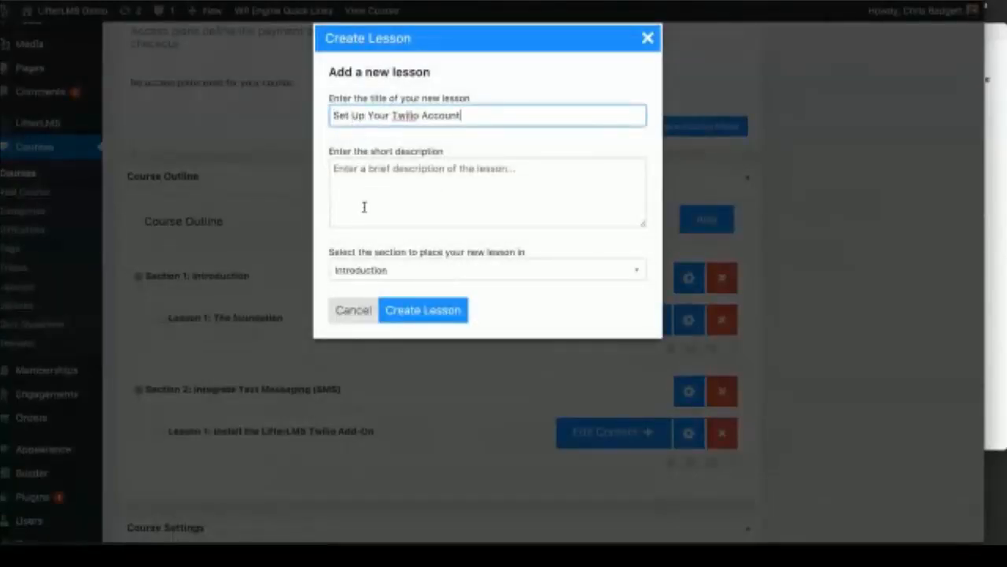
click(358, 271)
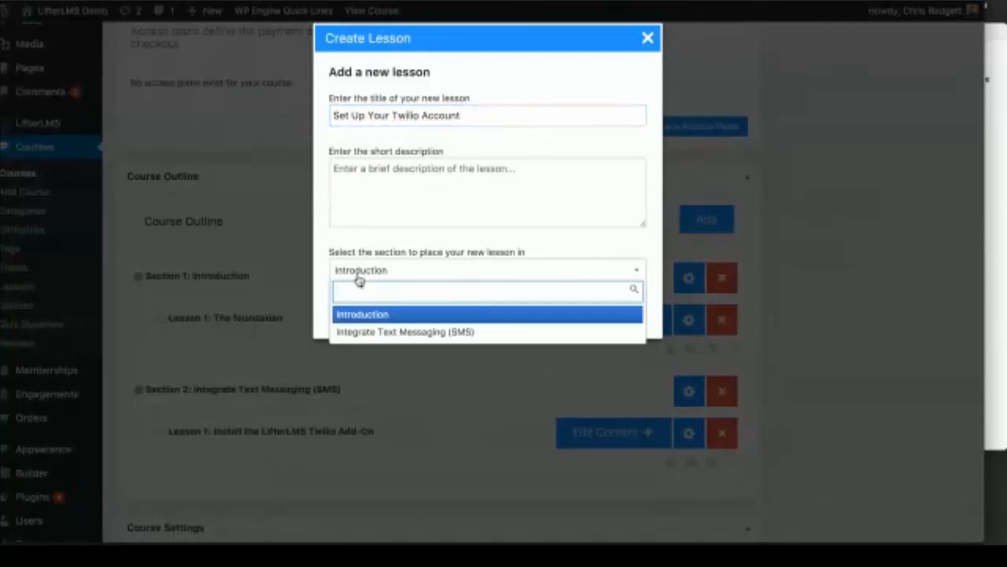
click(359, 331)
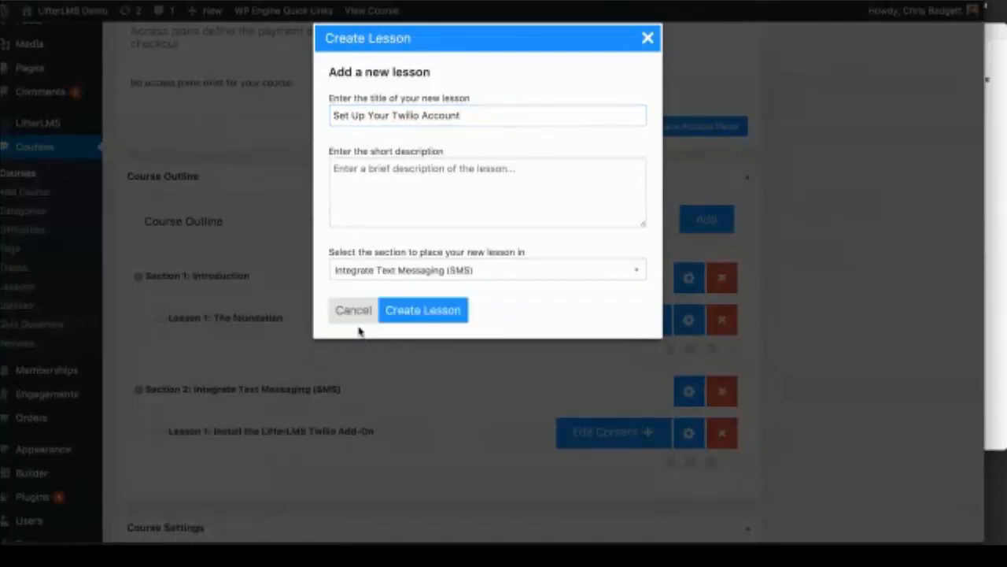
click(461, 312)
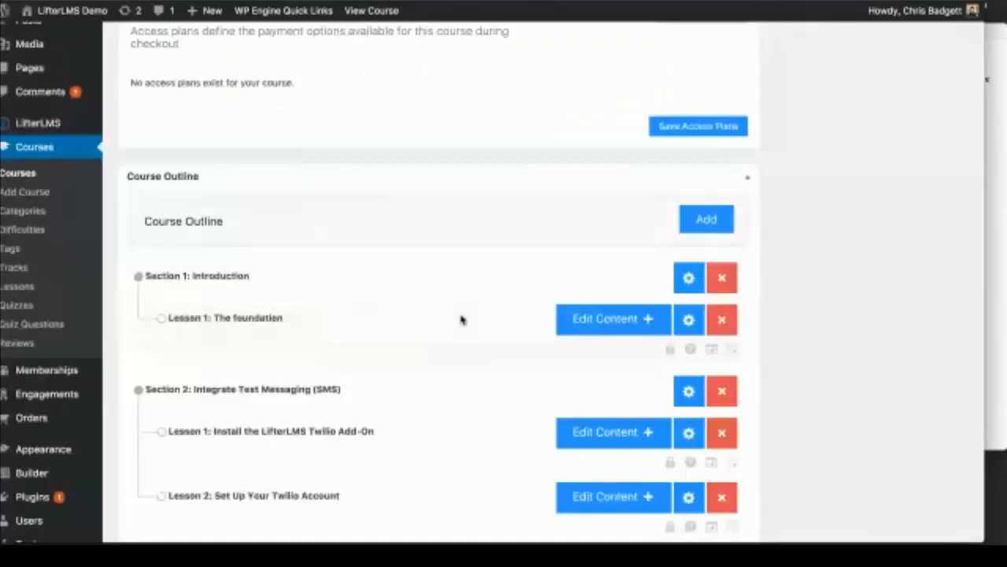
Step: Create lesson 'Configure LifterLMS Twilio Settings' in the Integrate Text Messaging (SMS) section
click(996, 198)
drag(872, 235, 696, 234)
key(ctrl+c)
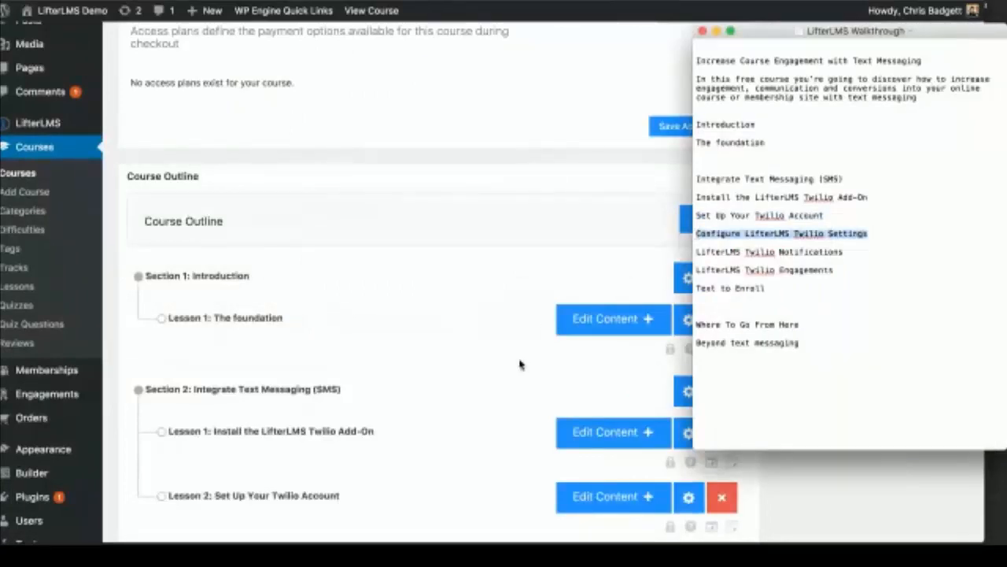
click(520, 364)
scroll(519, 364, down, 2)
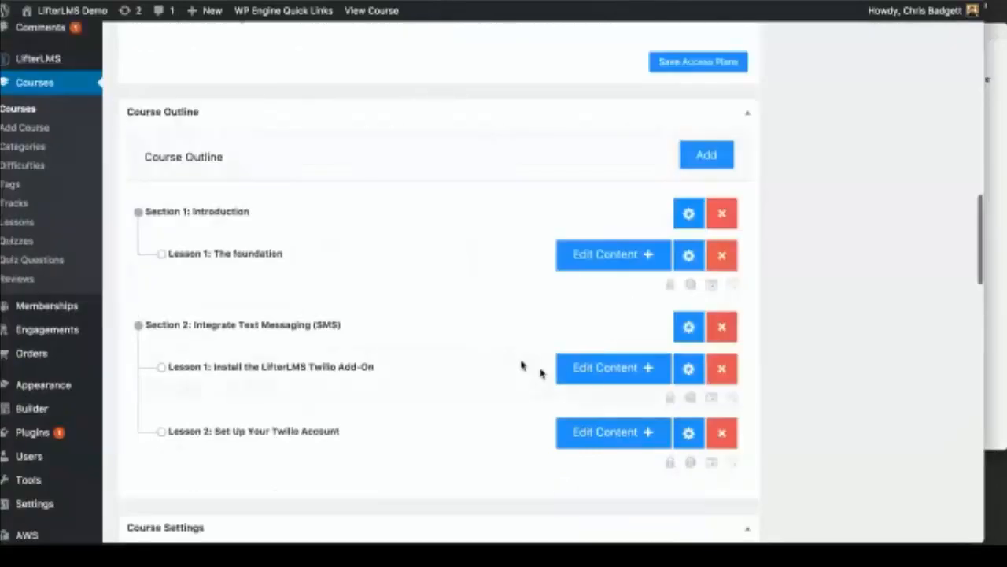
click(706, 154)
click(699, 85)
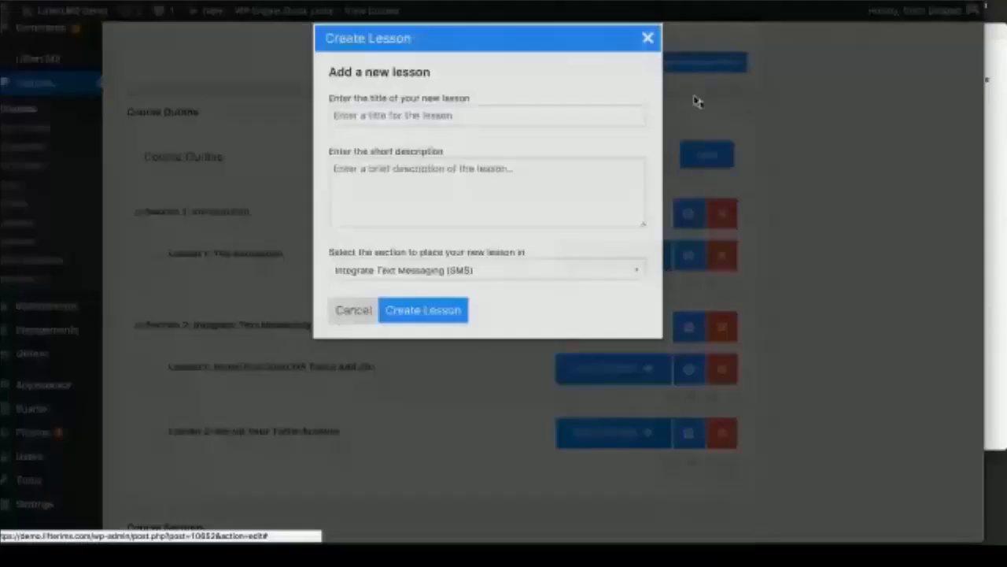
click(373, 115)
key(ctrl+v)
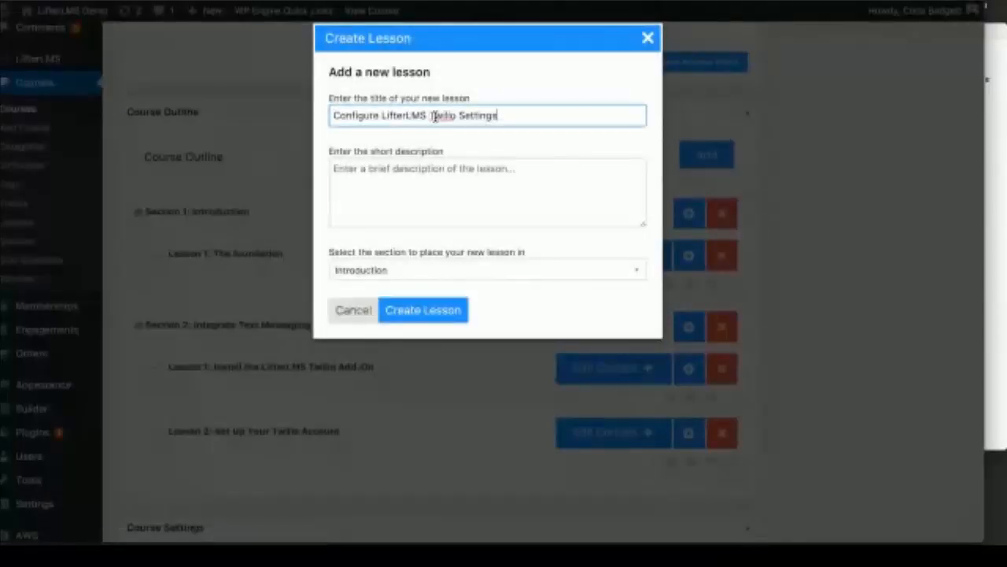
click(401, 271)
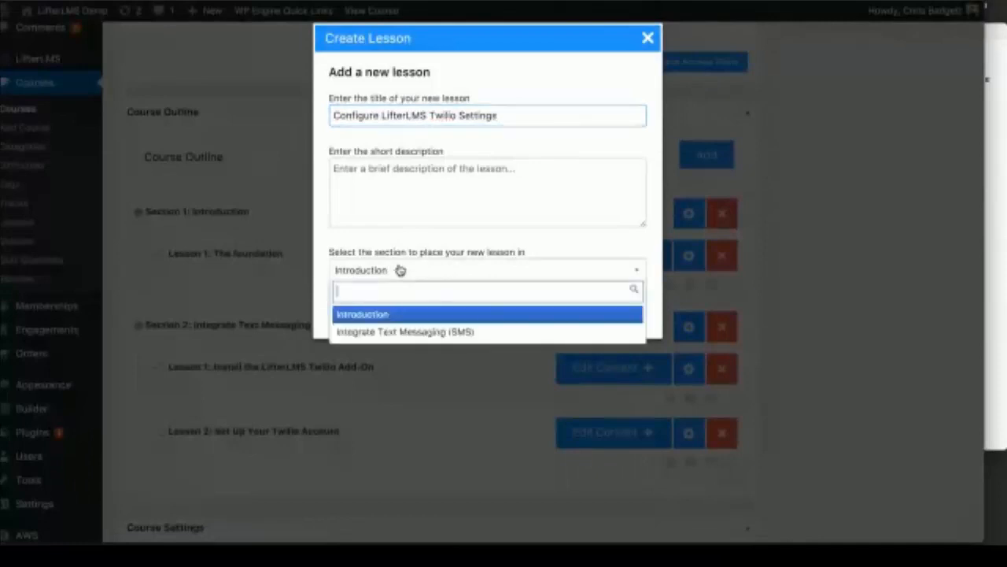
click(399, 331)
click(439, 312)
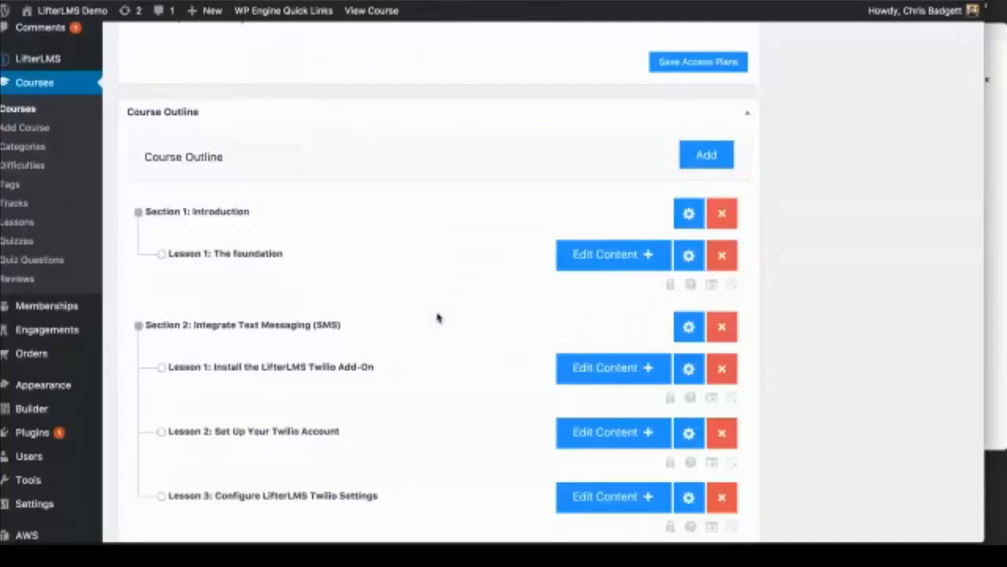
Step: Copy the 'LifterLMS Twilio Notifications' title from the walkthrough notes
drag(391, 336, 411, 429)
scroll(475, 429, down, 3)
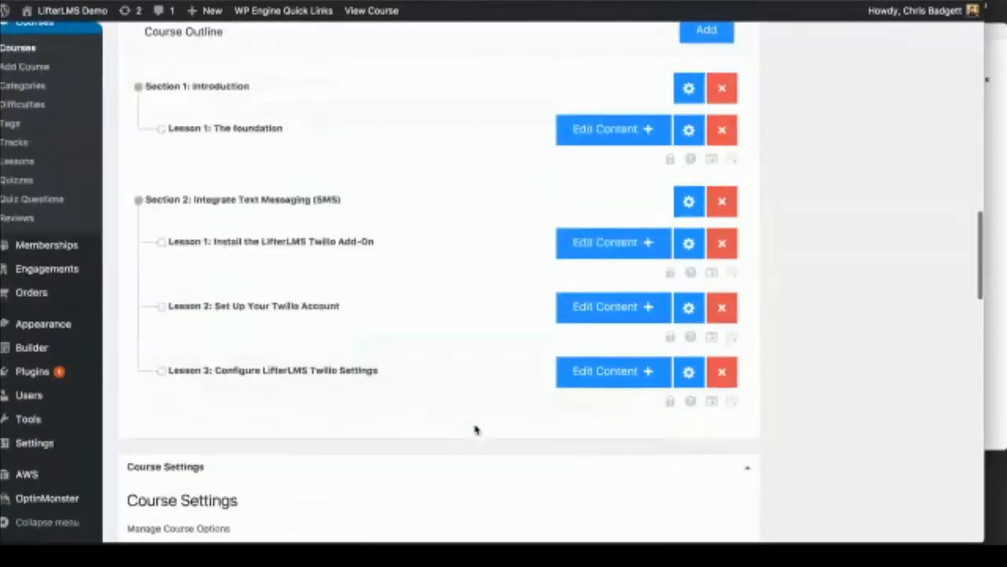
scroll(476, 429, up, 3)
scroll(473, 429, up, 1)
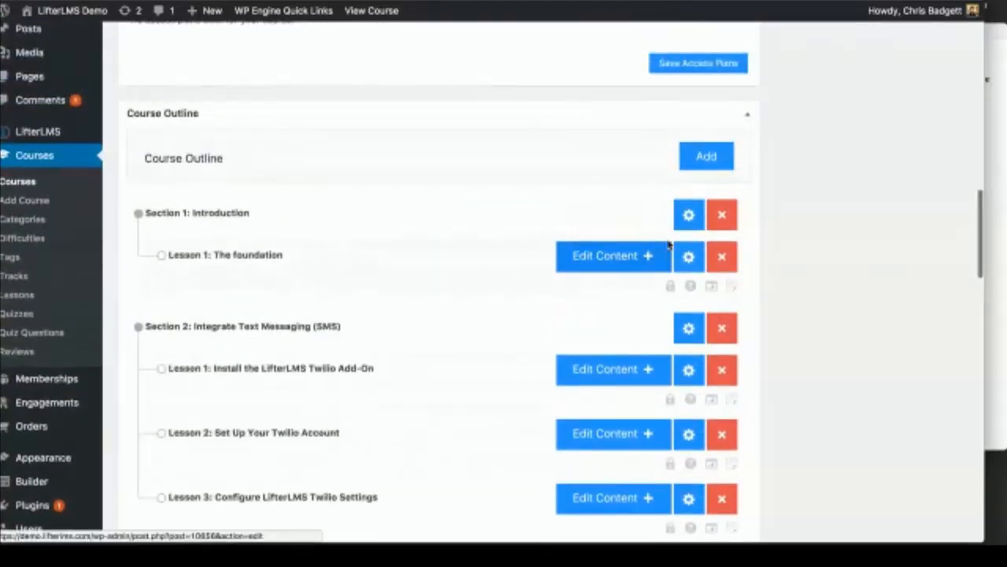
click(712, 159)
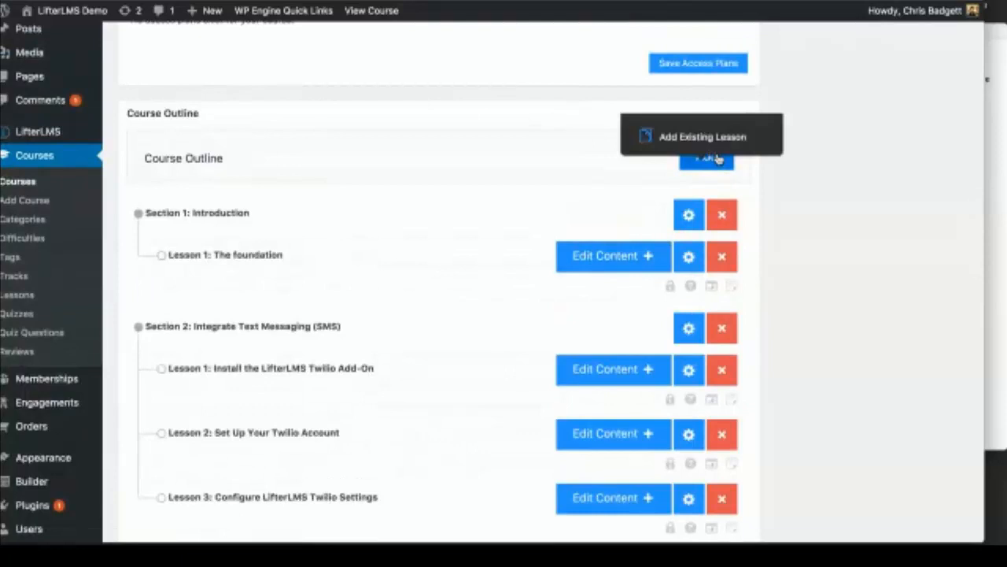
key(super+Tab)
click(857, 250)
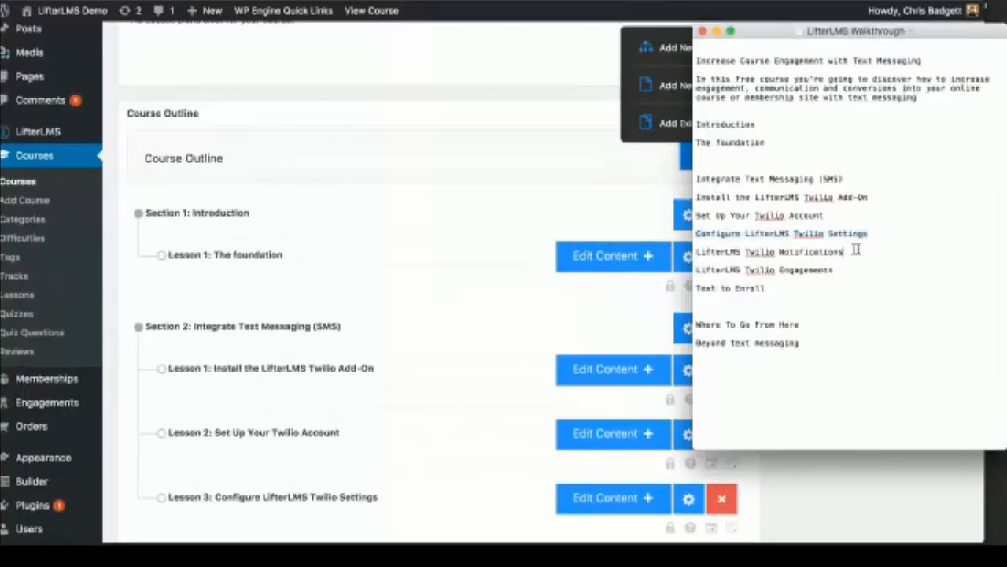
drag(857, 250, 696, 252)
key(super+c)
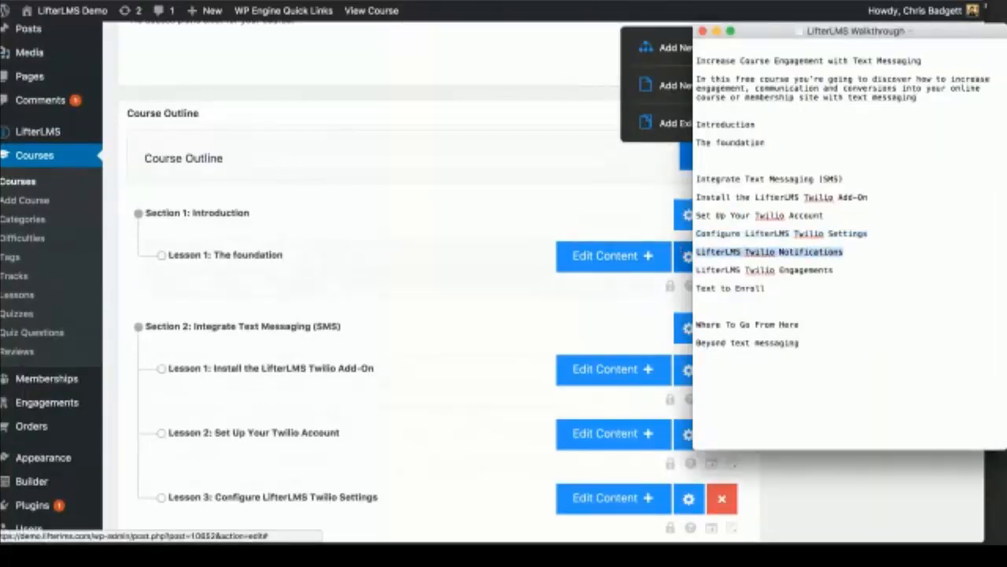
Step: Create lesson 'LifterLMS Twilio Notifications' in the Integrate Text Messaging (SMS) section
click(518, 184)
scroll(543, 237, down, 5)
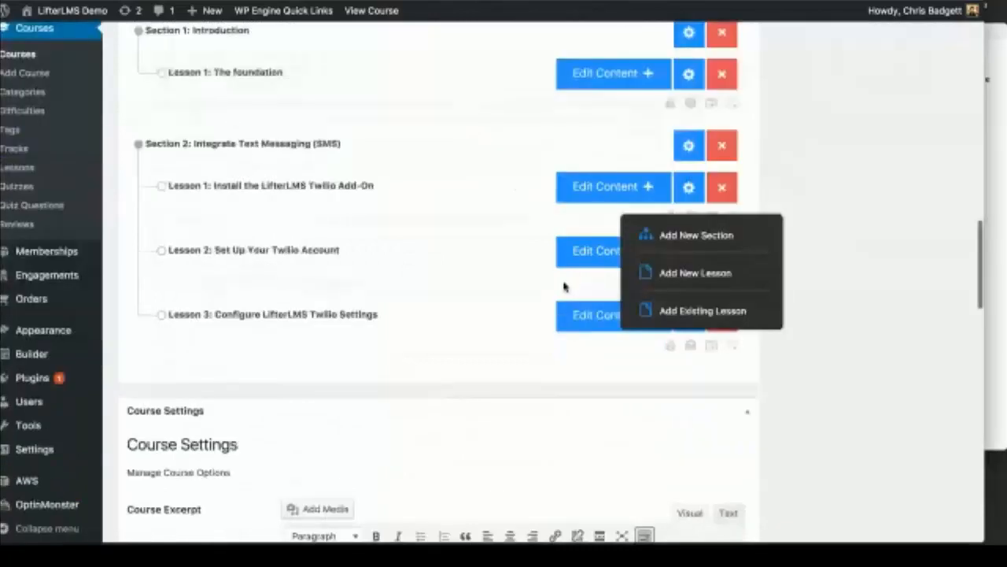
scroll(564, 287, up, 5)
click(677, 276)
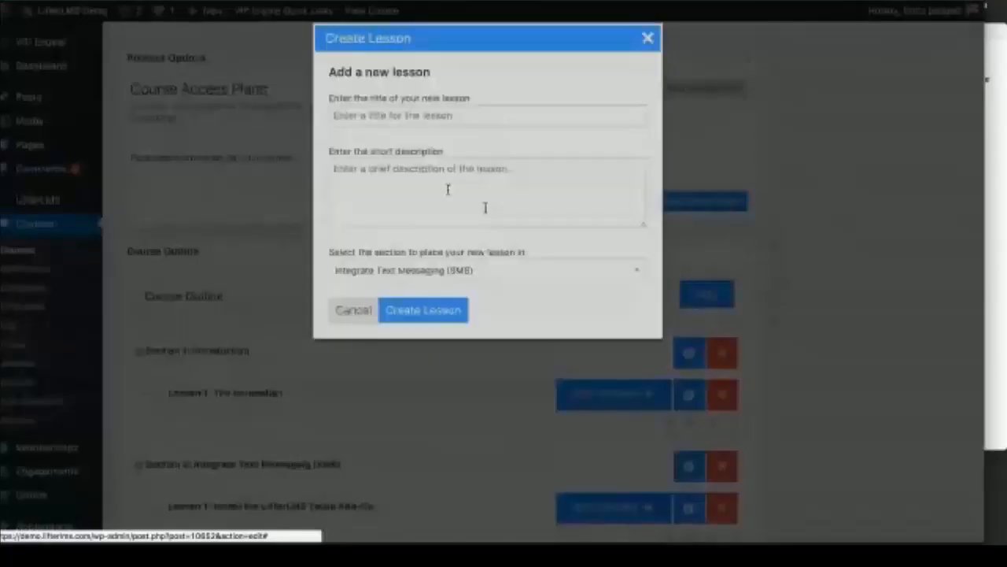
click(340, 116)
key(super+v)
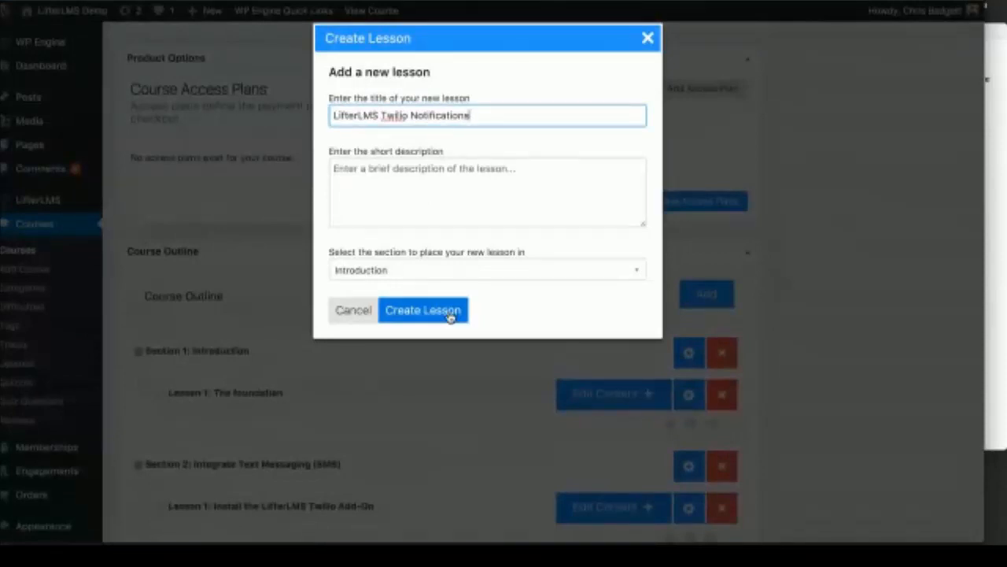
click(431, 275)
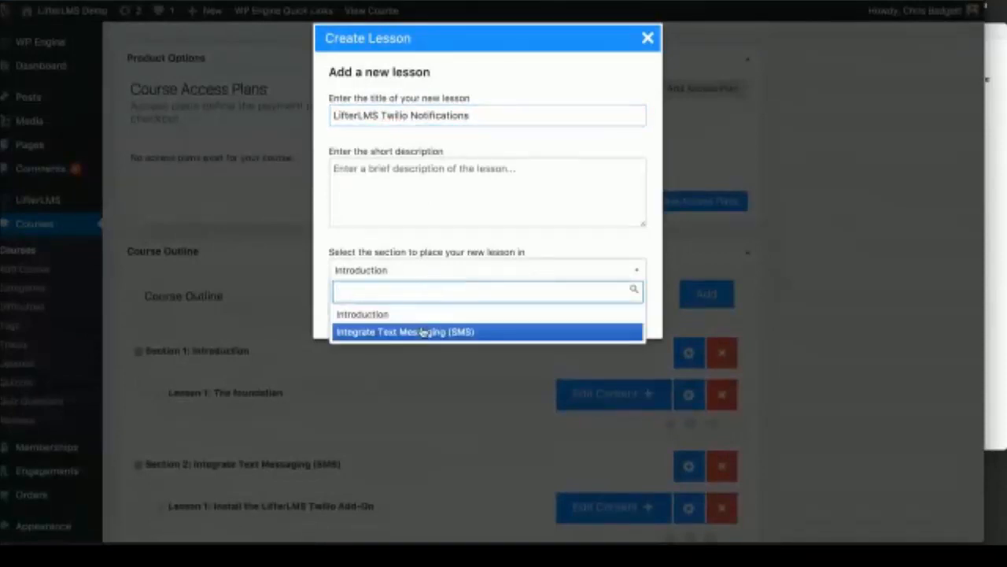
click(423, 331)
click(421, 315)
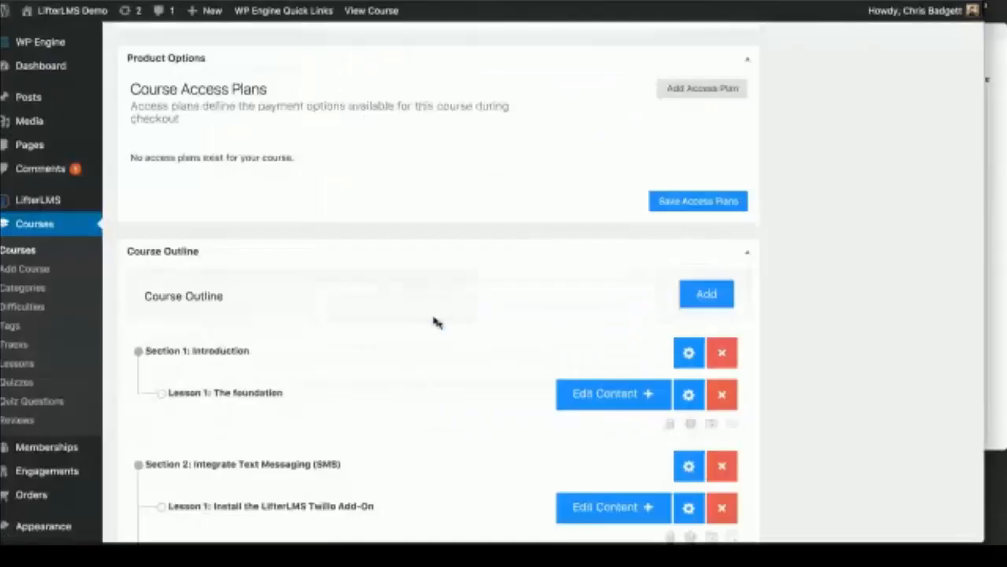
Step: Create lesson 'LifterLMS Twilio Engagements' in the Integrate Text Messaging (SMS) section
scroll(605, 407, down, 4)
scroll(605, 407, up, 3)
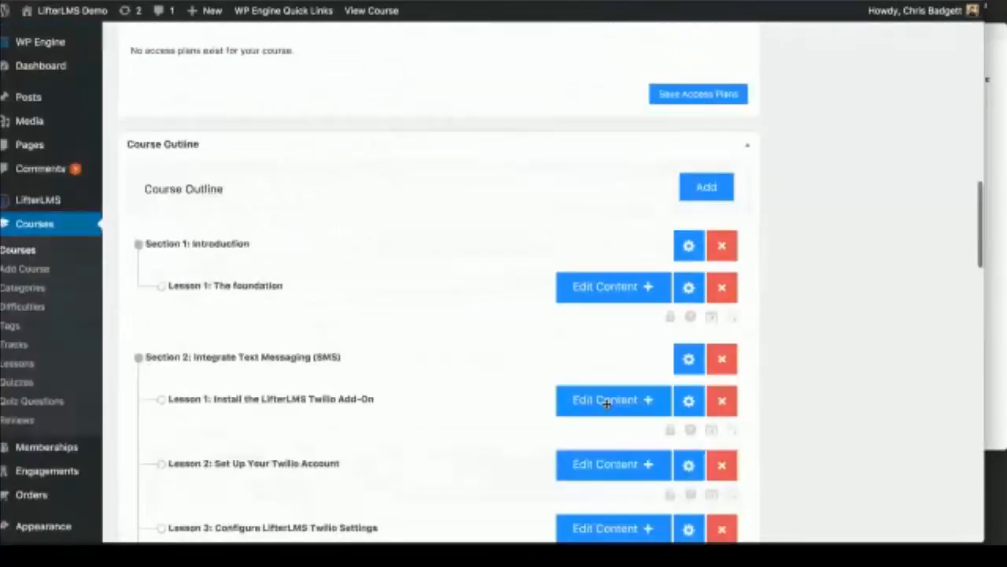
click(697, 186)
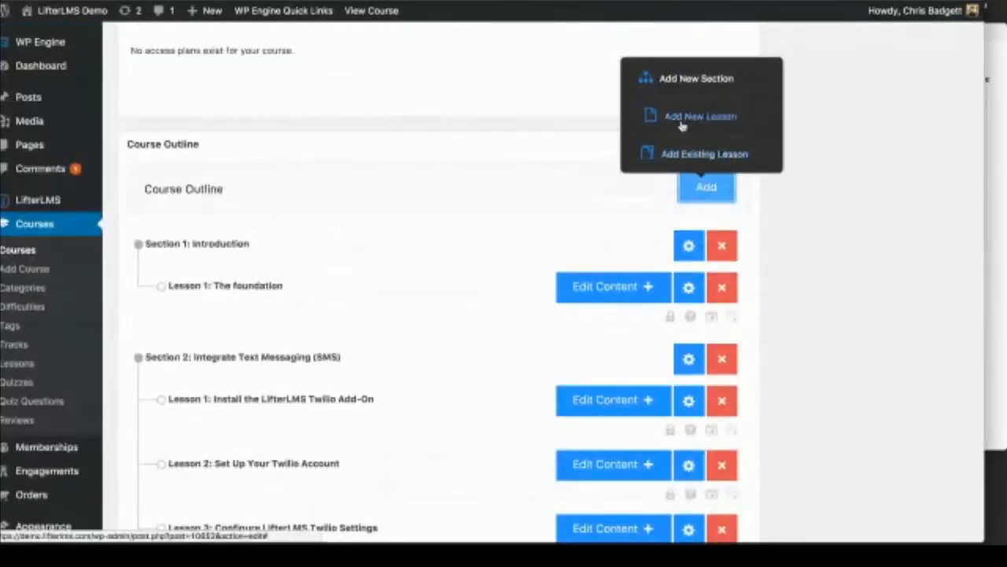
click(993, 162)
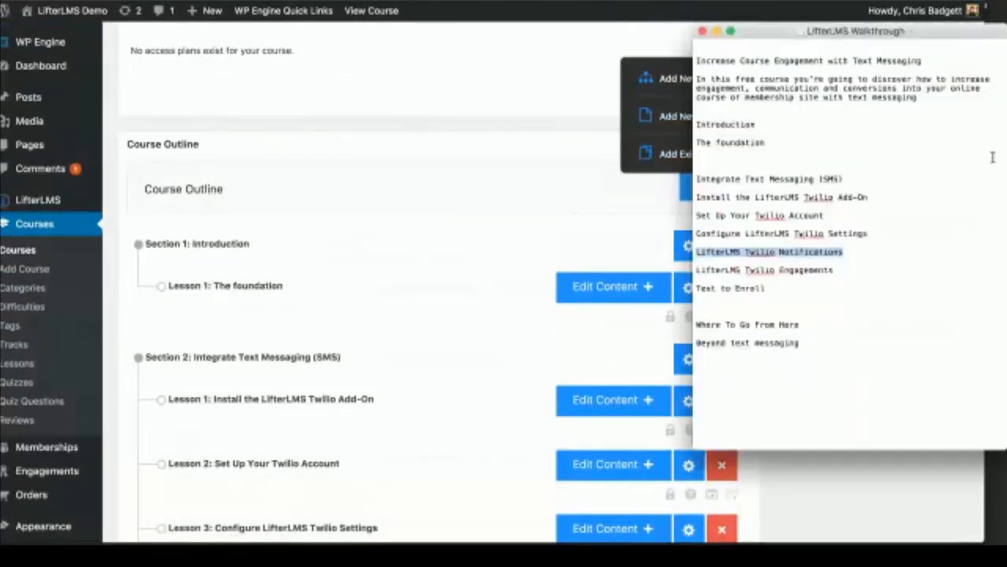
drag(833, 270, 662, 269)
key(ctrl+c)
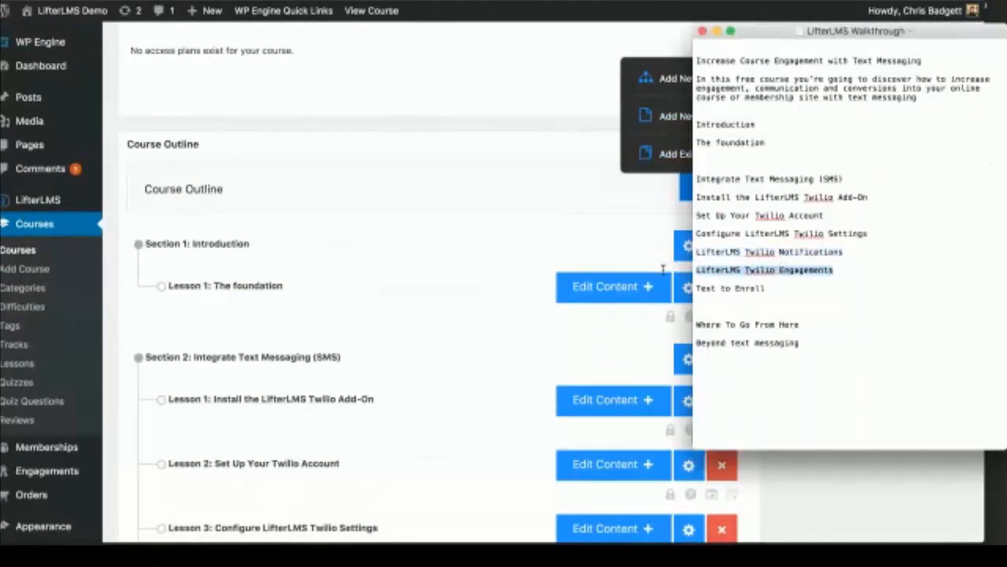
click(473, 267)
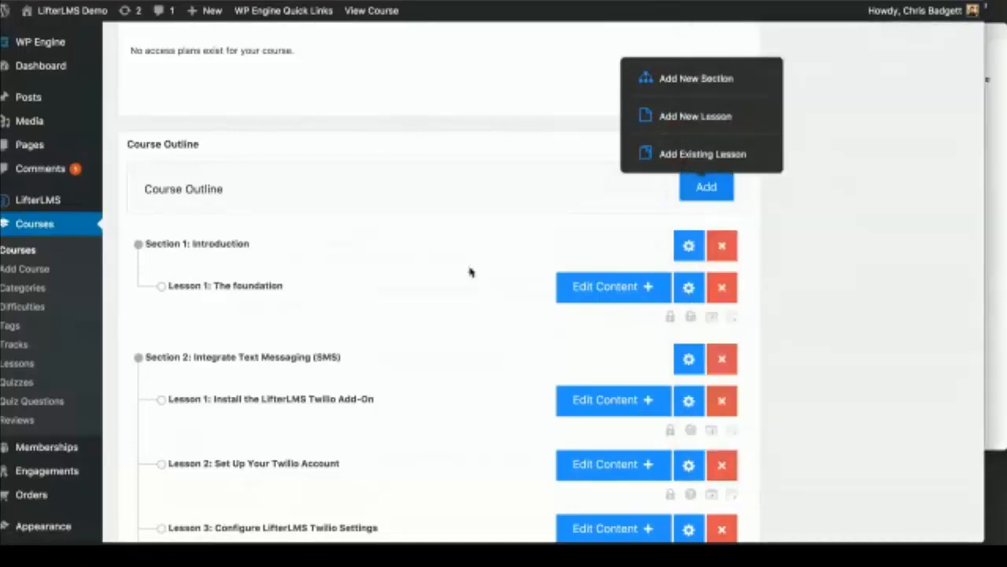
click(676, 118)
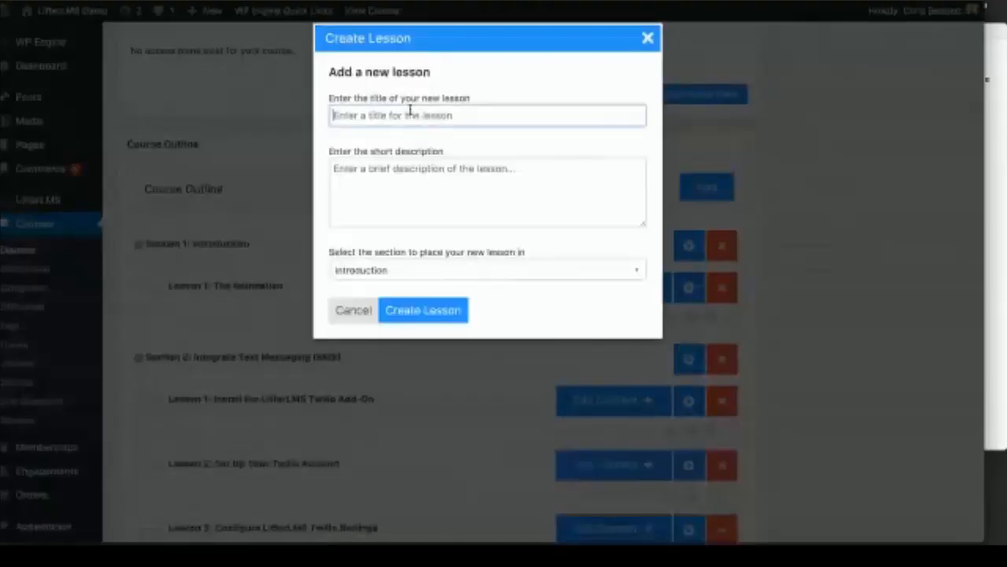
key(ctrl+v)
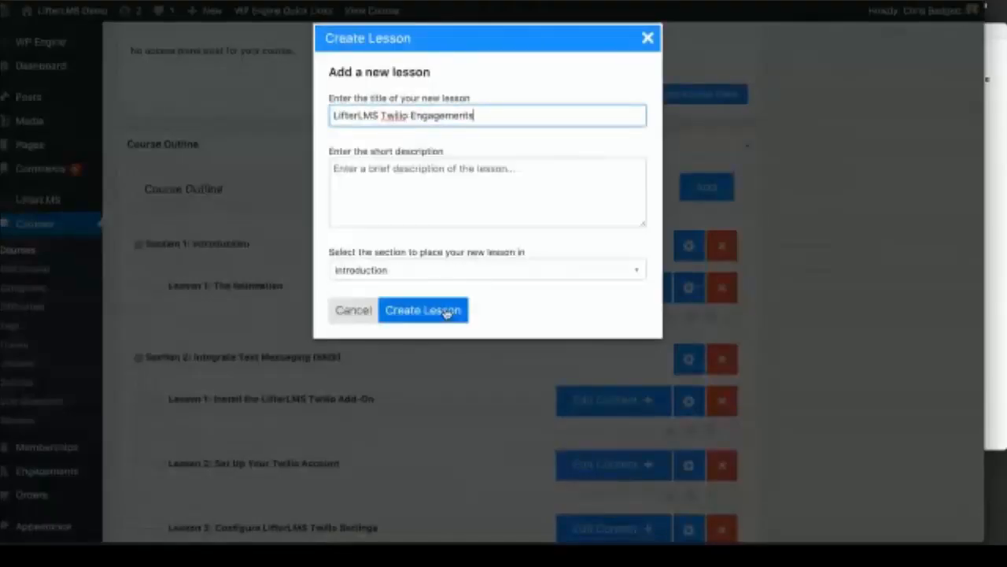
click(416, 270)
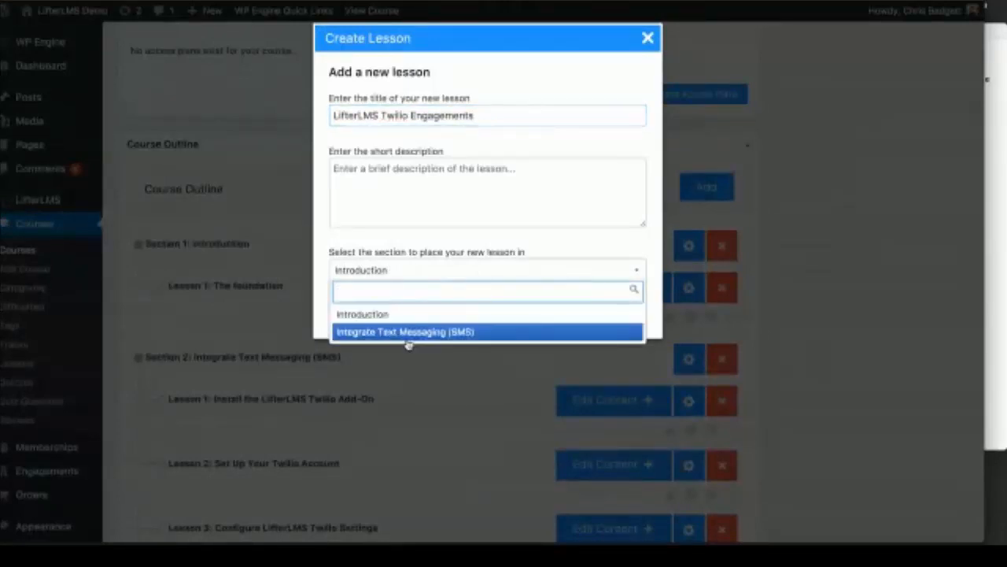
click(409, 331)
click(421, 318)
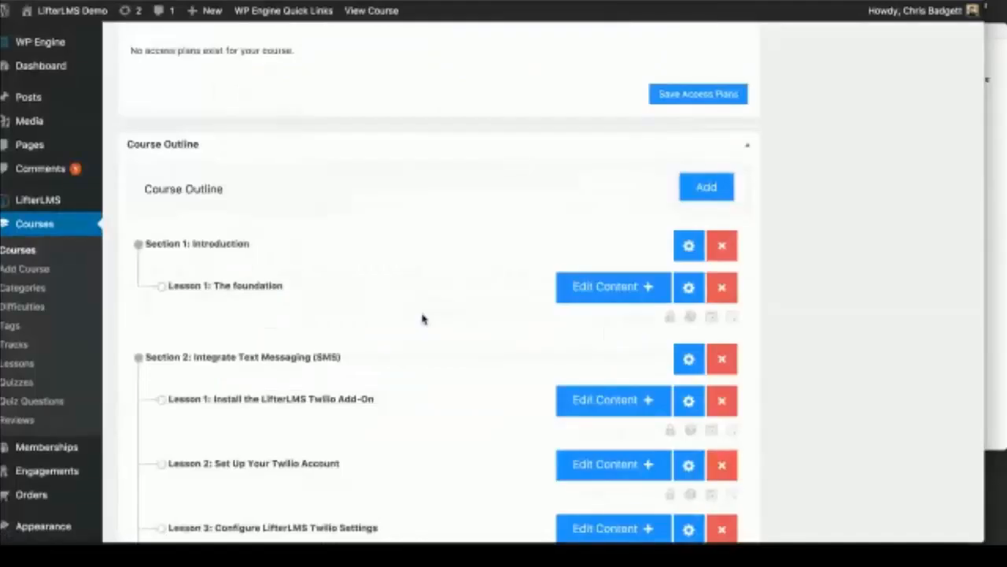
Step: Create a new lesson titled 'Text to Enroll'
scroll(421, 318, down, 5)
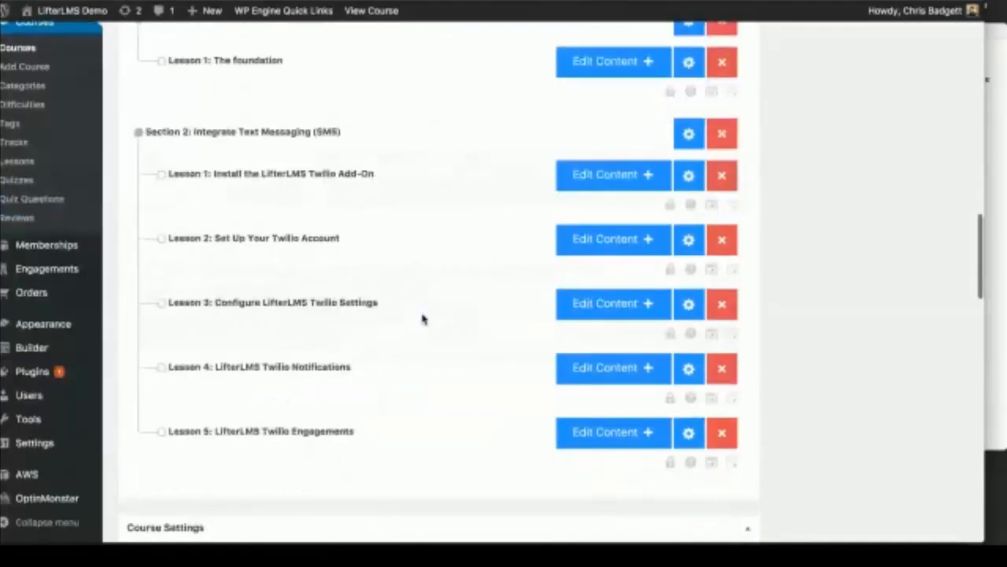
click(995, 275)
triple_click(787, 288)
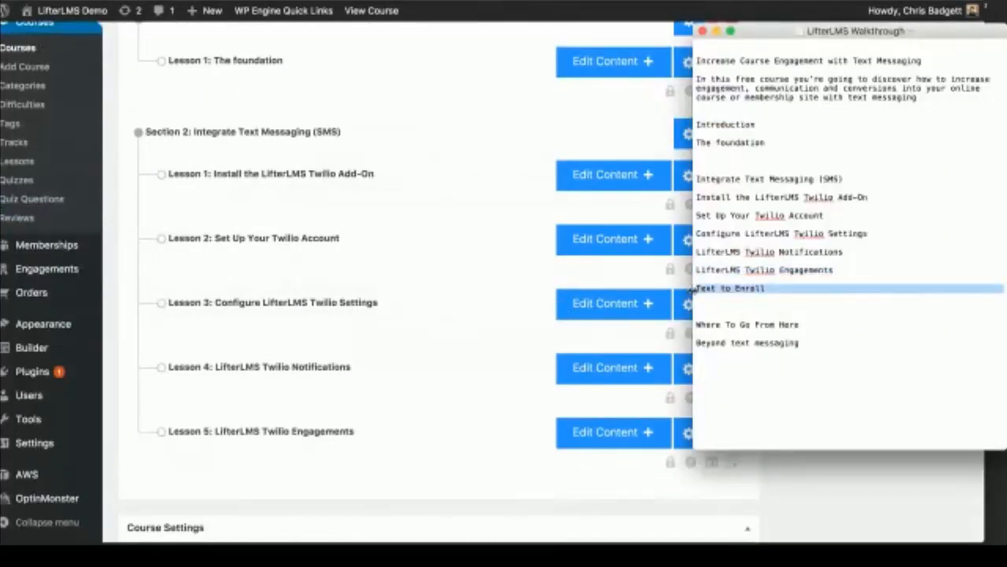
click(535, 287)
scroll(536, 289, up, 9)
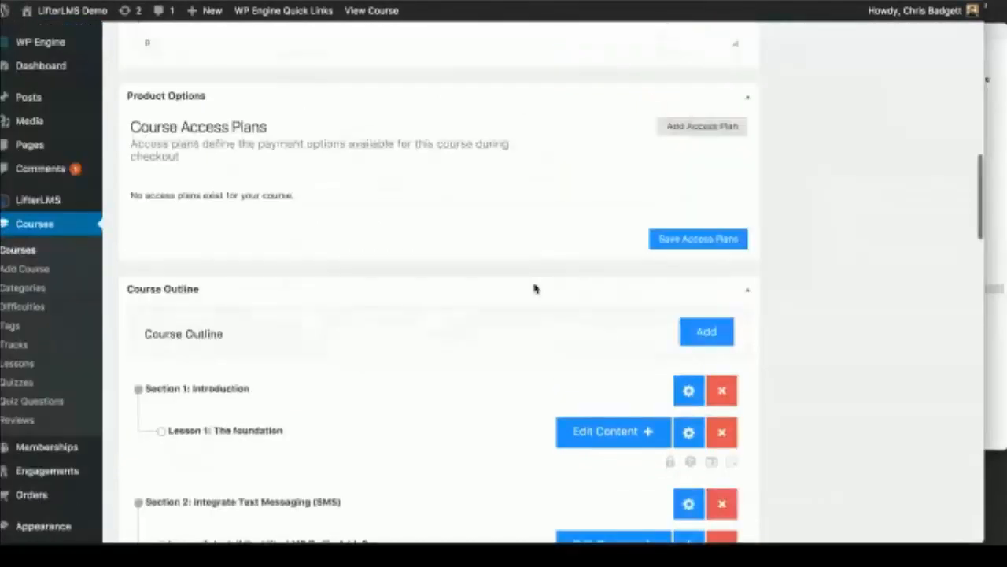
scroll(654, 210, down, 1)
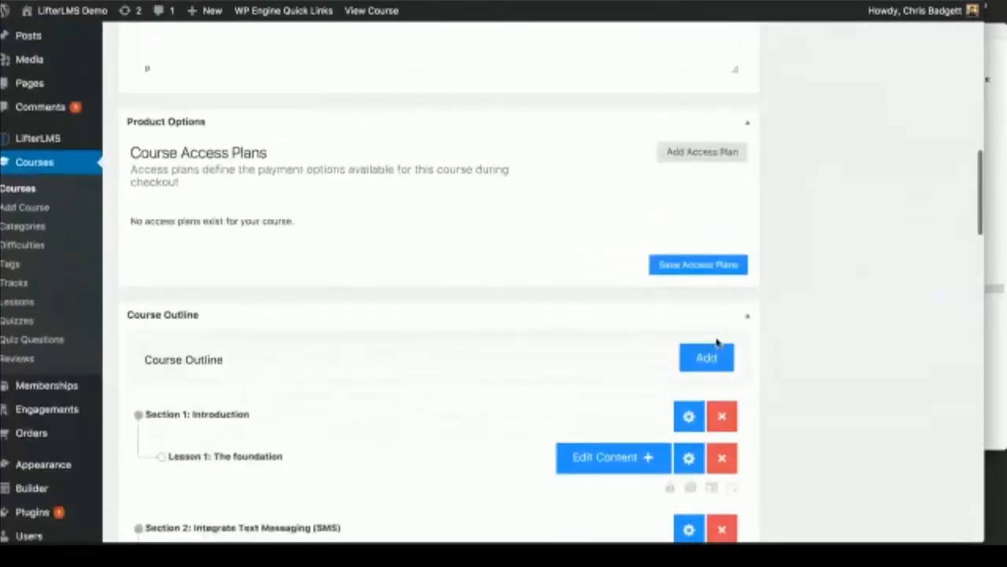
click(717, 372)
click(677, 285)
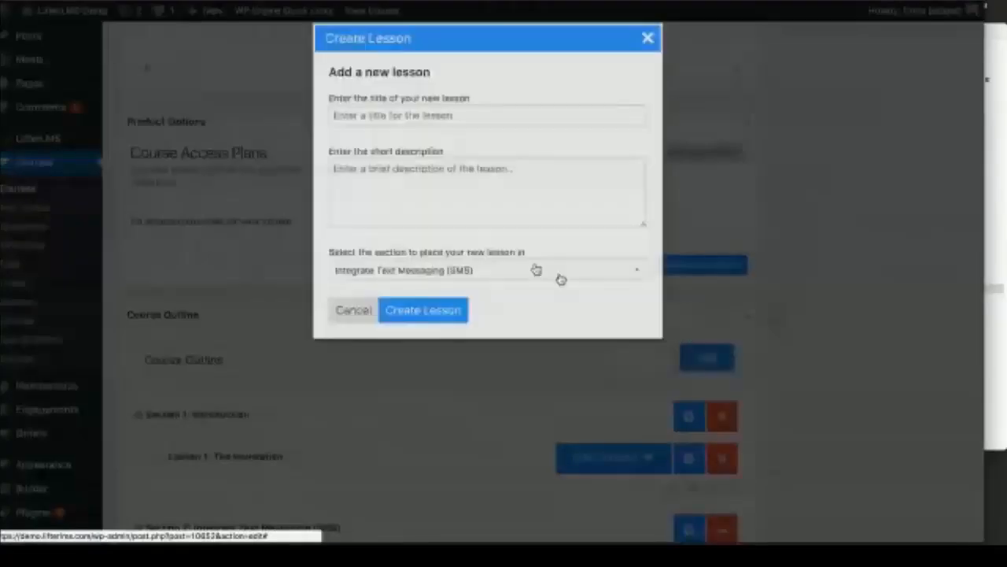
click(378, 111)
text(Text to Enroll)
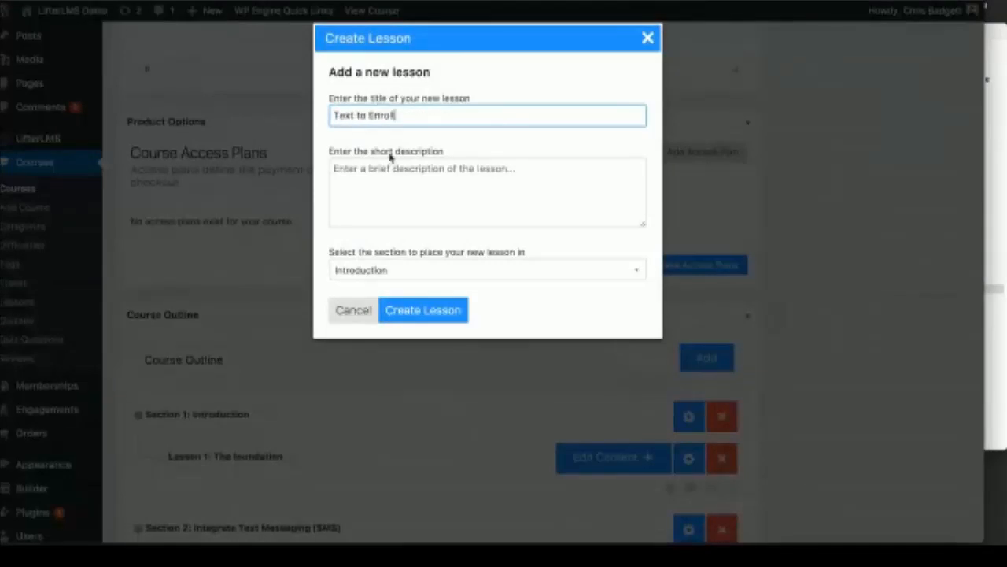
click(442, 312)
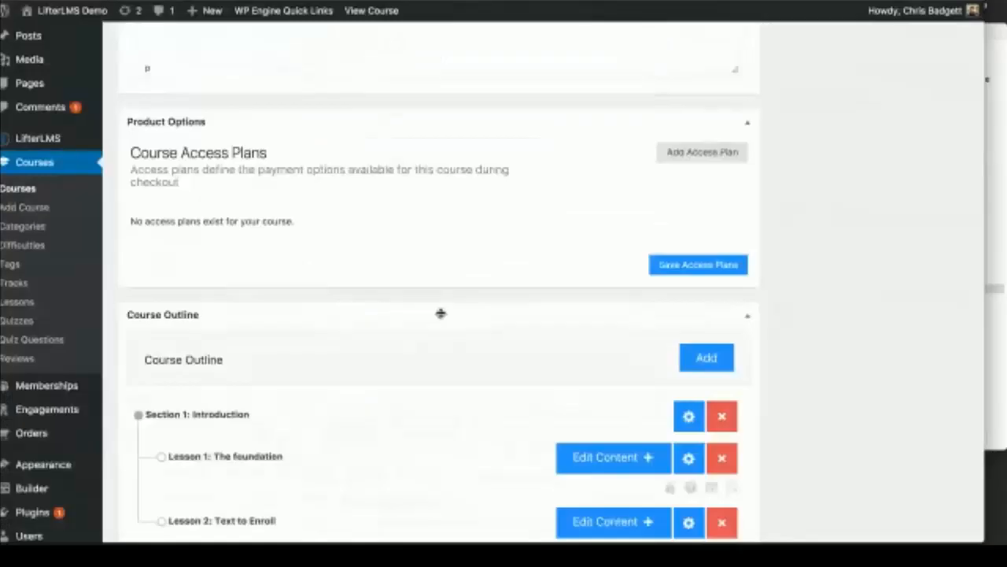
Step: Drag 'Text to Enroll' into Section 2 of the course outline
scroll(441, 313, down, 5)
drag(364, 359, 366, 420)
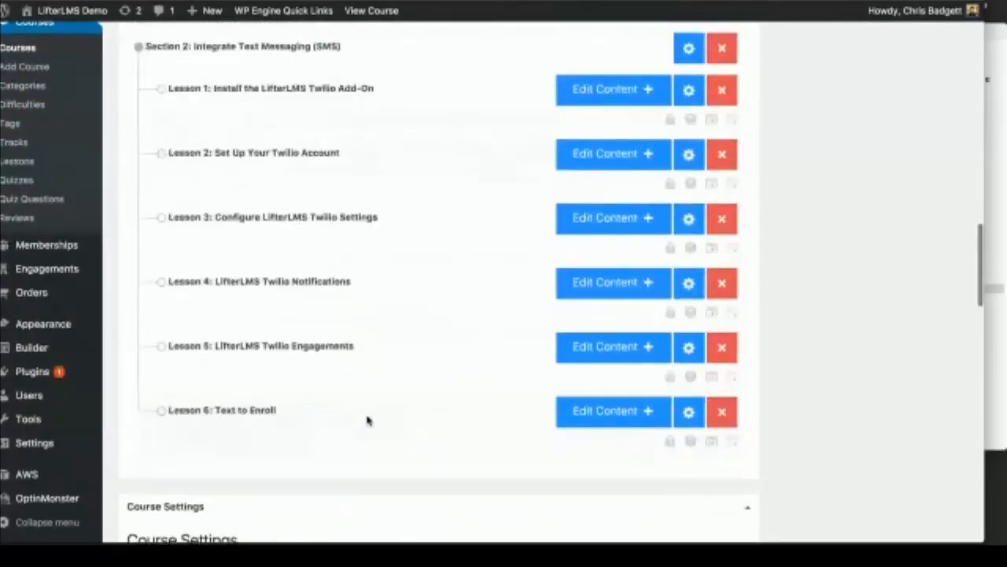
scroll(499, 326, up, 5)
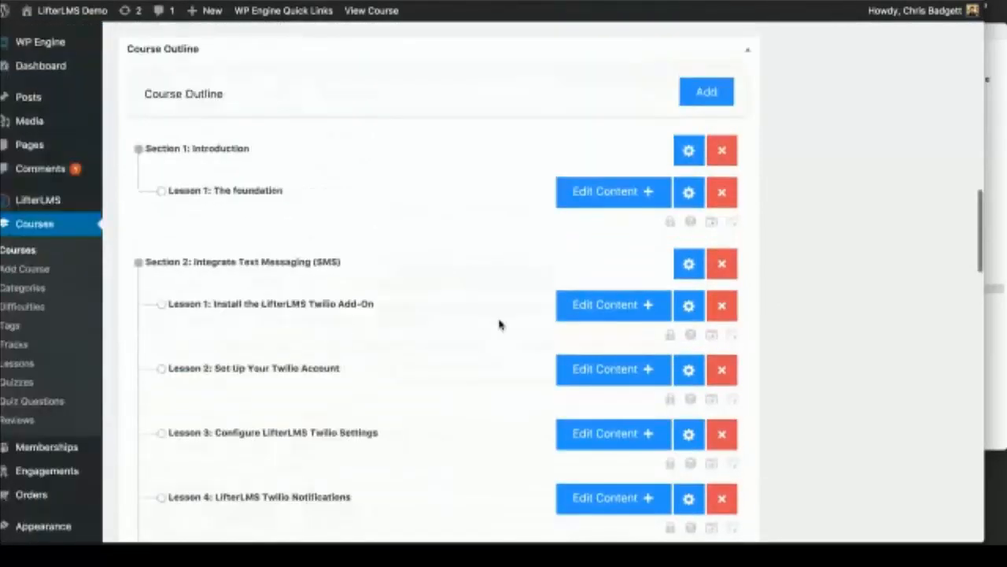
scroll(499, 326, up, 15)
scroll(839, 175, down, 3)
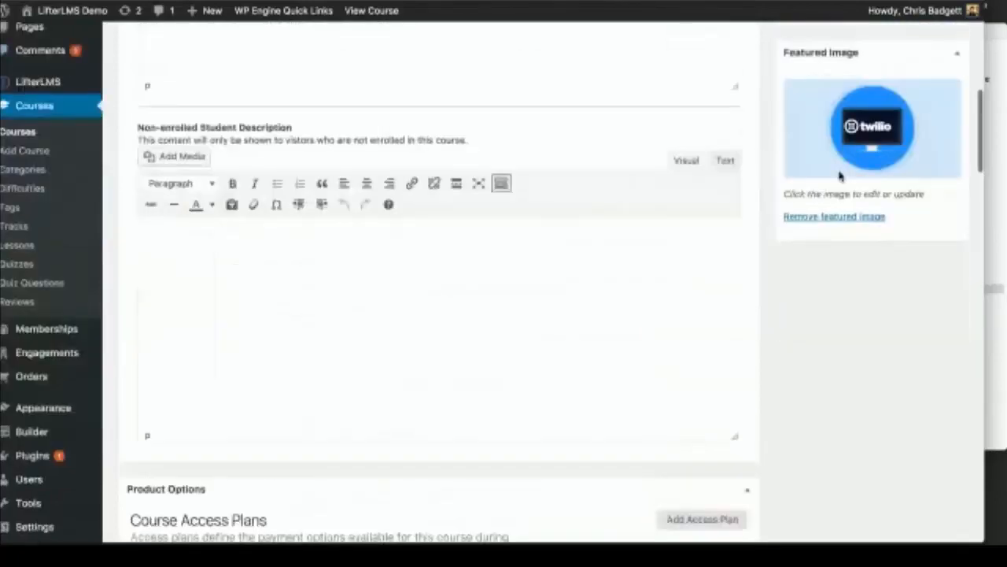
scroll(839, 174, down, 10)
Step: Add a new section titled 'Where To Go From Here' to the course outline
click(726, 232)
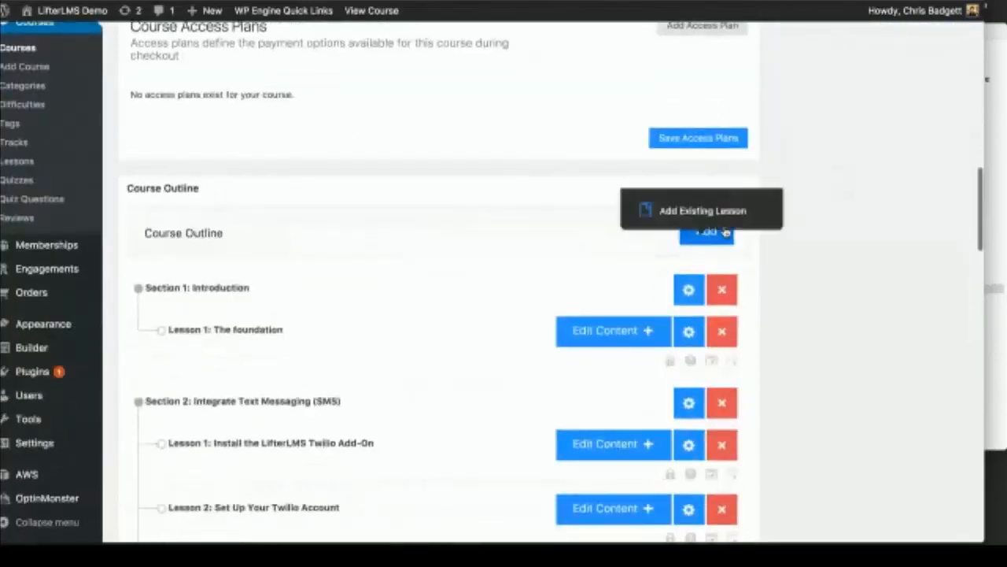
click(704, 119)
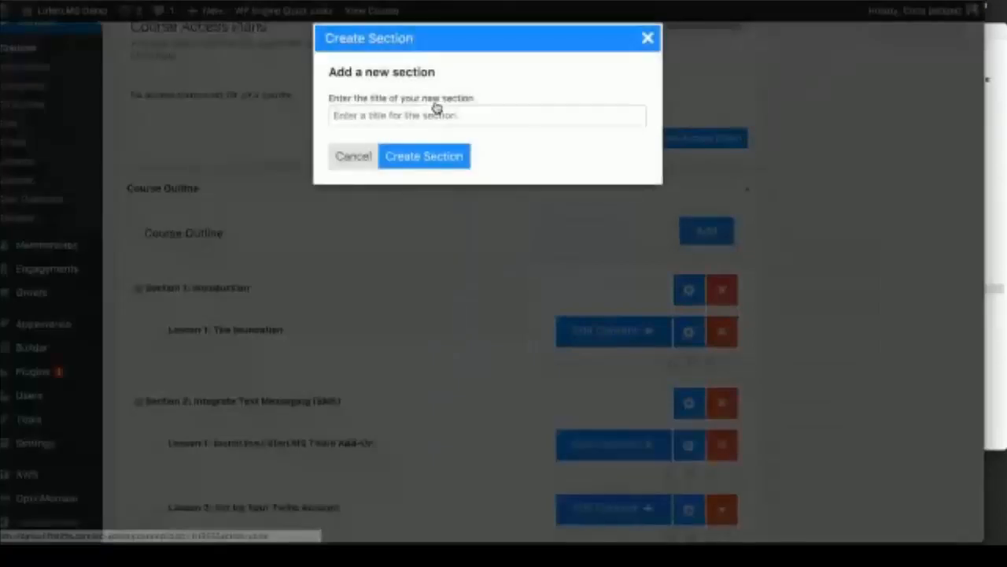
click(997, 195)
drag(799, 324, 696, 325)
key(ctrl+c)
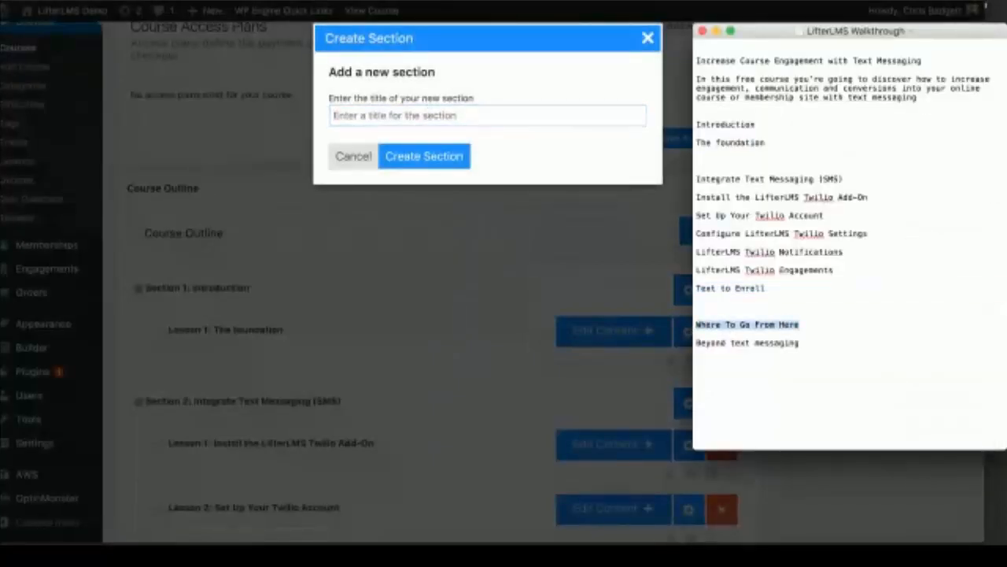
click(365, 116)
key(ctrl+v)
click(424, 158)
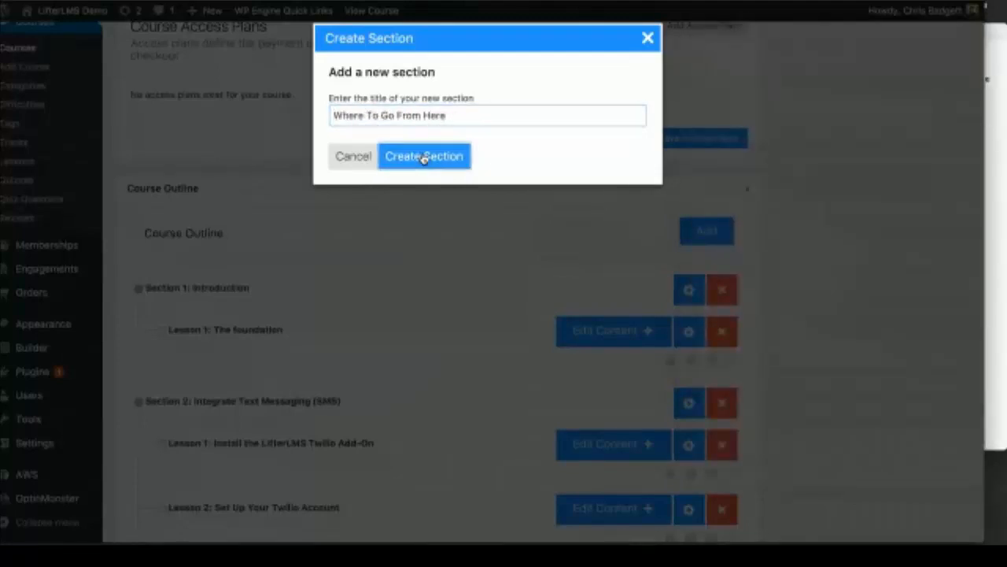
scroll(483, 265, down, 6)
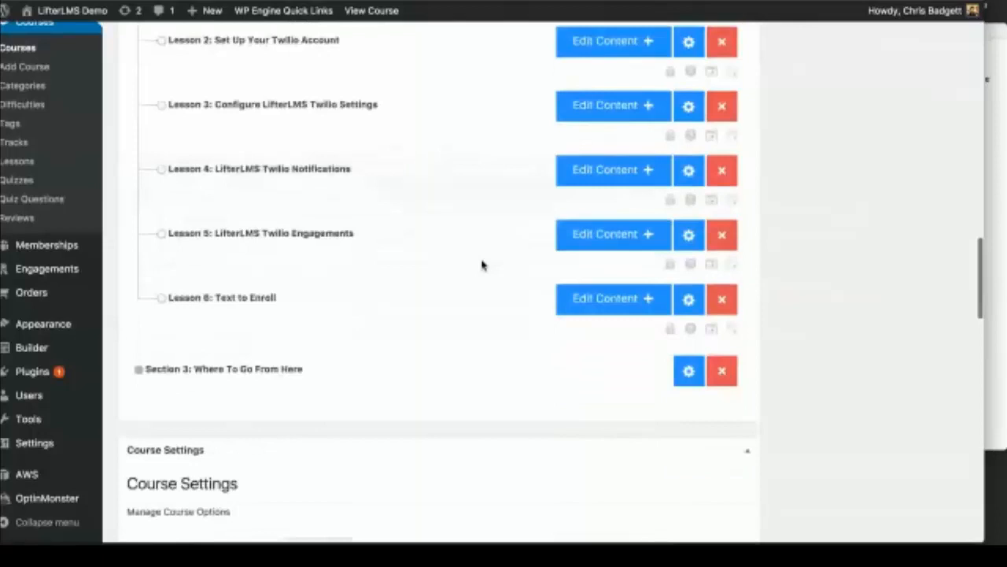
scroll(482, 265, up, 4)
Step: Create lesson 'Beyond text messaging' in the Where To Go From Here section
click(993, 73)
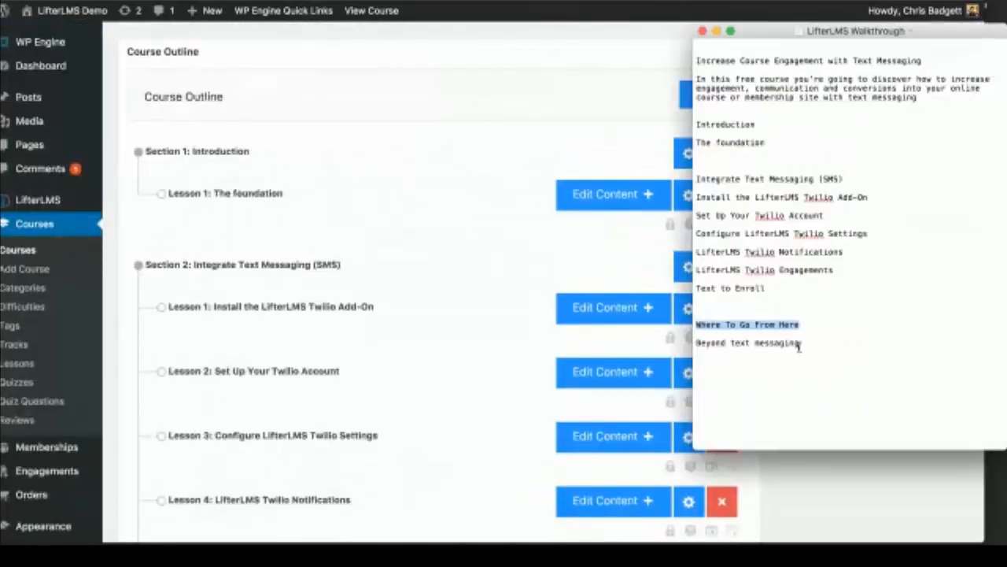
drag(802, 344, 696, 344)
key(super+c)
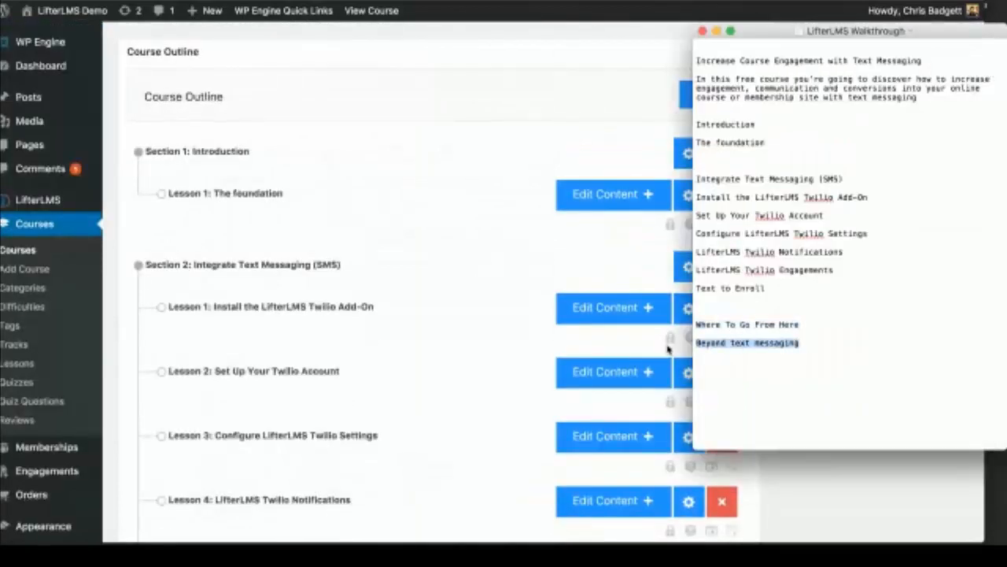
click(473, 450)
scroll(473, 450, down, 5)
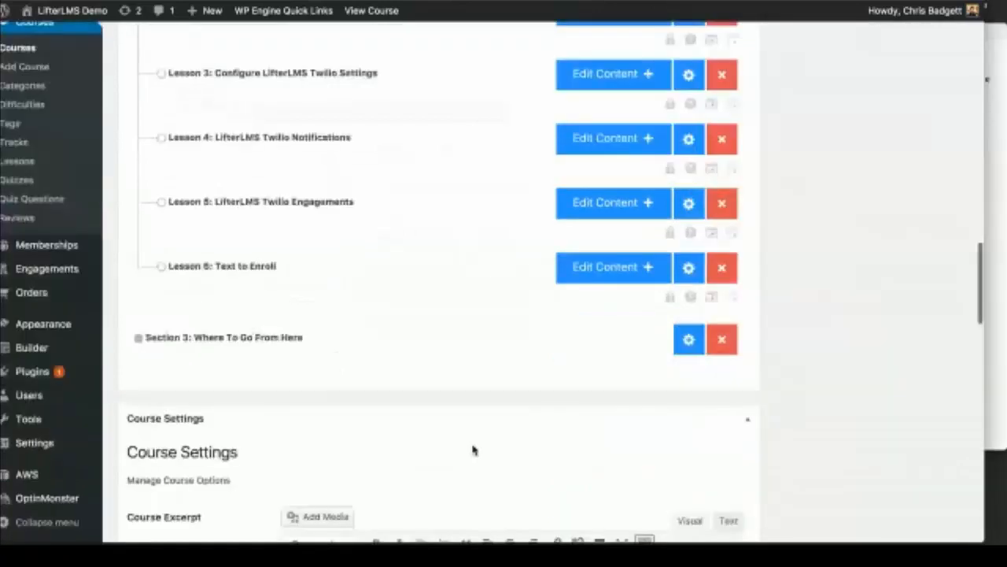
scroll(710, 301, up, 6)
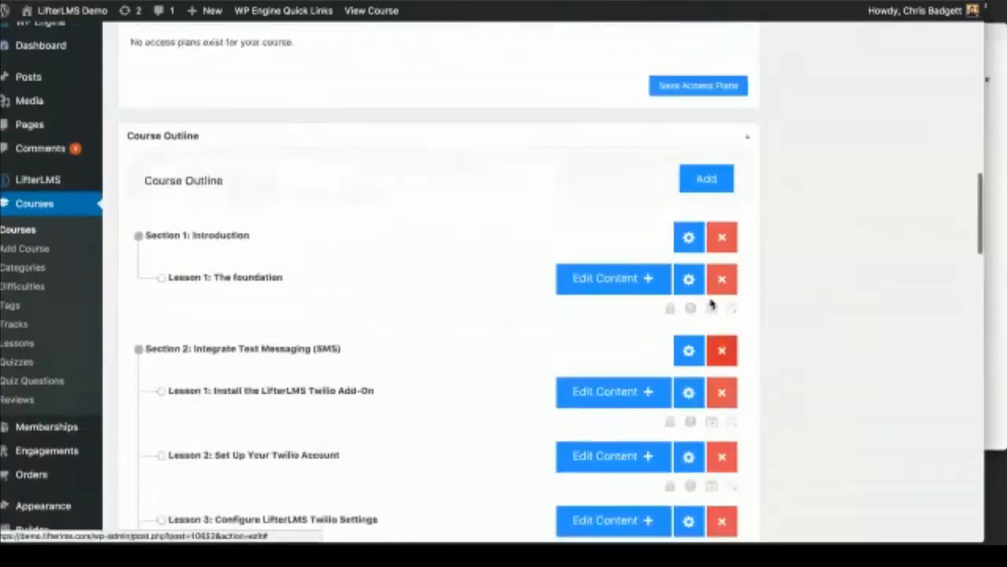
click(708, 175)
click(703, 108)
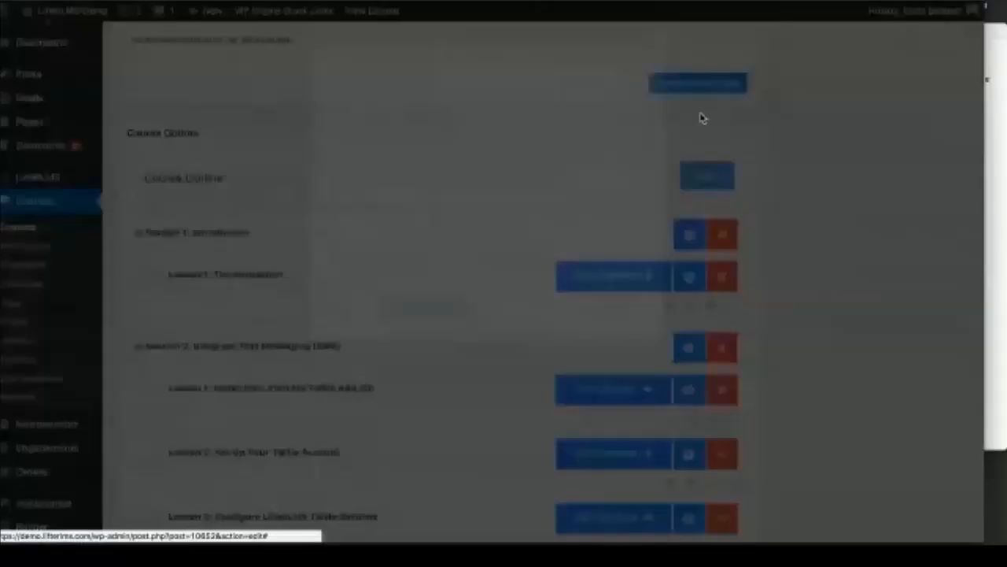
click(514, 267)
click(420, 349)
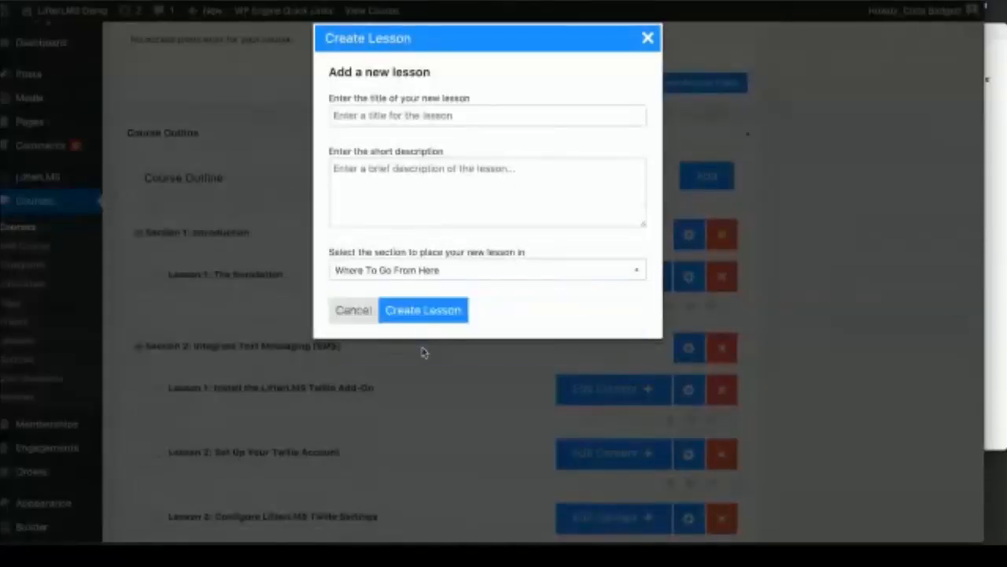
click(377, 114)
key(super+v)
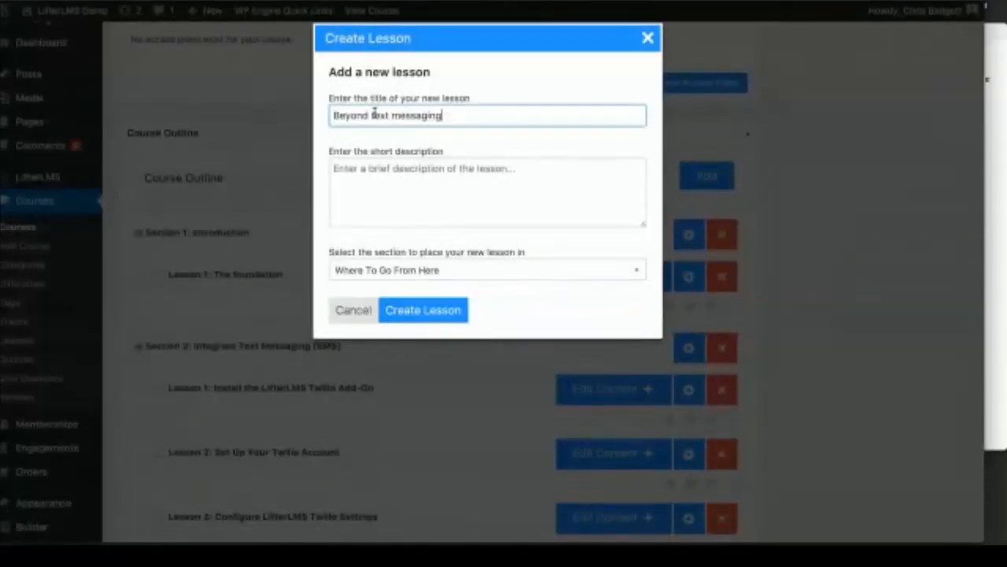
click(426, 310)
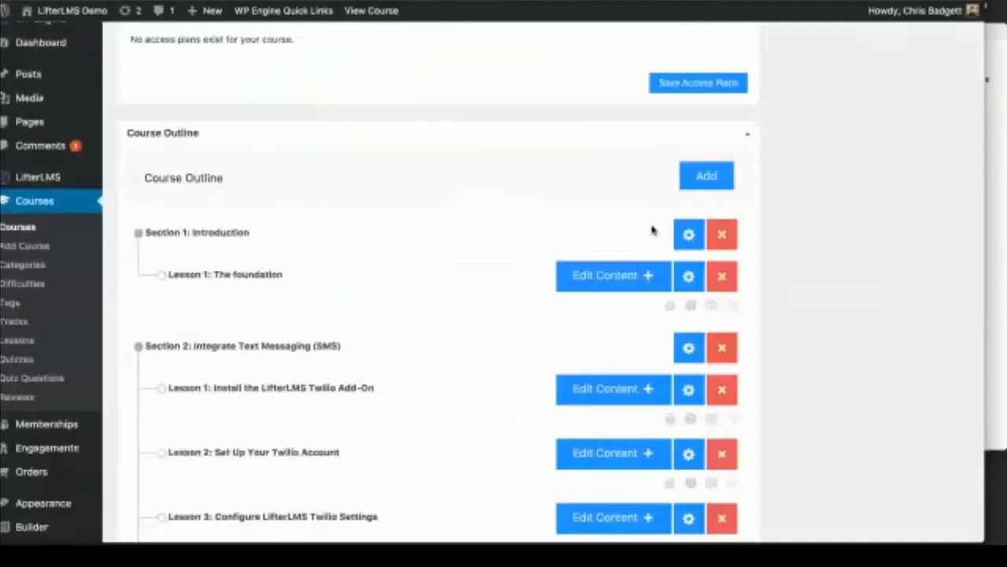
scroll(651, 230, up, 15)
Step: Update the course to save the outline changes
scroll(911, 181, up, 10)
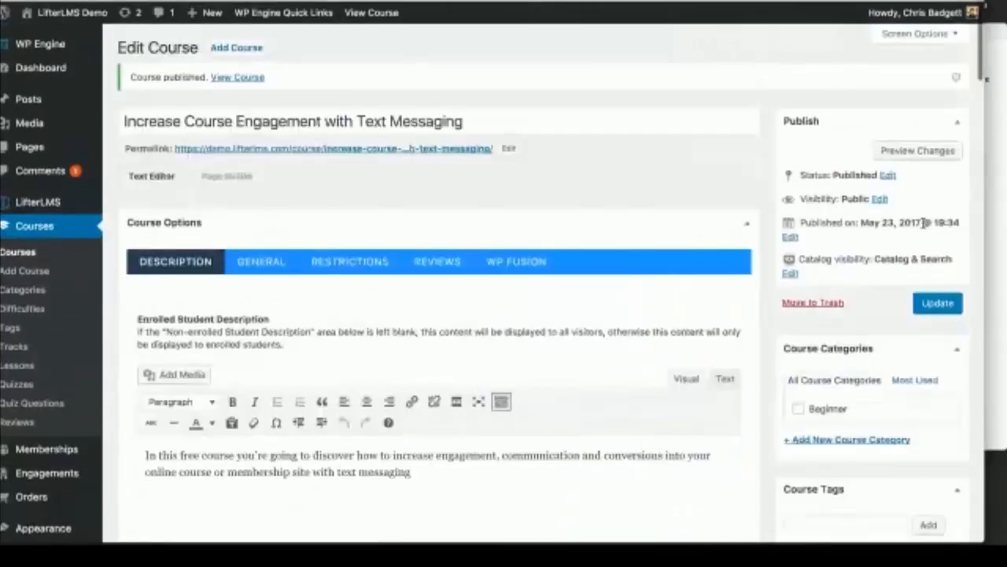
click(931, 309)
mouse_move(103, 9)
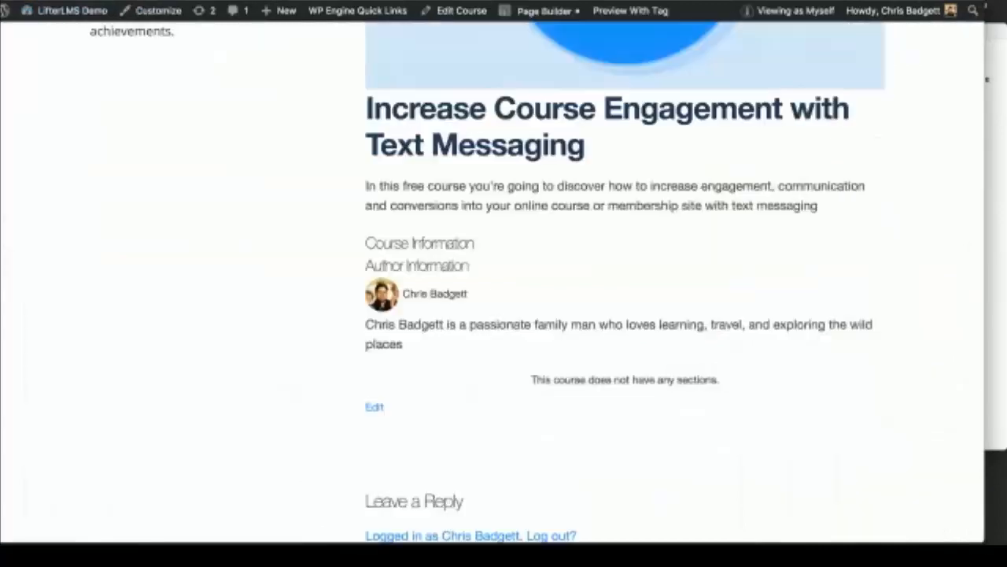
scroll(315, 149, up, 10)
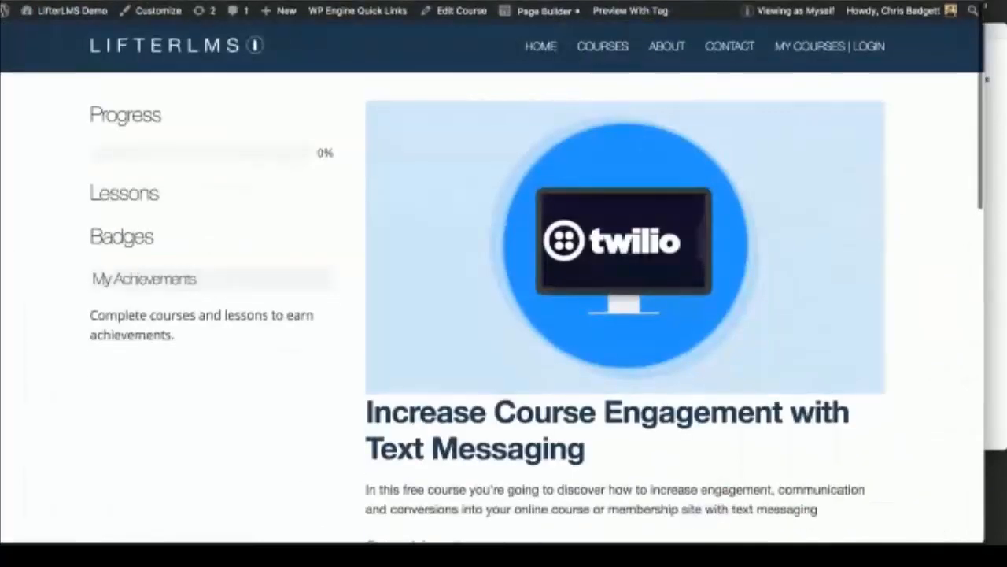
Step: Scroll through the front-end course page to check the lesson list
key(super+f)
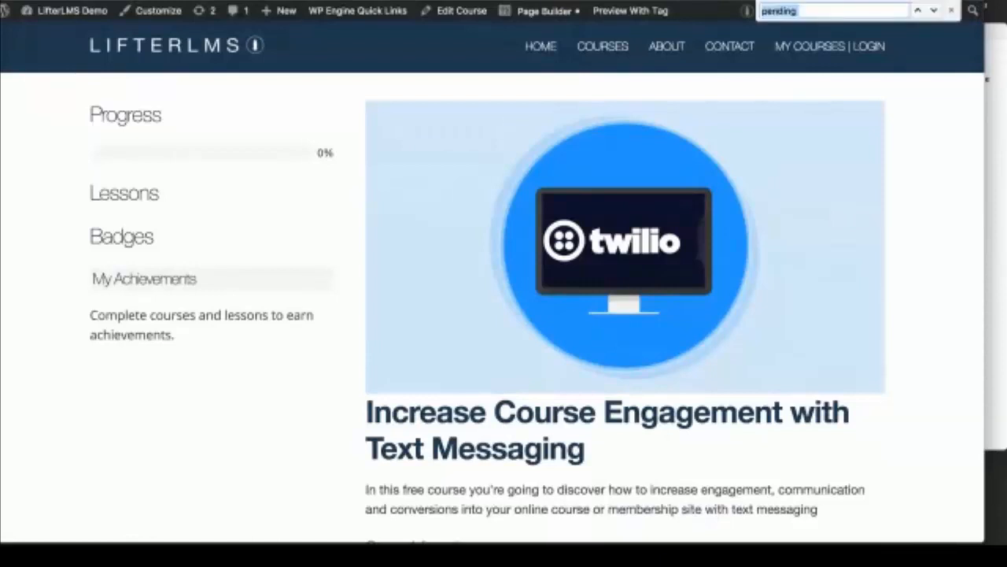
key(Escape)
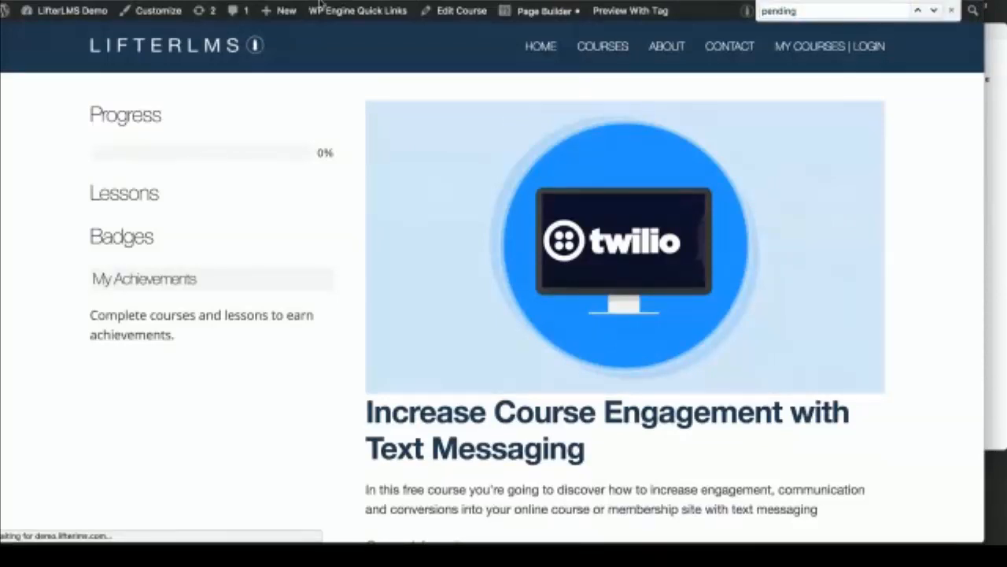
scroll(541, 343, down, 2)
scroll(541, 342, down, 8)
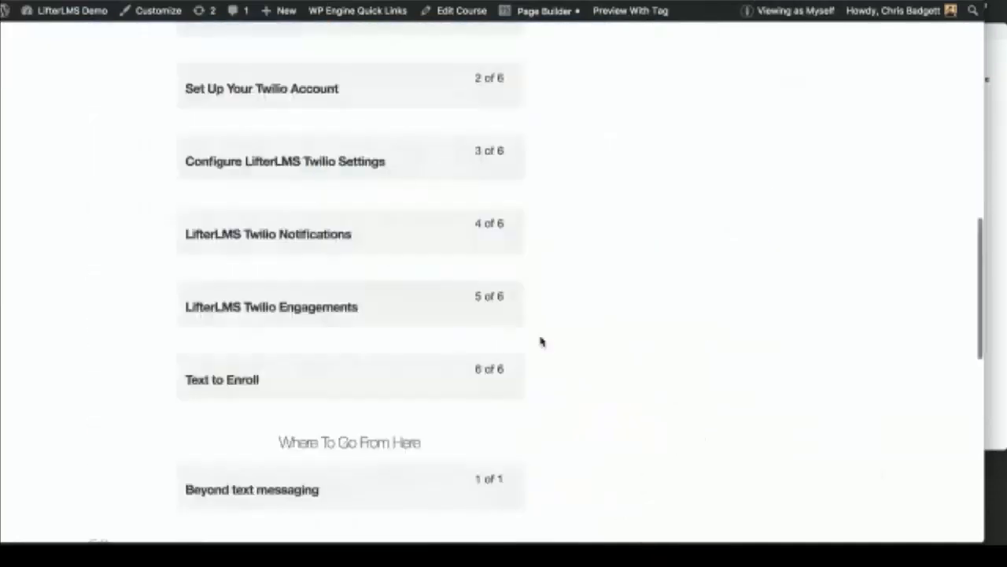
scroll(541, 342, up, 10)
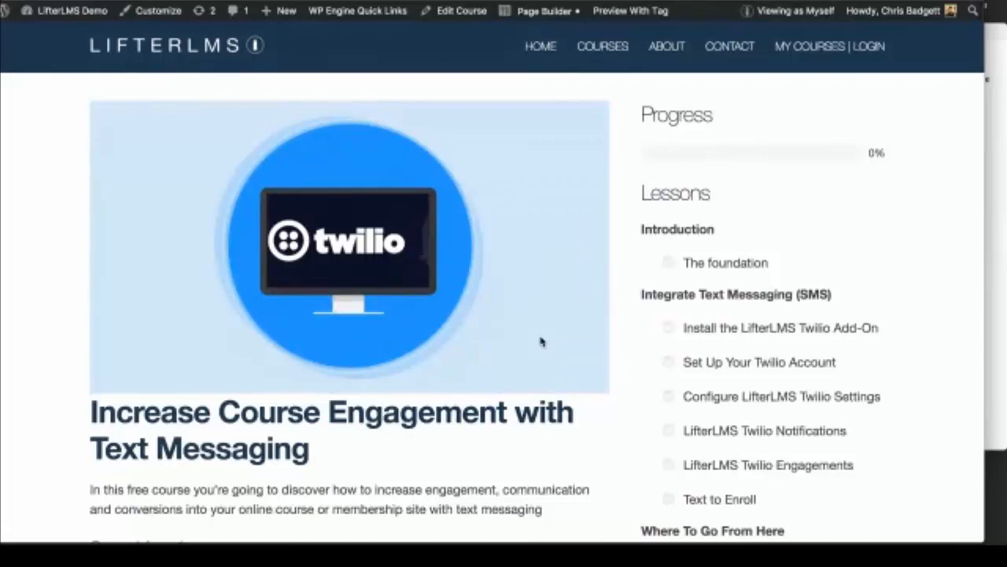
scroll(542, 342, down, 3)
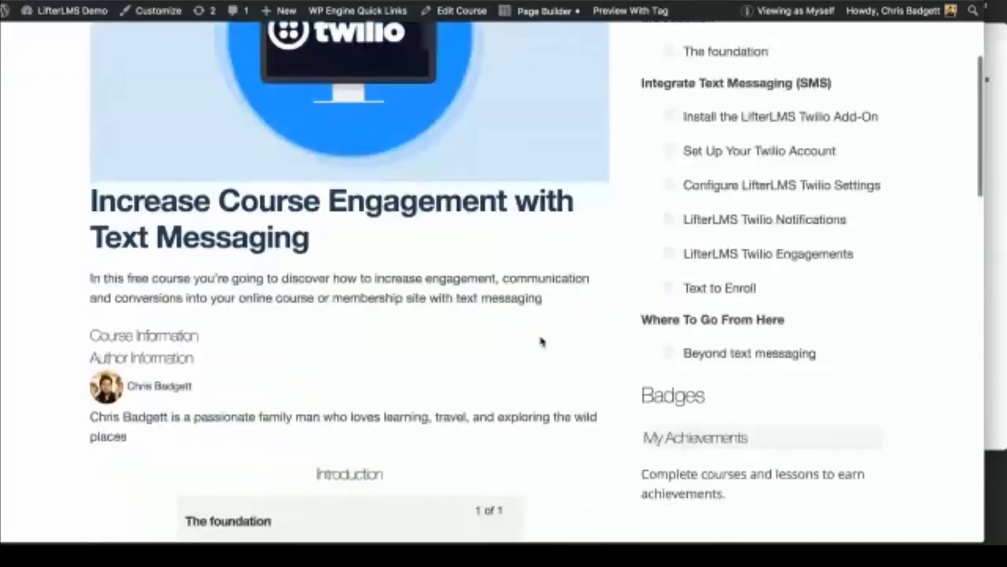
scroll(542, 343, up, 2)
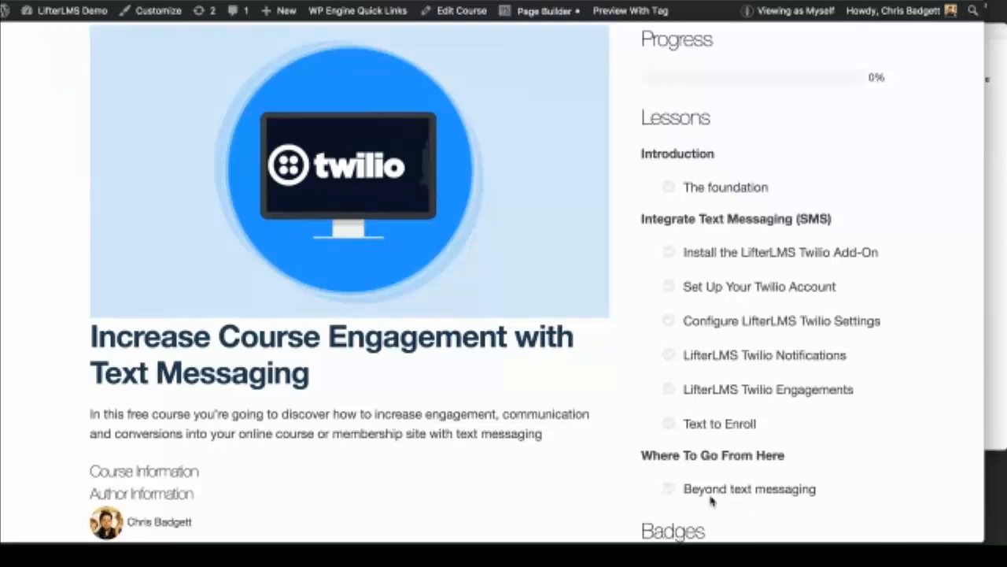
scroll(711, 501, down, 3)
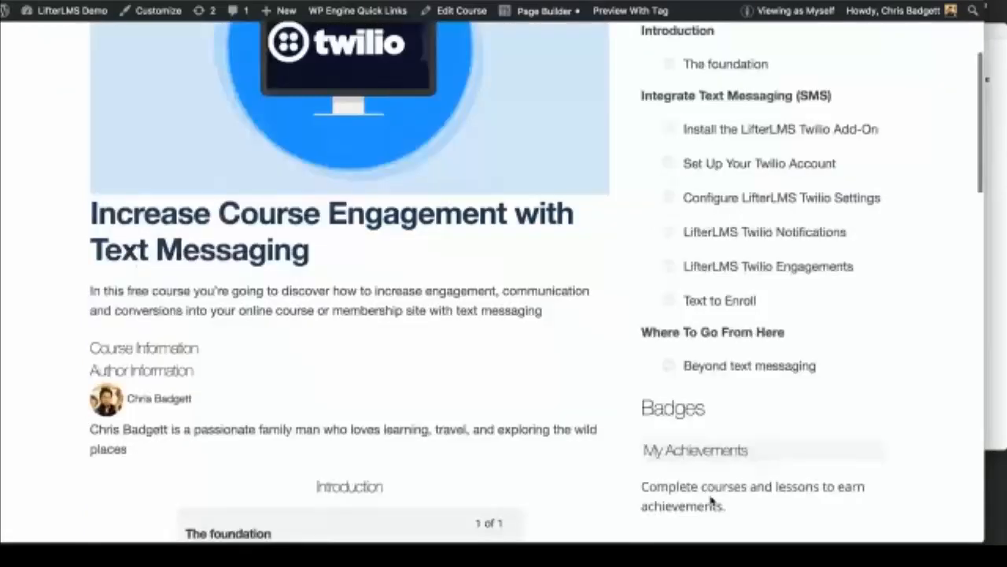
scroll(711, 501, down, 2)
scroll(710, 495, down, 1)
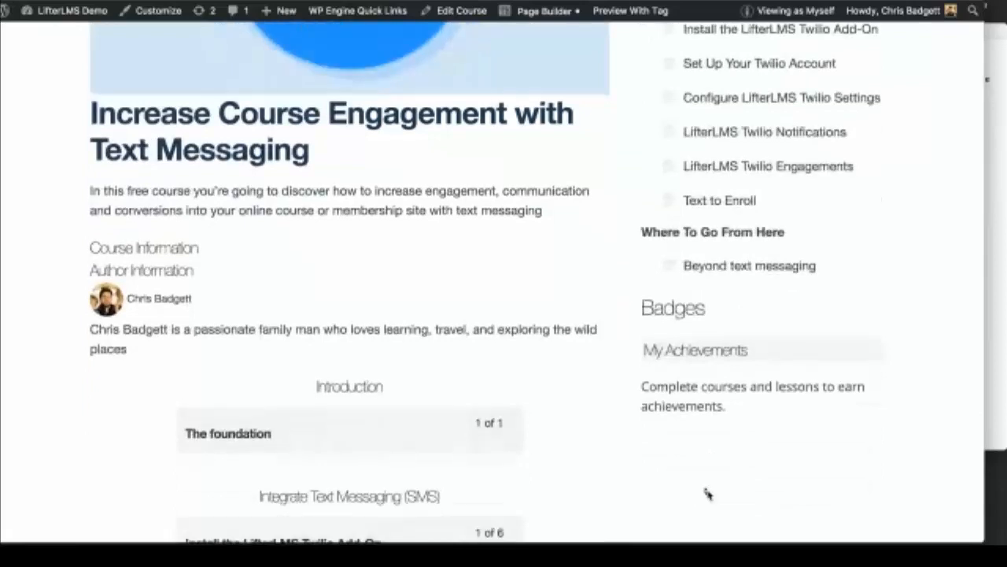
scroll(707, 494, down, 4)
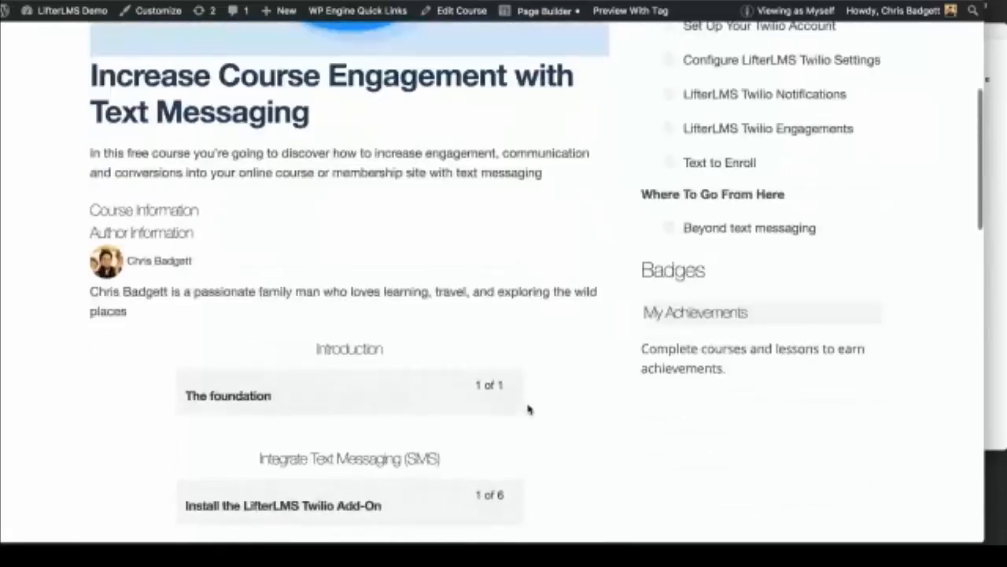
Step: Pause f.lux for an hour and widen the browser window to the screen edge
click(677, 2)
mouse_move(709, 9)
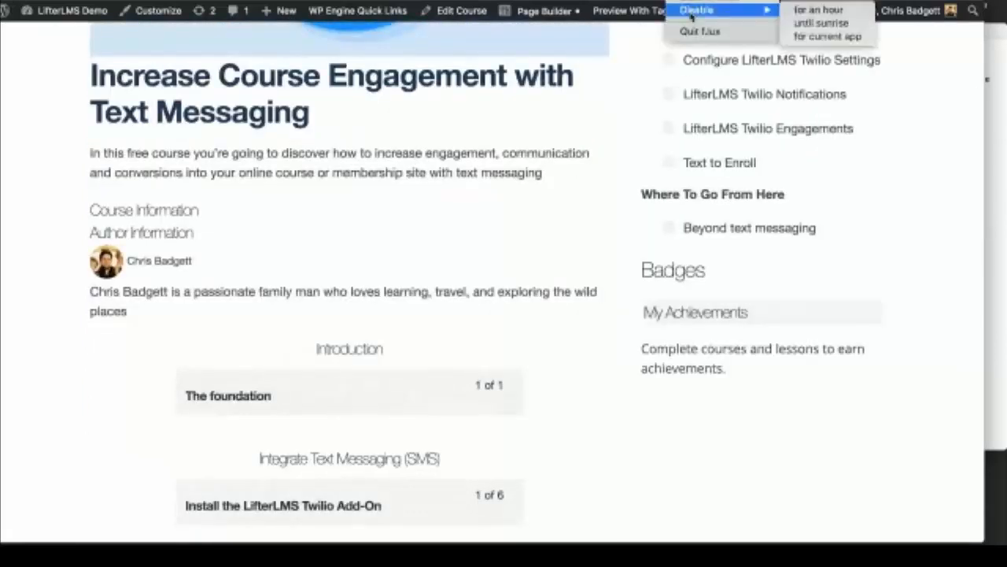
click(807, 8)
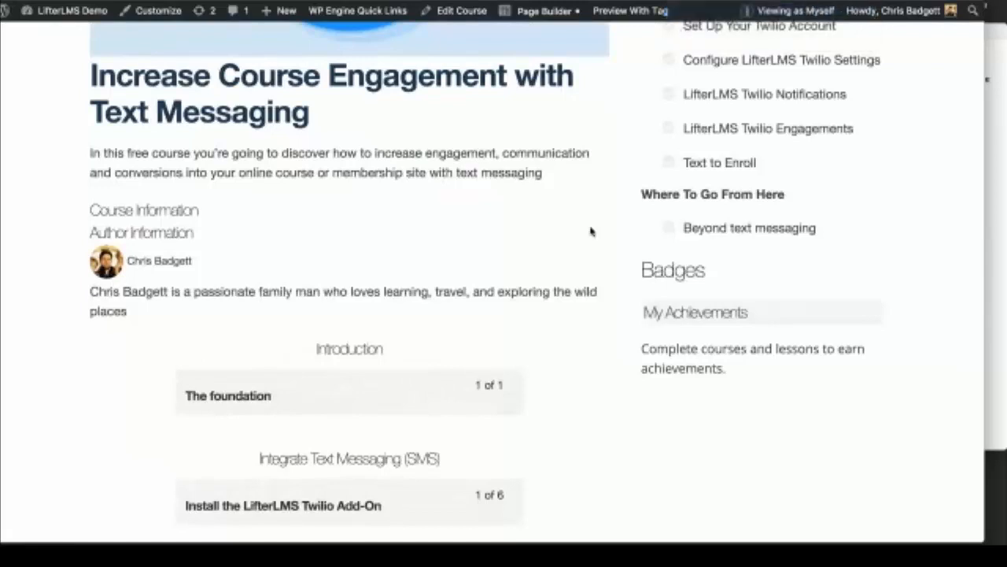
scroll(549, 307, up, 3)
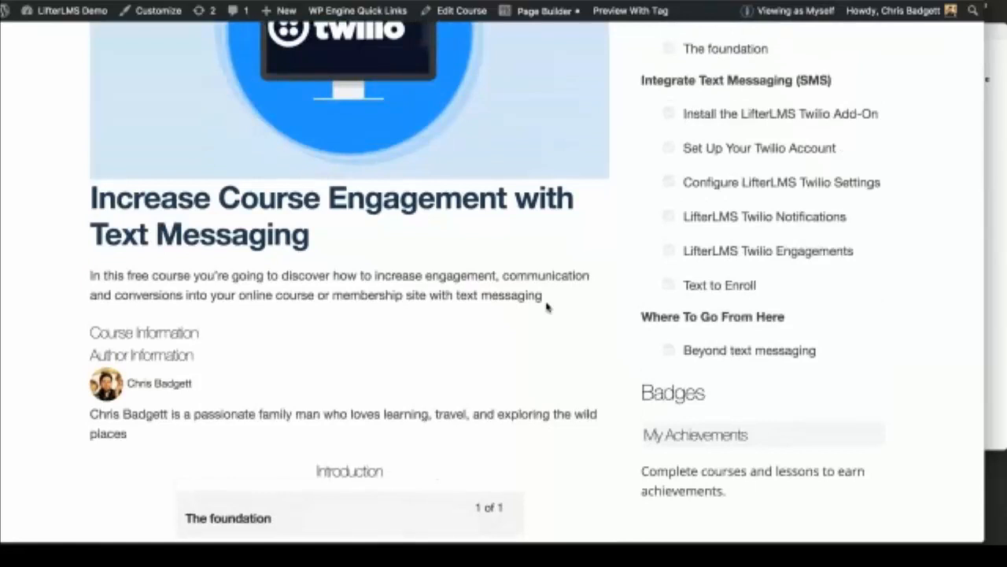
scroll(549, 307, up, 3)
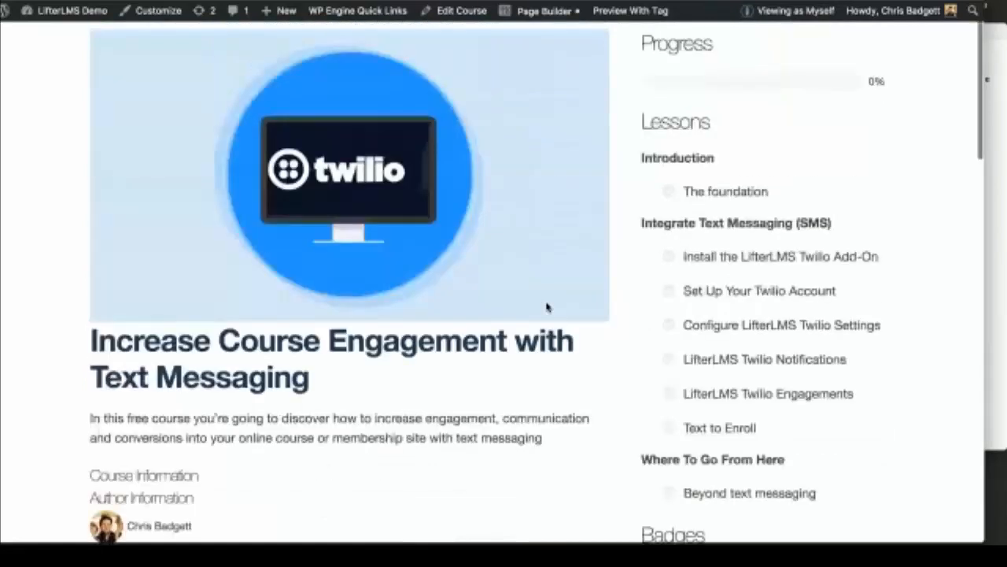
scroll(548, 307, up, 2)
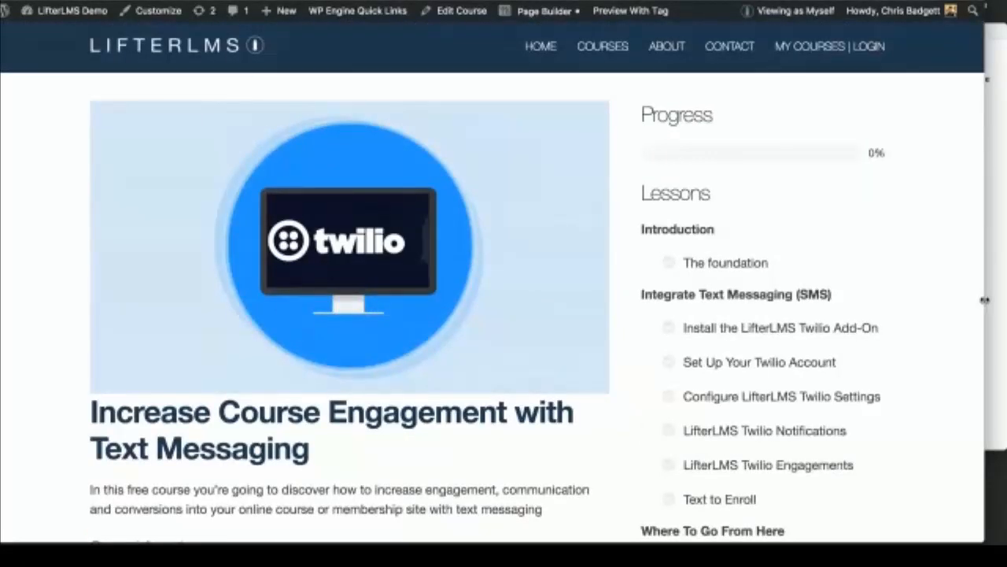
drag(984, 300, 1006, 299)
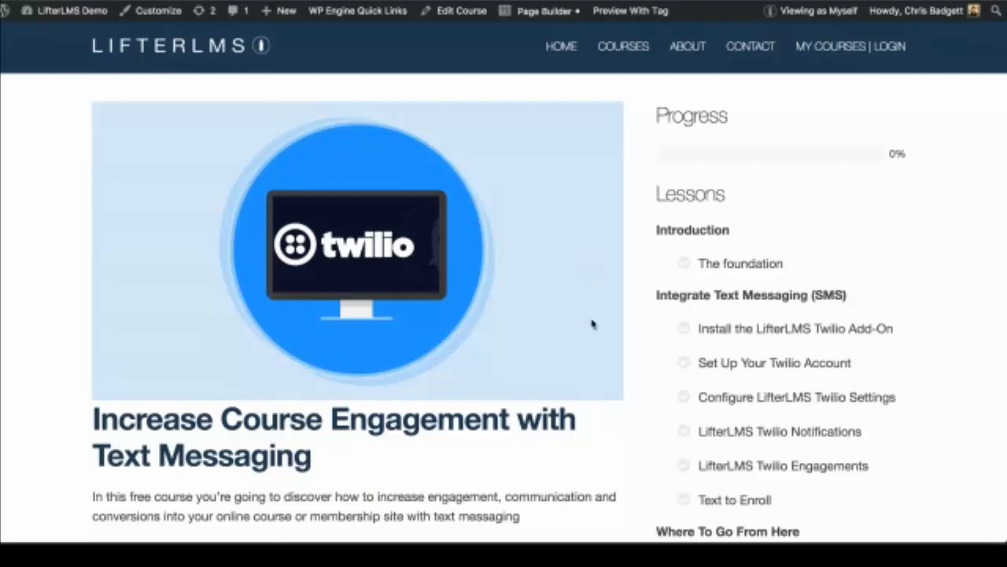
Step: Scroll up and down the Twilio course's front-end page to review its content
scroll(614, 315, down, 2)
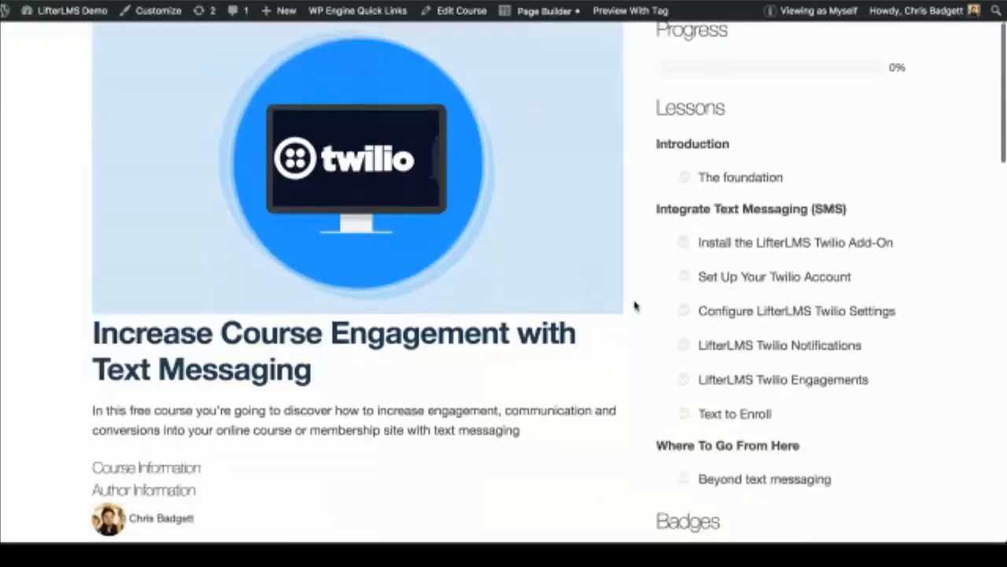
scroll(636, 305, down, 10)
scroll(636, 305, up, 2)
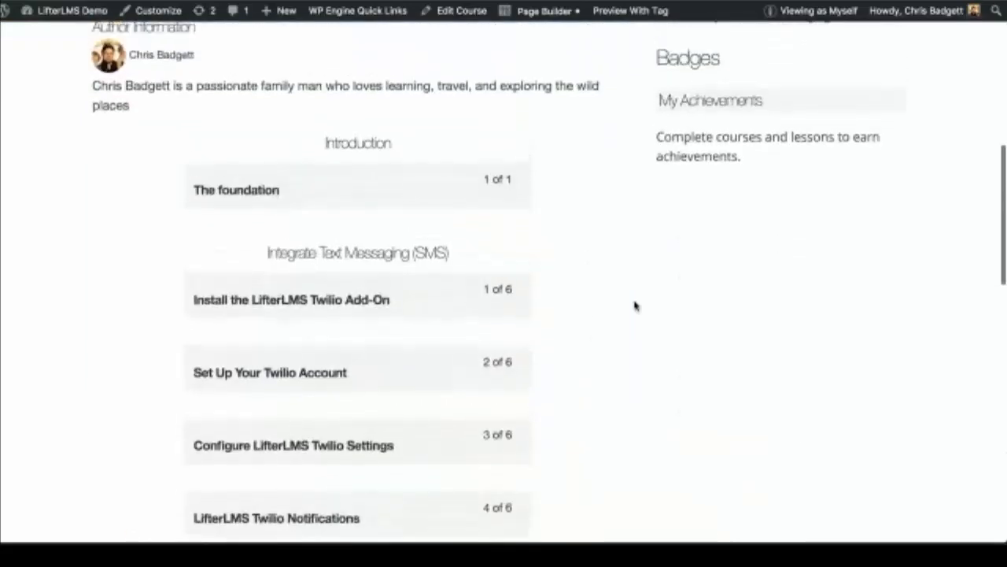
scroll(636, 305, up, 1)
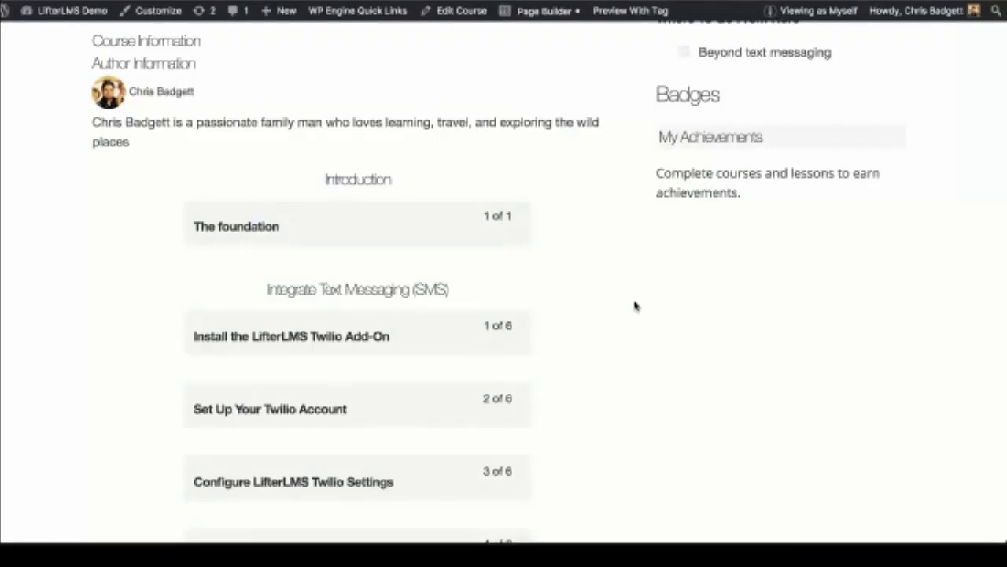
scroll(636, 305, up, 15)
scroll(636, 305, down, 15)
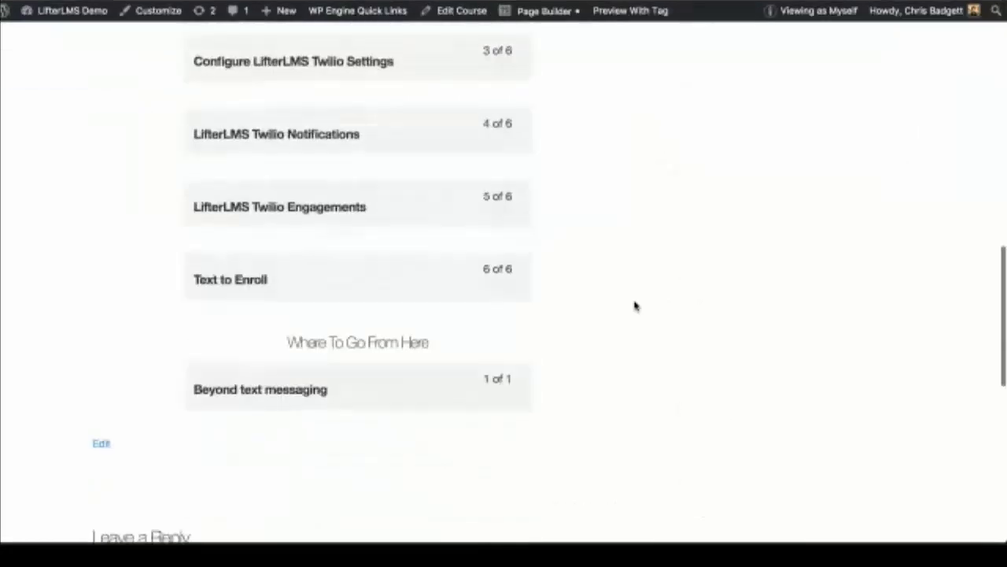
scroll(636, 306, up, 5)
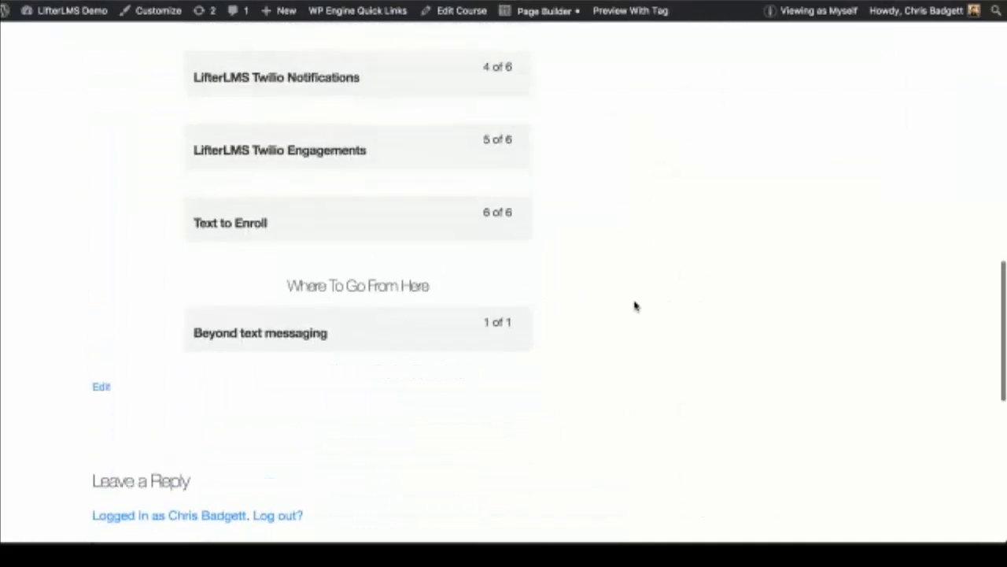
scroll(636, 306, up, 6)
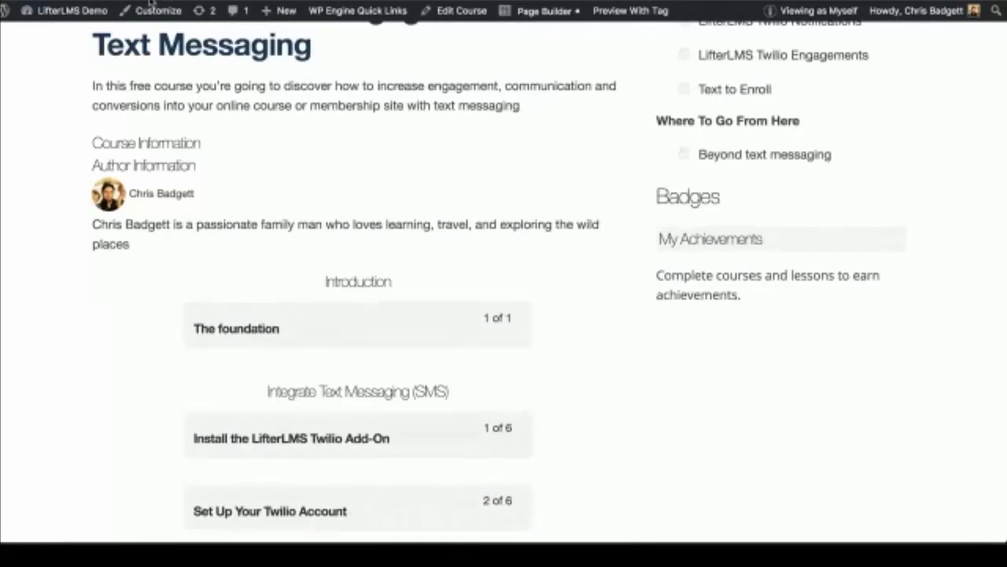
scroll(257, 111, up, 6)
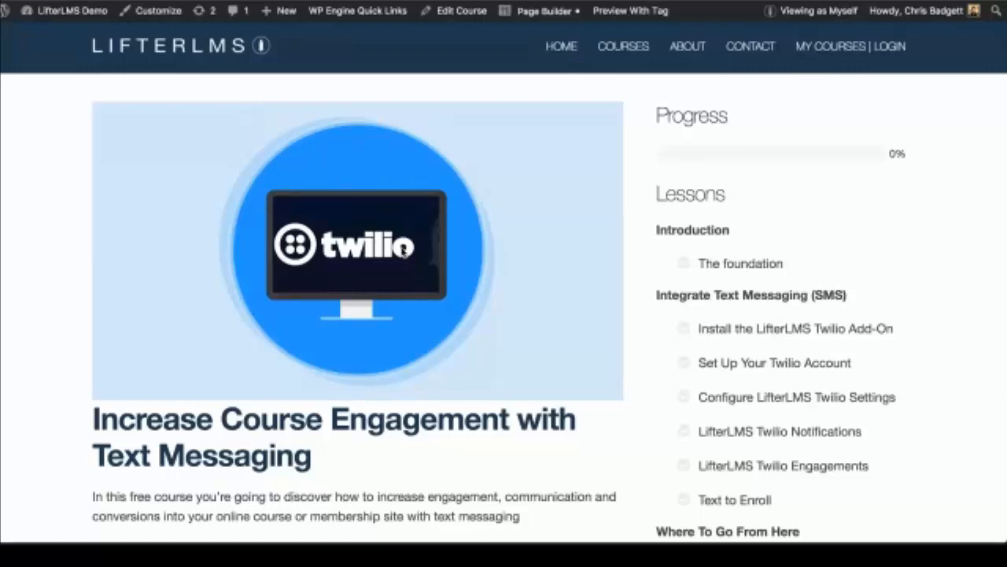
scroll(403, 250, down, 1)
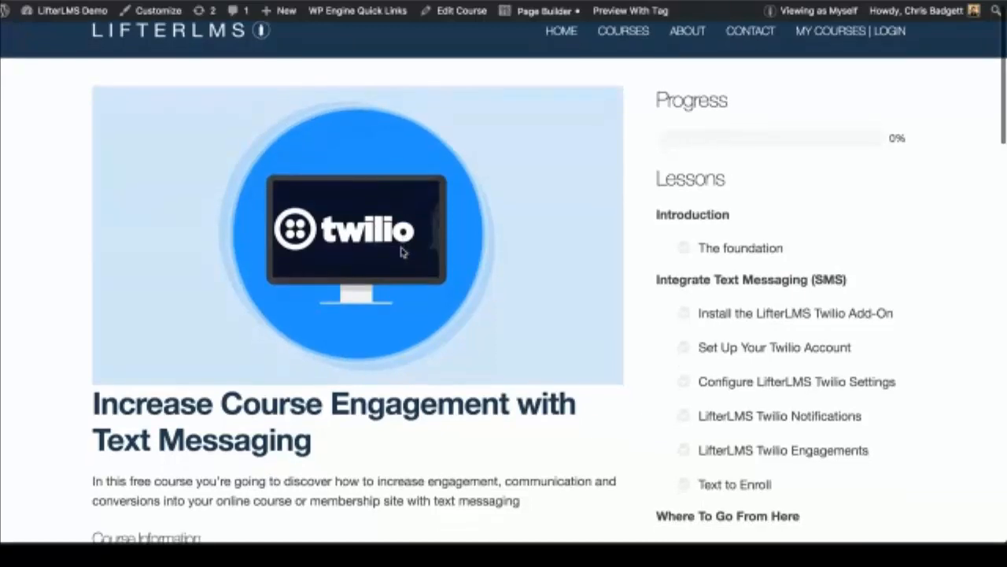
scroll(403, 251, up, 1)
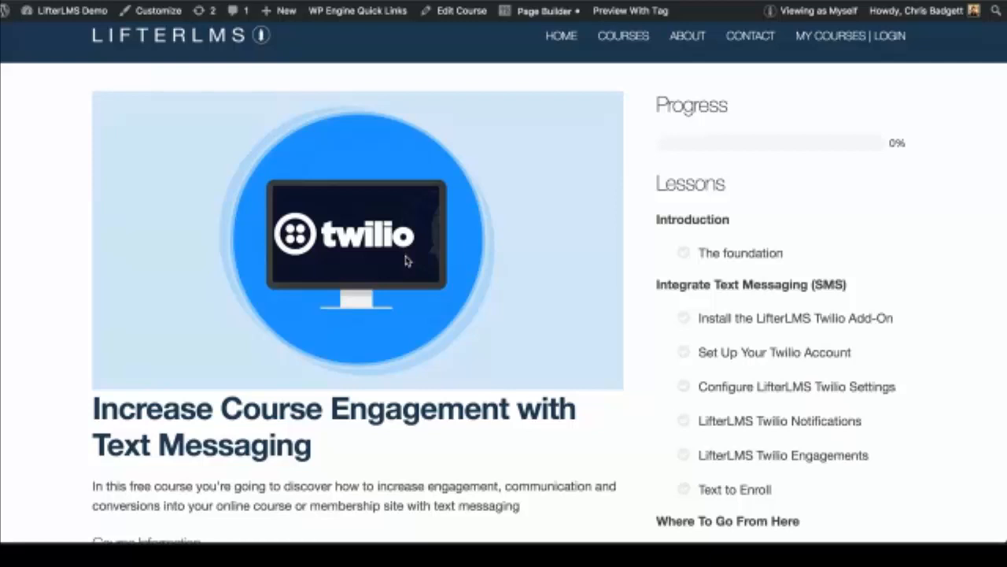
scroll(406, 260, down, 20)
scroll(406, 260, up, 8)
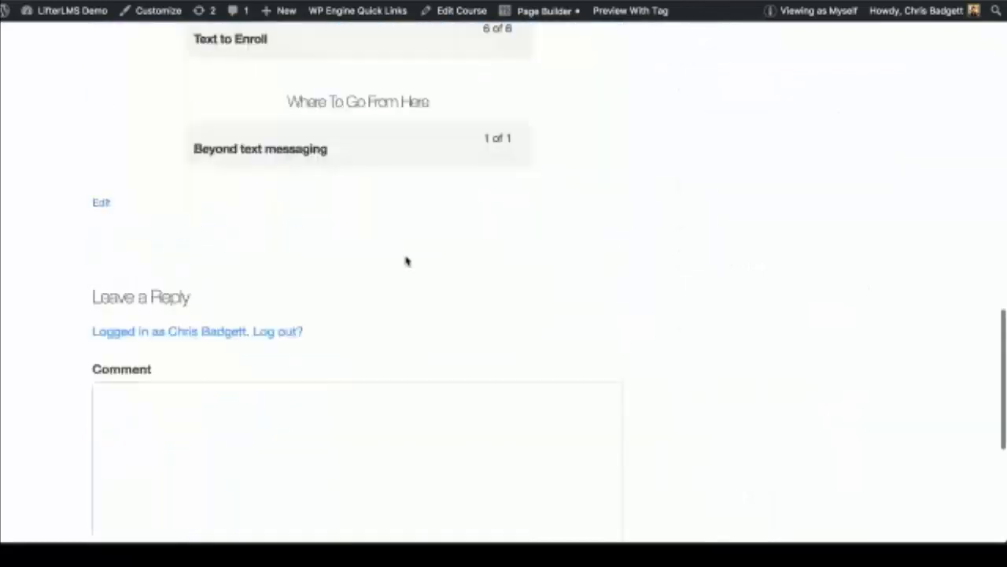
scroll(406, 260, up, 10)
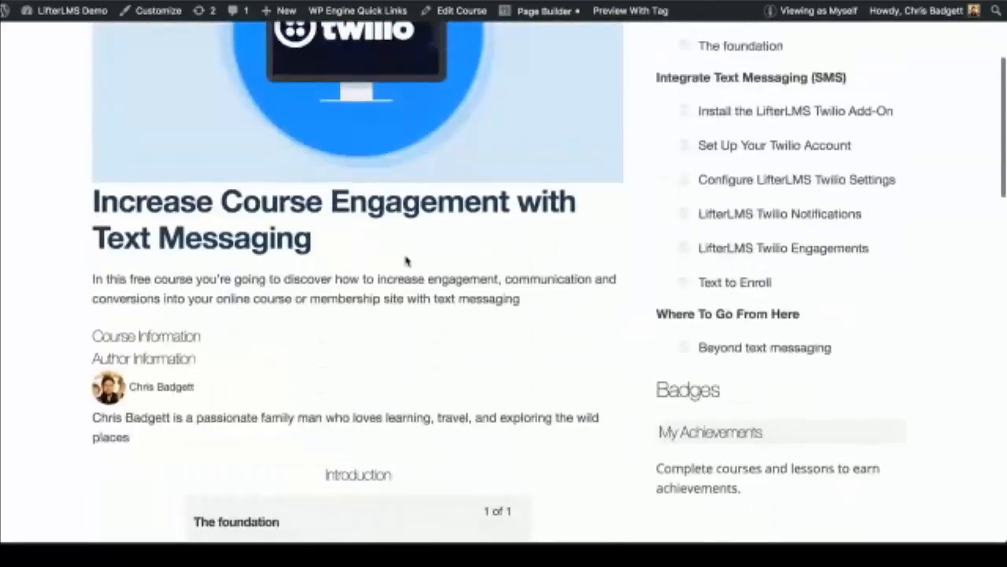
scroll(406, 261, up, 5)
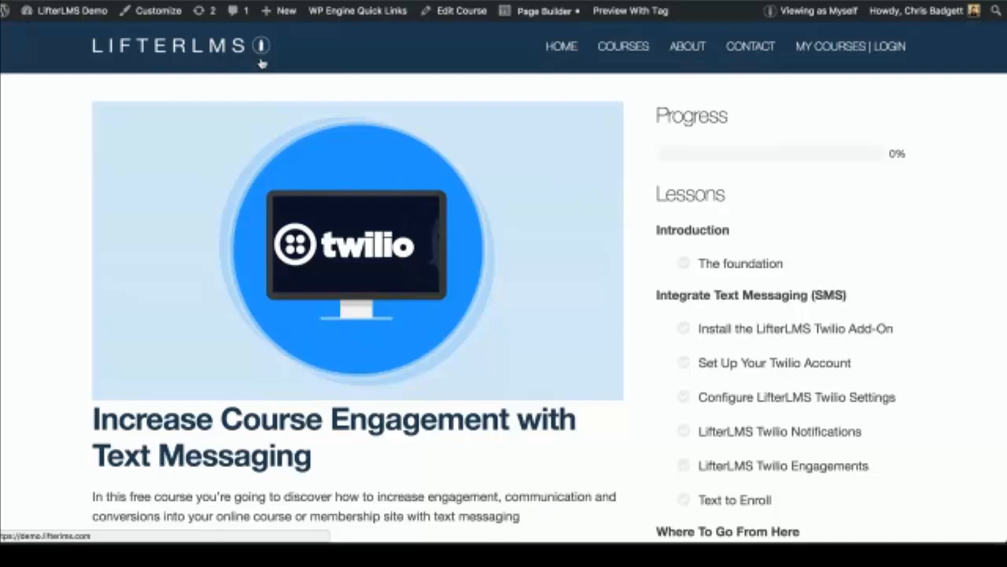
scroll(364, 180, down, 3)
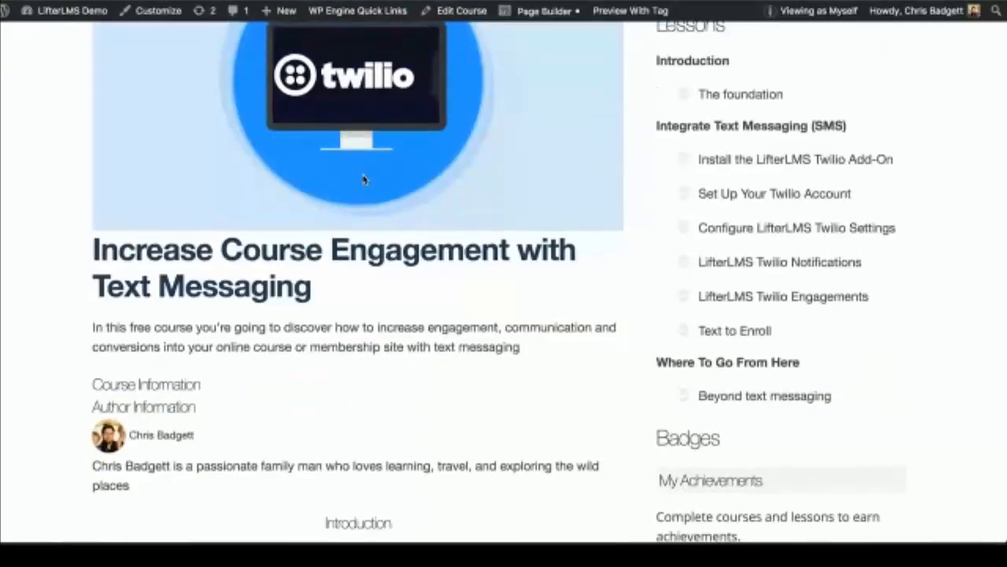
scroll(665, 280, up, 2)
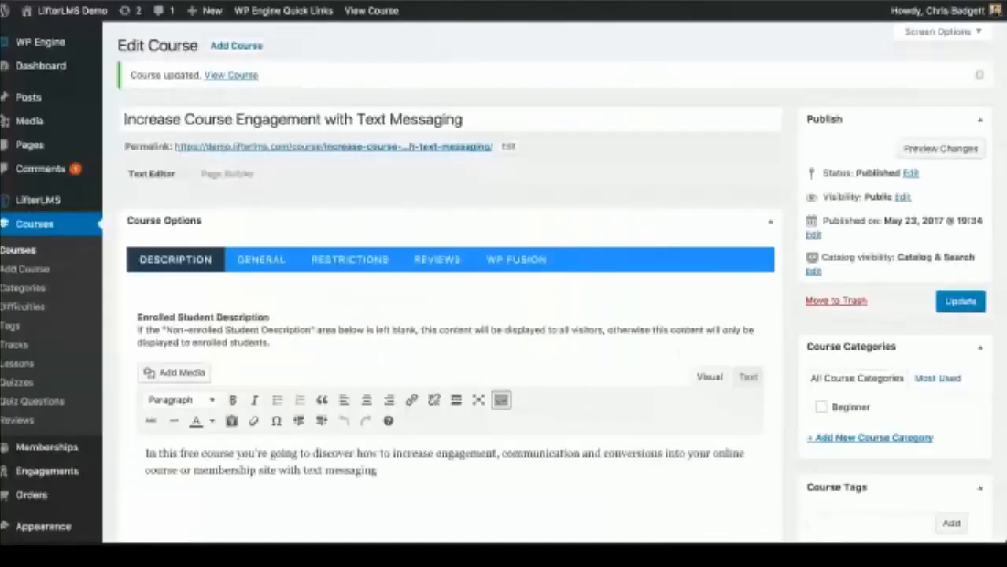
scroll(402, 260, down, 2)
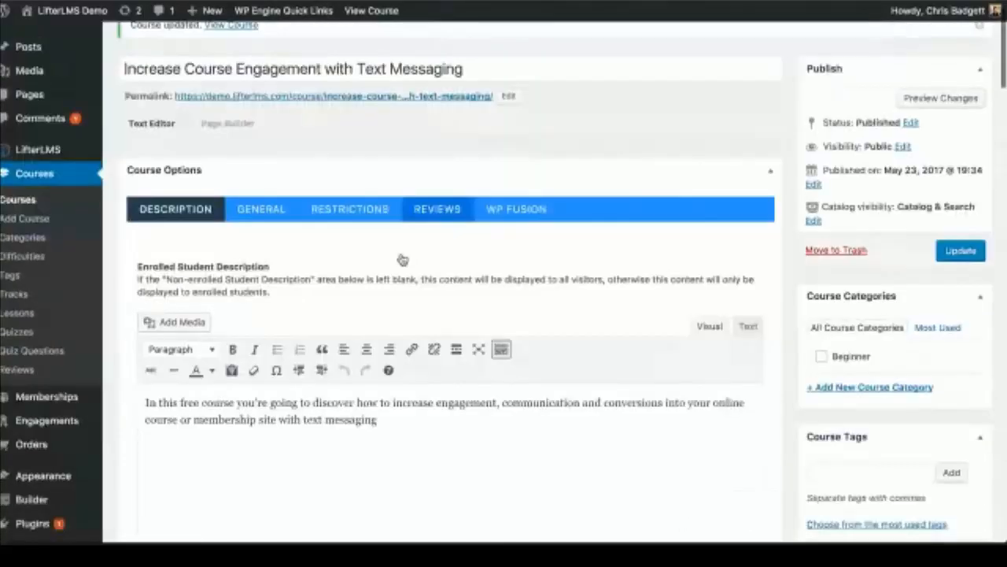
scroll(402, 260, down, 5)
Step: Leave the course difficulty at None and tick the Beginner course category
scroll(400, 255, up, 4)
click(271, 169)
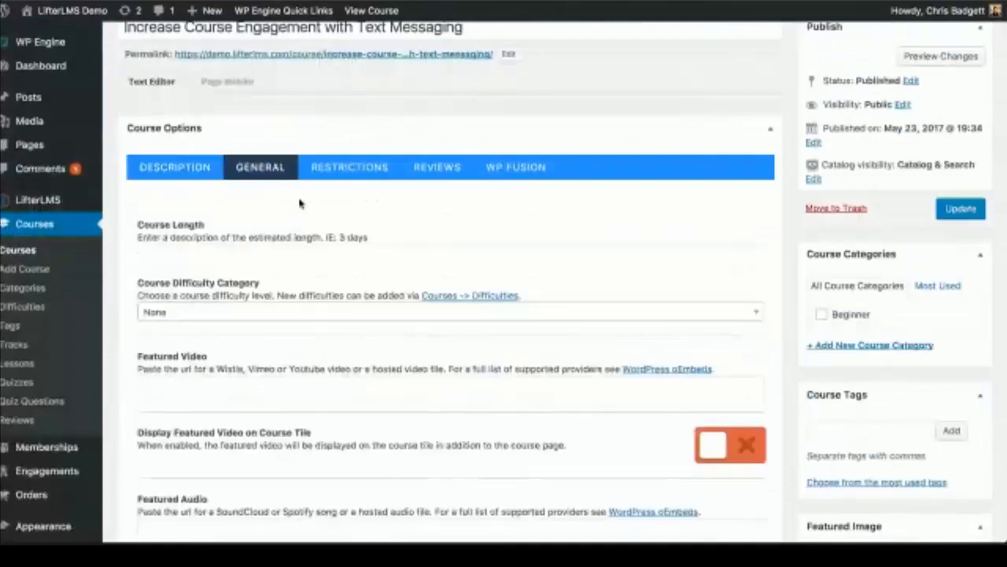
scroll(429, 311, down, 2)
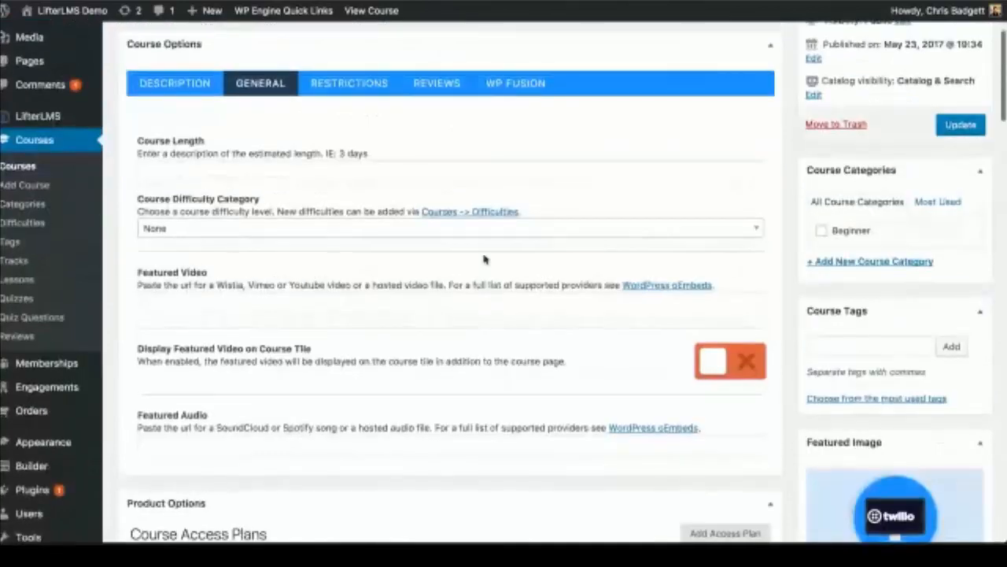
click(330, 235)
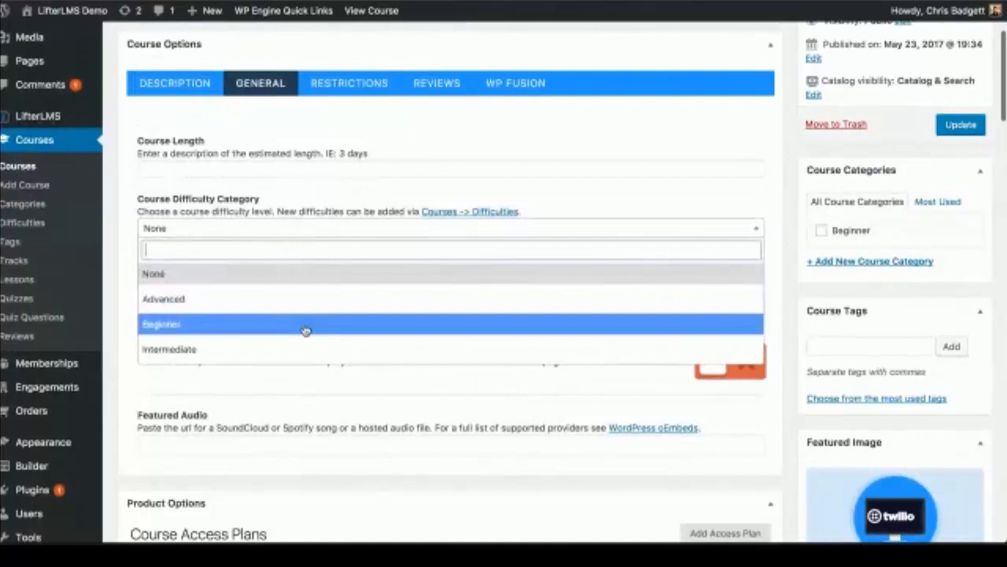
click(826, 228)
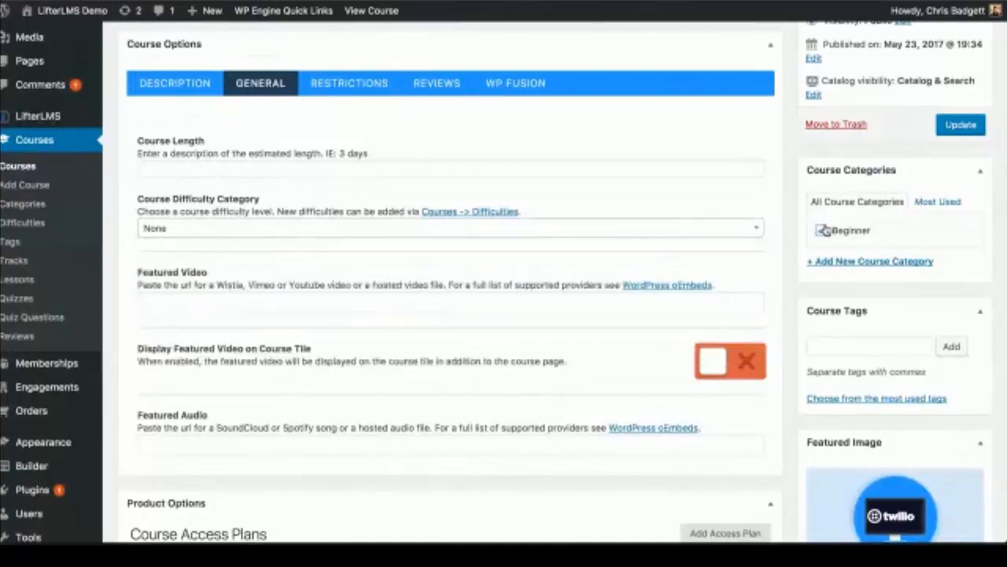
click(823, 230)
Step: Scroll through Course Options and switch to the Restrictions settings
scroll(593, 220, down, 2)
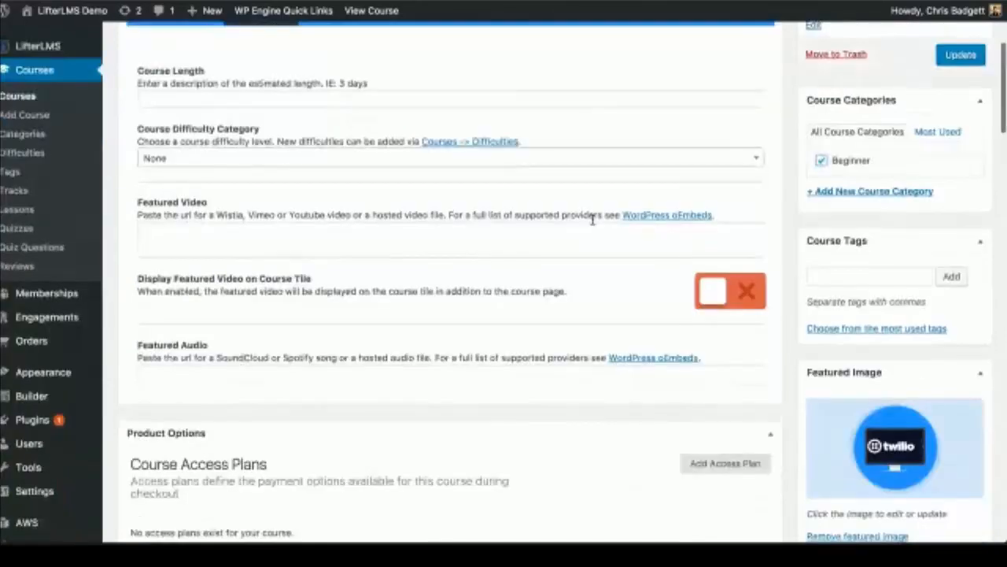
scroll(593, 221, down, 1)
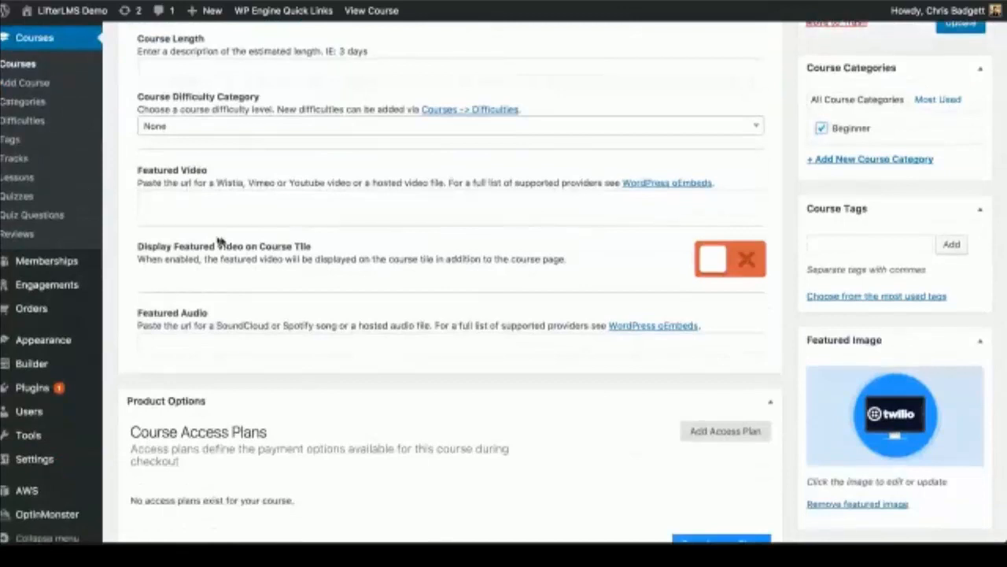
scroll(237, 285, down, 4)
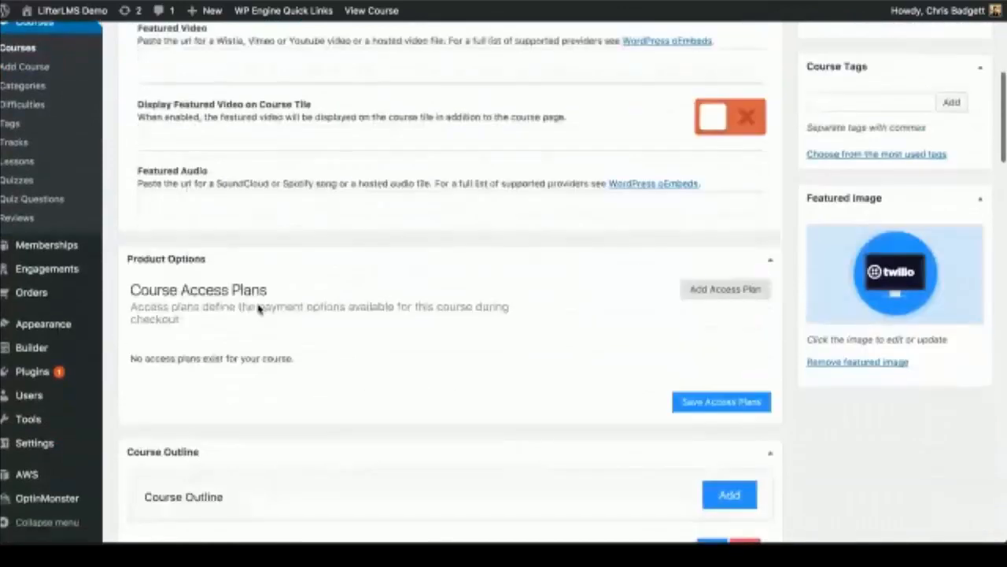
scroll(259, 310, up, 8)
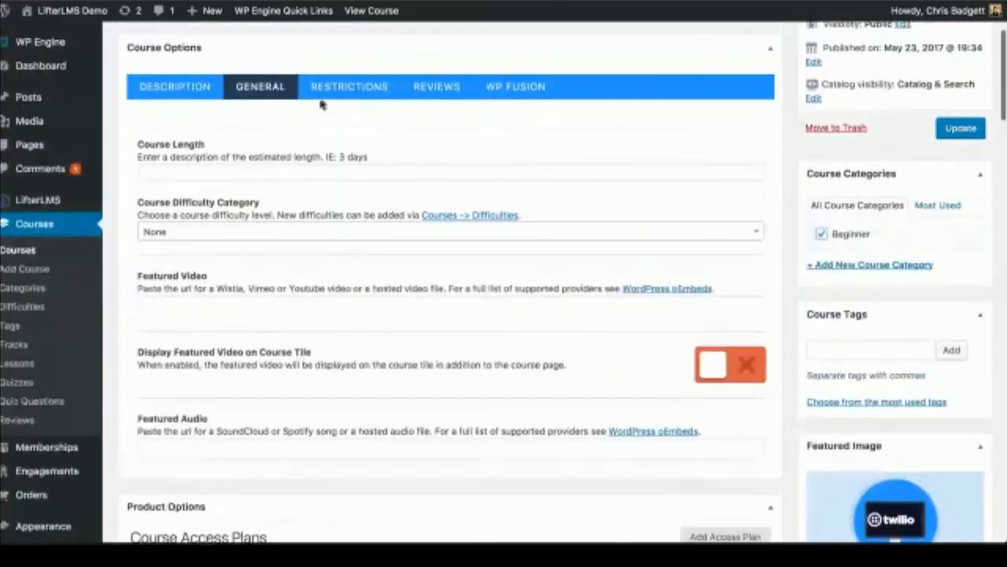
click(328, 102)
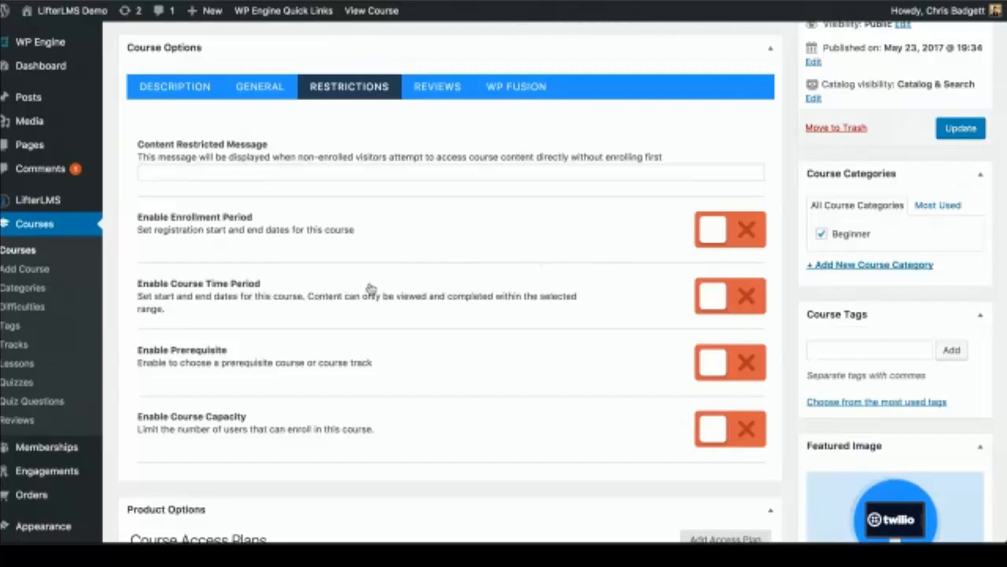
Step: Enable the course time period with a start date of 05/26/2017
click(715, 308)
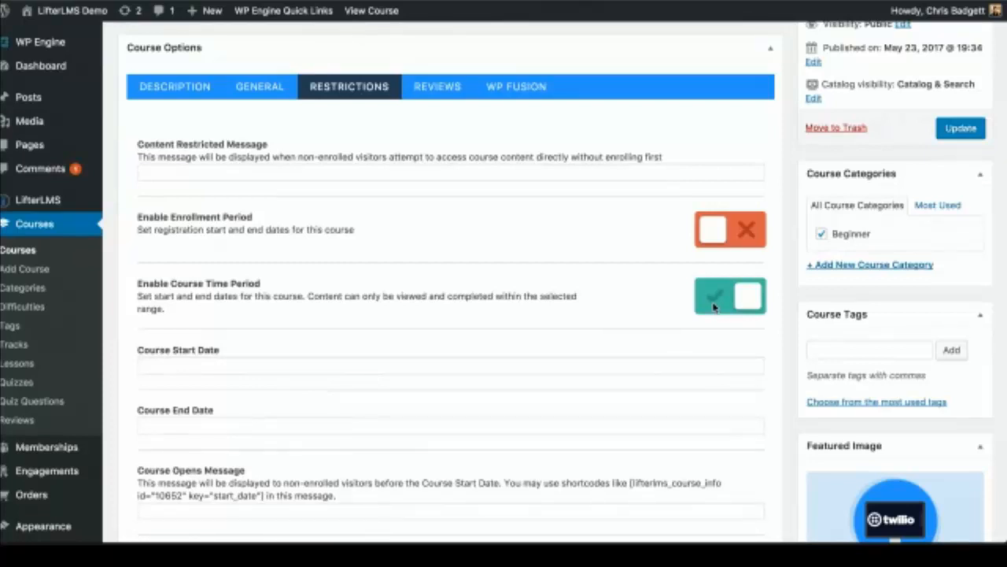
click(271, 360)
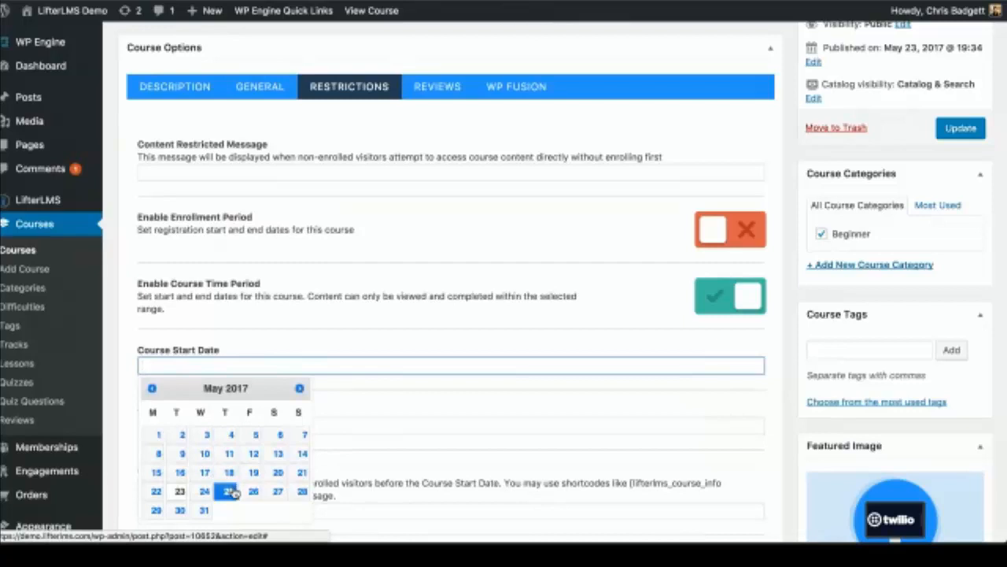
click(230, 491)
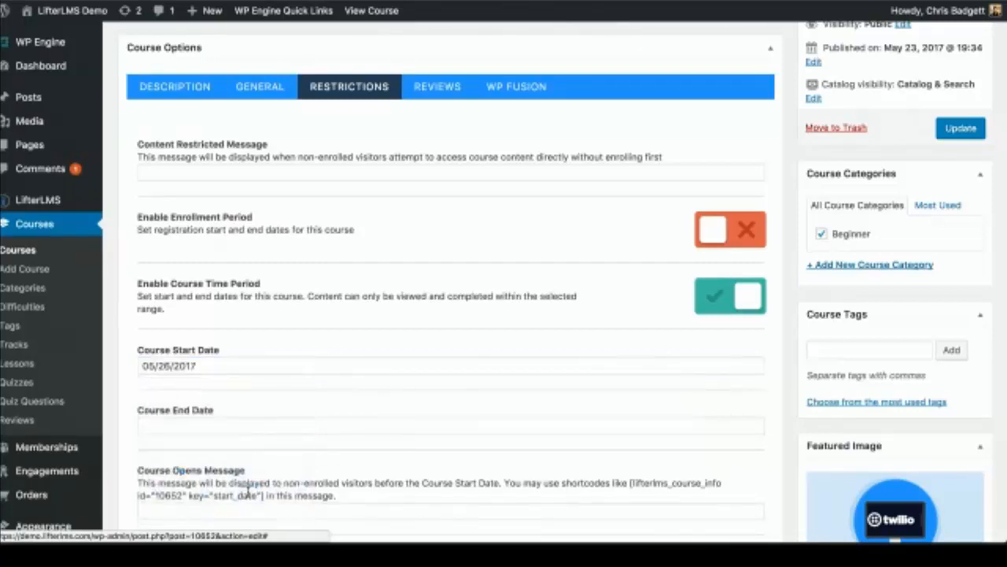
scroll(385, 419, down, 2)
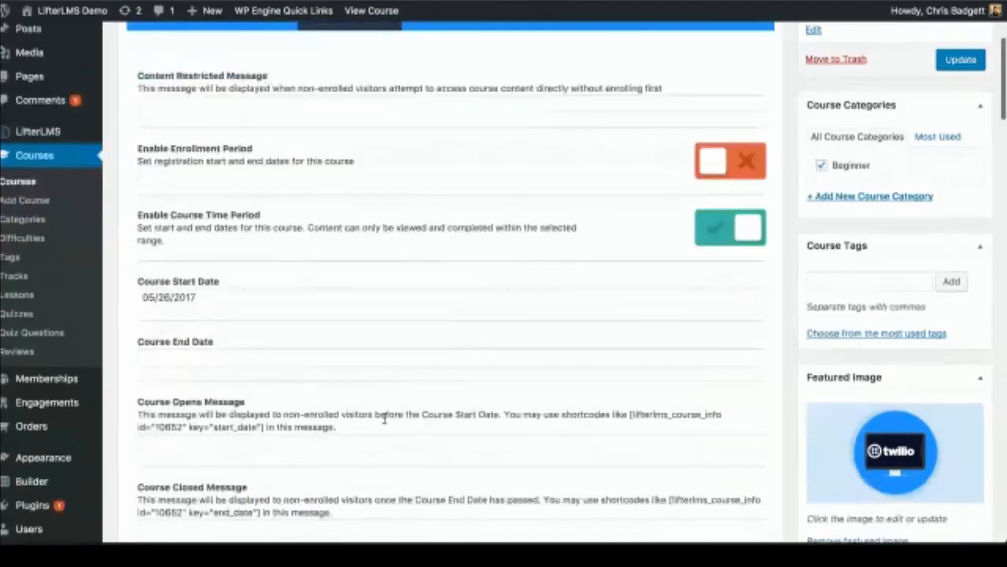
scroll(385, 419, down, 1)
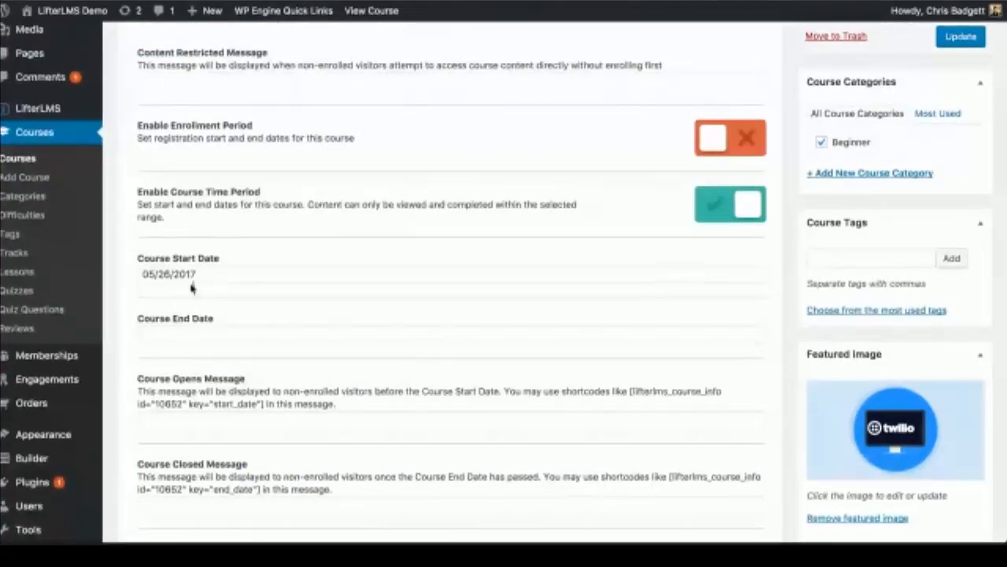
scroll(380, 376, up, 1)
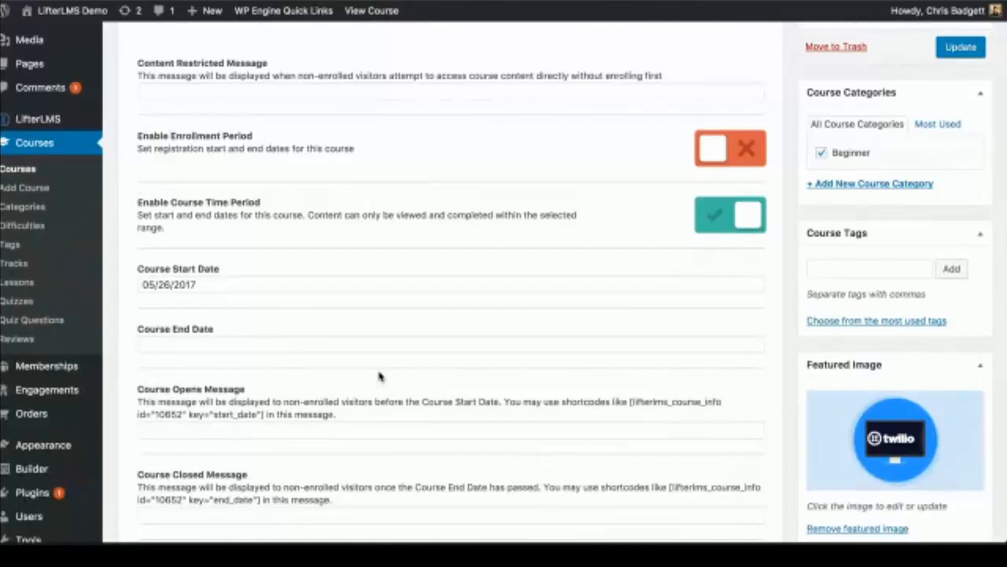
scroll(553, 325, up, 3)
Step: Update the course to save the new start date
click(961, 159)
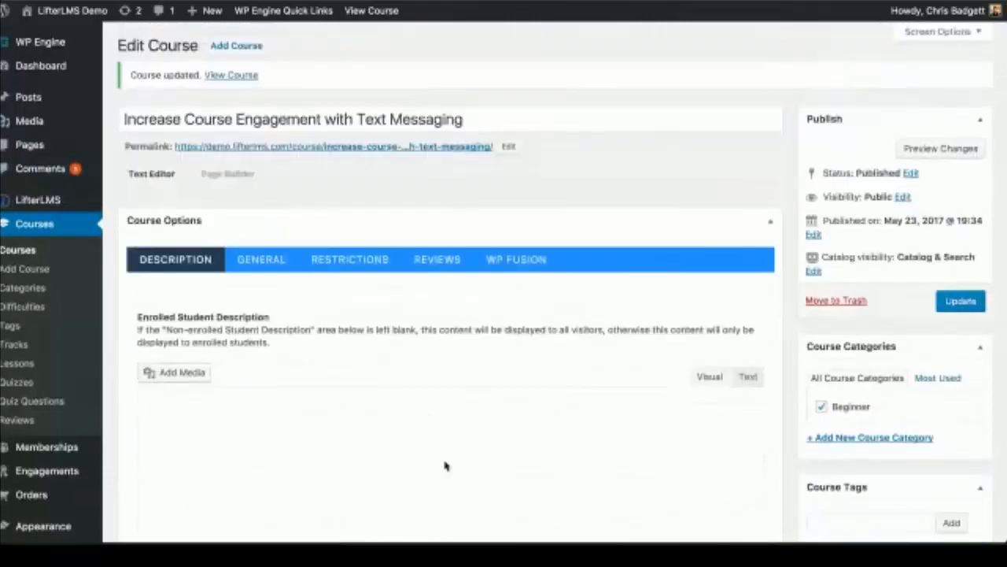
scroll(441, 471, down, 1)
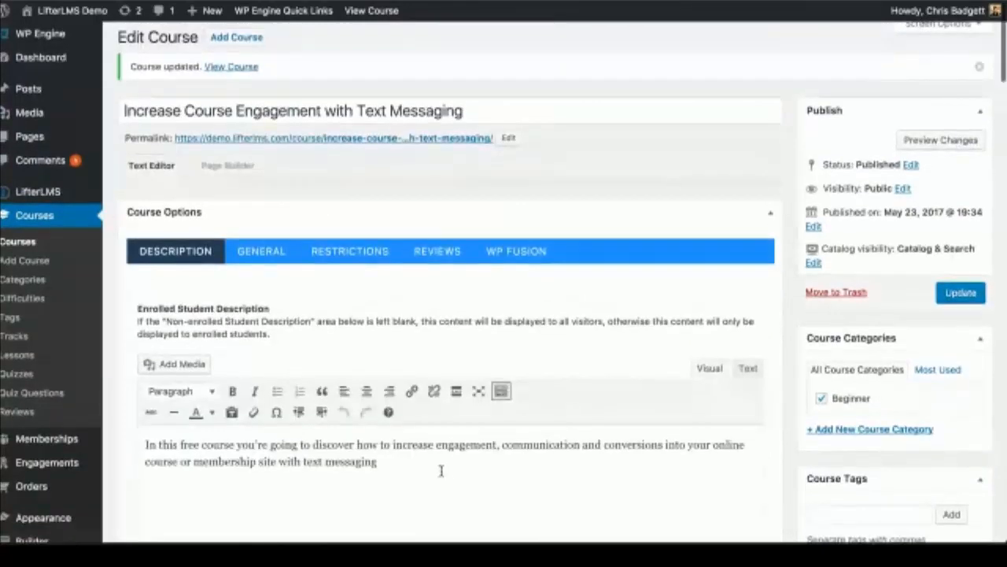
scroll(440, 471, down, 5)
scroll(441, 471, down, 6)
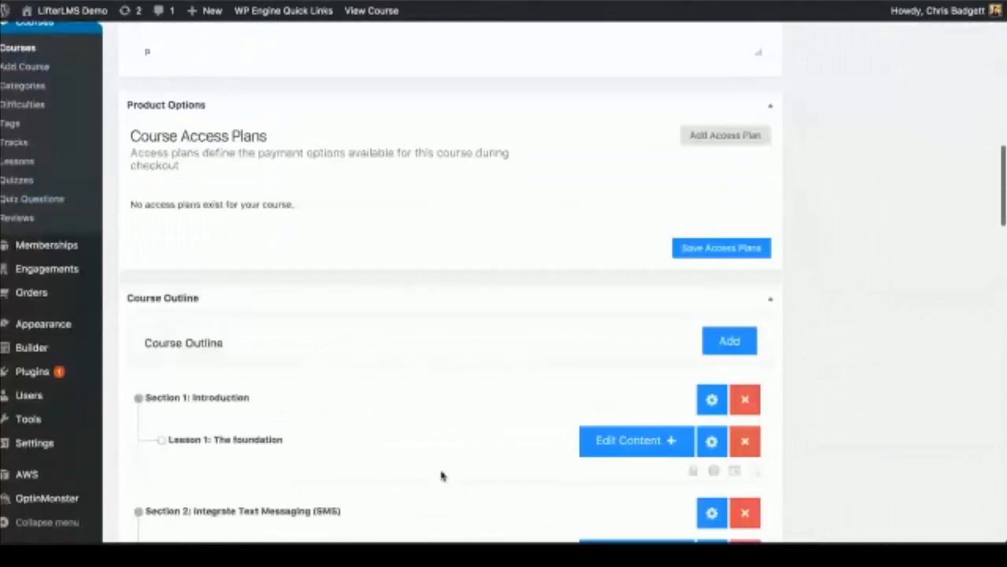
scroll(441, 475, down, 1)
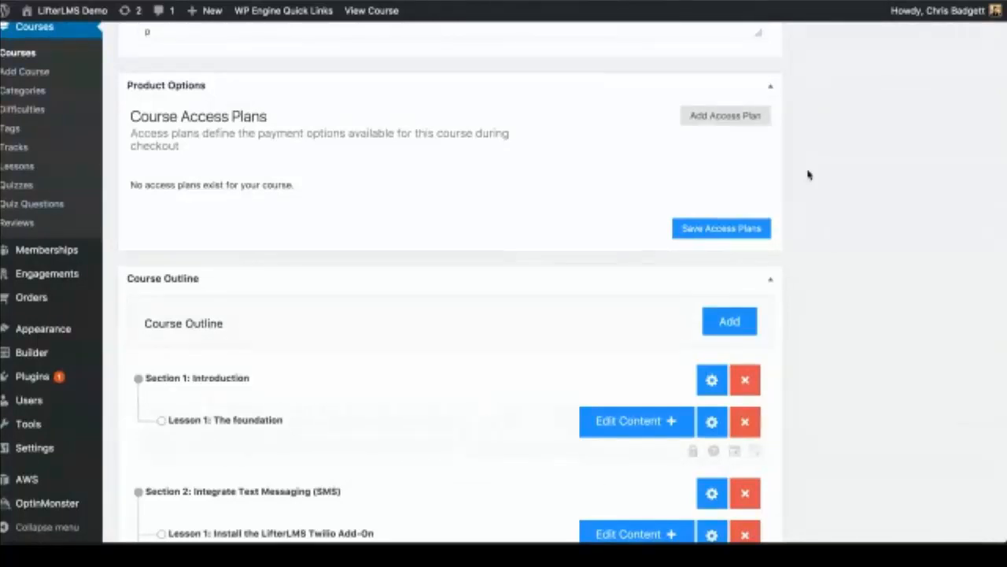
Step: Add a single new access plan and title it 'Payment' as a paid plan
click(746, 119)
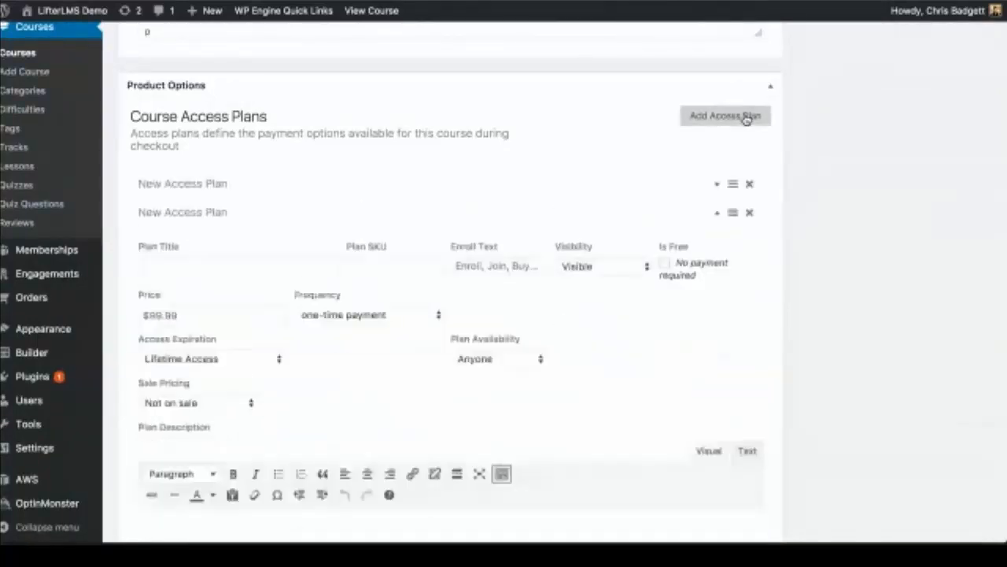
click(750, 213)
click(420, 193)
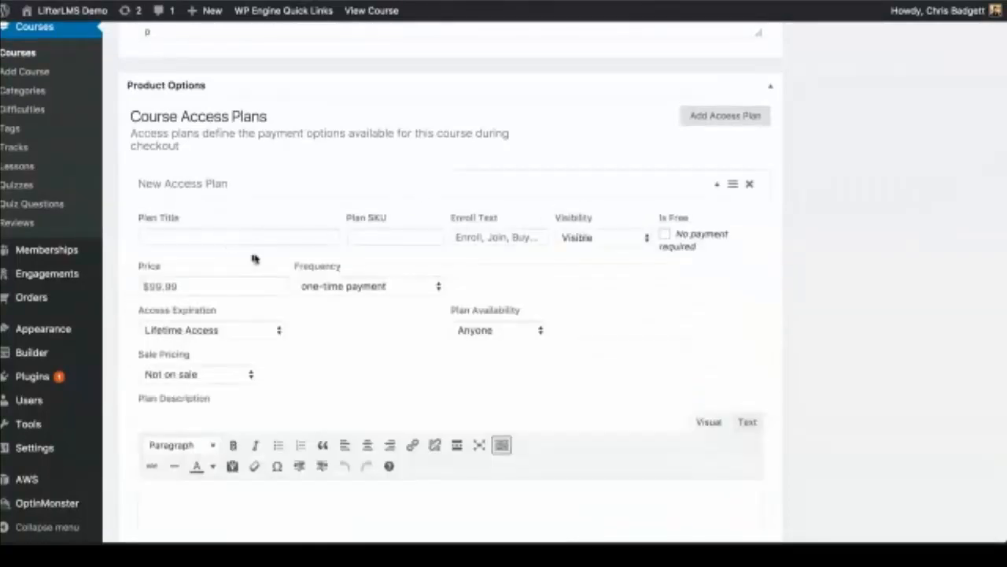
click(206, 241)
text(Free)
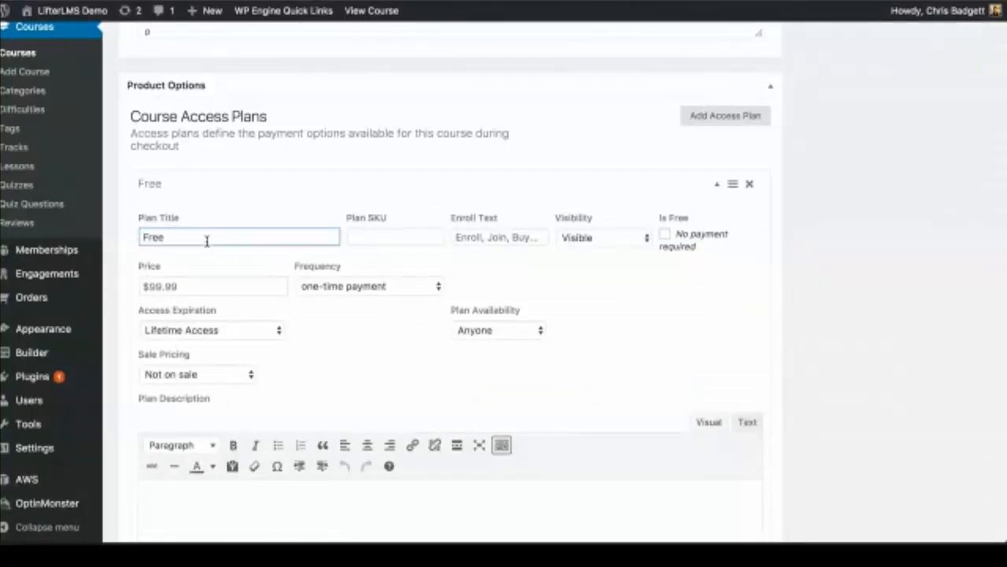
click(665, 236)
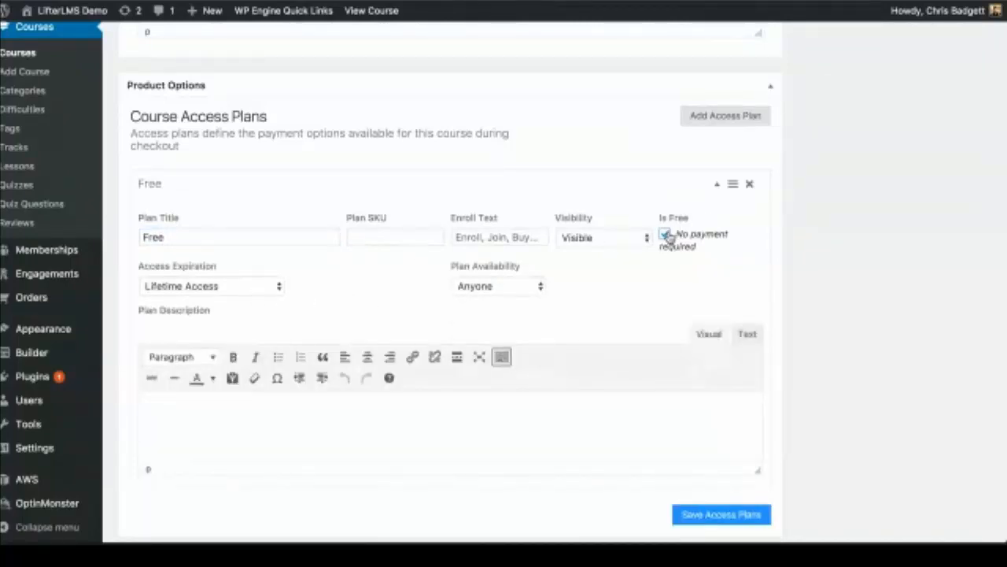
click(665, 235)
scroll(555, 324, down, 1)
scroll(555, 324, down, 2)
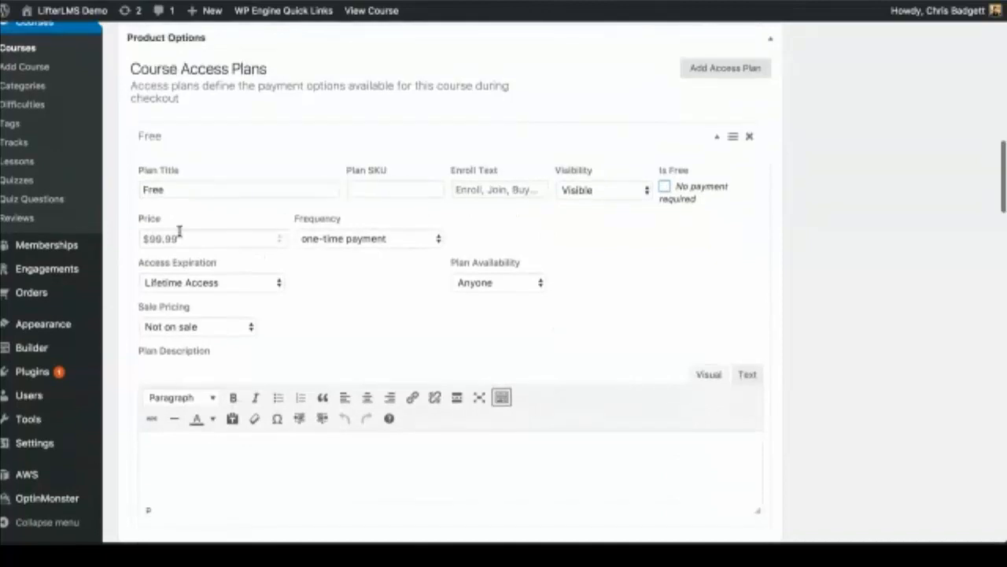
double_click(177, 227)
key(BackSpace)
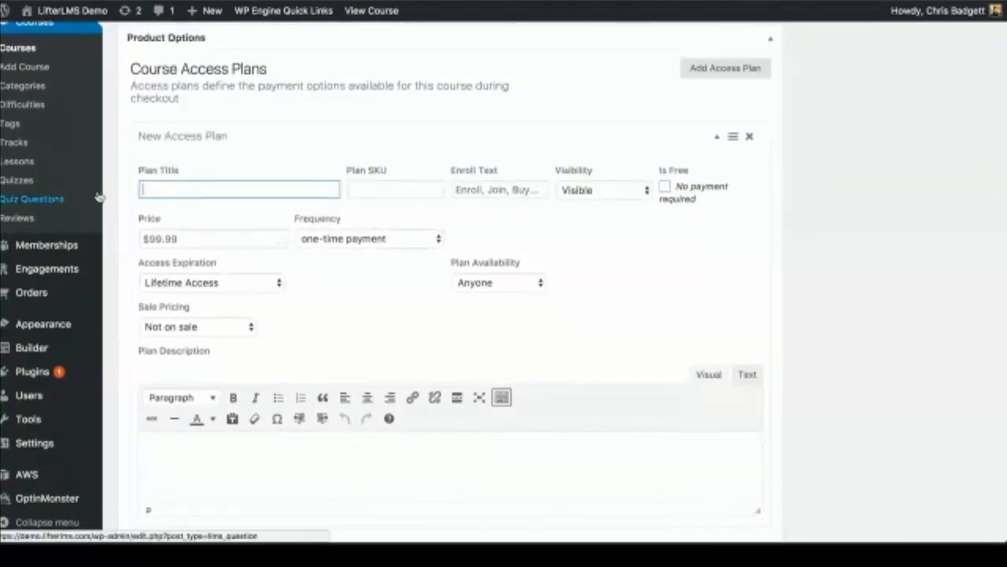
text(Payment)
Step: Give the plan 'Buy Now' button text and a $297 price billed monthly for 3 months
click(487, 190)
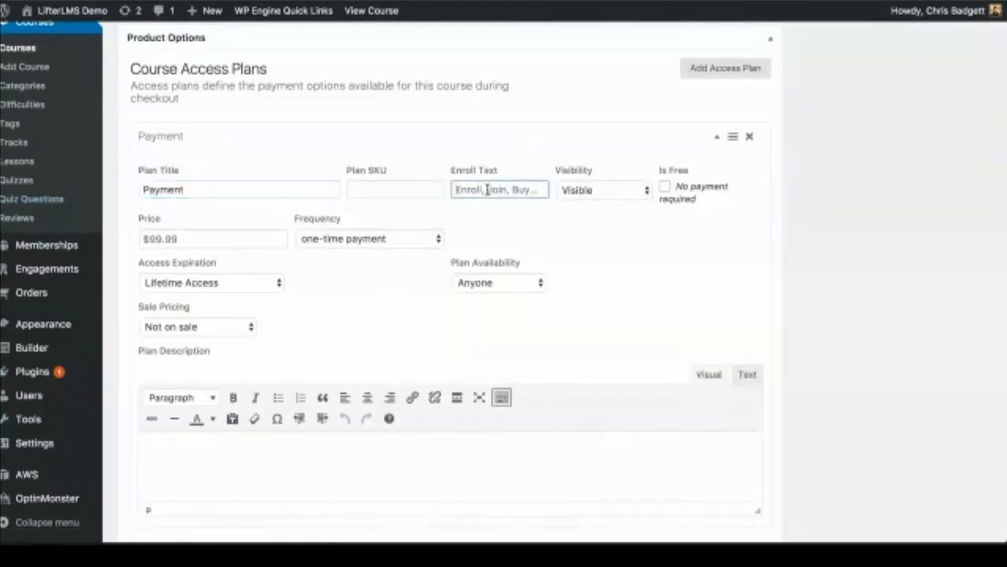
text(Buy Now)
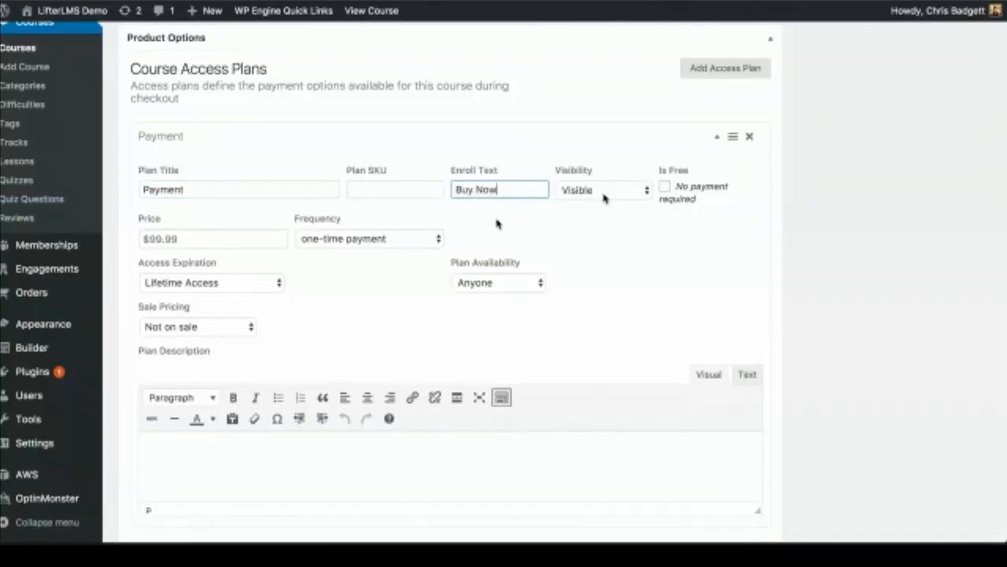
key(Tab)
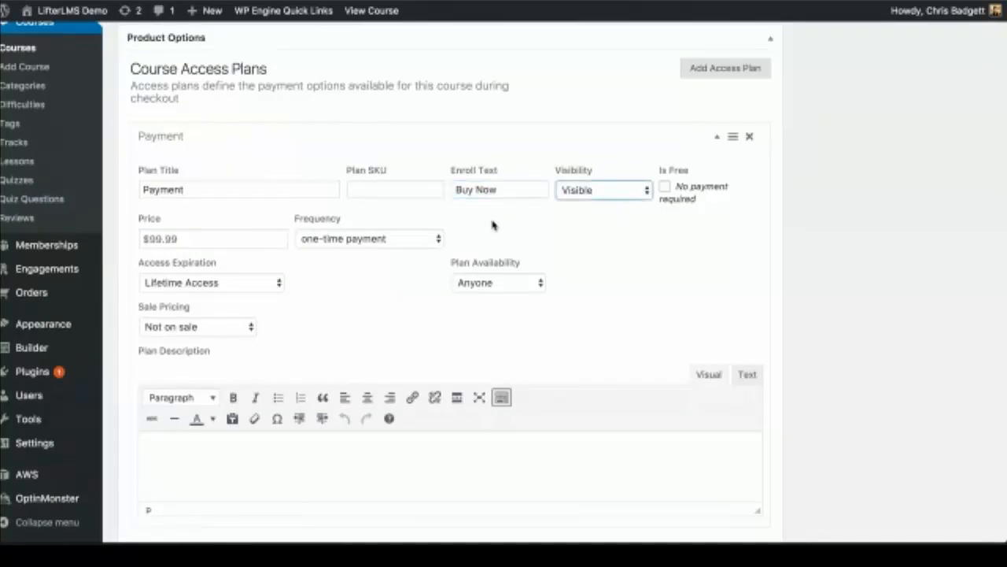
click(207, 239)
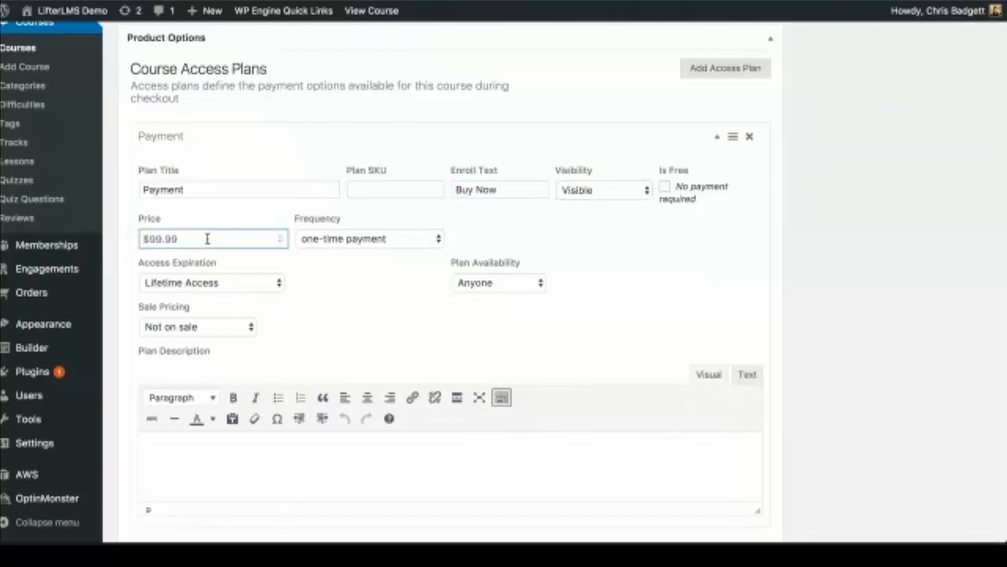
text(297)
click(436, 240)
click(410, 260)
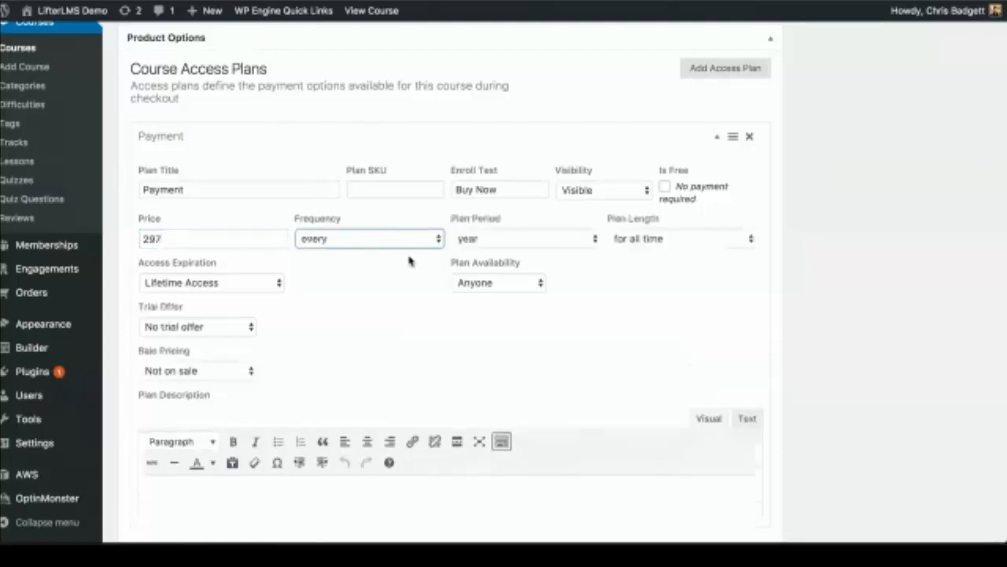
click(513, 234)
click(506, 258)
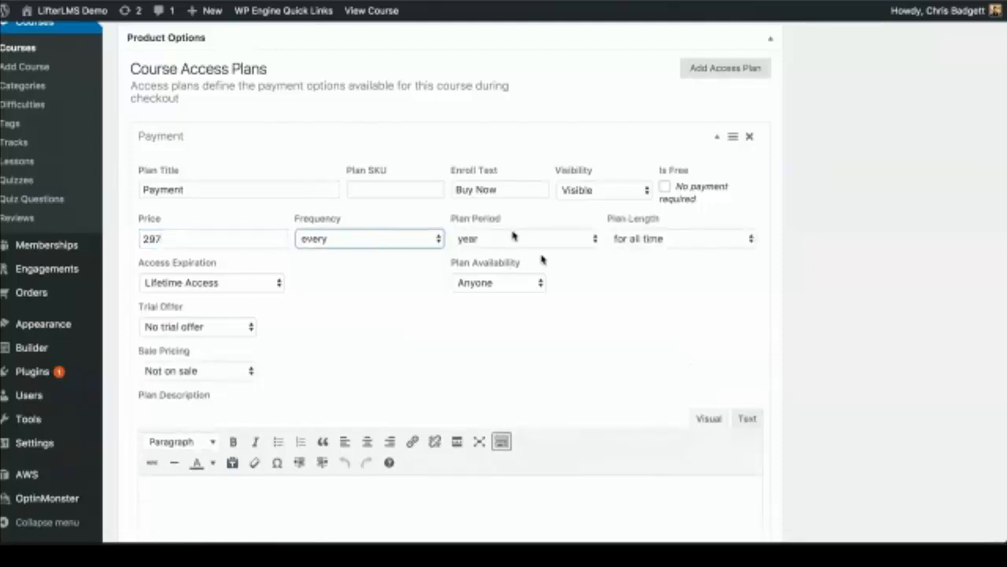
click(647, 243)
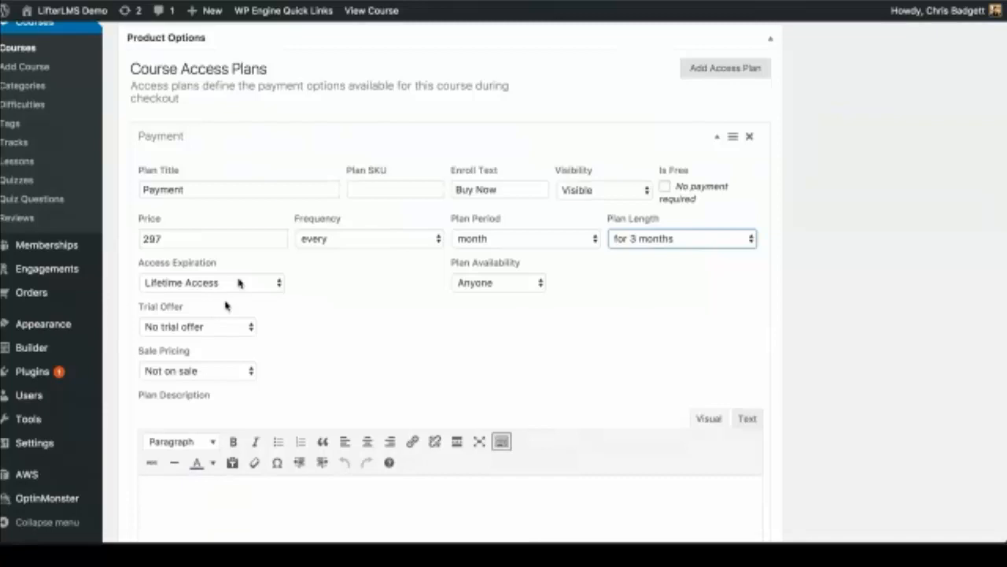
Step: Add expiring access and a $1 one-week trial, then delete the Payment plan
click(226, 305)
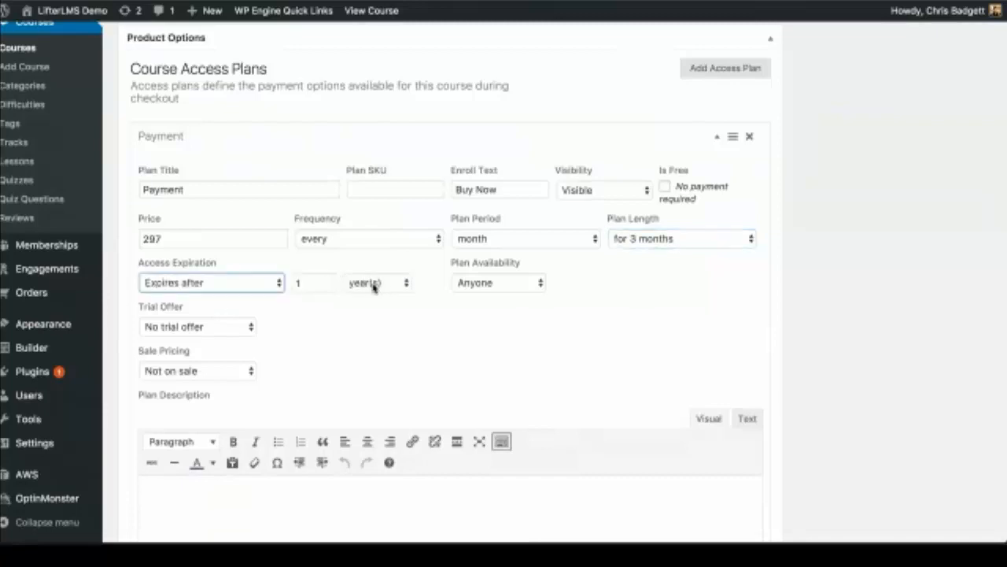
click(223, 339)
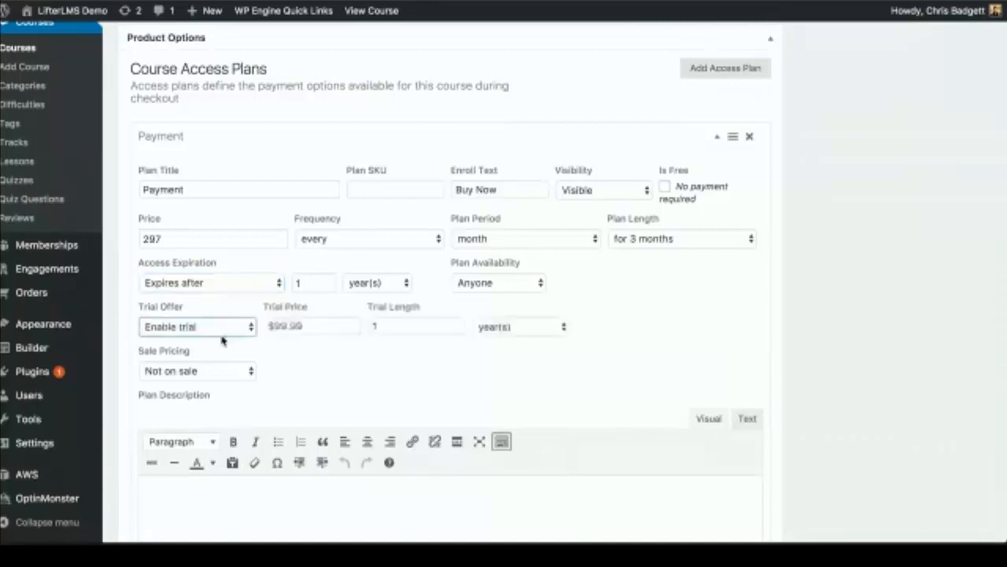
click(312, 325)
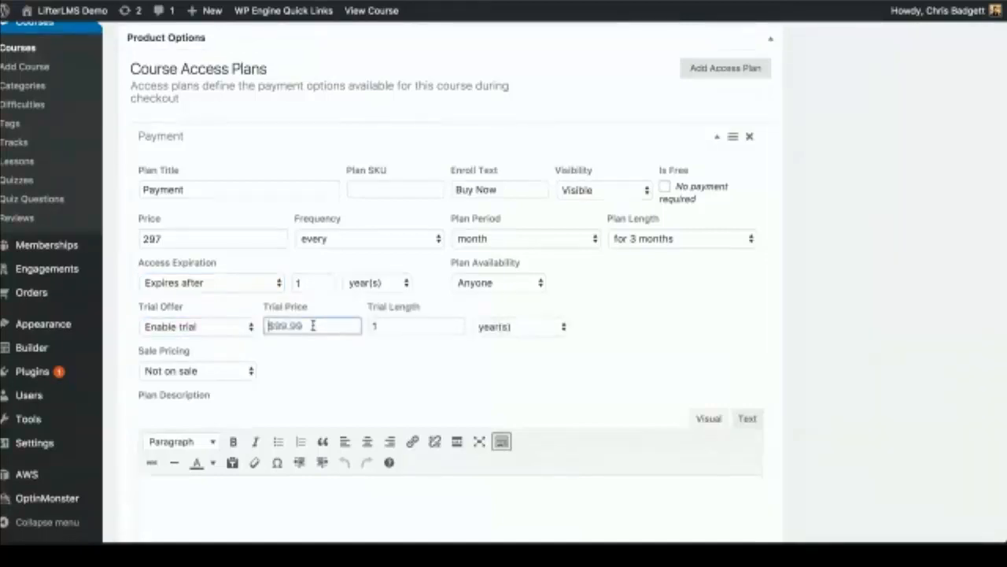
text(1)
click(386, 325)
click(530, 330)
click(548, 352)
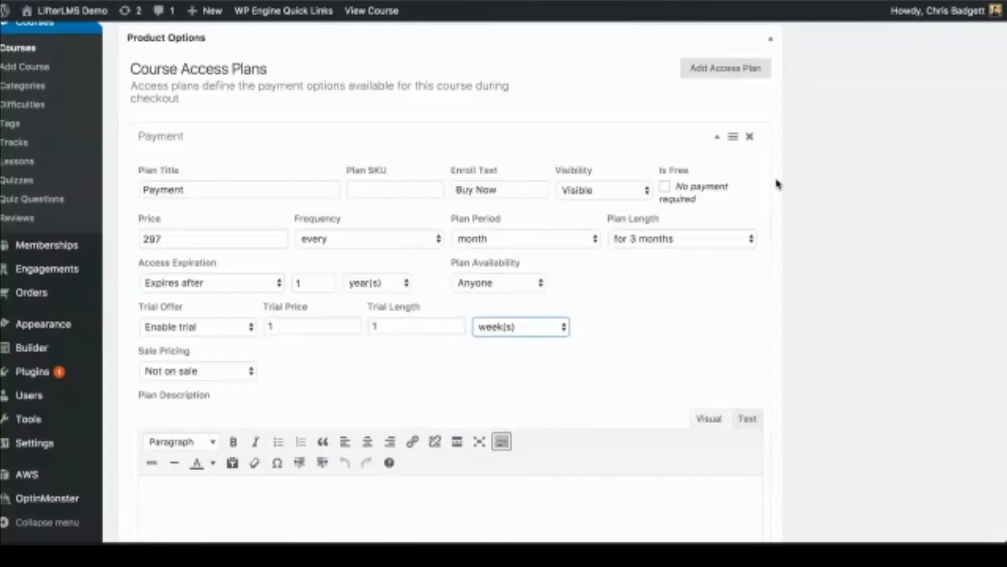
click(752, 138)
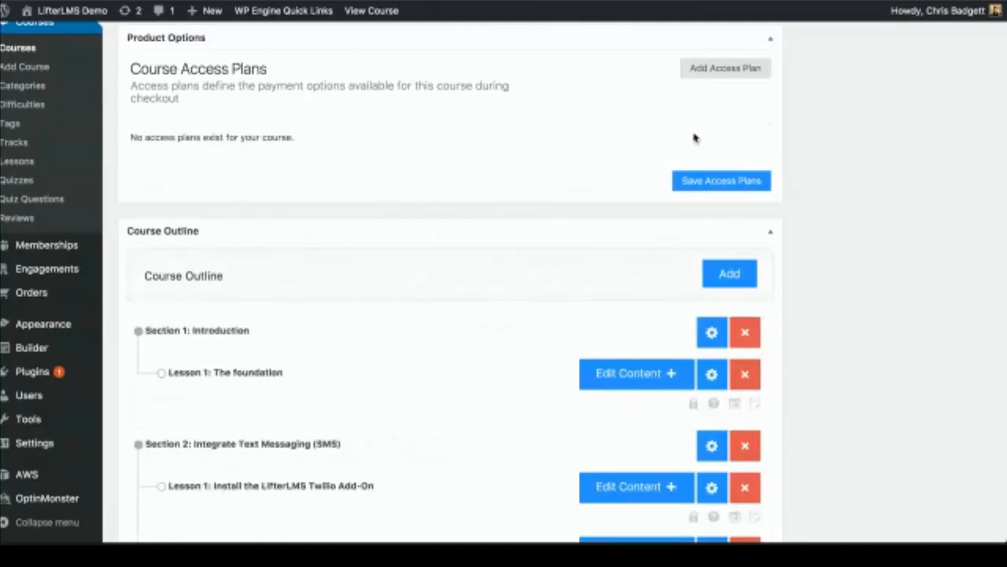
Step: Add a 'Free' access plan with 'Enroll' button text, mark it free, and save the plans
click(709, 69)
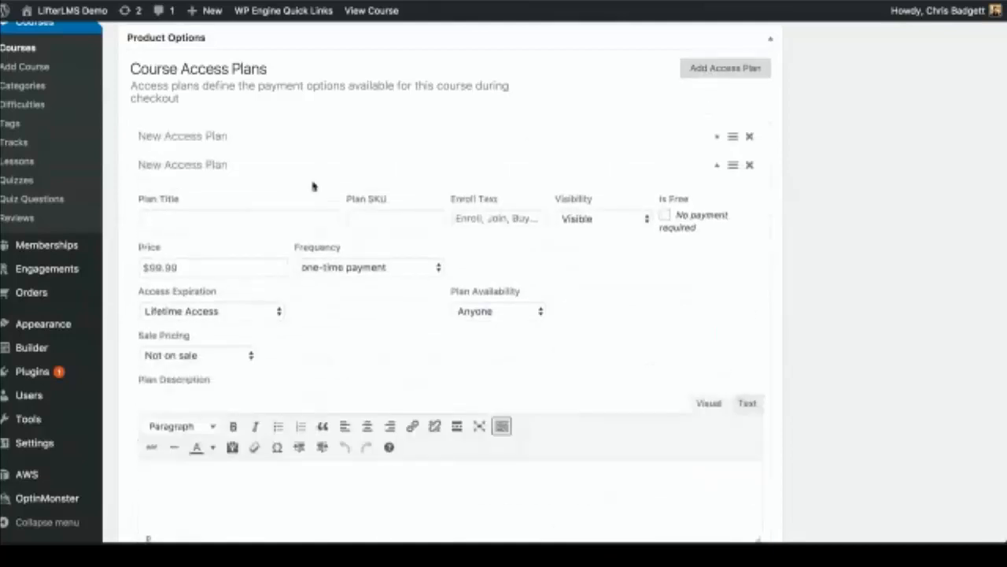
click(750, 165)
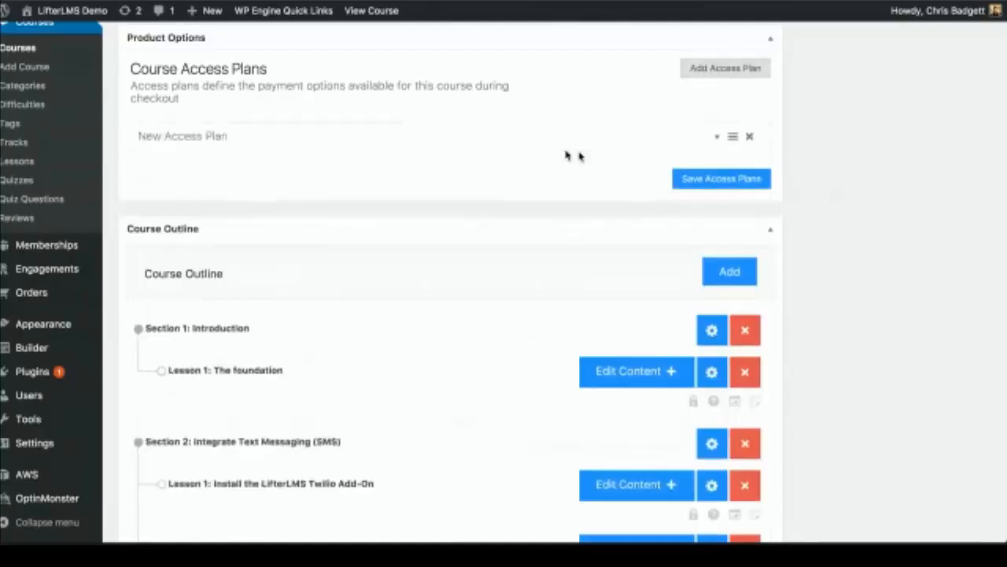
click(307, 137)
click(193, 186)
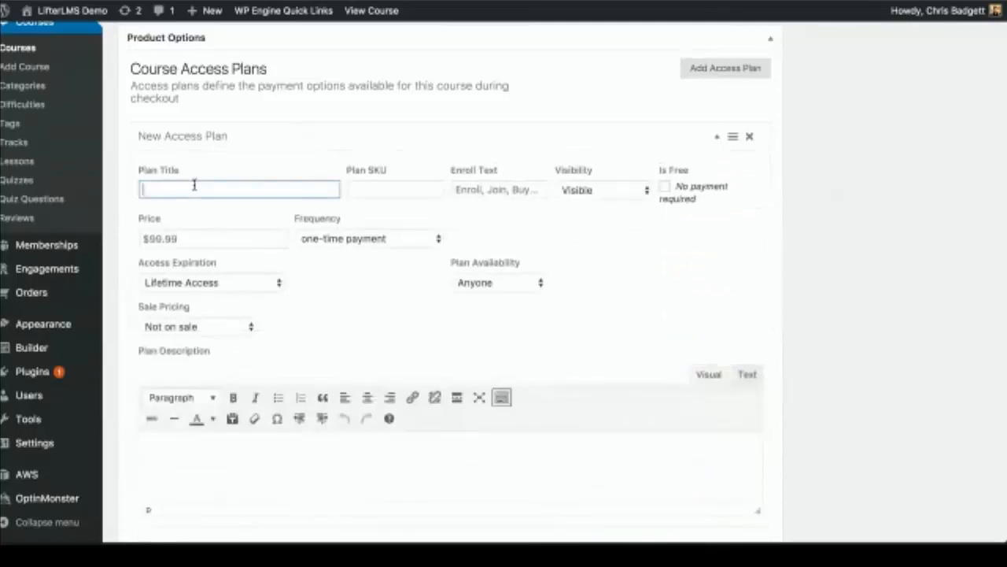
text(Free)
click(475, 188)
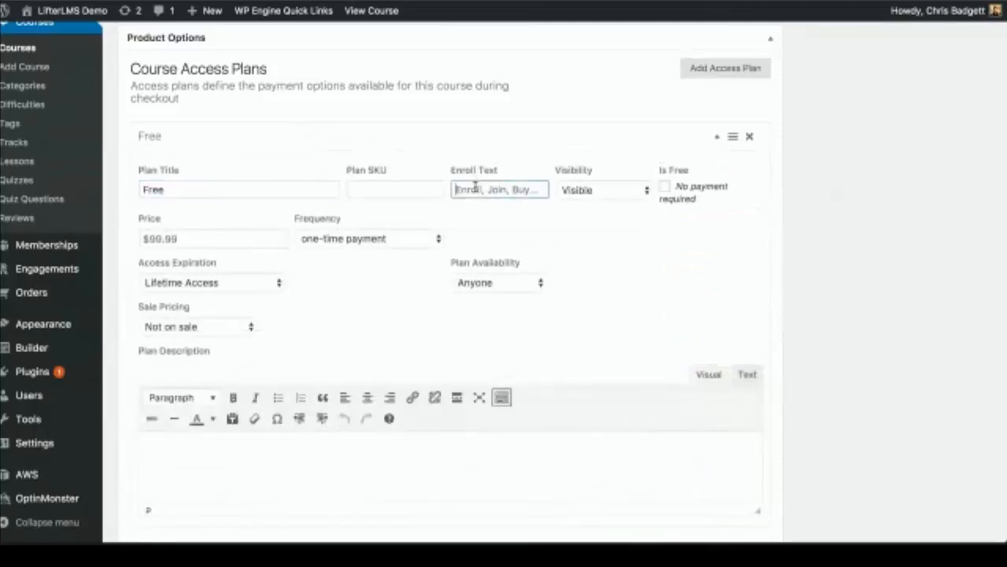
text(Enroll)
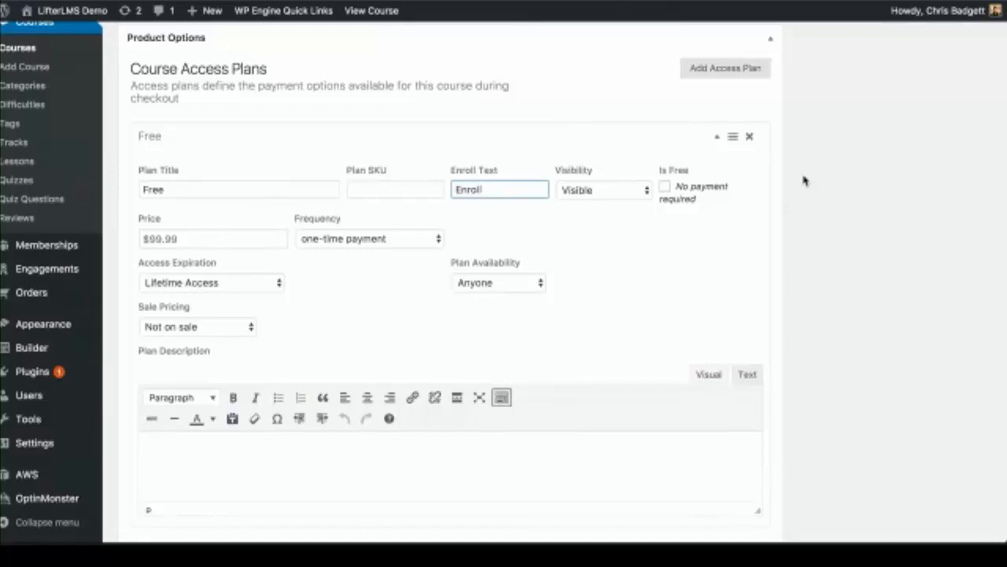
click(665, 189)
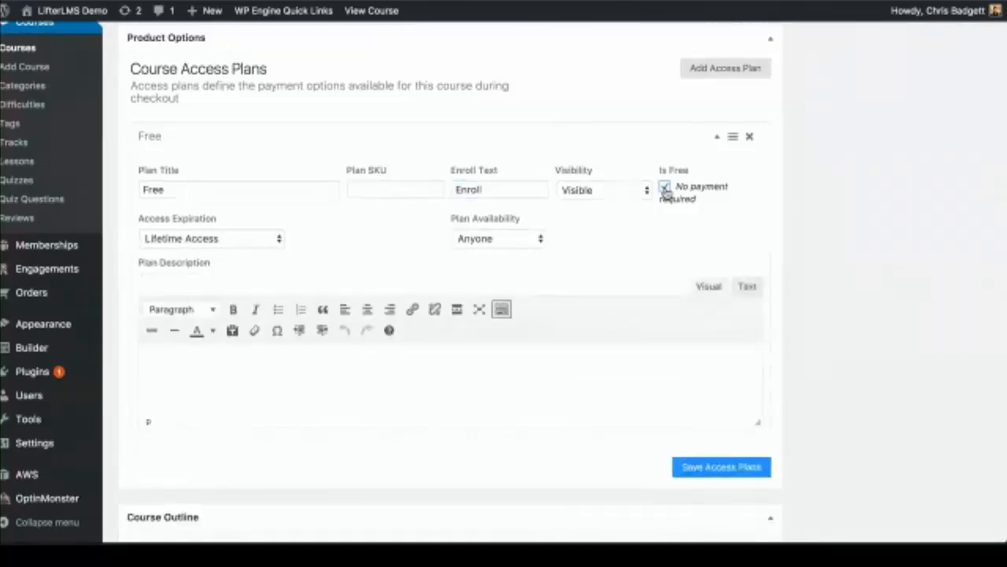
click(691, 470)
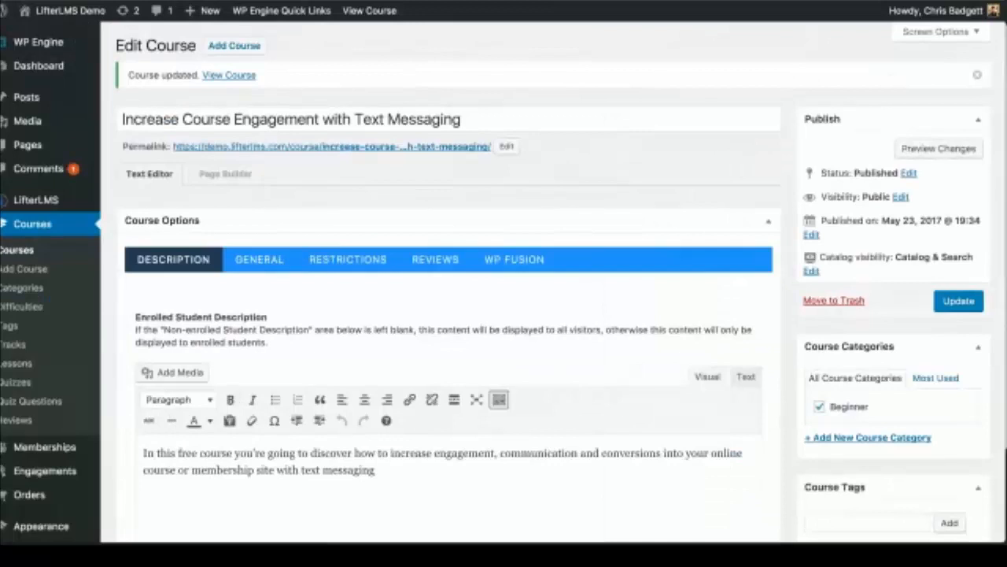
Step: View the demo.lifterlms.com course list in an incognito window, then re-save the course
key(ctrl+shift+n)
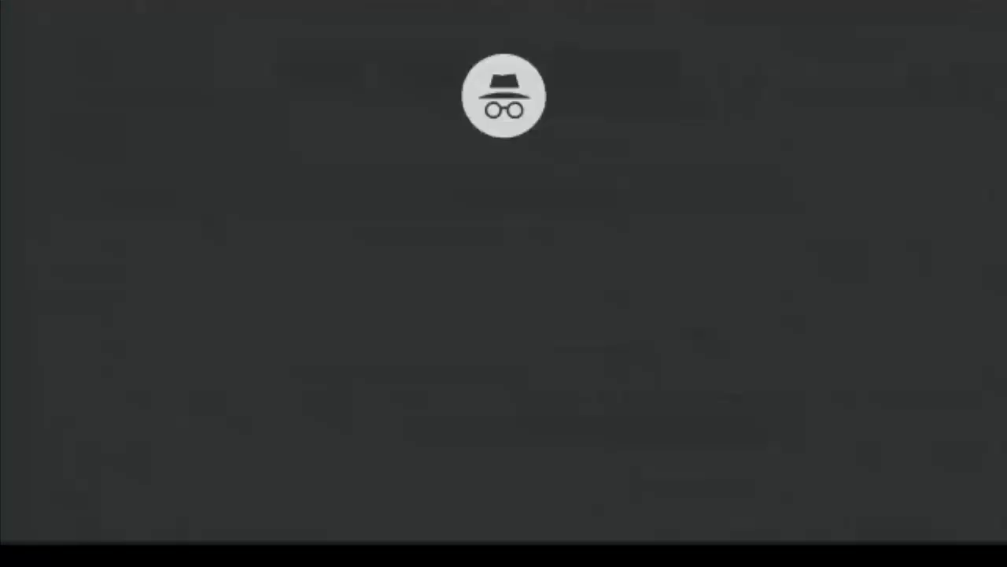
text(demo.)
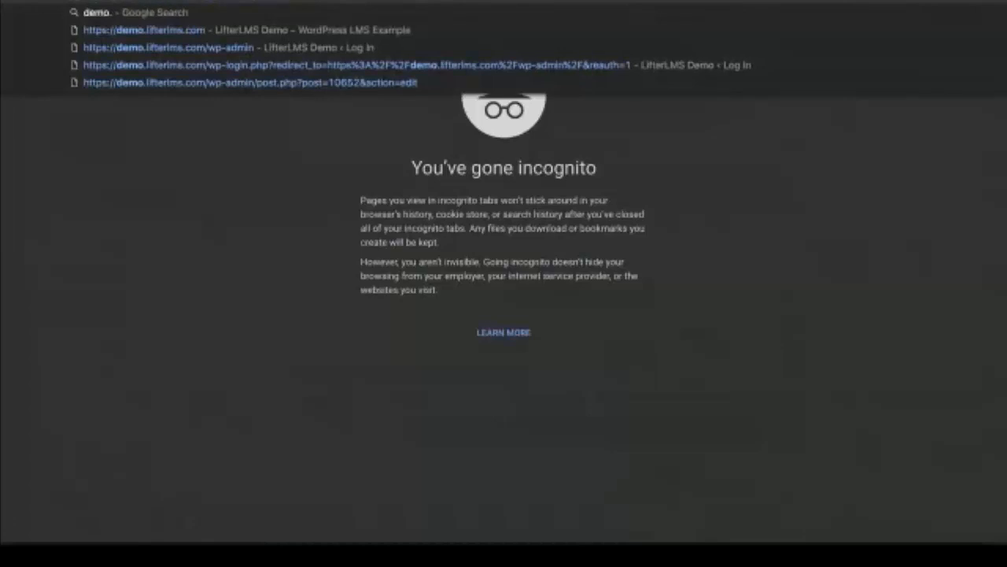
key(Return)
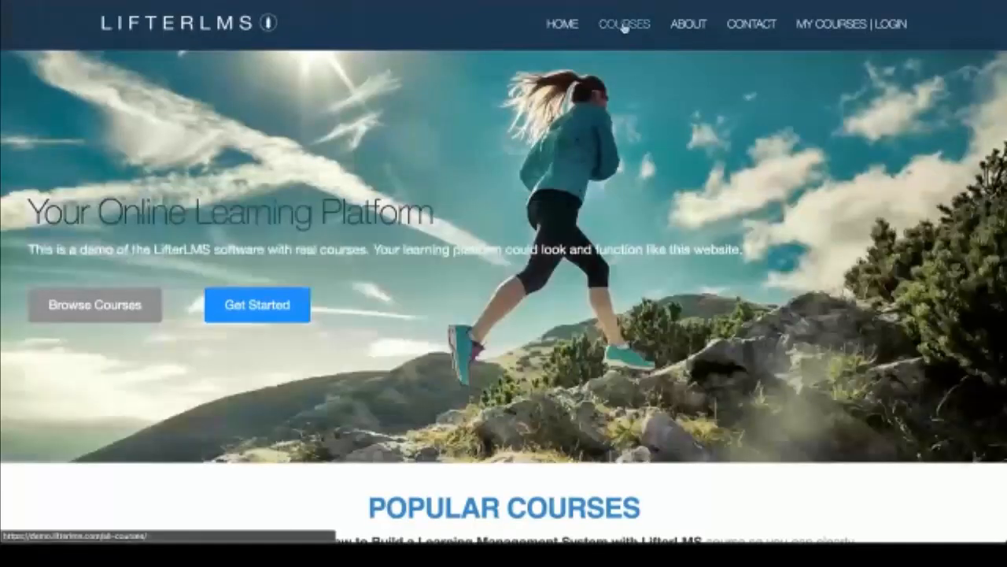
click(623, 28)
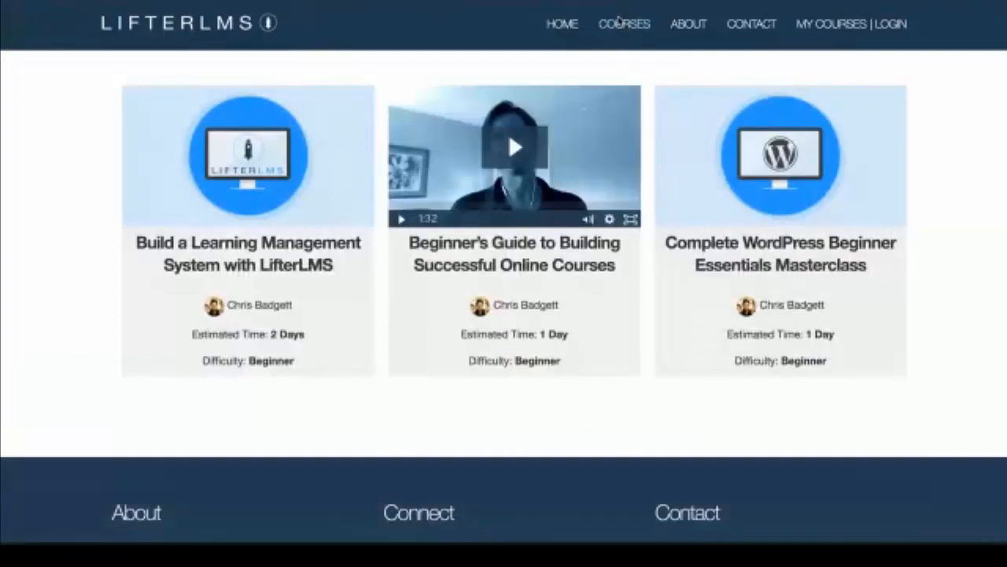
double_click(619, 21)
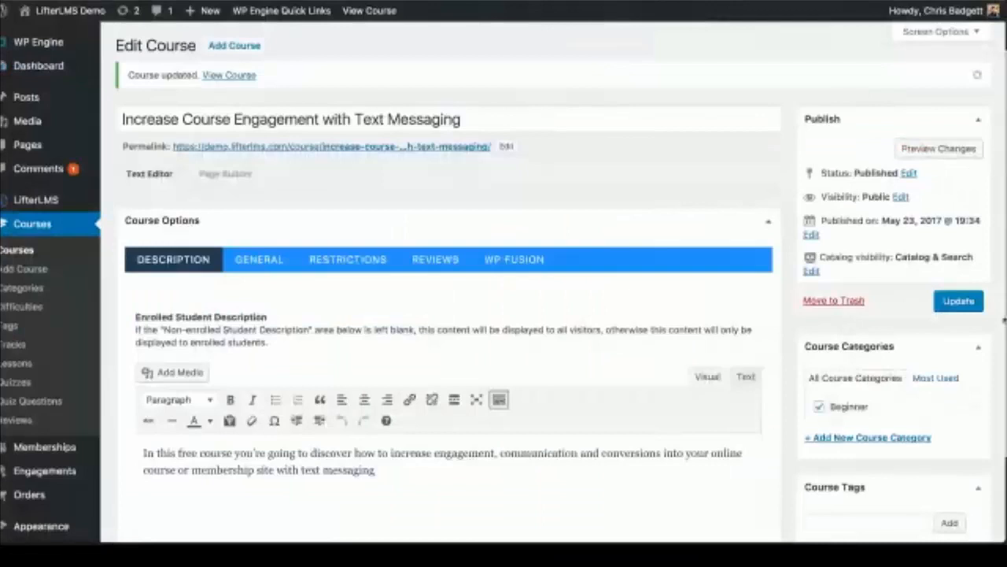
click(973, 149)
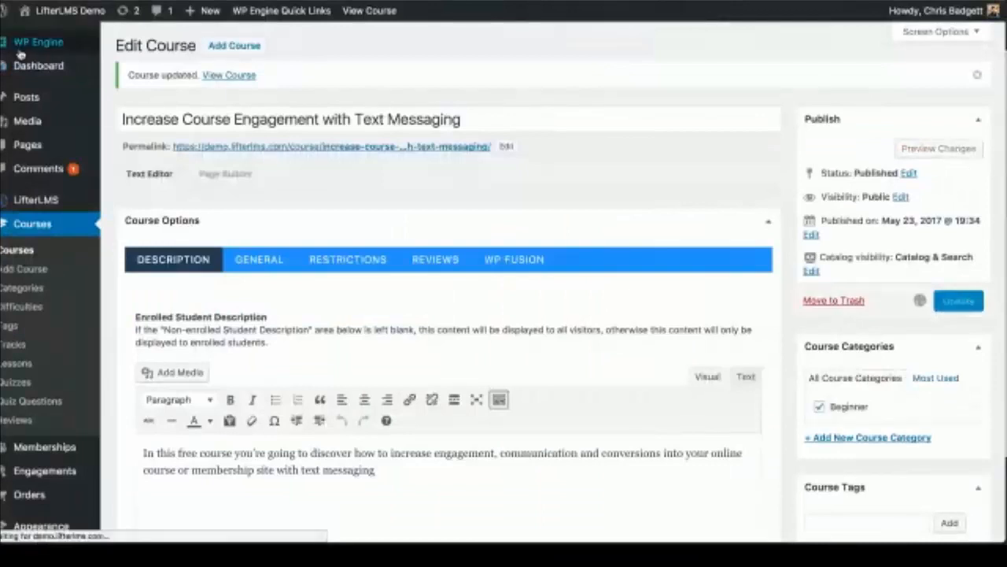
Step: Purge all WP Engine caches via Empty Caches and confirm the purge
mouse_move(47, 43)
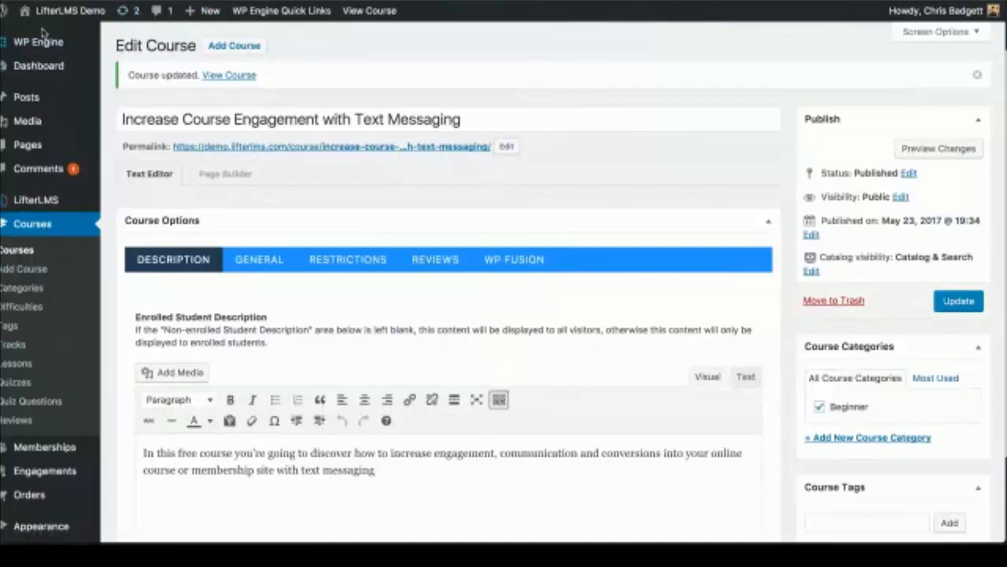
mouse_move(278, 14)
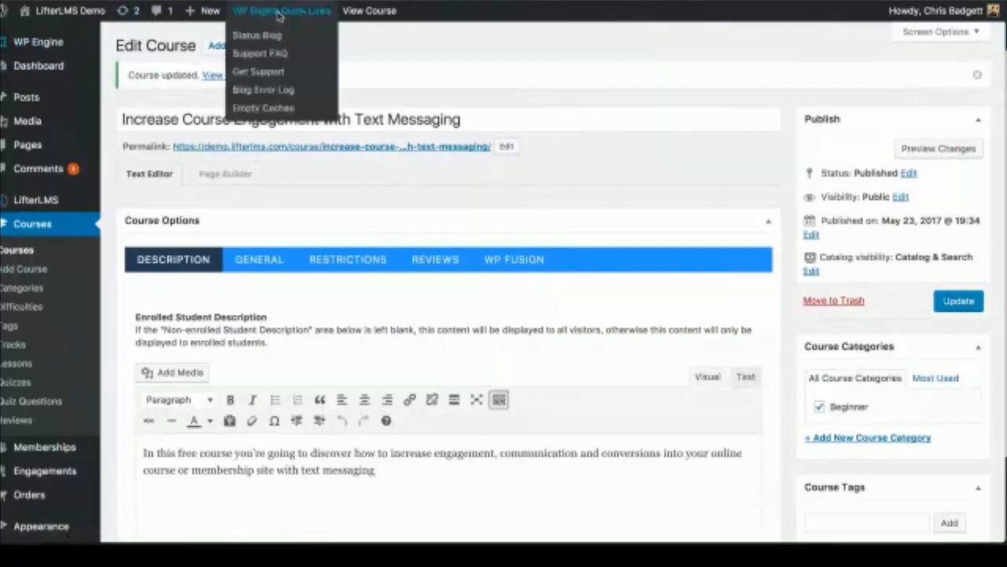
click(268, 115)
scroll(324, 405, down, 2)
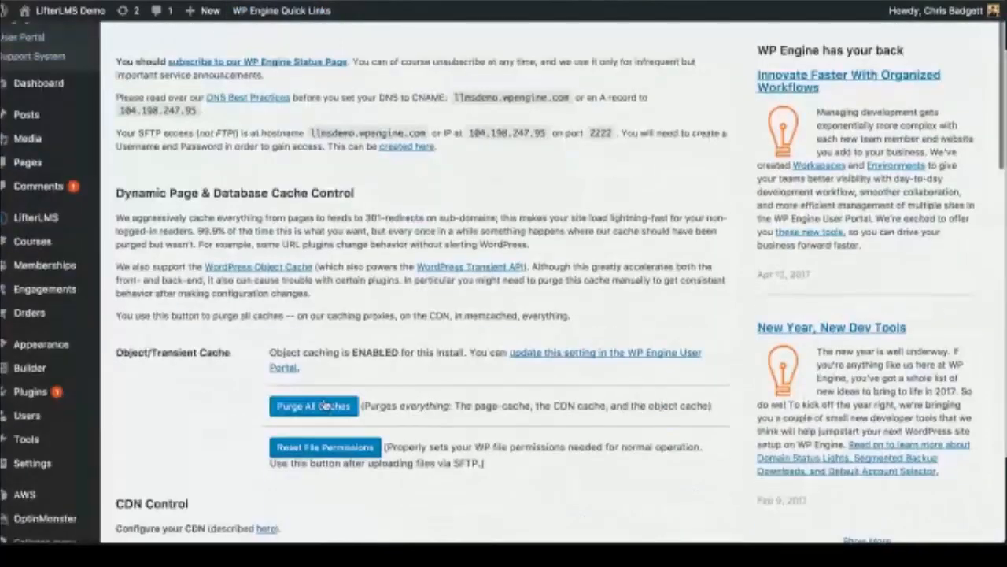
click(324, 405)
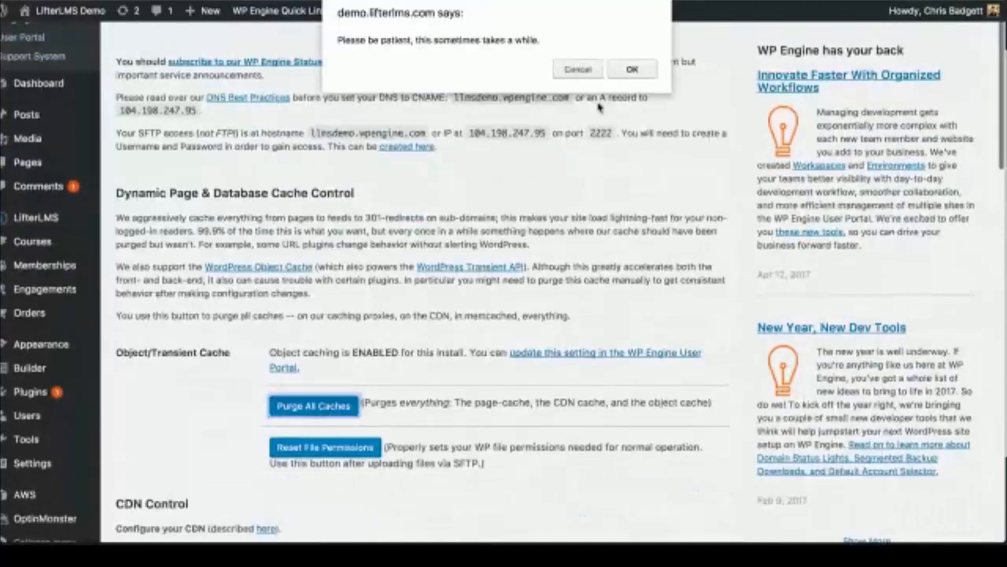
click(632, 69)
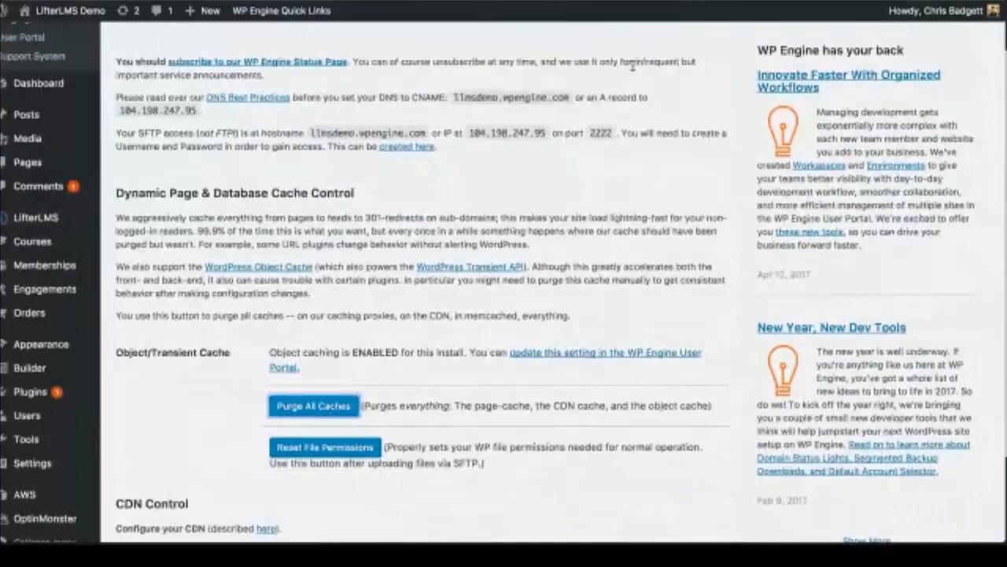
scroll(423, 213, down, 3)
scroll(424, 214, up, 1)
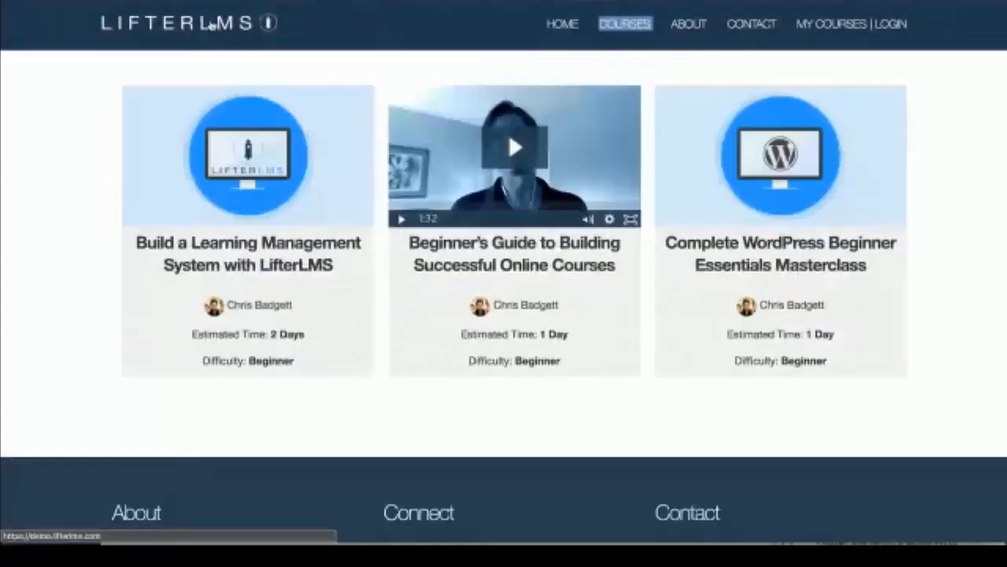
Step: From the demo home page, open the Increase Course Engagement with Text Messaging course
click(210, 26)
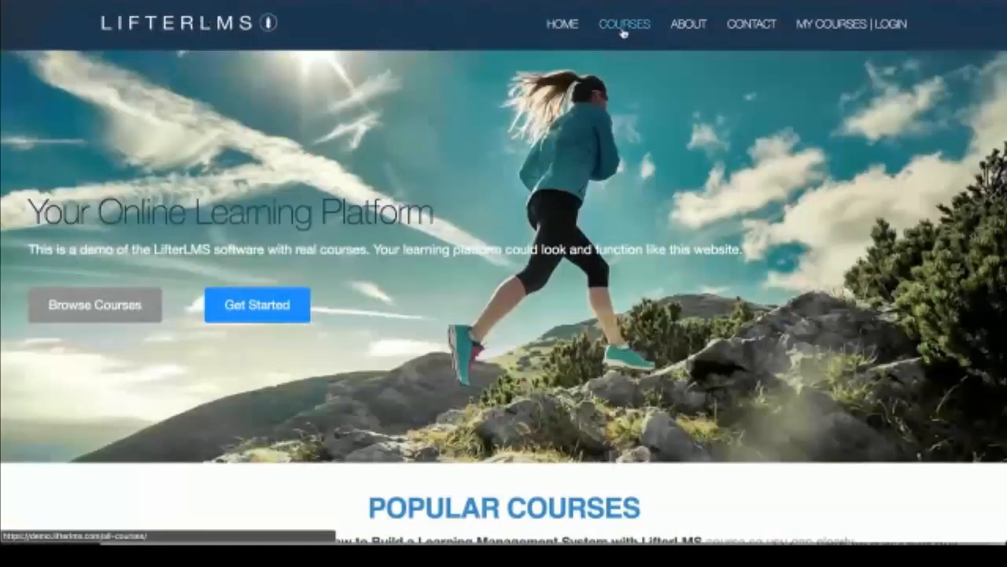
click(624, 27)
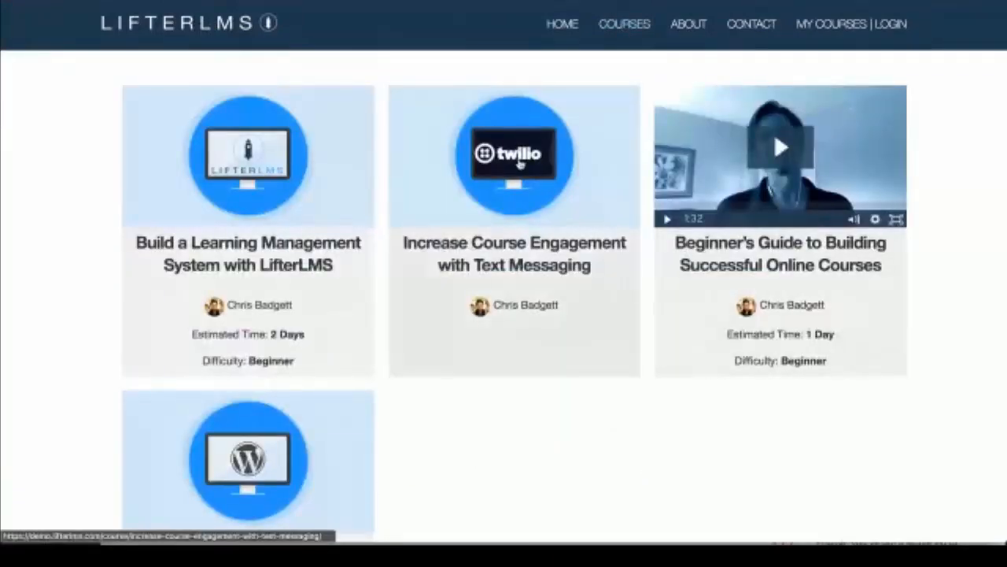
click(520, 163)
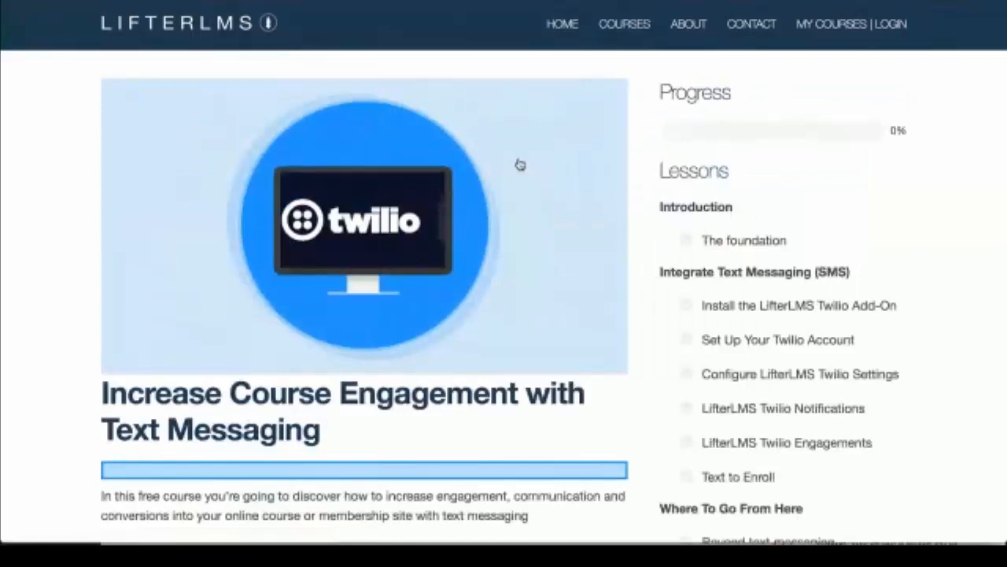
Step: Scroll down to the course's Free plan and enroll in it
scroll(520, 164, down, 3)
scroll(519, 169, down, 5)
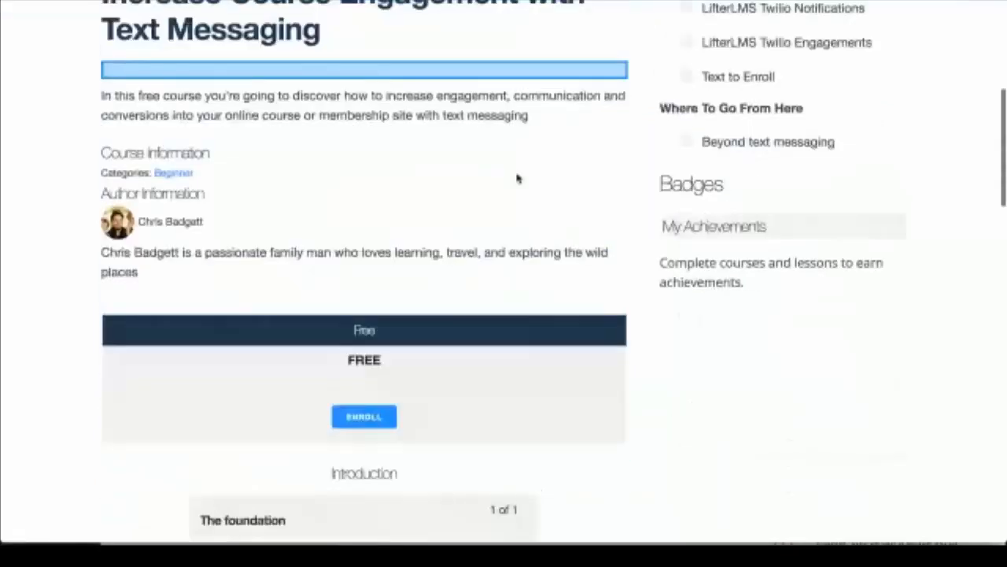
scroll(400, 225, down, 3)
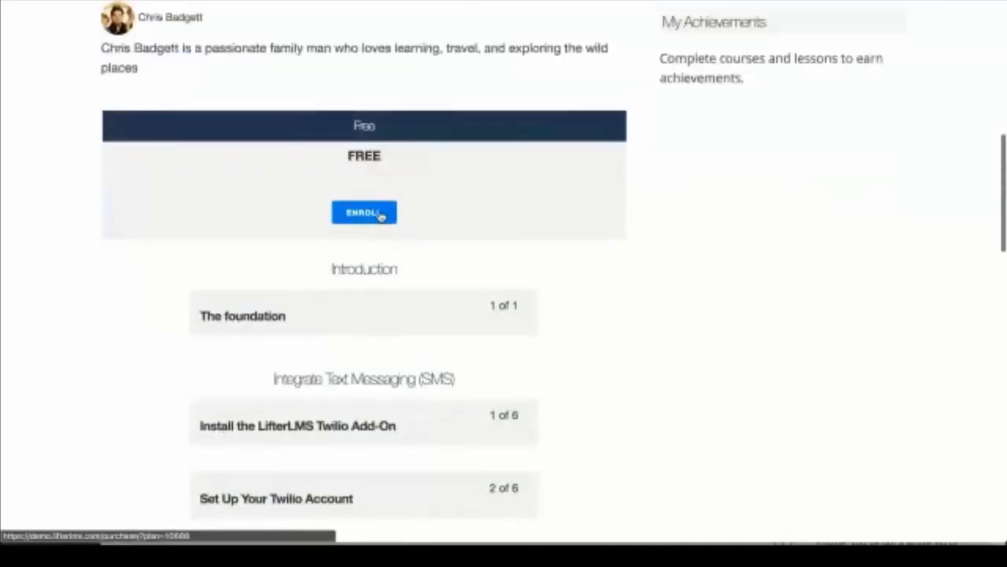
scroll(416, 301, down, 1)
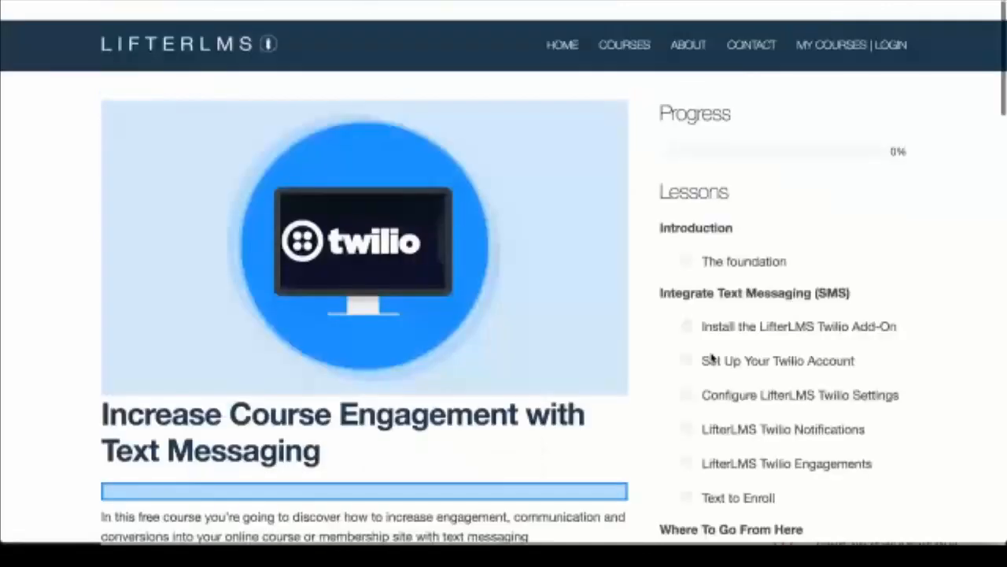
scroll(467, 90, down, 1)
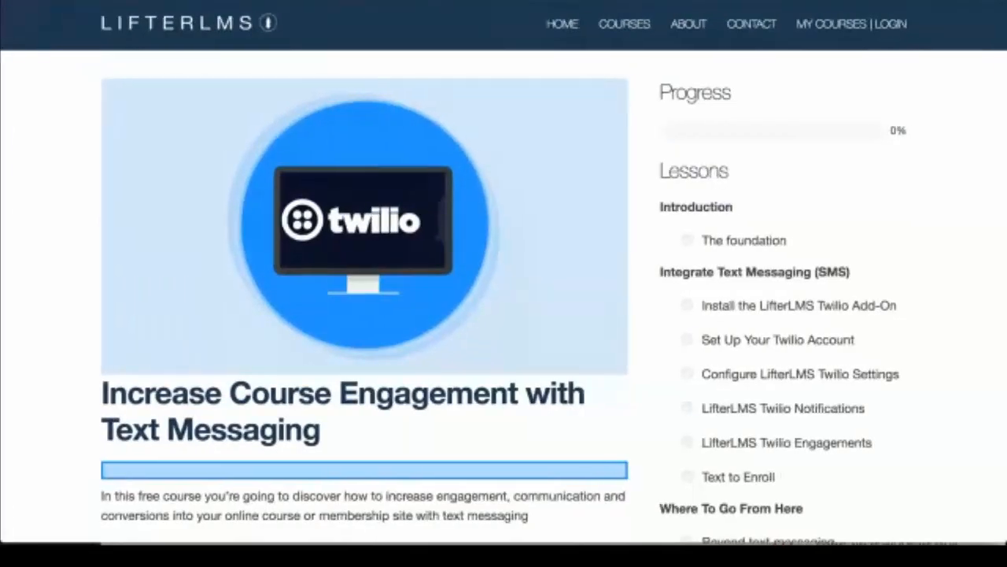
scroll(428, 191, down, 5)
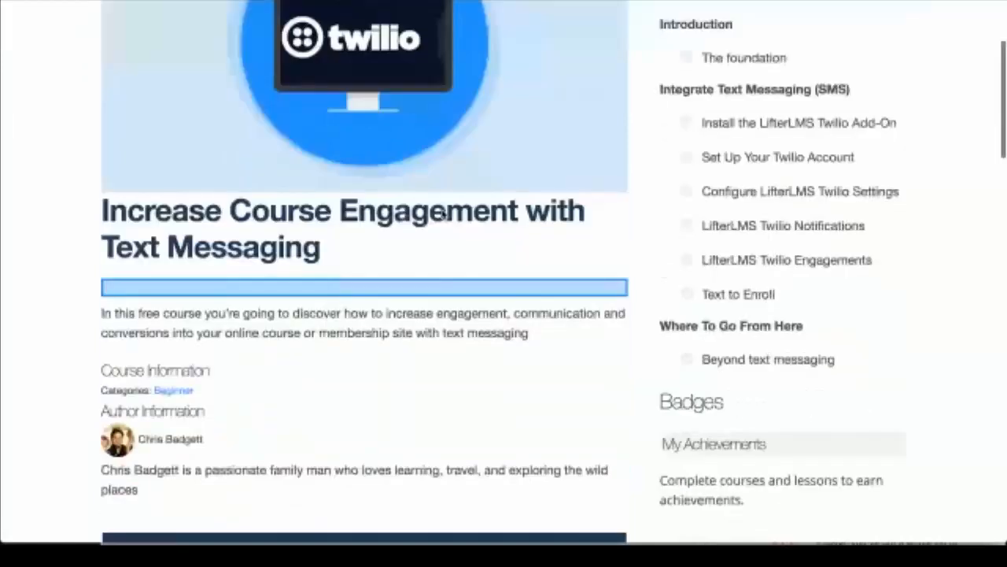
scroll(442, 215, up, 4)
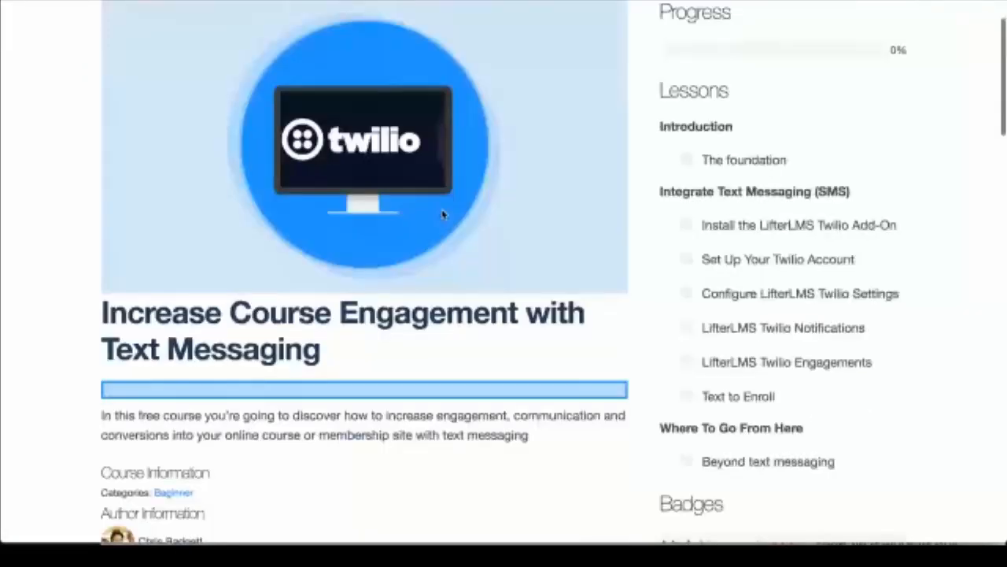
scroll(442, 214, down, 2)
scroll(443, 214, down, 3)
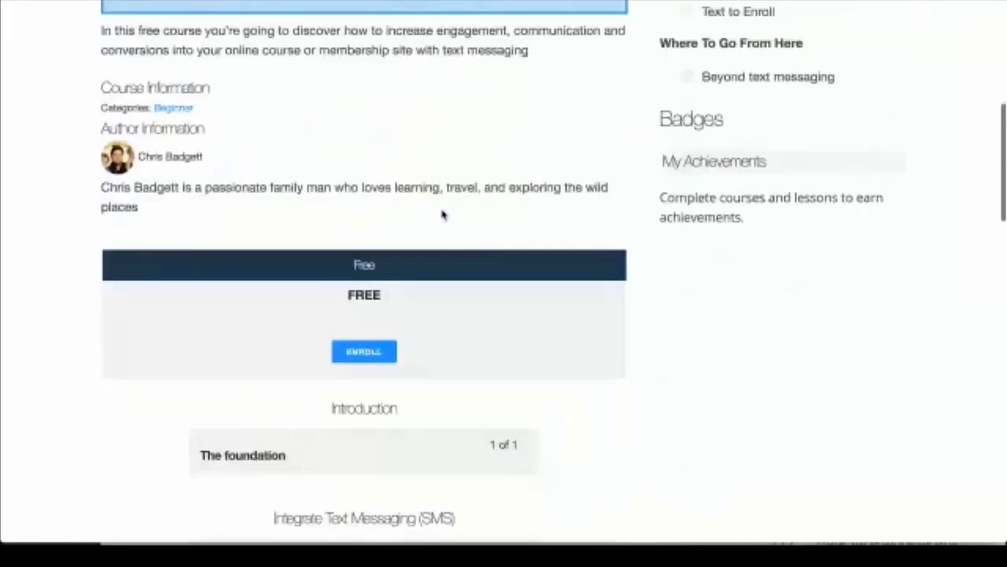
scroll(442, 215, down, 1)
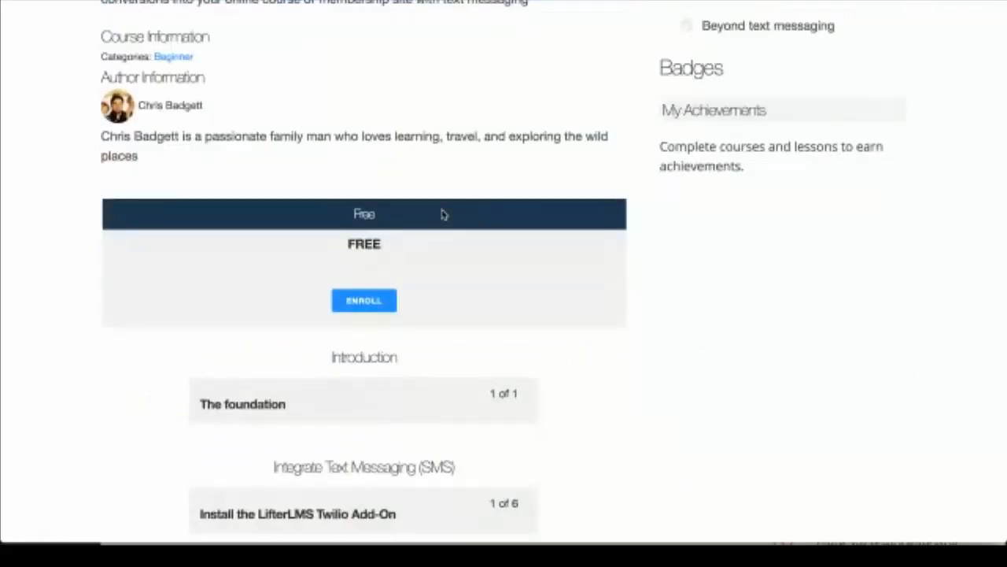
scroll(443, 215, up, 1)
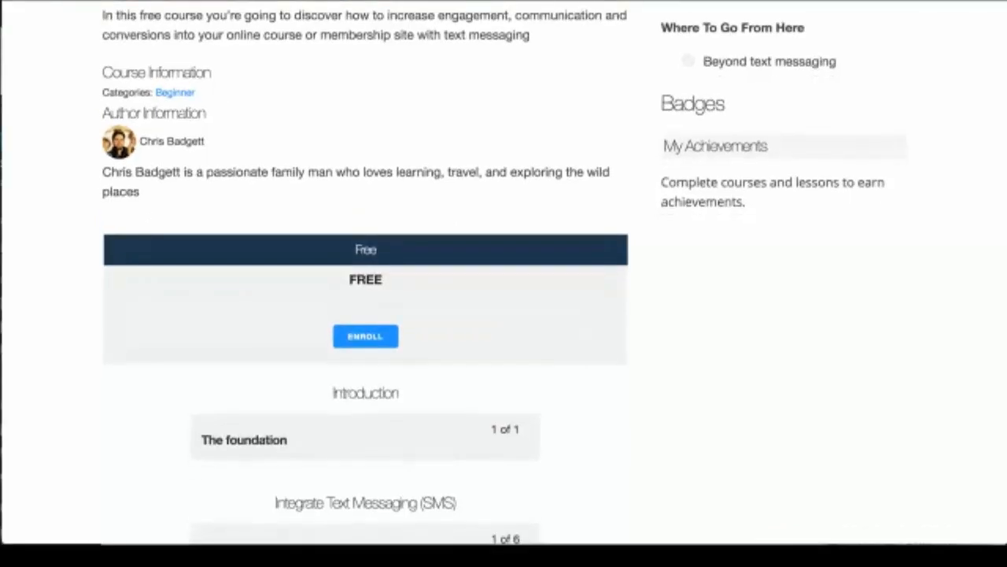
click(363, 334)
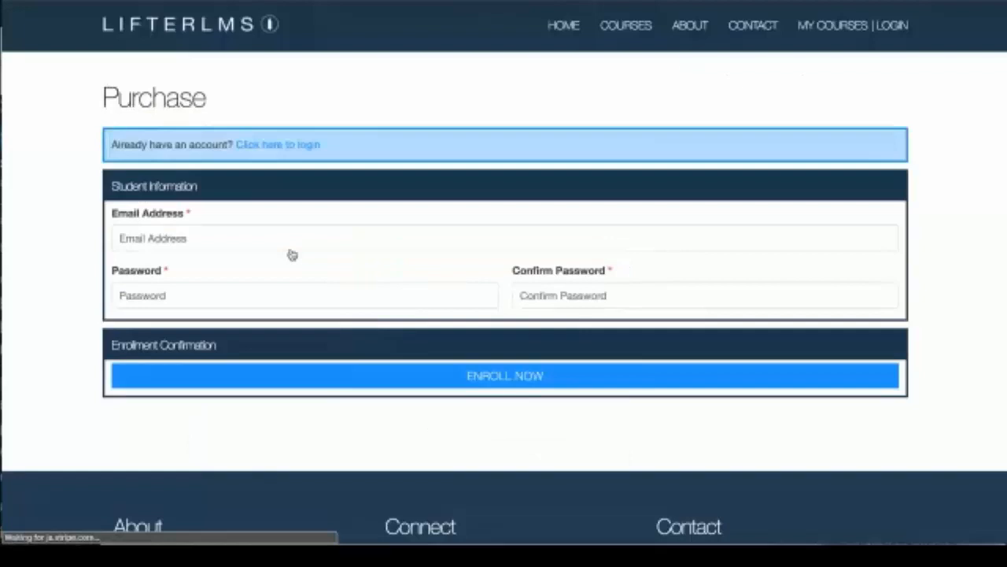
Step: Abandon the sign-up form and edit the Twilio course from the admin Courses list
click(189, 244)
text(lifte)
key(BackSpace)
key(BackSpace)
key(BackSpace)
key(BackSpace)
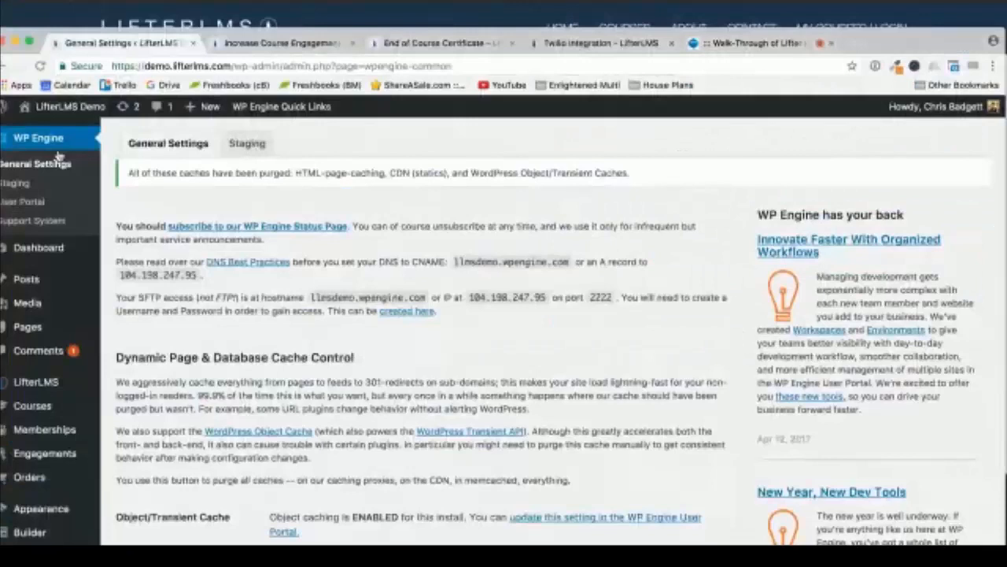
click(58, 157)
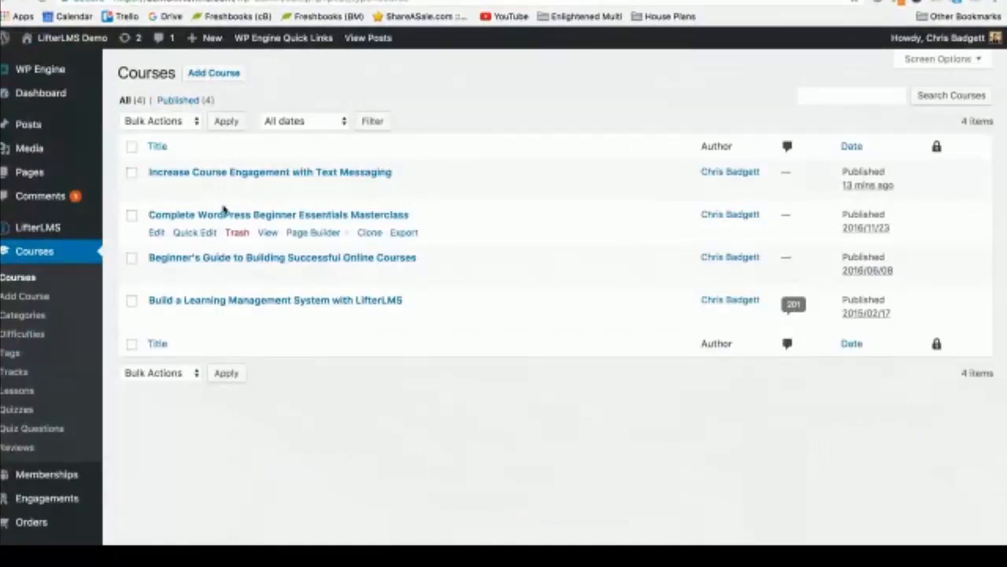
click(154, 193)
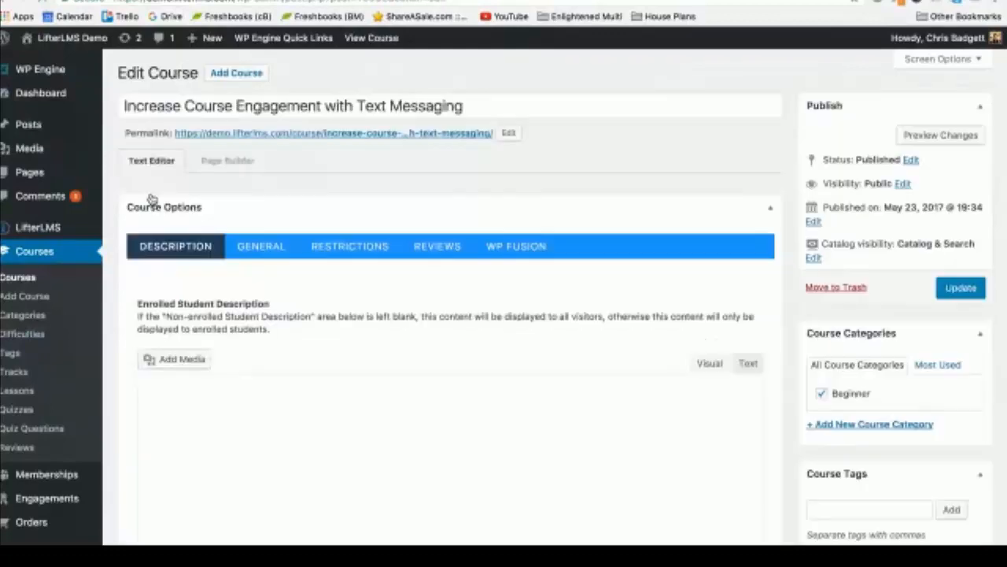
scroll(519, 346, down, 8)
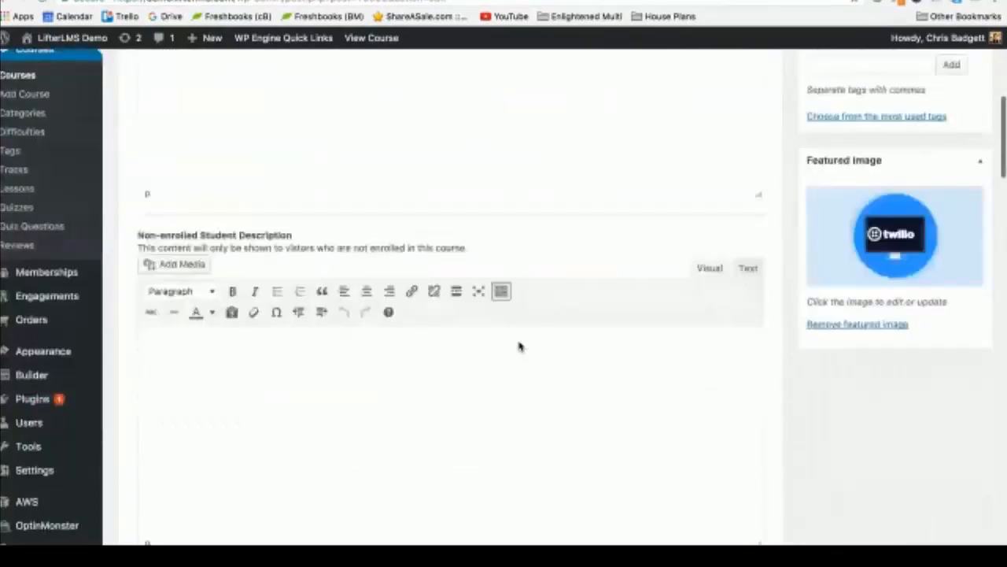
Step: Show the course's Restrictions settings and place the cursor in the Course Opens Message field
scroll(520, 346, up, 6)
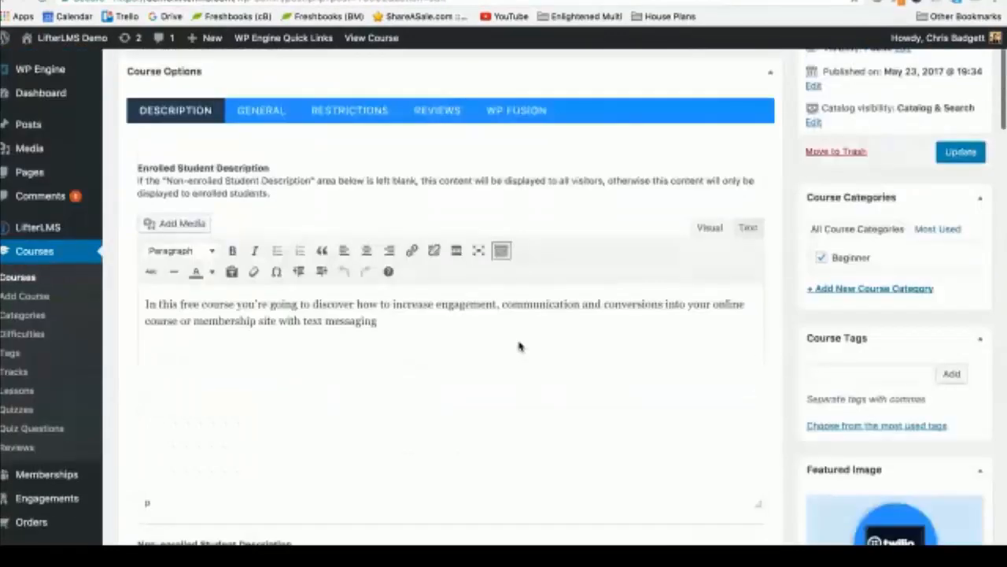
click(334, 118)
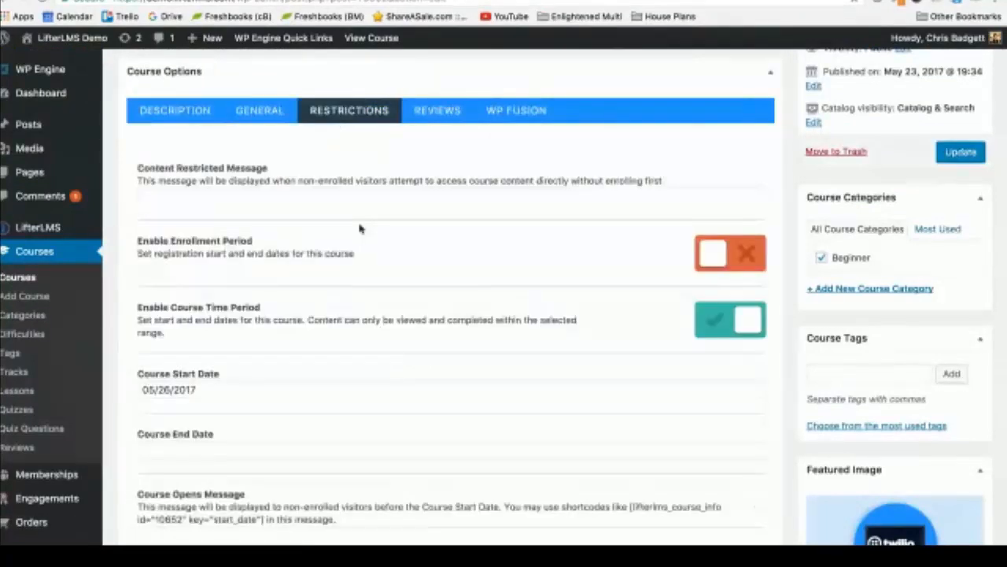
scroll(359, 229, down, 3)
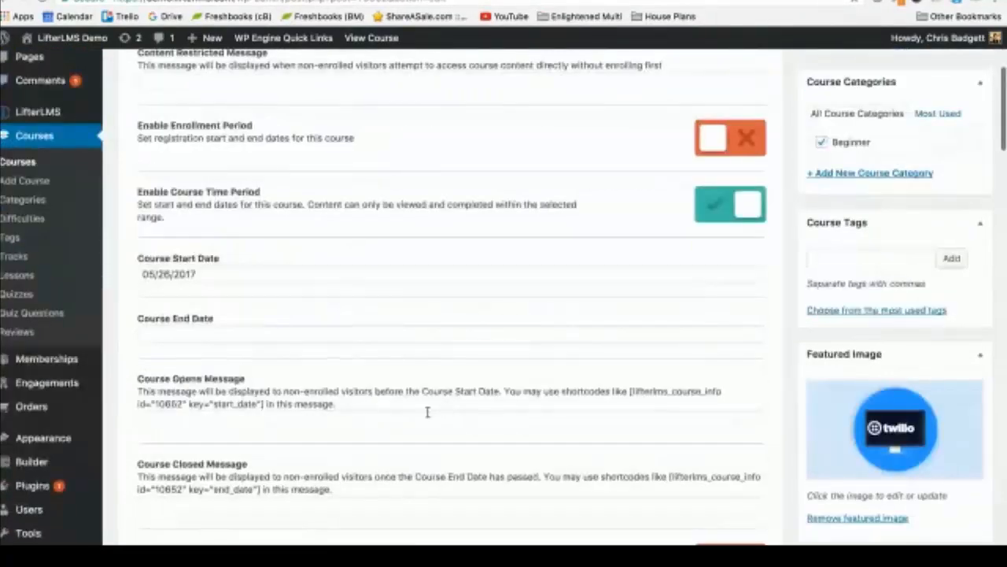
click(358, 423)
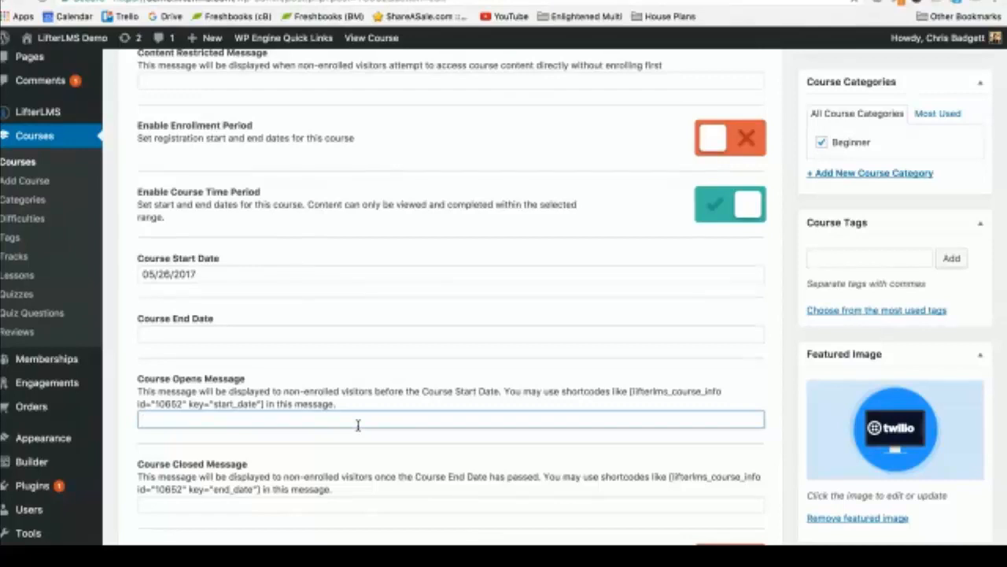
Step: Type 'This course opens on' into the Course Opens Message field
text(This coursre)
key(BackSpace)
key(BackSpace)
key(BackSpace)
text(e opens on)
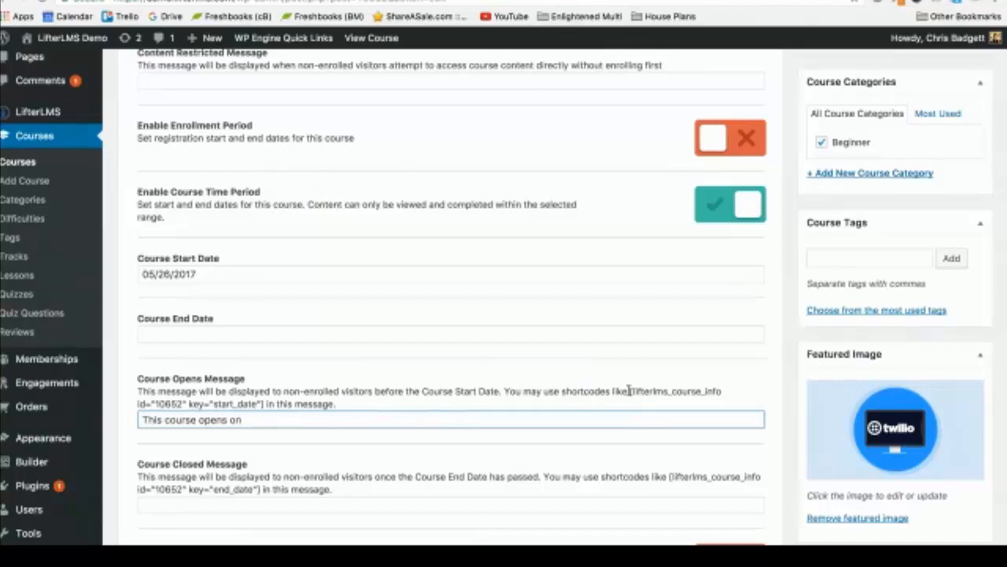
Step: Append the [lifterlms_course_info key="start_date"] shortcode copied from the help text
drag(630, 391, 266, 403)
key(super+c)
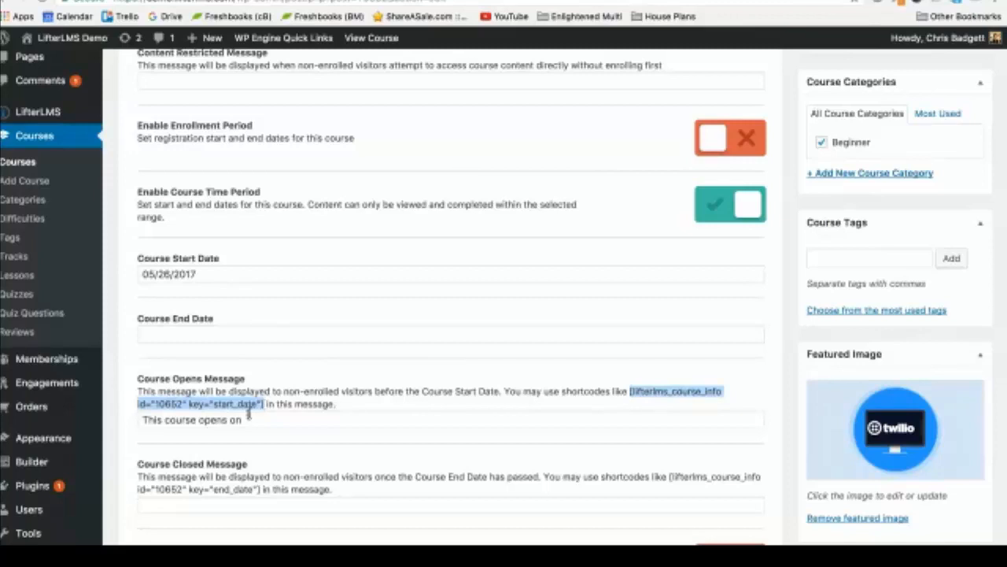
click(245, 420)
key(super+v)
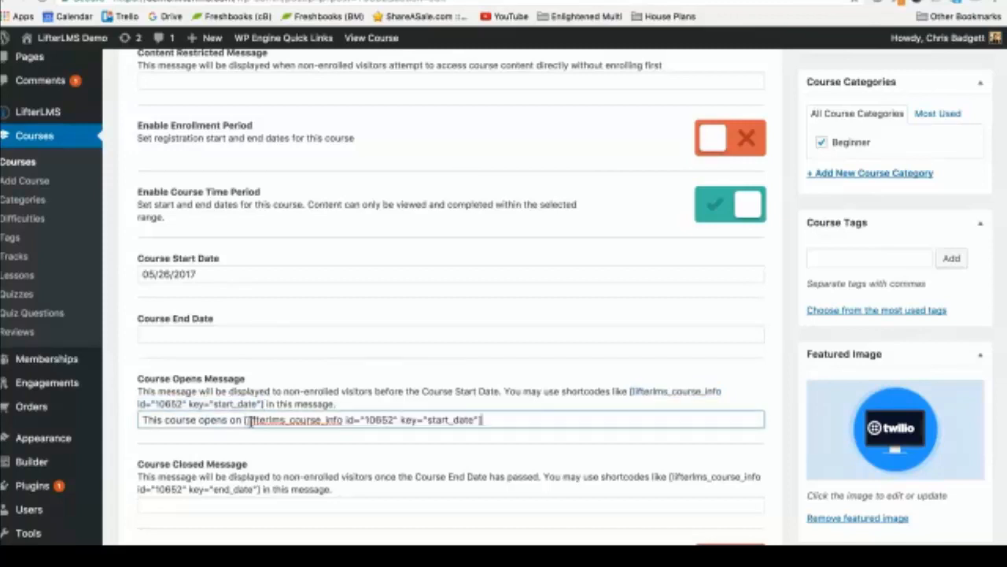
scroll(585, 415, up, 1)
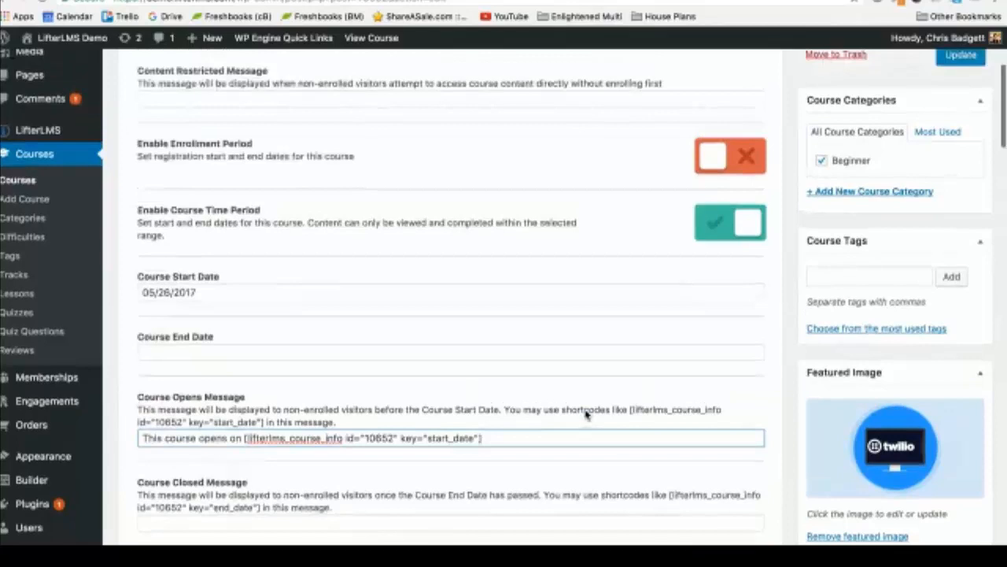
scroll(586, 414, up, 1)
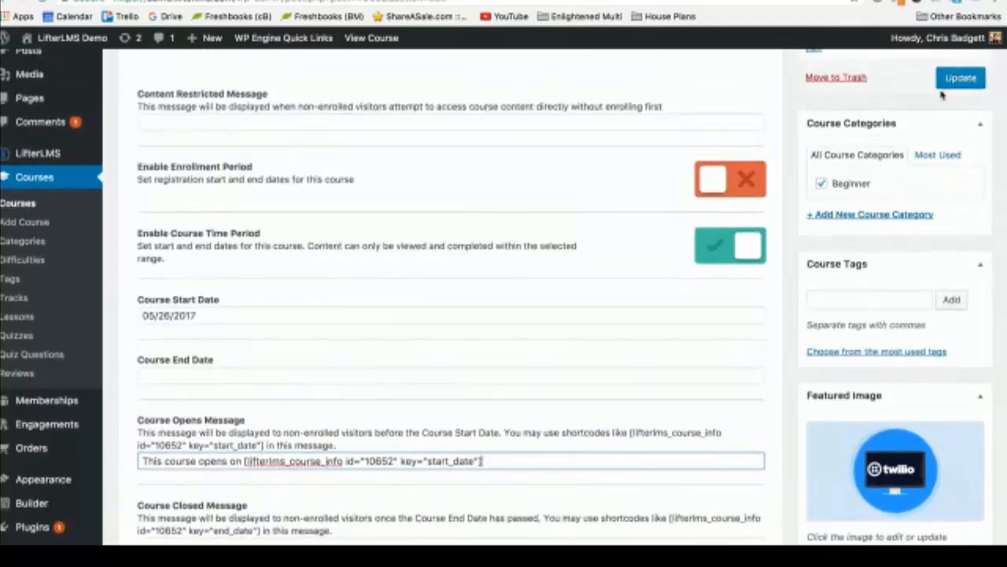
scroll(780, 294, down, 1)
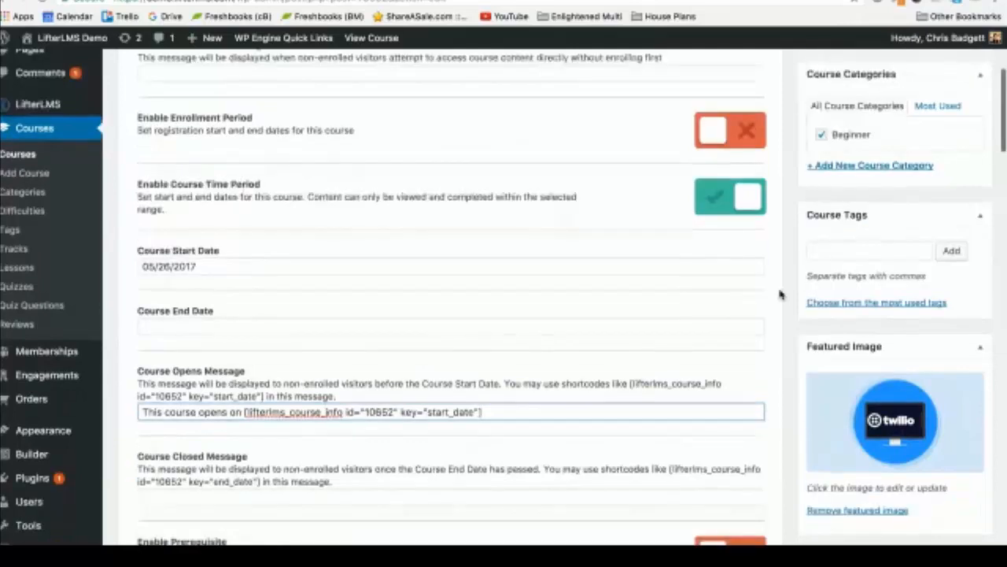
scroll(779, 294, down, 2)
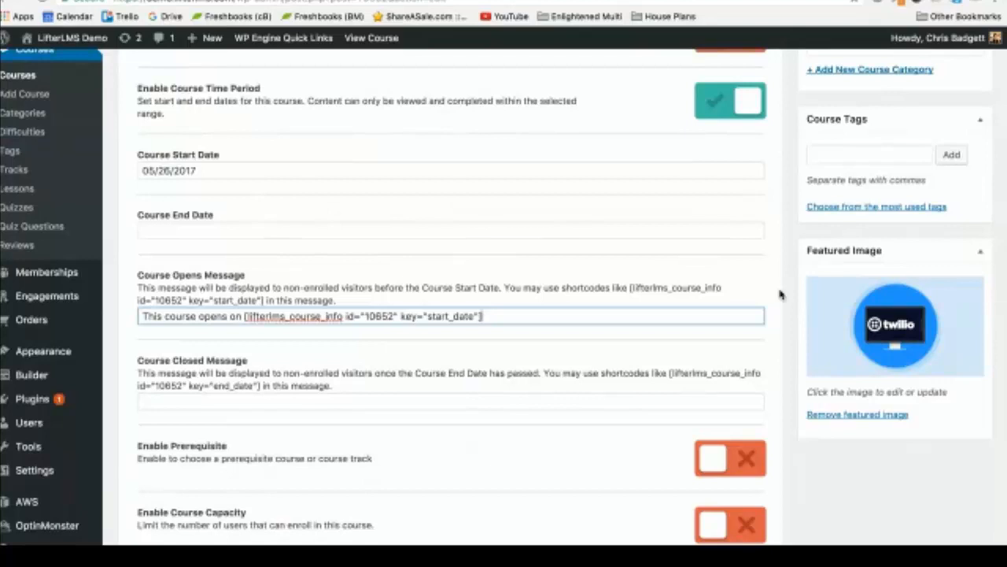
drag(630, 285, 264, 300)
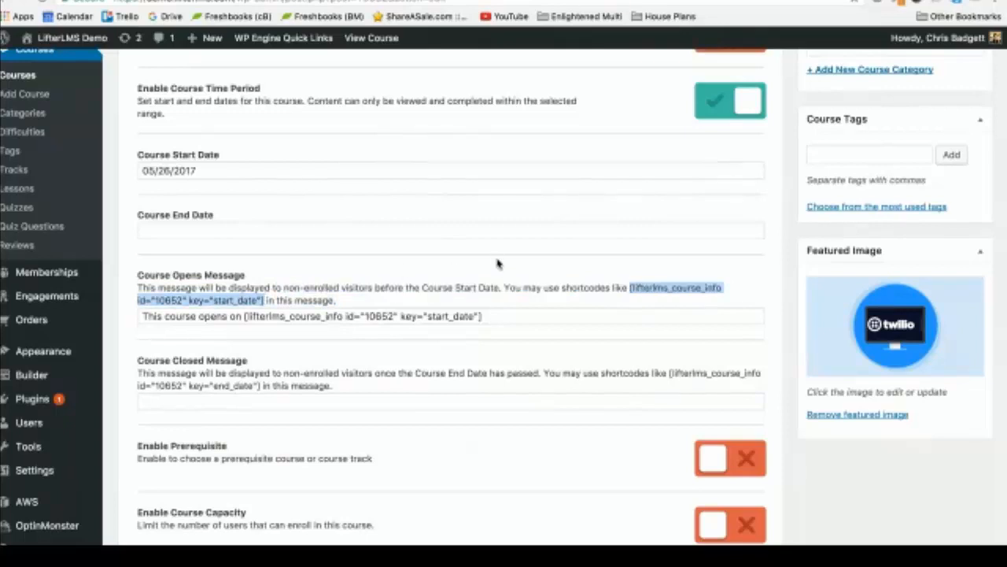
scroll(497, 264, down, 1)
click(497, 286)
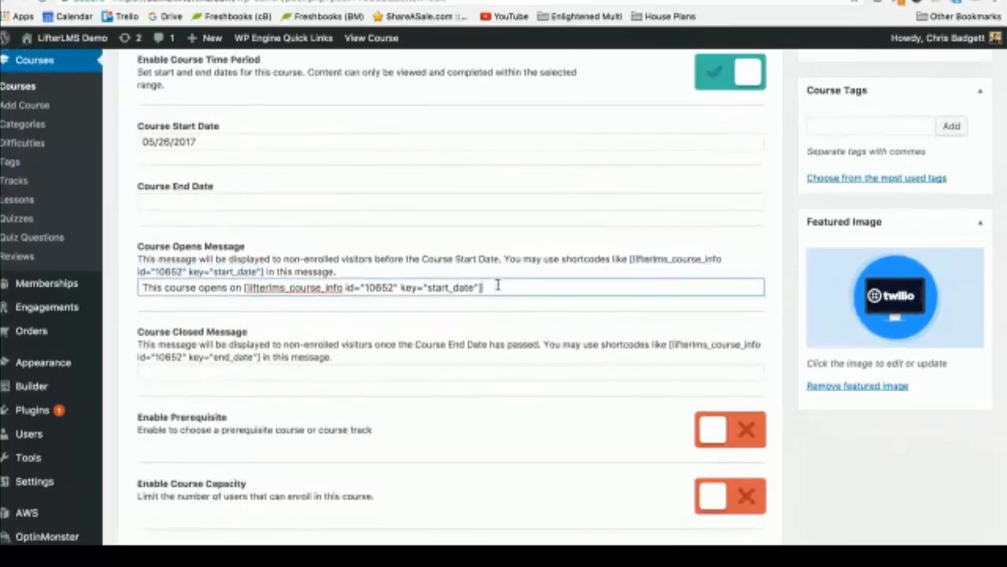
scroll(498, 286, up, 1)
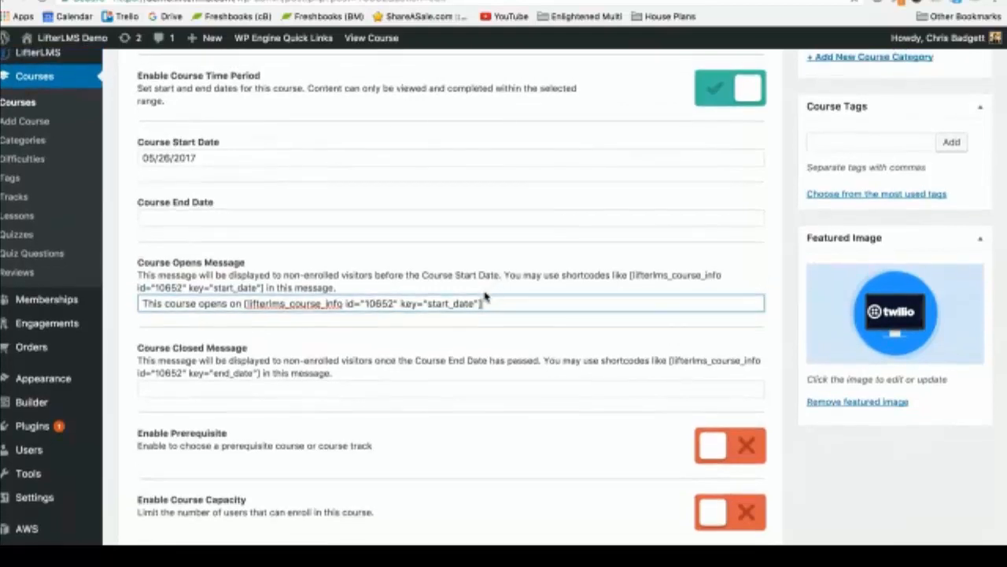
scroll(485, 296, up, 1)
scroll(486, 296, up, 2)
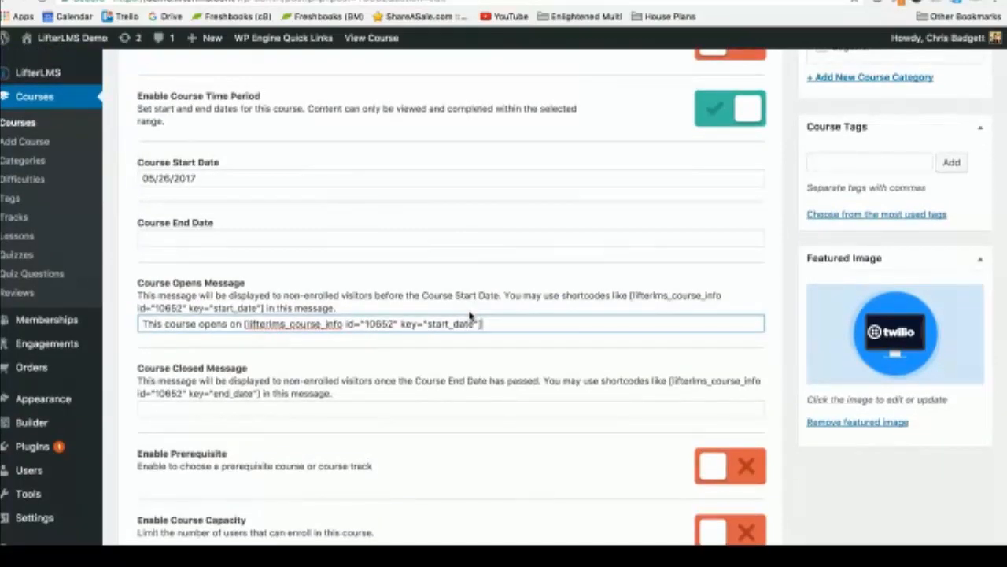
drag(497, 327, 244, 325)
scroll(543, 273, down, 1)
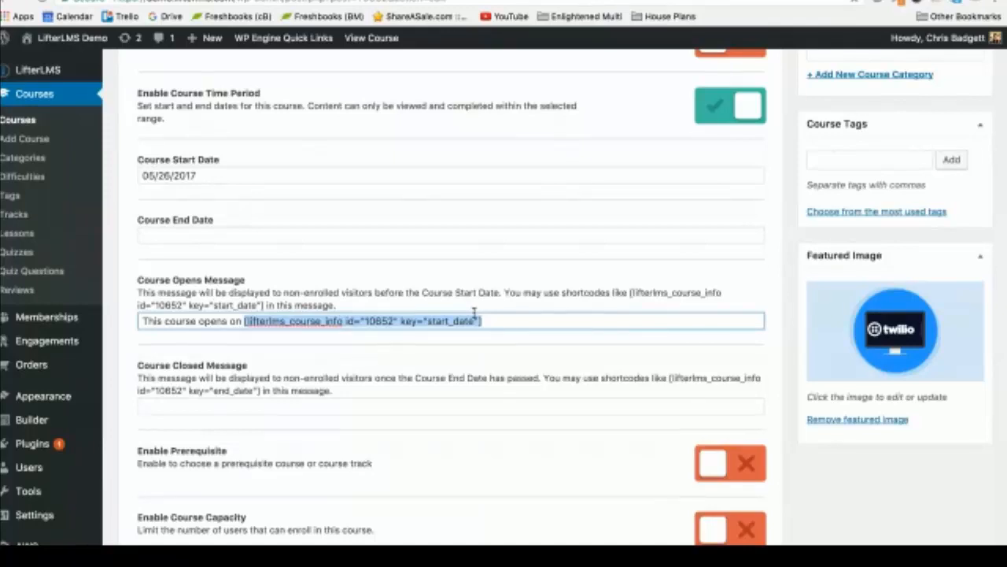
click(509, 320)
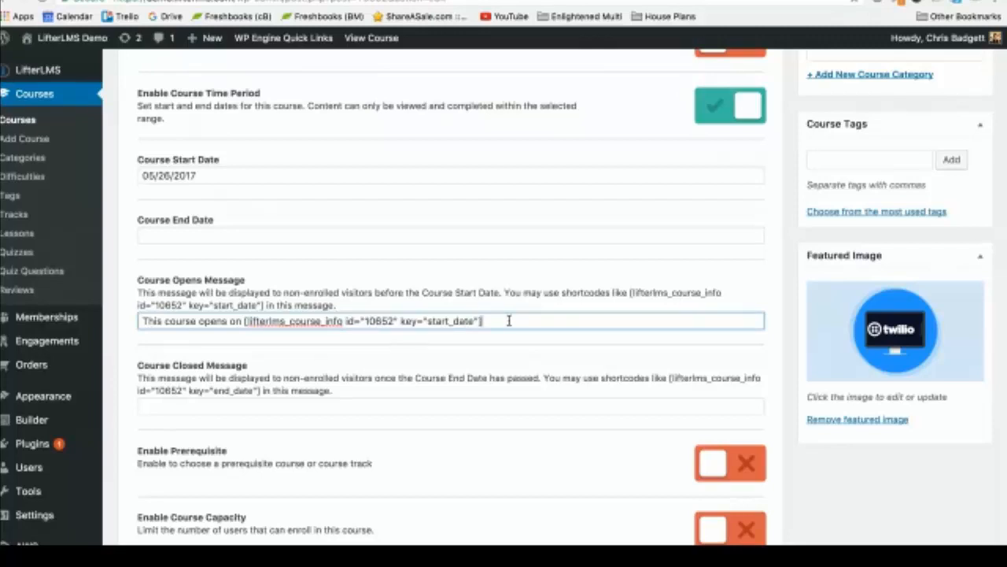
drag(509, 320, 244, 320)
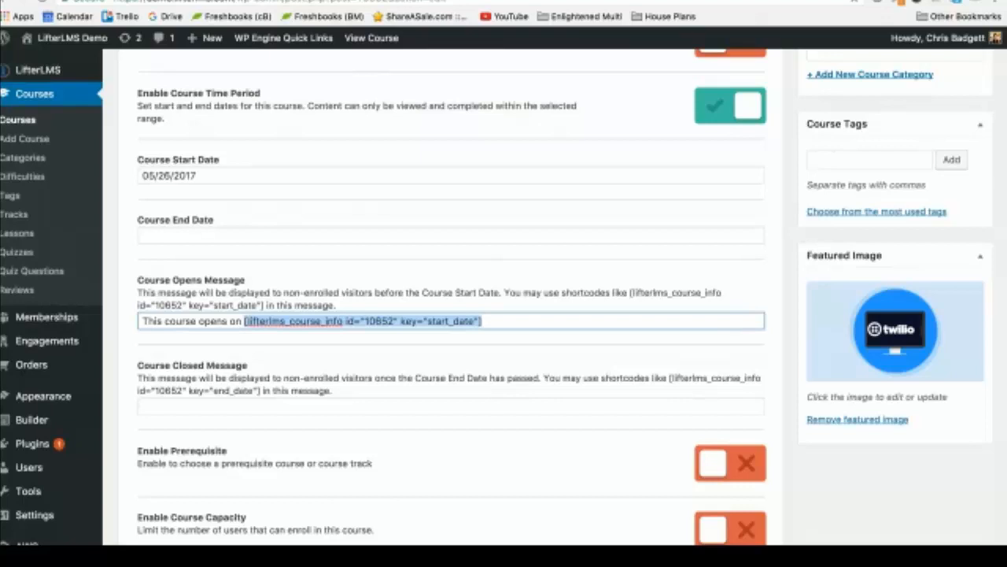
click(538, 325)
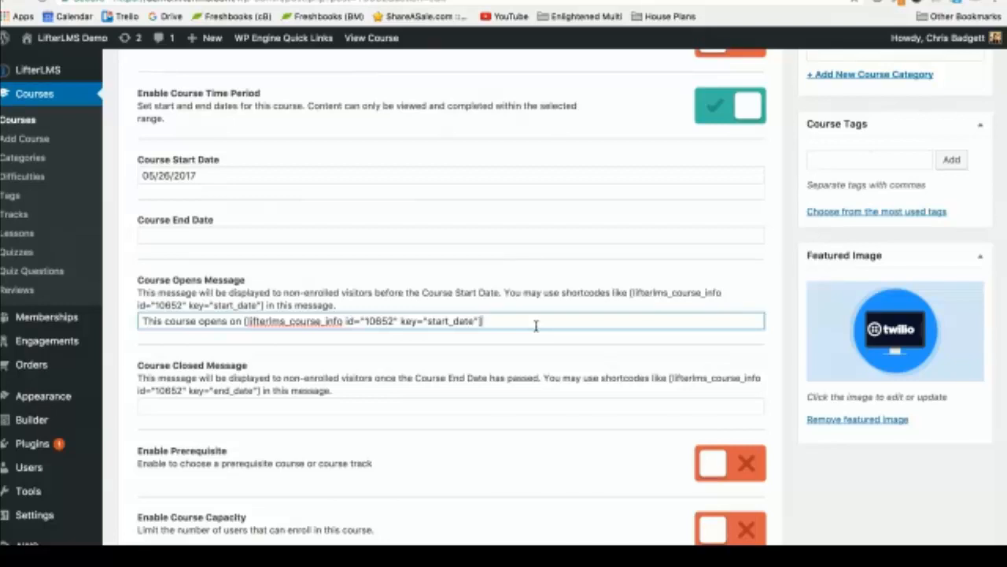
scroll(536, 326, up, 1)
scroll(537, 330, up, 1)
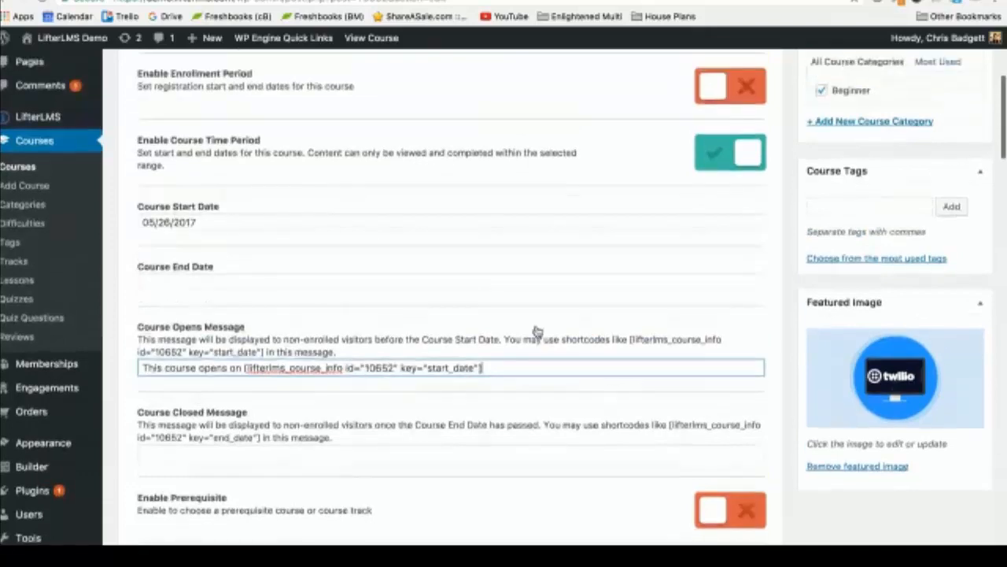
scroll(536, 331, down, 1)
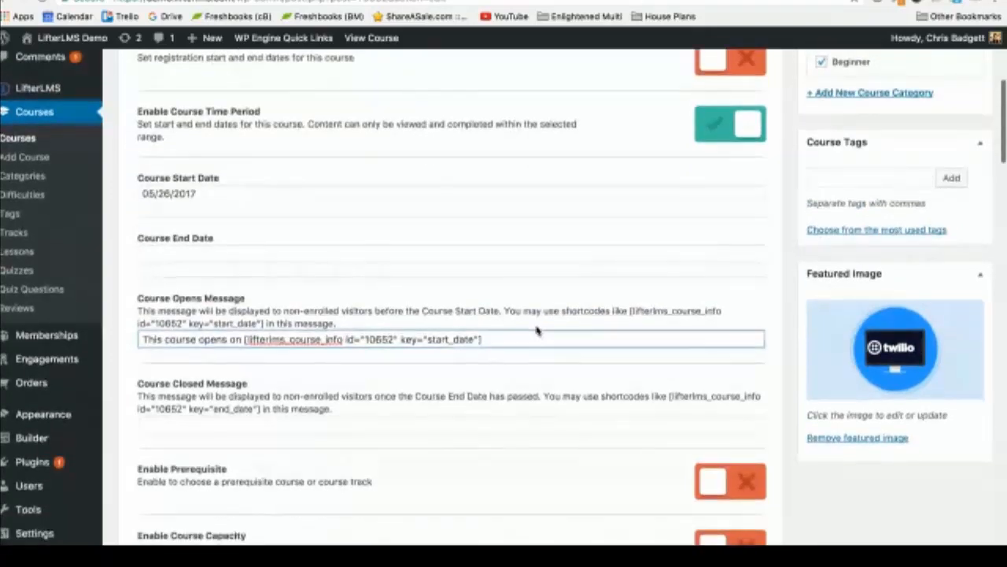
scroll(536, 330, down, 1)
click(536, 325)
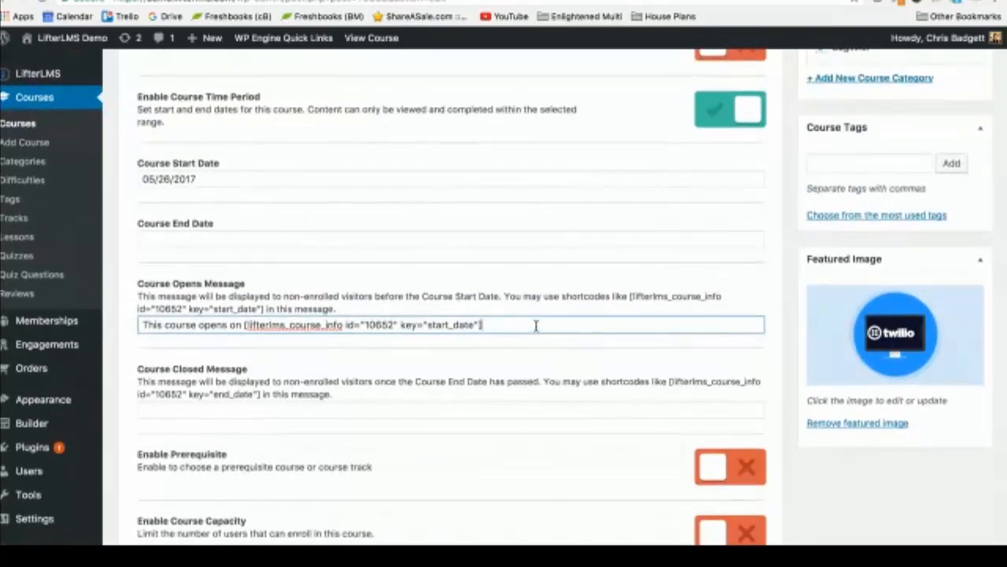
scroll(536, 326, up, 1)
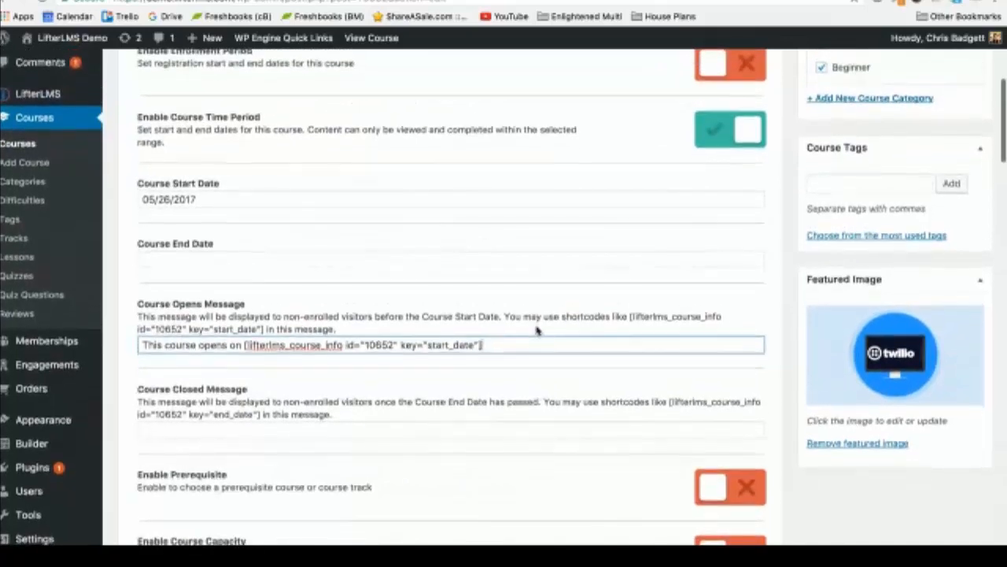
scroll(535, 331, up, 2)
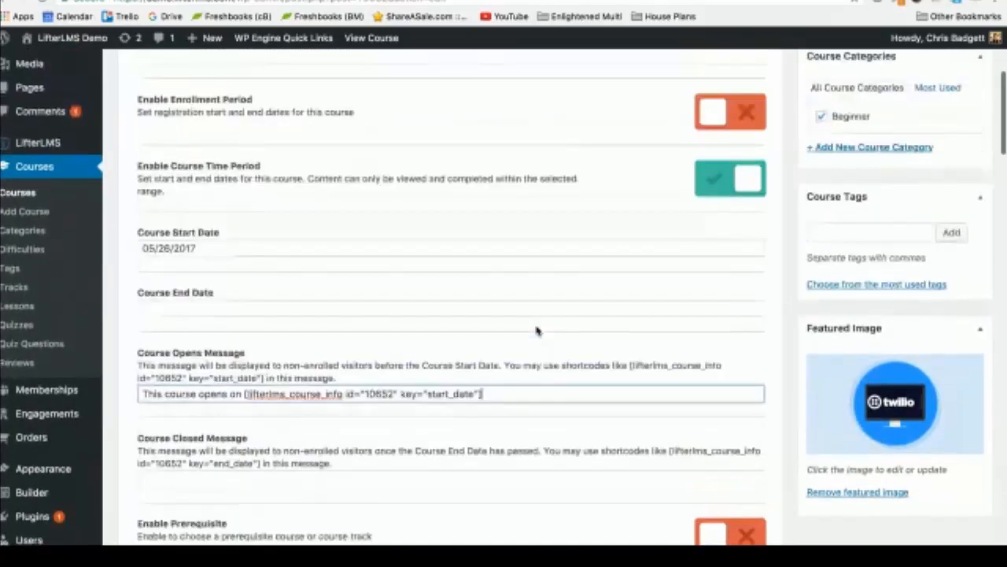
scroll(536, 331, up, 1)
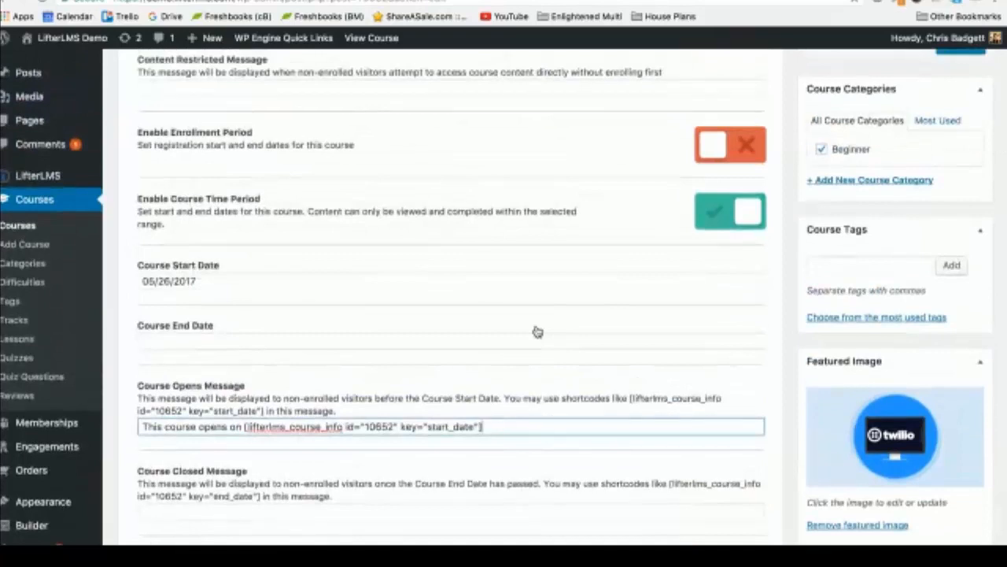
scroll(537, 331, up, 2)
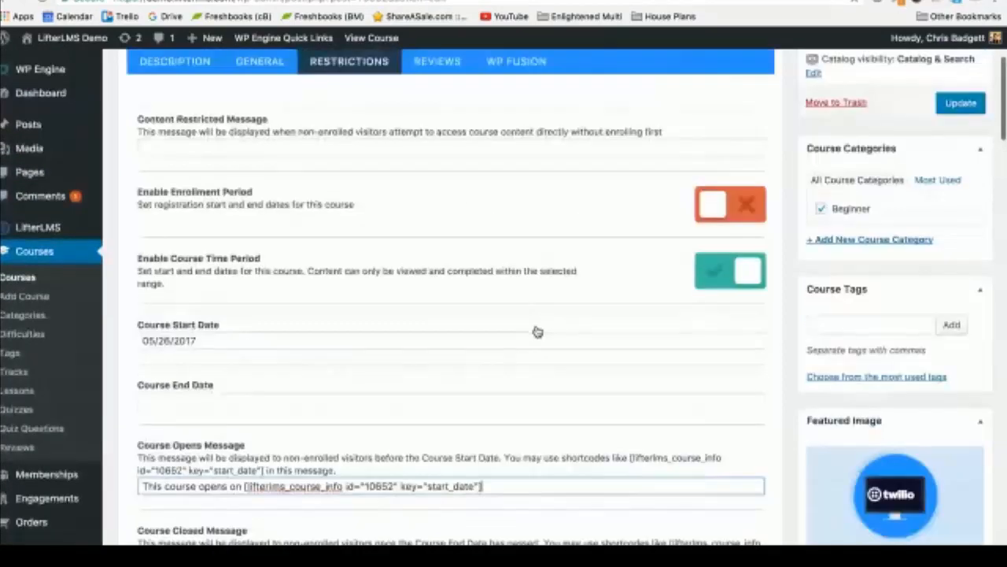
scroll(643, 262, down, 4)
scroll(266, 476, down, 1)
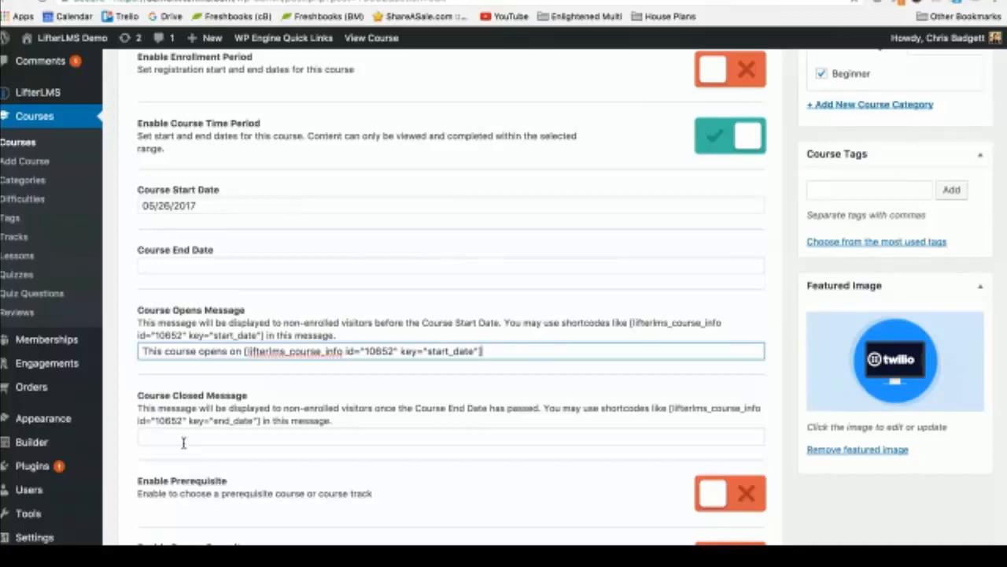
Step: Scroll through the course description and access plan settings on the Edit Course screen
scroll(183, 443, up, 5)
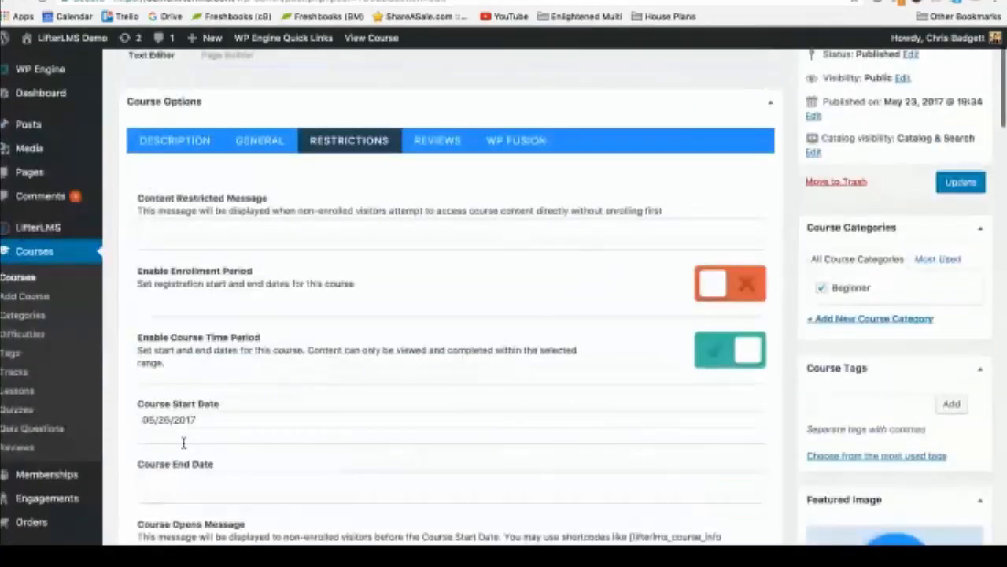
scroll(557, 384, down, 8)
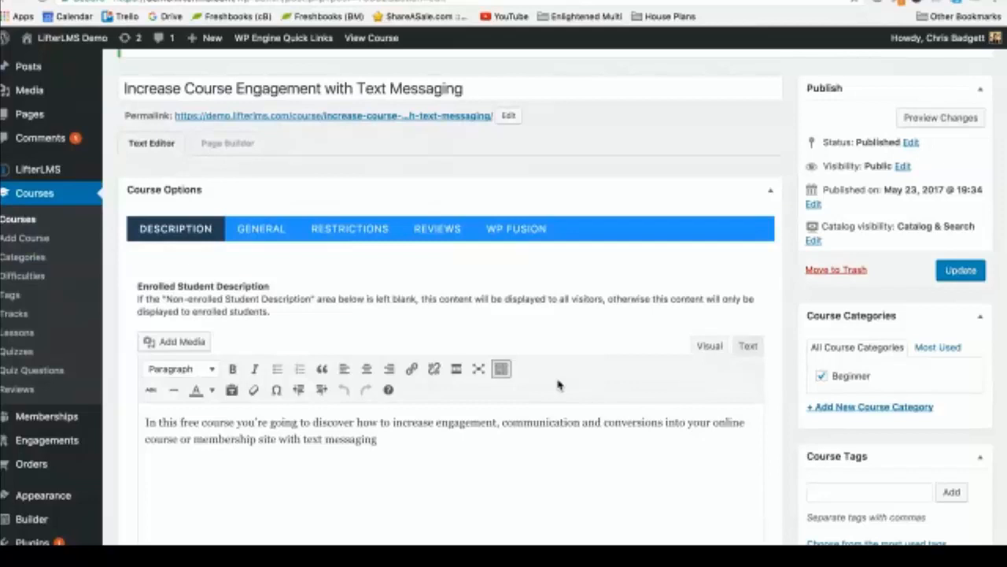
scroll(558, 385, down, 3)
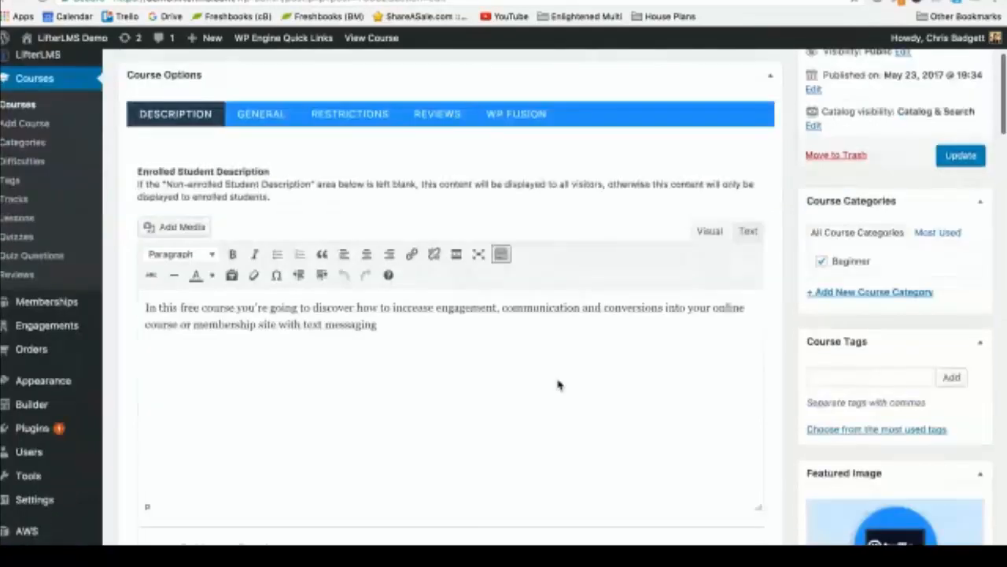
scroll(558, 385, down, 12)
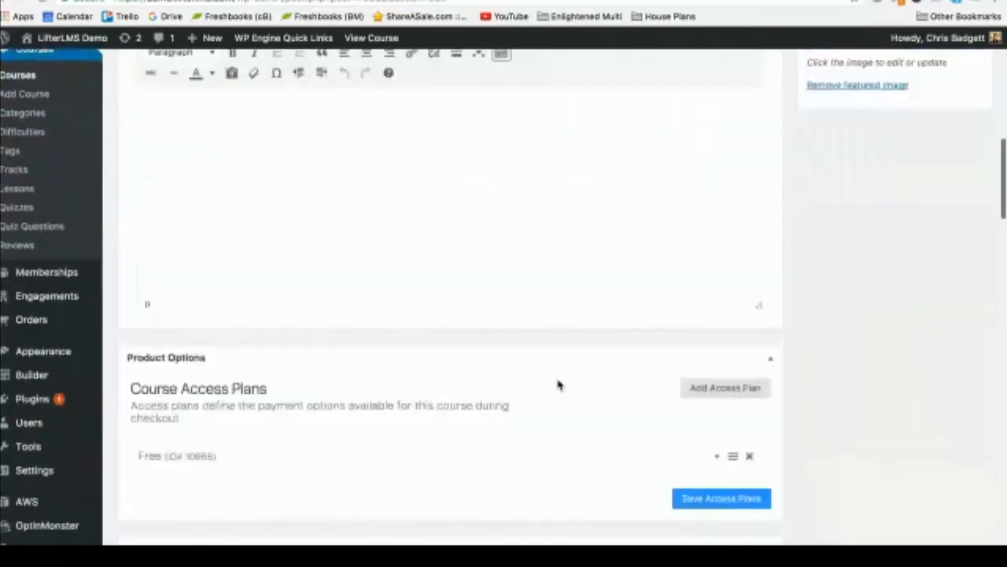
scroll(558, 385, up, 6)
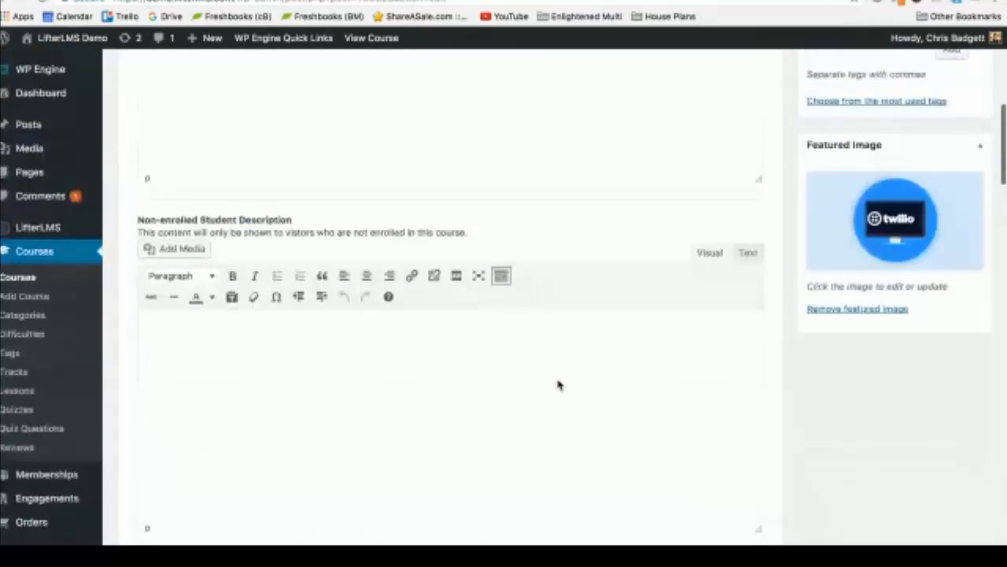
scroll(558, 385, up, 13)
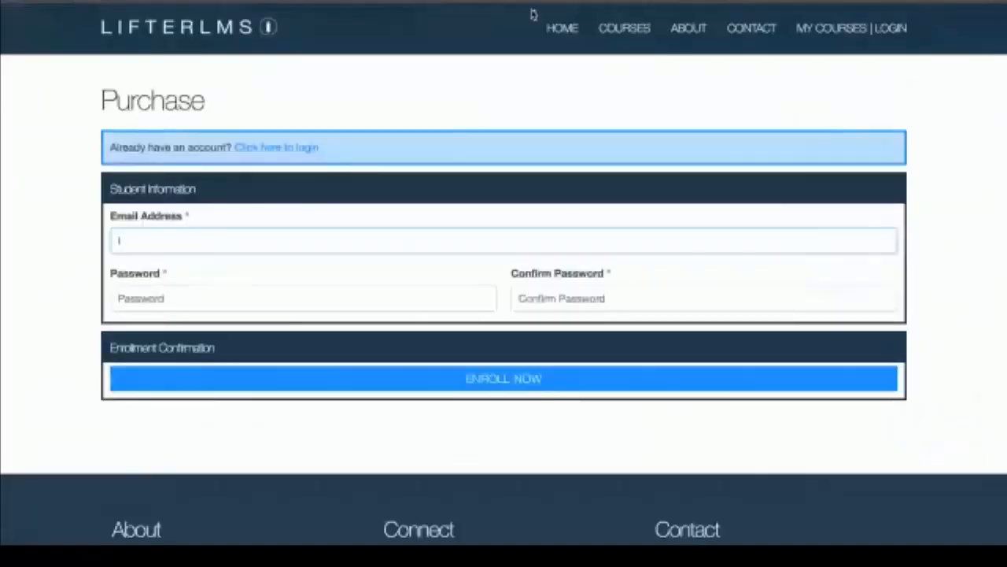
Step: Open the Increase Course Engagement with Text Messaging course page from the Courses list
click(620, 28)
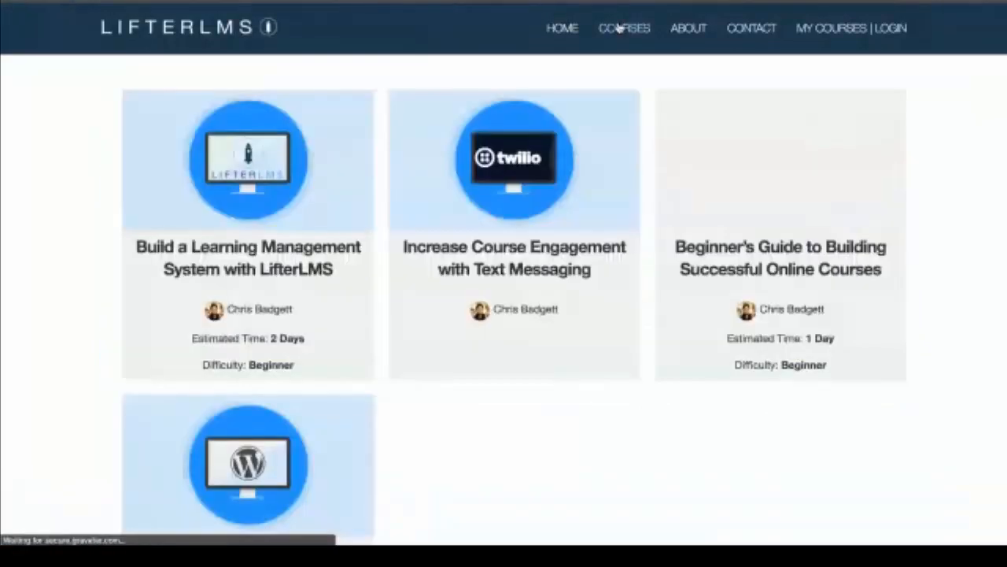
click(556, 148)
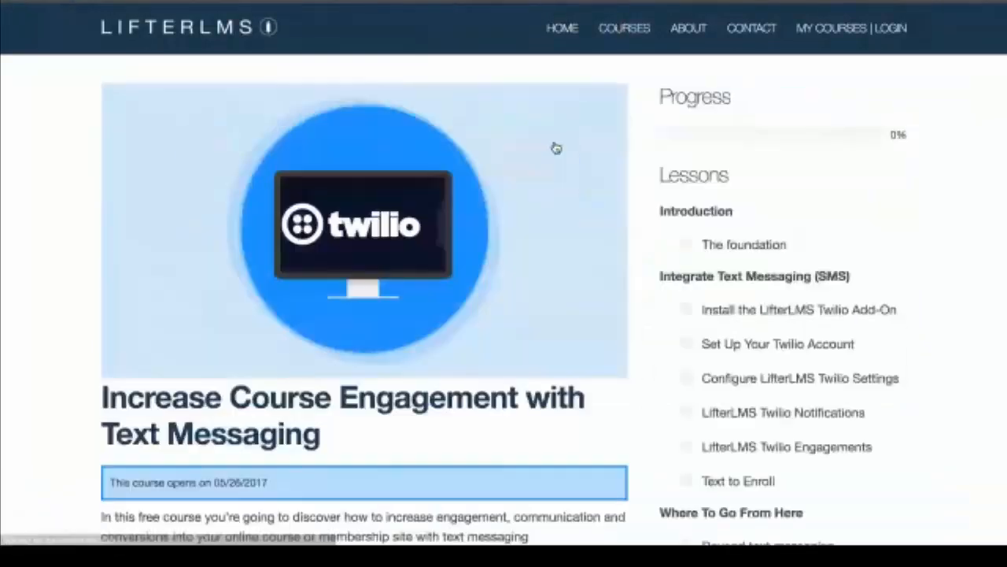
scroll(556, 148, down, 3)
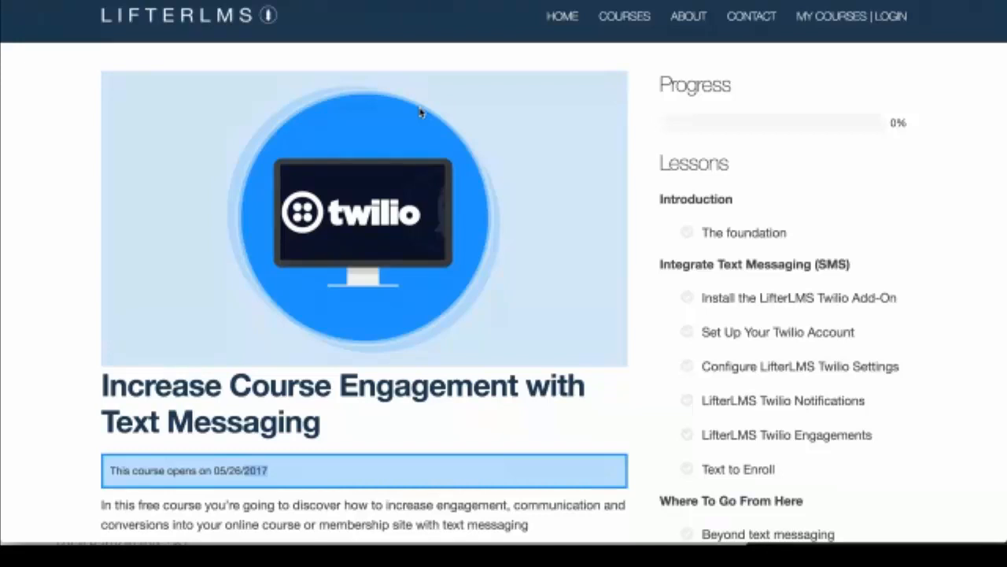
scroll(419, 113, down, 10)
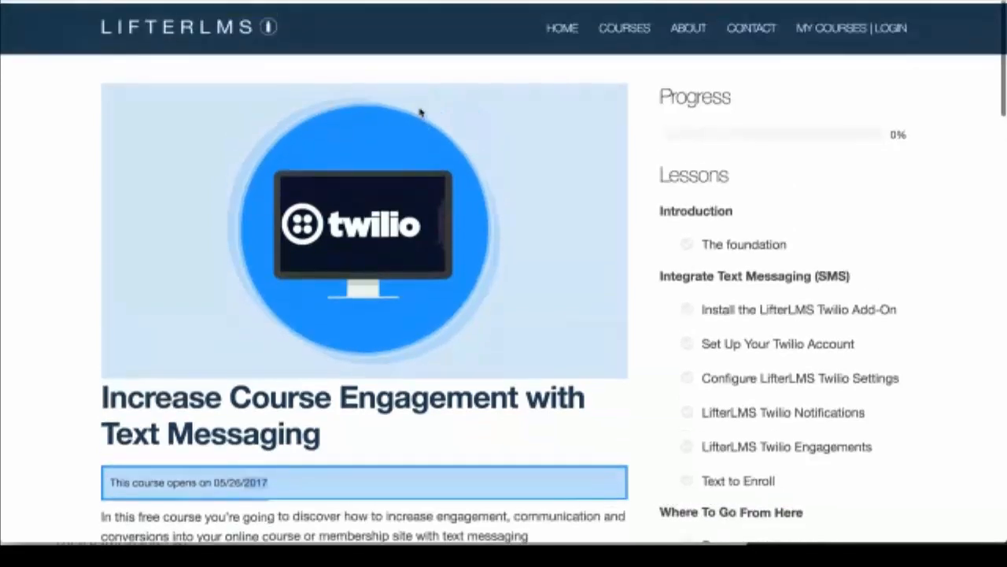
scroll(420, 113, up, 10)
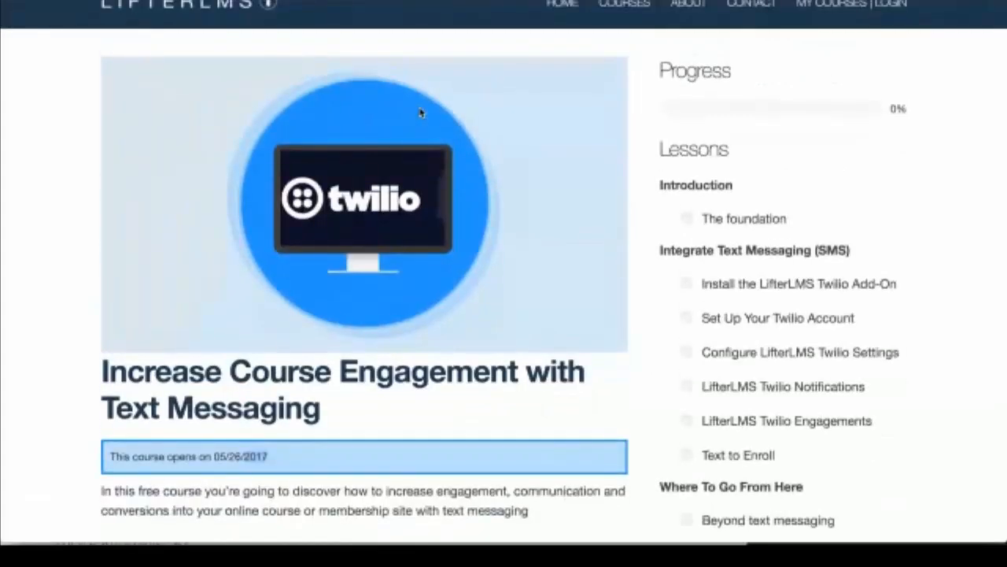
scroll(420, 112, down, 3)
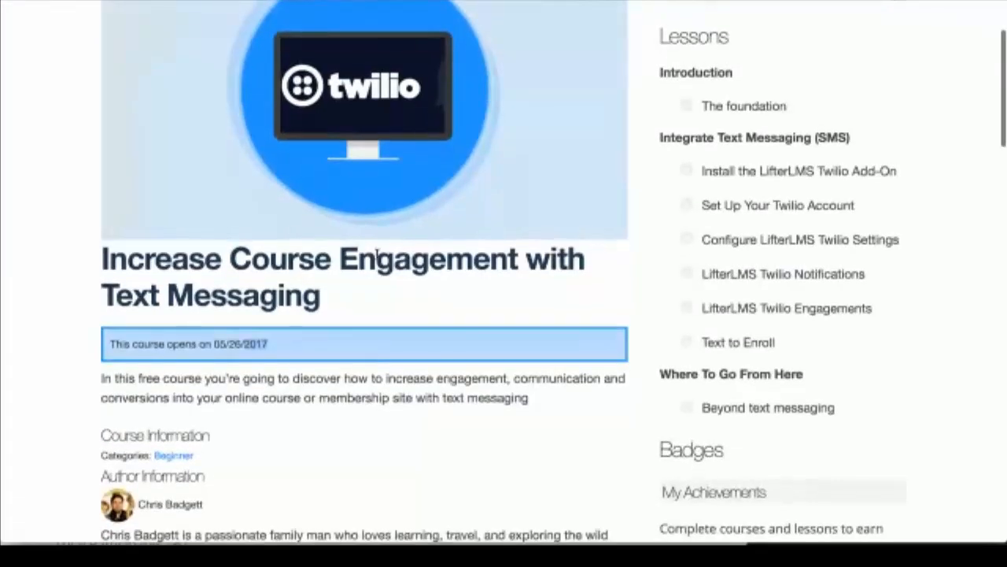
drag(307, 344, 105, 342)
click(220, 350)
drag(271, 352, 102, 347)
scroll(365, 363, down, 1)
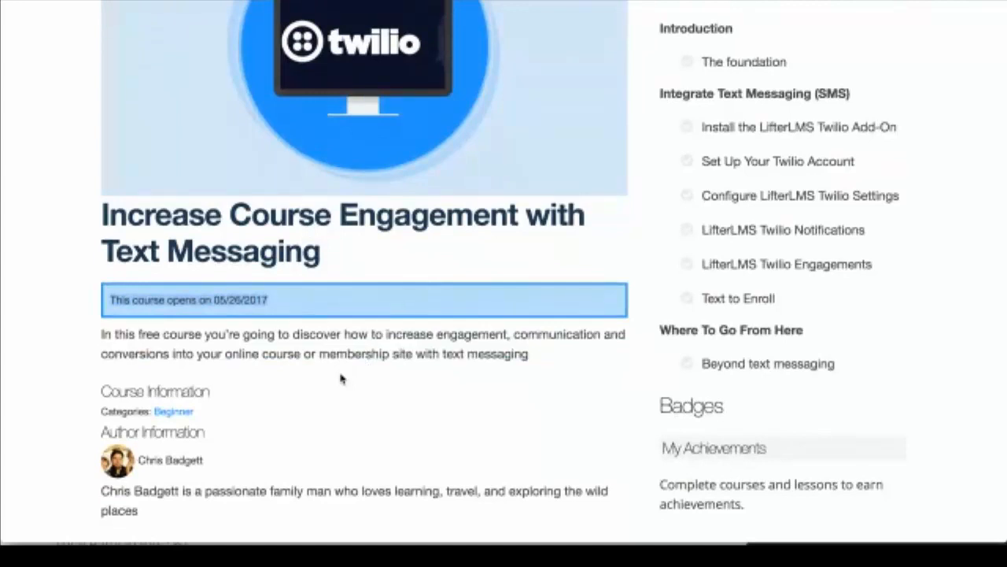
scroll(340, 379, down, 3)
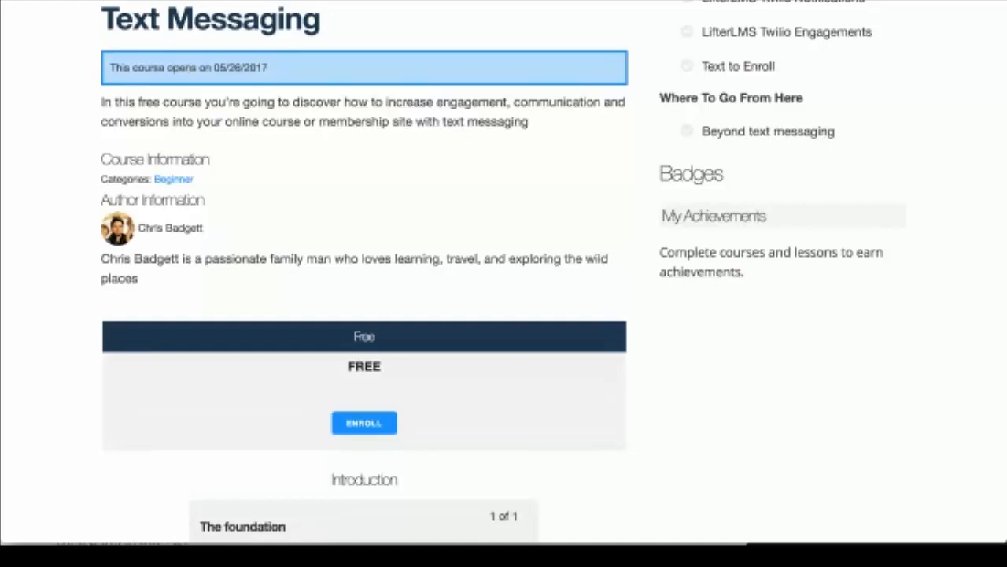
scroll(732, 70, up, 2)
scroll(732, 70, up, 1)
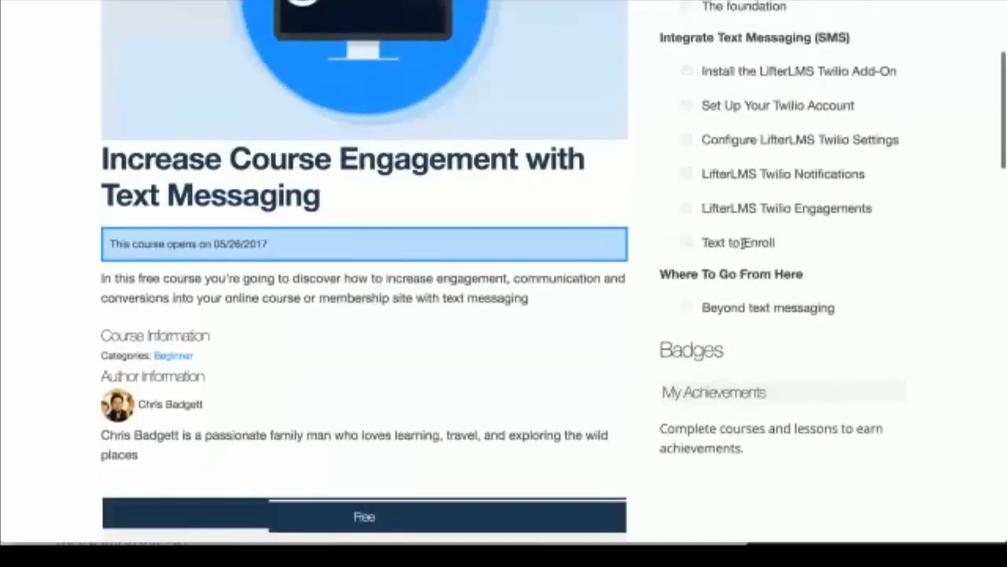
scroll(742, 244, down, 1)
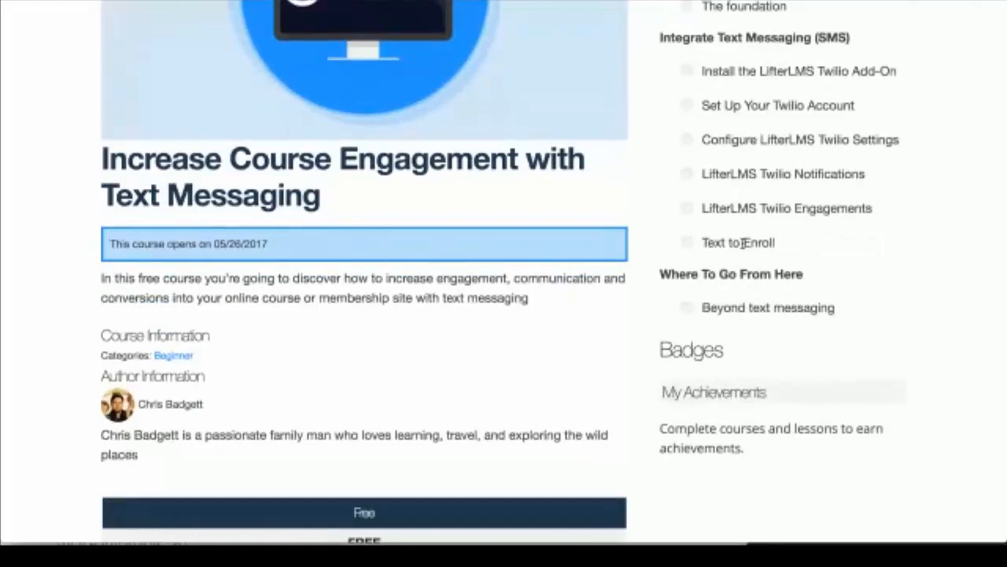
scroll(744, 244, down, 2)
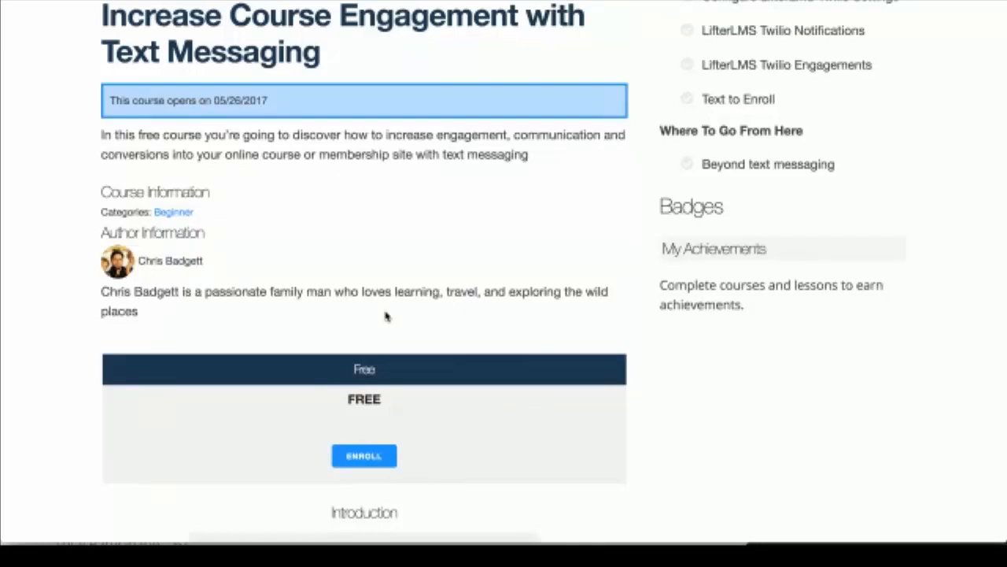
scroll(385, 316, up, 2)
scroll(386, 316, up, 1)
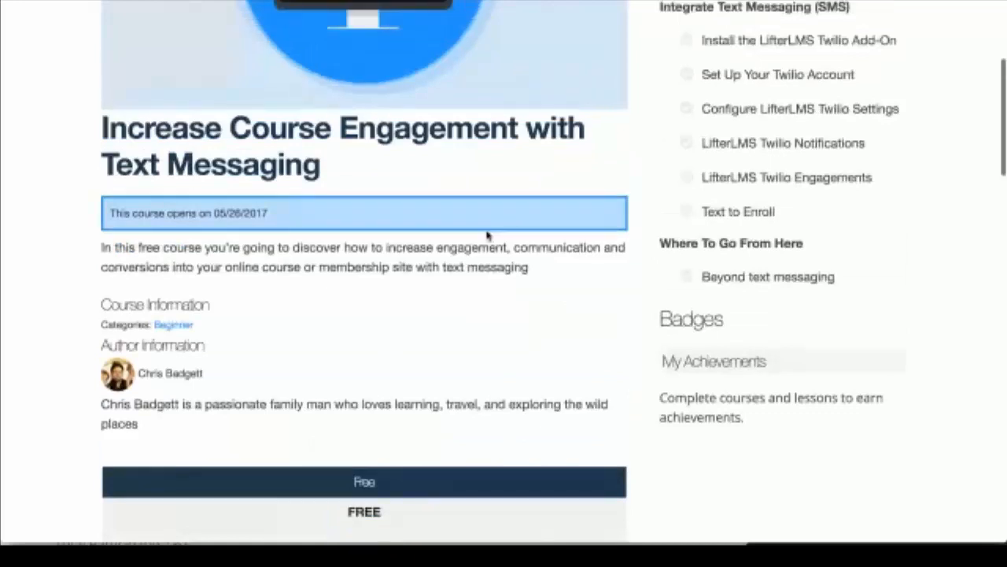
scroll(488, 235, up, 4)
scroll(486, 230, up, 2)
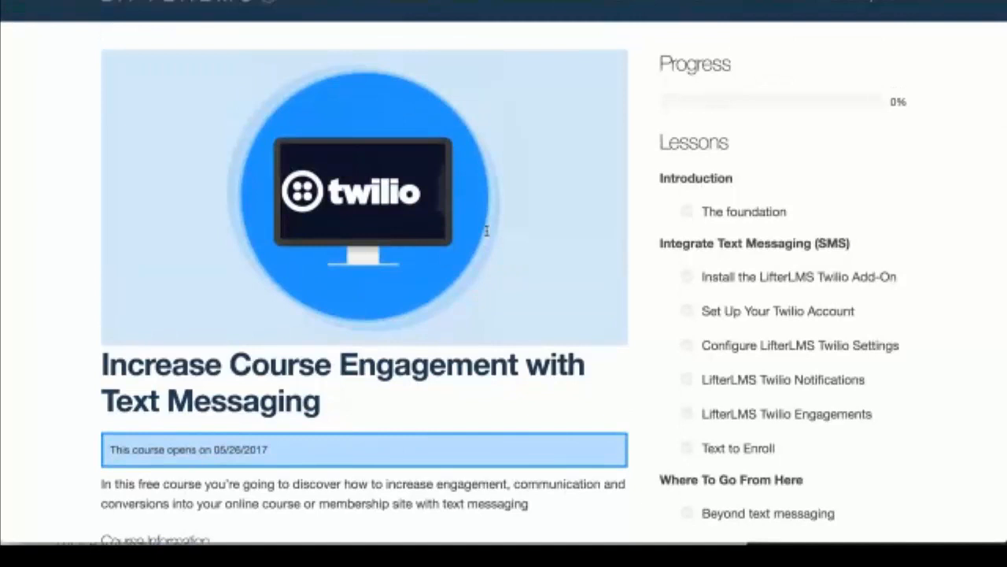
drag(702, 212, 910, 277)
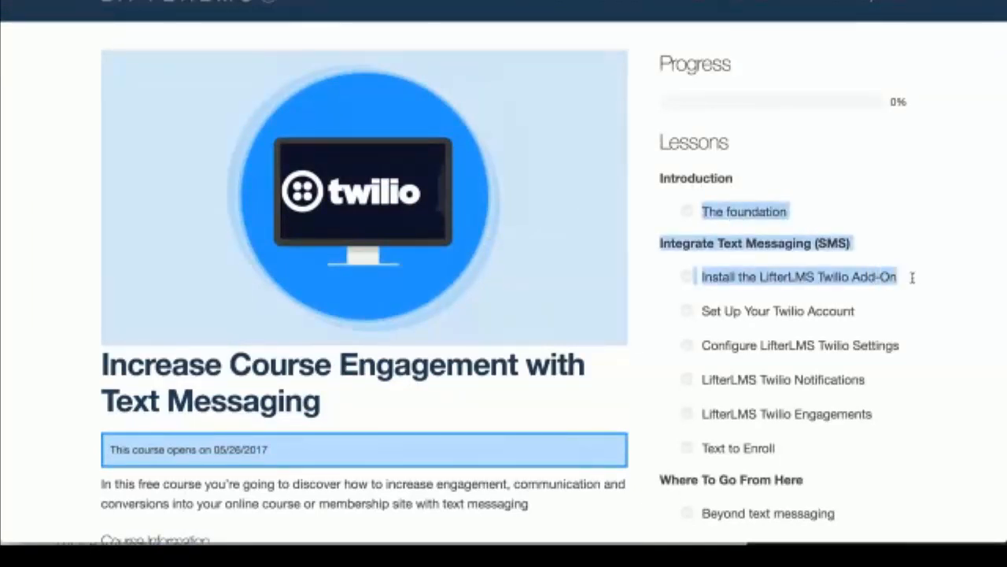
scroll(772, 405, down, 1)
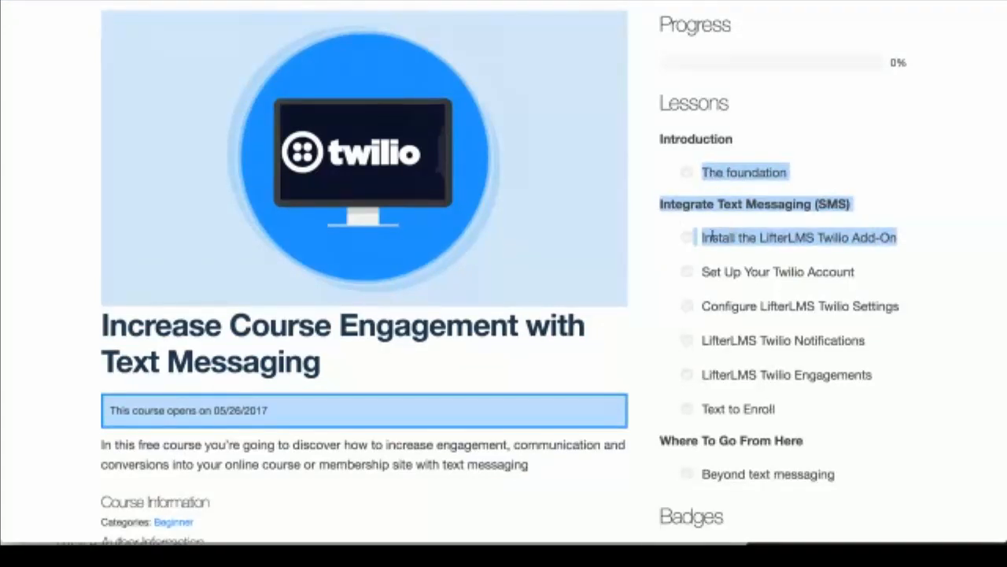
scroll(708, 339, down, 1)
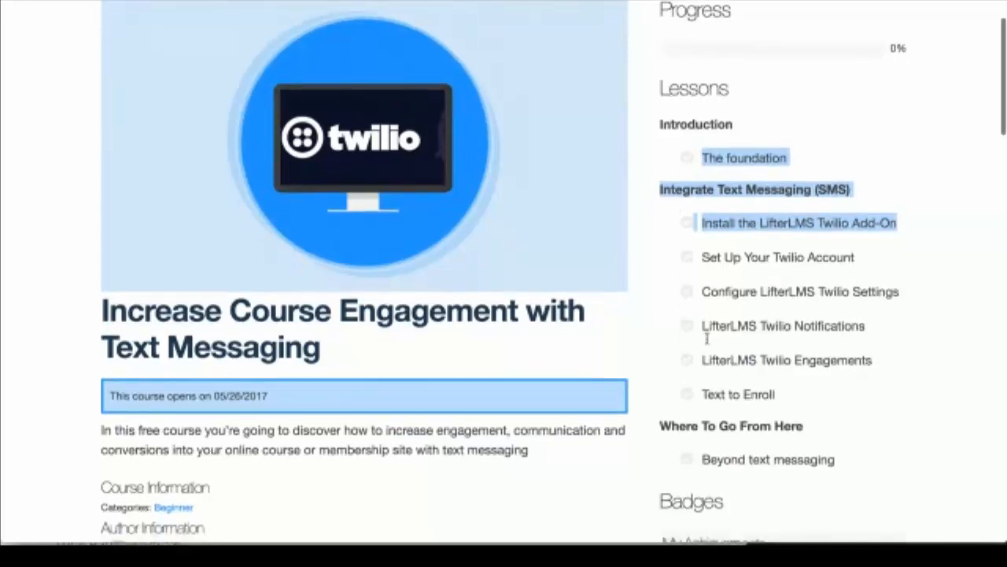
scroll(706, 338, down, 1)
drag(700, 238, 826, 467)
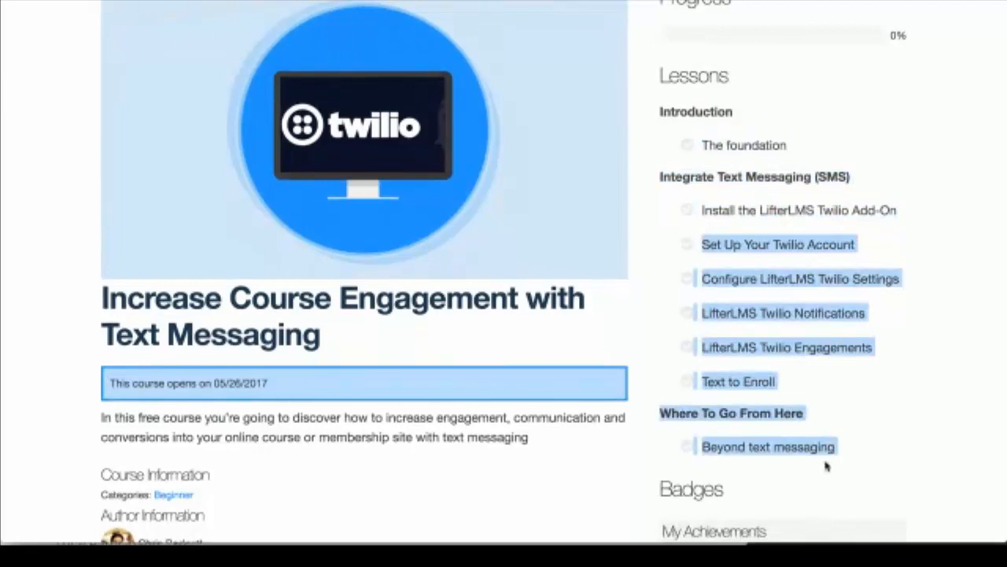
click(727, 277)
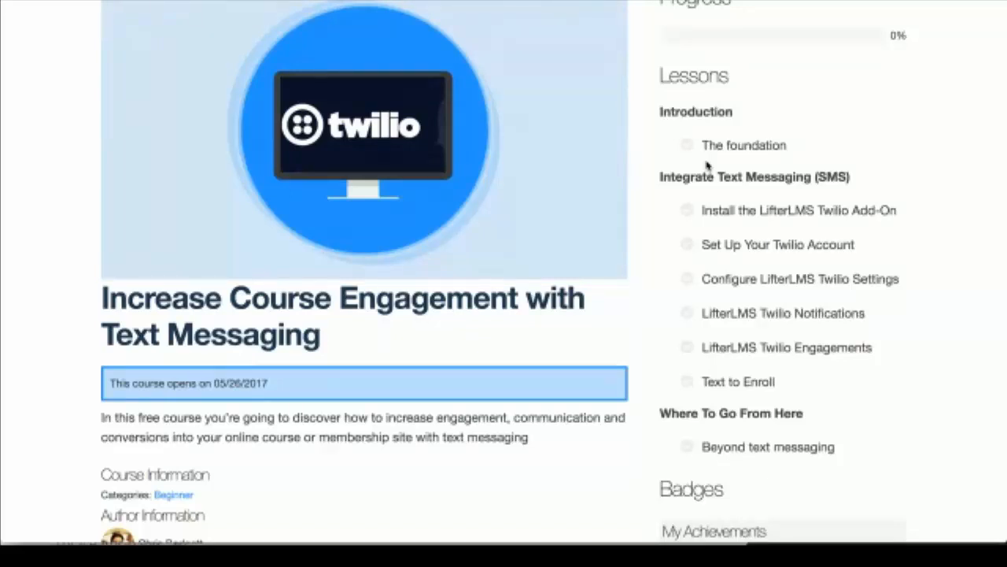
scroll(706, 165, down, 2)
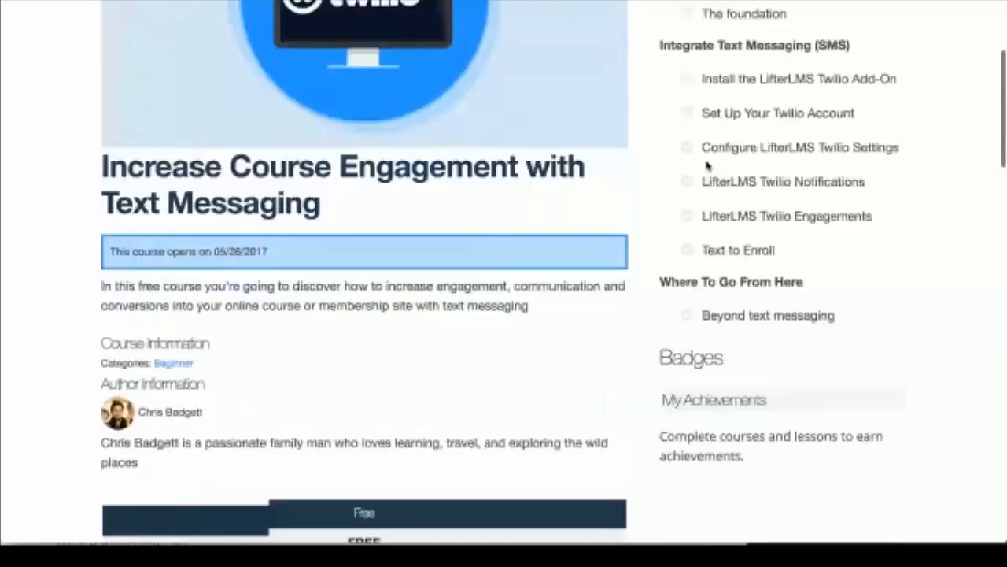
scroll(707, 166, down, 2)
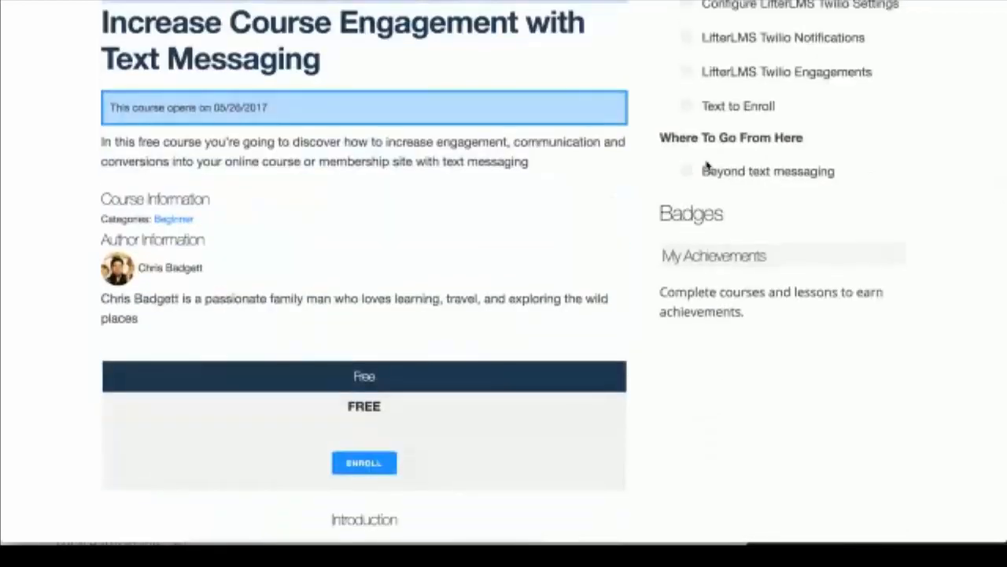
Step: Enroll a new student with an e-mail and confirmed password, then view the locked lessons
click(362, 461)
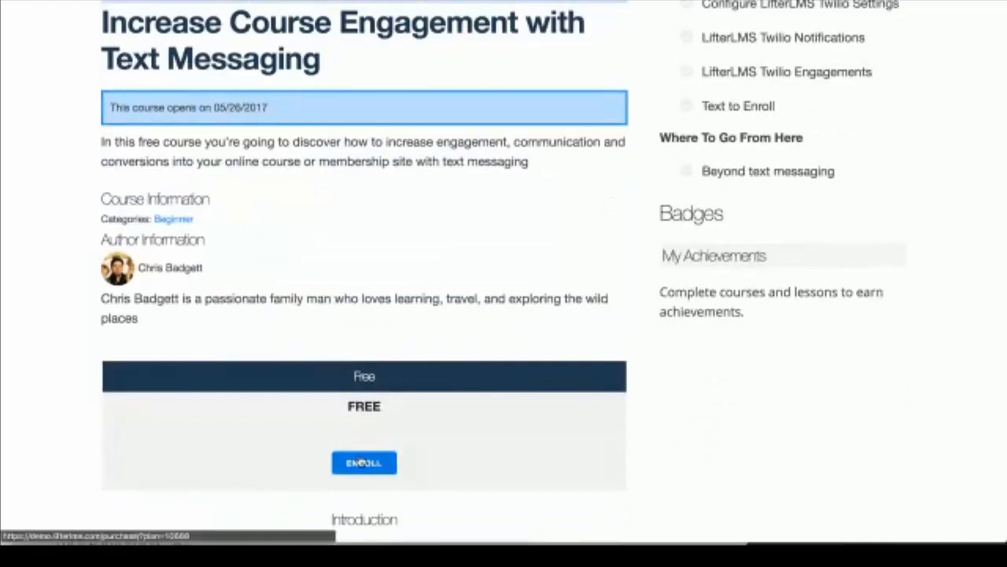
click(137, 228)
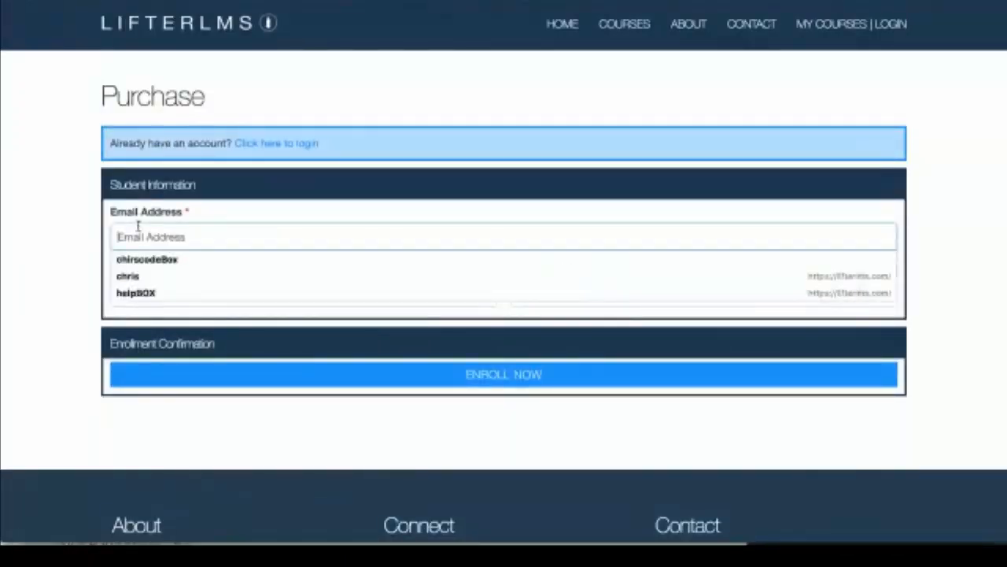
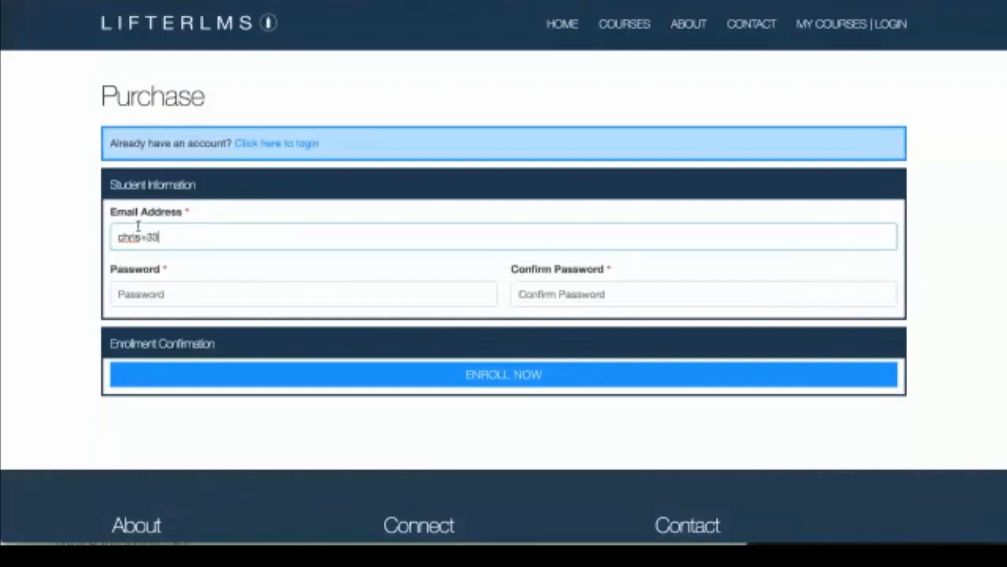
click(159, 296)
text(******)
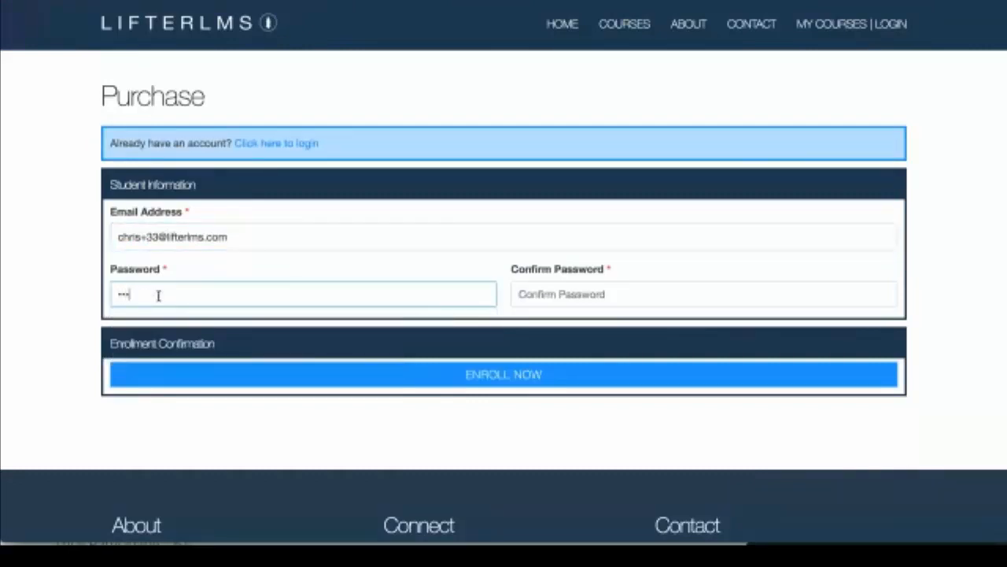
text(*)
click(540, 294)
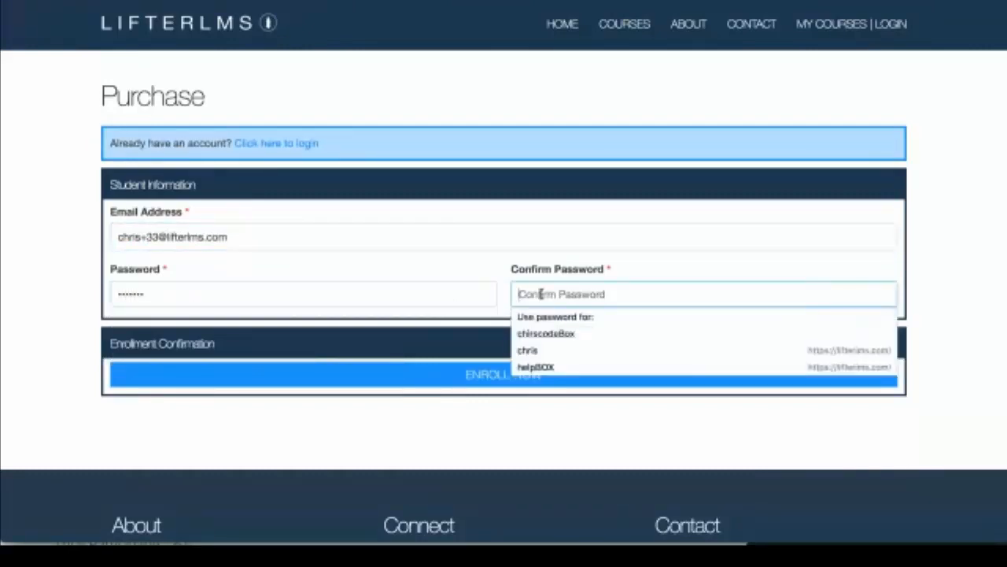
text(*******)
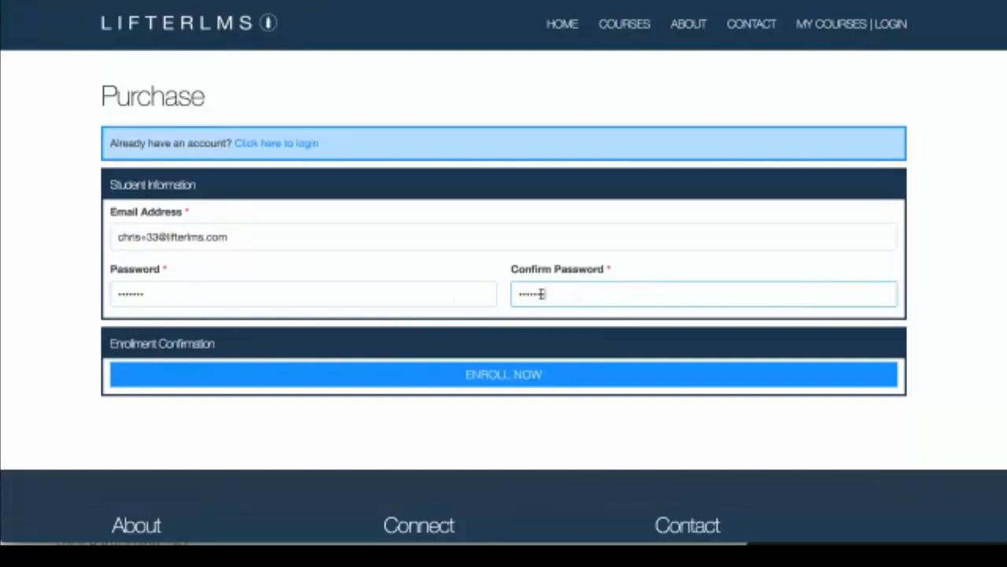
click(562, 374)
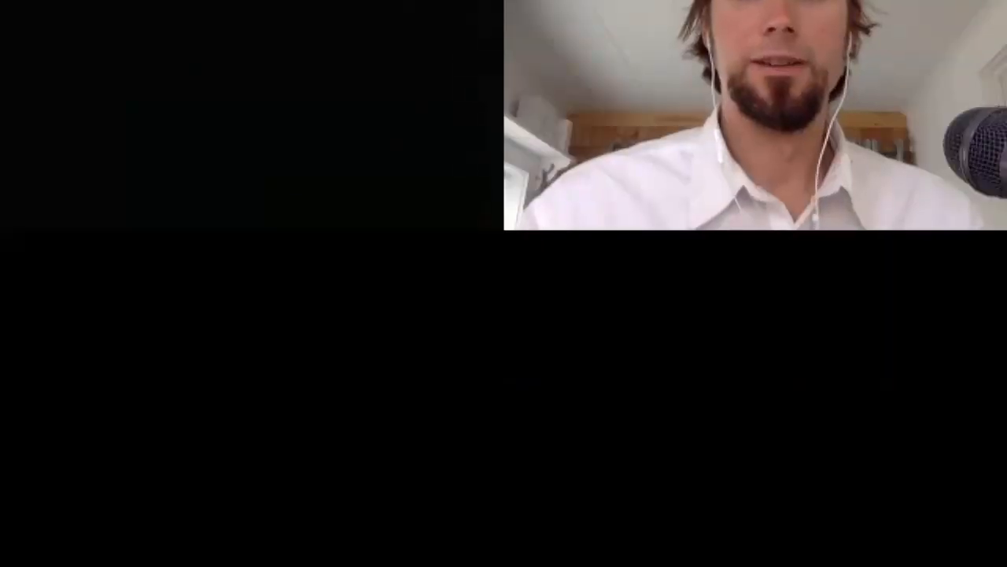
scroll(225, 483, down, 5)
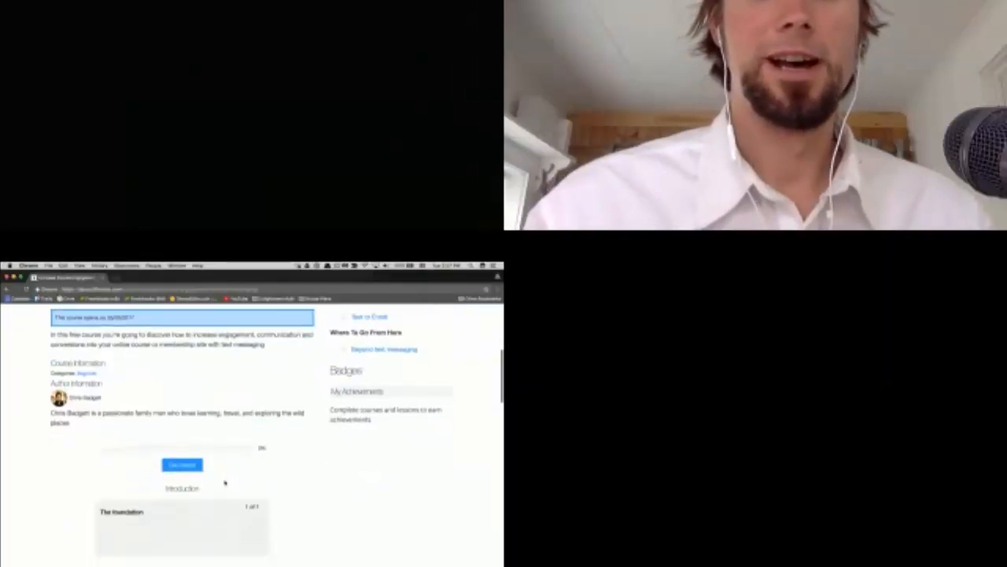
scroll(225, 483, down, 1)
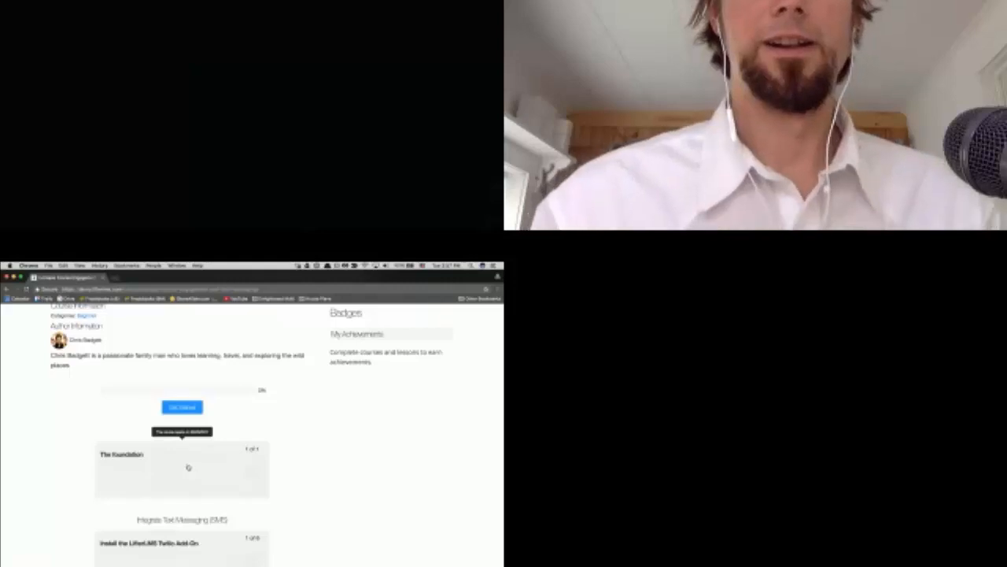
scroll(188, 468, up, 1)
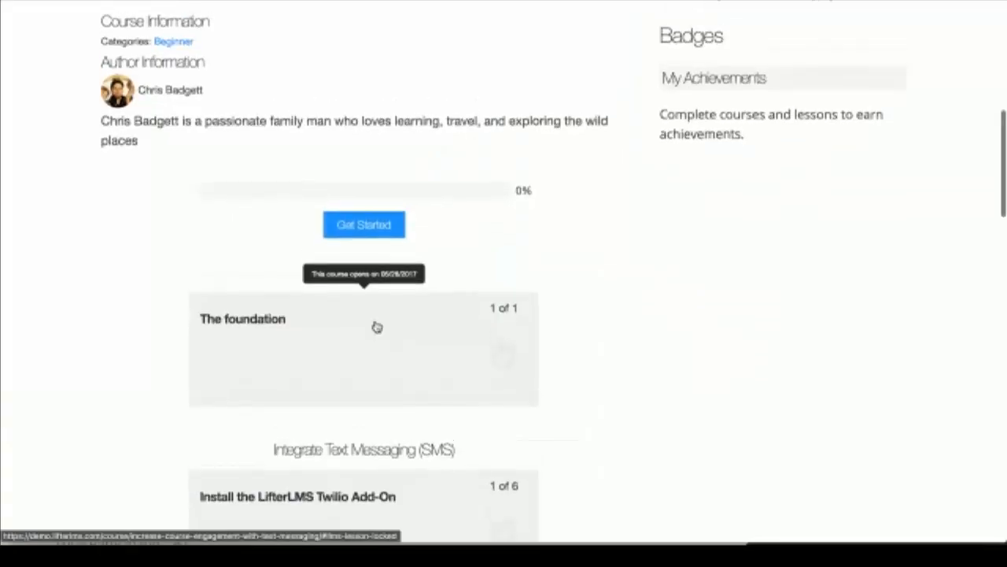
Step: Try opening the locked lesson Set Up Your Twilio Account on the course page
scroll(376, 327, up, 6)
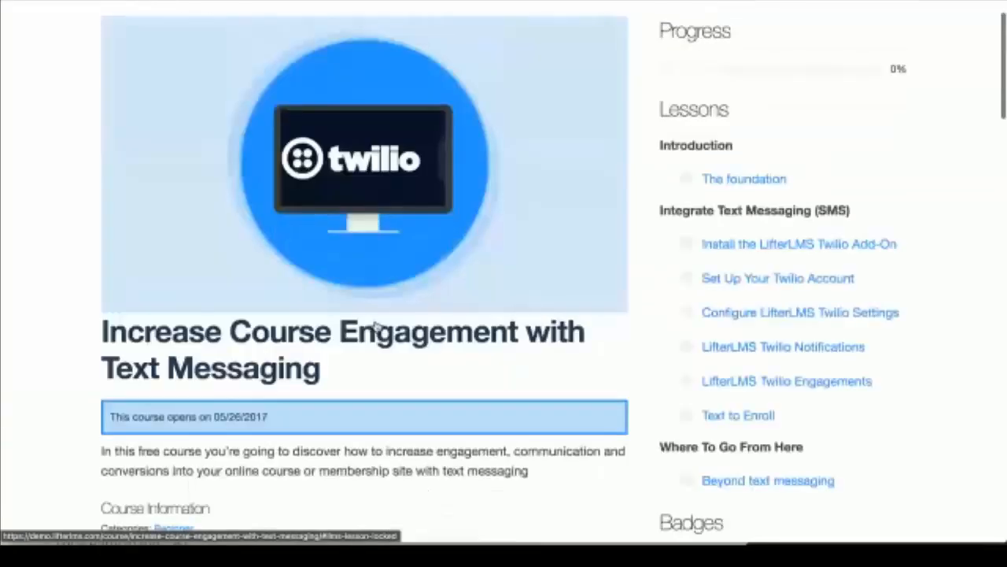
scroll(377, 327, down, 3)
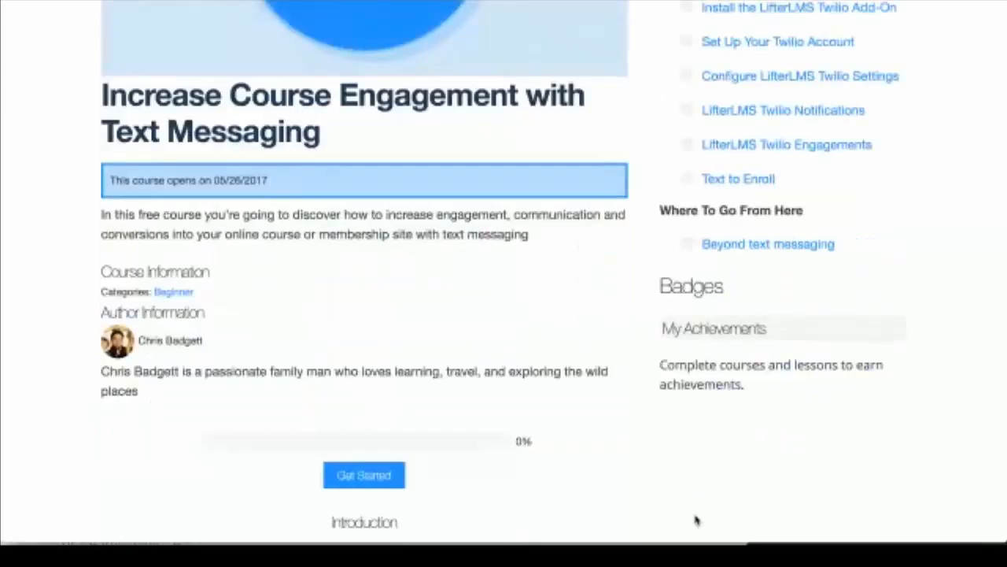
scroll(522, 356, up, 2)
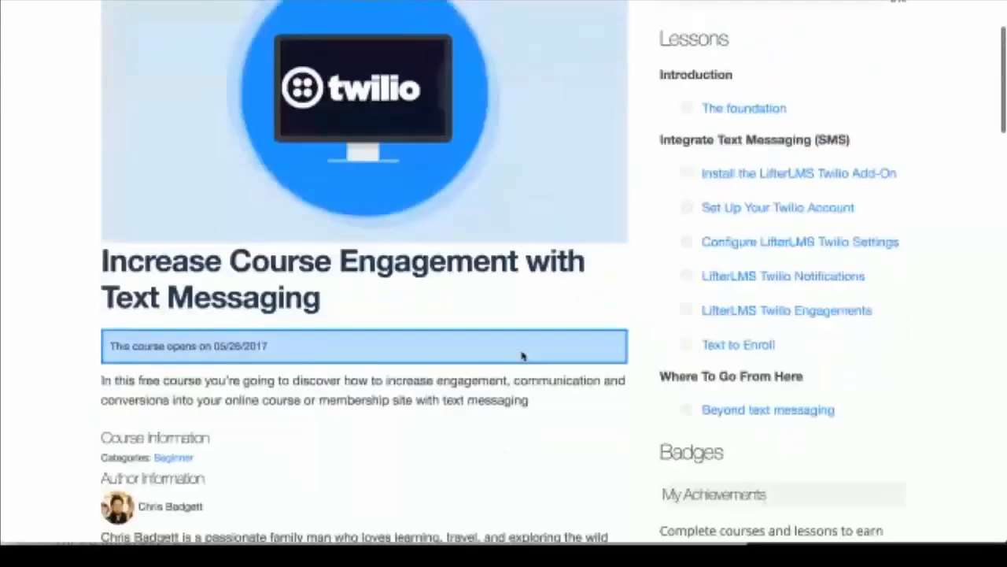
scroll(522, 356, up, 2)
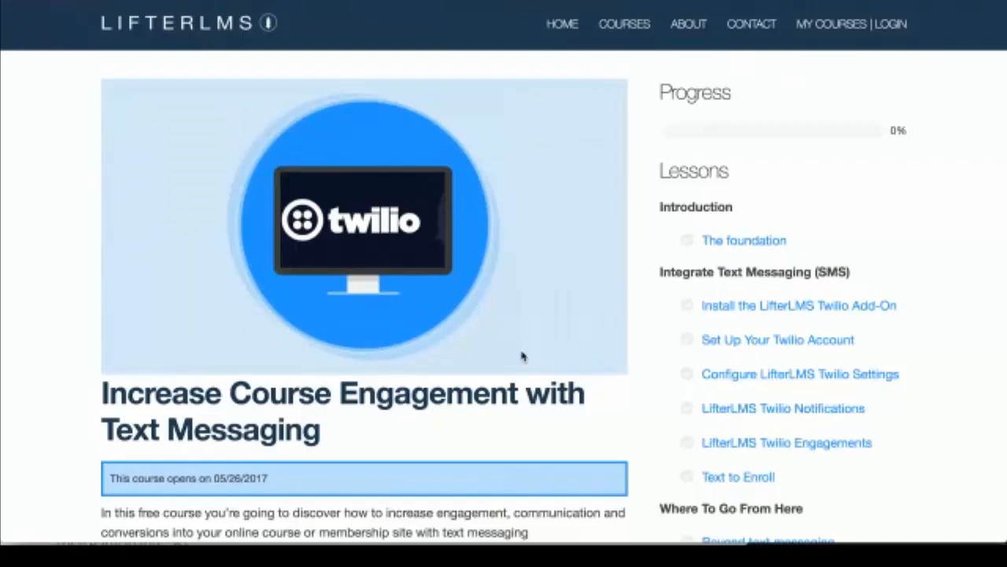
scroll(521, 357, down, 7)
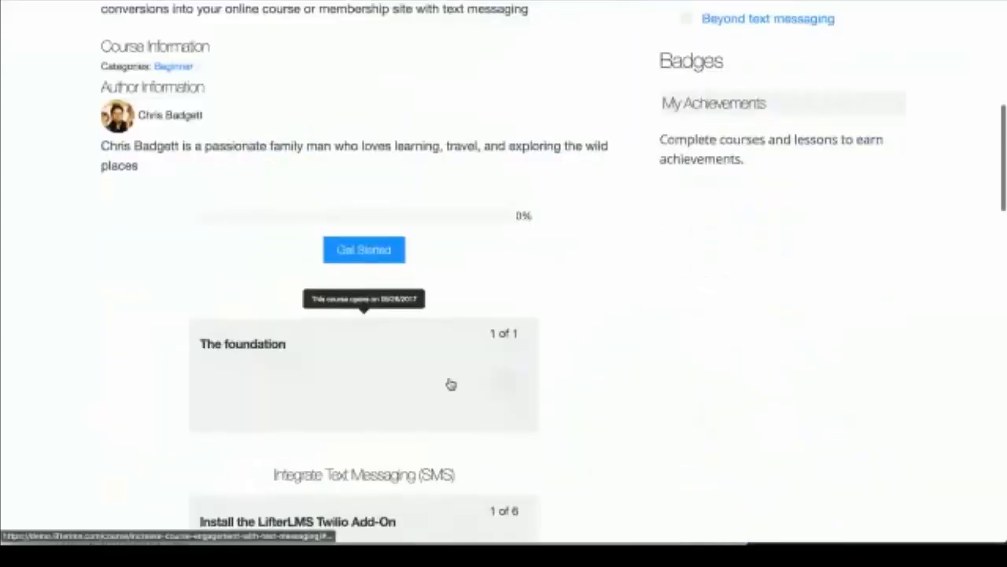
scroll(450, 384, down, 3)
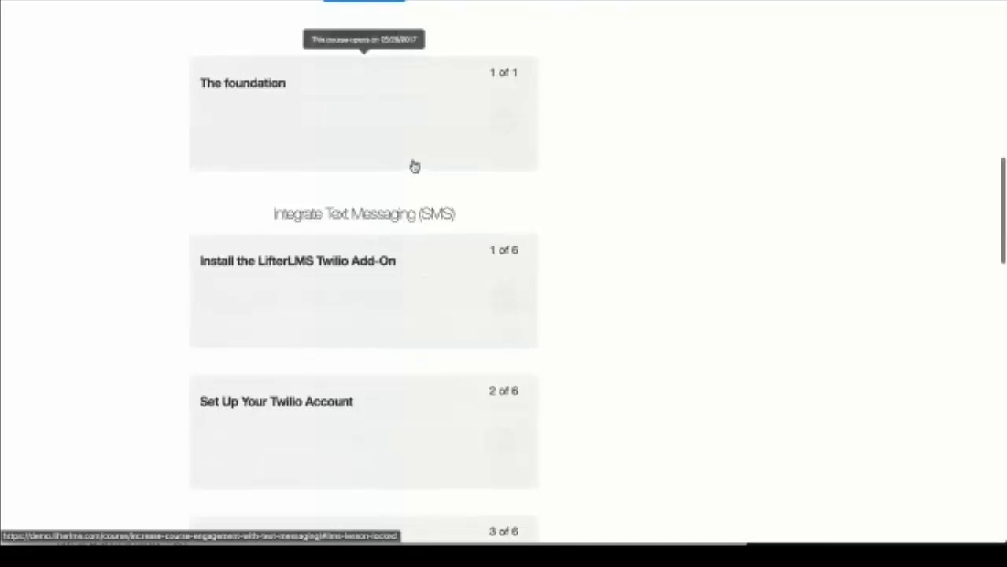
scroll(414, 164, up, 10)
scroll(411, 140, down, 4)
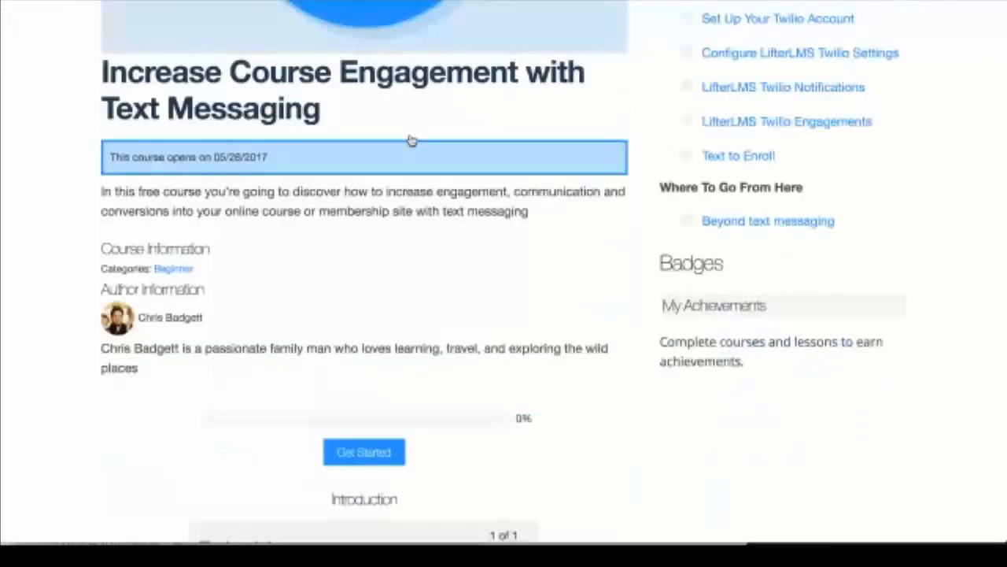
scroll(411, 140, up, 1)
scroll(410, 140, up, 1)
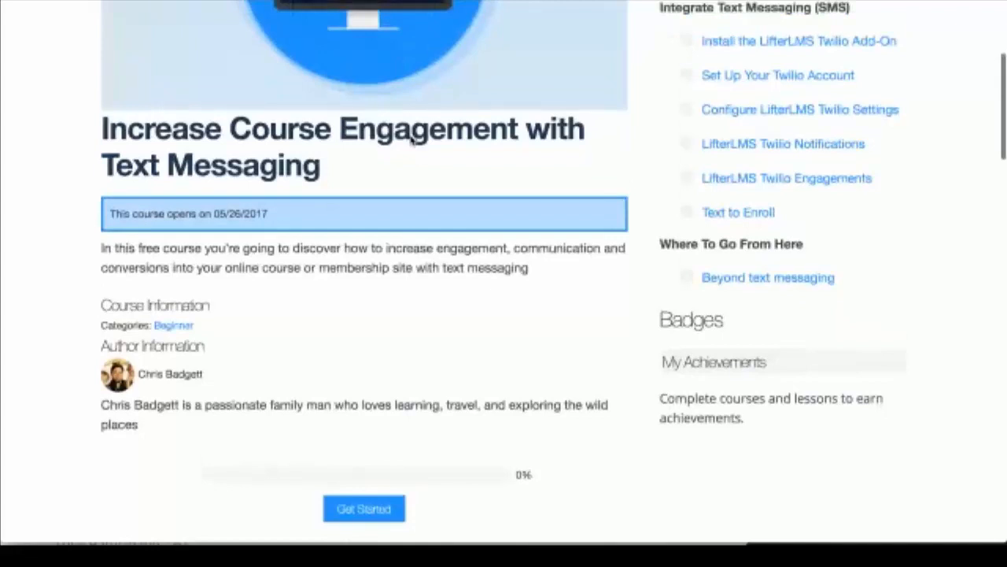
scroll(411, 137, up, 1)
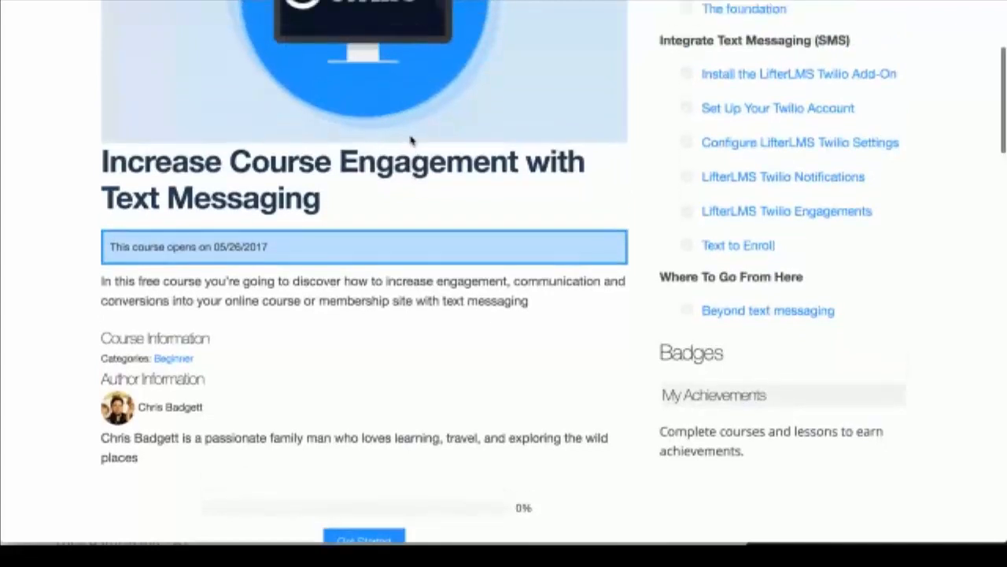
scroll(411, 140, down, 3)
scroll(449, 353, down, 1)
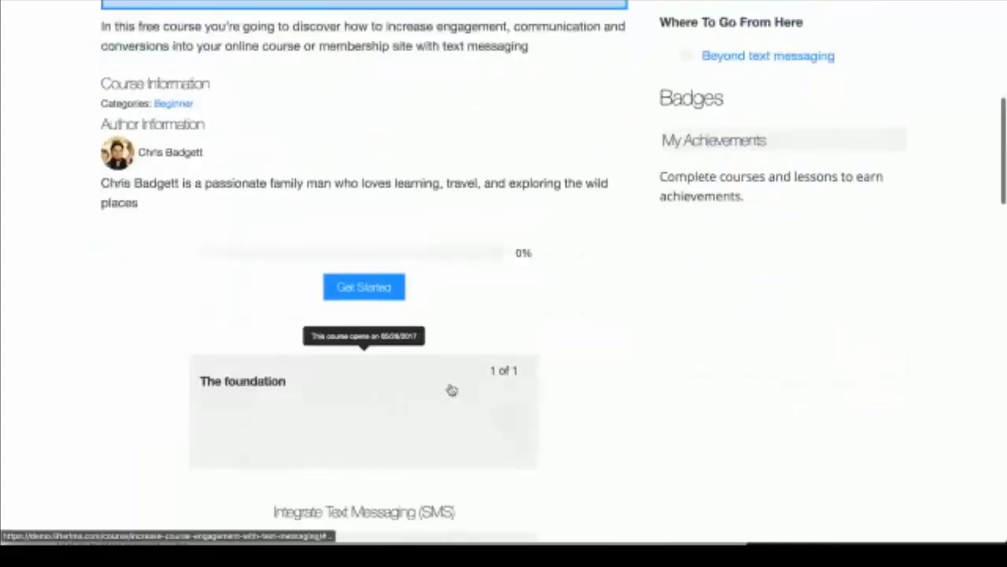
scroll(449, 389, down, 2)
scroll(425, 499, down, 2)
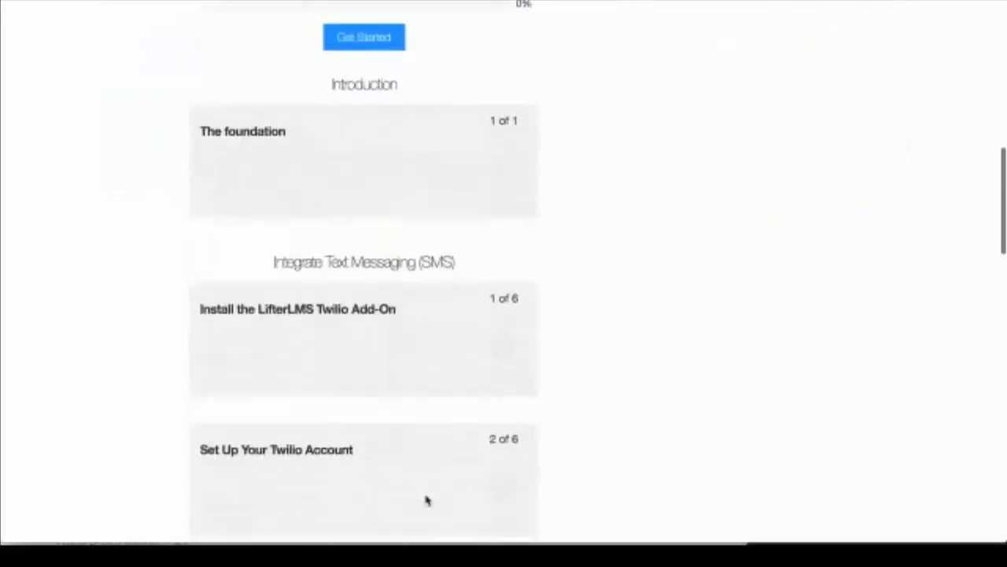
scroll(427, 501, down, 1)
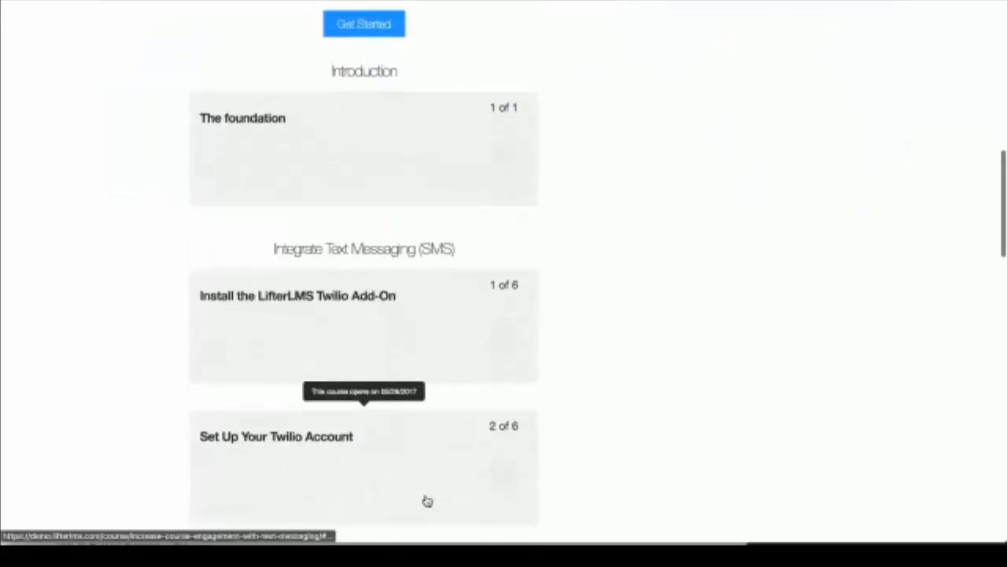
click(426, 502)
Step: Try opening the locked lesson The foundation, confirming it stays closed until 05/26/2017
scroll(427, 501, up, 2)
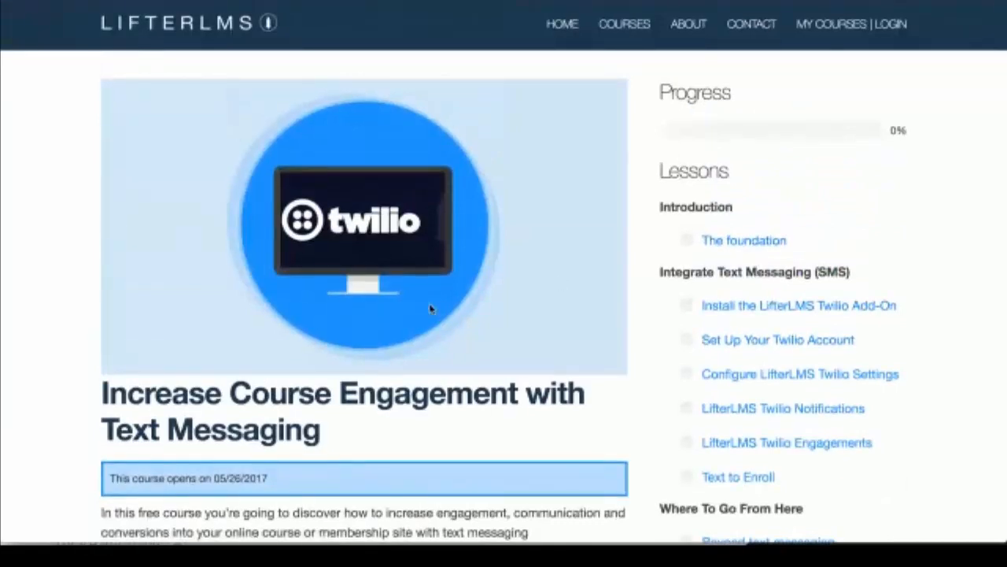
scroll(431, 308, down, 1)
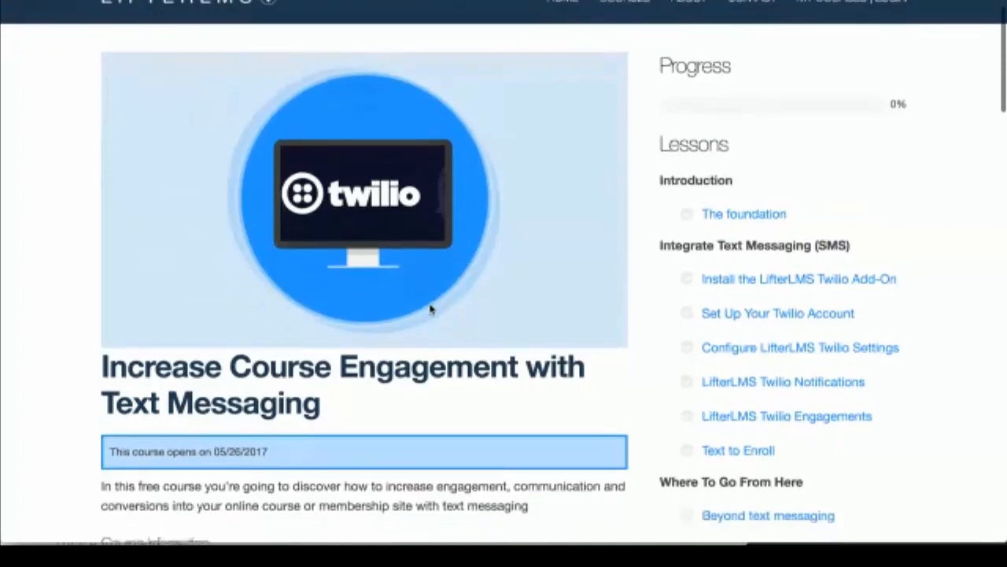
scroll(430, 308, down, 3)
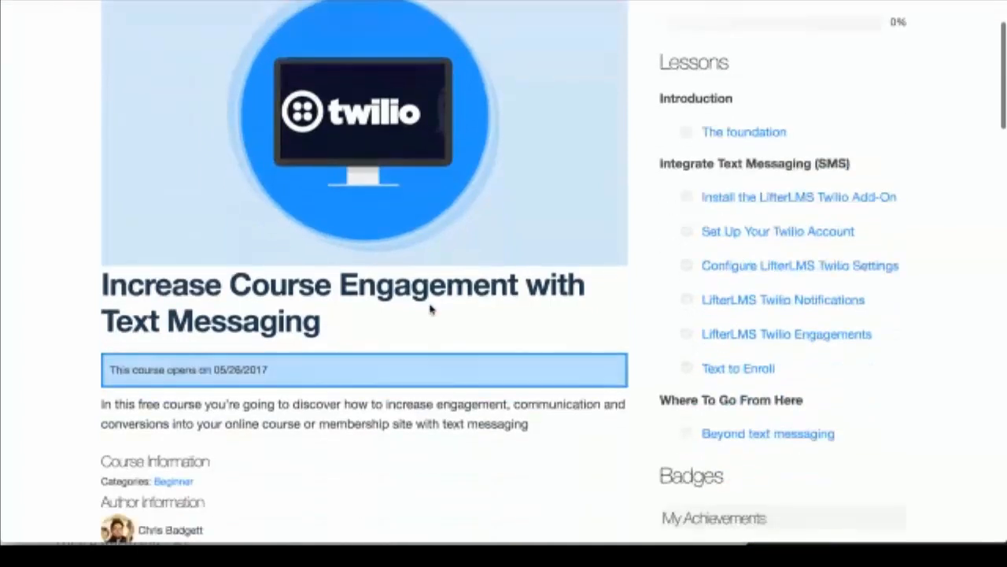
scroll(430, 309, down, 5)
scroll(429, 303, down, 3)
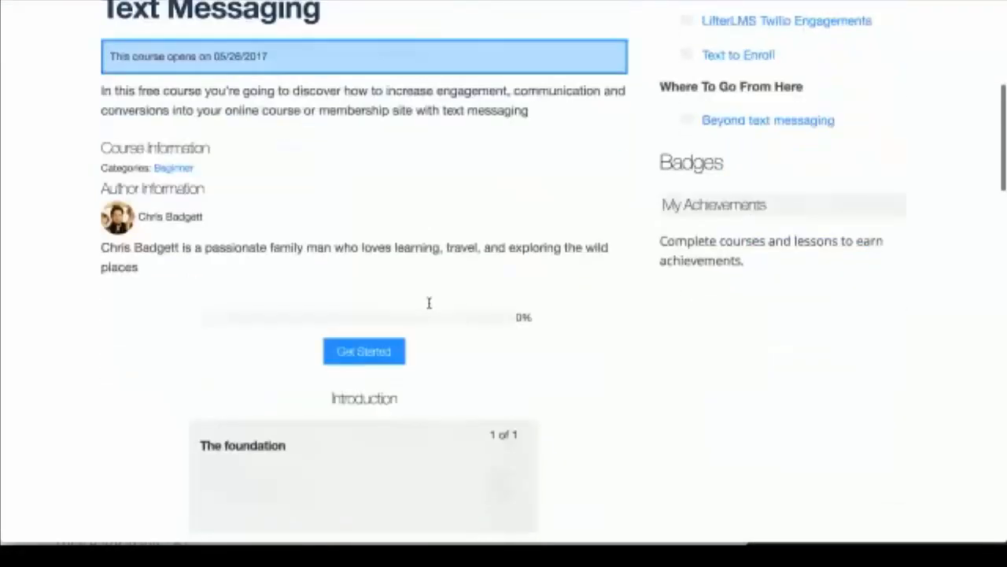
scroll(429, 303, up, 15)
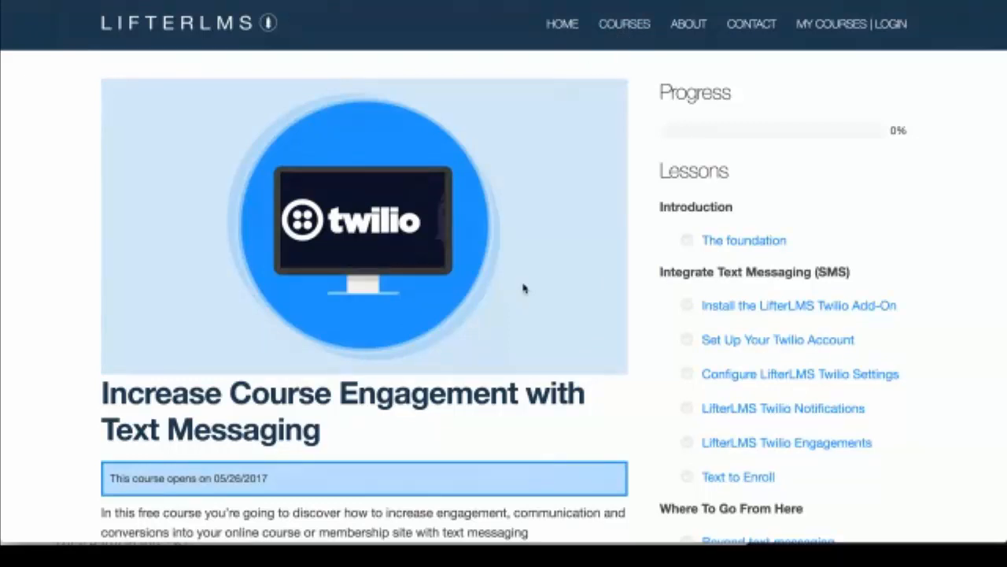
scroll(525, 289, down, 1)
scroll(524, 289, down, 2)
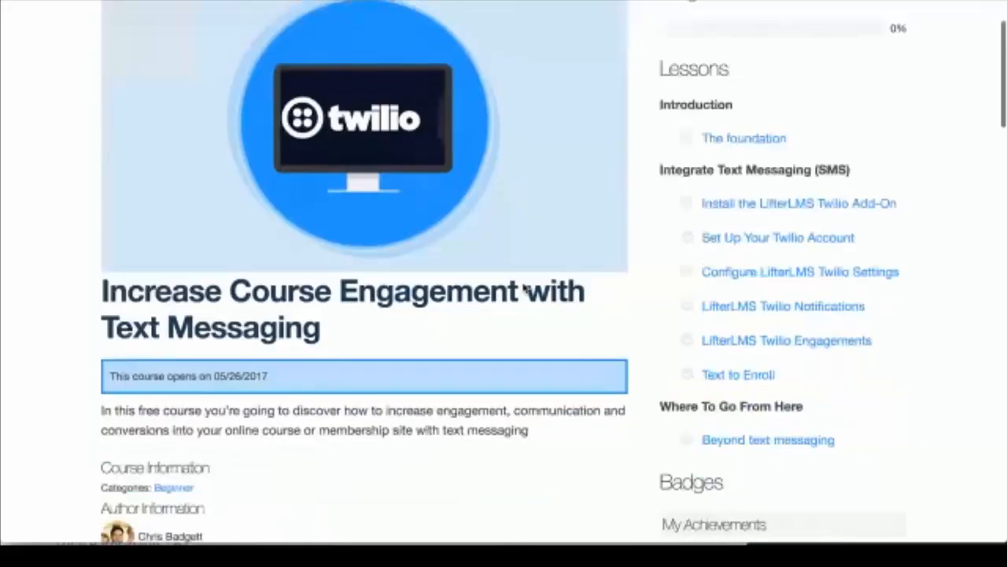
scroll(525, 289, down, 2)
scroll(525, 289, up, 2)
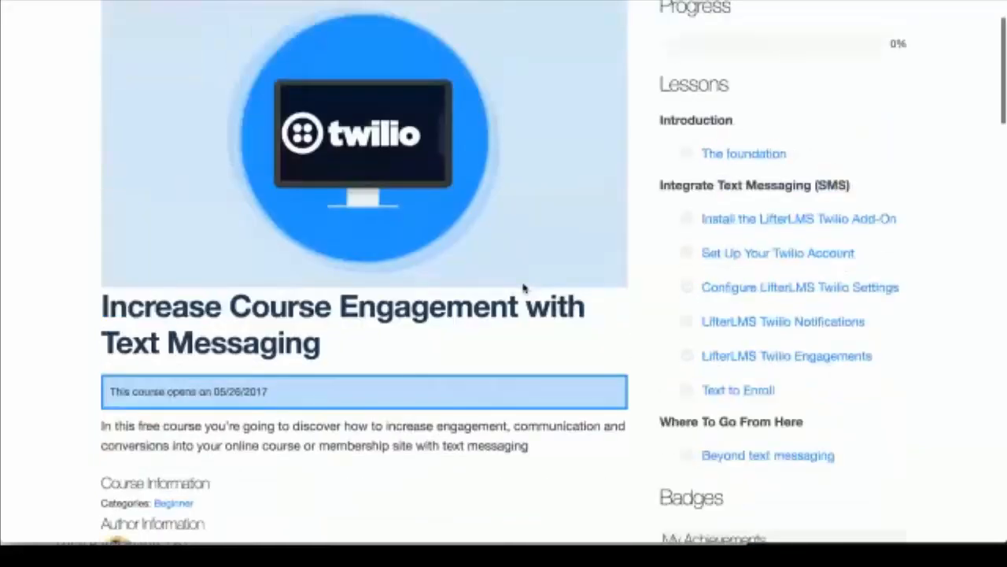
scroll(525, 289, down, 8)
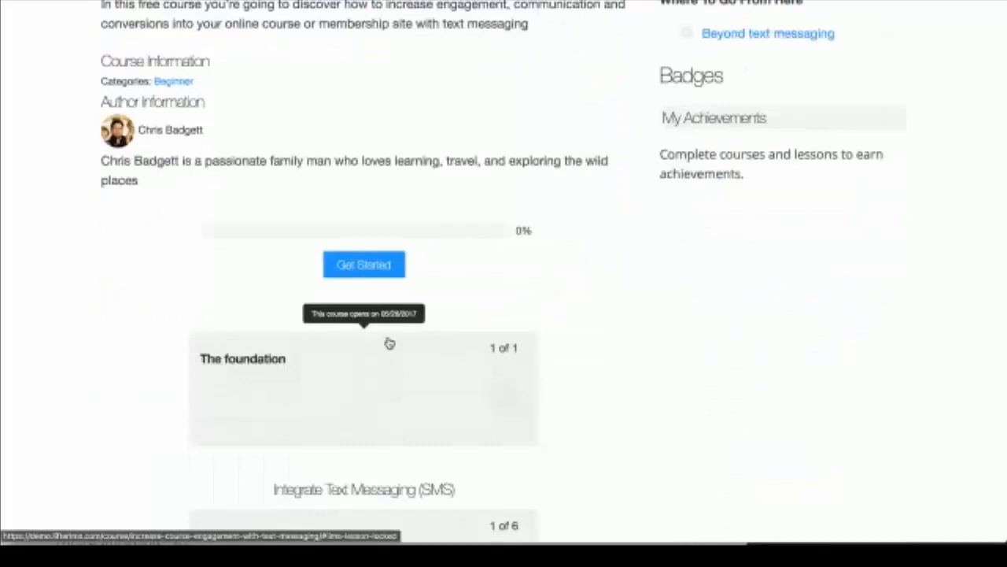
click(389, 343)
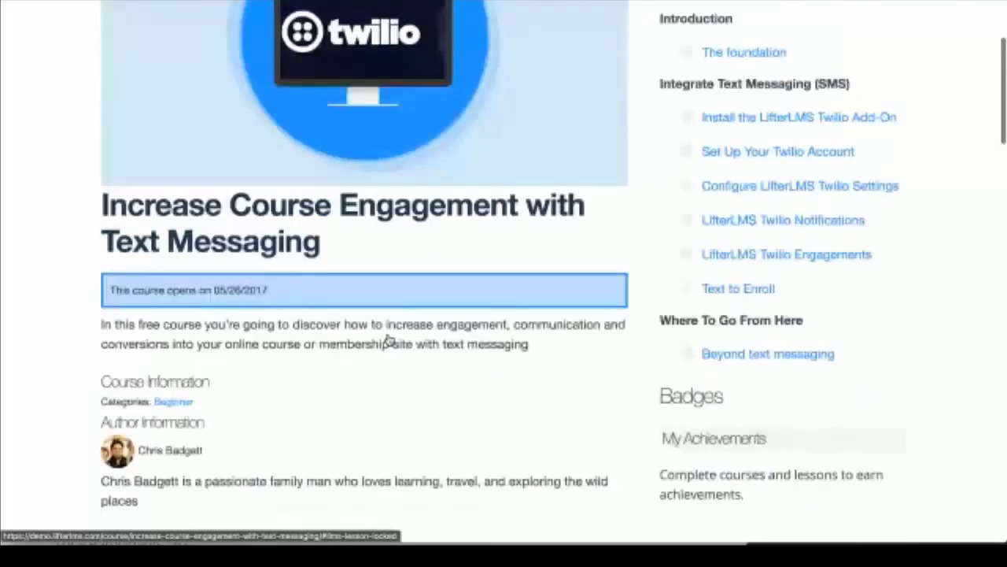
scroll(327, 155, down, 4)
scroll(328, 155, up, 3)
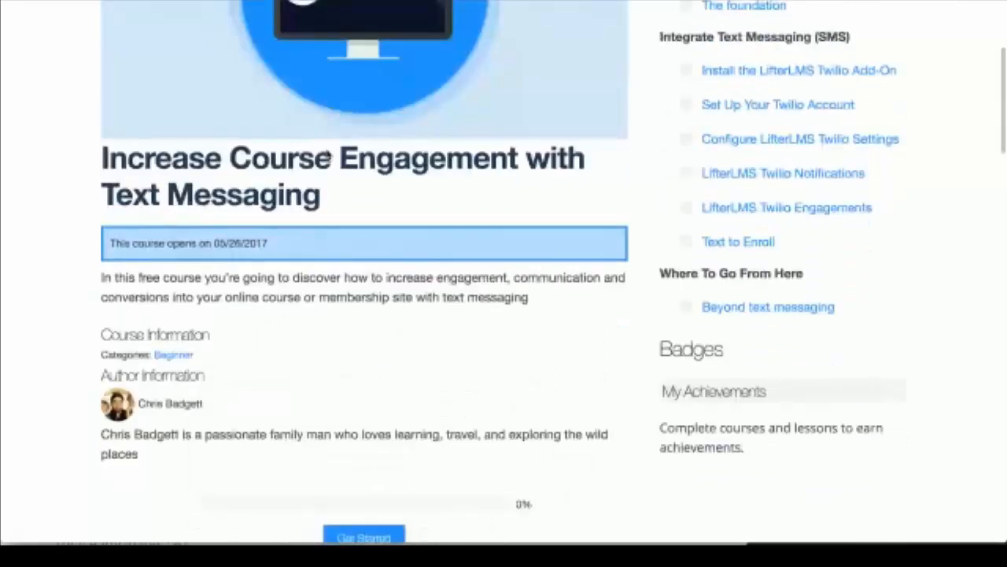
scroll(328, 155, up, 3)
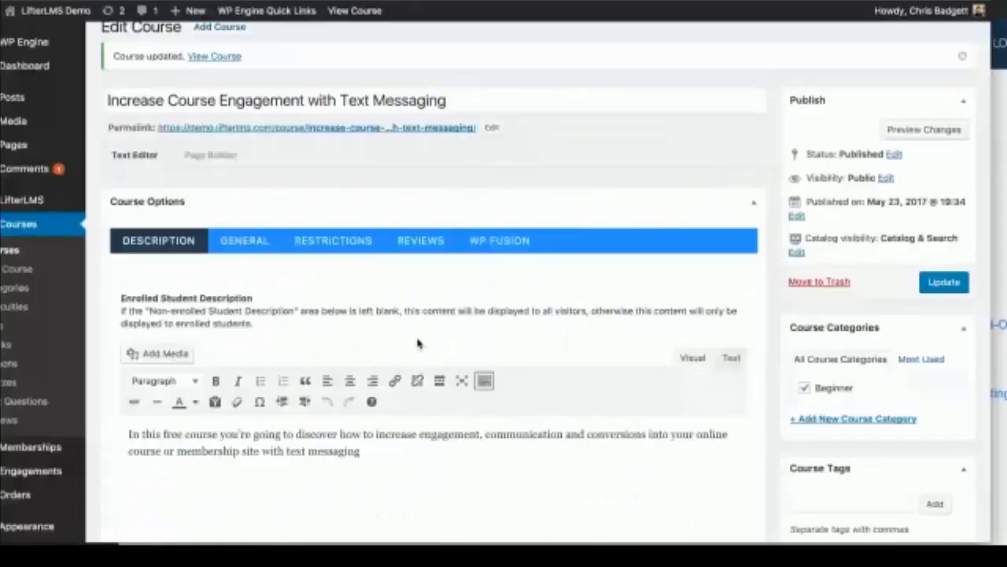
Step: Edit Lesson 1: The foundation from the Course Outline and place the cursor in its empty body
scroll(418, 344, down, 15)
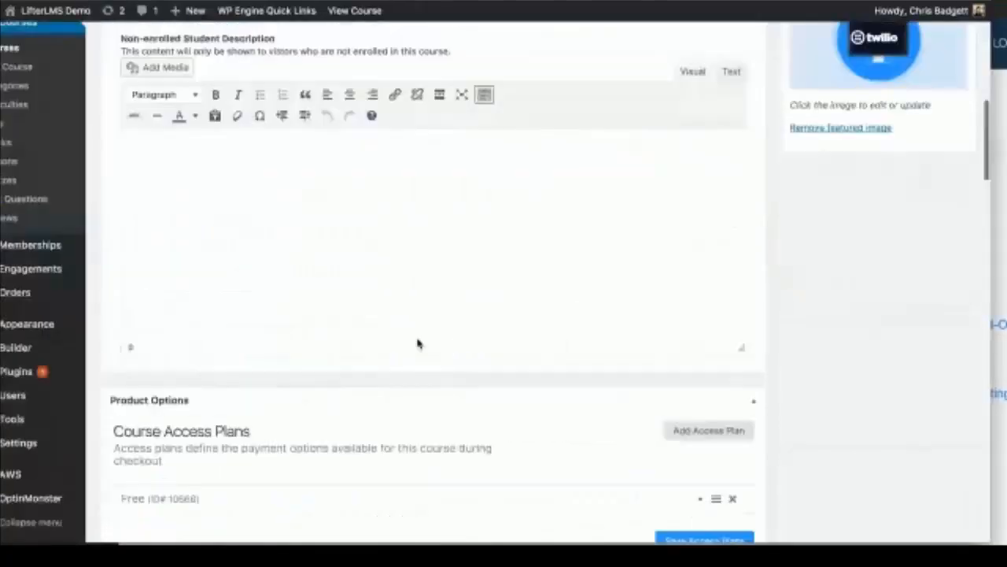
scroll(418, 344, down, 1)
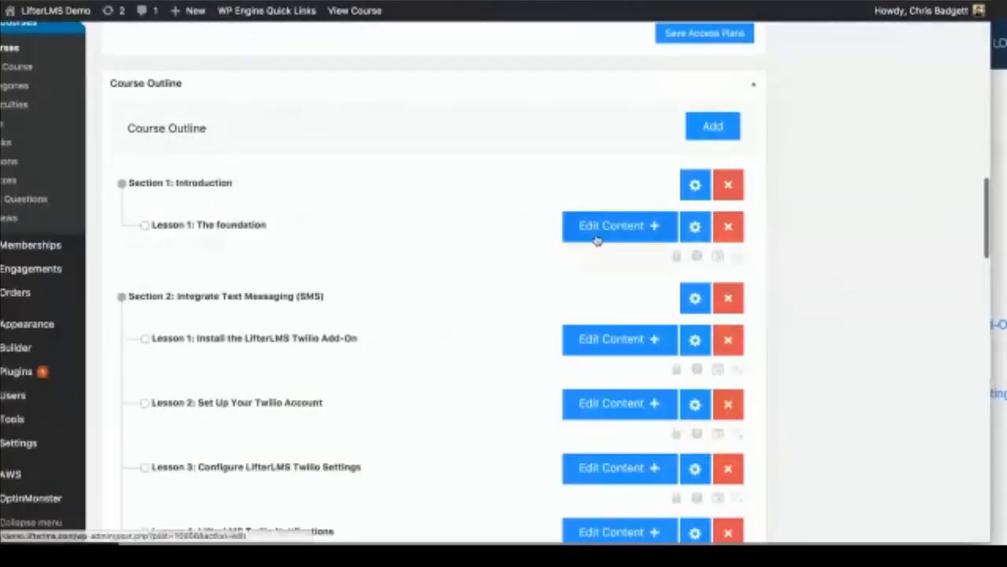
click(597, 238)
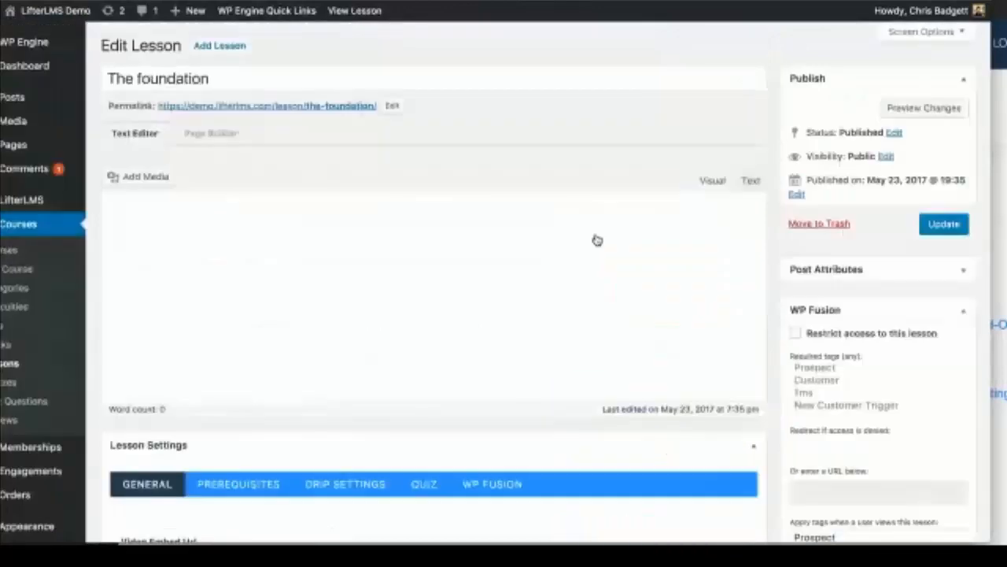
scroll(541, 273, down, 1)
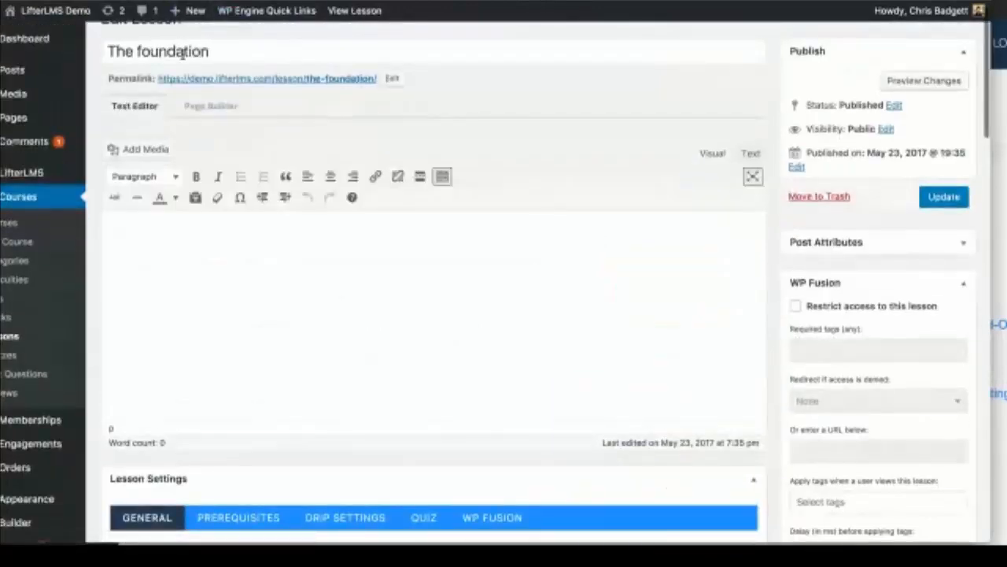
click(281, 308)
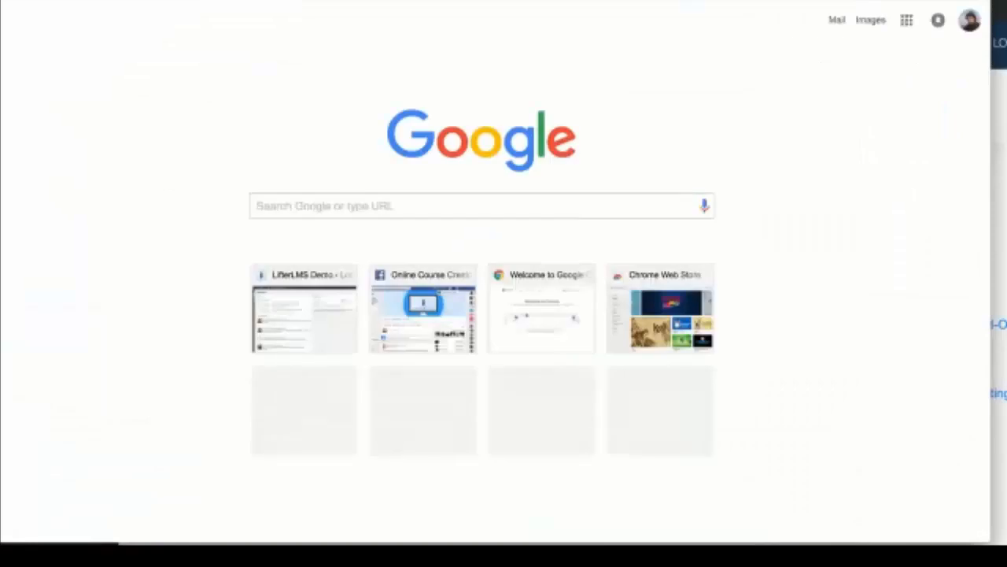
Step: Find vimeo.com through Google and search it for 'landscape'
text(vimeo)
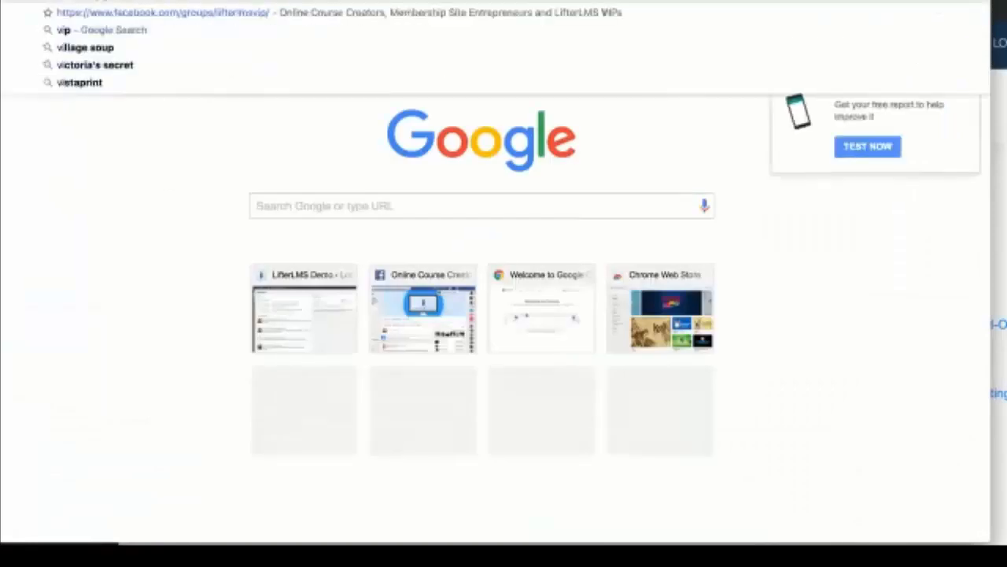
key(Return)
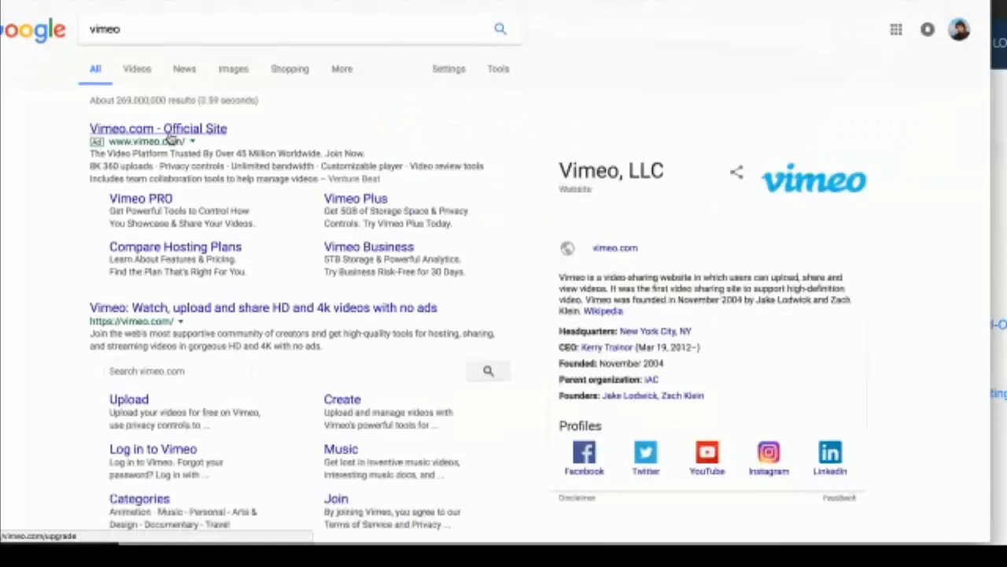
click(162, 372)
text(landsca)
text(oe)
key(BackSpace)
key(BackSpace)
text(pe)
key(Return)
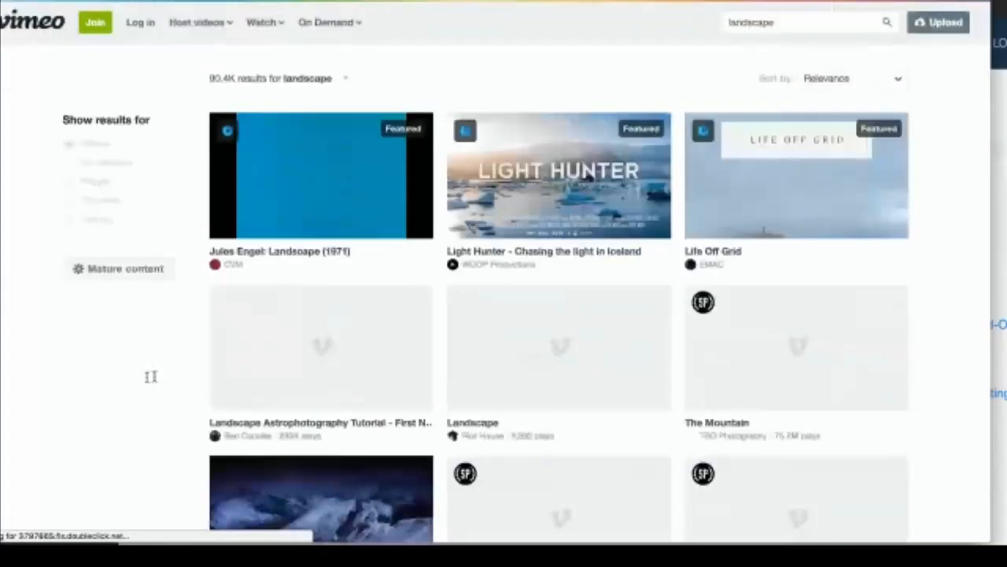
Step: Open The Mountain video from the results and pause it
scroll(161, 489, down, 3)
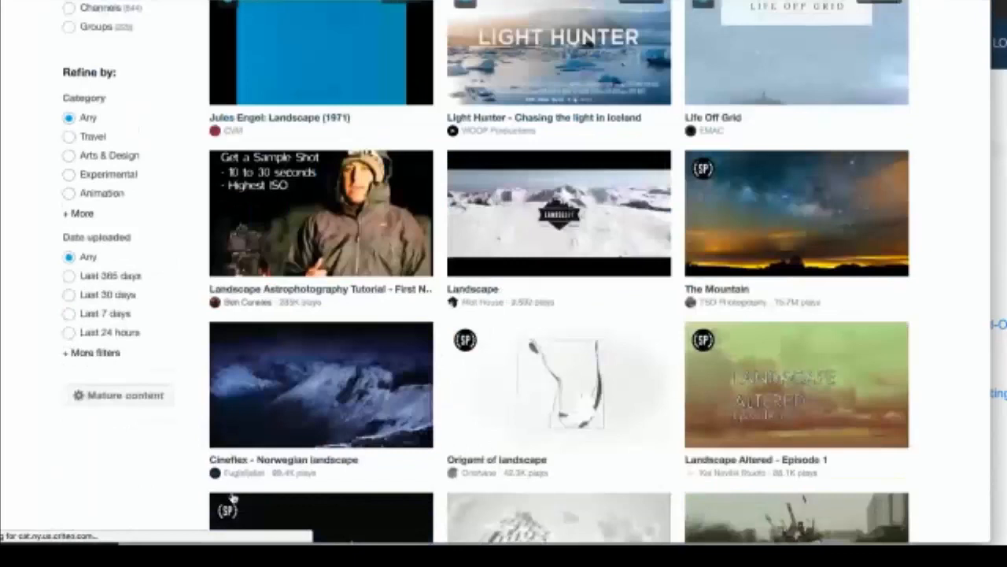
click(795, 231)
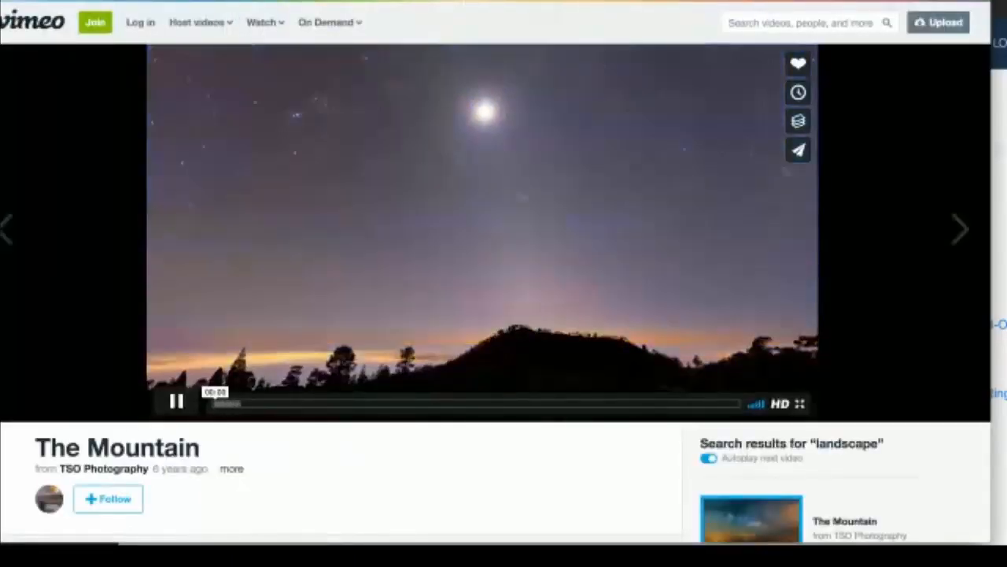
click(175, 406)
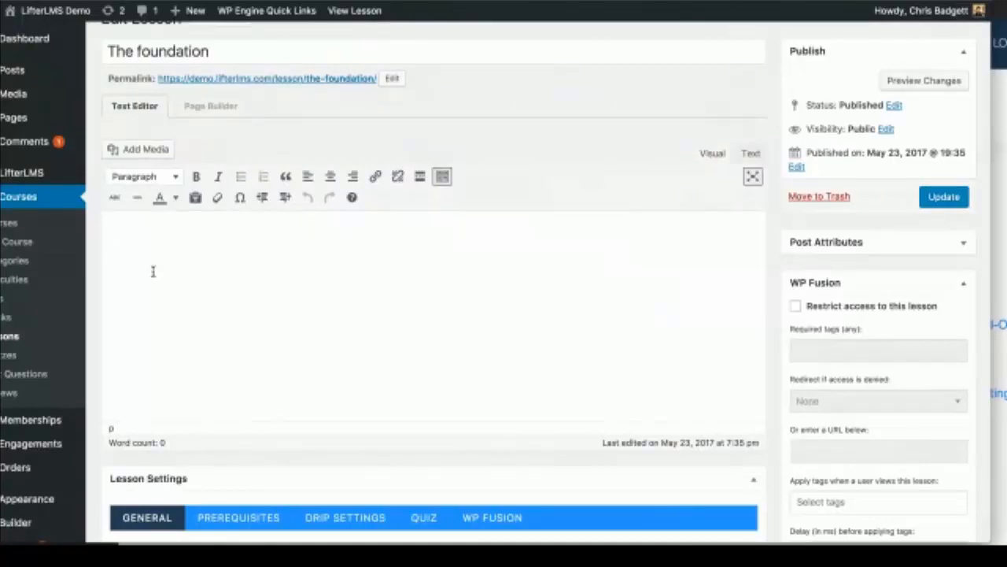
Step: Embed The Mountain Vimeo link, switch to the first Default Layout, save, and preview the lesson
text(https://vimeo.com/22439234)
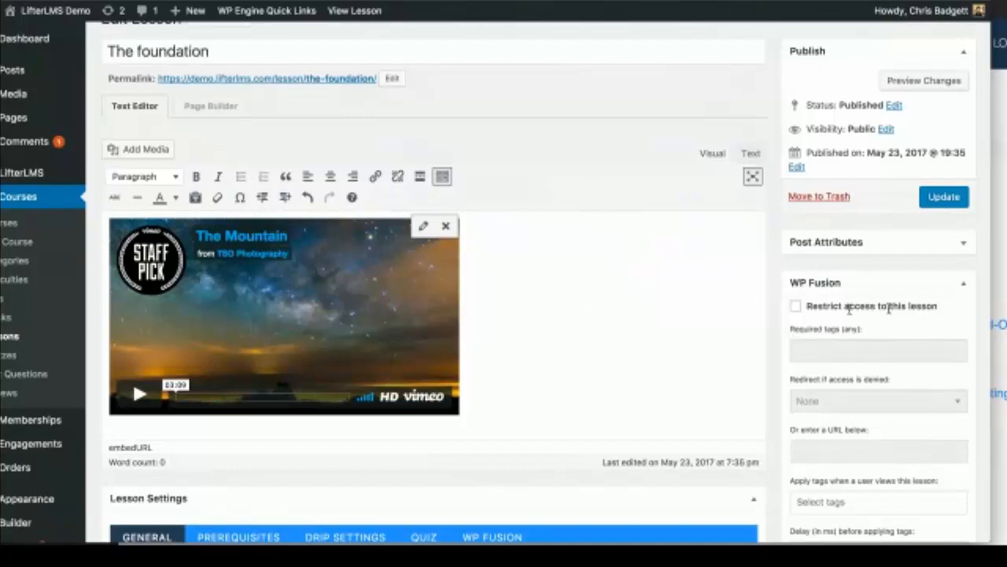
click(962, 196)
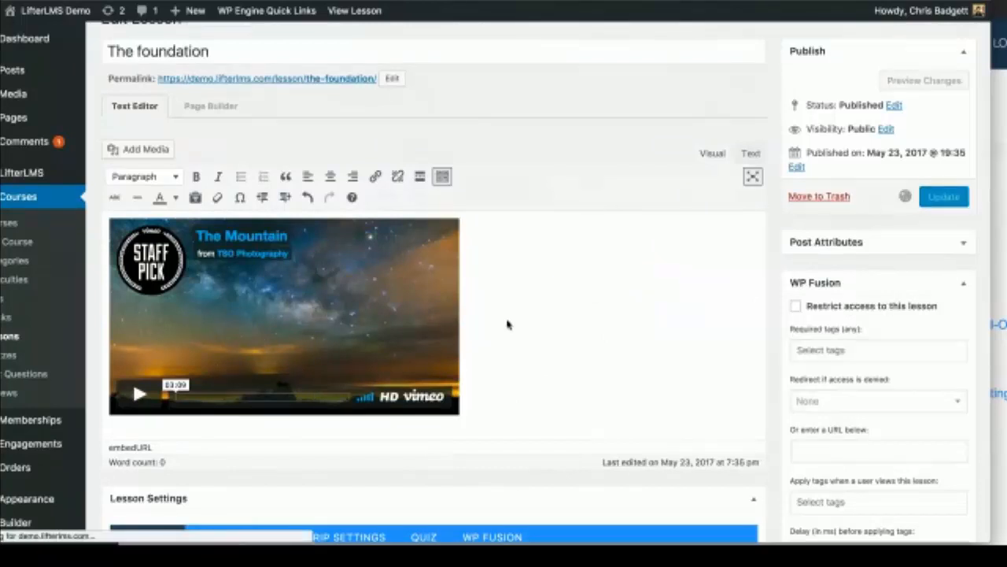
scroll(451, 328, down, 5)
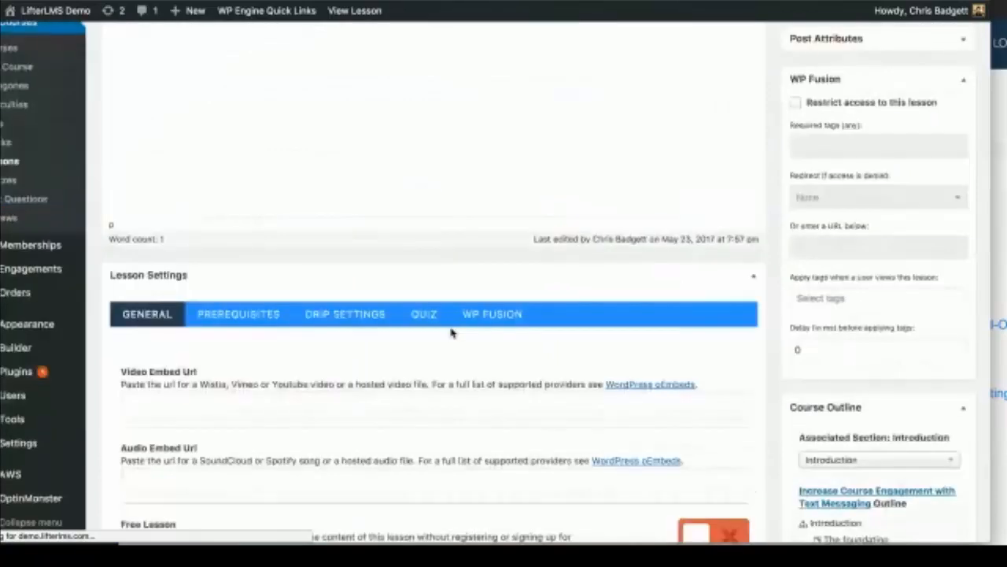
scroll(451, 333, down, 10)
click(298, 347)
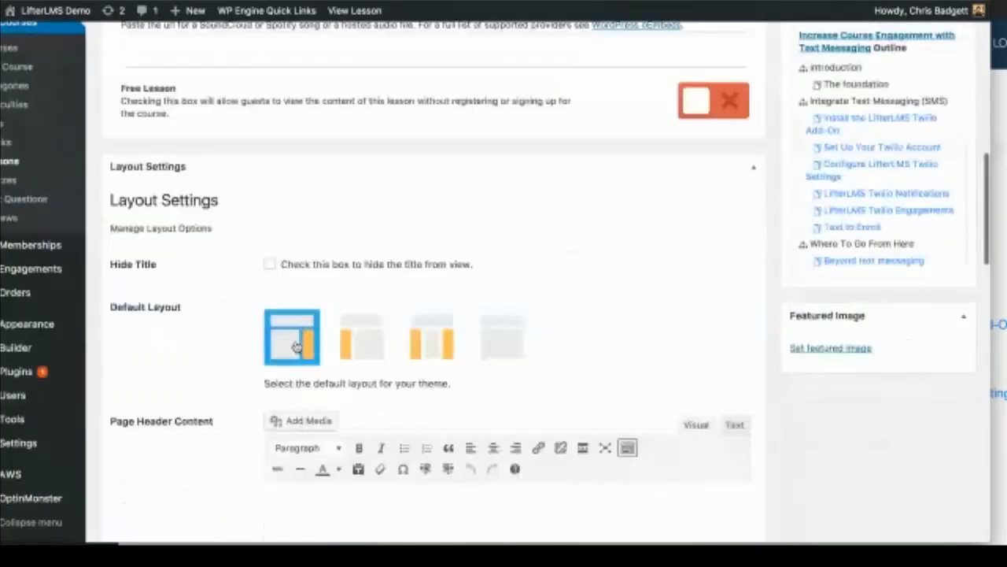
scroll(298, 348, up, 15)
click(950, 264)
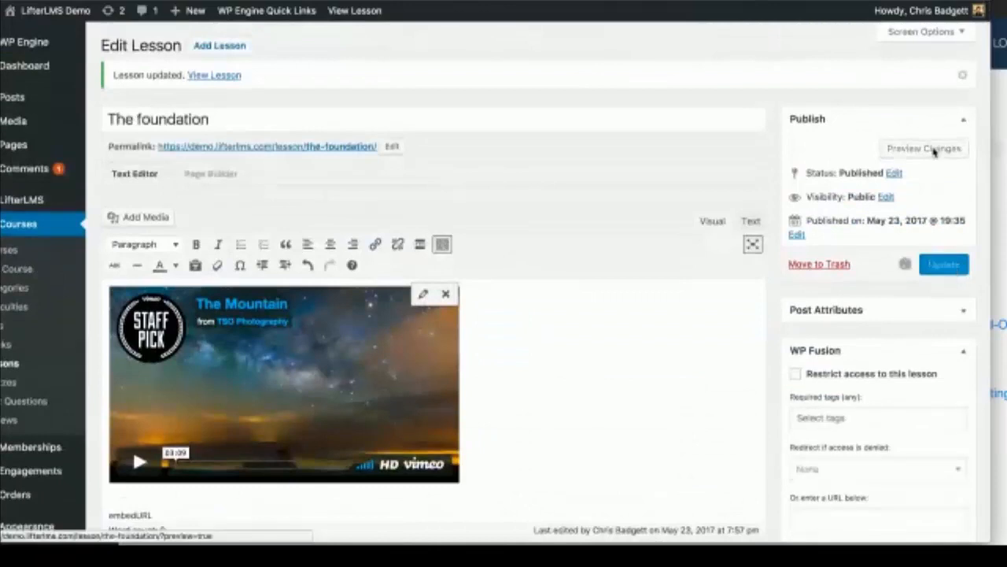
click(926, 149)
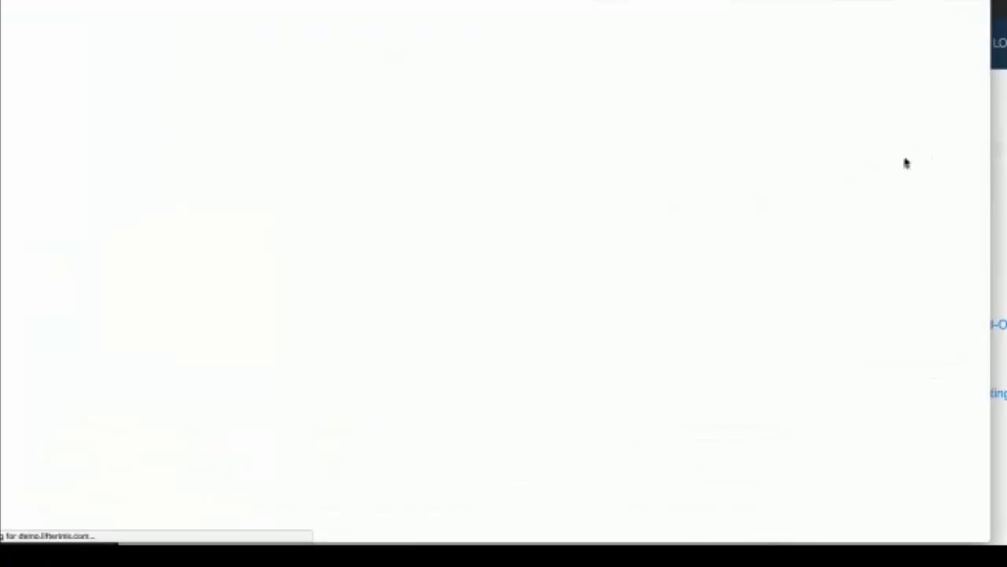
Step: Play the embedded video and expand the Integrate Text Messaging (SMS) and Where To Go From Here sections
scroll(839, 303, down, 3)
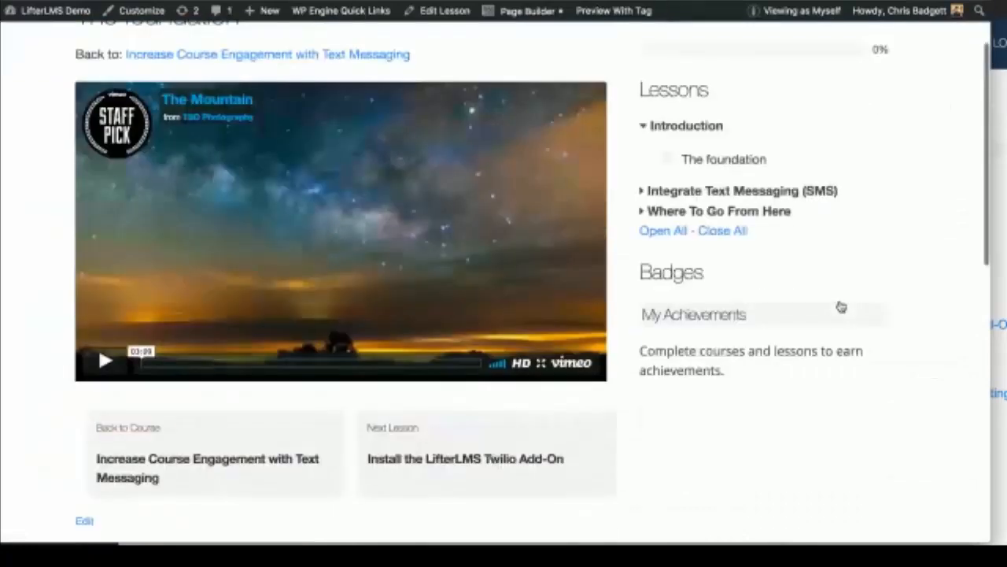
scroll(135, 412, up, 2)
click(110, 407)
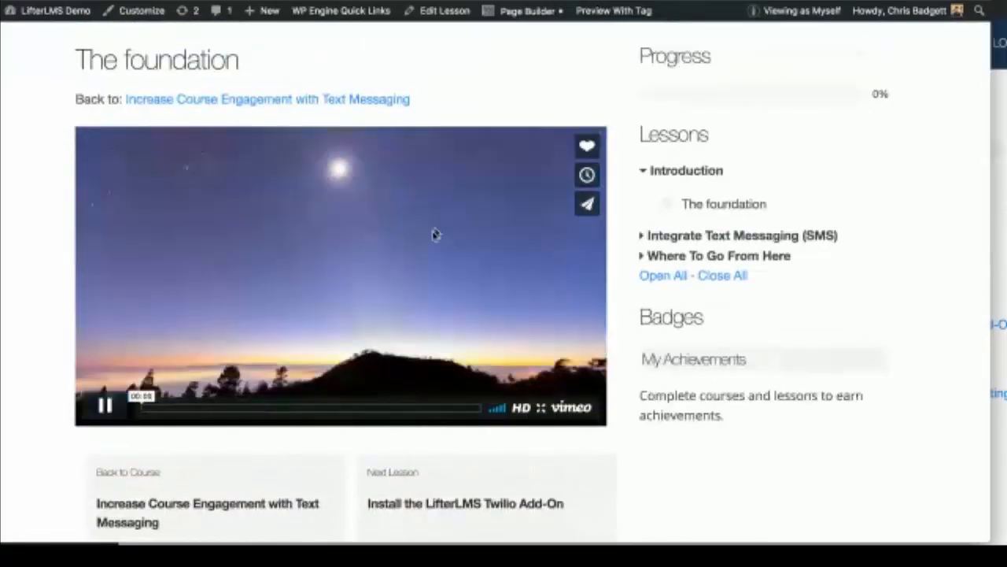
scroll(440, 221, down, 2)
scroll(484, 291, up, 3)
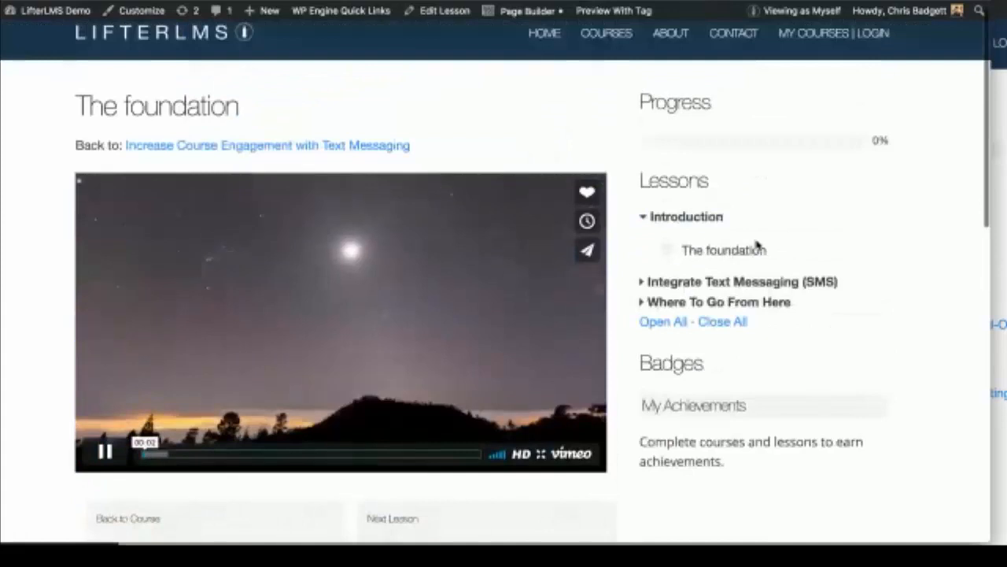
click(642, 283)
scroll(653, 426, down, 2)
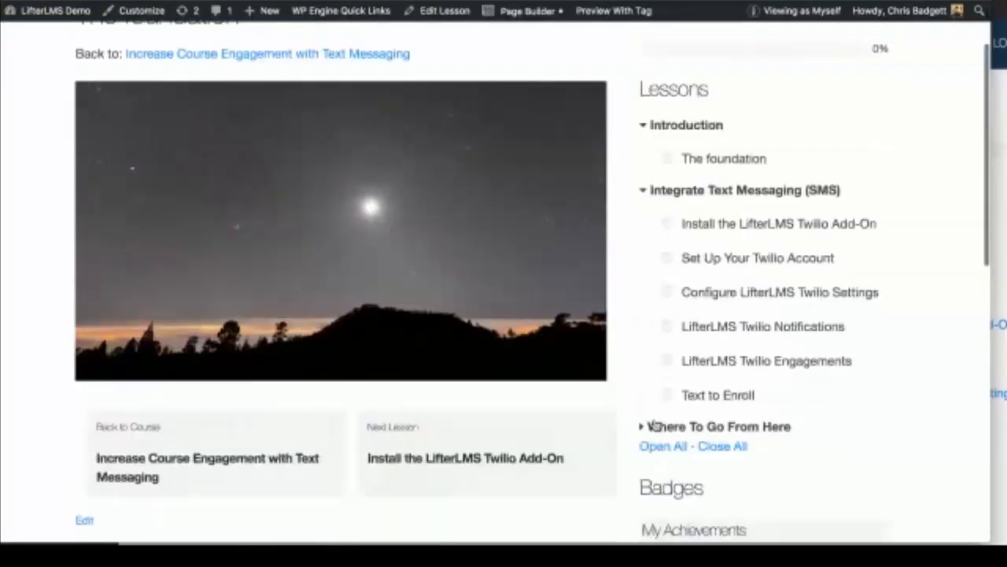
click(654, 425)
scroll(647, 430, up, 1)
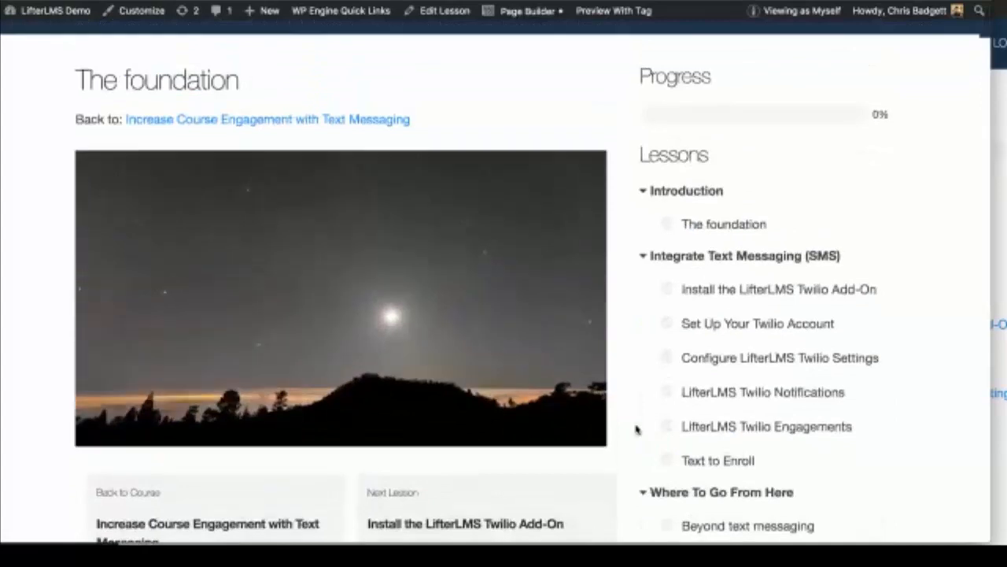
scroll(637, 428, up, 1)
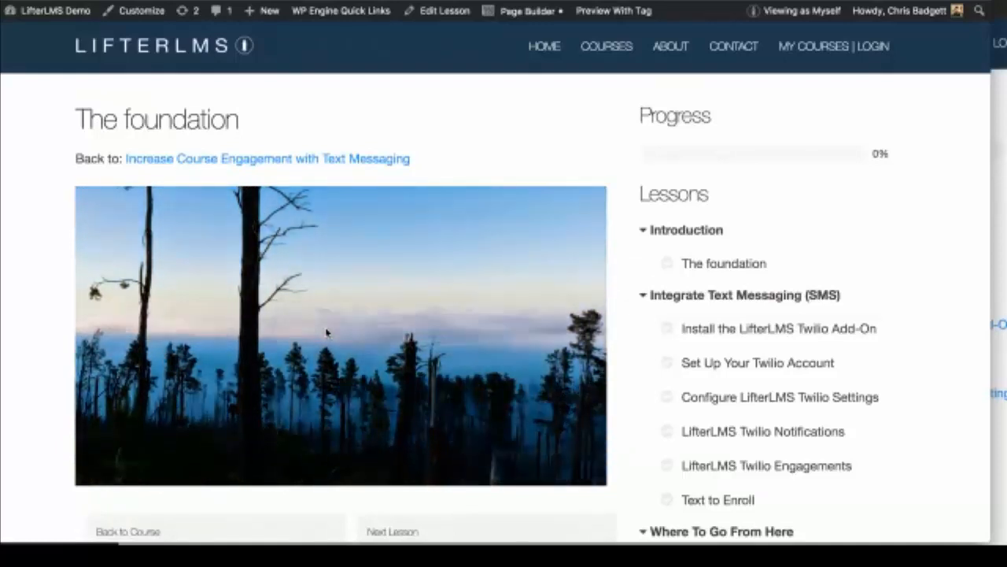
scroll(352, 341, down, 2)
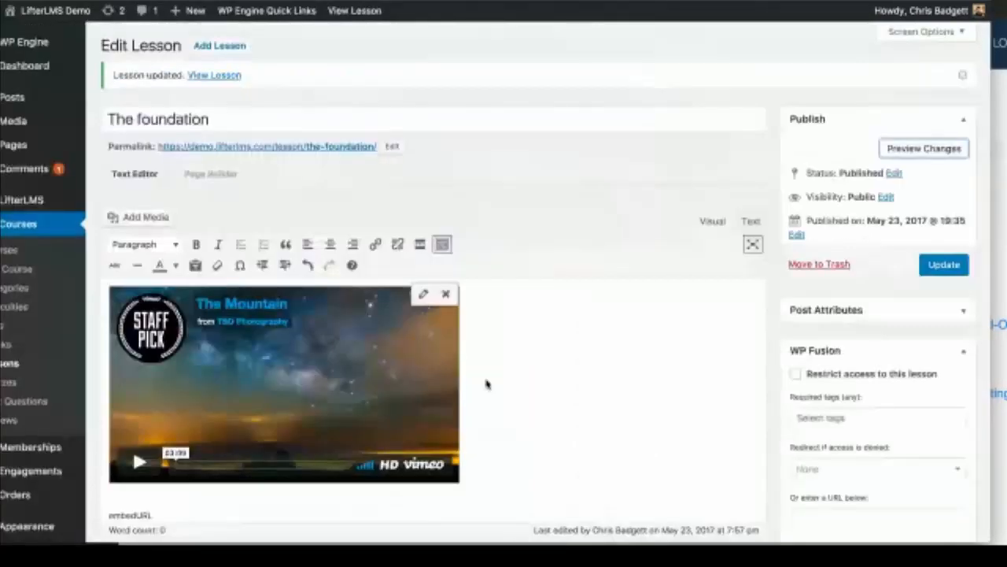
scroll(486, 385, down, 3)
click(576, 235)
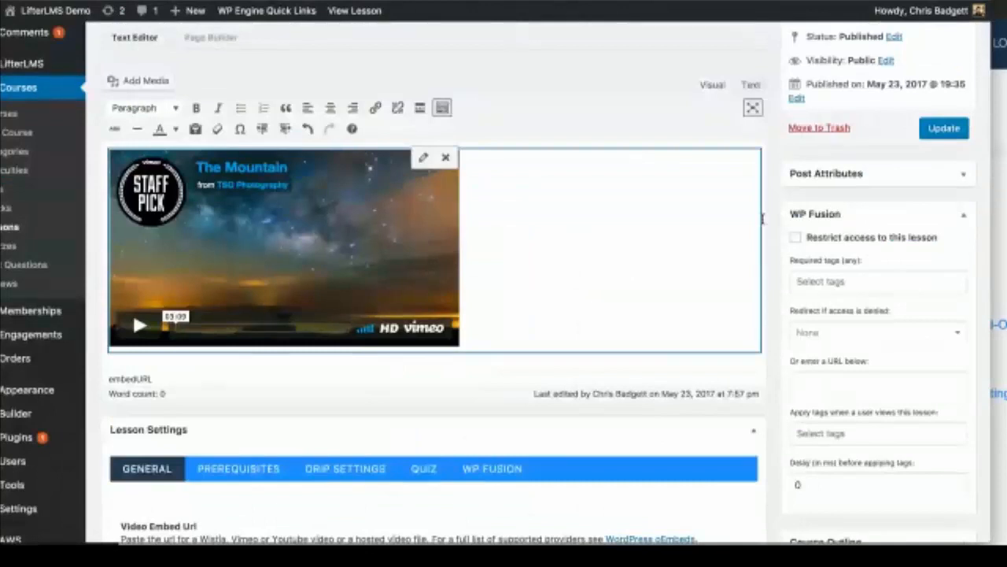
click(763, 218)
key(Return)
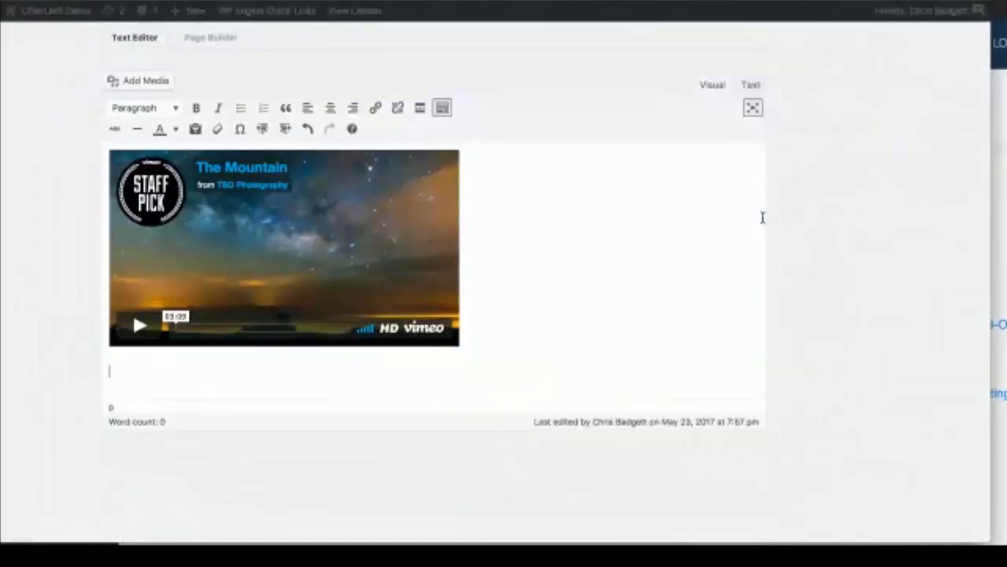
text(kjsd;okj;lkasjd)
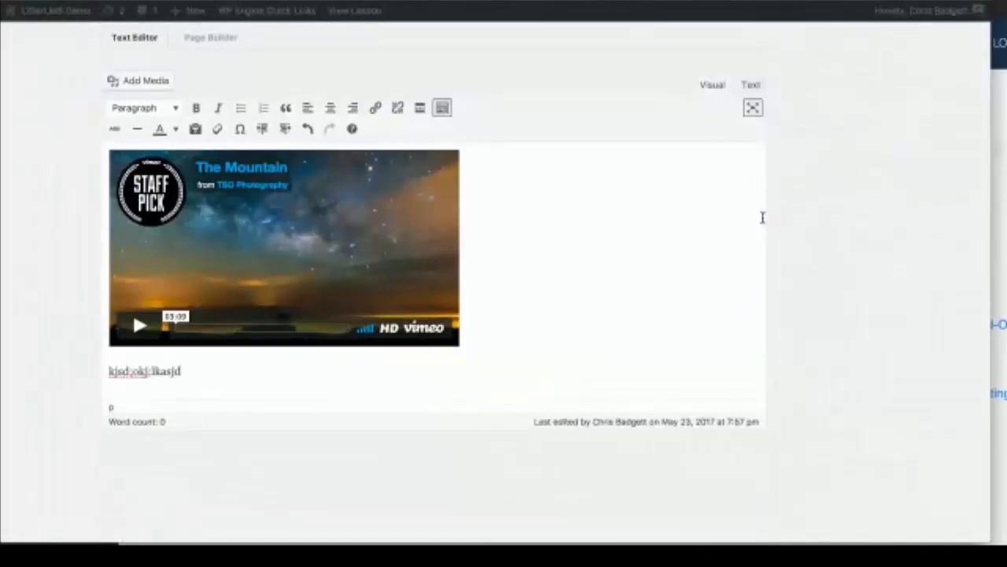
key(Return)
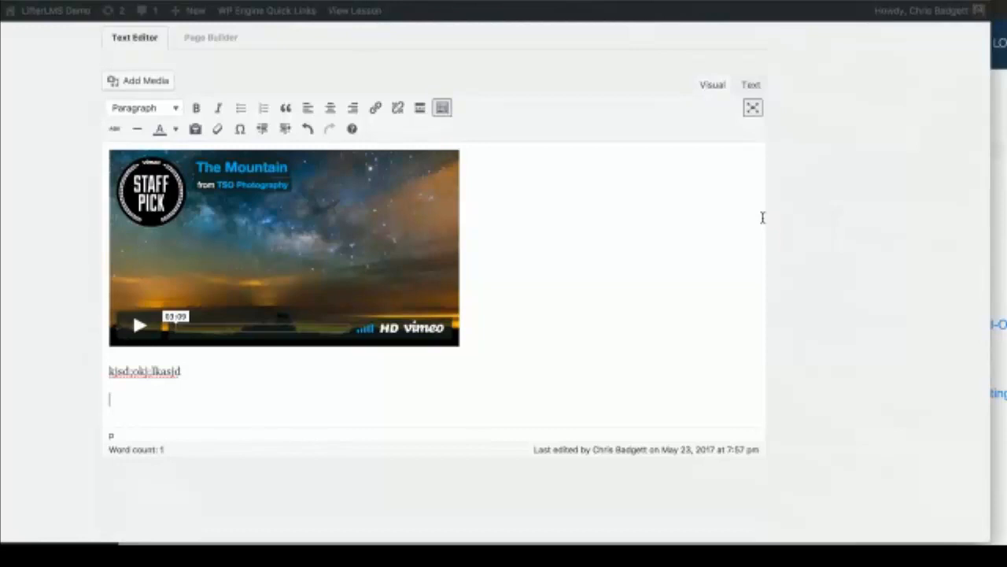
scroll(763, 217, down, 1)
scroll(763, 217, down, 2)
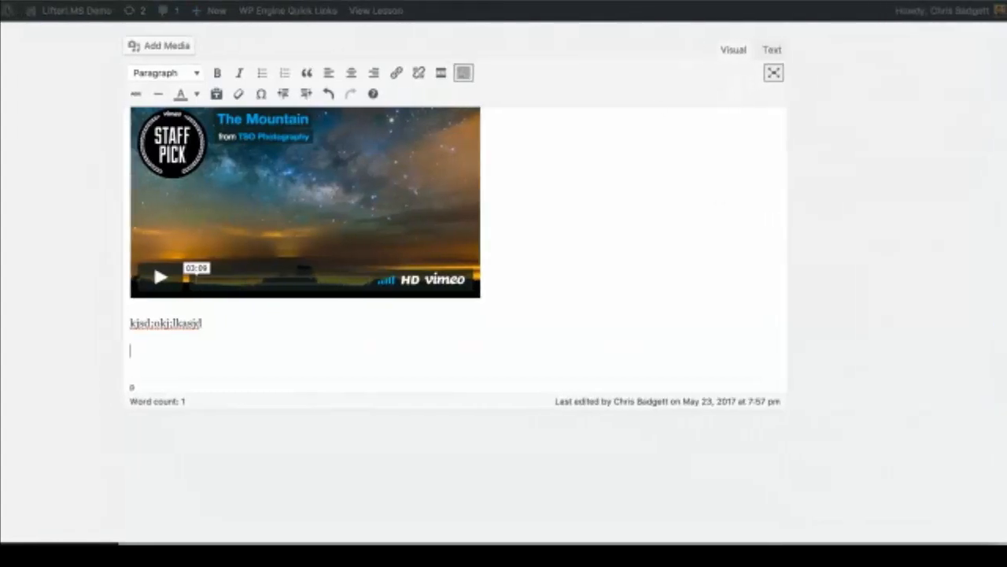
Step: Choose Stay in the leave-site prompt, then update The foundation lesson
key(super+w)
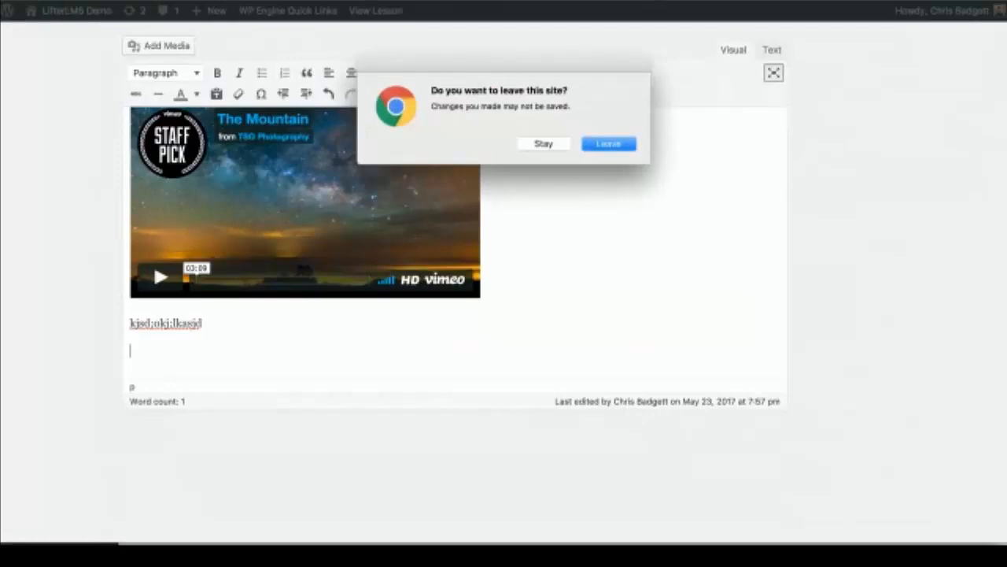
click(547, 146)
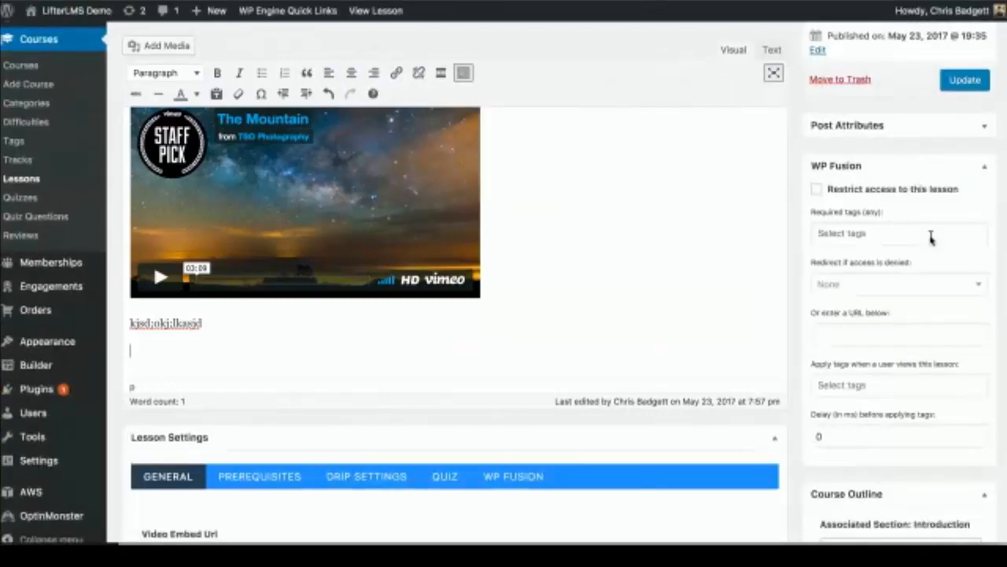
click(960, 87)
click(962, 82)
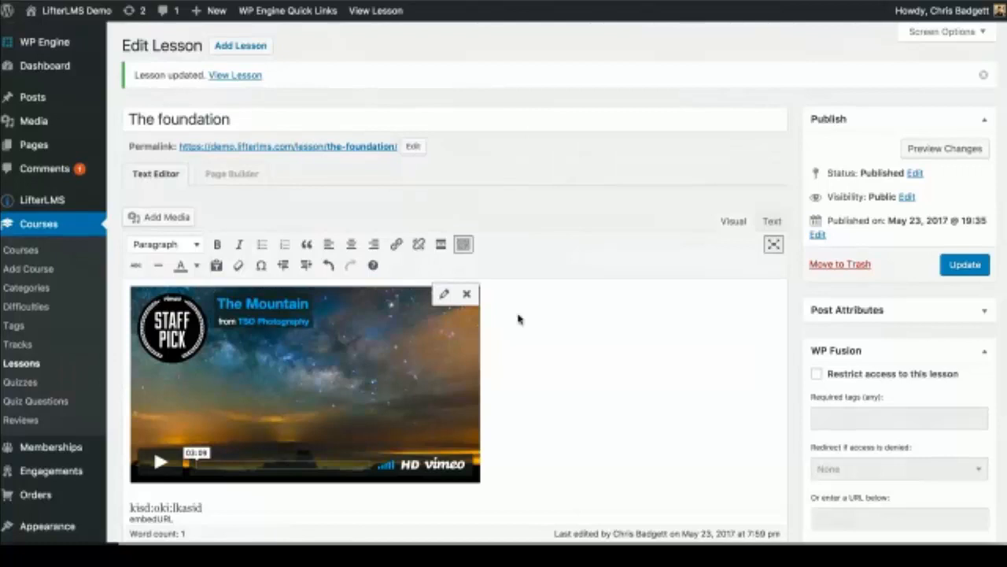
scroll(517, 317, down, 2)
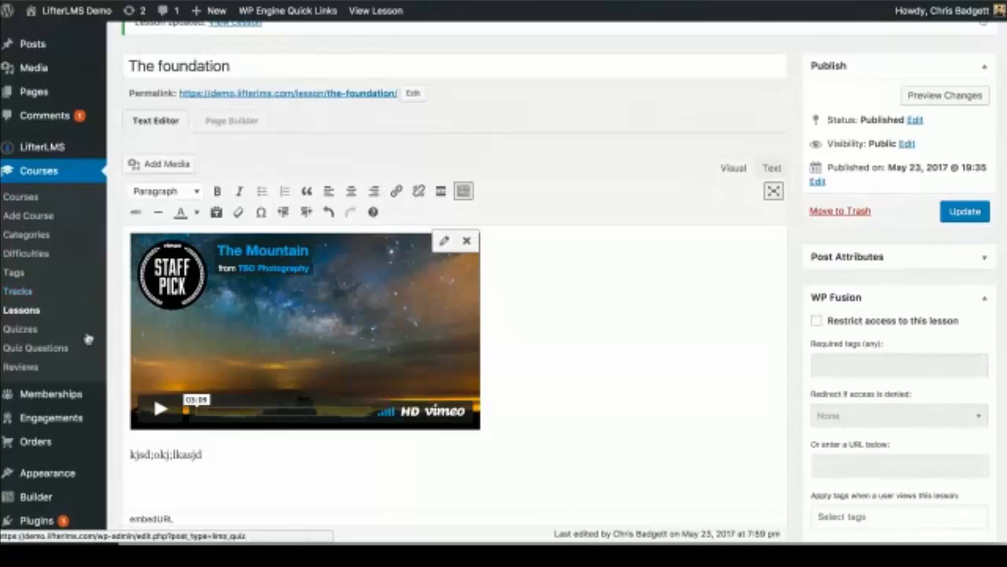
Step: Update The foundation lesson again so 'embedURL' sits directly under the placeholder text
mouse_move(68, 425)
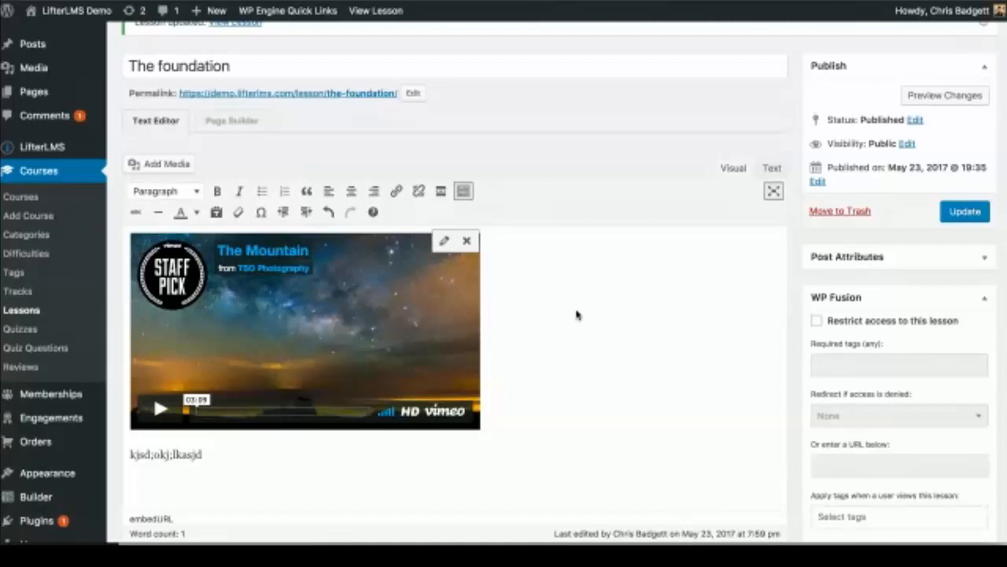
scroll(576, 314, down, 1)
click(972, 178)
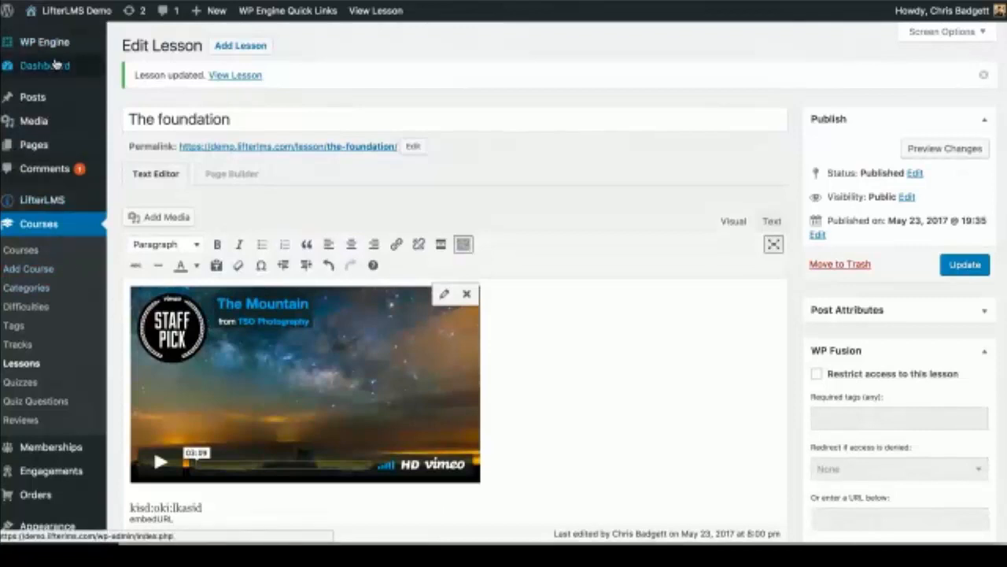
Step: Open the Media Library, then the LifterLMS website's Add-Ons page
mouse_move(59, 66)
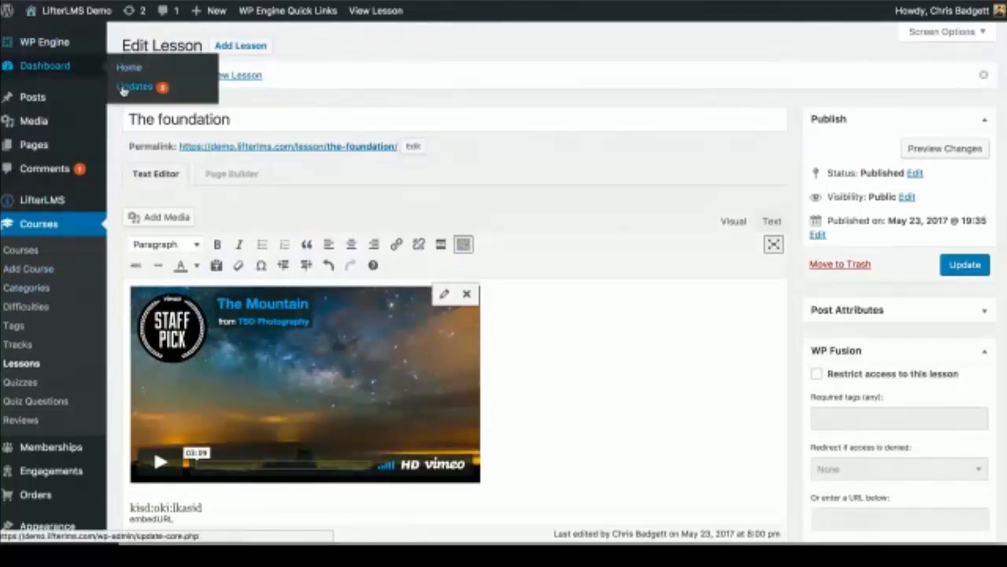
mouse_move(49, 122)
click(126, 123)
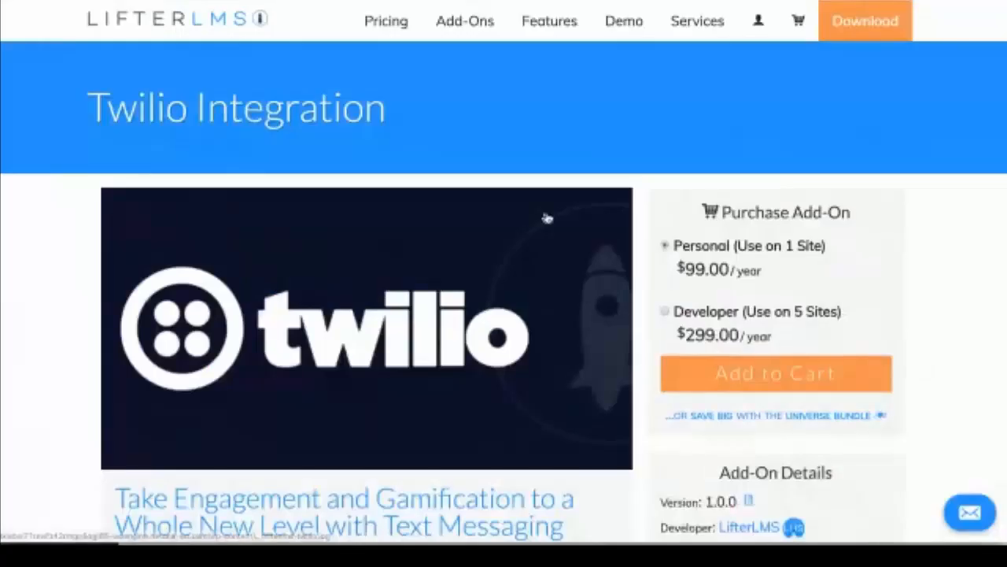
click(483, 22)
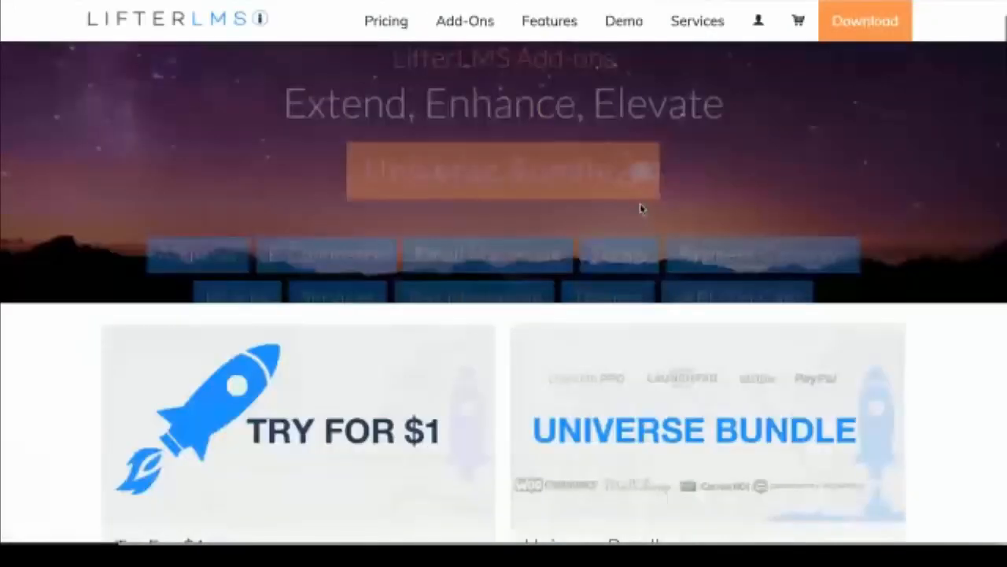
Step: Add LifterLMS Pro ($99.00/year) to the cart and browse its product page
scroll(640, 209, down, 15)
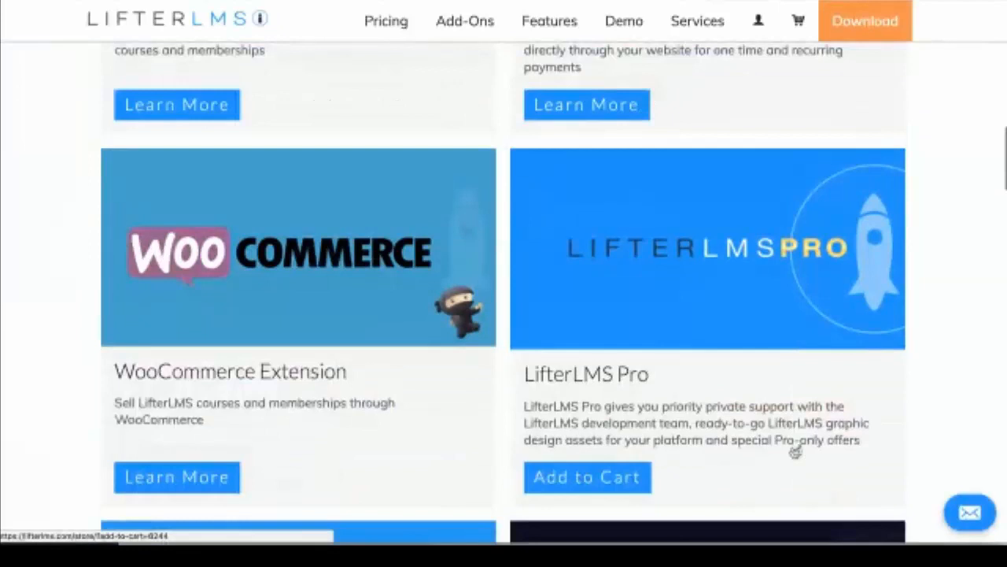
click(603, 471)
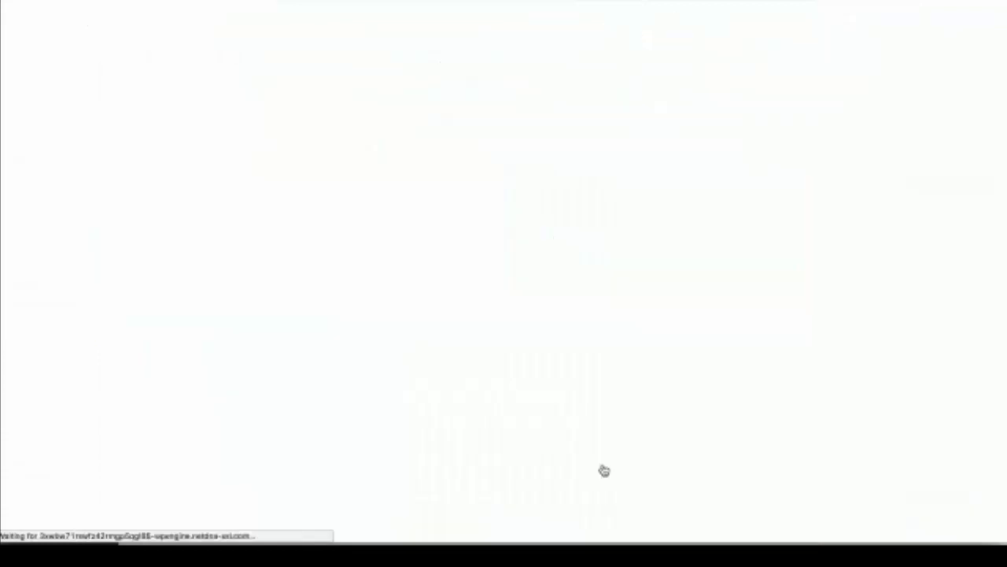
scroll(603, 470, up, 1)
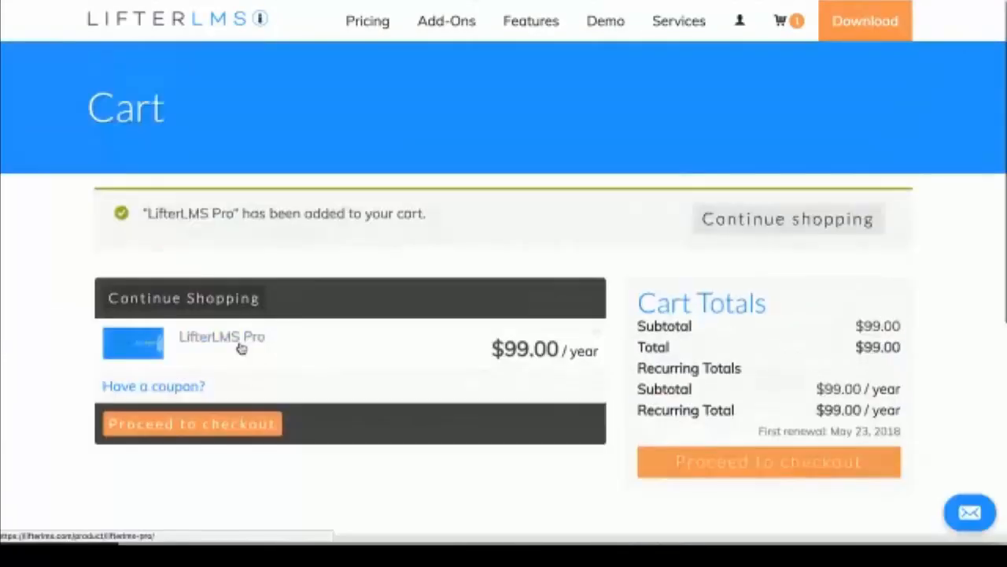
click(240, 346)
scroll(250, 351, down, 10)
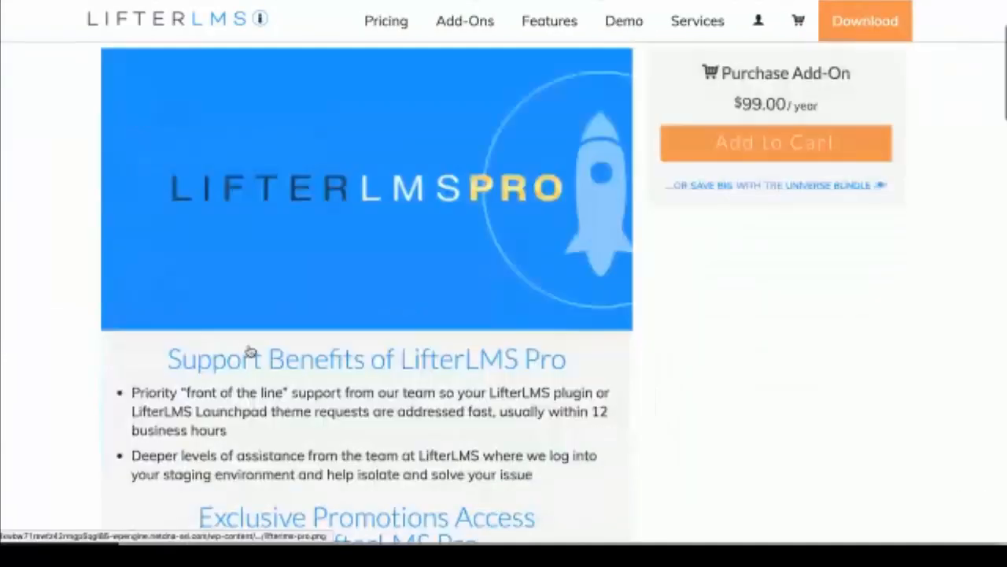
scroll(276, 321, down, 7)
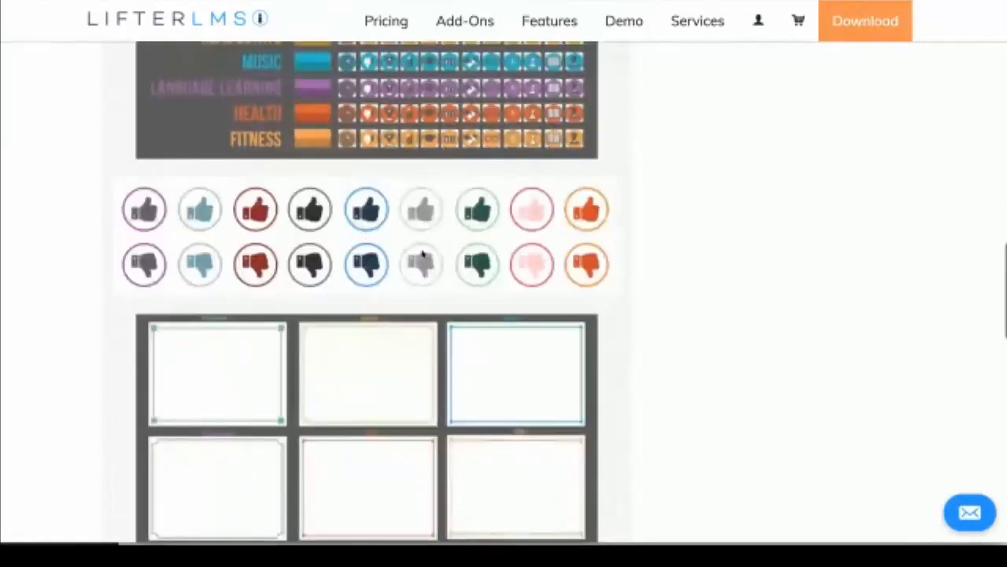
scroll(380, 402, down, 2)
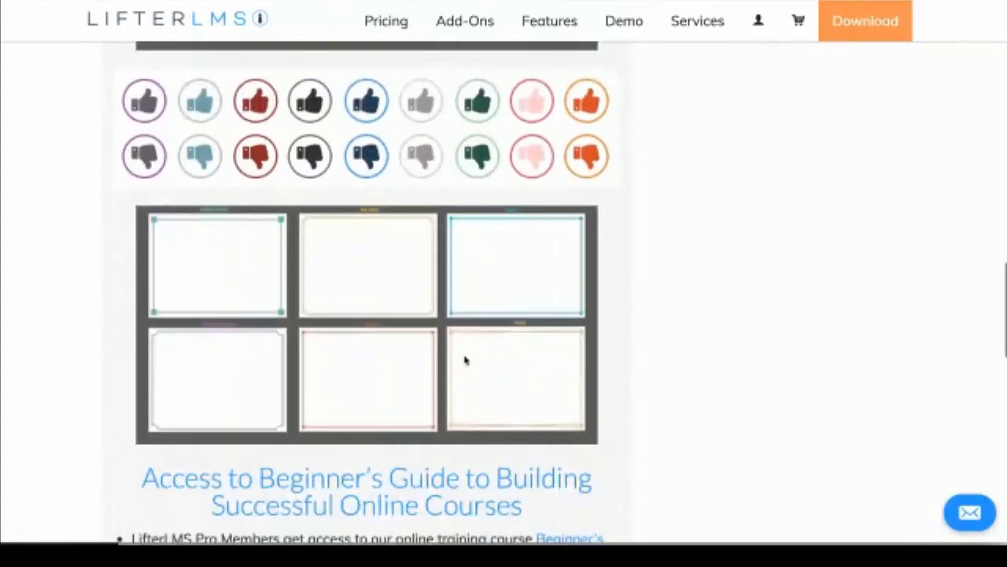
scroll(380, 369, down, 4)
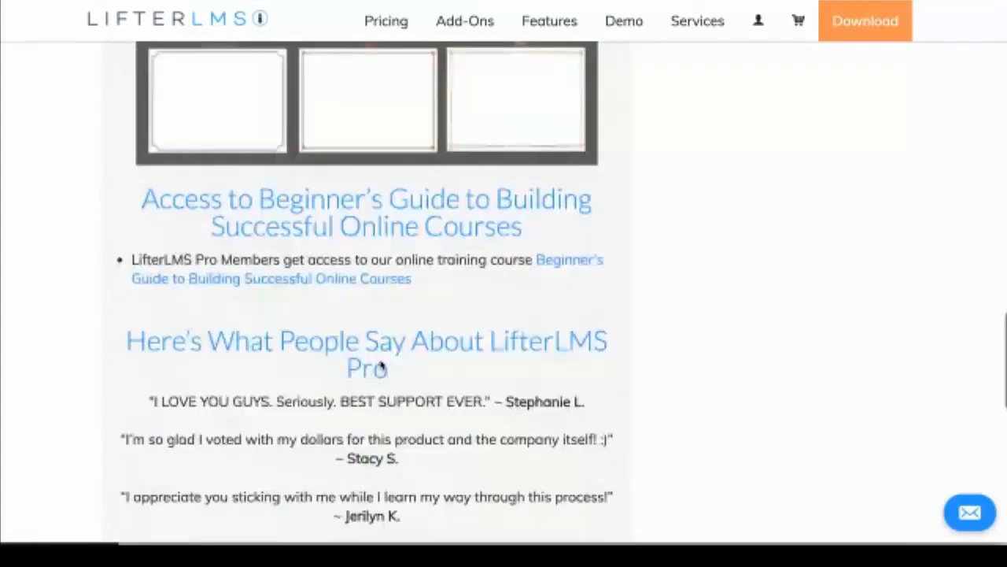
scroll(380, 366, up, 6)
scroll(380, 365, up, 15)
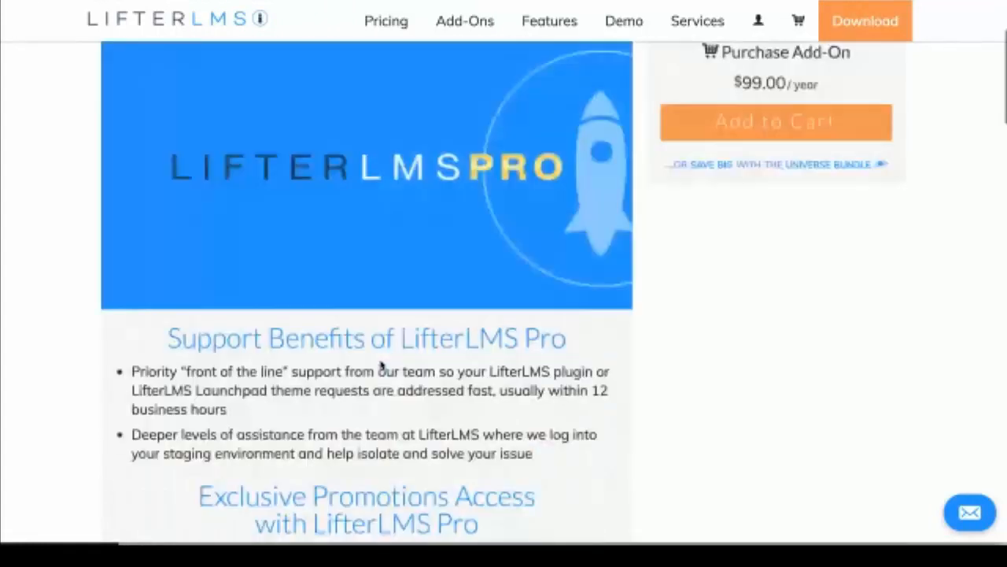
scroll(381, 365, up, 2)
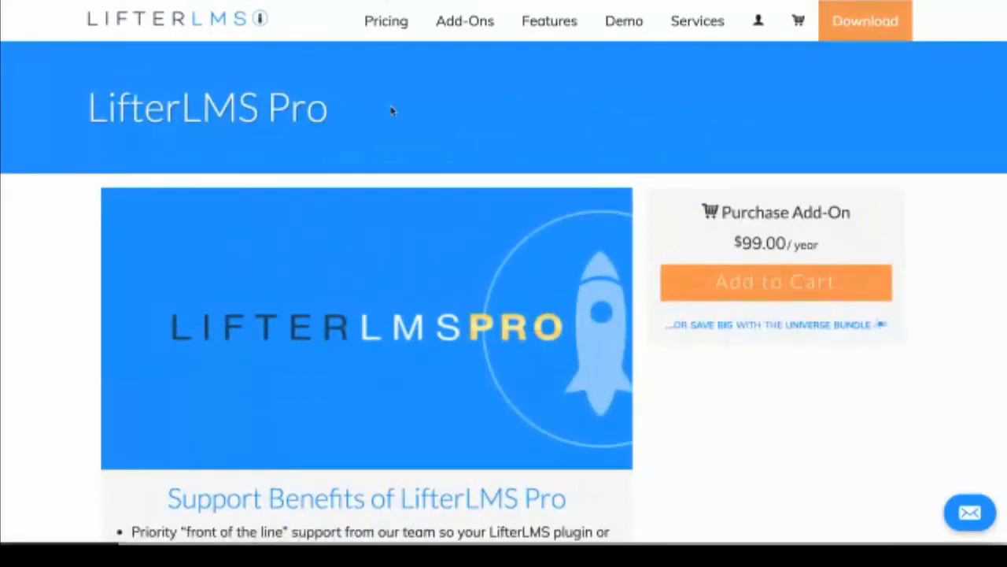
Step: Return to the Add-Ons list and browse the PayPal and Stripe extensions
click(475, 25)
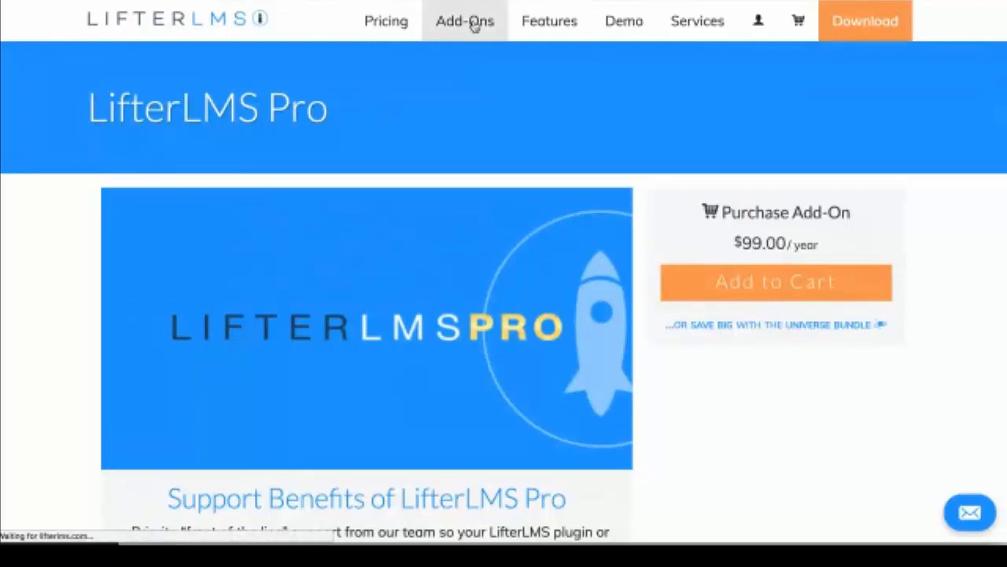
scroll(857, 315, down, 3)
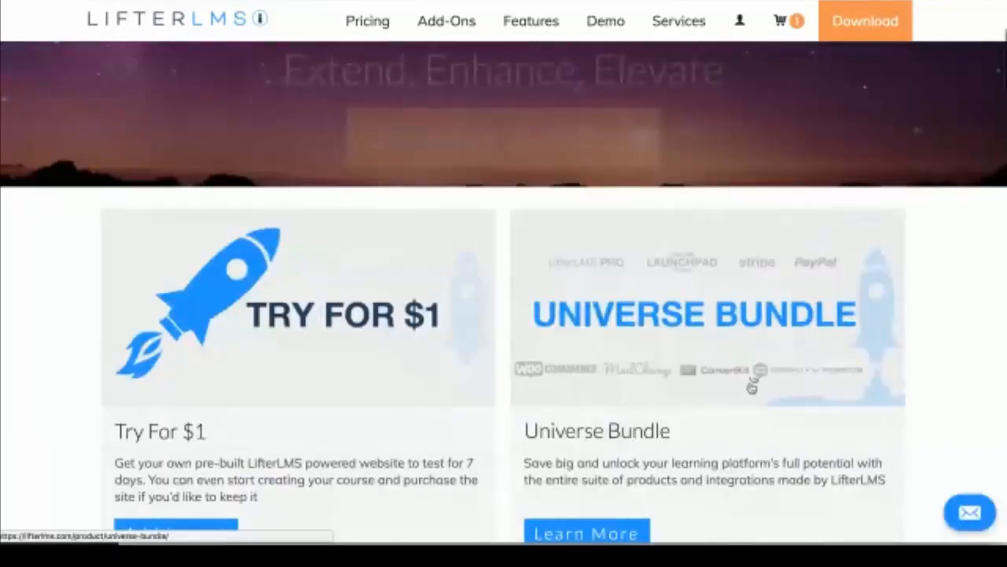
scroll(751, 385, down, 9)
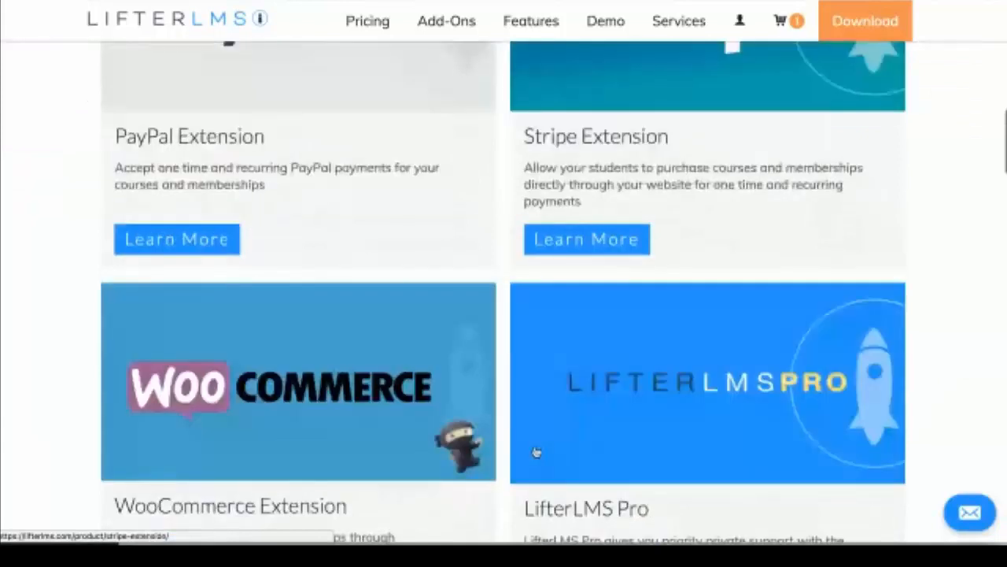
scroll(619, 412, up, 8)
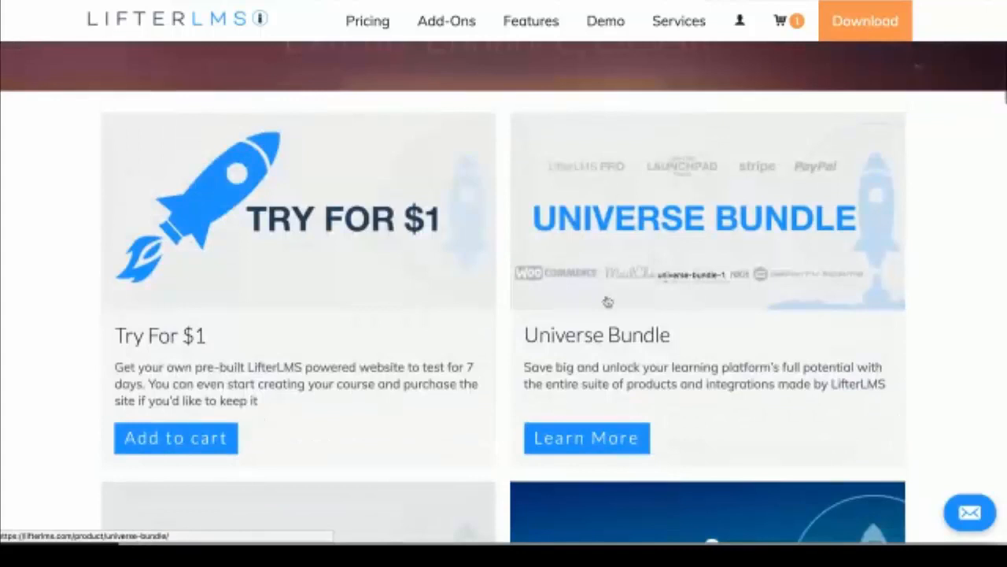
scroll(311, 355, down, 3)
scroll(619, 467, down, 1)
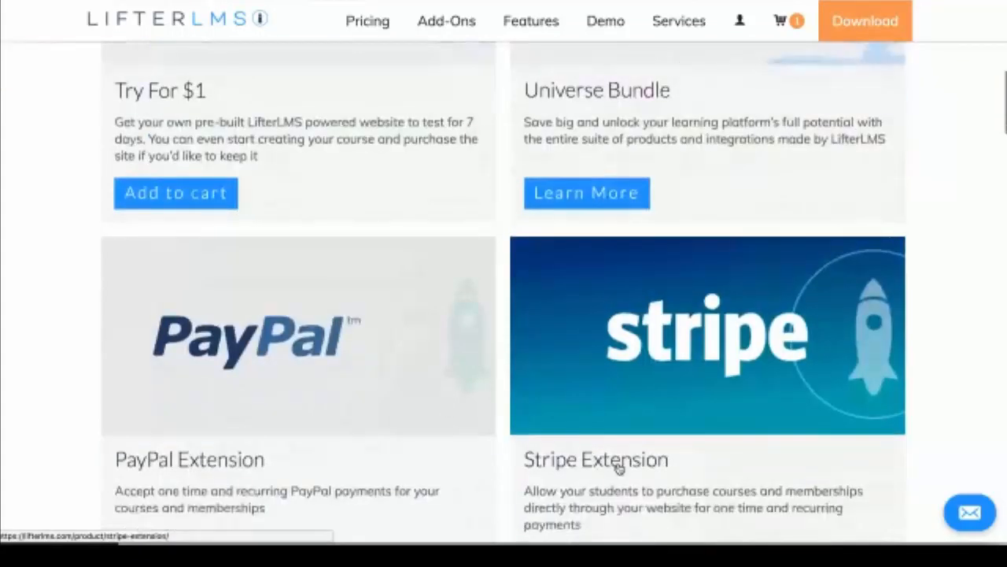
scroll(619, 468, down, 6)
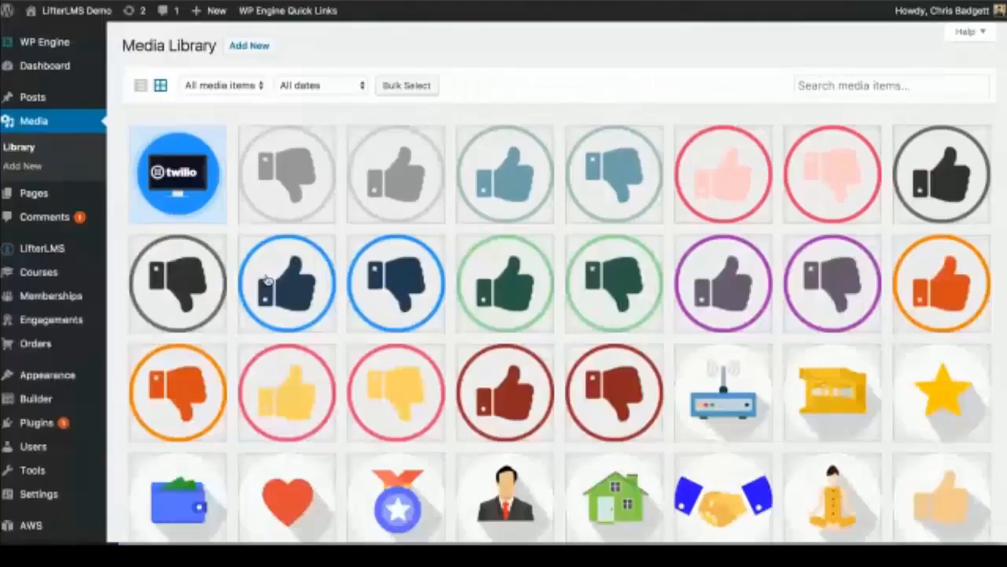
Step: View The foundation lesson's front-end page, with its sunset image and 0% progress
scroll(396, 232, down, 5)
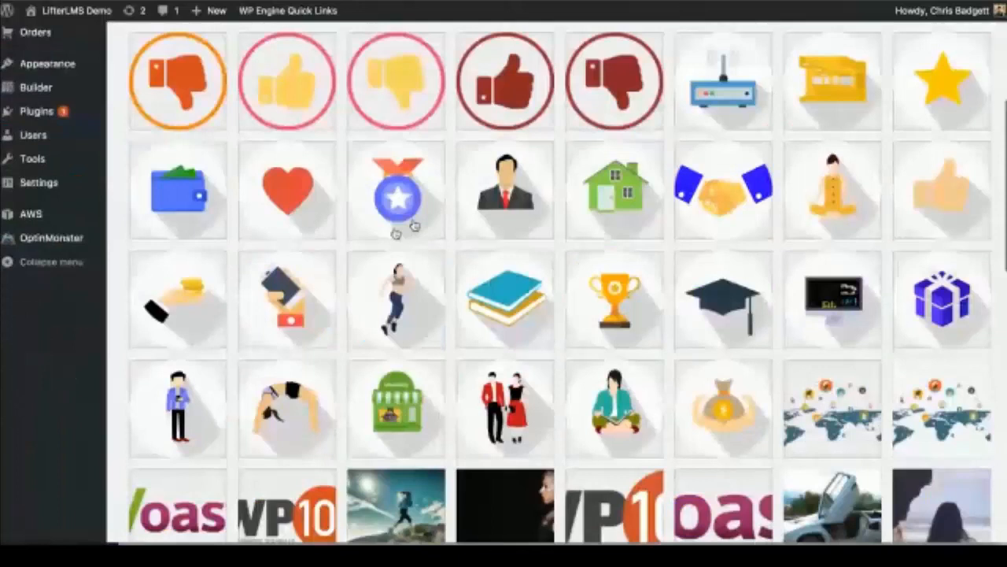
scroll(635, 175, down, 1)
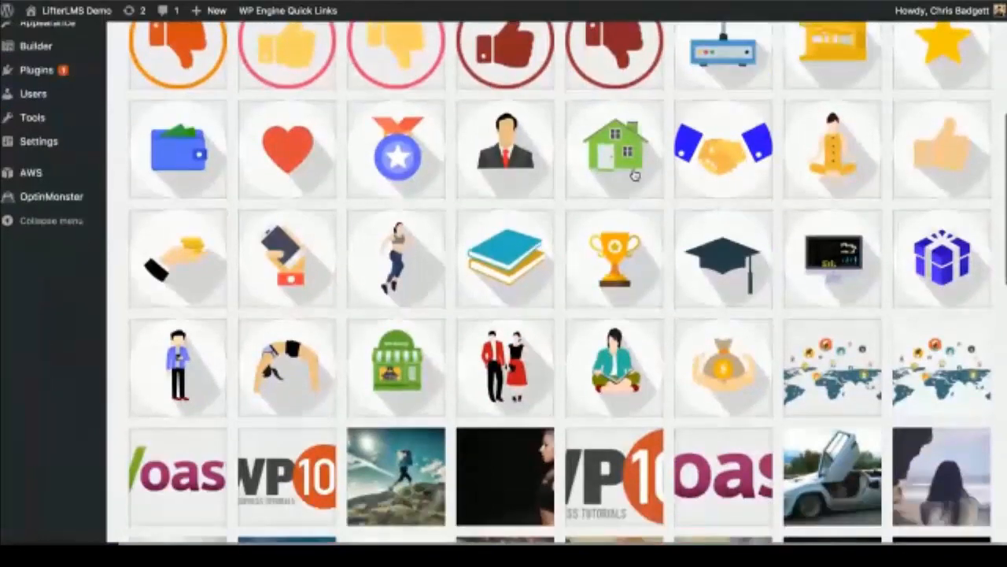
scroll(635, 174, down, 5)
scroll(635, 158, down, 4)
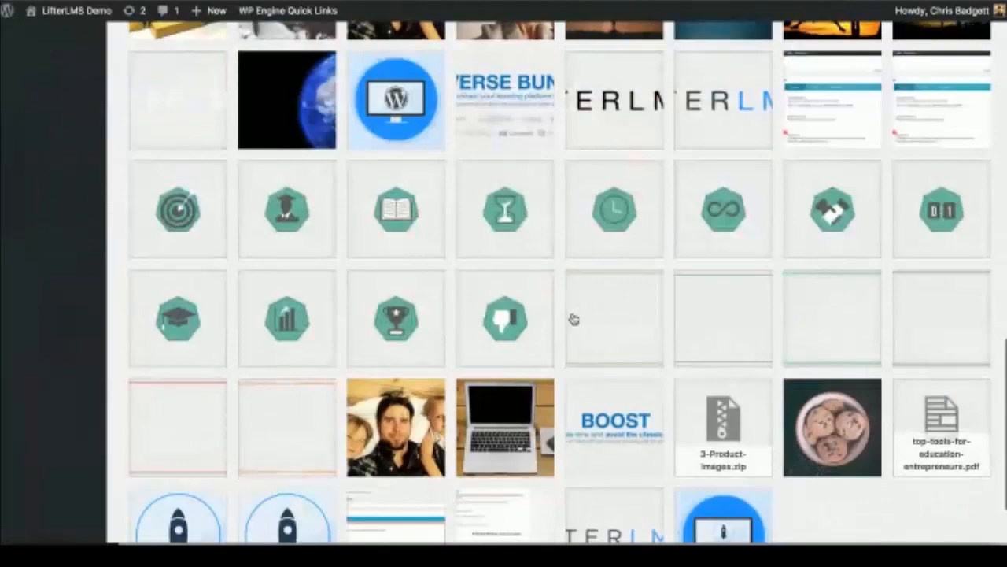
scroll(511, 292, up, 10)
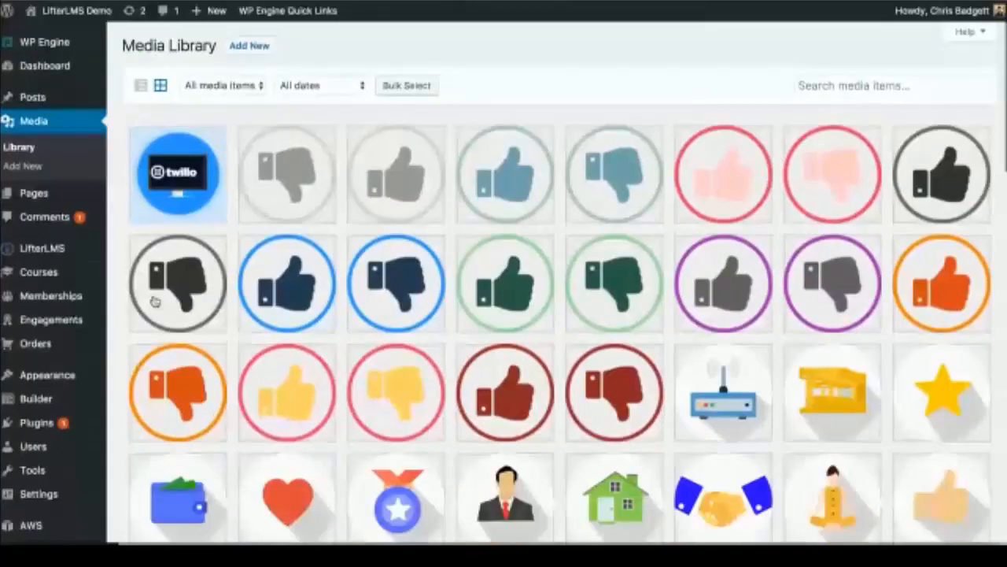
mouse_move(46, 342)
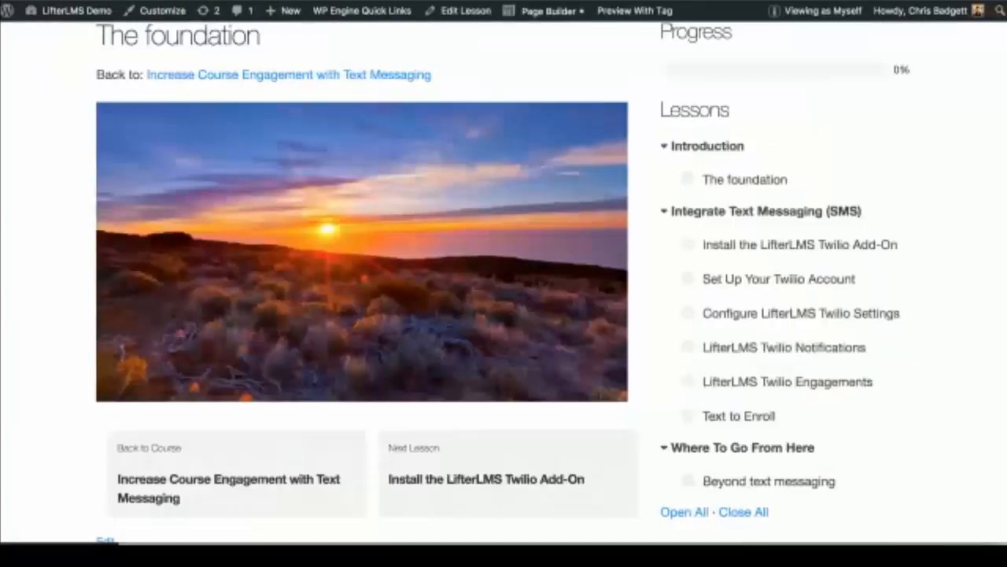
scroll(493, 257, down, 6)
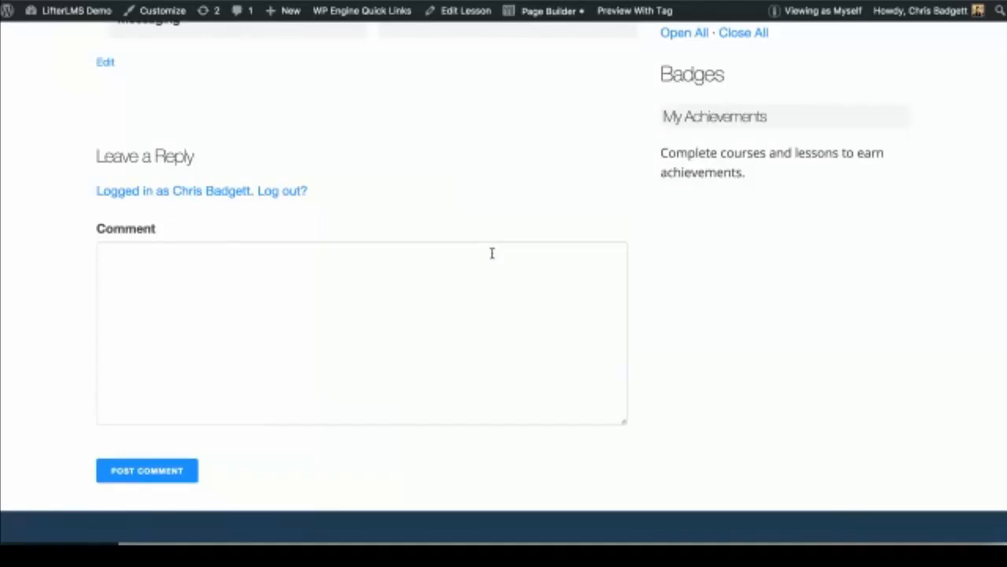
scroll(492, 253, up, 4)
scroll(492, 253, up, 4)
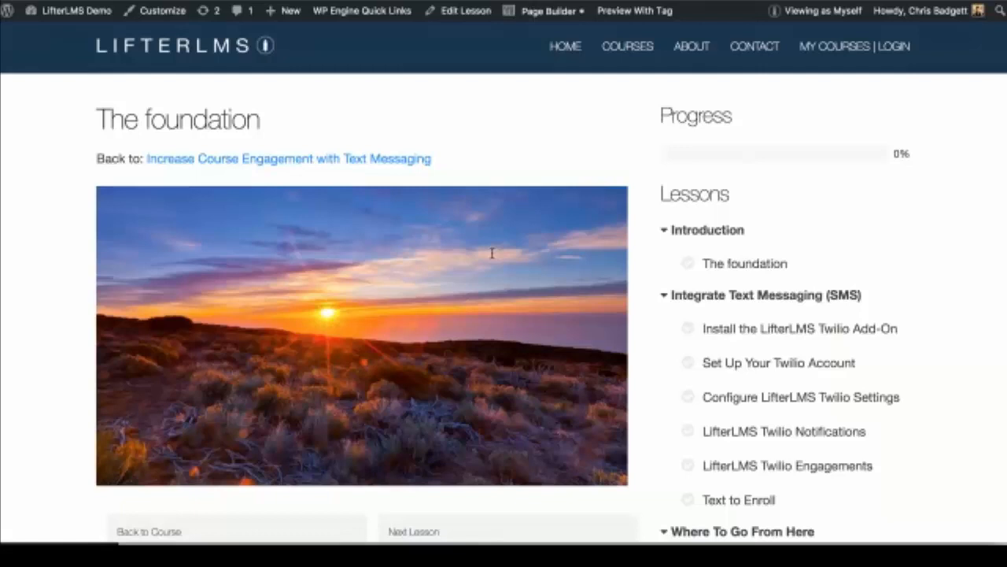
scroll(492, 253, down, 3)
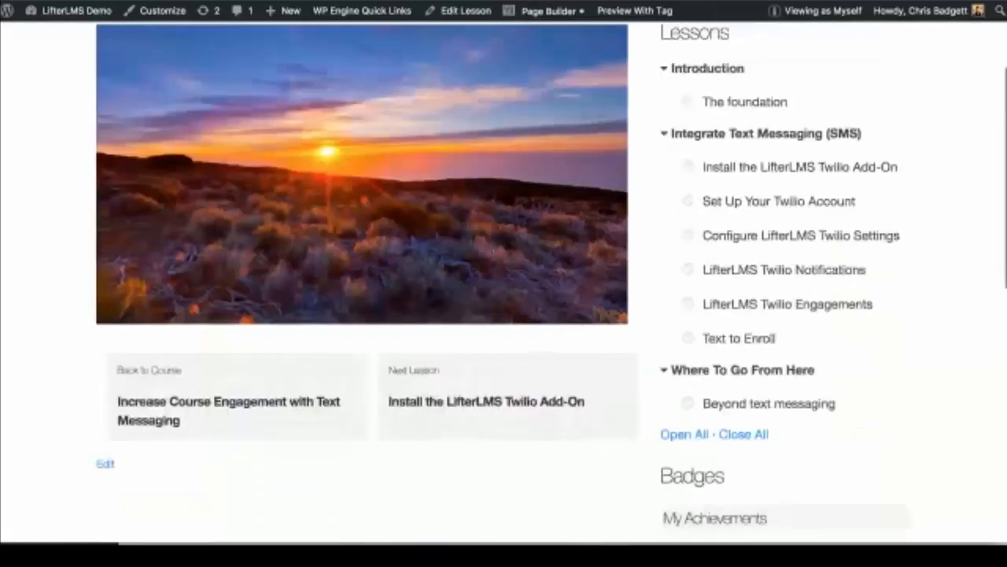
scroll(492, 250, down, 3)
scroll(492, 250, down, 4)
Step: Write 'Hi That was awesome!' in The foundation's comment box and post it
click(216, 326)
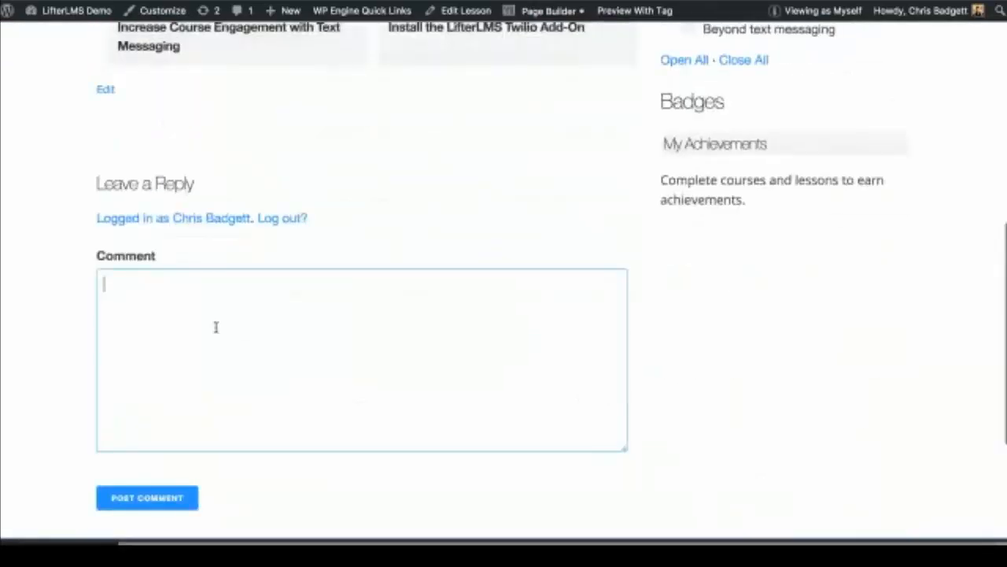
text(Hi)
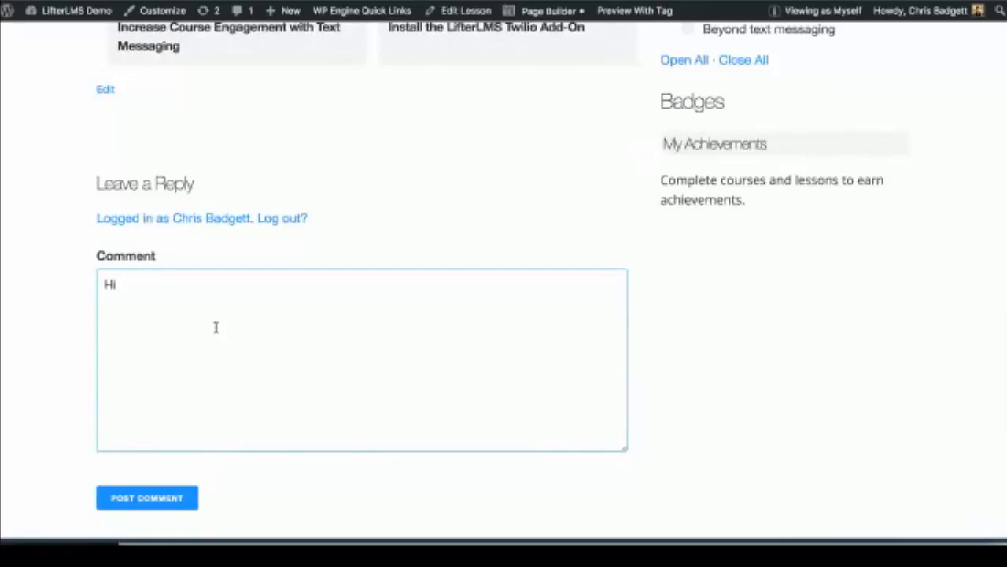
key(BackSpace)
key(BackSpace)
text(Hi T)
key(BackSpace)
text(That was awesome)
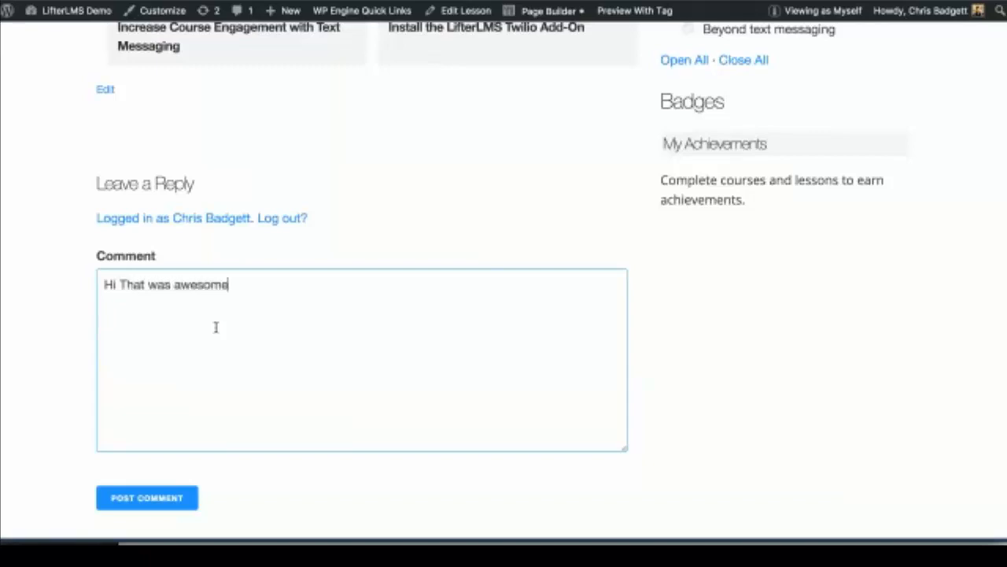
text(!)
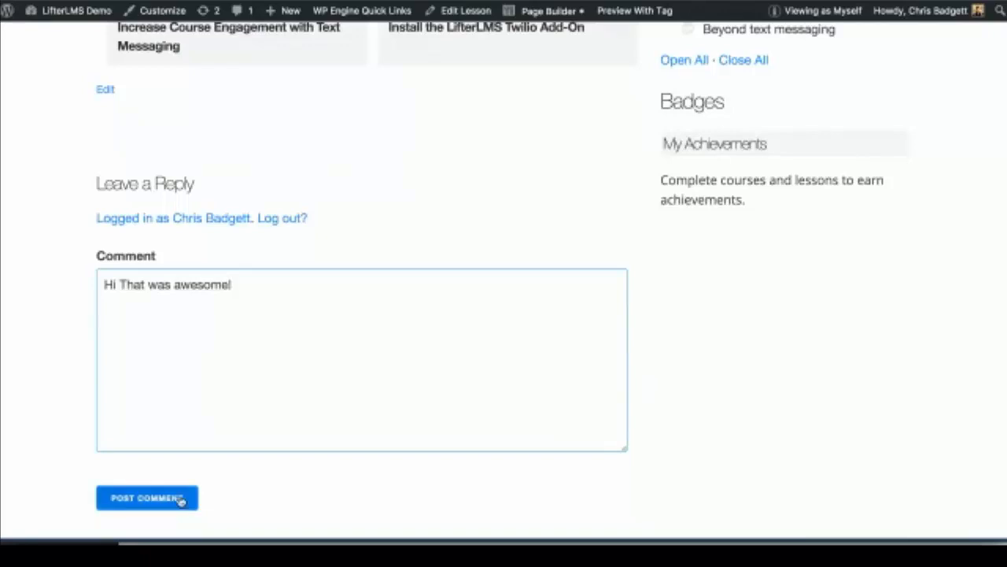
click(180, 499)
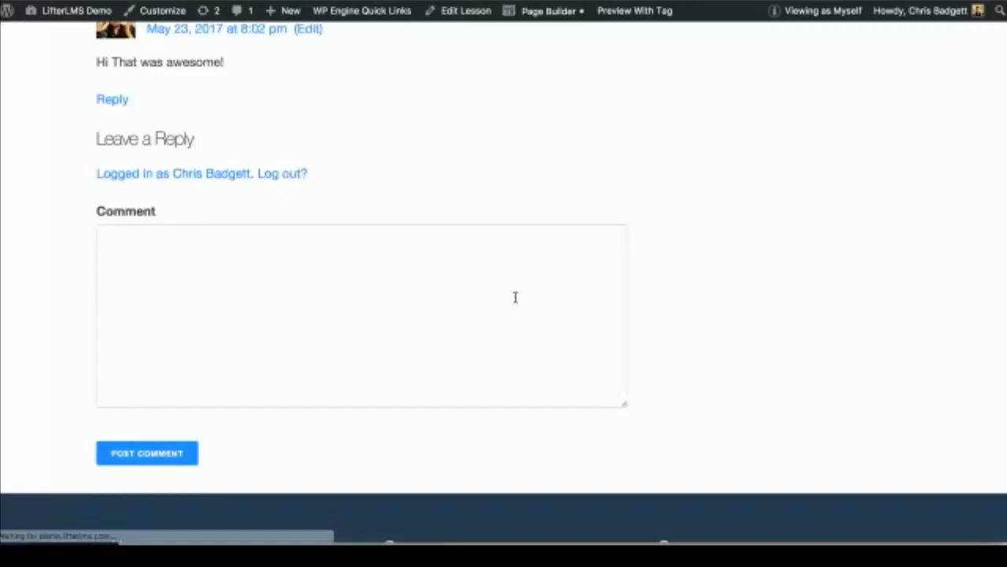
Step: Follow the 'Back to:' link to the Text Messaging course page and highlight its description
scroll(515, 298, up, 5)
scroll(484, 402, up, 1)
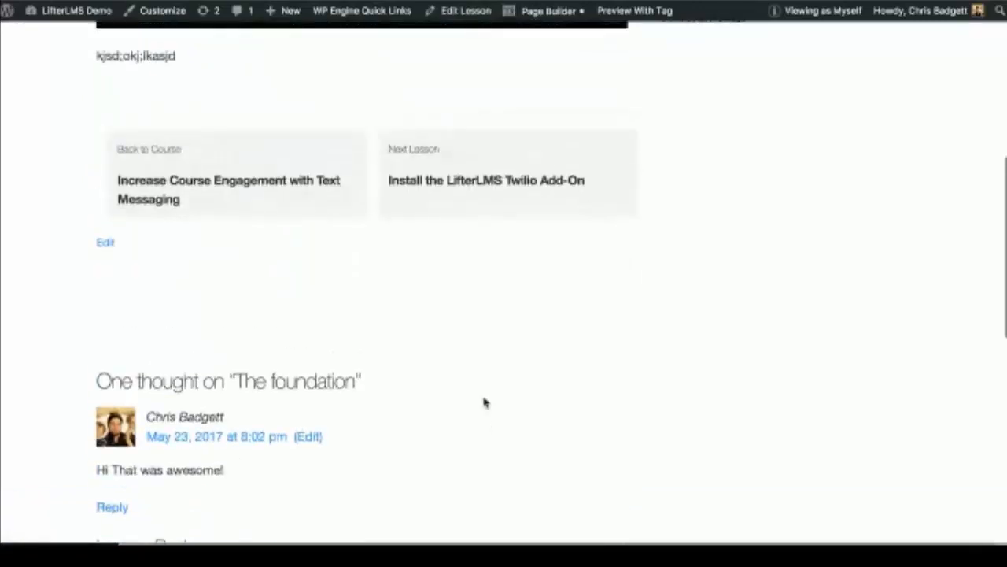
scroll(476, 375, up, 3)
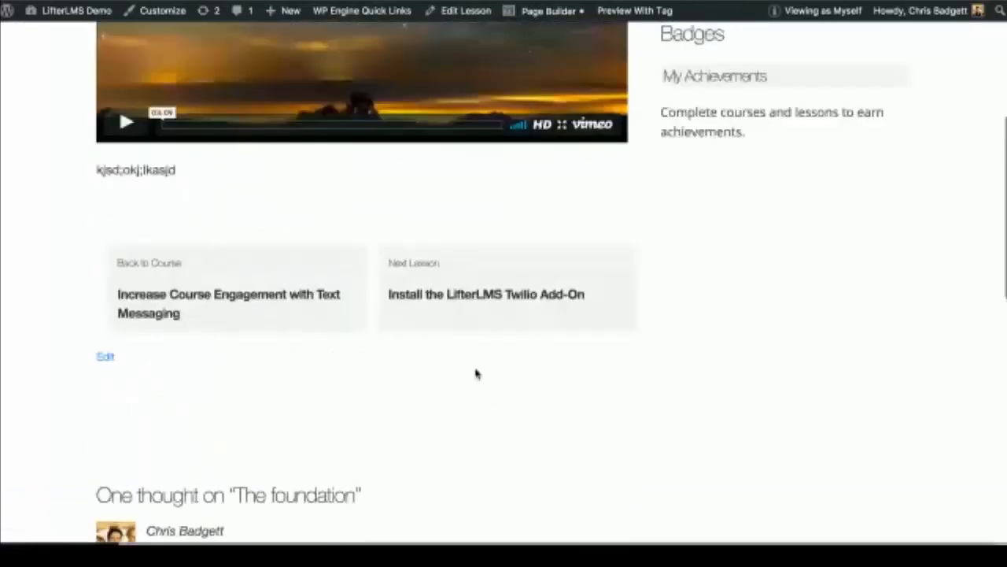
scroll(477, 373, down, 3)
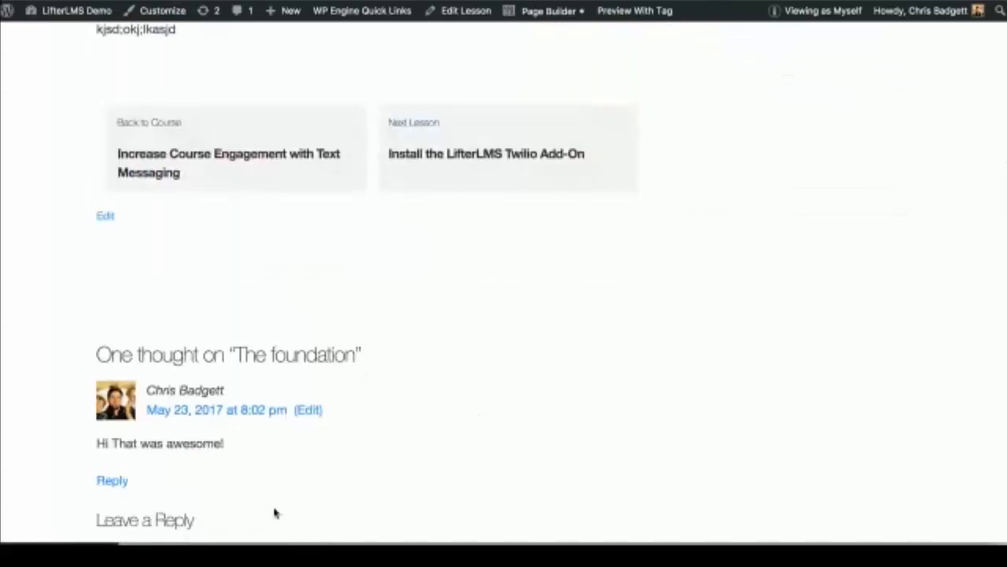
scroll(274, 514, down, 5)
scroll(307, 315, up, 2)
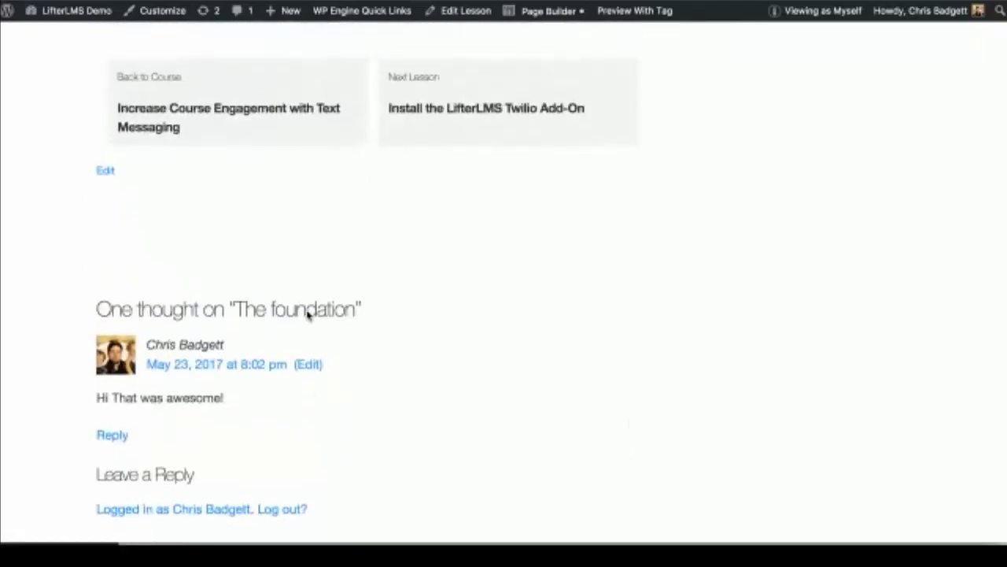
scroll(307, 315, up, 1)
scroll(307, 315, up, 10)
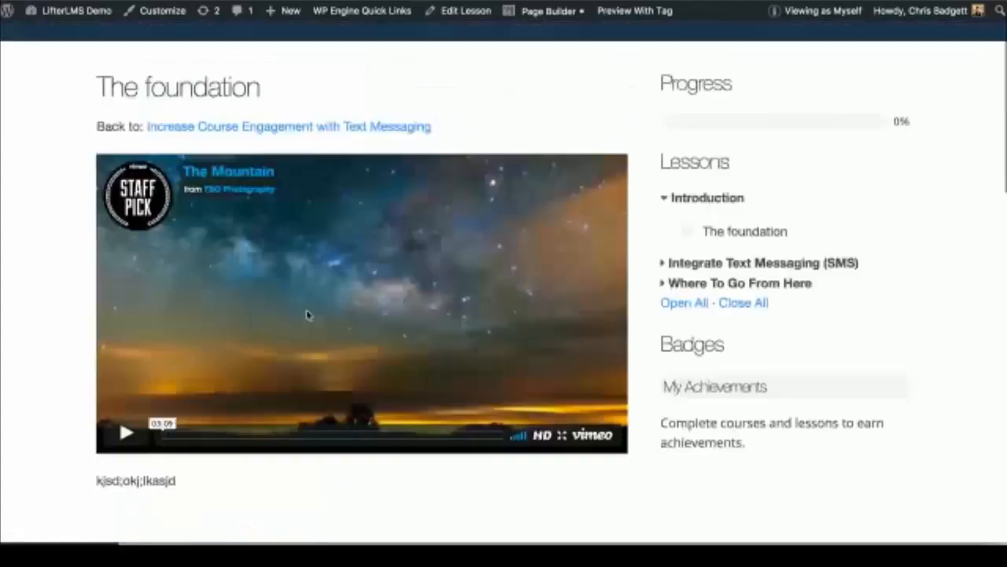
scroll(743, 213, up, 1)
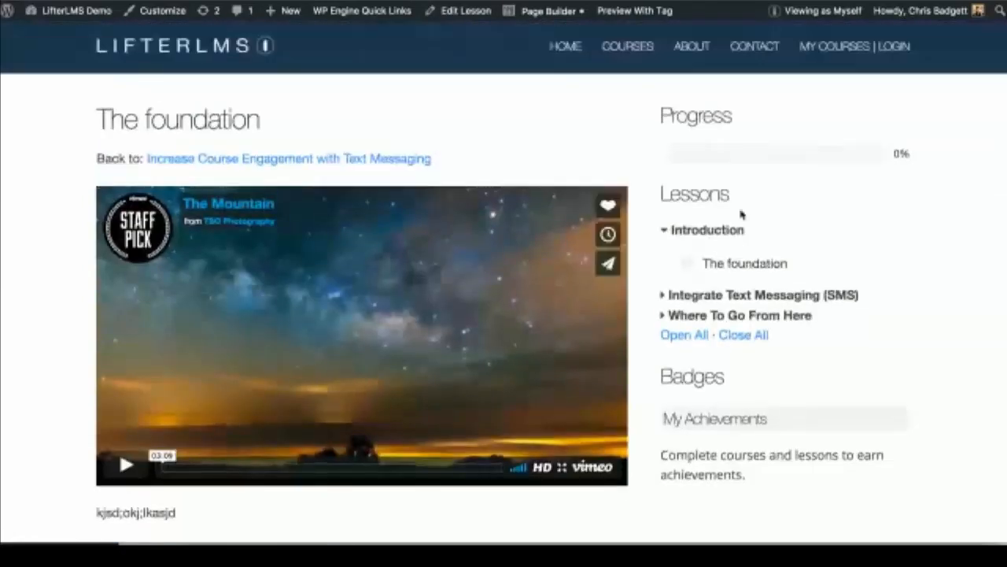
click(386, 160)
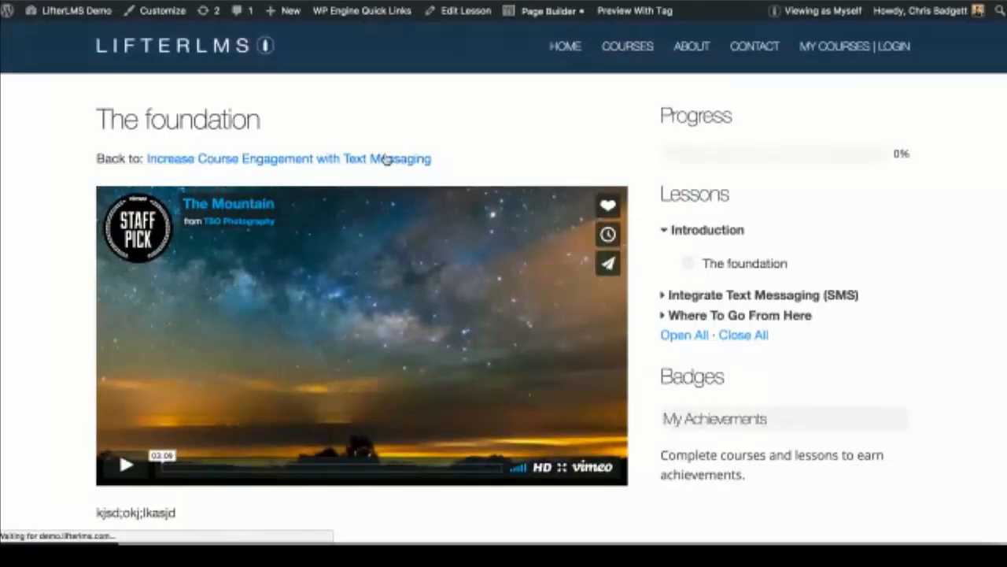
scroll(386, 160, down, 5)
drag(101, 193, 504, 225)
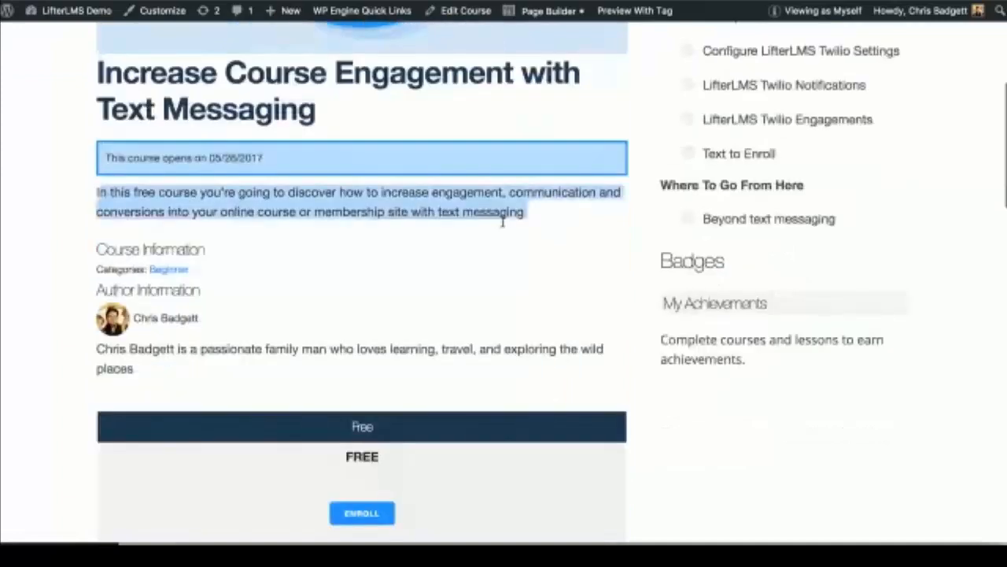
Step: Clear the description highlight and open The foundation from the course syllabus
click(571, 207)
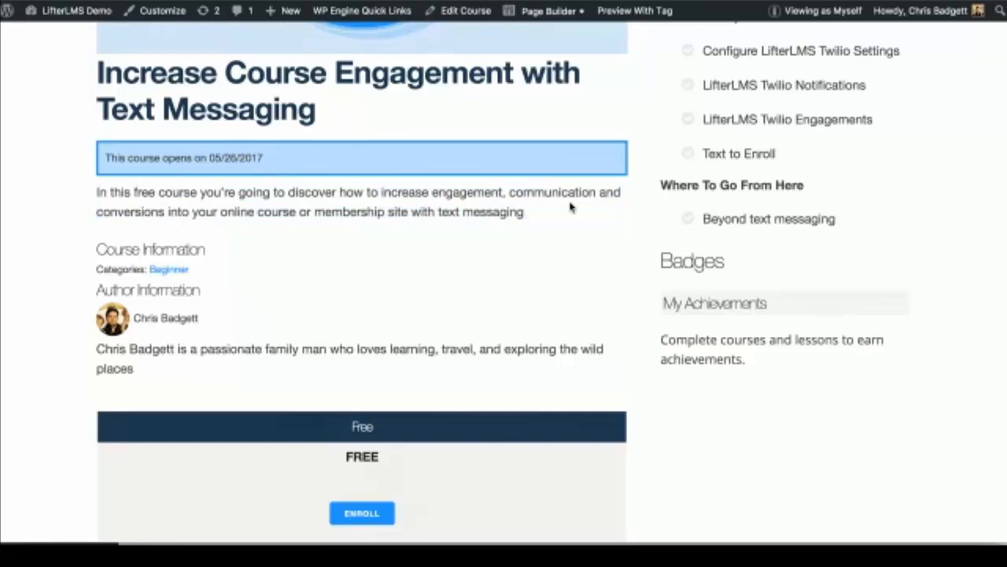
scroll(570, 207, up, 1)
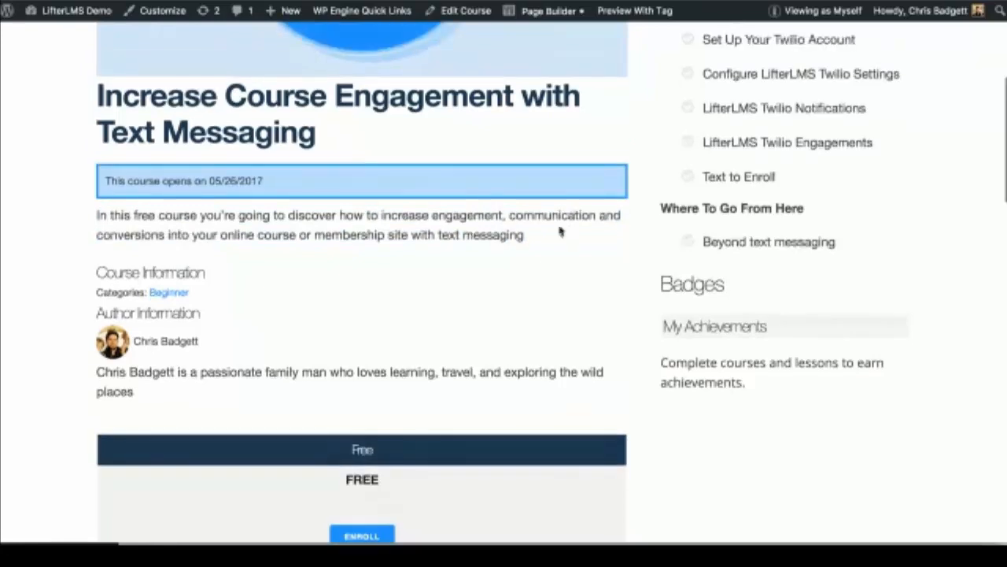
scroll(573, 351, down, 1)
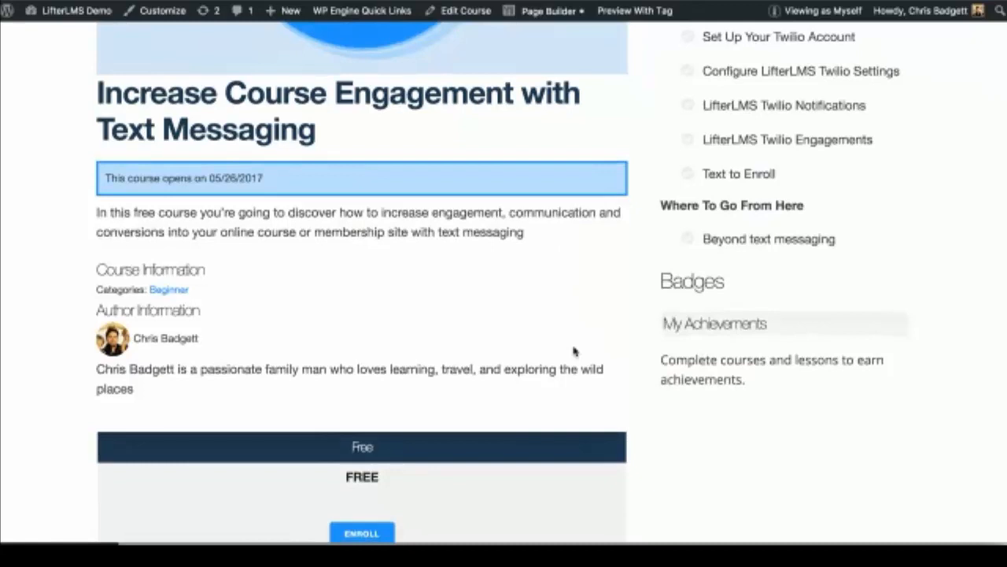
scroll(574, 351, up, 3)
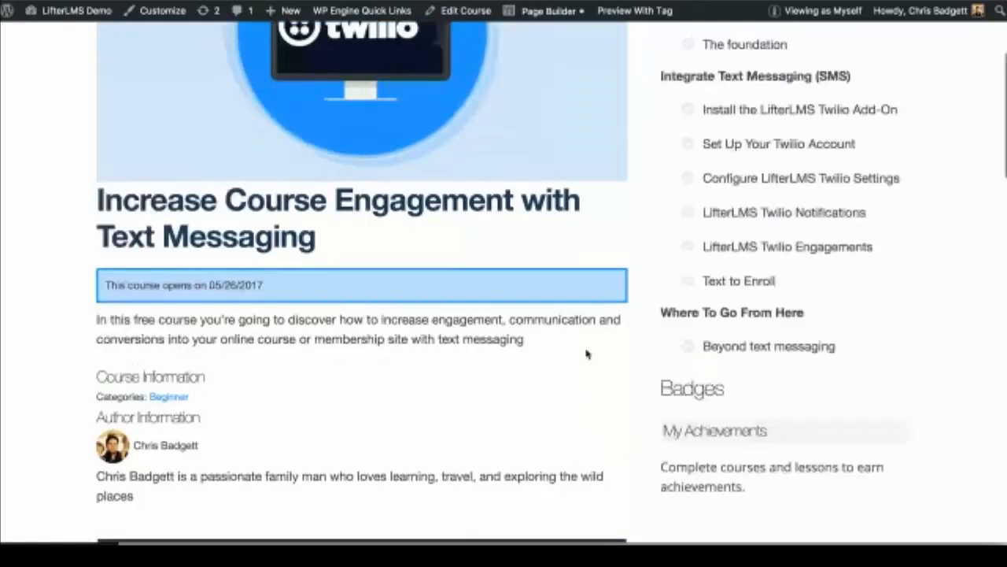
scroll(586, 354, down, 5)
scroll(675, 292, down, 6)
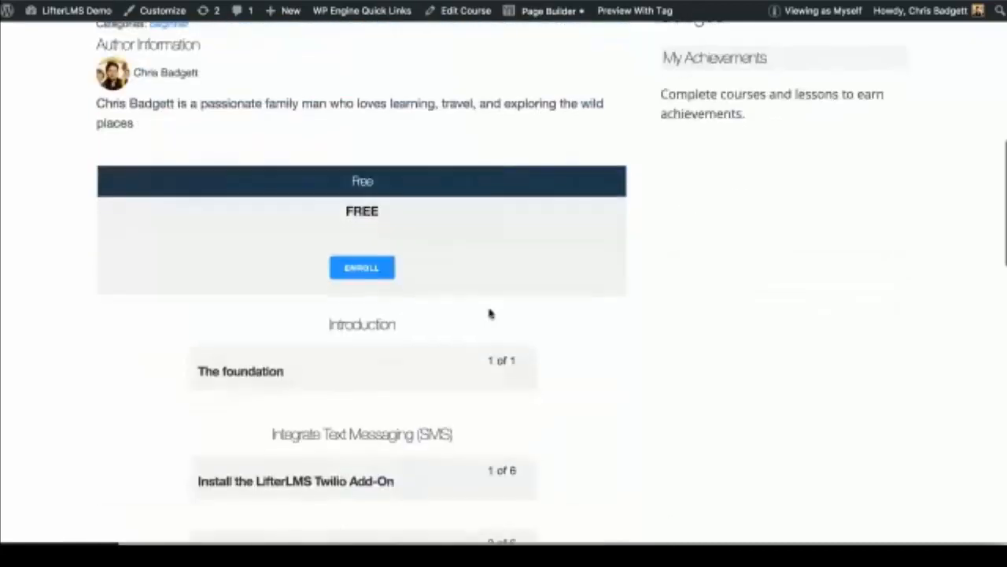
click(410, 390)
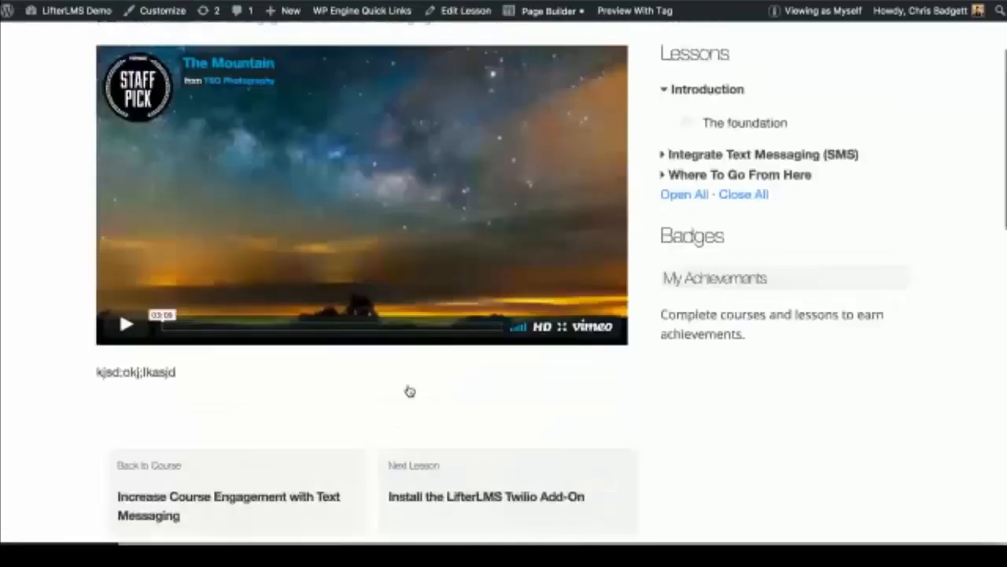
Step: Scroll past the Vimeo video to the posted 'Hi That was awesome!' comment
scroll(409, 392, down, 1)
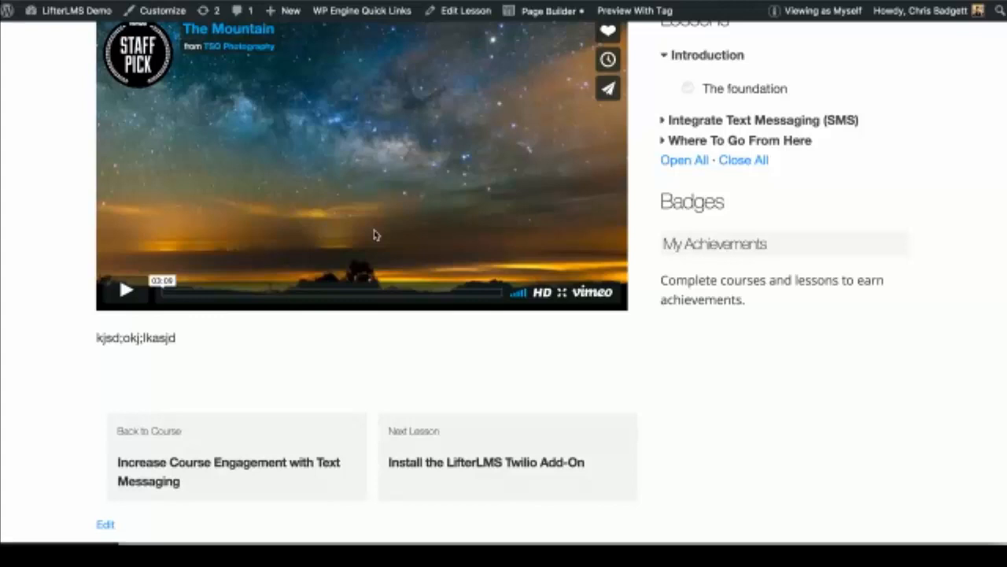
scroll(375, 234, down, 3)
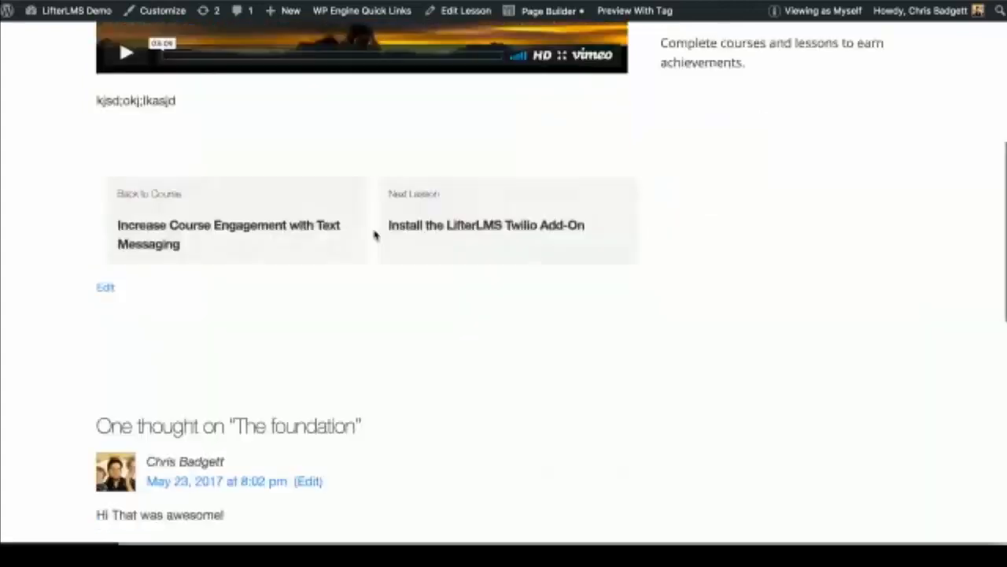
scroll(375, 235, down, 2)
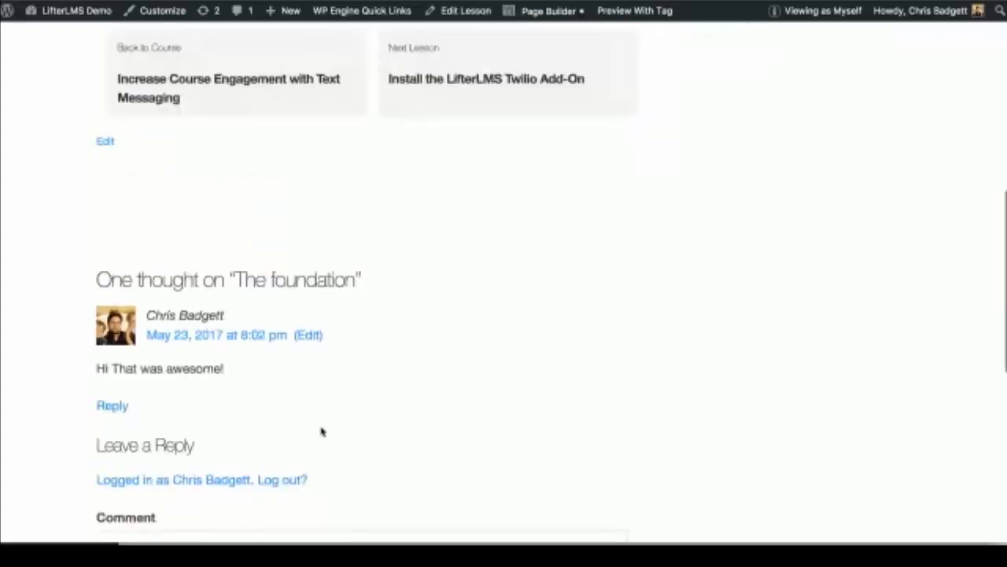
scroll(346, 445, down, 1)
scroll(370, 461, down, 1)
scroll(371, 460, up, 1)
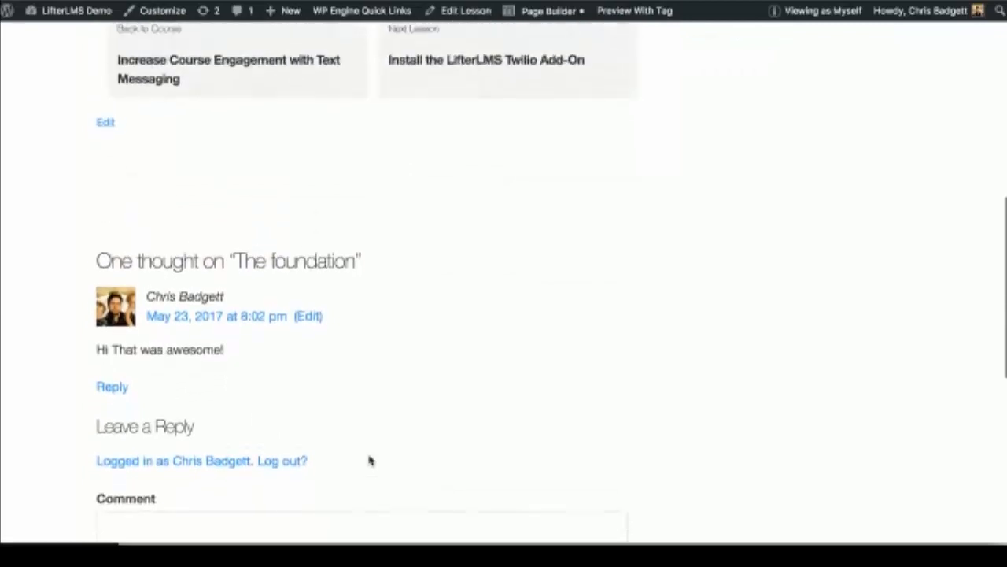
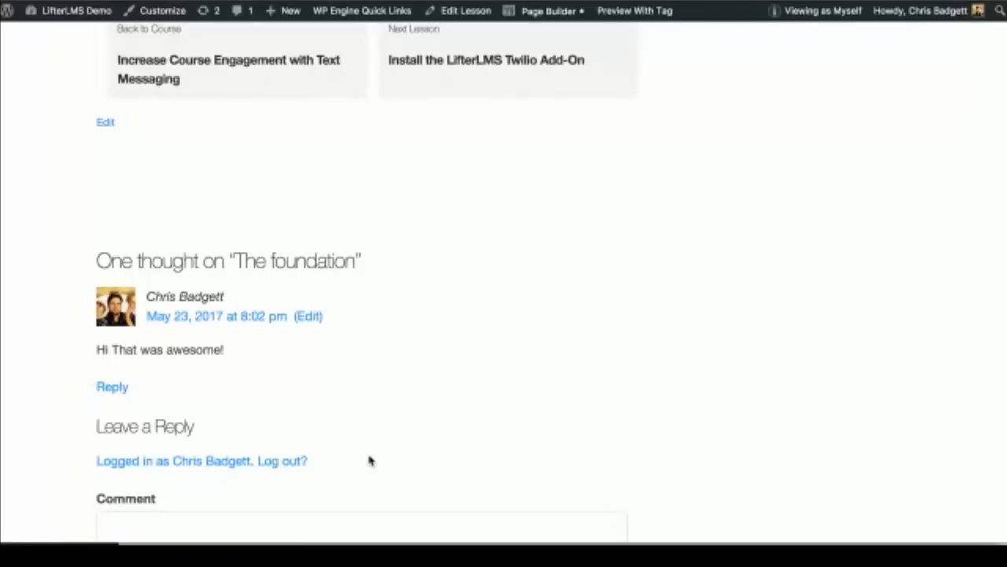
Step: In the Lessons sidebar widget, expand 'Integrate Text Messaging (SMS)' to list its six lessons
scroll(370, 460, up, 3)
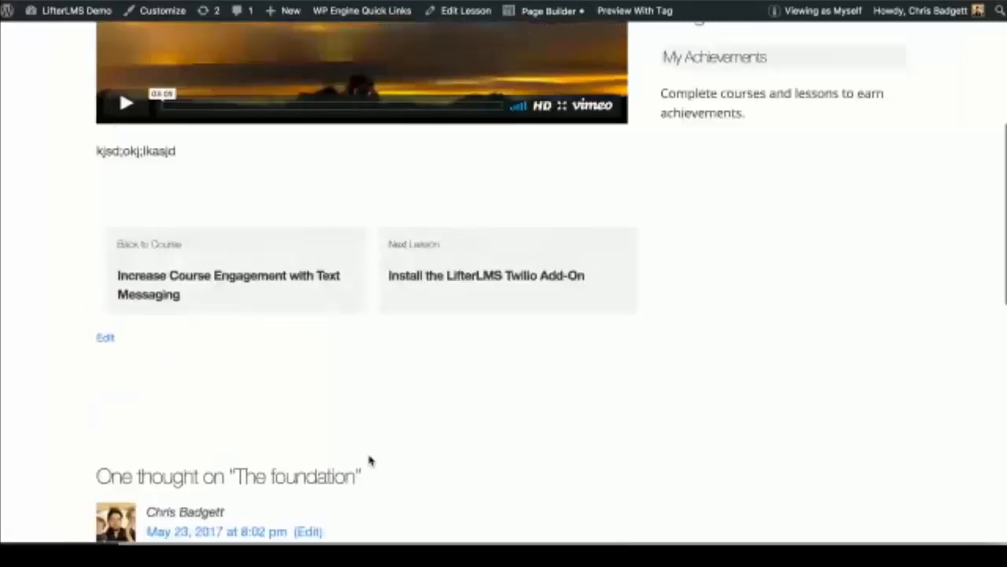
scroll(370, 460, up, 3)
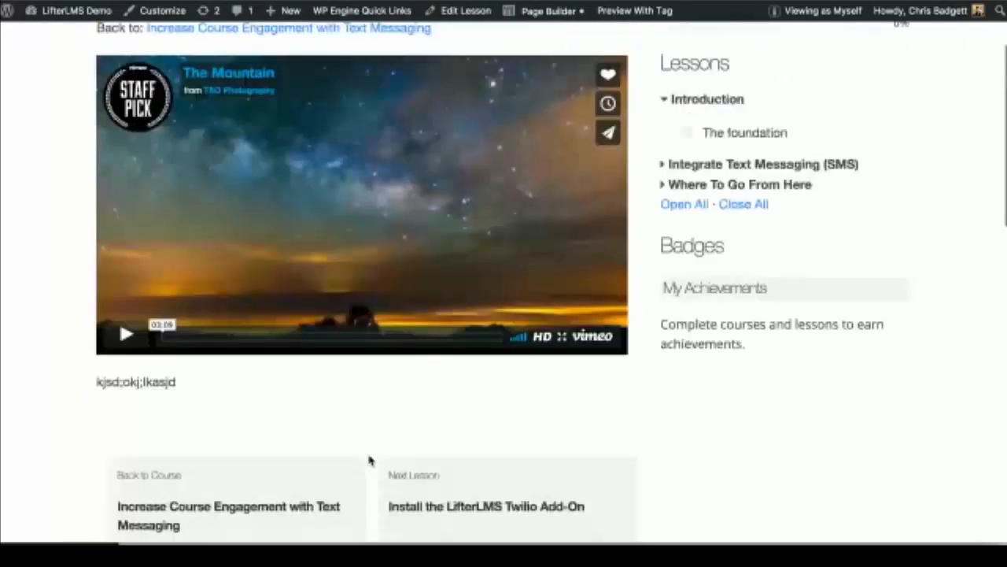
scroll(369, 461, up, 1)
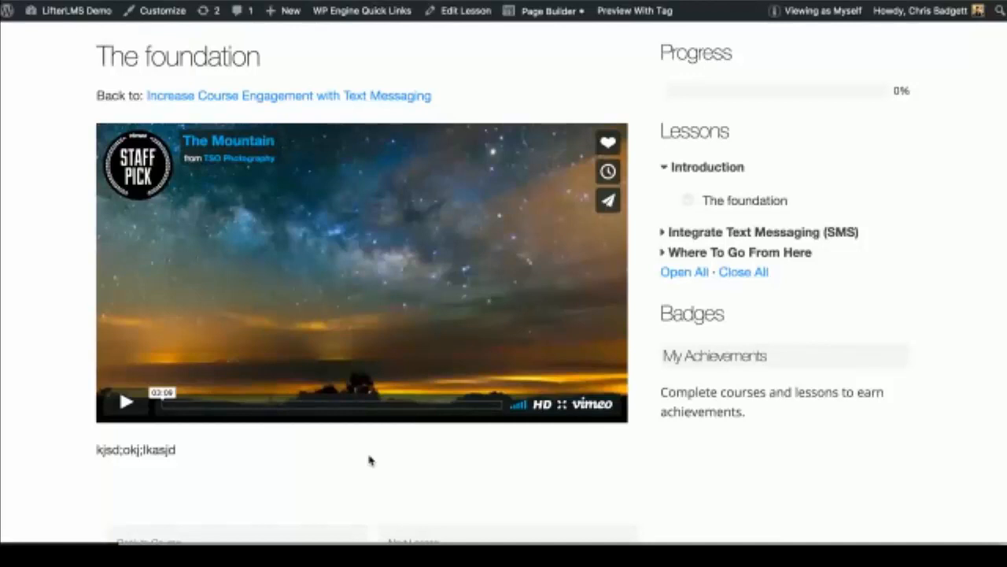
click(666, 234)
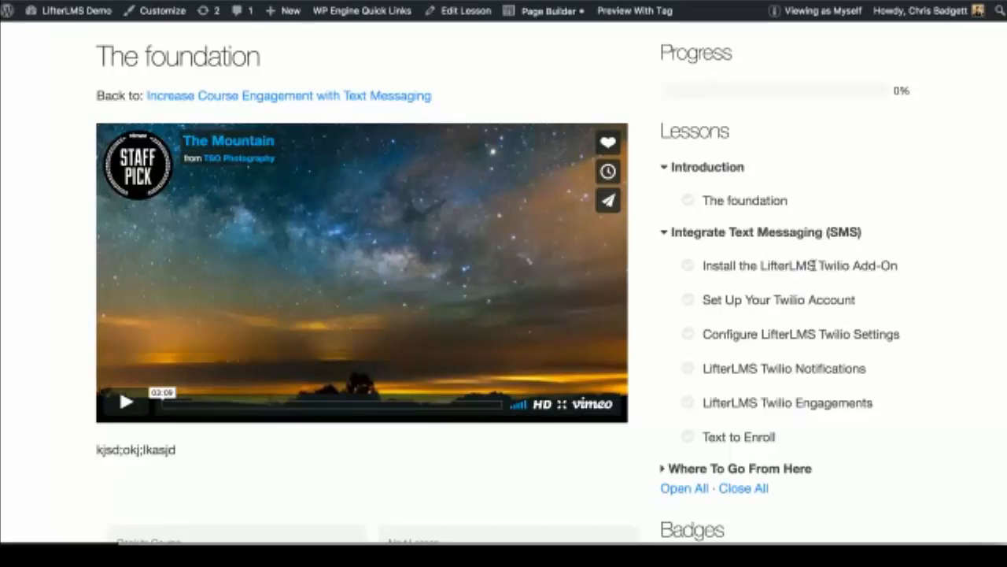
scroll(813, 265, down, 1)
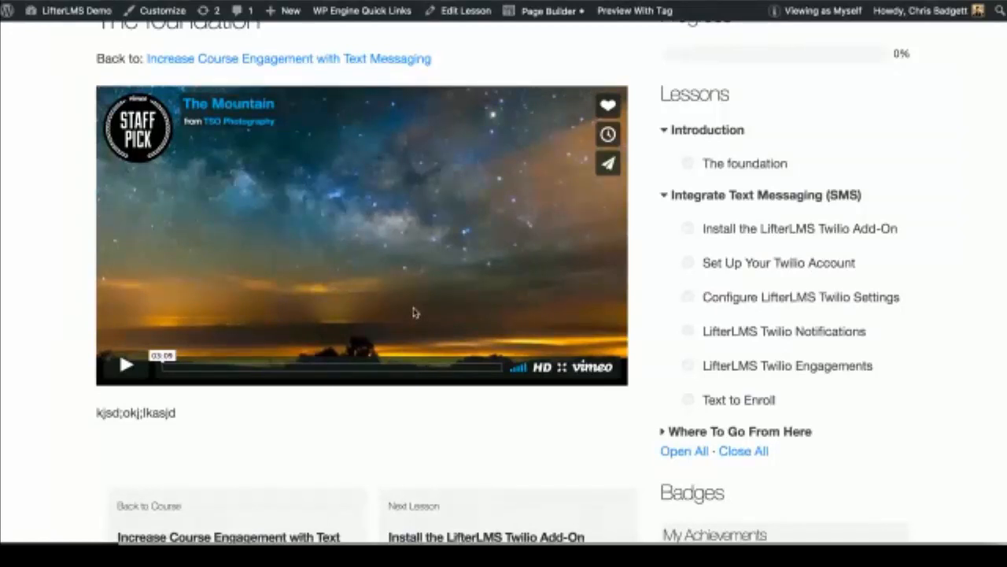
scroll(415, 313, down, 3)
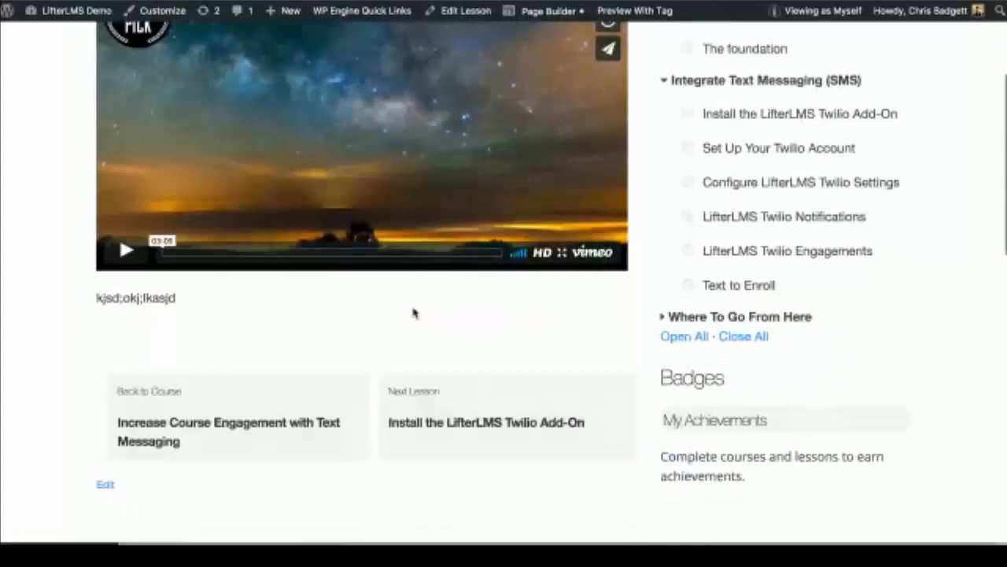
scroll(414, 313, down, 1)
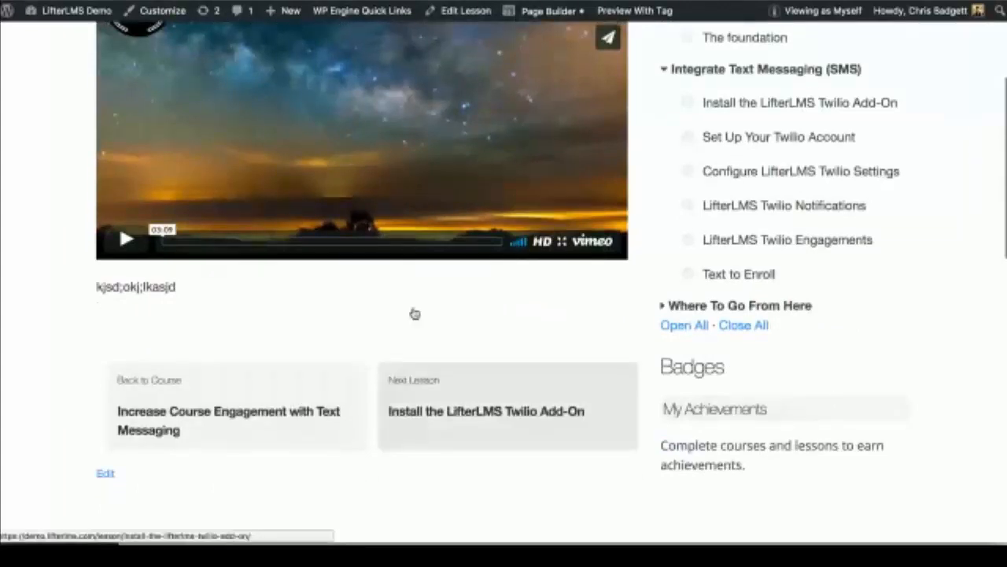
scroll(445, 96, up, 5)
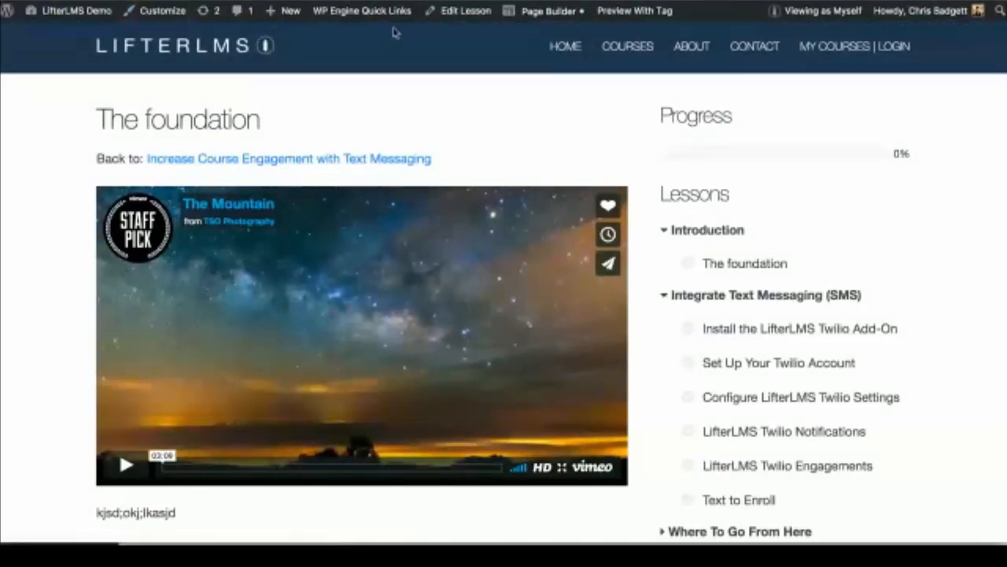
Step: Open The foundation lesson in the admin editor
click(468, 15)
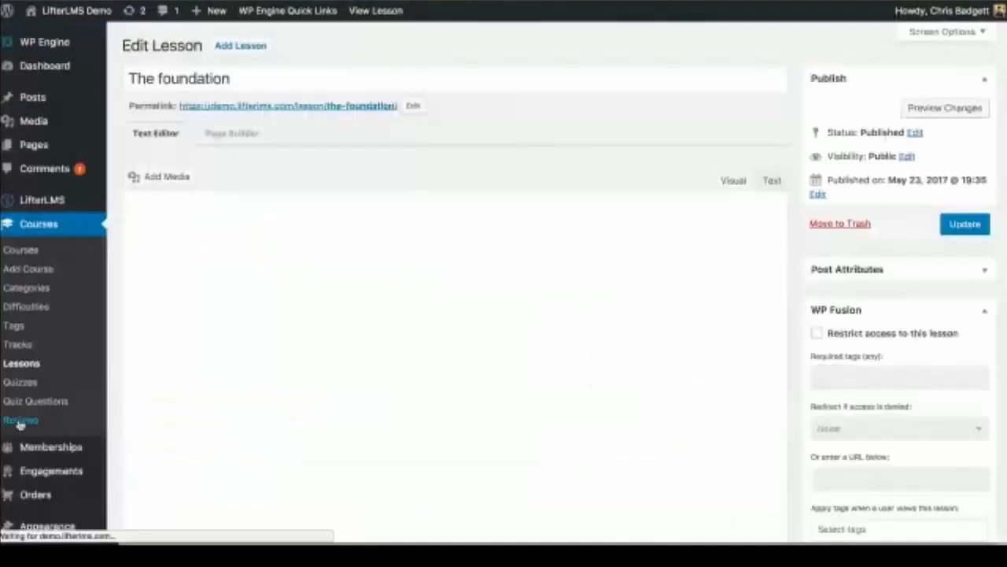
scroll(19, 425, down, 2)
scroll(20, 425, down, 2)
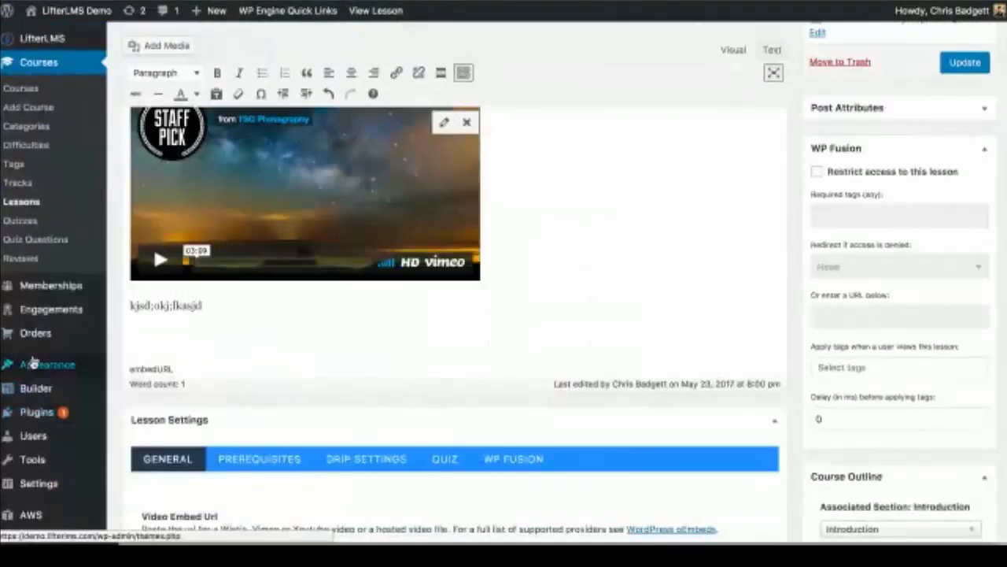
Step: Go to the Engagements Emails list showing Quiz Pass Email and Welcome, and start a new email
mouse_move(34, 332)
mouse_move(55, 313)
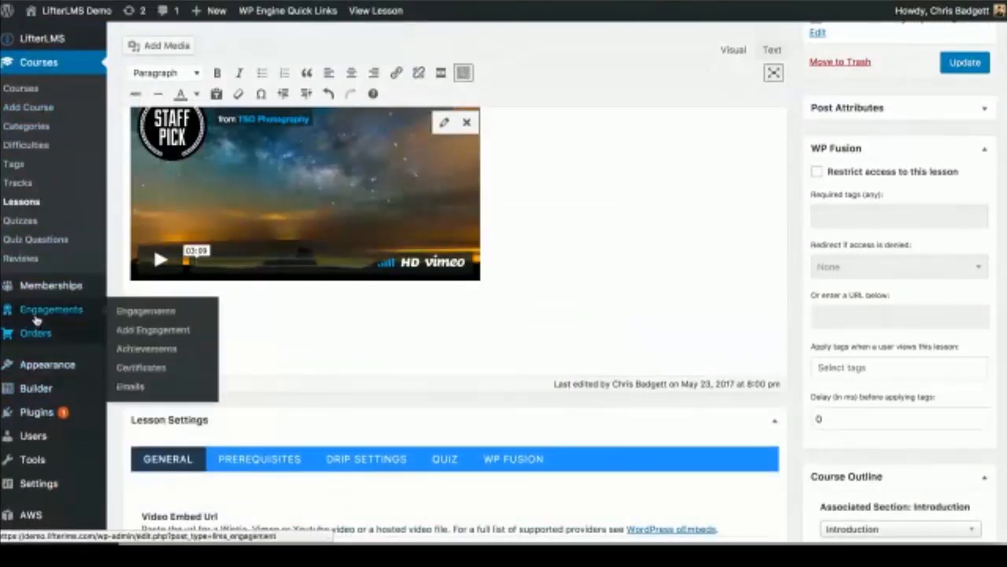
click(130, 388)
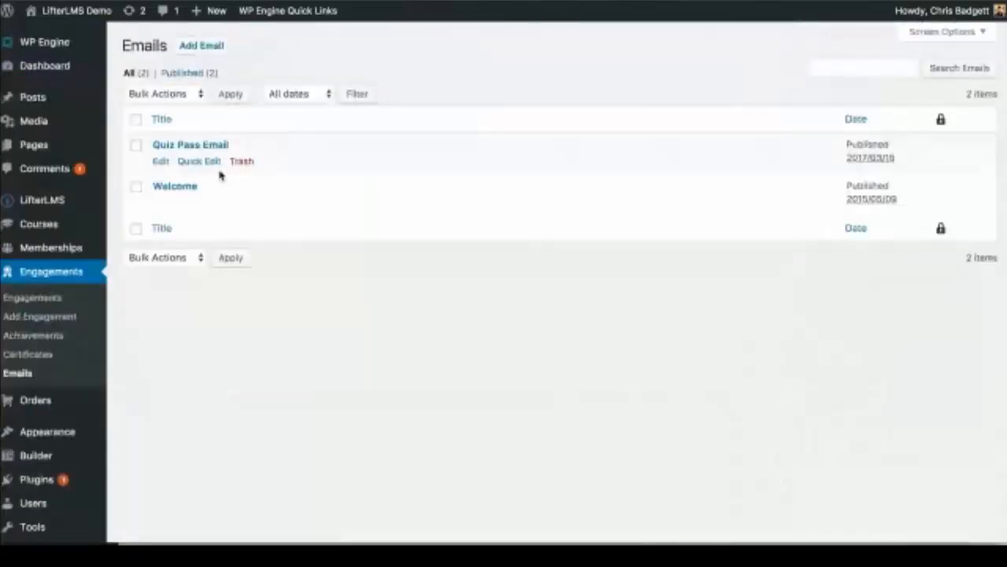
click(196, 50)
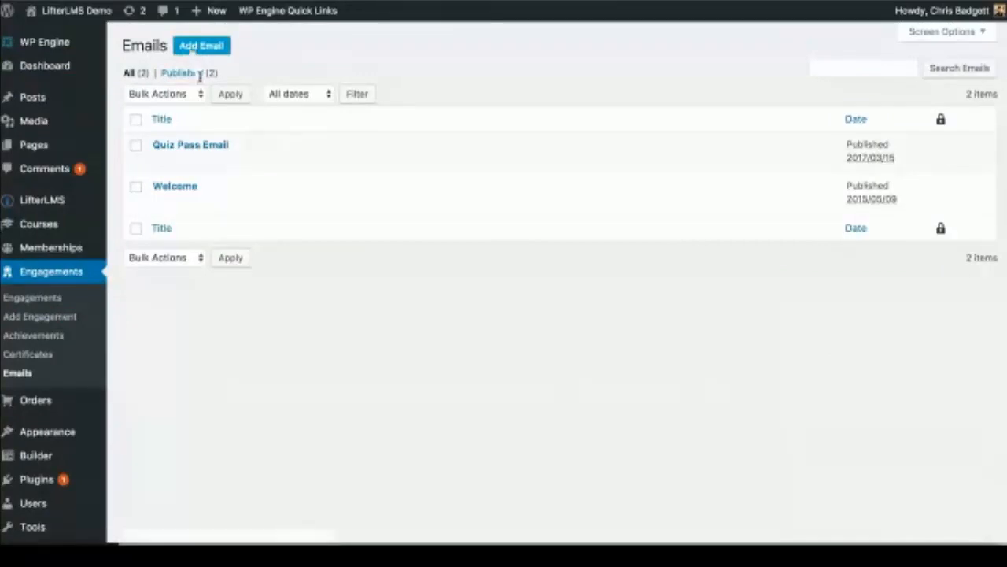
Step: Begin the new email's title as 'Lesson 1 Twilio', fixing the misspelling
click(176, 78)
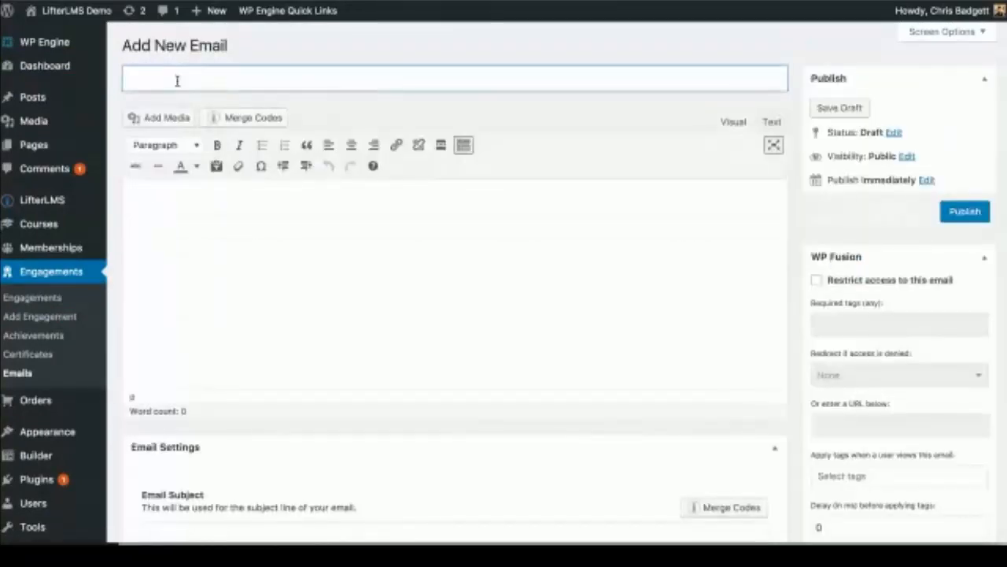
text(Lesson)
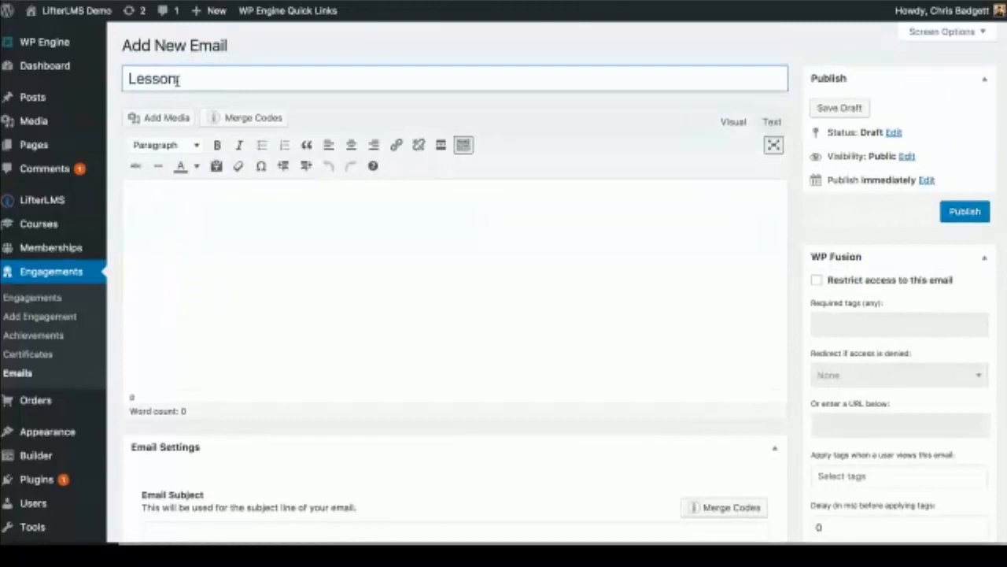
text( 1 Twillio)
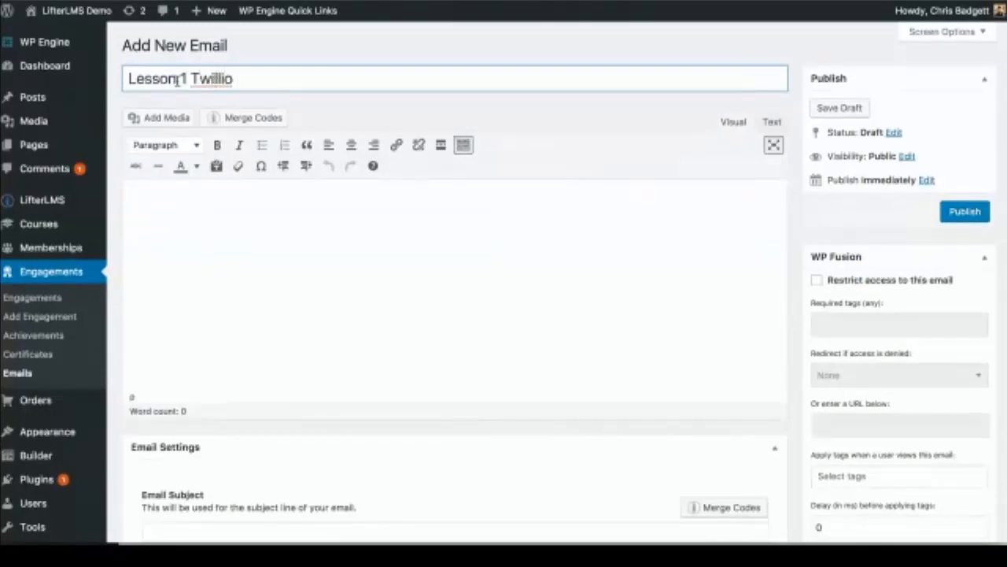
key(BackSpace)
key(BackSpace)
key(BackSpace)
key(BackSpace)
text(io)
scroll(193, 323, down, 3)
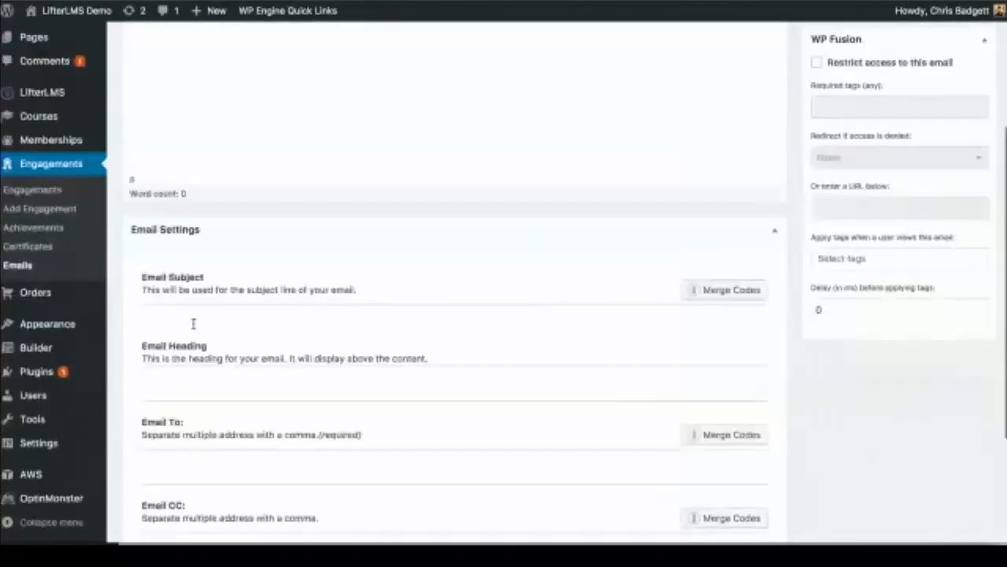
scroll(201, 381, down, 2)
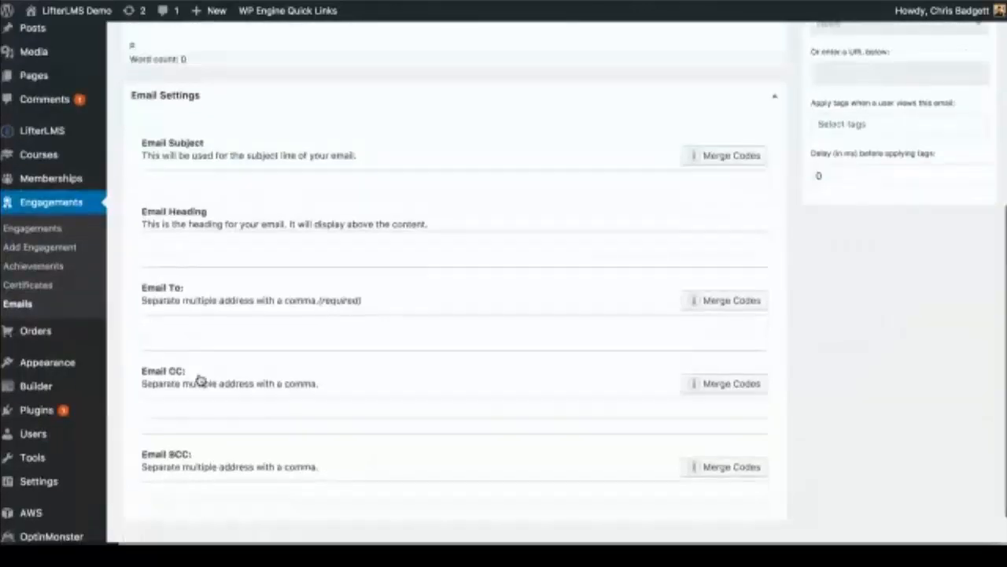
scroll(201, 380, up, 5)
Step: Complete the title 'Lesson 1 Twilio Welcome Email' and start the body with 'Hi'
click(241, 85)
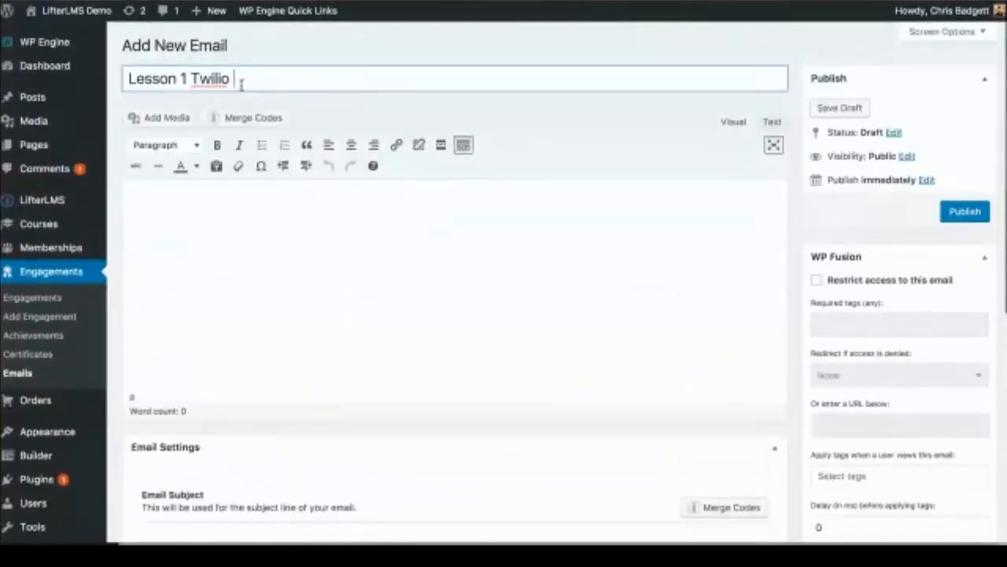
text(E)
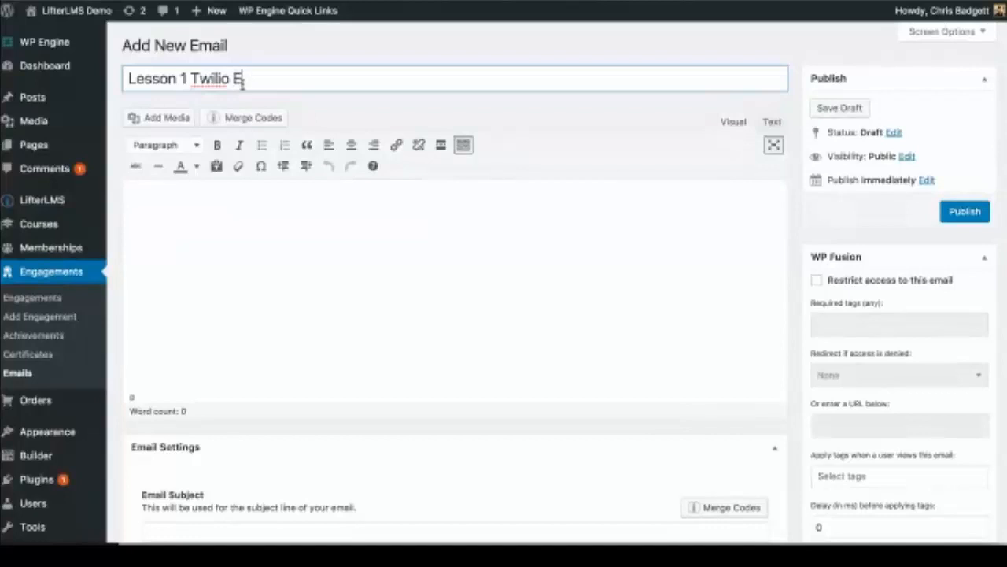
key(BackSpace)
text(Welcom)
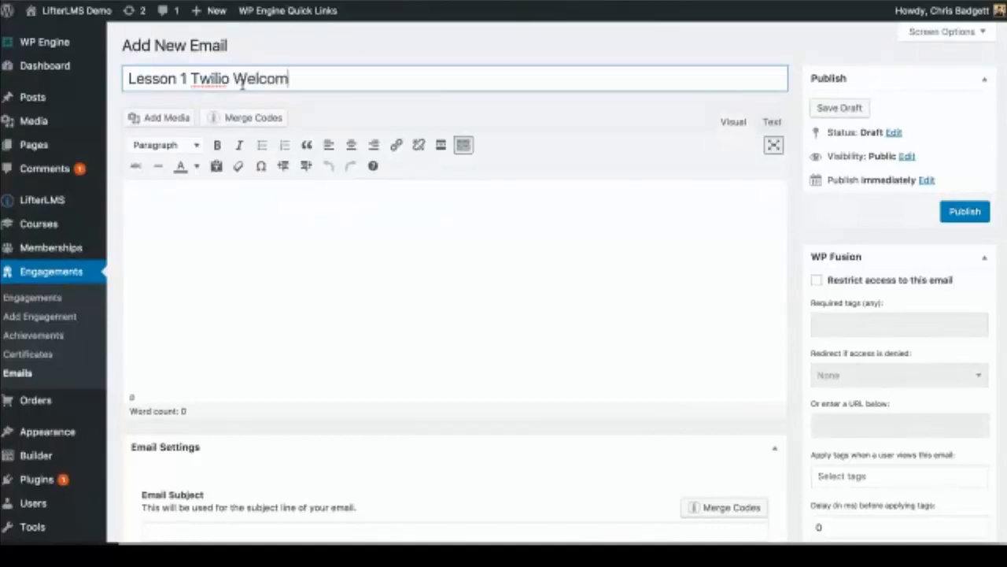
text(e EMail)
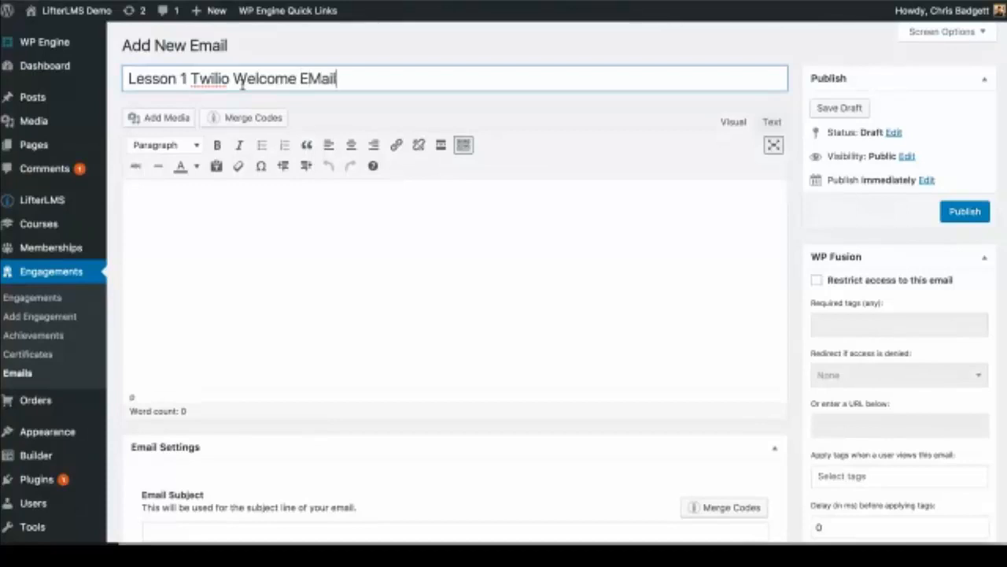
click(316, 87)
key(BackSpace)
text(m)
click(236, 218)
text(Hi)
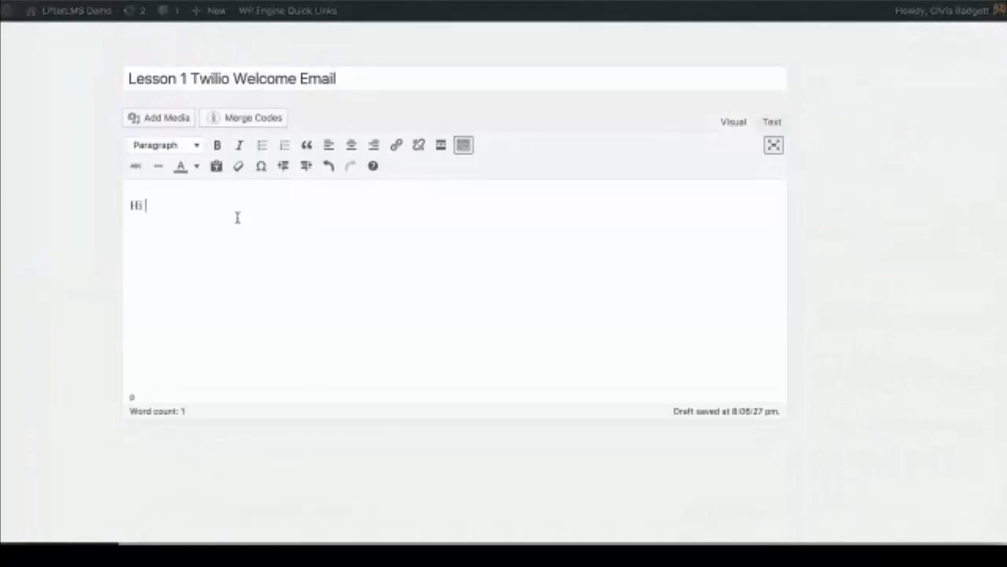
Step: Try inserting the student first name merge code after 'Hi' in the body
click(241, 125)
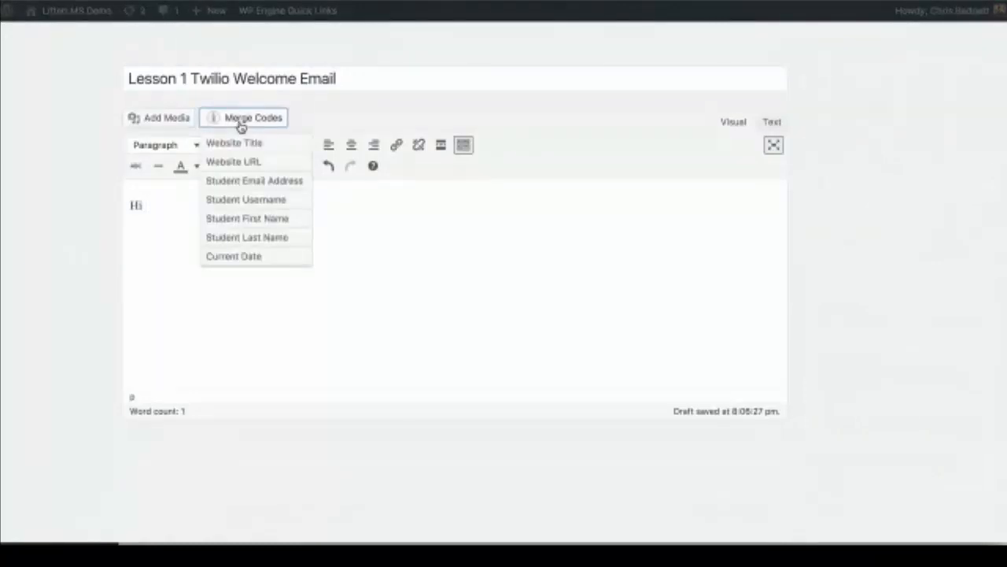
click(259, 218)
click(211, 207)
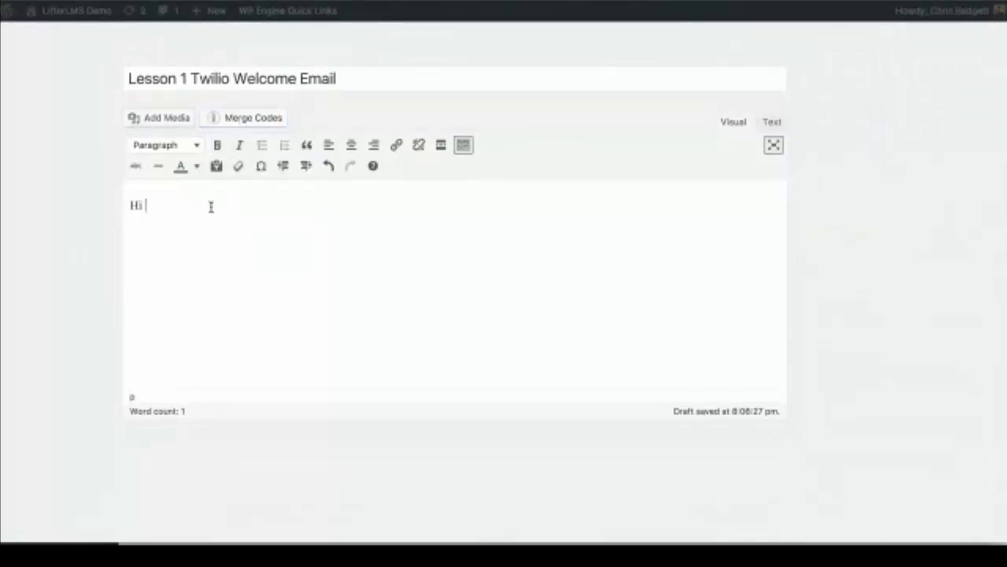
click(244, 123)
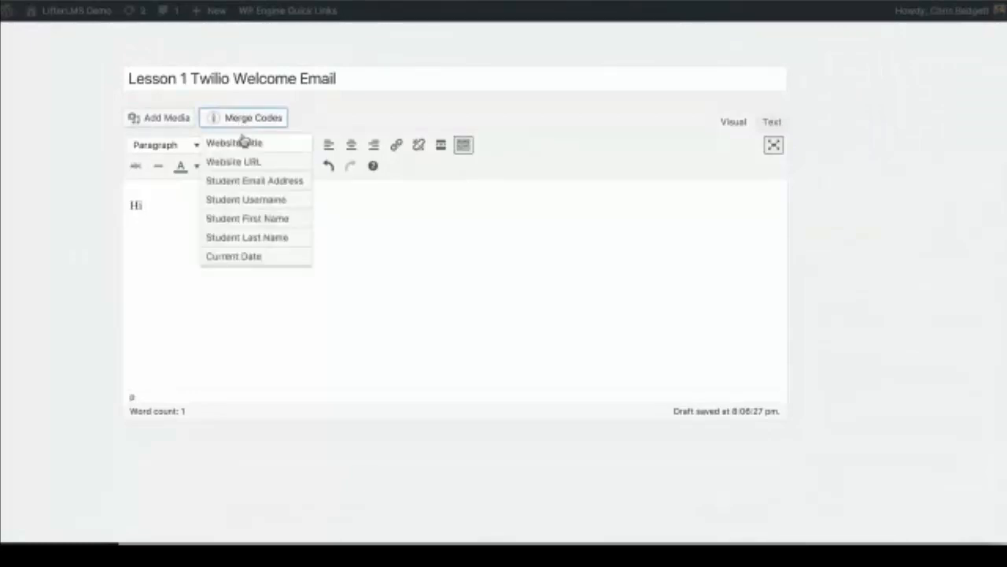
click(239, 220)
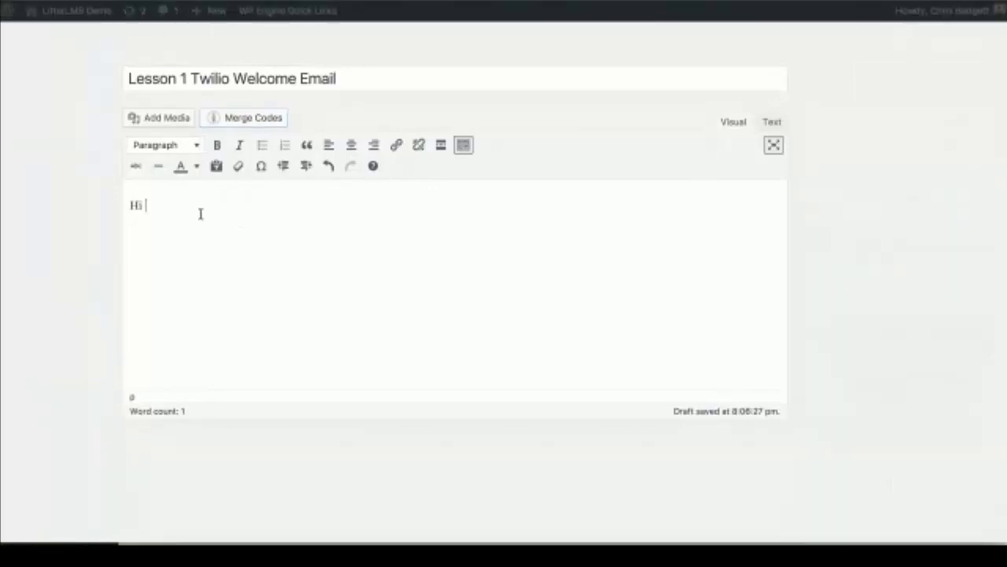
key(Return)
text(Welcome to the course)
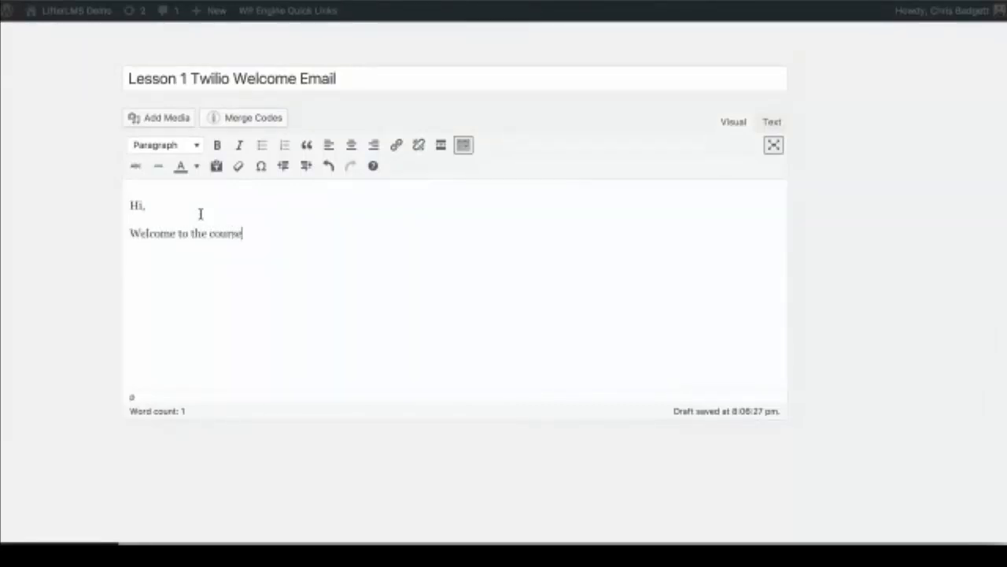
text(! COme )
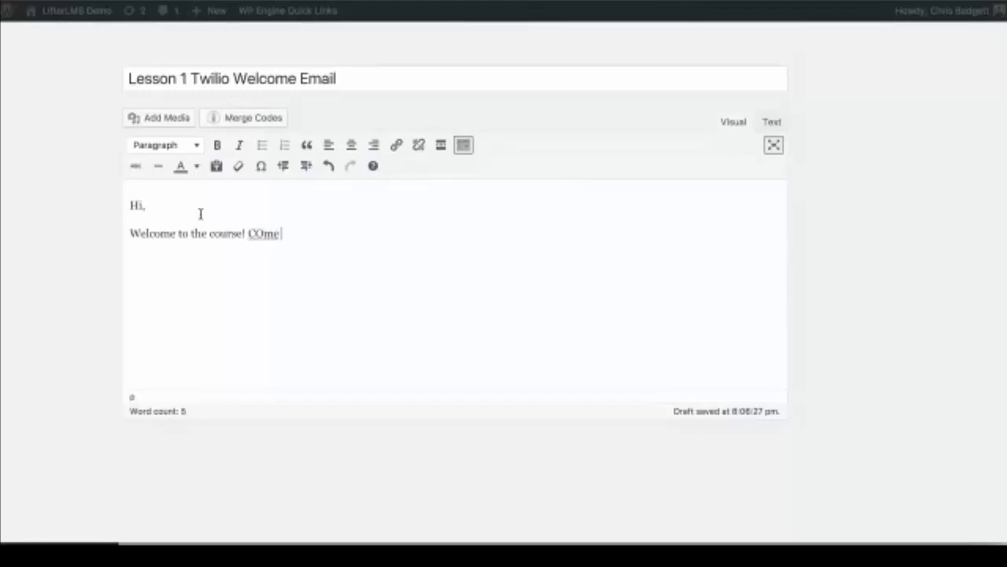
text(join the Facebook gr)
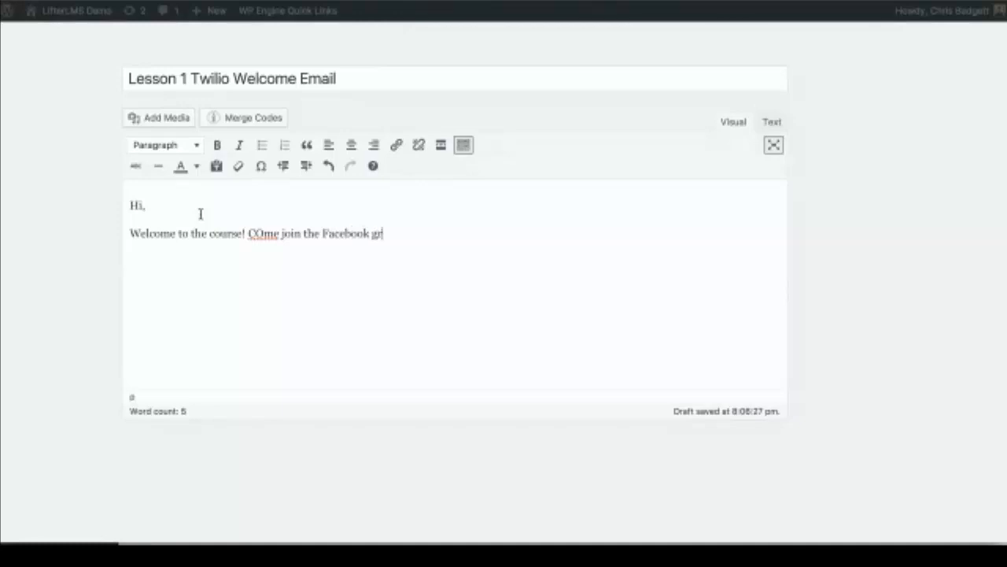
text(oup b)
text(ere:)
click(265, 233)
key(BackSpace)
text(o)
click(567, 238)
text(ww)
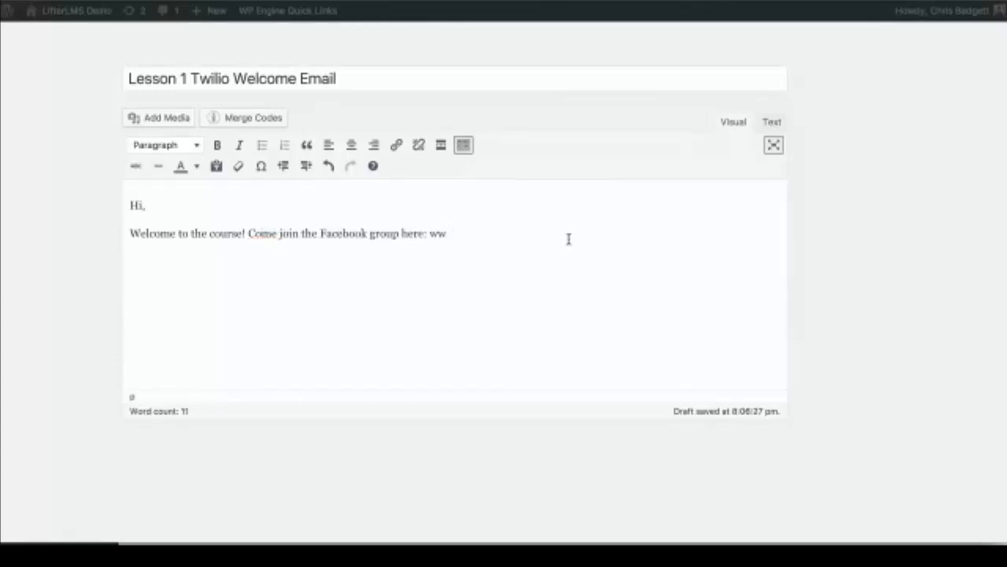
text(w.jdhfkjshf.com)
Step: Sign the email off with 'Thanks,' and the sender's name on separate lines
key(Return)
key(Return)
key(BackSpace)
text(Thanks,)
key(Return)
key(Return)
key(BackSpace)
text(Chris)
scroll(568, 239, down, 4)
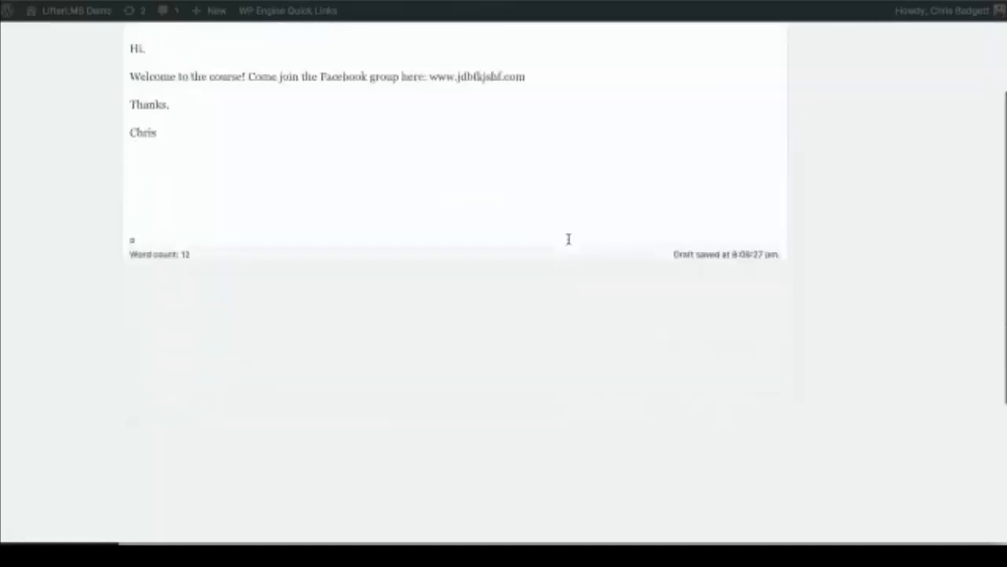
Step: Set the email subject to 'Welcome {first_name}' using the Student First Name merge code
scroll(568, 238, down, 2)
scroll(326, 367, up, 1)
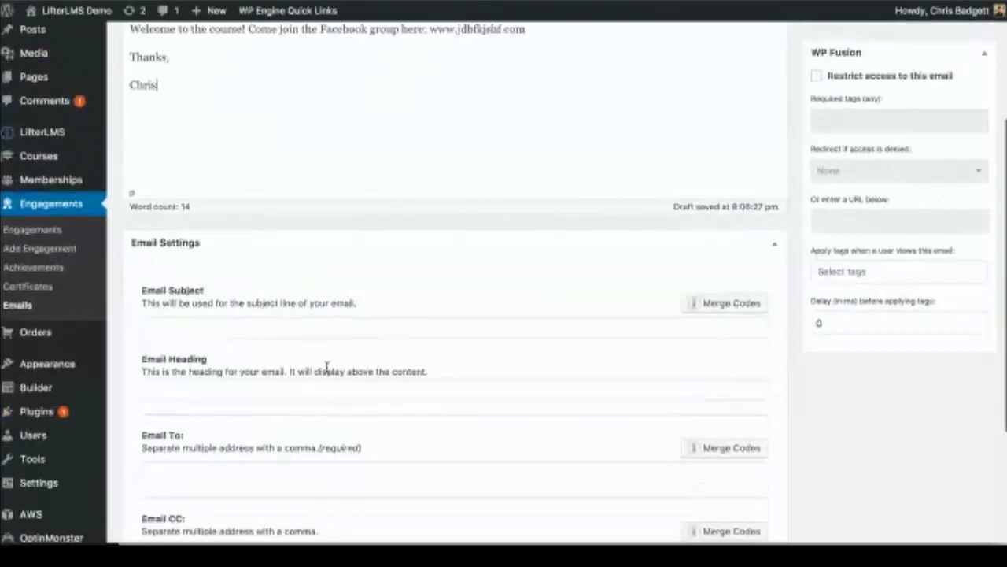
scroll(326, 368, up, 5)
scroll(328, 371, down, 4)
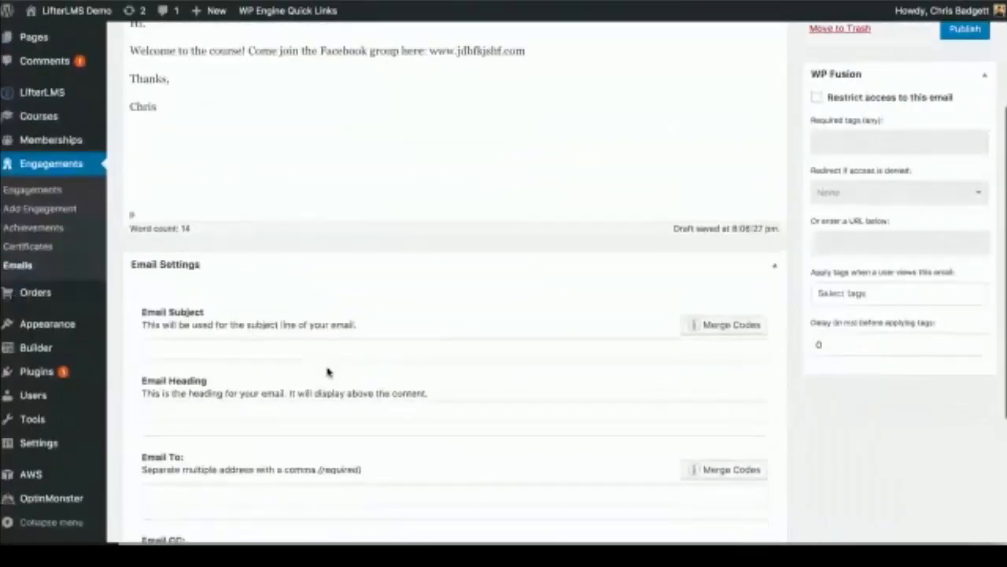
scroll(328, 371, down, 1)
scroll(327, 368, down, 2)
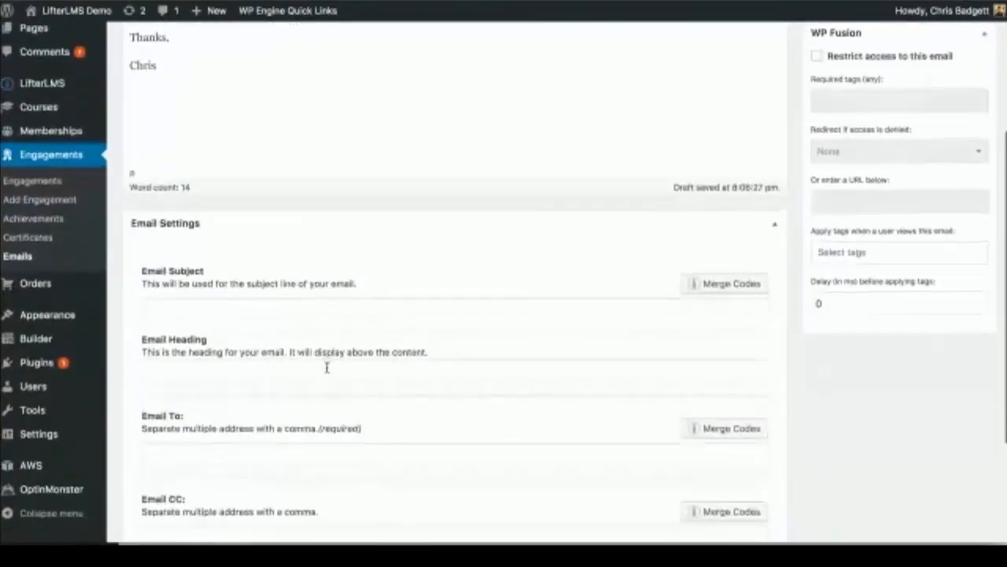
click(230, 260)
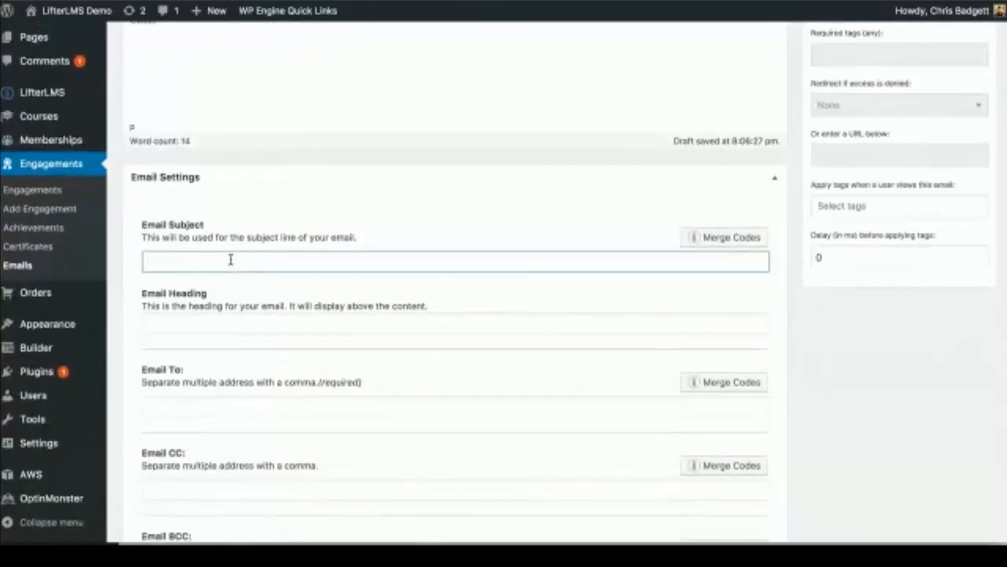
text(N)
text(elcome)
click(701, 240)
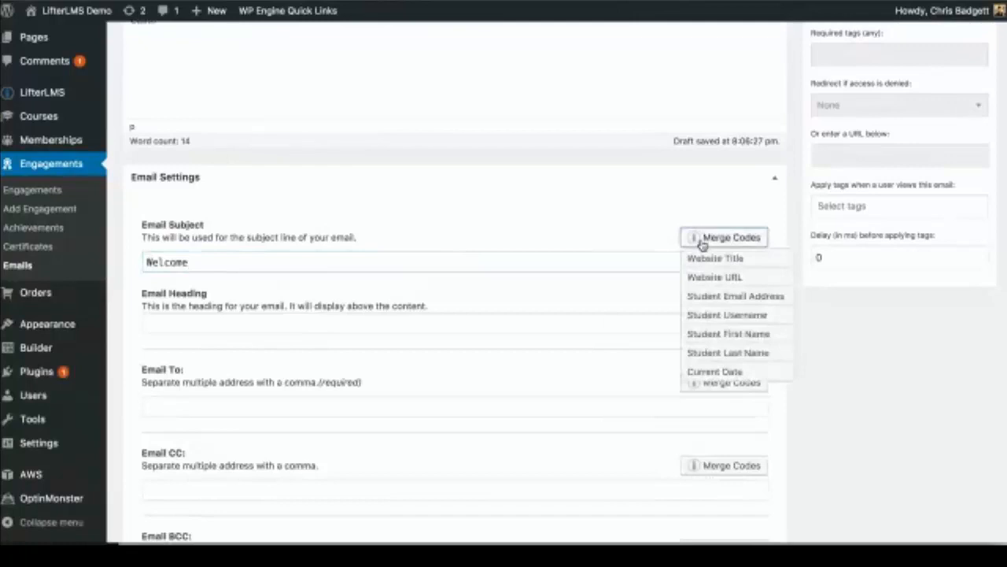
click(704, 332)
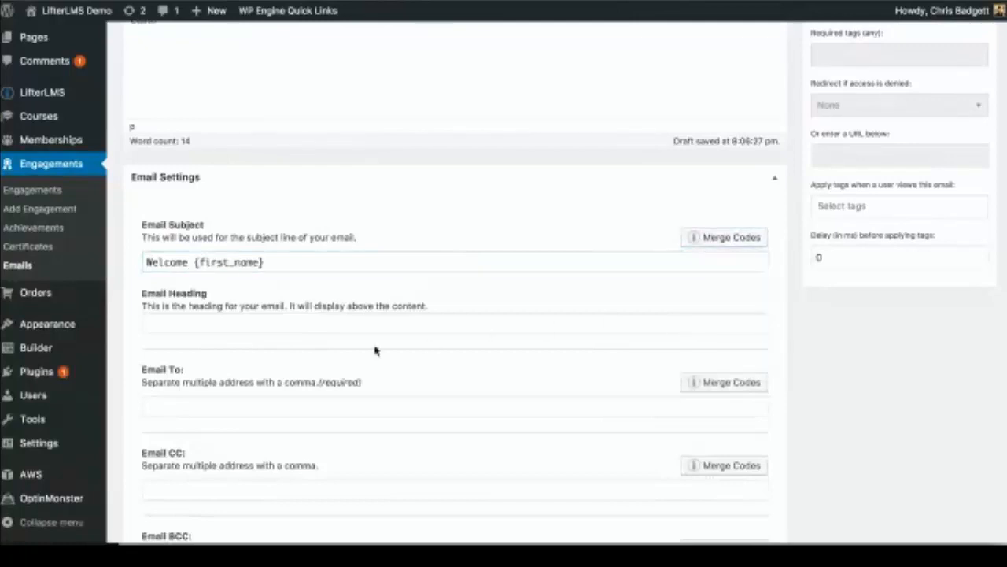
Step: Set the heading to 'You're in!' and the recipient to {student_email}
click(239, 324)
text(You're in!)
scroll(306, 439, down, 2)
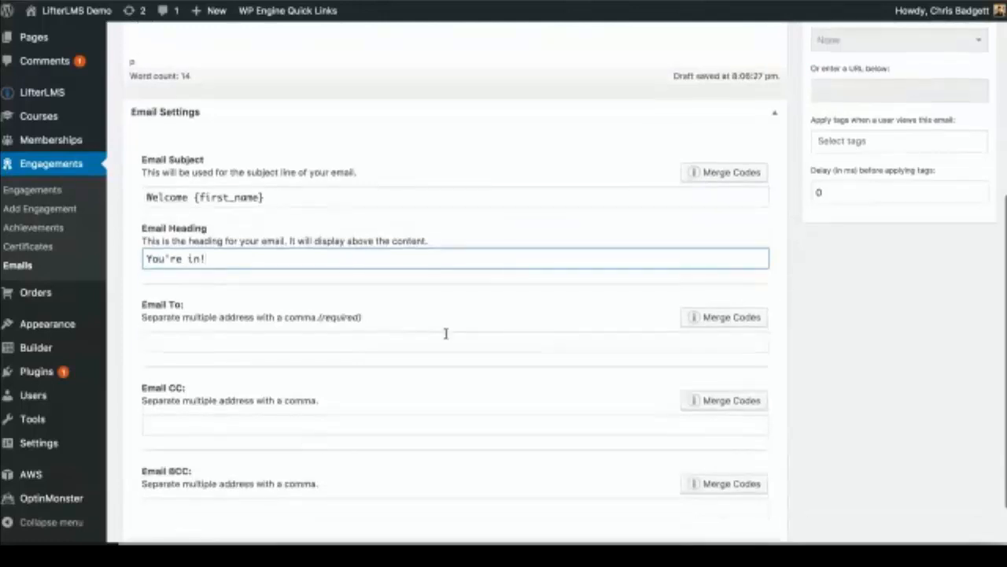
click(723, 318)
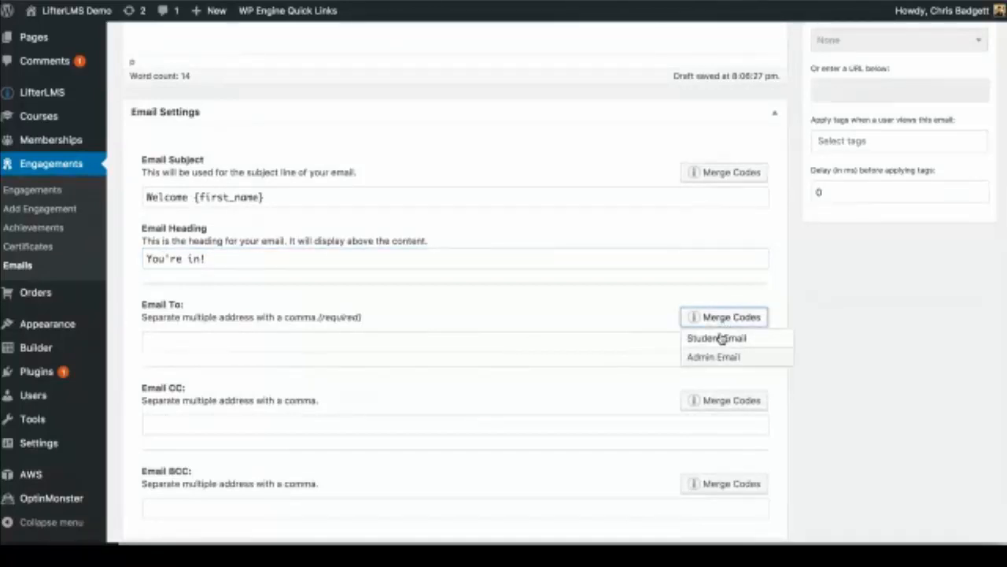
click(721, 338)
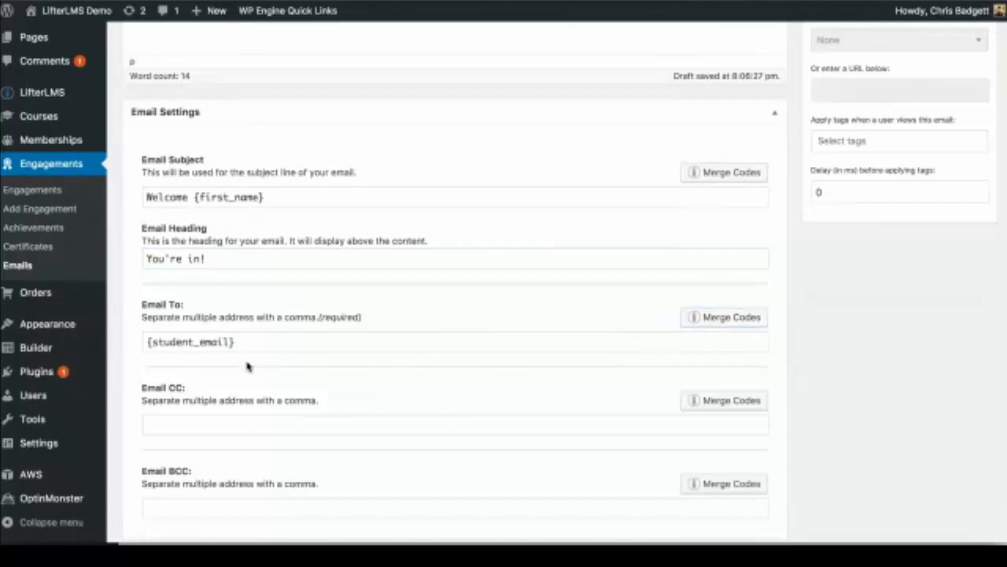
scroll(262, 420, down, 2)
click(178, 371)
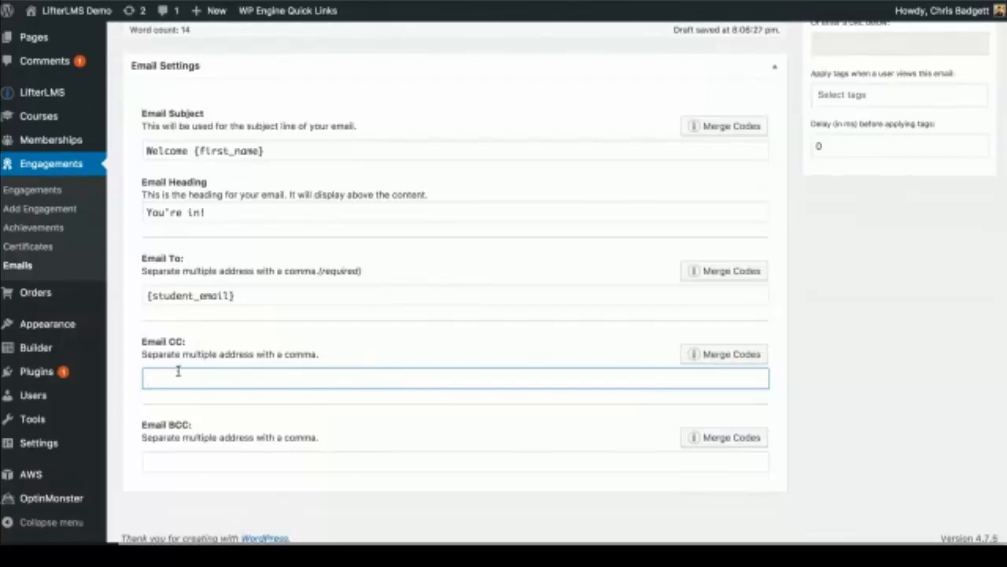
scroll(178, 372, down, 1)
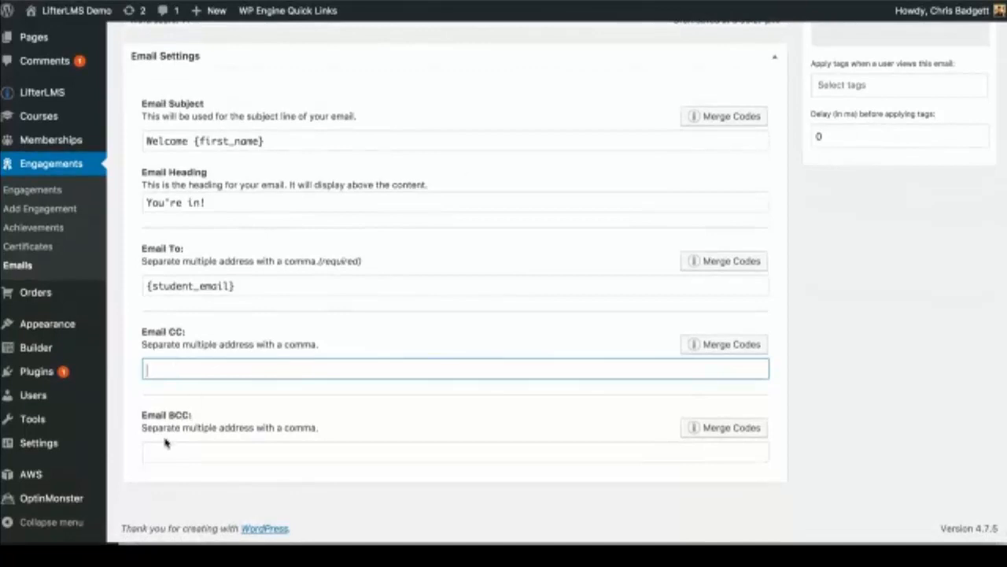
scroll(252, 425, up, 10)
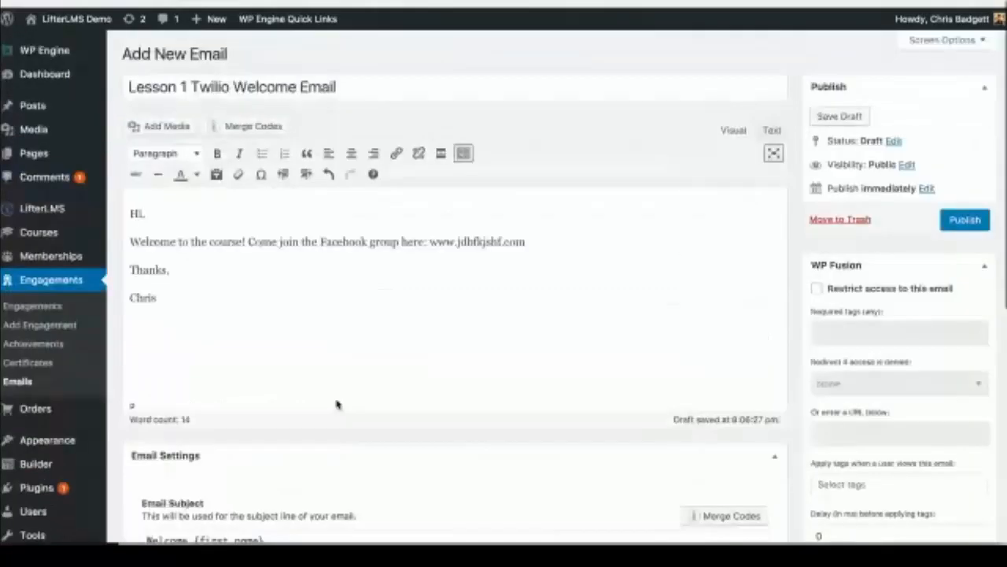
Step: Publish 'Lesson 1 Twilio Welcome Email' from the Publish box
click(966, 211)
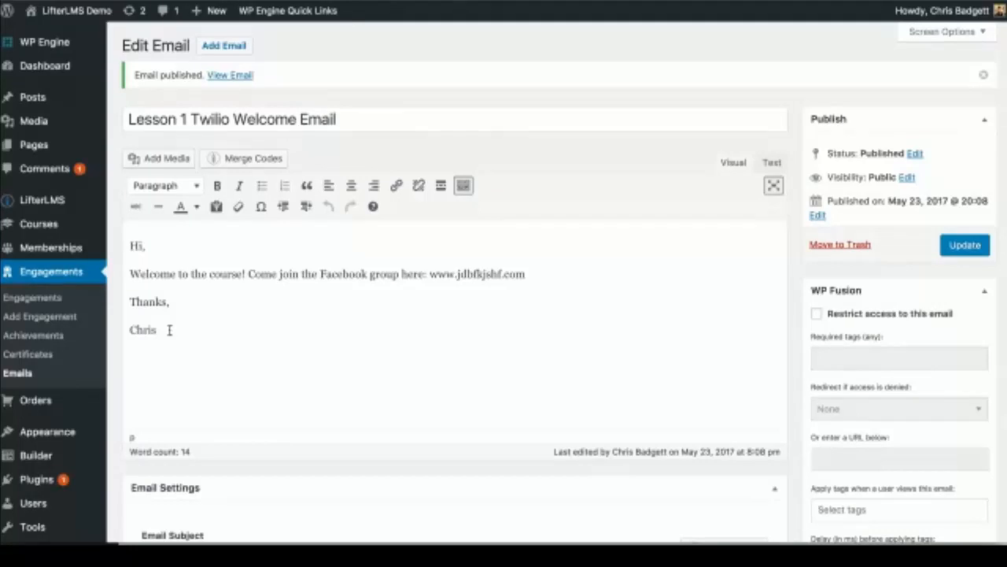
scroll(168, 330, down, 3)
Step: Update the published Lesson 1 Twilio Welcome Email
scroll(168, 331, up, 2)
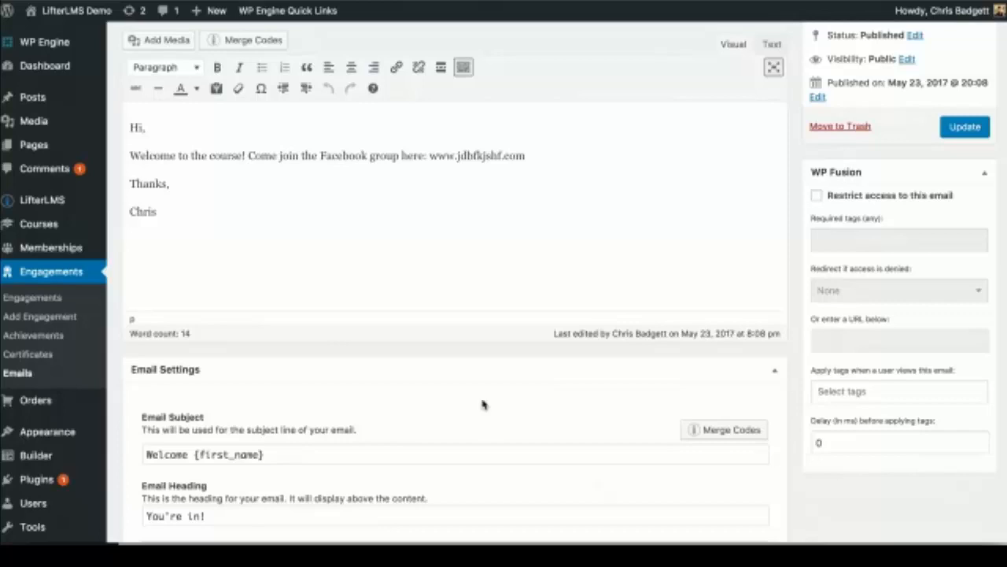
scroll(484, 404, down, 4)
scroll(483, 404, up, 5)
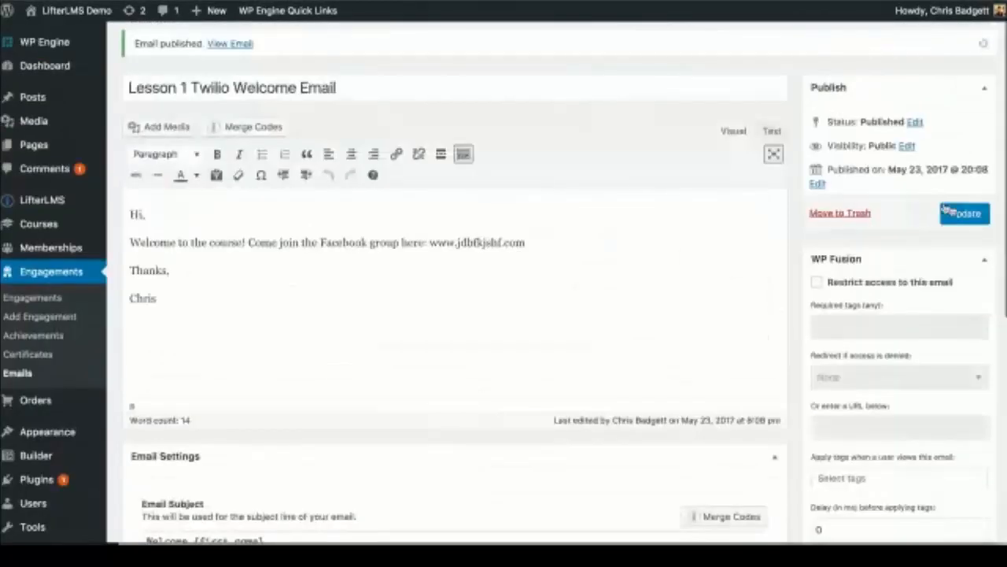
click(965, 214)
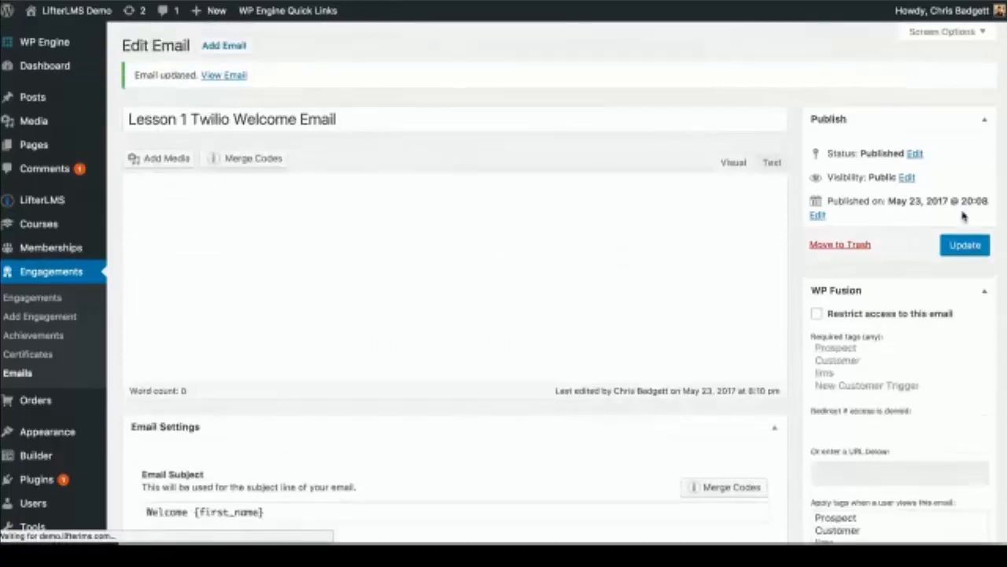
Step: Go to the Engagements list of seven engagements and start a new engagement
scroll(367, 234, down, 3)
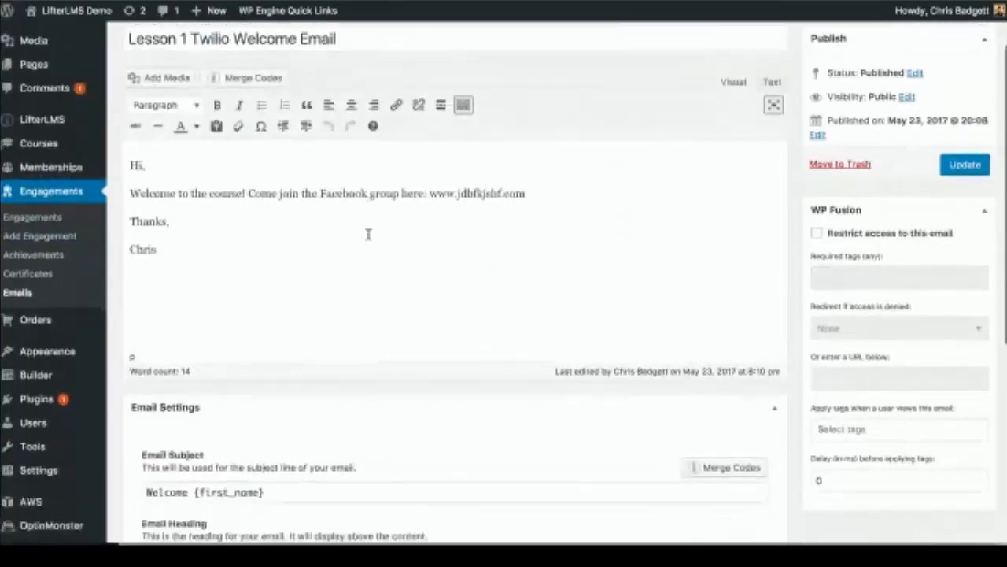
scroll(367, 234, down, 1)
click(48, 189)
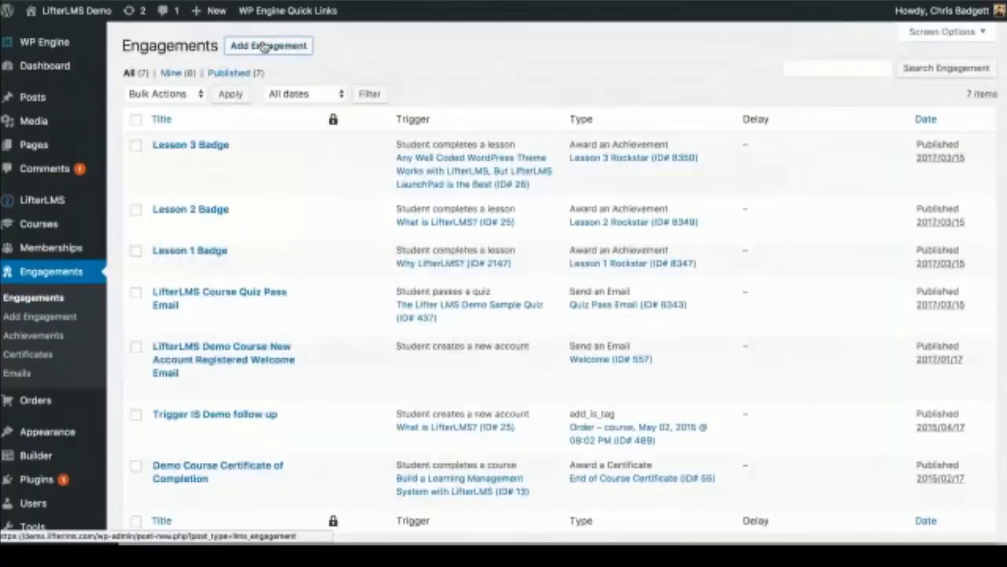
click(265, 47)
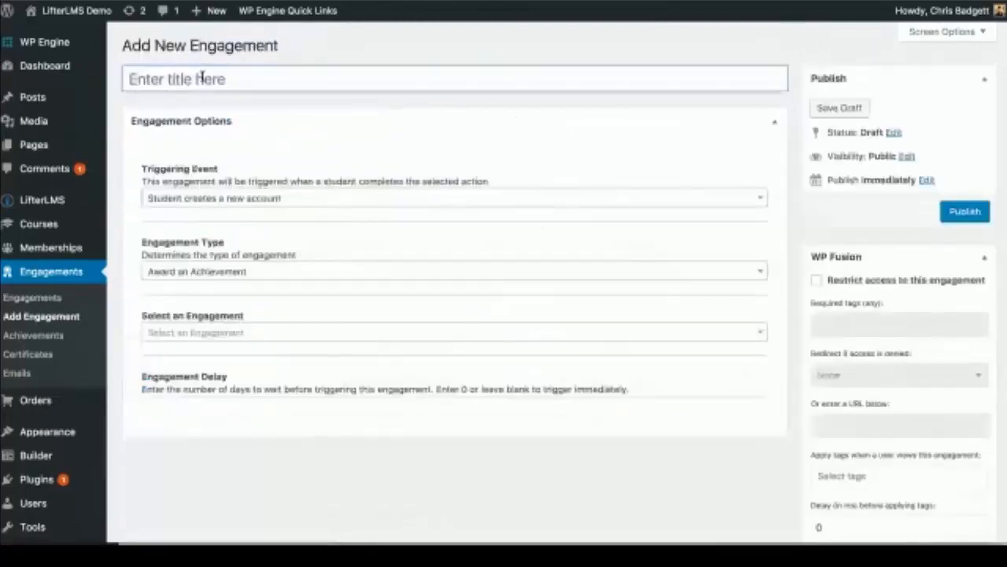
Step: Title the engagement 'Text Message on Text Message Course Enrollment'
click(199, 81)
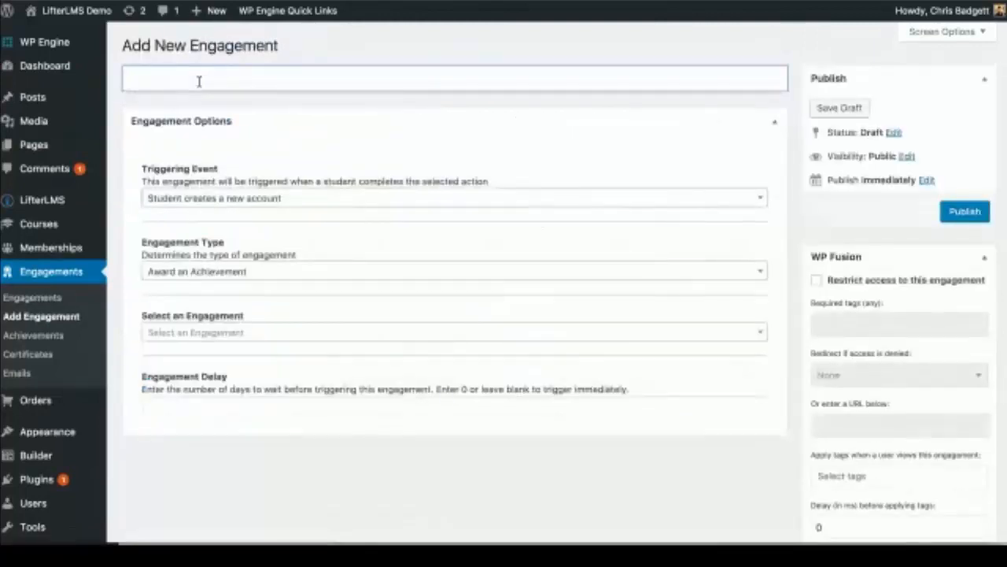
text(Text Messpge o)
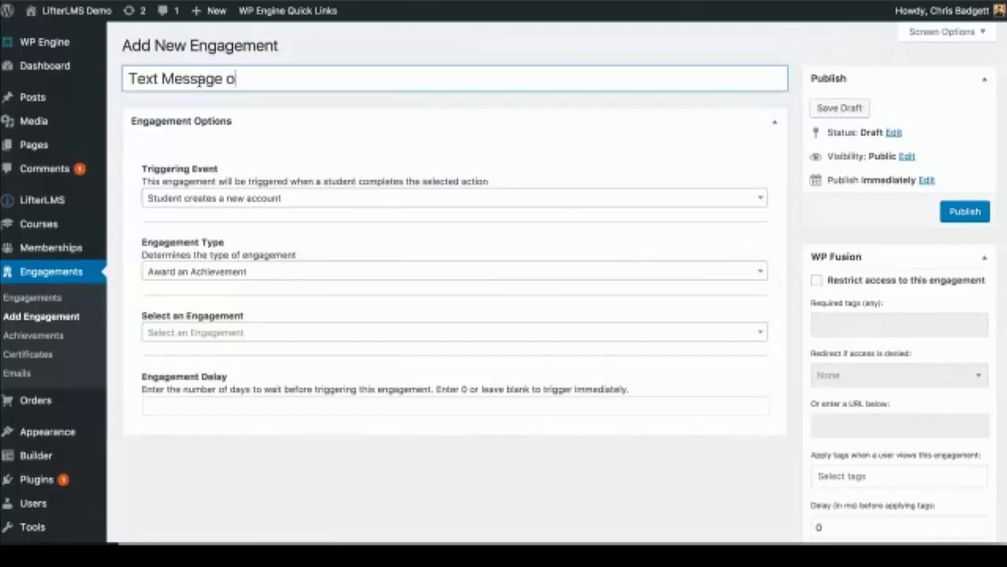
text(n Le)
key(BackSpace)
key(BackSpace)
text(Text Mess)
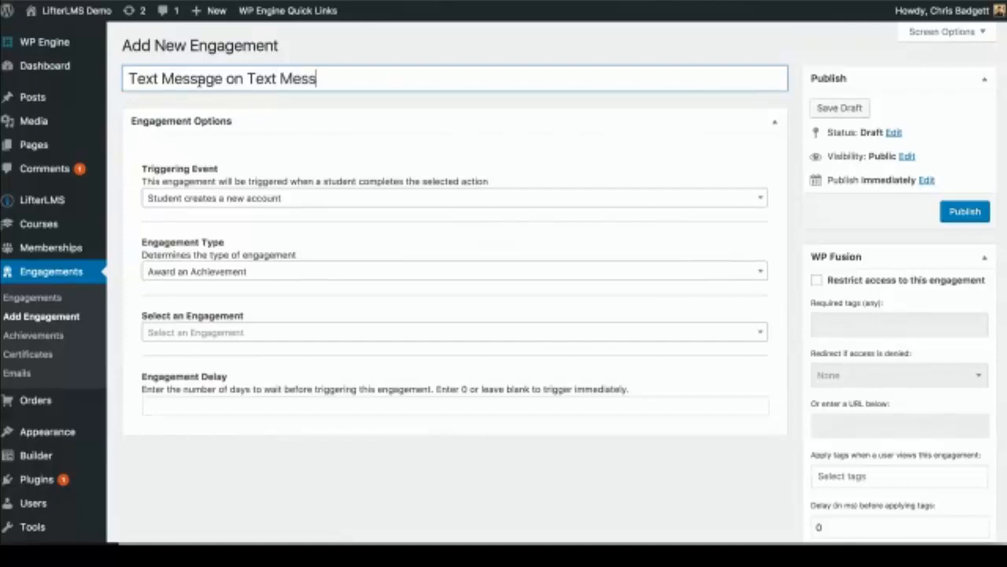
text(age COurse Enrollment)
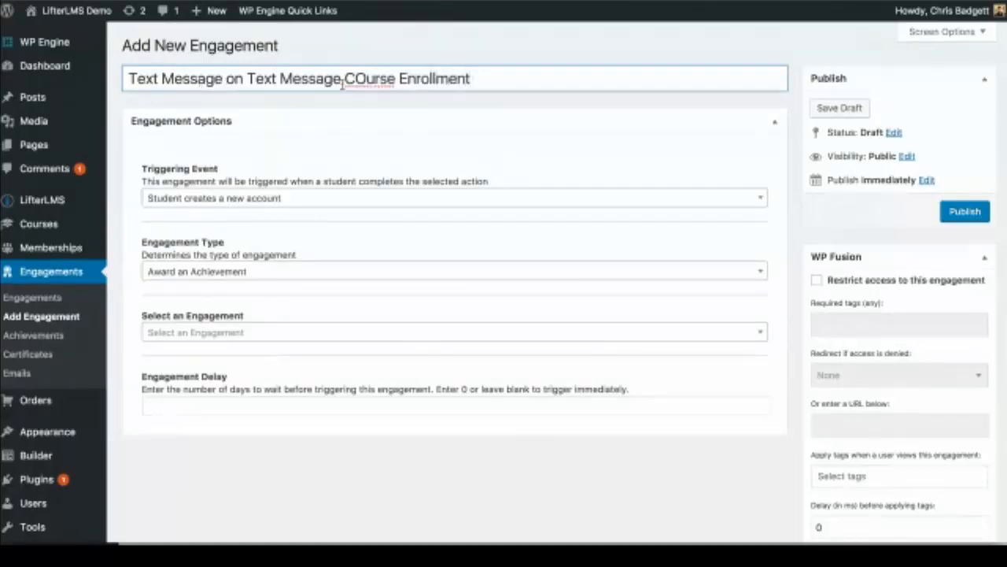
click(367, 84)
key(BackSpace)
text(o)
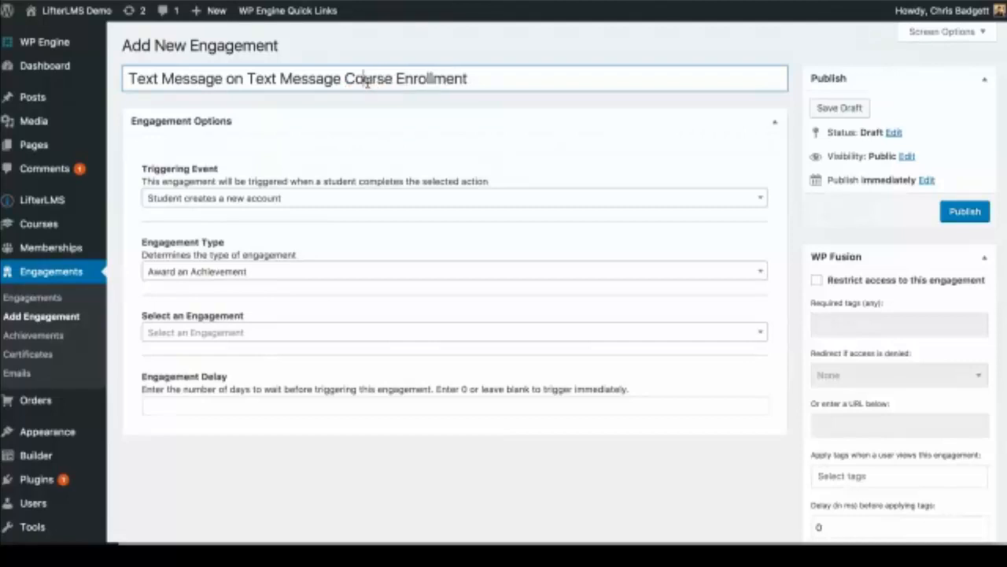
Step: On enrollment in the Text Messaging course, send the Lesson 1 Twilio Welcome Email
click(345, 203)
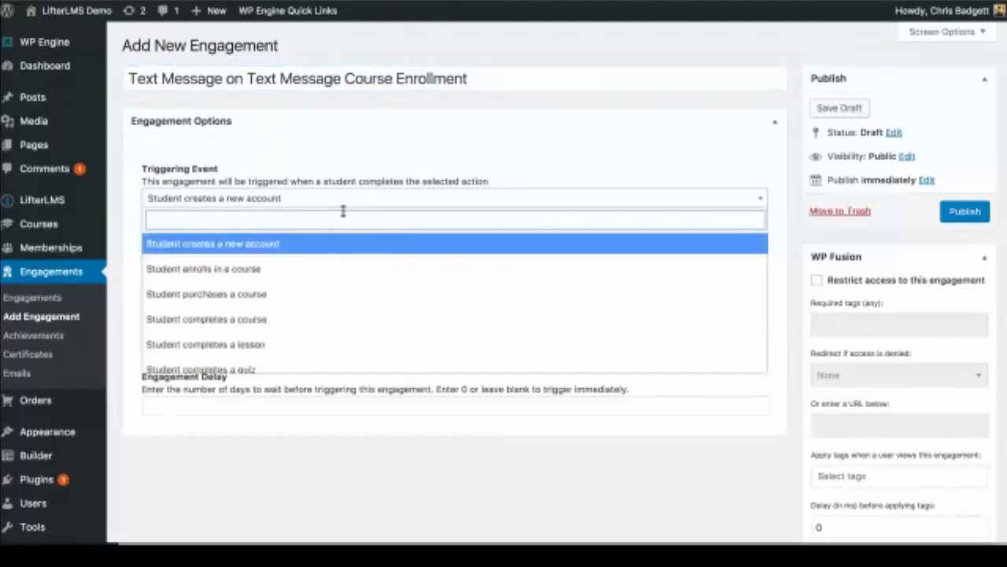
click(320, 269)
click(280, 260)
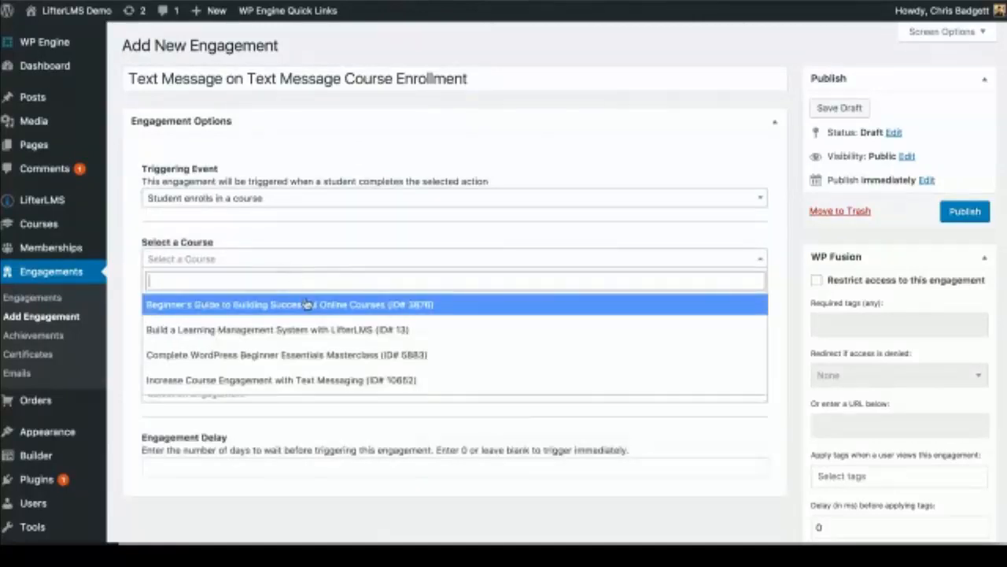
click(302, 380)
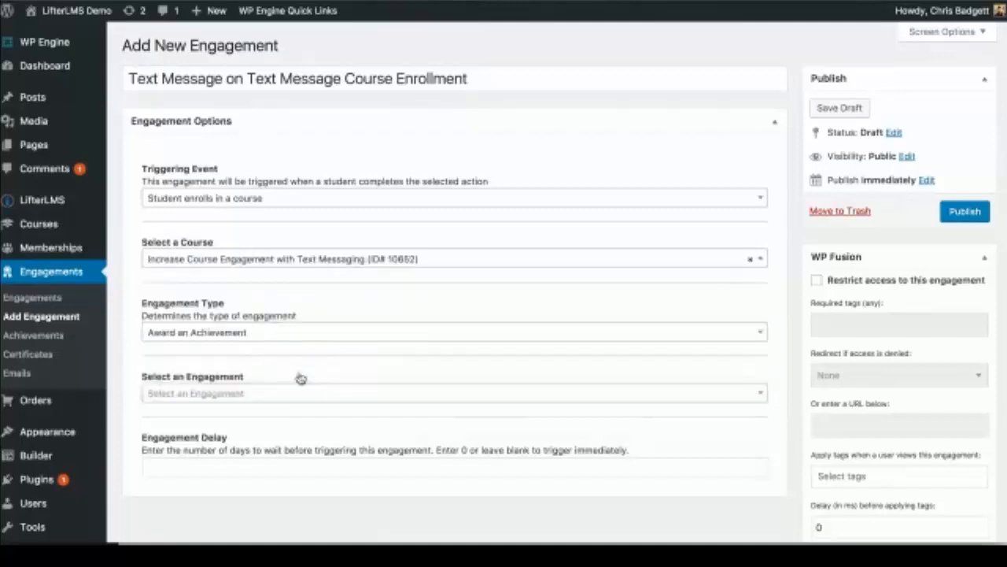
click(270, 334)
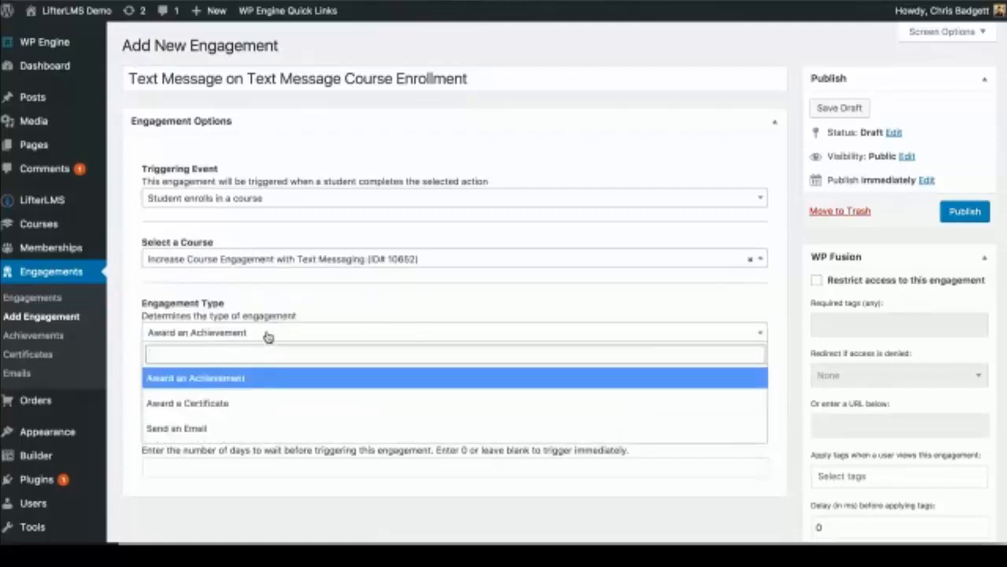
click(241, 427)
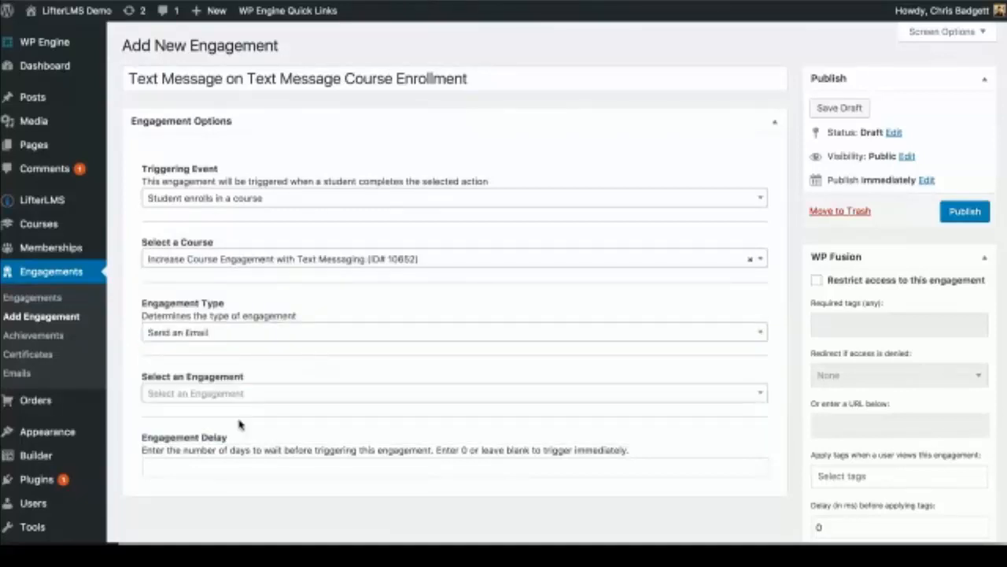
click(261, 394)
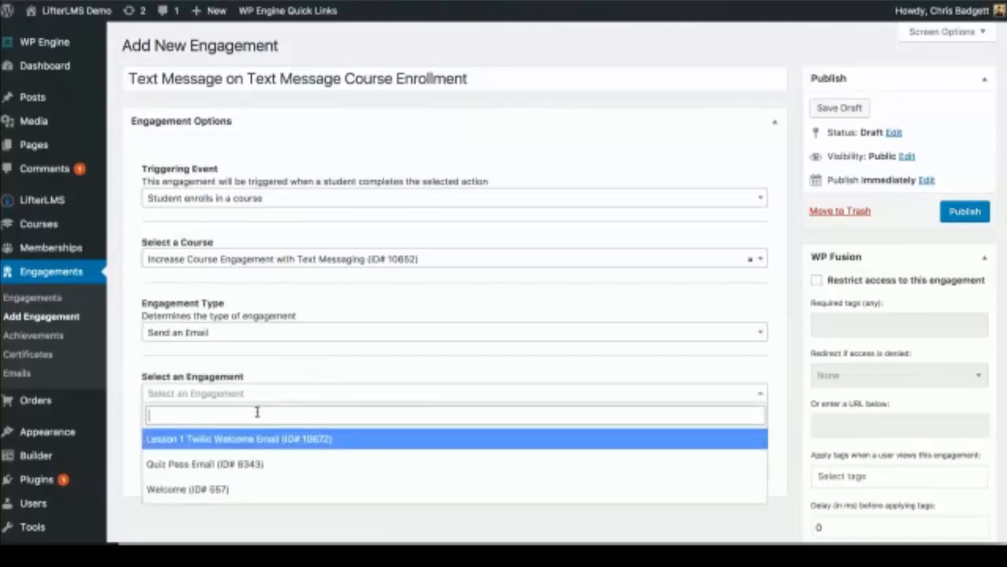
click(258, 439)
Step: Set the engagement delay to 0 and publish it
scroll(189, 385, down, 2)
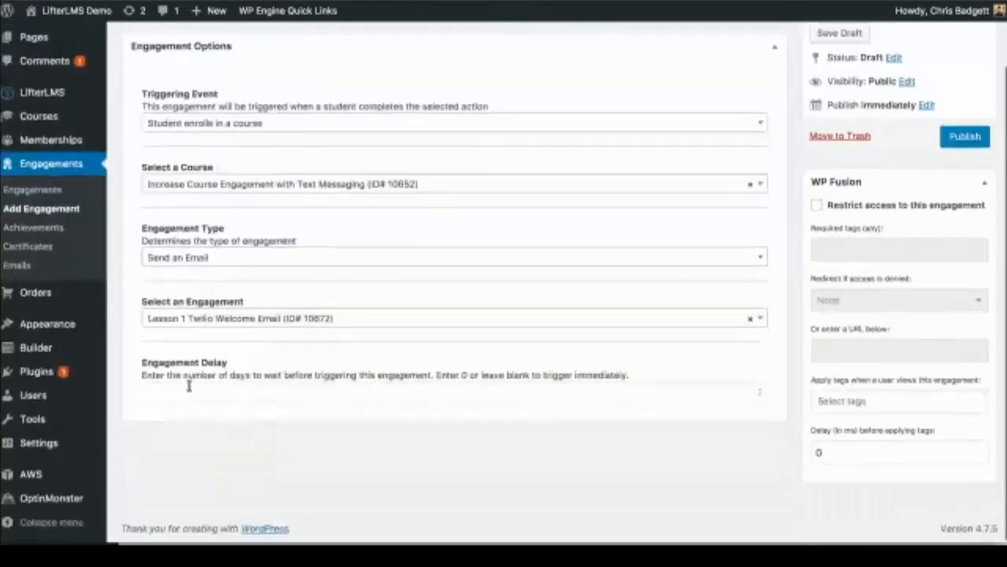
click(188, 385)
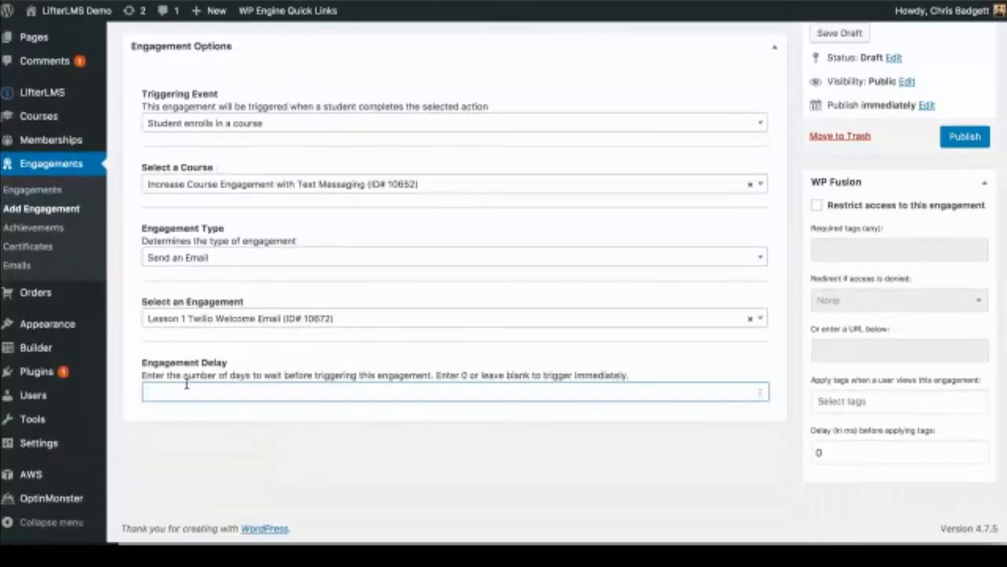
text(1)
key(BackSpace)
text(0)
click(967, 138)
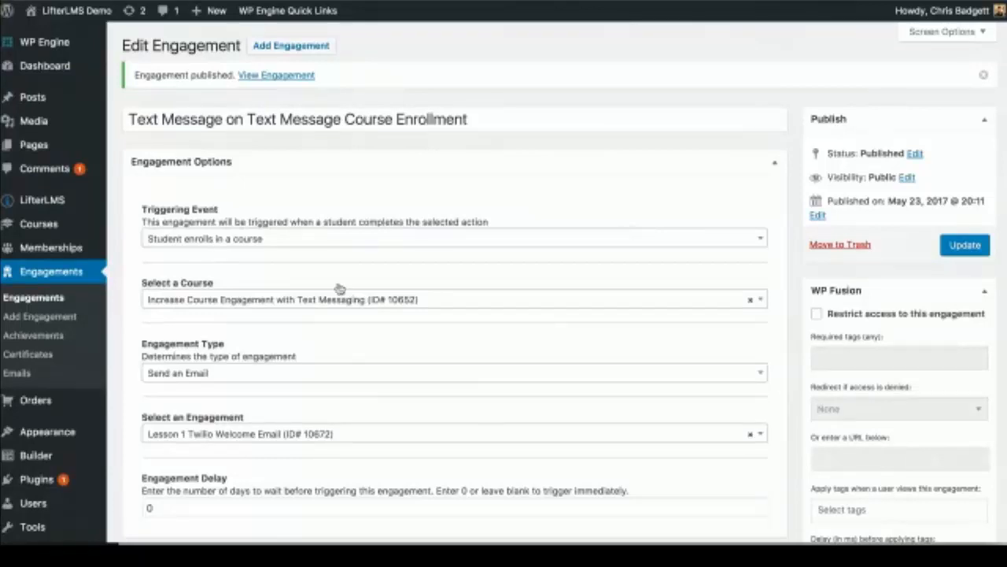
Step: Go to Engagements > Certificates and open End of Course Certificate for editing
scroll(291, 342, down, 2)
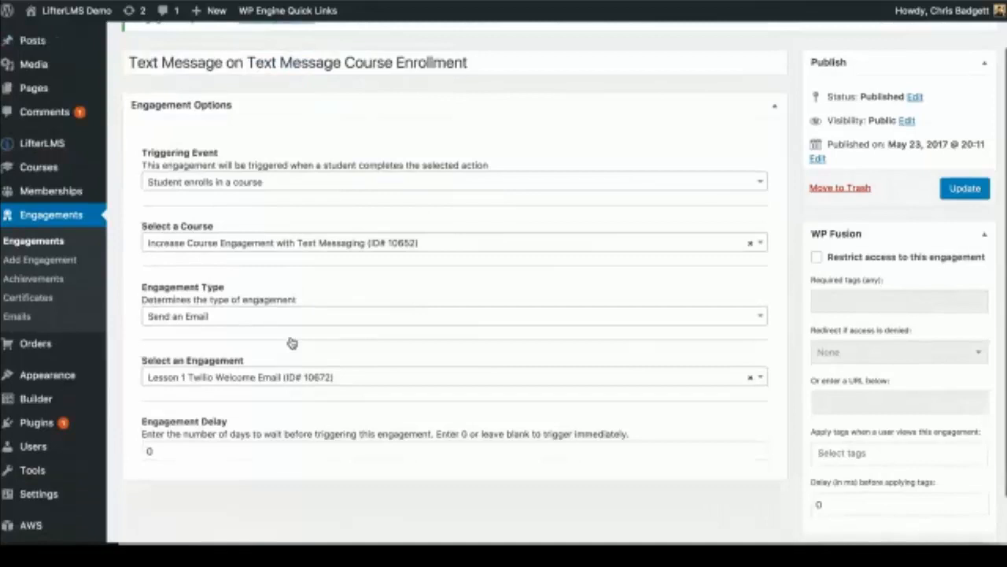
scroll(289, 342, up, 1)
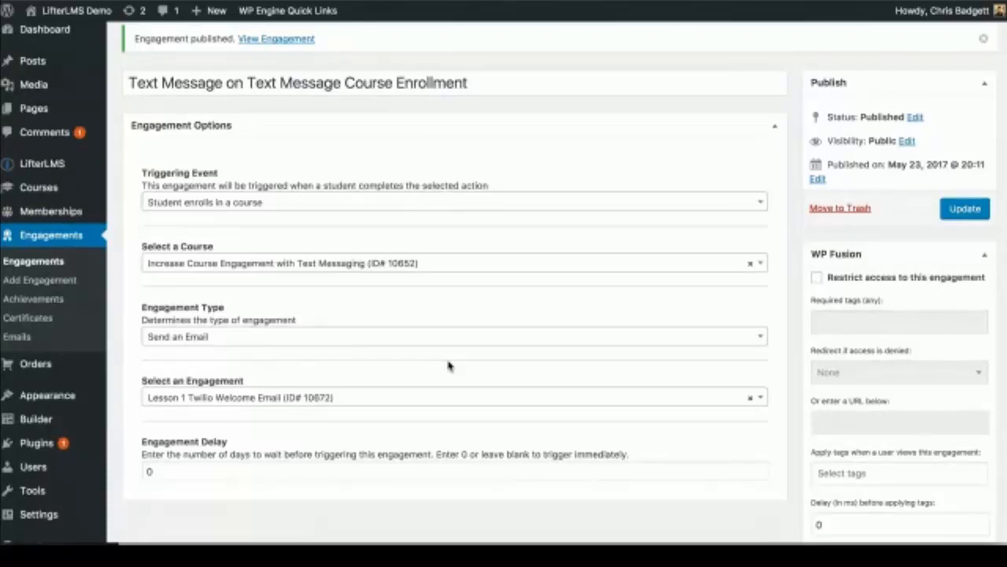
click(36, 323)
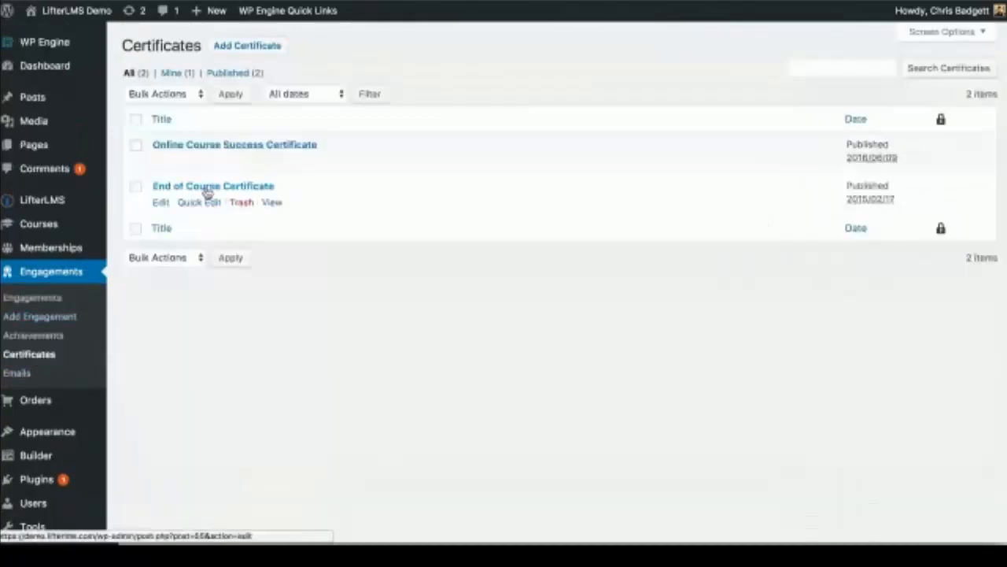
click(208, 189)
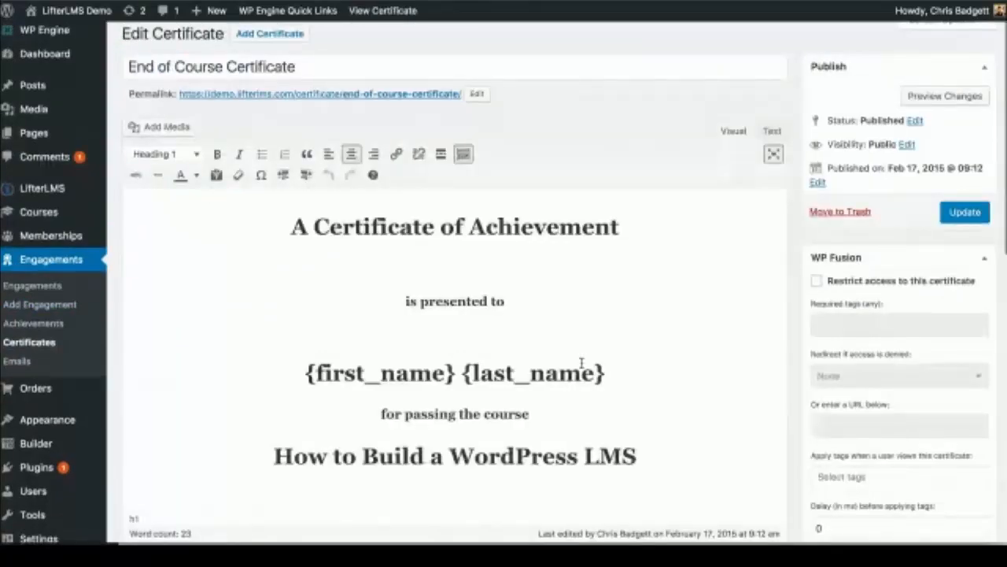
Step: Review the certificate text, highlighting its name merge fields
scroll(581, 363, down, 2)
drag(625, 307, 582, 311)
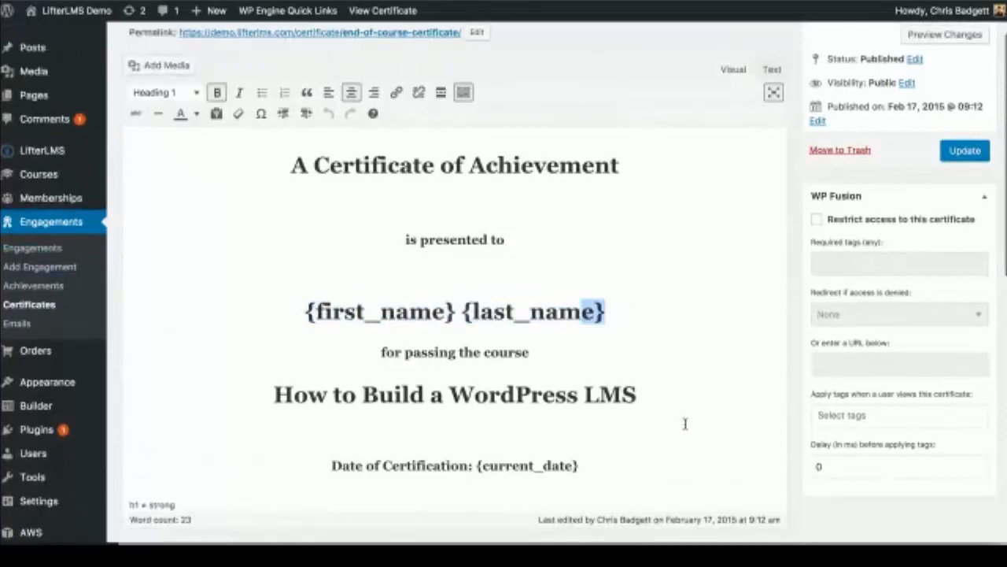
scroll(684, 424, down, 5)
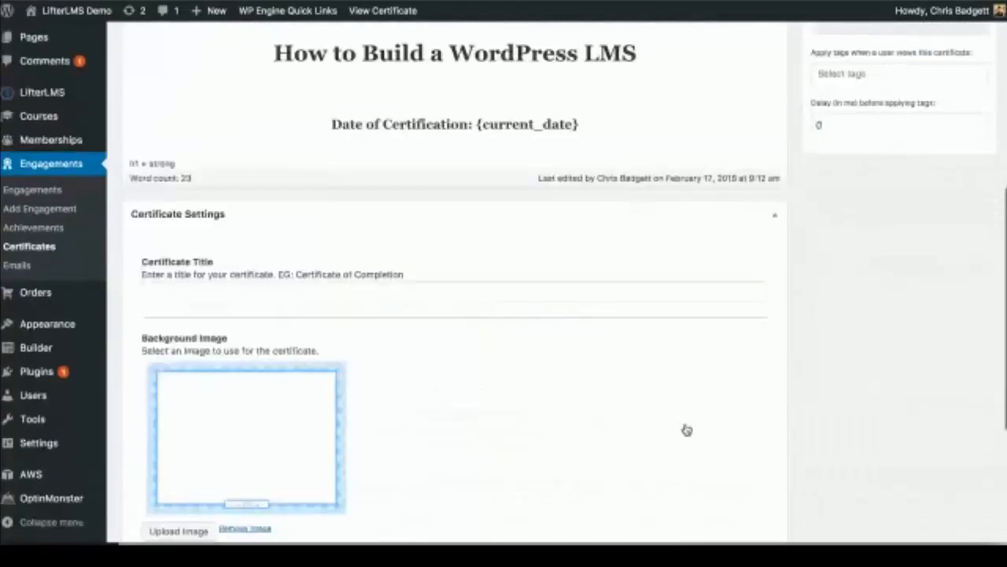
scroll(687, 429, down, 2)
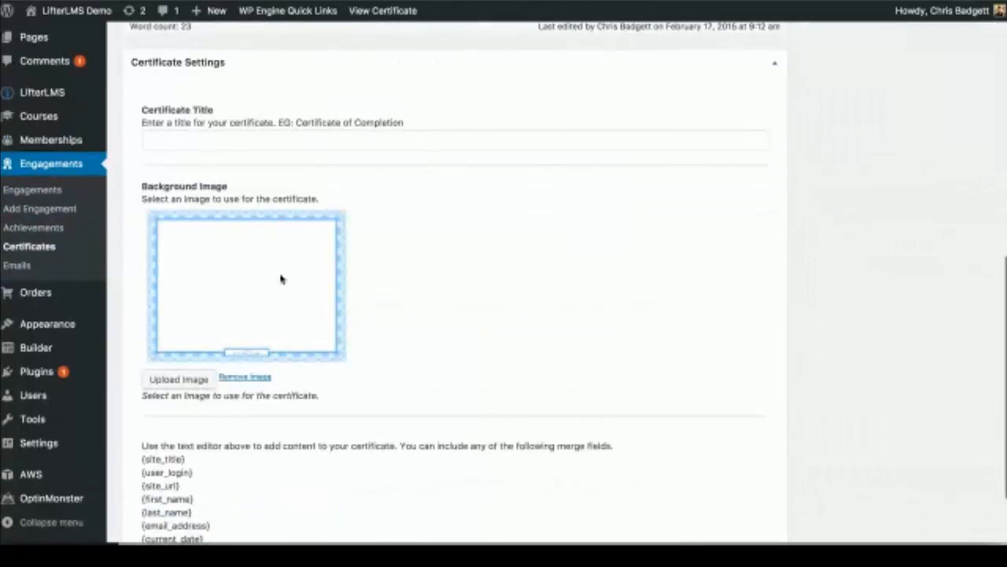
scroll(455, 254, up, 2)
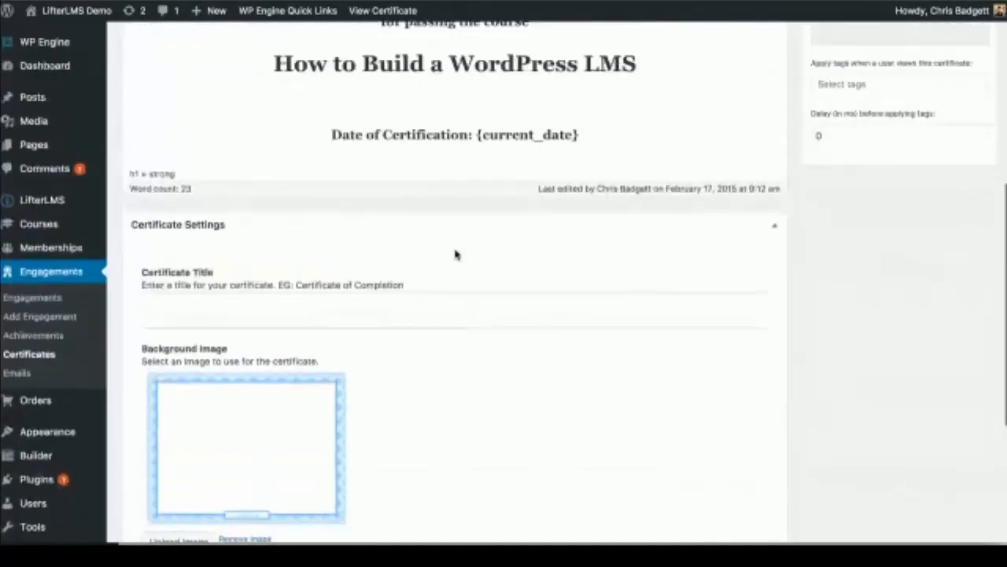
scroll(455, 254, up, 4)
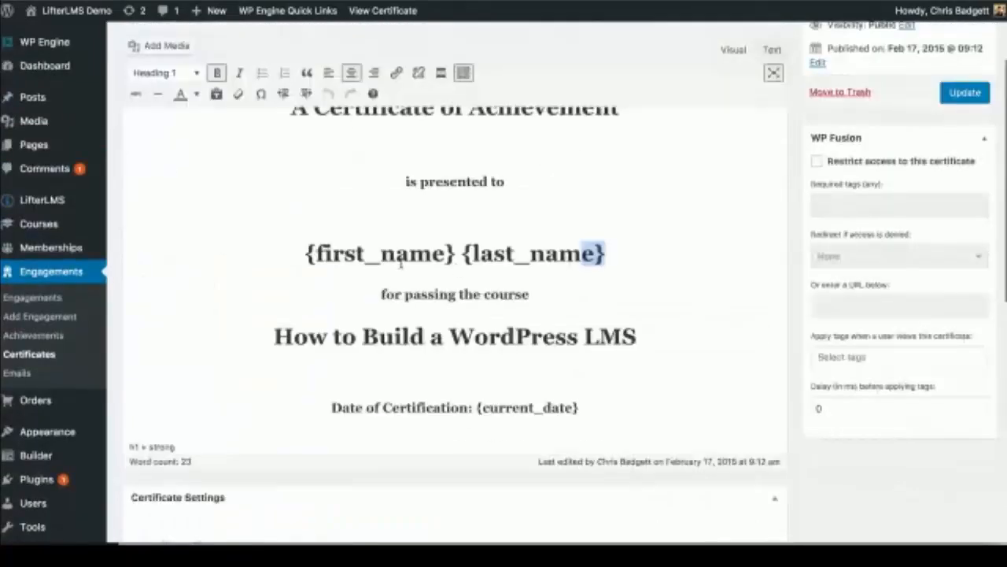
scroll(401, 264, up, 2)
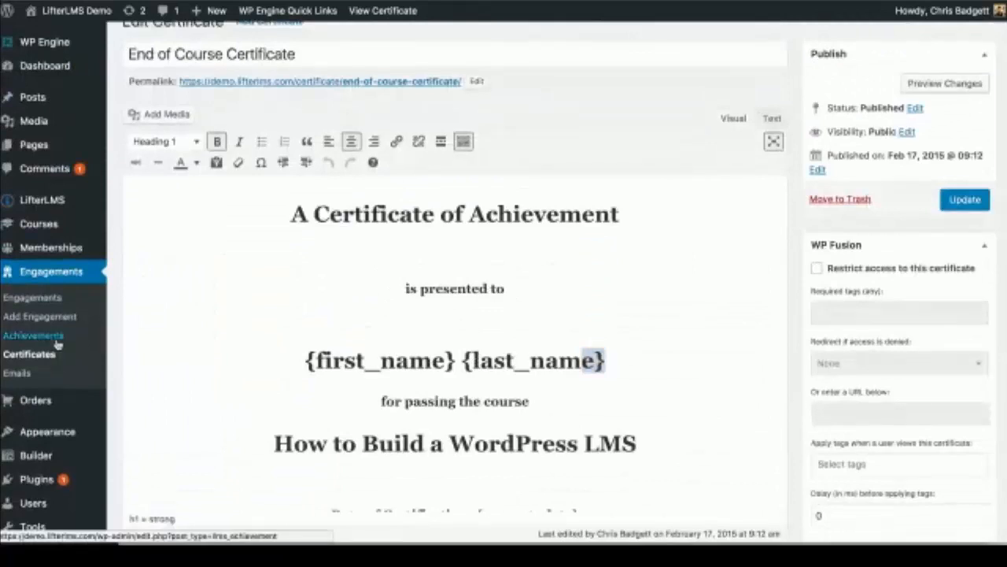
Step: Open the Lesson 1 Rockstar achievement, with content 'Nice job getting started!', for editing
click(56, 341)
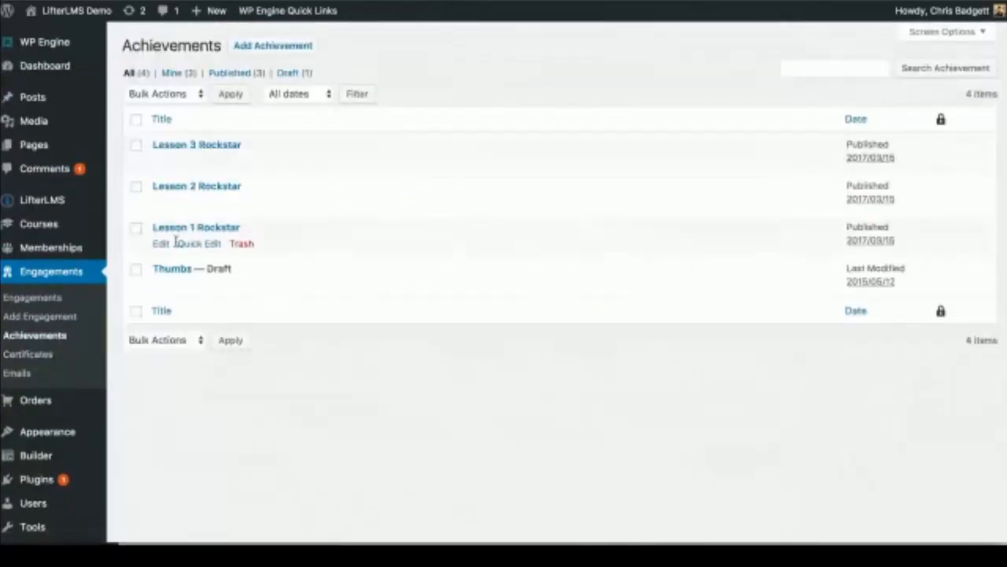
click(182, 229)
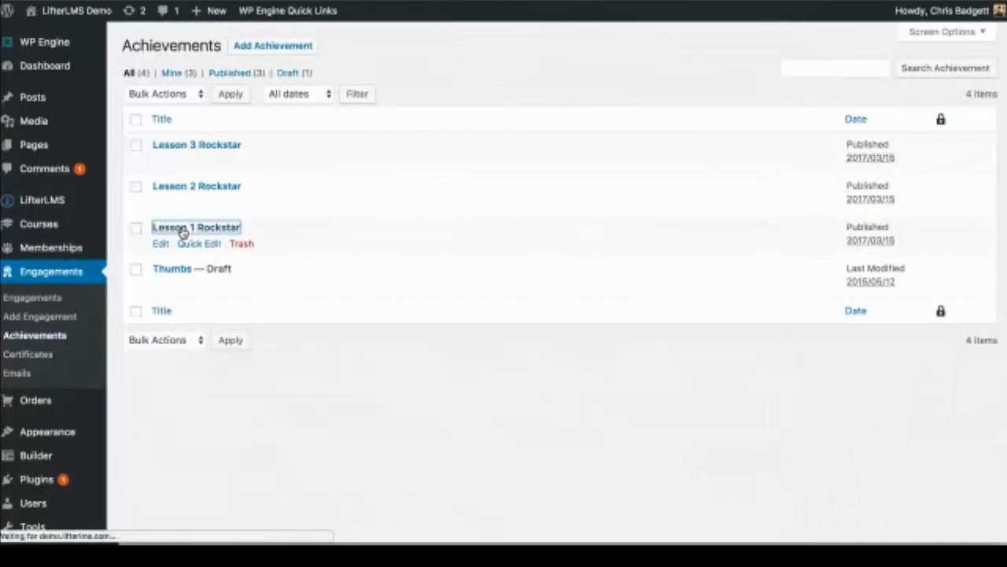
scroll(289, 405, down, 1)
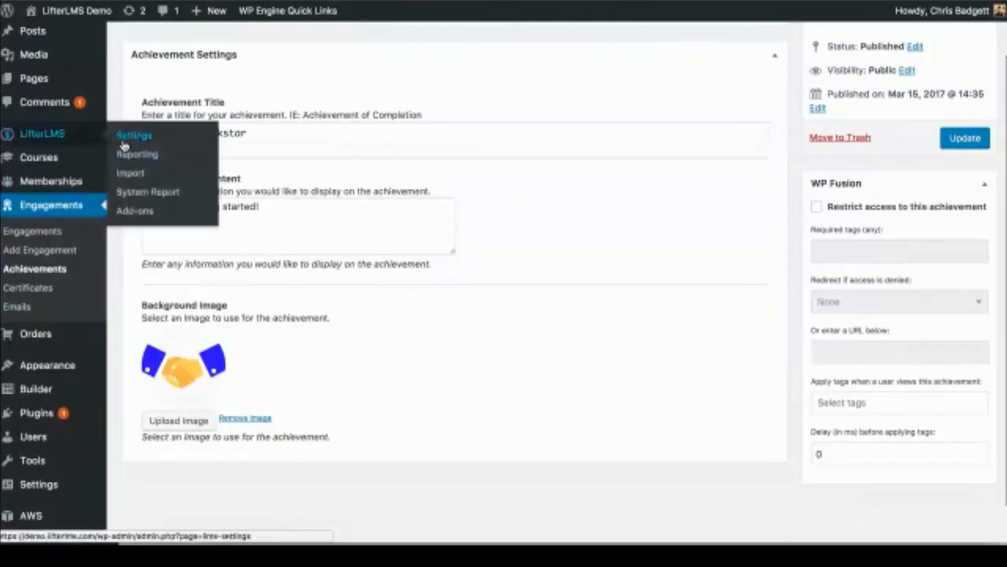
click(124, 145)
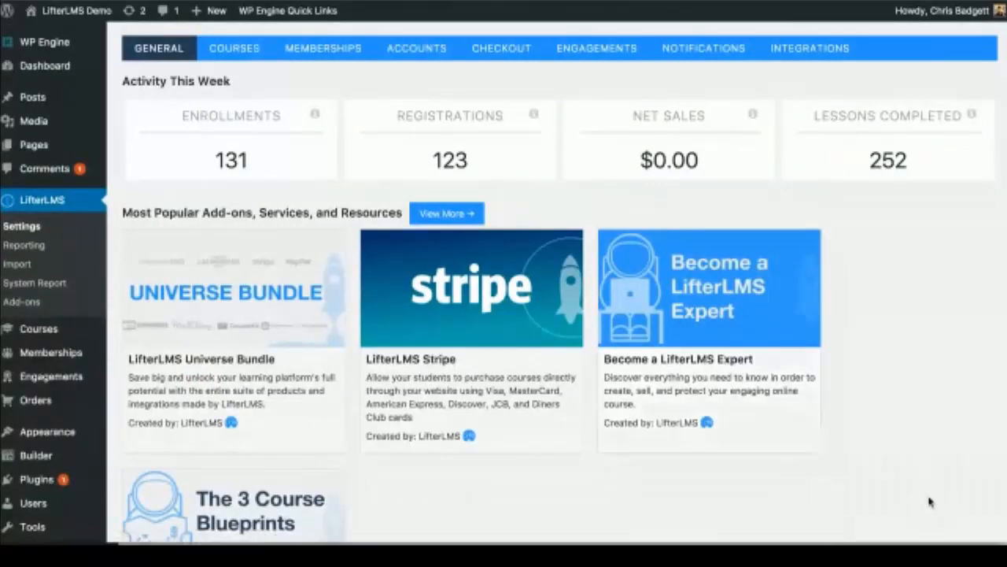
Step: Scroll through the LifterLMS General settings' weekly stats (131 enrollments, 252 lessons completed) and add-on cards
scroll(929, 501, down, 2)
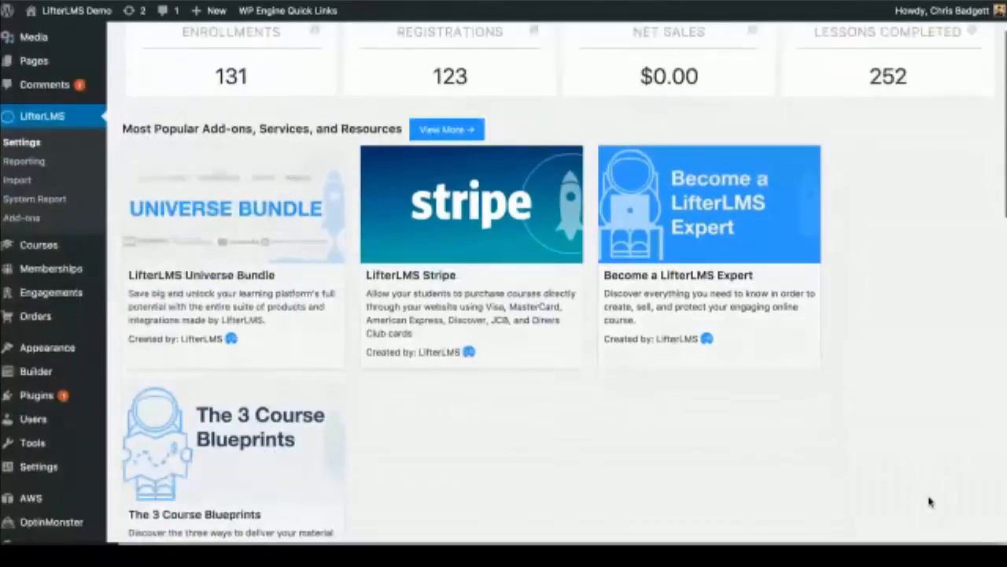
scroll(698, 446, up, 1)
scroll(699, 446, up, 2)
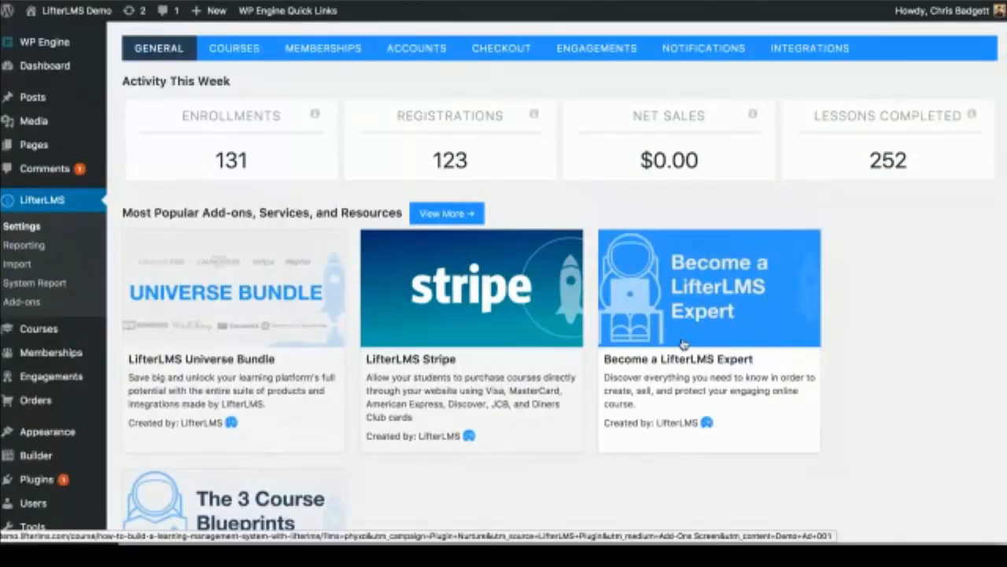
scroll(684, 344, down, 3)
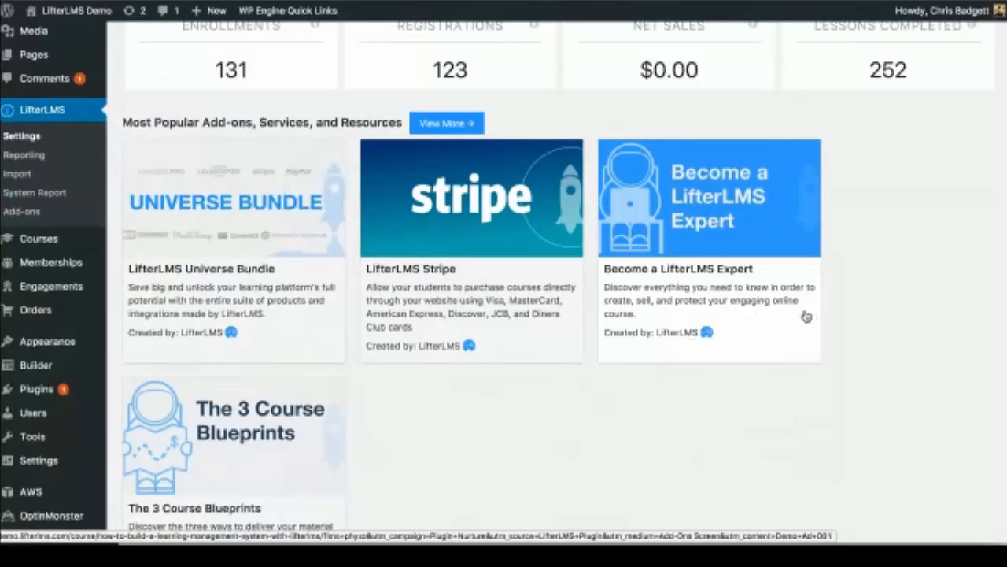
scroll(891, 226, up, 2)
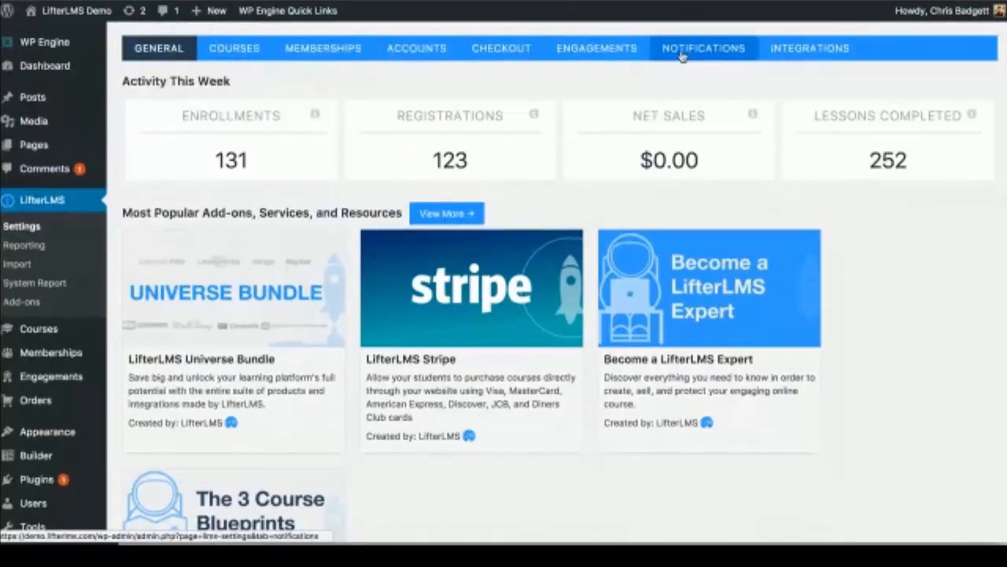
Step: Review the Checkout settings down to the Payment Gateways Stripe section
click(505, 54)
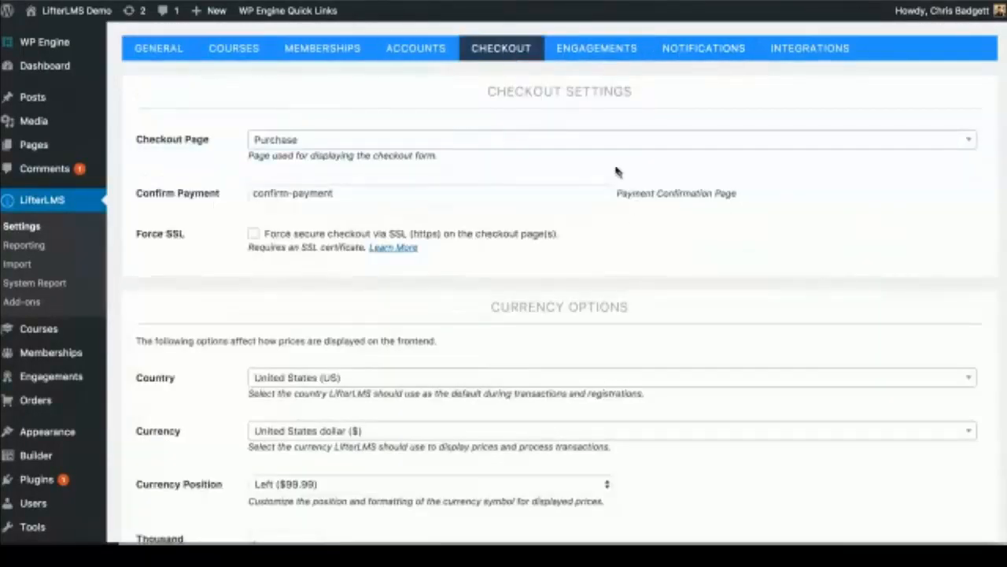
scroll(616, 172, down, 3)
scroll(615, 189, down, 5)
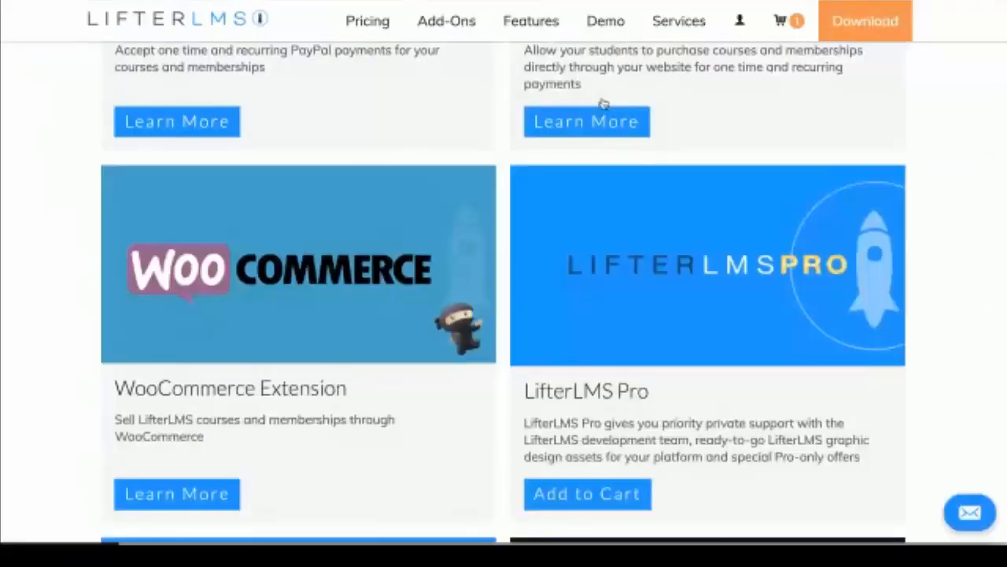
scroll(603, 103, up, 10)
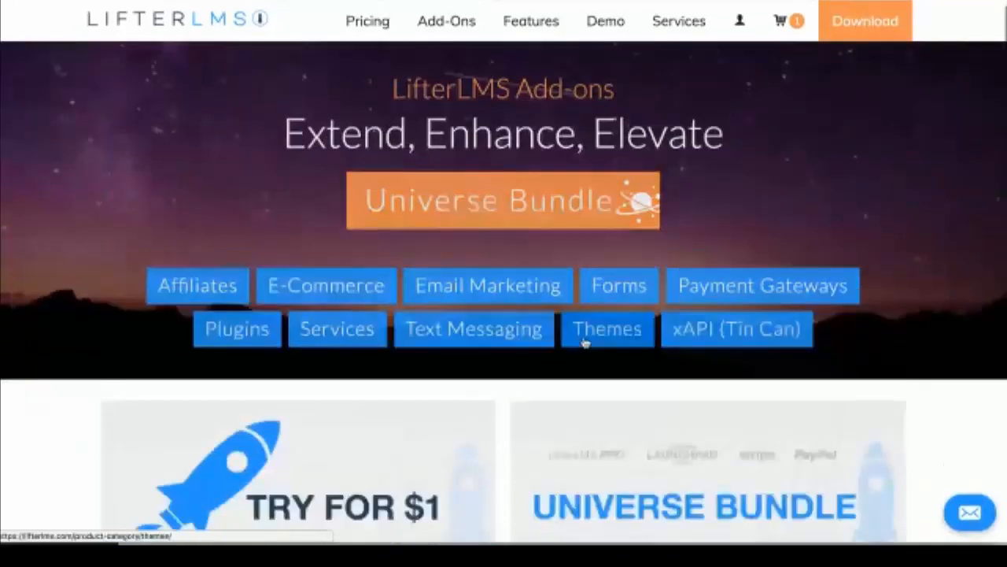
scroll(585, 341, down, 3)
scroll(585, 340, up, 3)
Step: On the lifterlms.com pricing page, preview and dismiss the Free Download form, then go to Add-Ons
click(365, 22)
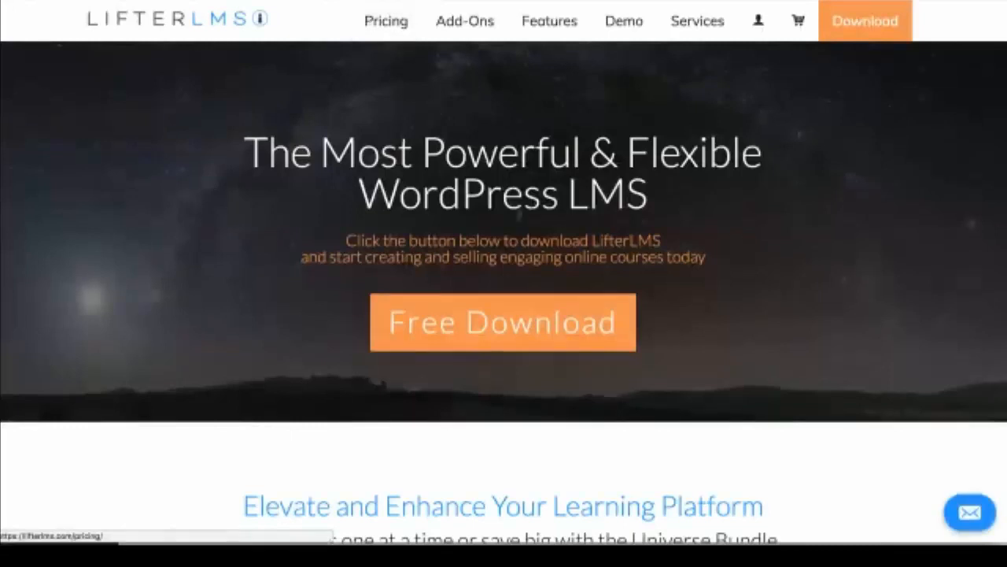
click(510, 313)
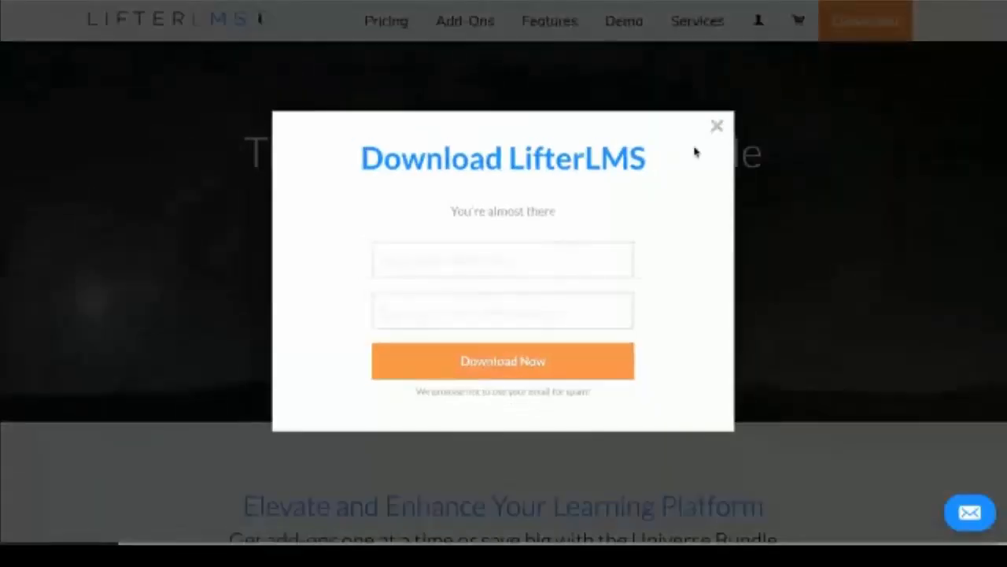
click(717, 131)
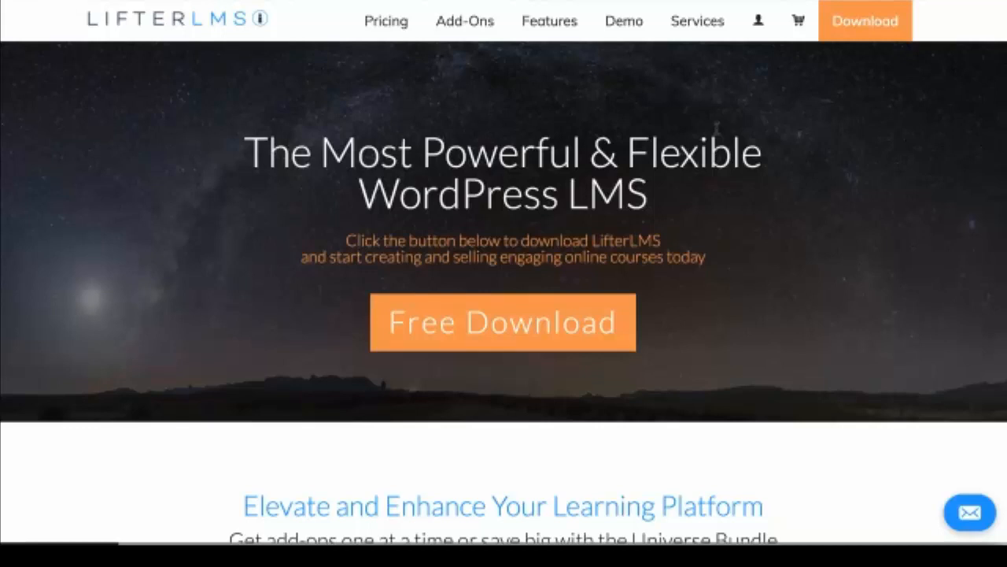
click(472, 21)
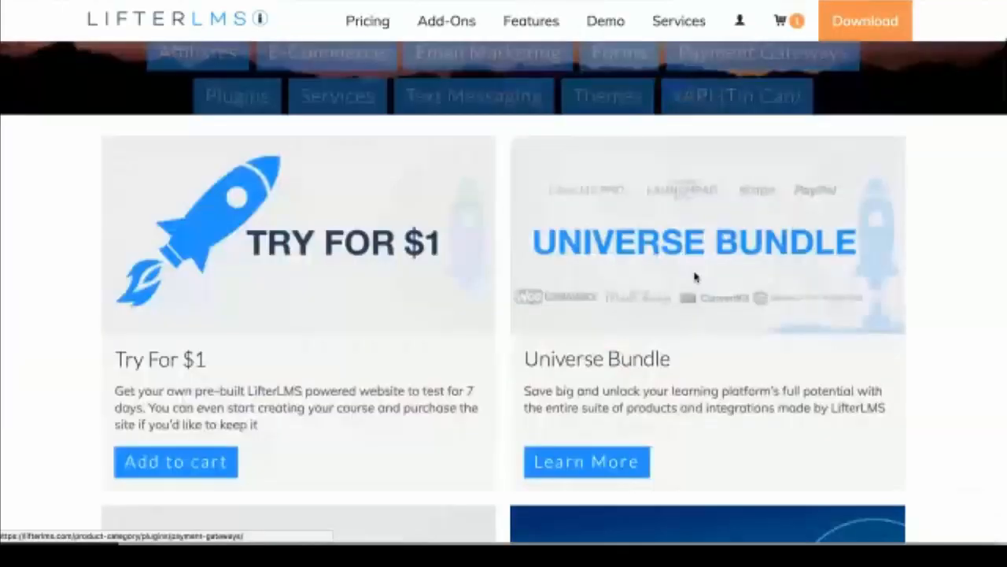
Step: Browse the Add-Ons catalogue through the PayPal, Stripe, WooCommerce, Pro, LaunchPad and Twilio Integration cards
scroll(695, 276, down, 3)
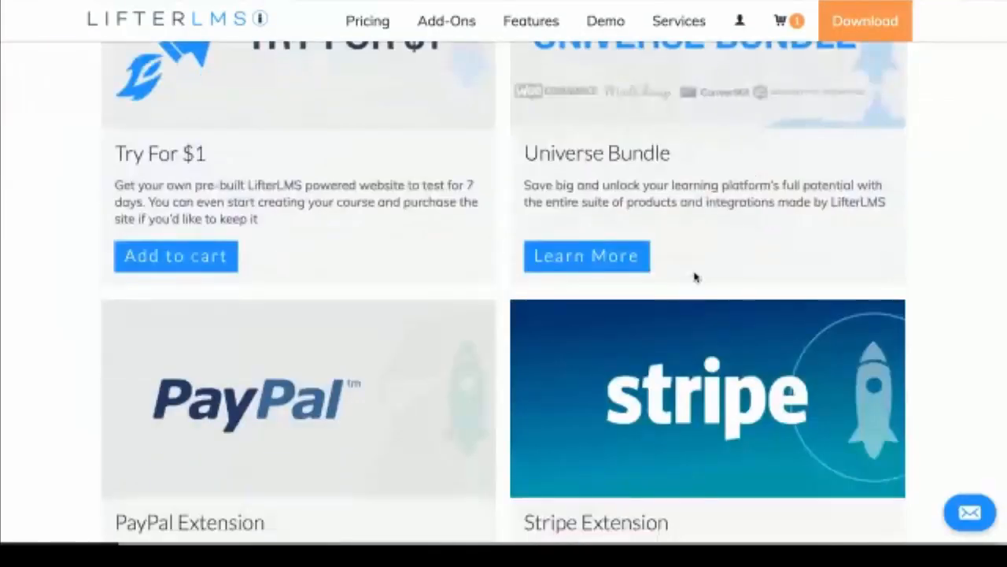
scroll(695, 276, down, 2)
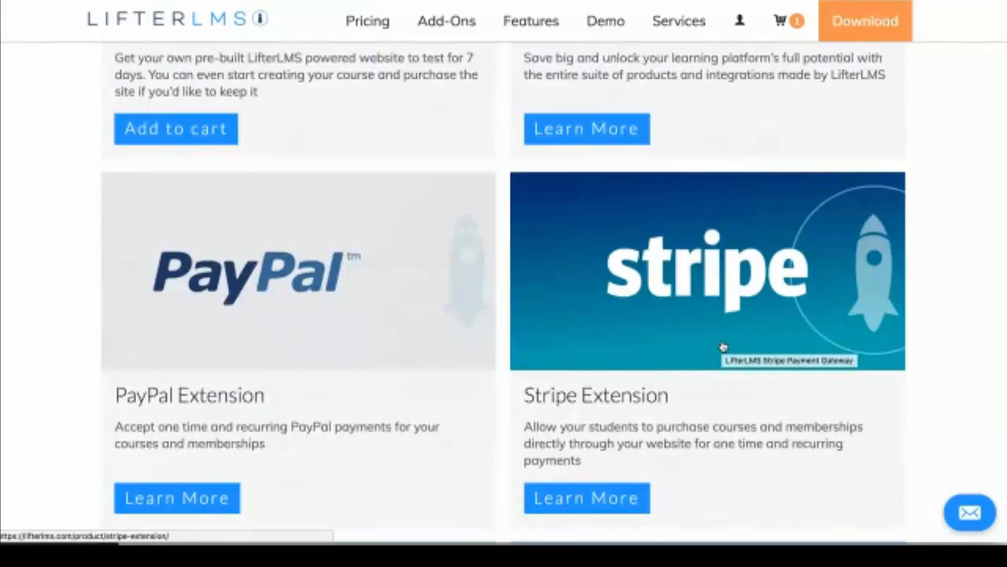
scroll(723, 346, down, 1)
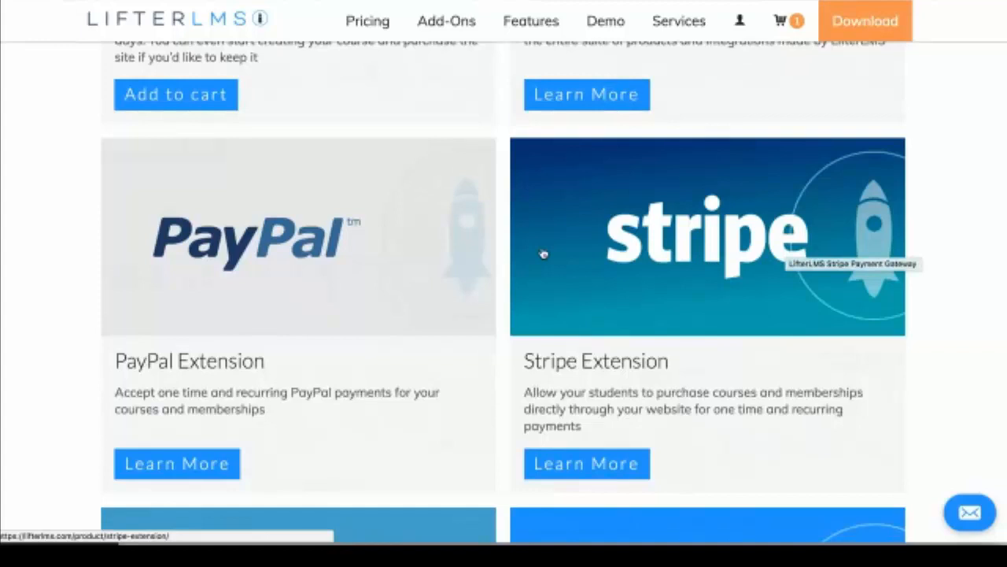
scroll(543, 254, down, 1)
scroll(543, 254, up, 1)
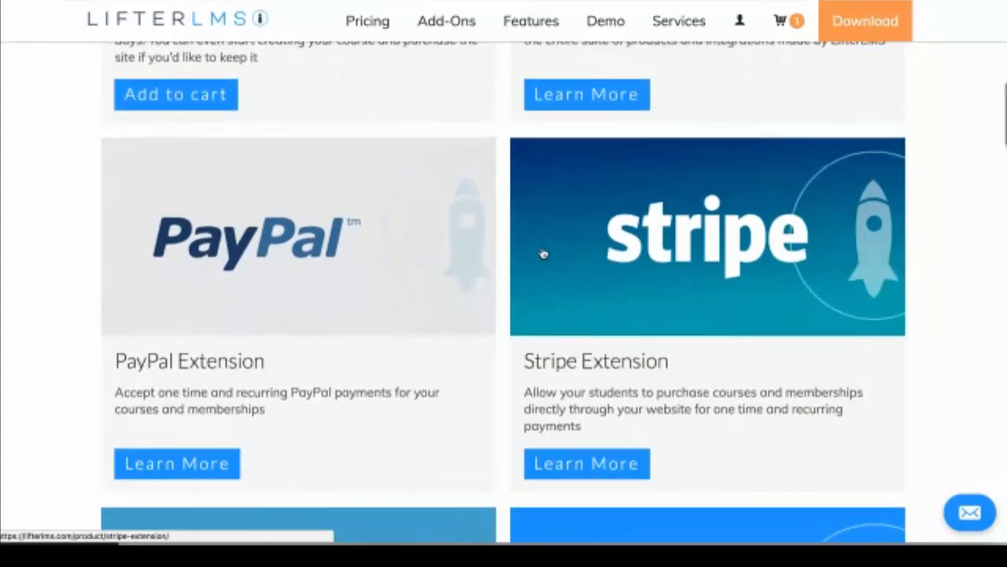
scroll(543, 253, down, 1)
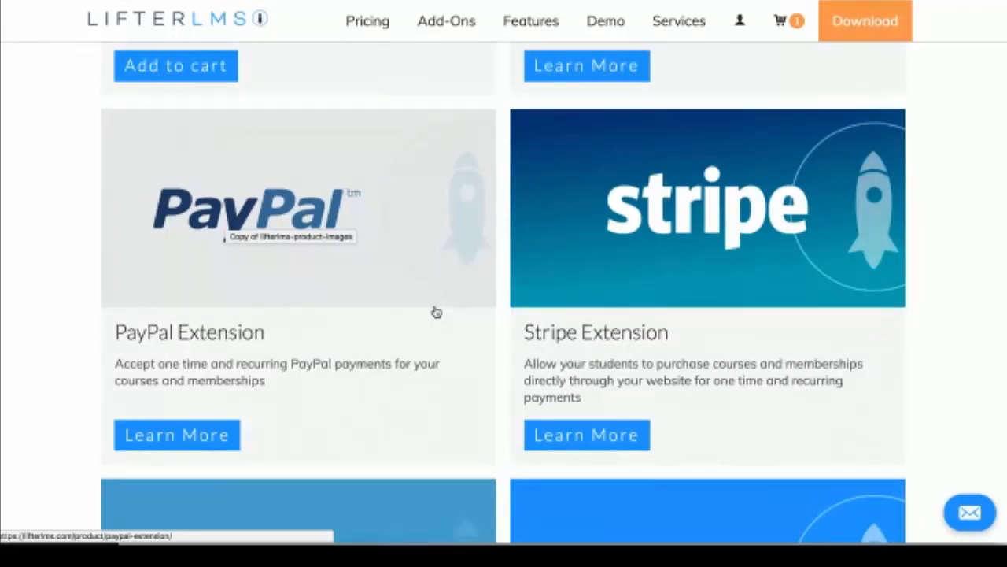
scroll(437, 313, down, 1)
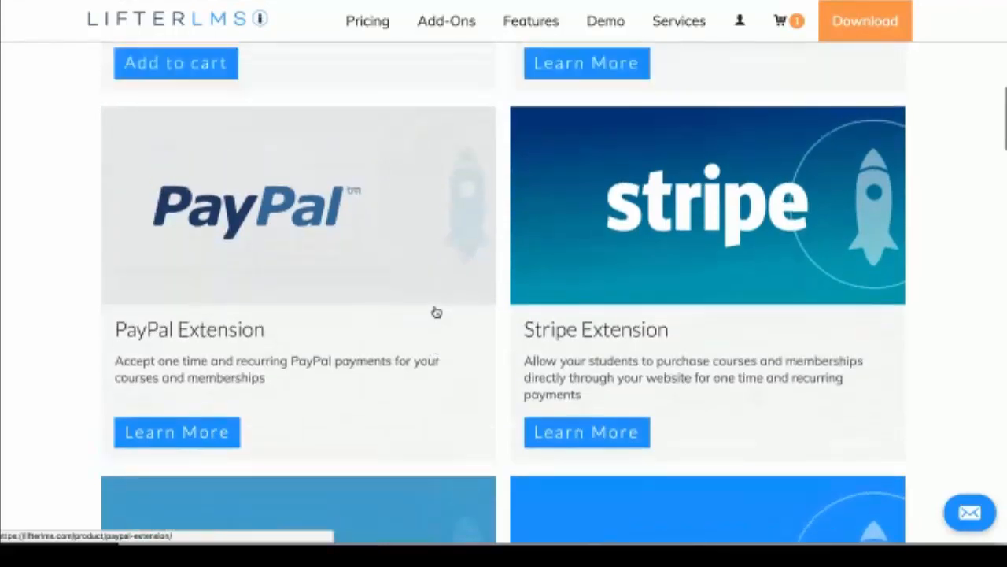
scroll(437, 313, up, 1)
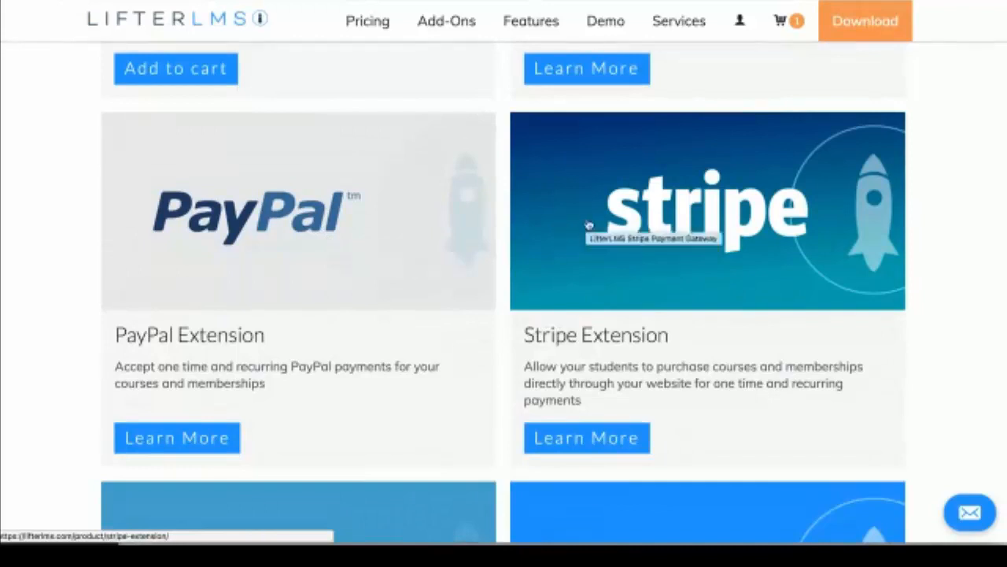
scroll(650, 252, down, 2)
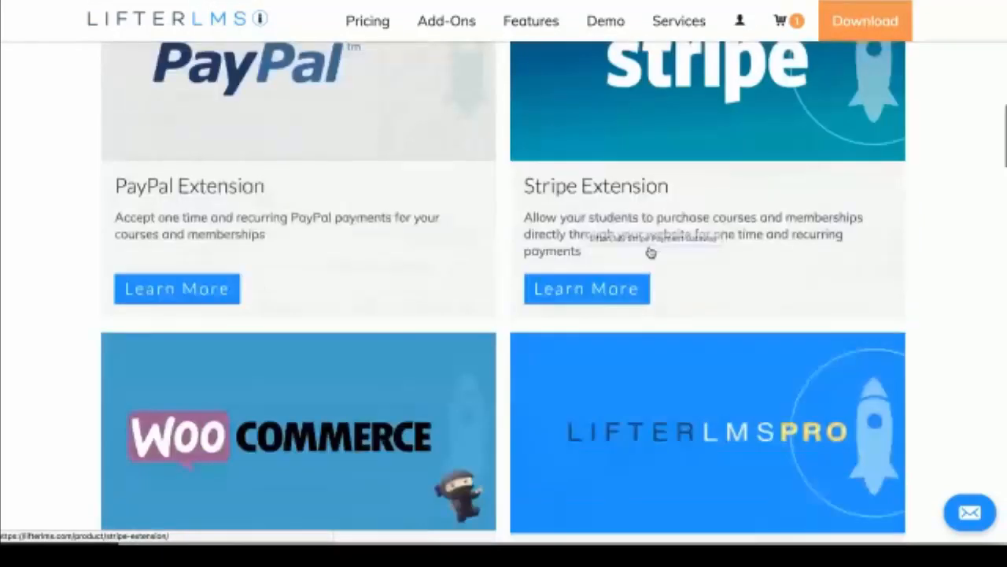
scroll(237, 260, down, 2)
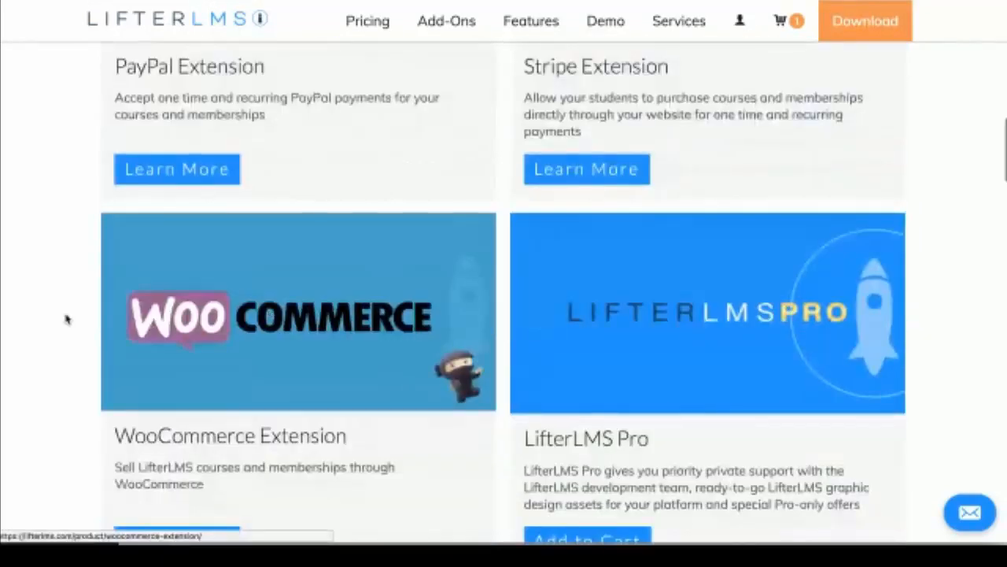
scroll(67, 319, down, 1)
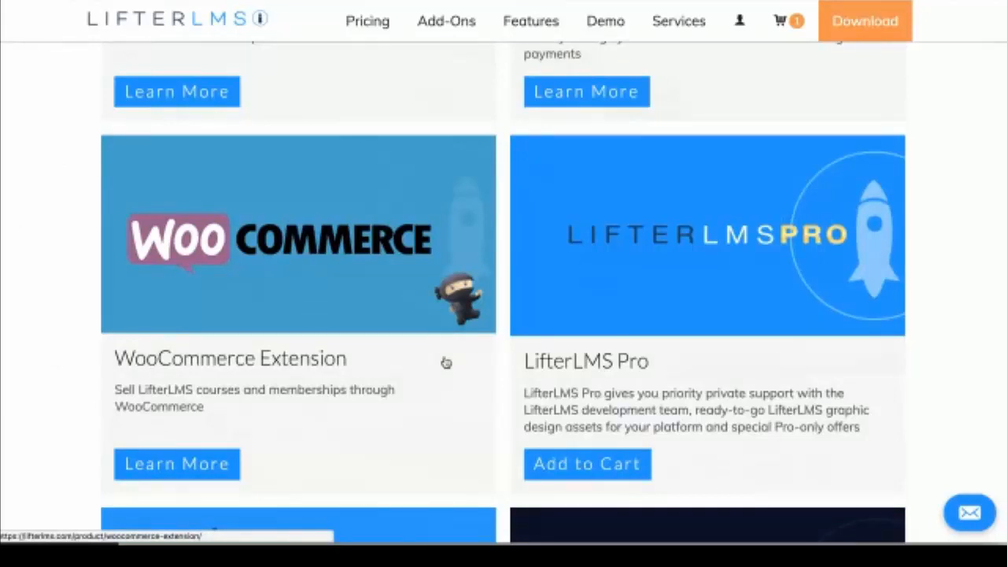
scroll(446, 362, up, 3)
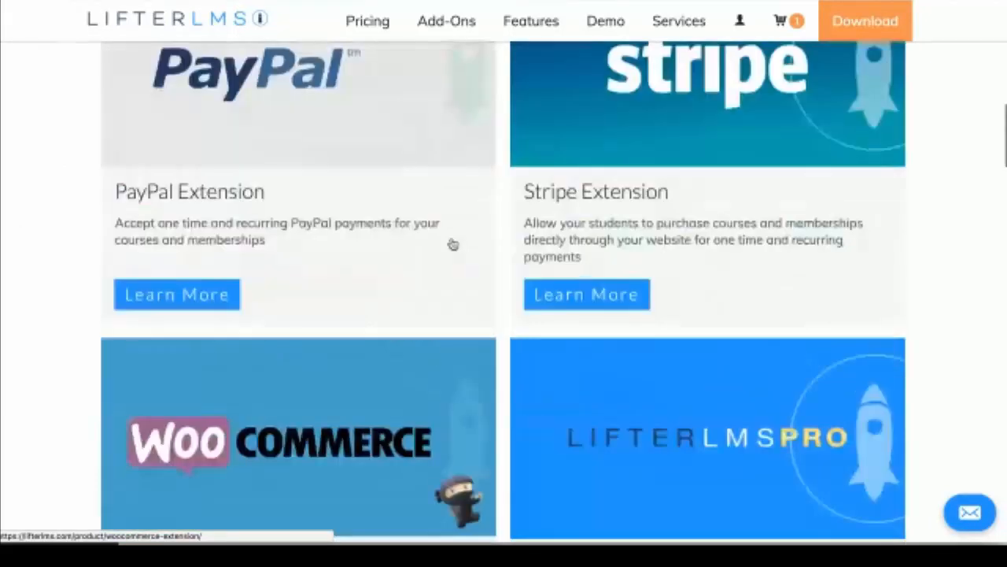
scroll(453, 245, up, 2)
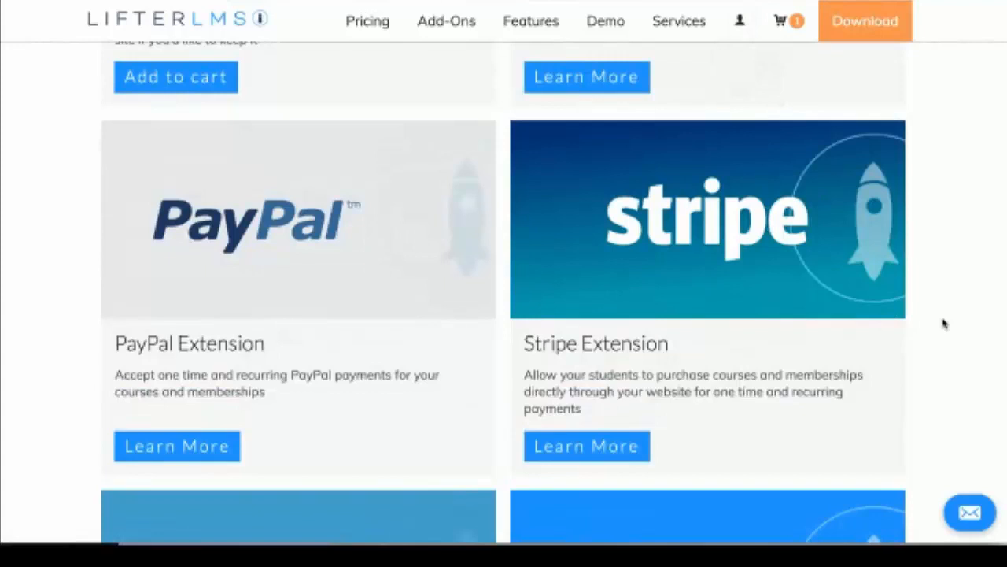
scroll(944, 323, down, 1)
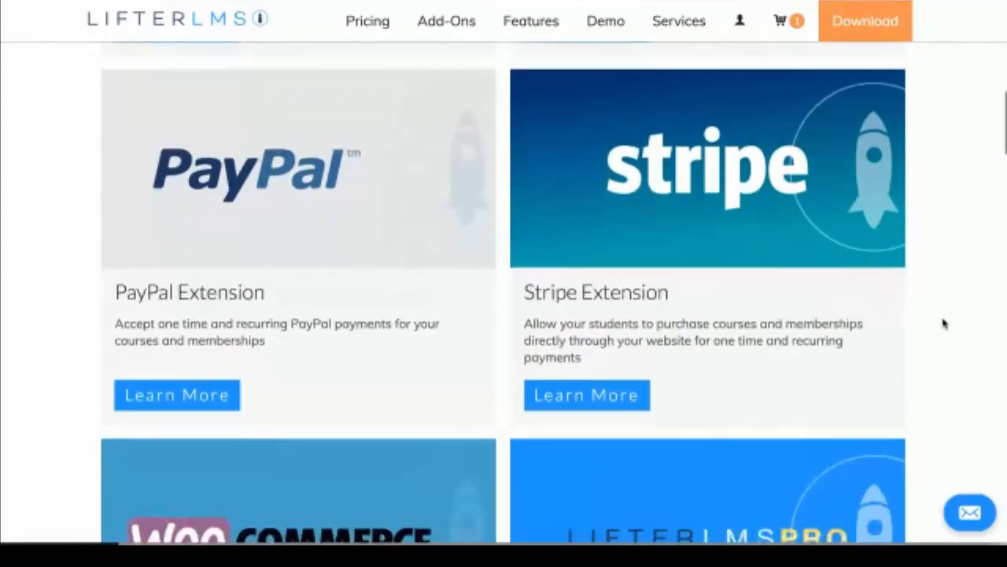
scroll(944, 323, up, 2)
scroll(944, 323, down, 6)
scroll(944, 323, down, 3)
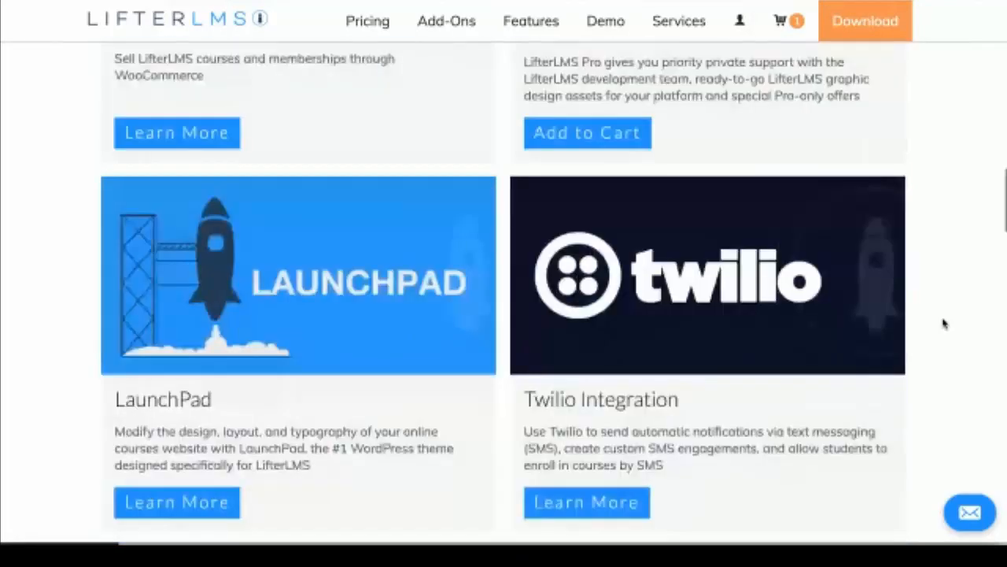
scroll(944, 322, up, 8)
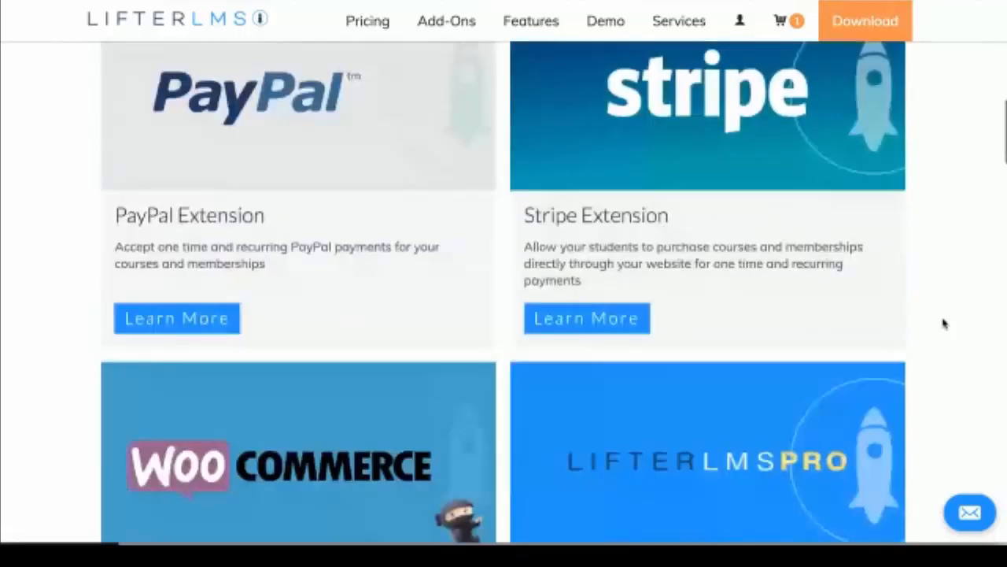
scroll(945, 324, up, 1)
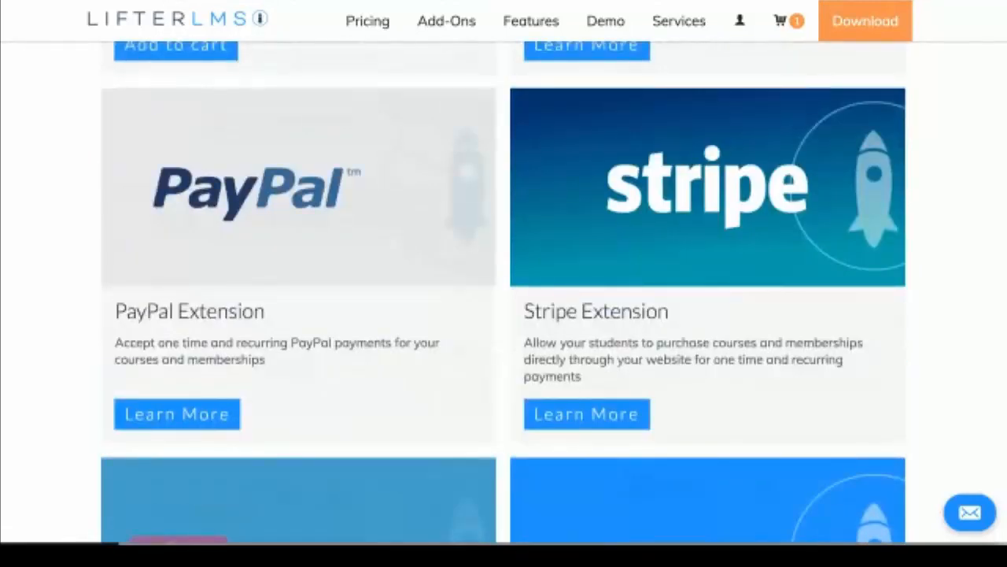
scroll(504, 283, up, 7)
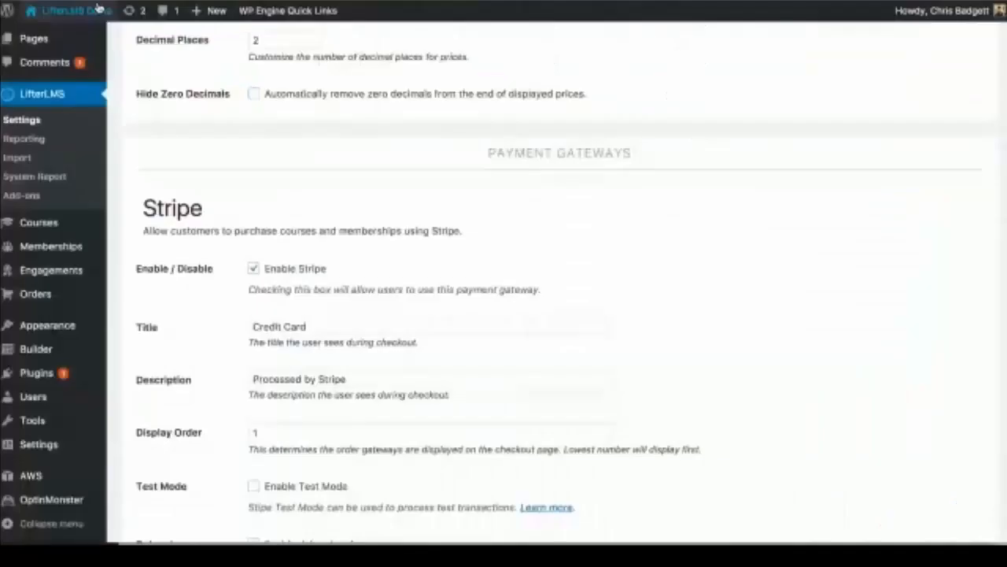
Step: Visit the live site's Courses page, view the Build a Learning Management System course, then return to Dashboard
click(68, 33)
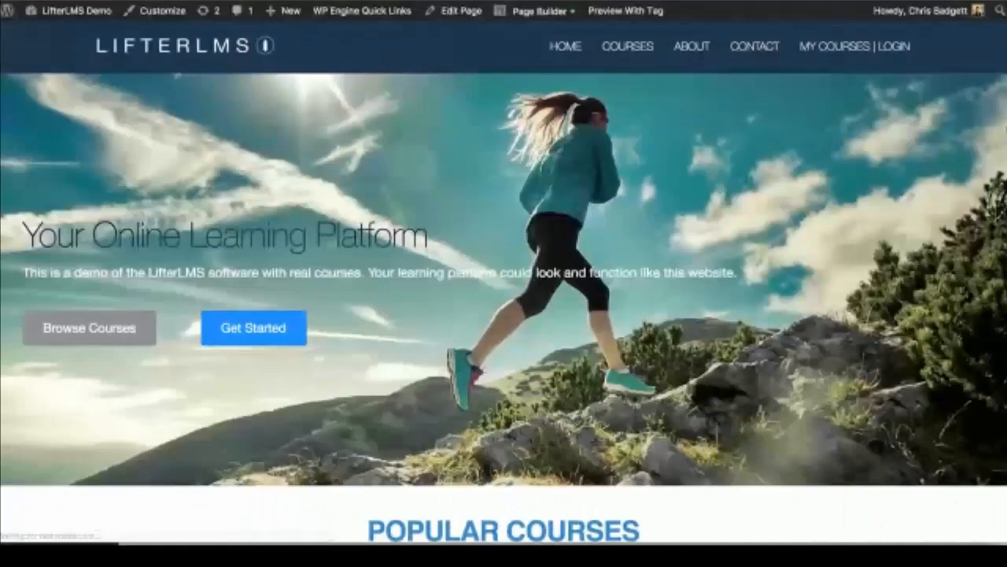
click(641, 56)
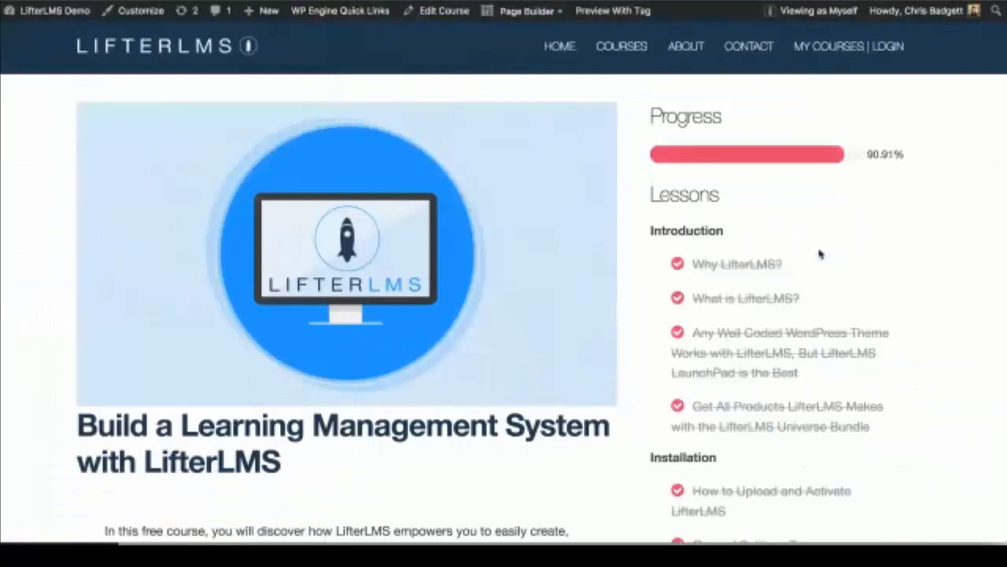
scroll(820, 254, down, 10)
scroll(819, 253, up, 10)
mouse_move(68, 14)
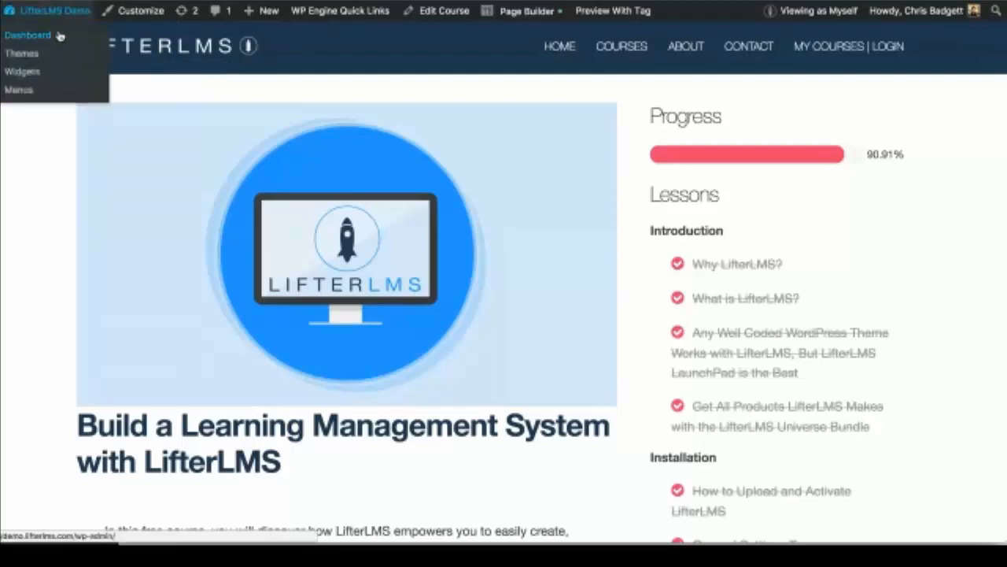
click(60, 36)
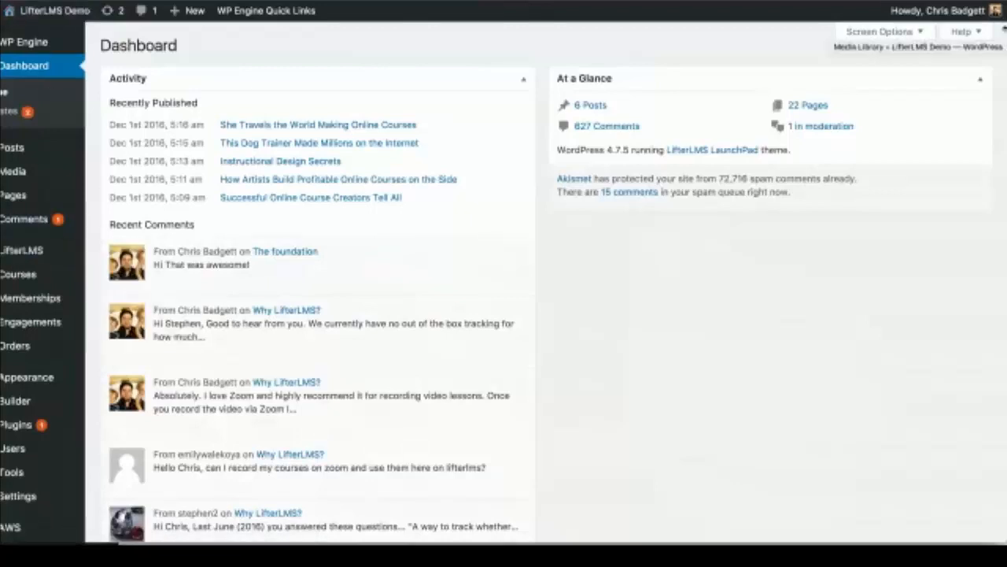
Step: Resize the browser window and list all courses via Courses > Courses in the admin sidebar
drag(1006, 30, 934, 30)
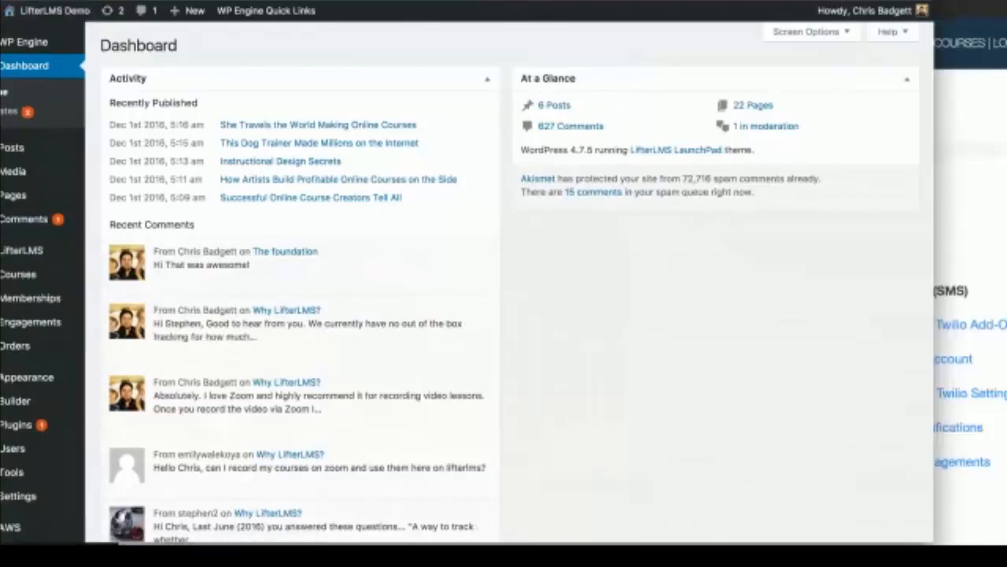
drag(865, 2, 920, 1)
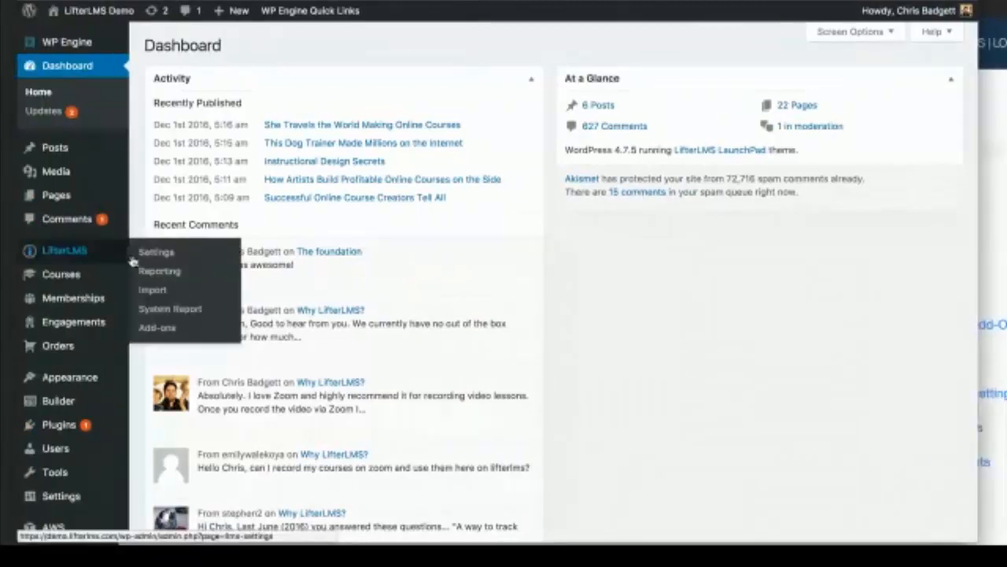
click(156, 252)
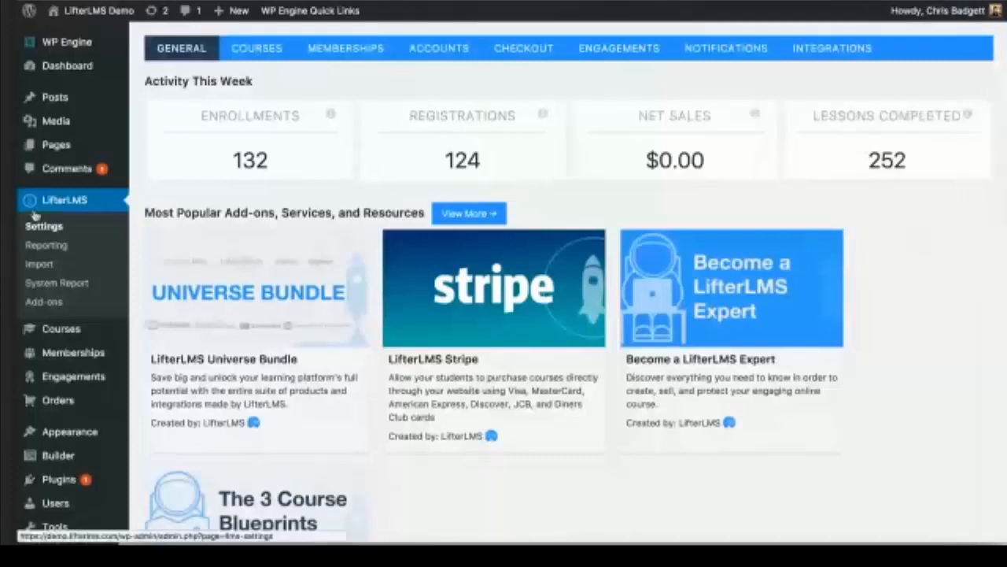
click(61, 331)
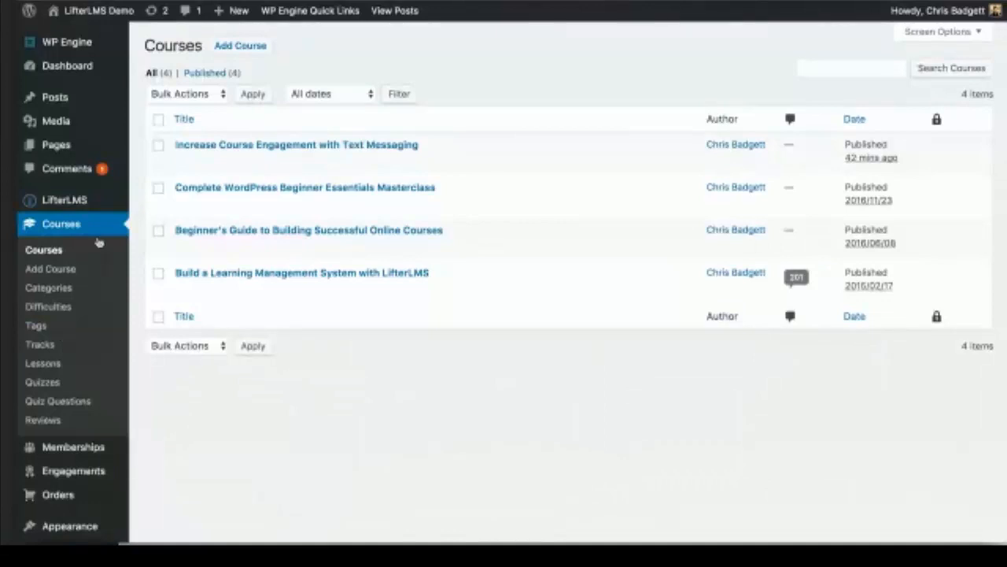
mouse_move(199, 242)
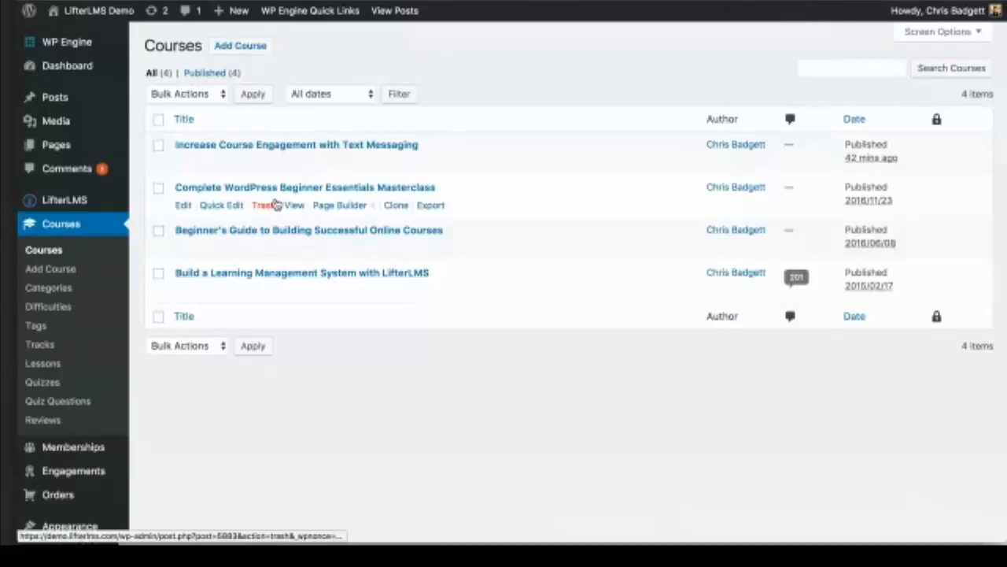
Step: In the Text Messaging course's Restrictions, enable a prerequisite of Complete WordPress Beginner Essentials Masterclass
click(258, 146)
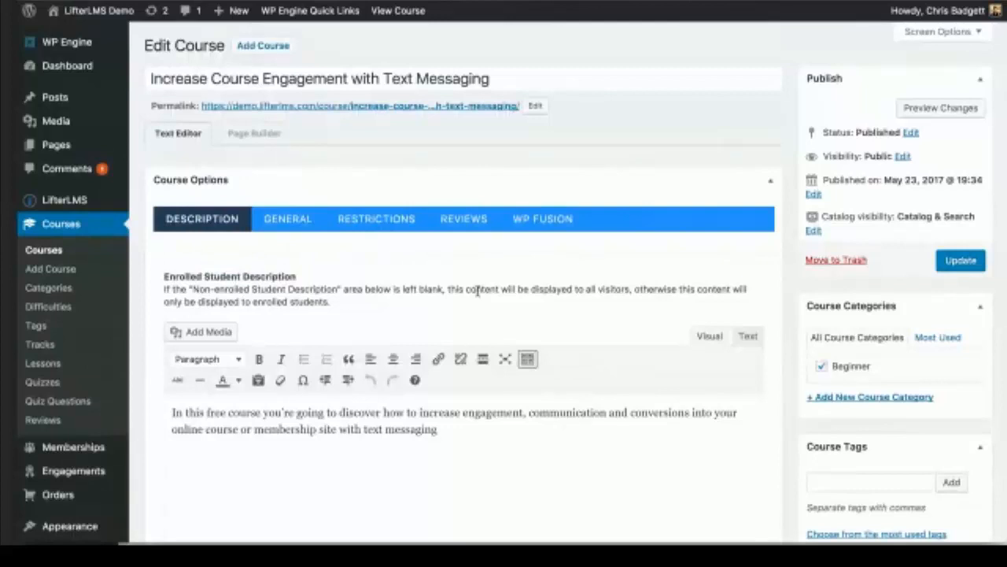
scroll(588, 416, down, 3)
click(373, 110)
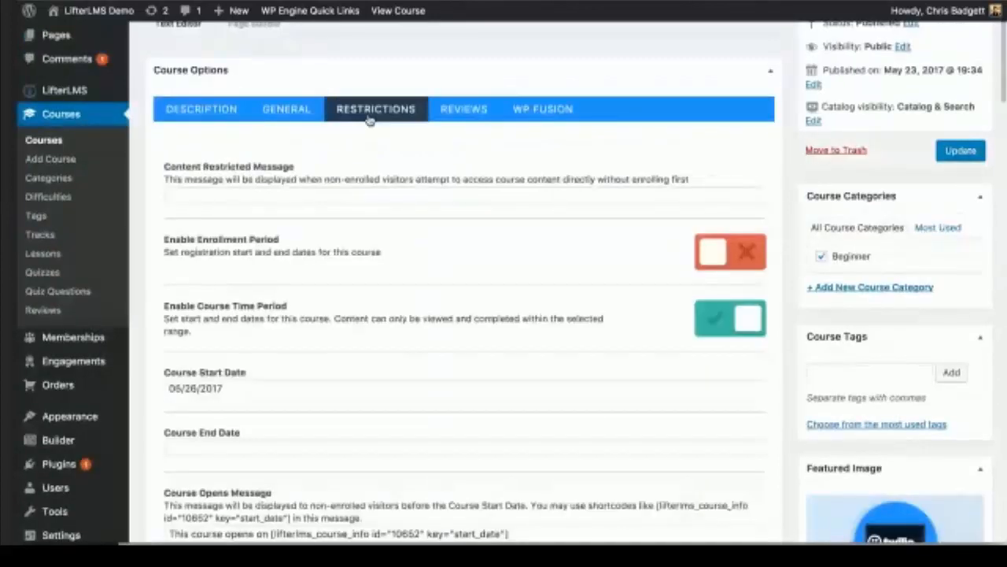
click(288, 112)
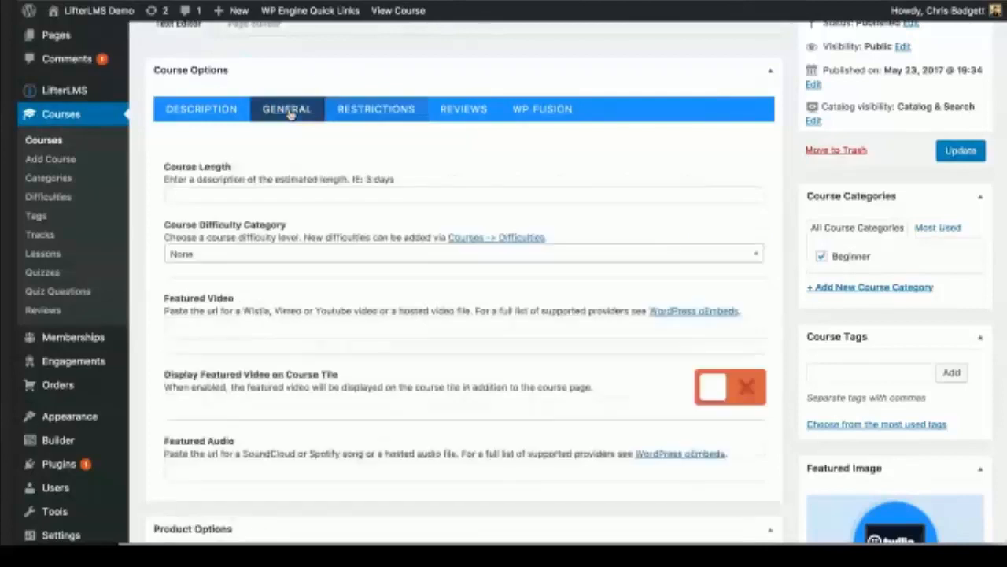
click(368, 108)
scroll(455, 346, down, 1)
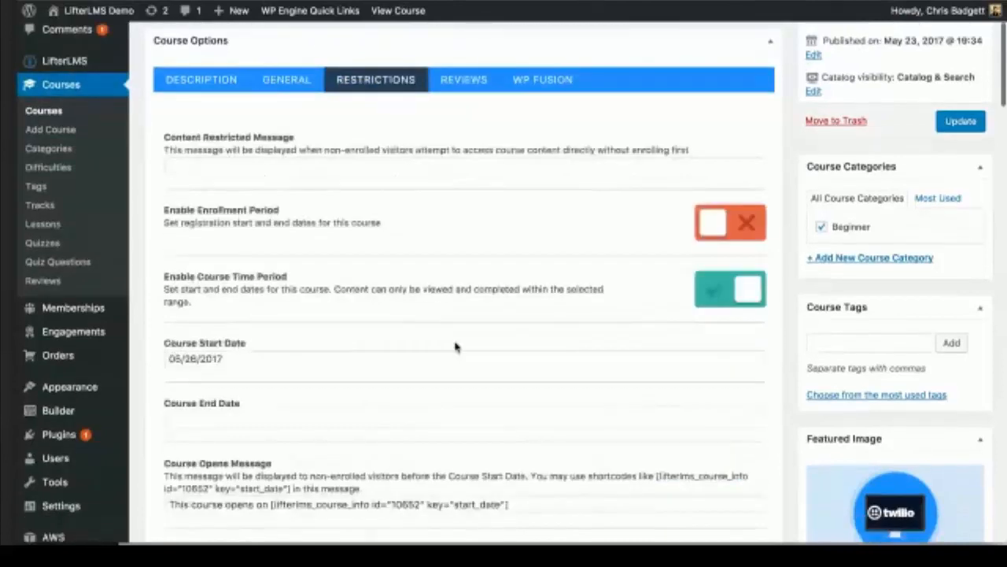
scroll(455, 346, down, 5)
click(731, 250)
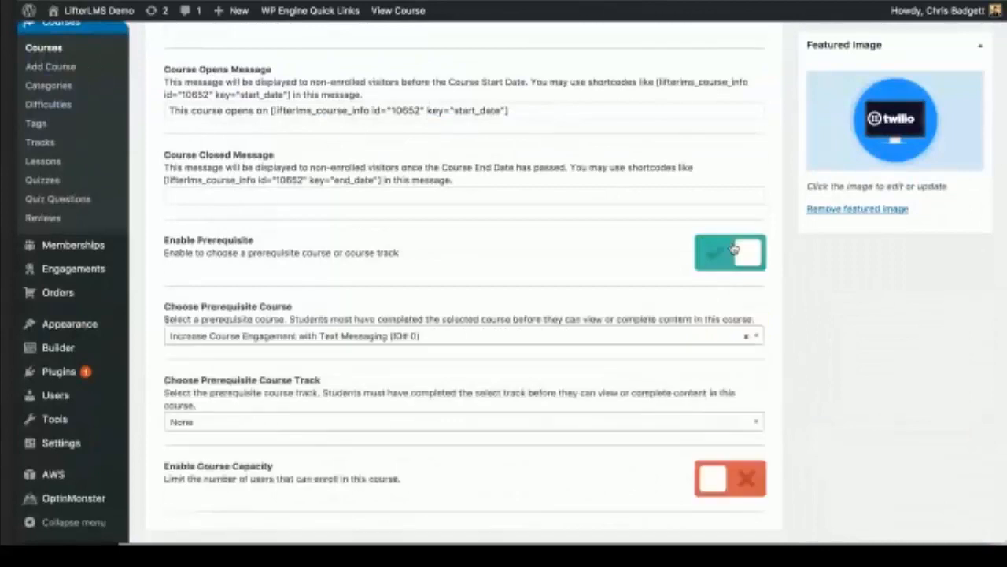
click(275, 336)
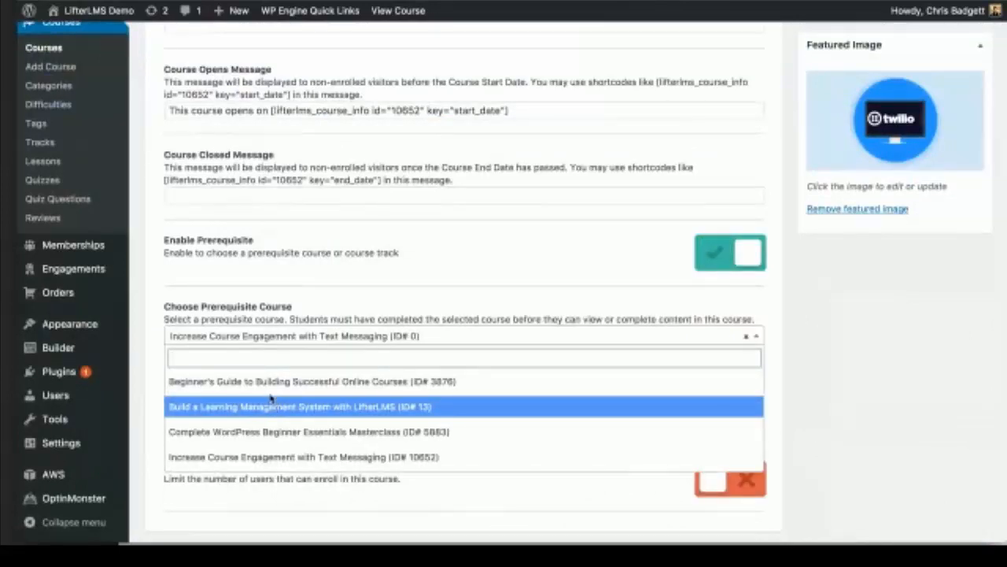
click(265, 431)
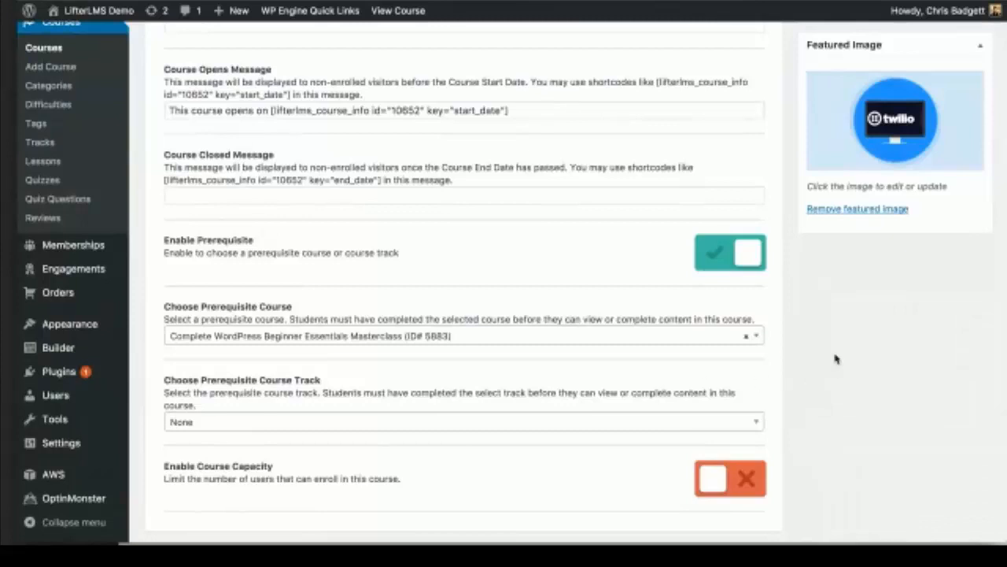
Step: Update the course and recheck its restriction and description settings
scroll(858, 283, up, 10)
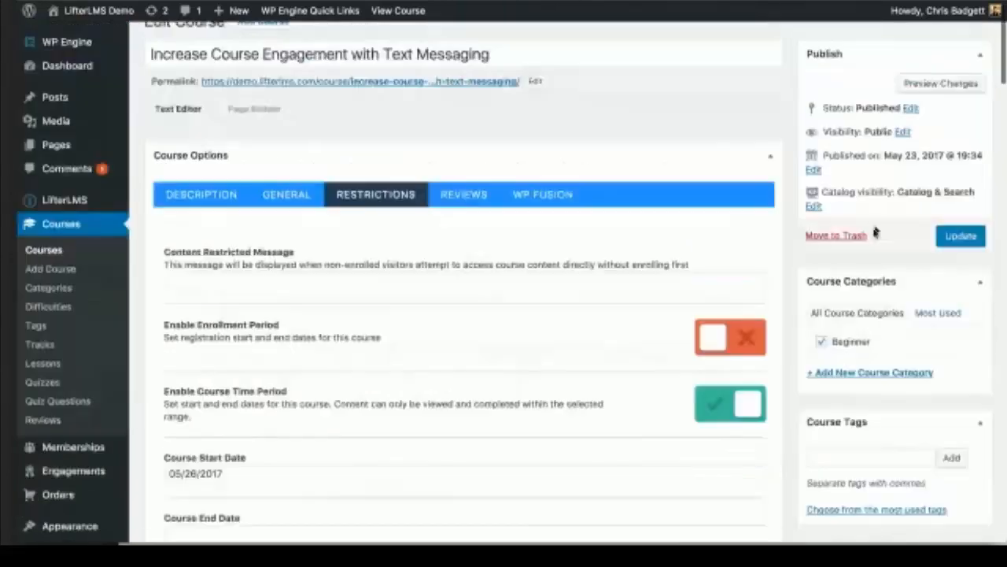
click(960, 235)
scroll(718, 355, down, 3)
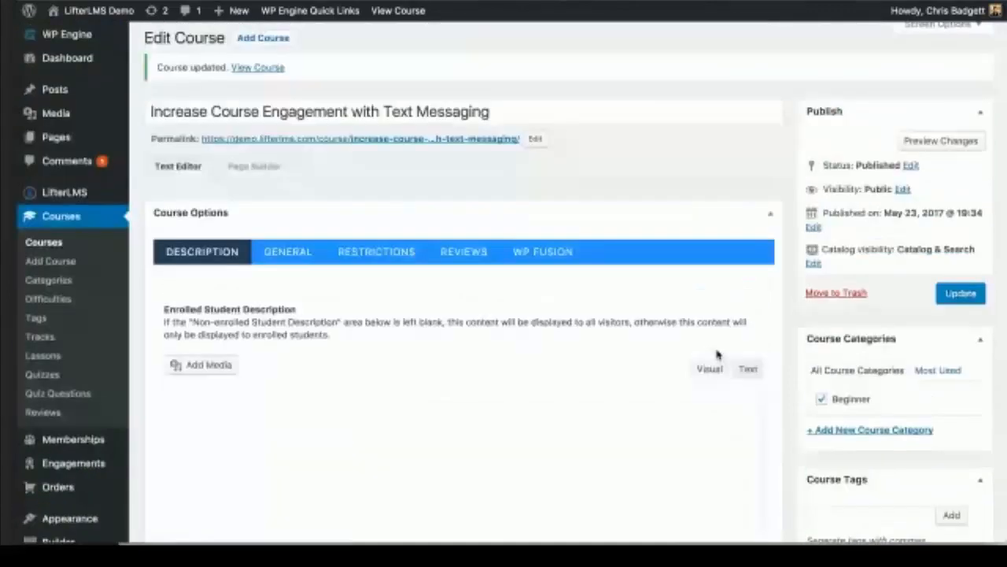
scroll(718, 355, down, 15)
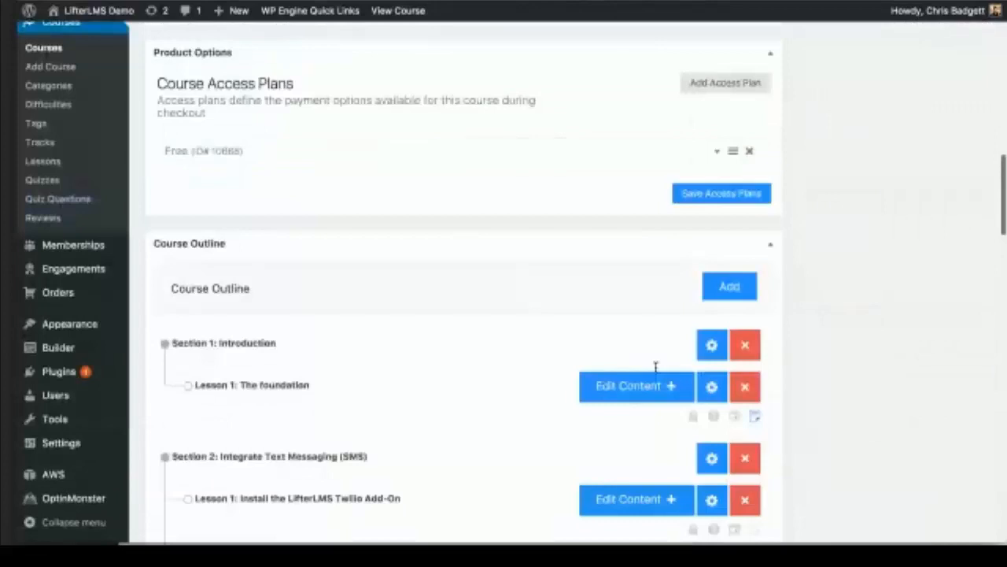
scroll(656, 367, up, 8)
scroll(656, 371, up, 10)
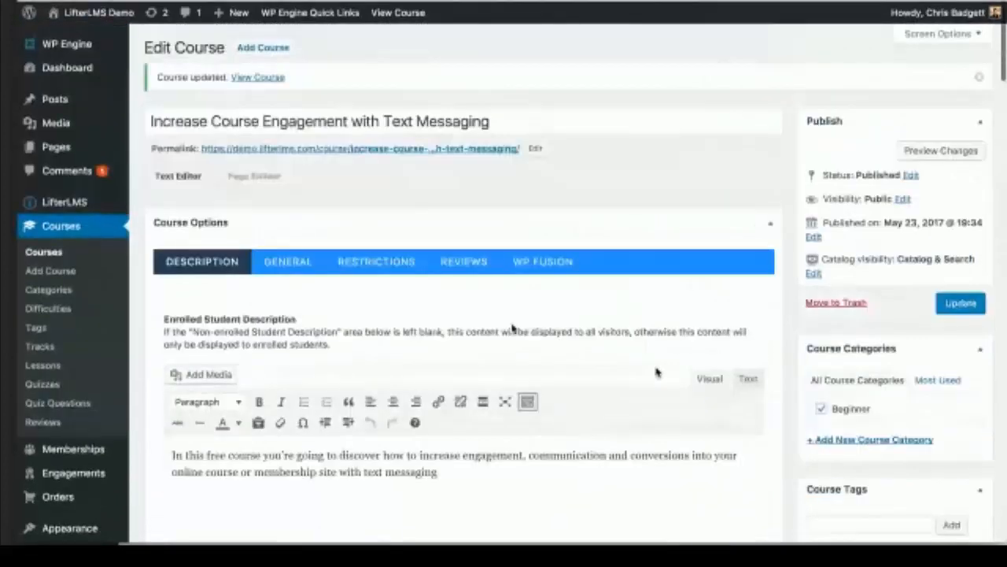
click(375, 258)
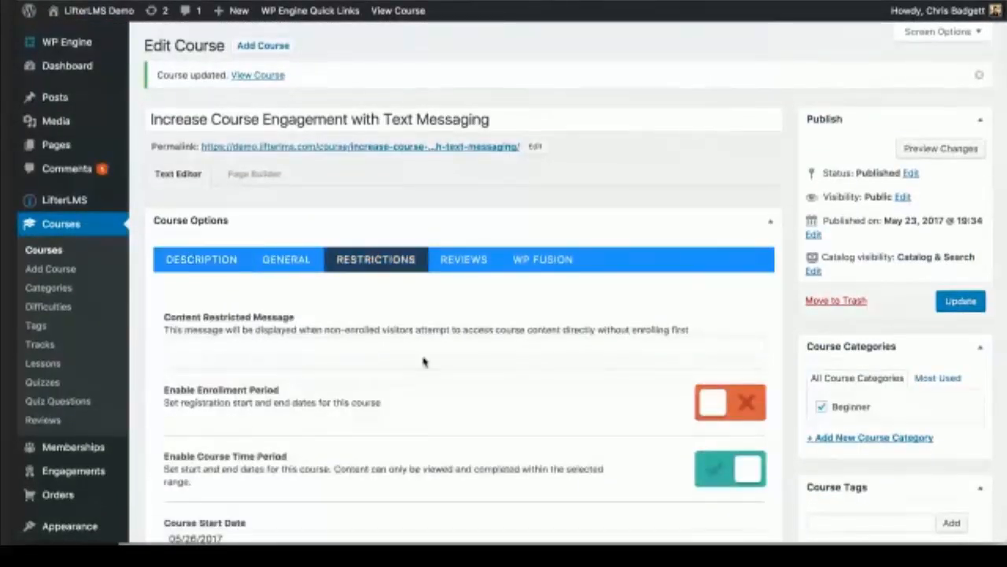
scroll(423, 361, down, 6)
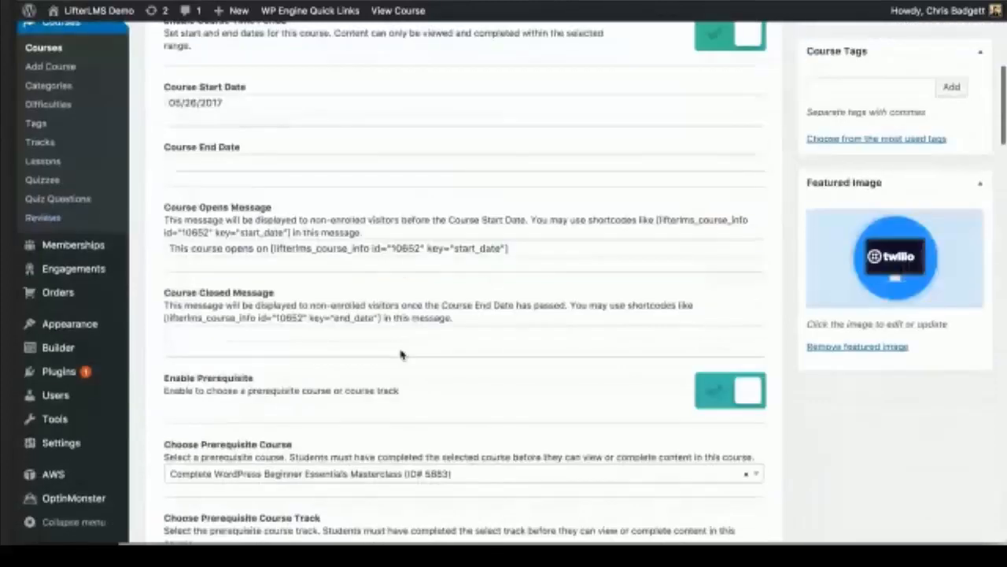
scroll(401, 355, up, 6)
click(208, 269)
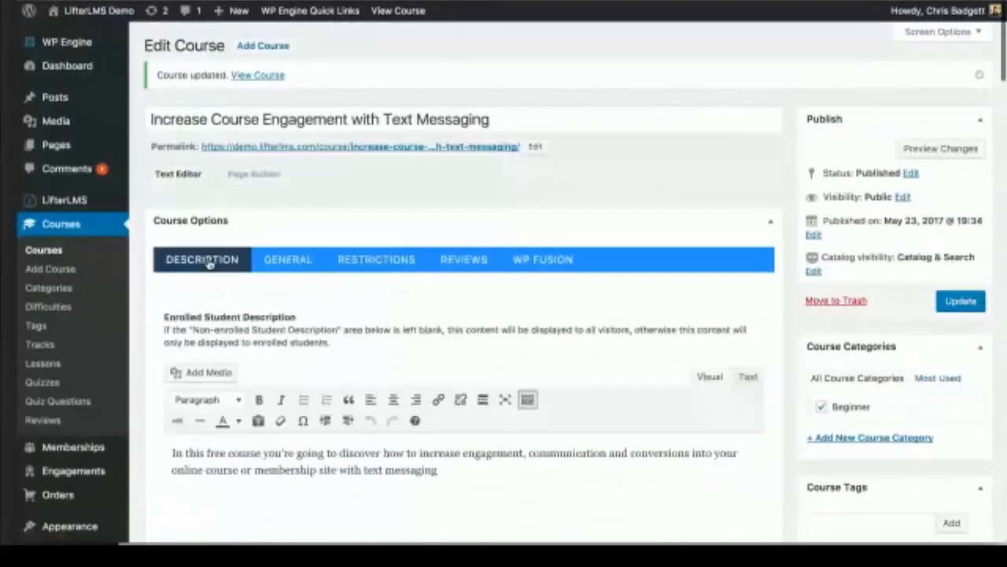
scroll(277, 333, down, 15)
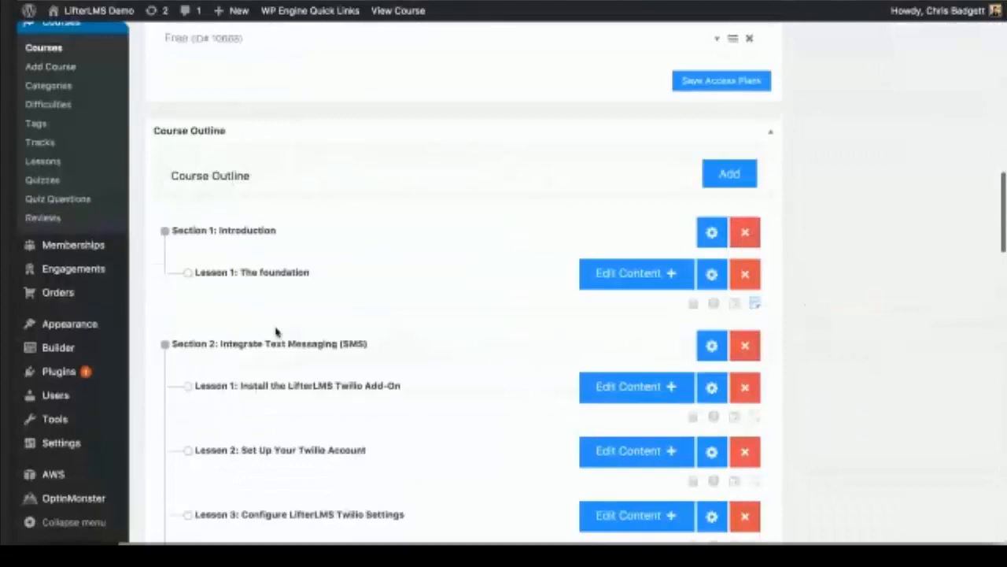
scroll(277, 331, up, 3)
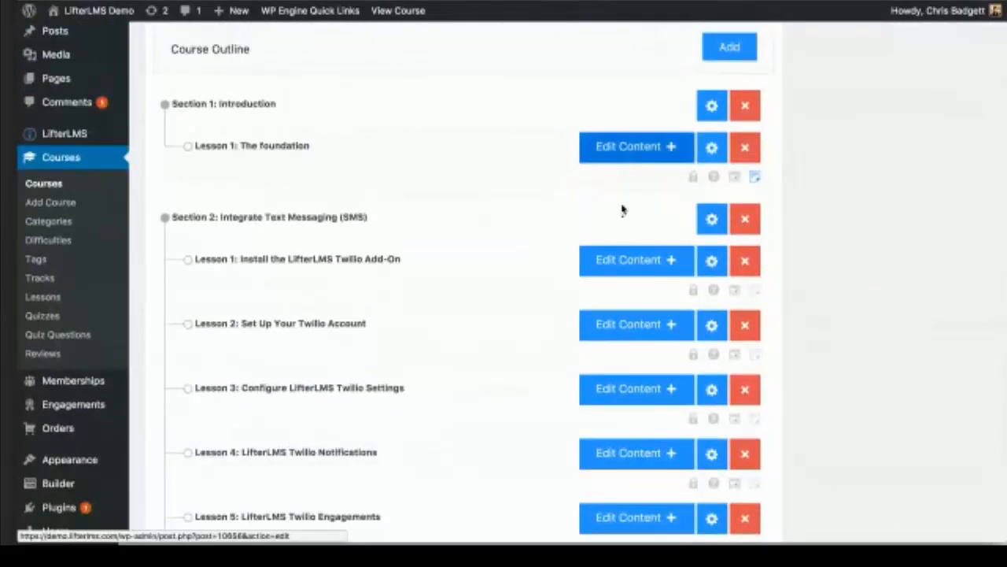
Step: Edit the Install the LifterLMS Twilio Add-On lesson and set drip to days after course start
click(634, 391)
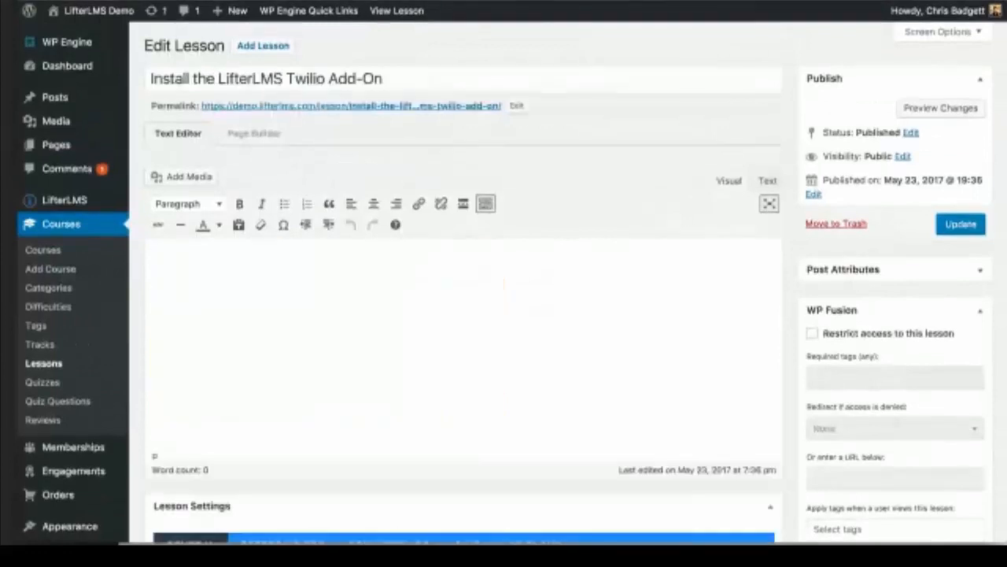
click(410, 327)
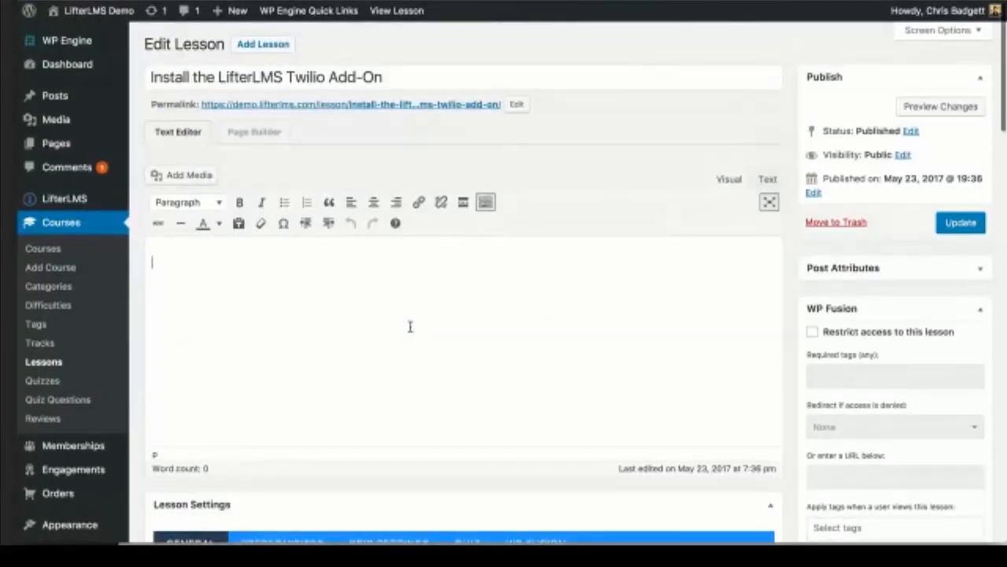
scroll(410, 326, down, 5)
click(410, 355)
scroll(408, 338, down, 3)
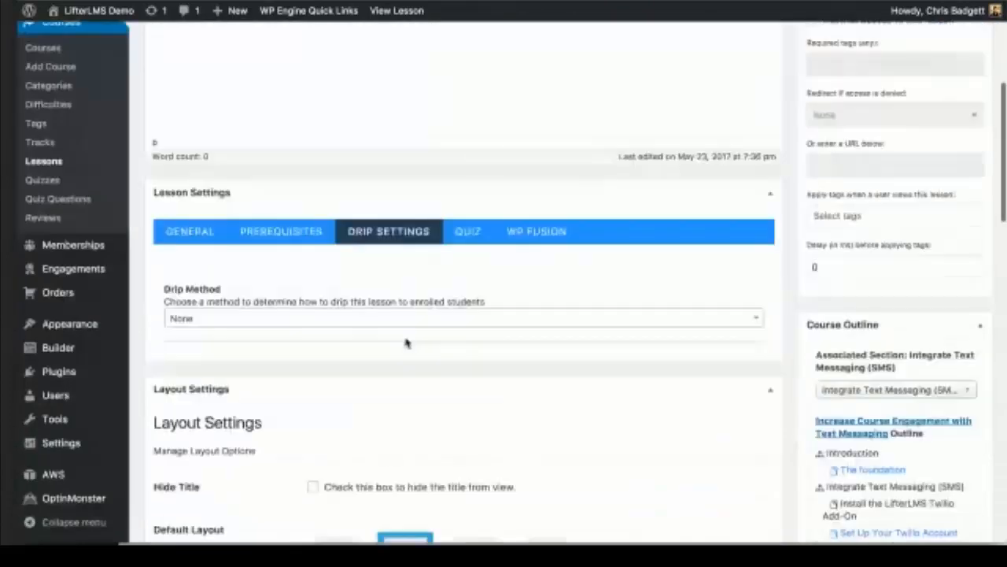
click(347, 321)
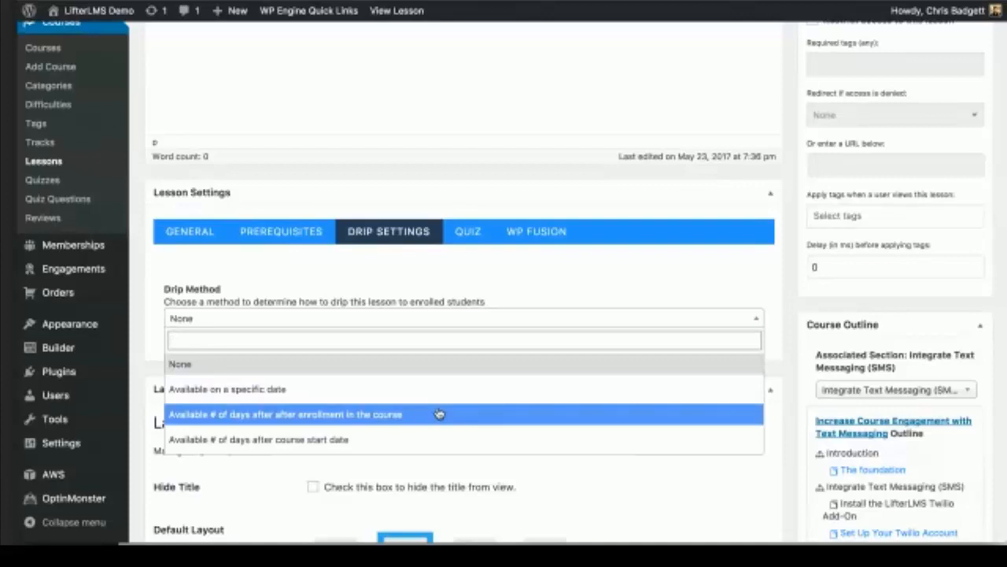
click(435, 438)
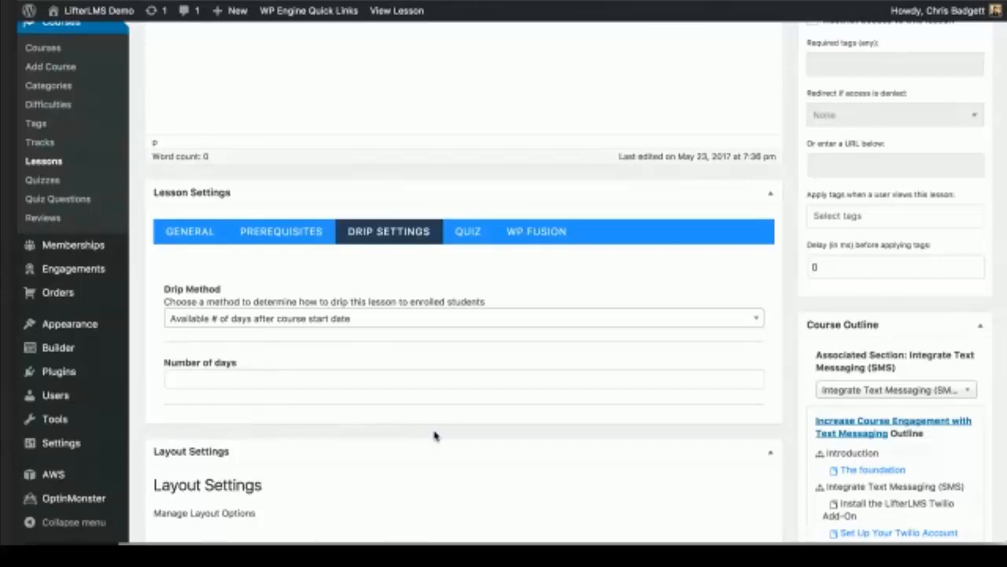
Step: Set the lesson's drip delay to 1 day
click(275, 374)
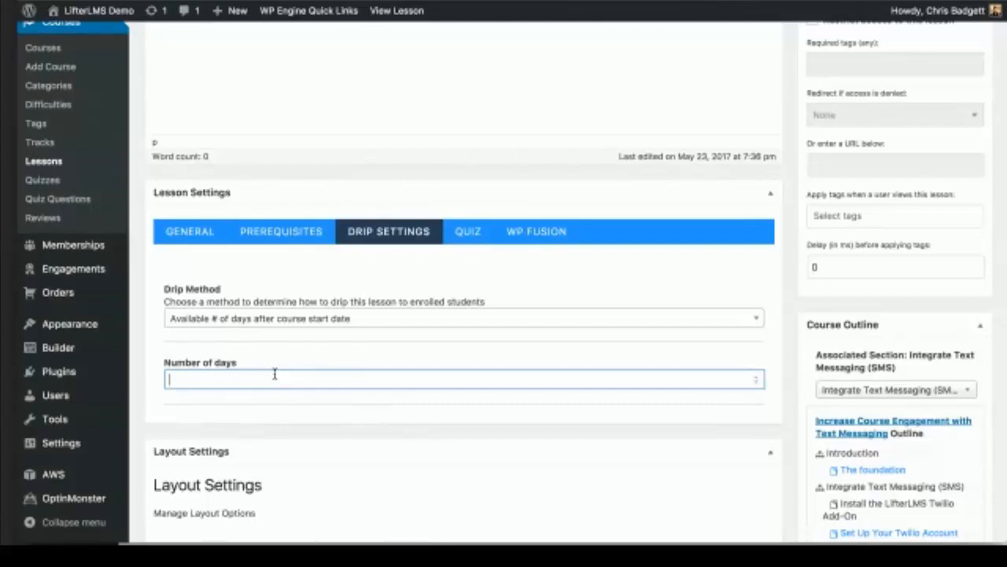
text(10)
key(BackSpace)
click(606, 261)
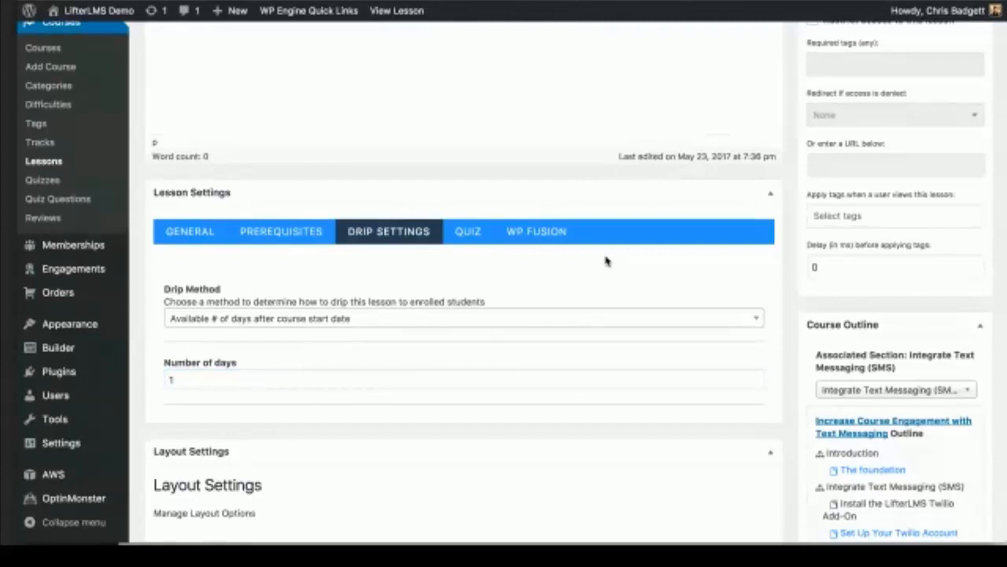
scroll(611, 241, up, 5)
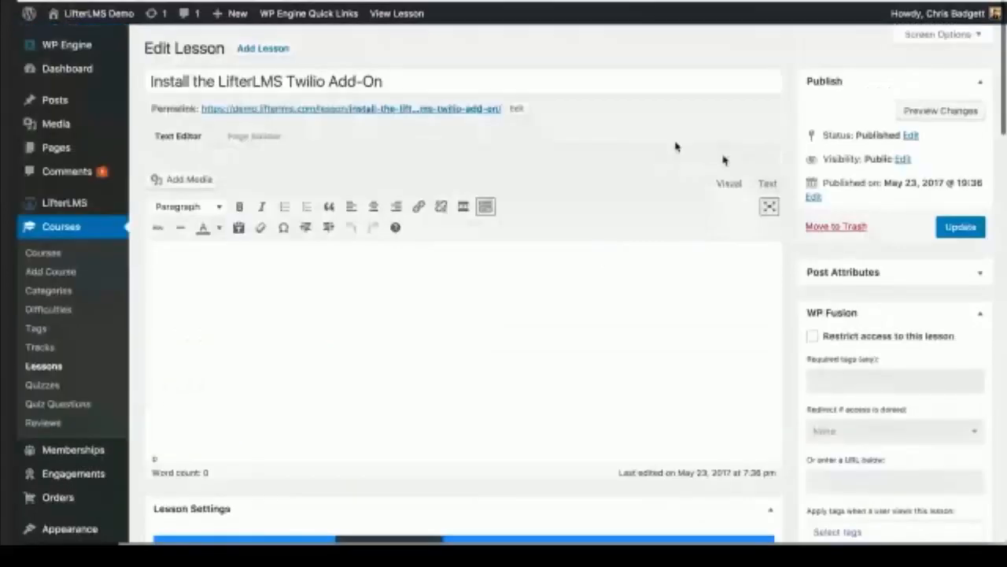
Step: Update the lesson, then choose days after course start as the drip method
click(961, 224)
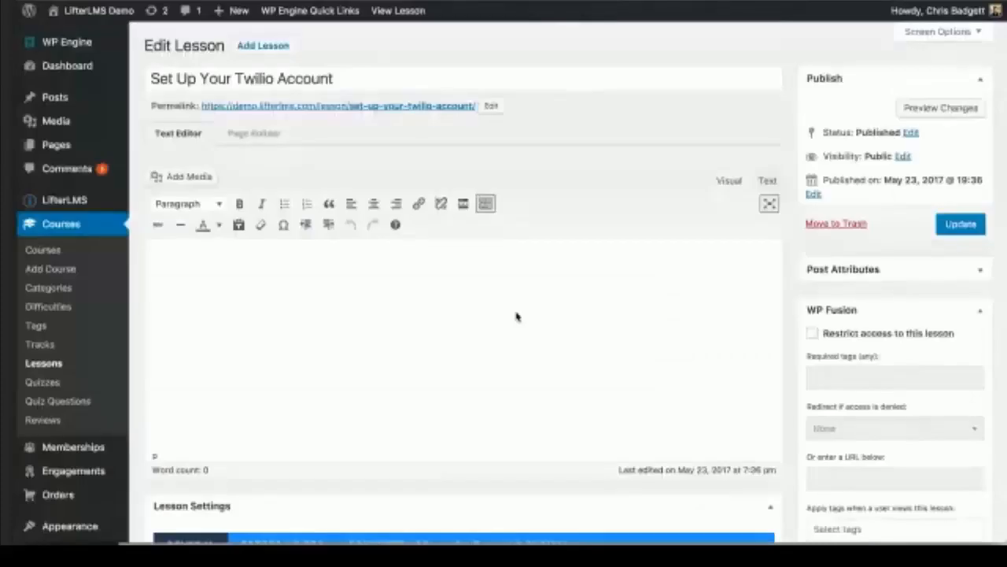
scroll(517, 317, down, 2)
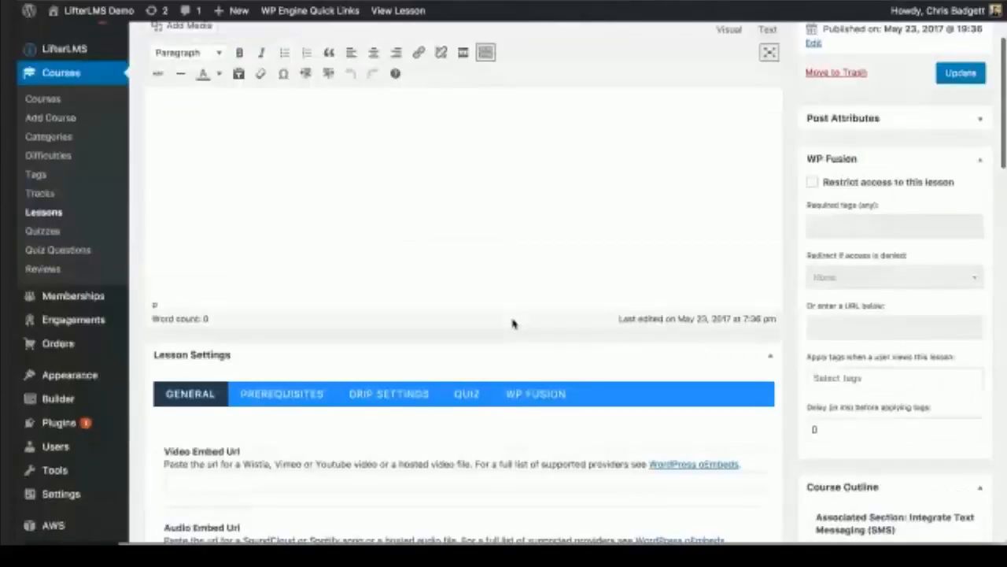
scroll(513, 324, down, 3)
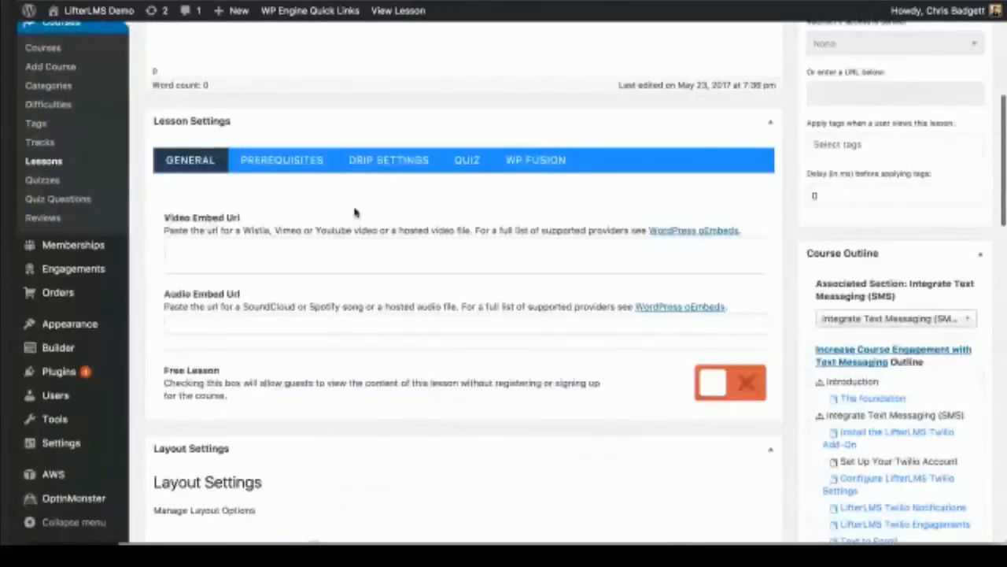
click(378, 160)
scroll(373, 277, down, 1)
click(328, 240)
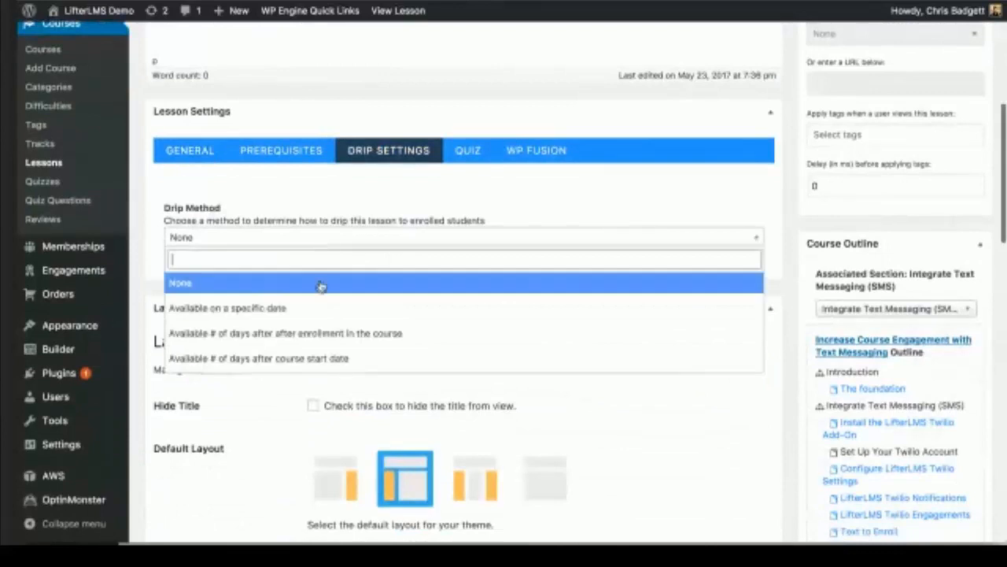
click(309, 358)
Step: Enter a 2-day drip delay and update the Set Up Your Twilio Account lesson
click(219, 300)
text(2)
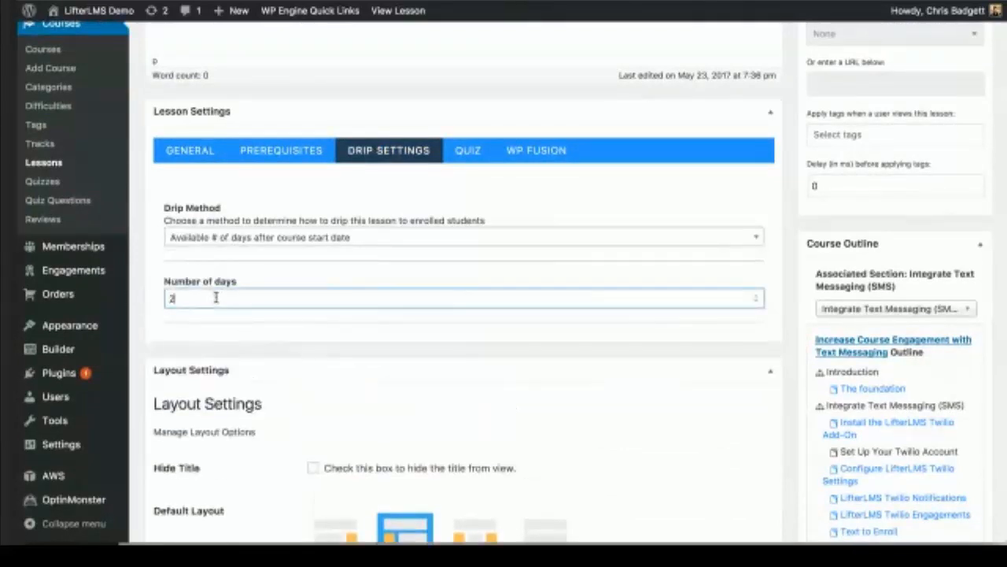
click(335, 277)
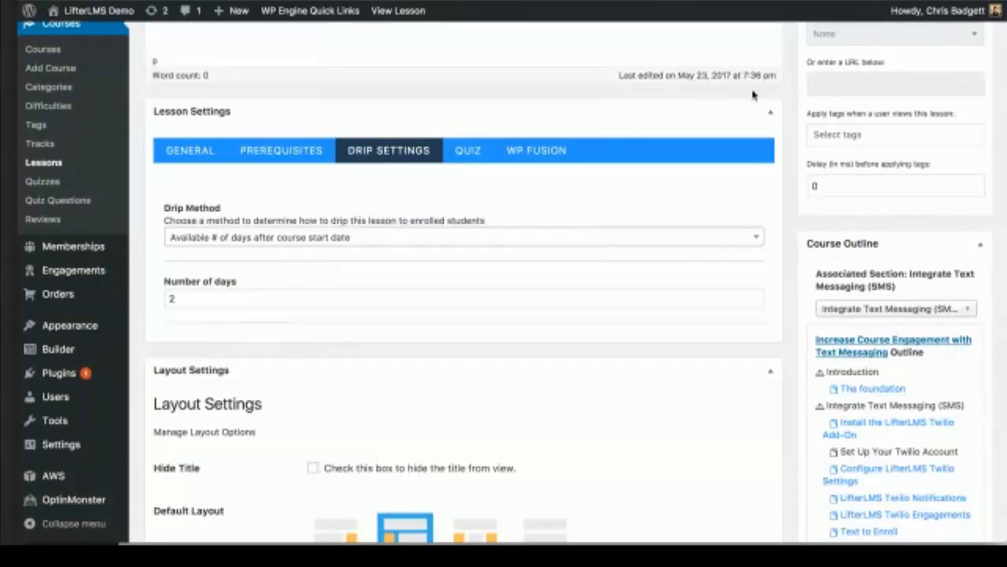
scroll(795, 90, up, 3)
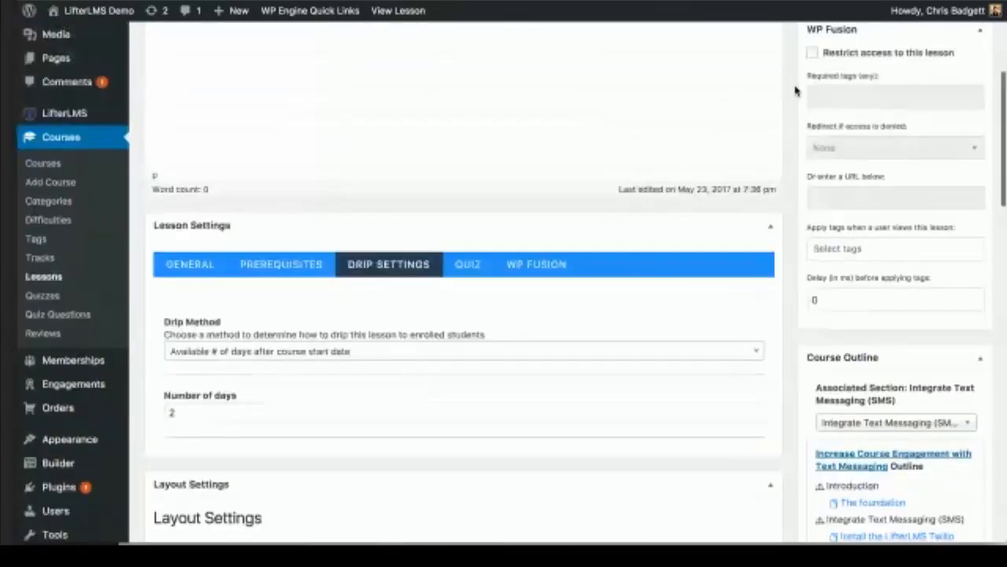
scroll(795, 91, up, 5)
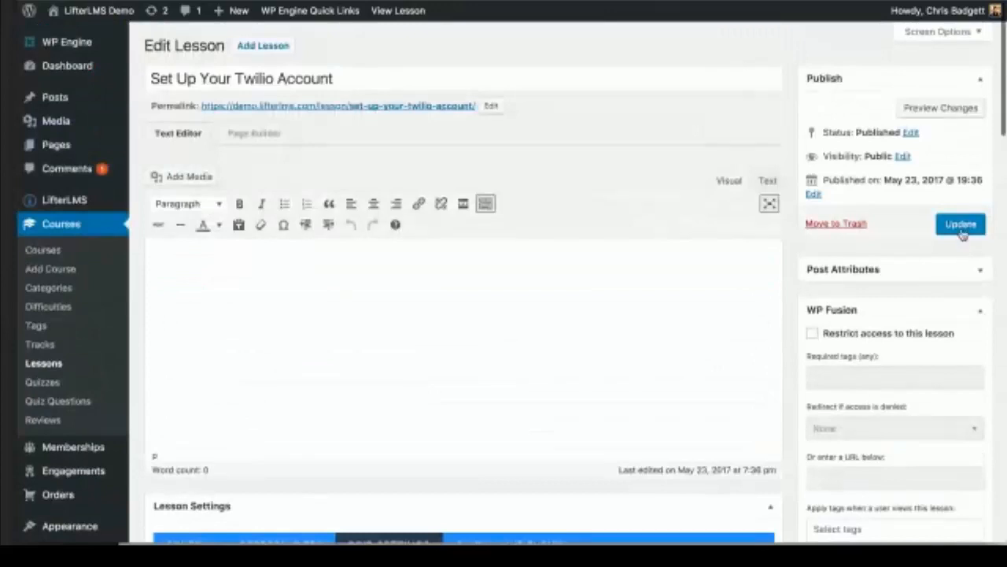
click(961, 228)
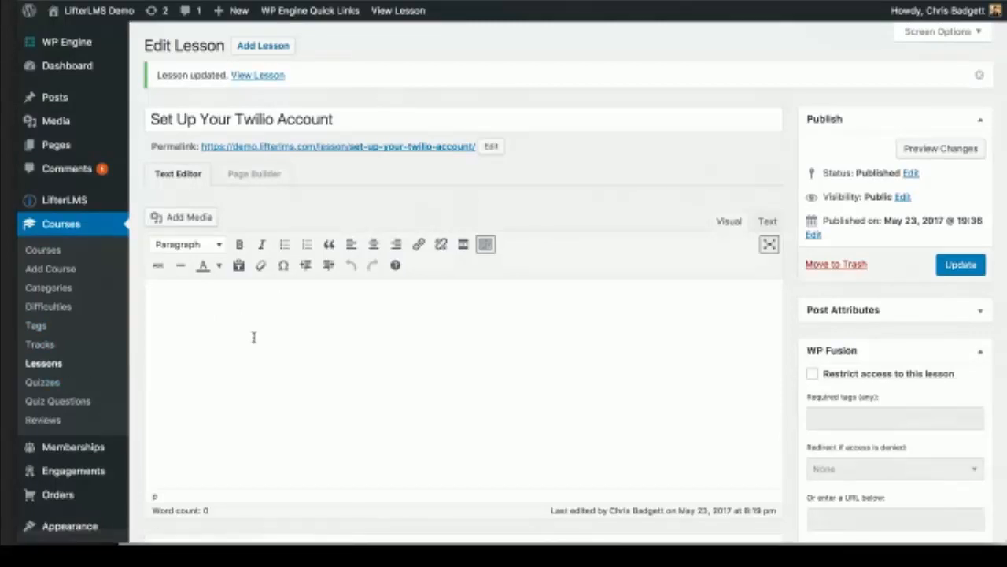
Step: Scroll down to Lesson Settings and show the Drip Settings tab to confirm the 2-day delay
scroll(82, 370, down, 1)
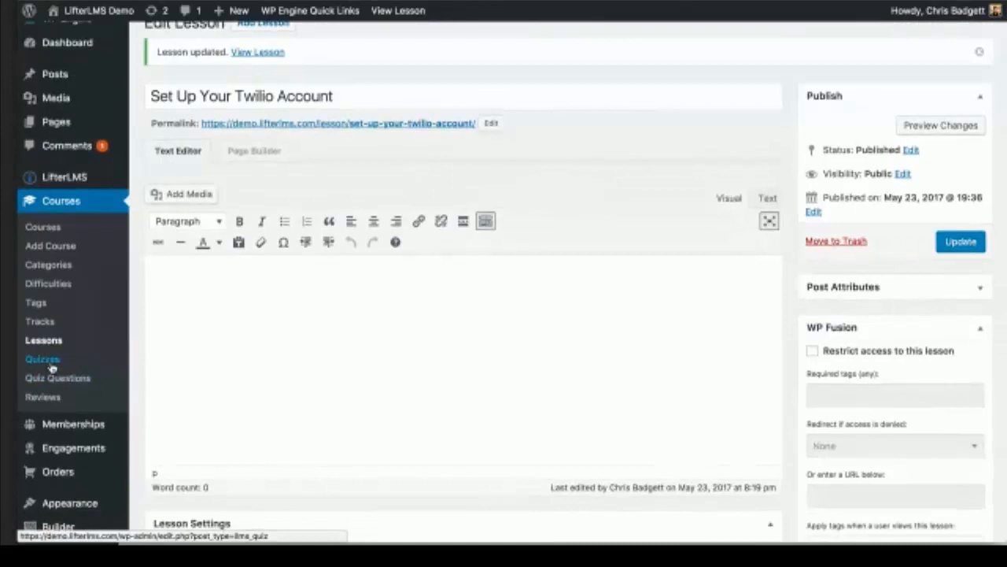
scroll(177, 362, down, 4)
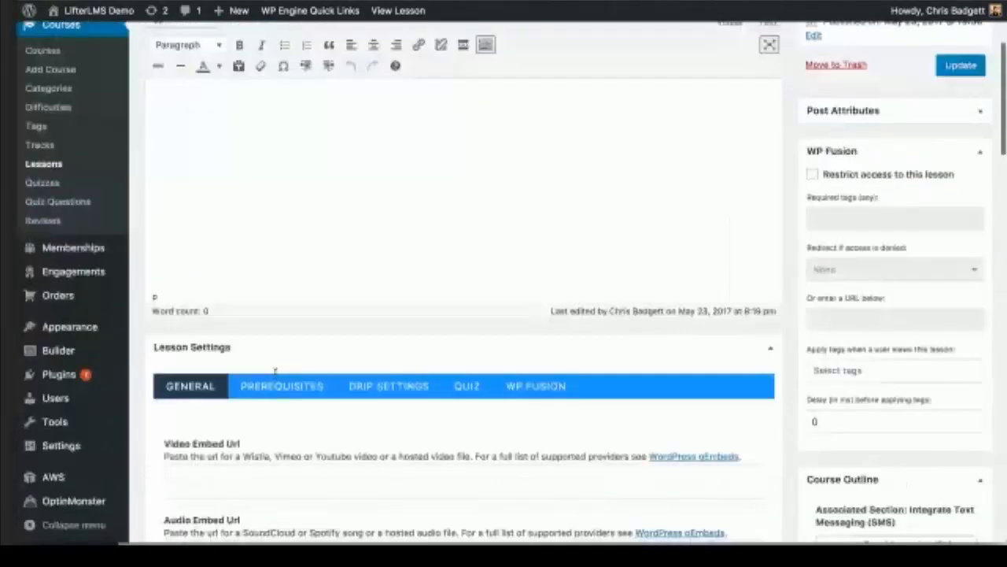
scroll(274, 370, down, 4)
scroll(274, 373, down, 1)
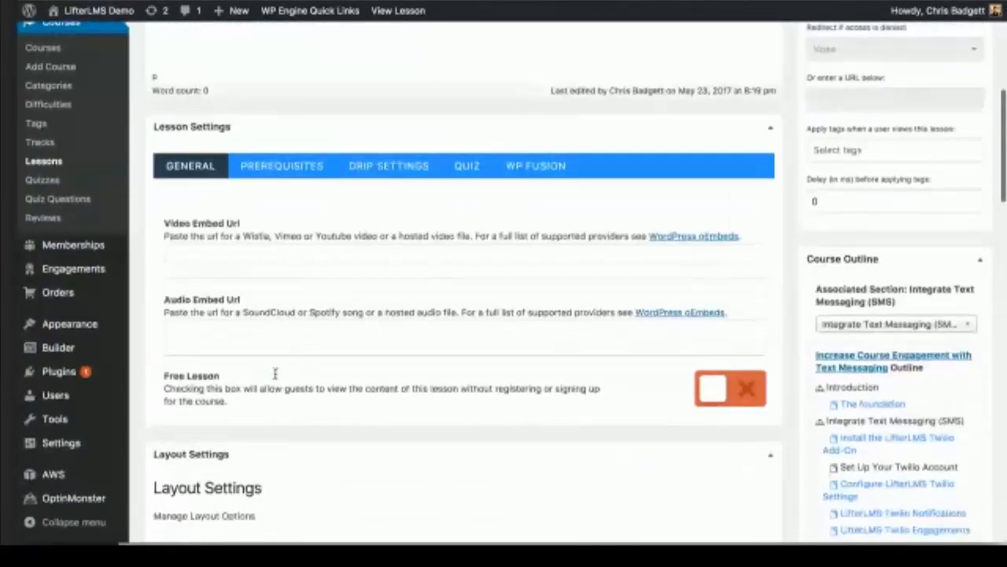
scroll(275, 373, down, 5)
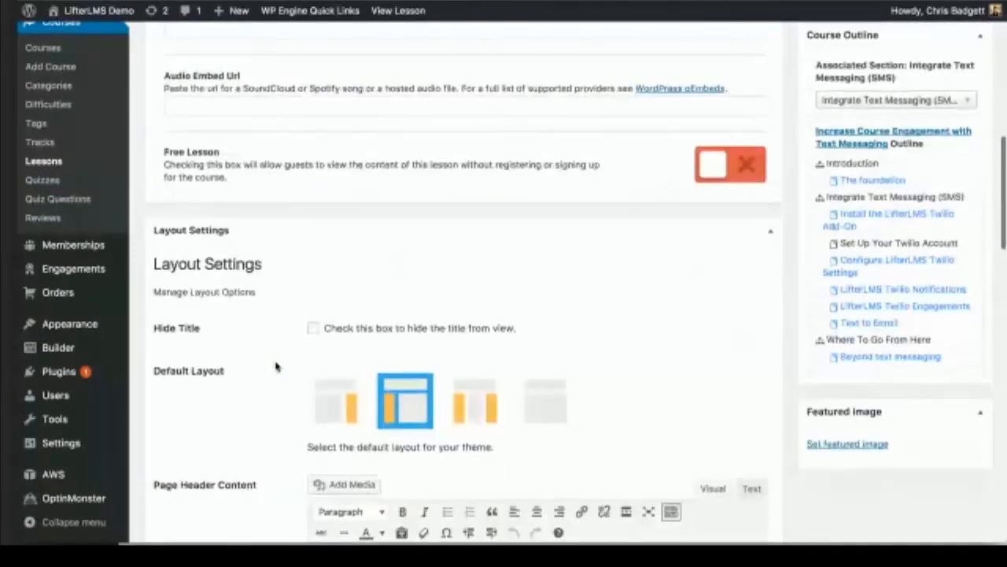
scroll(275, 366, down, 7)
scroll(276, 366, up, 3)
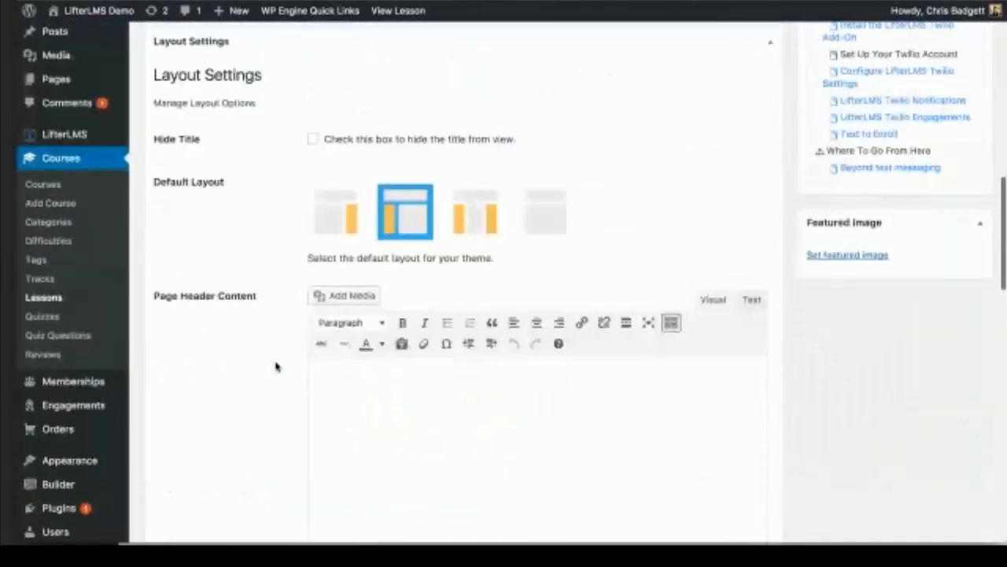
scroll(275, 366, down, 15)
scroll(276, 366, down, 4)
scroll(276, 366, up, 15)
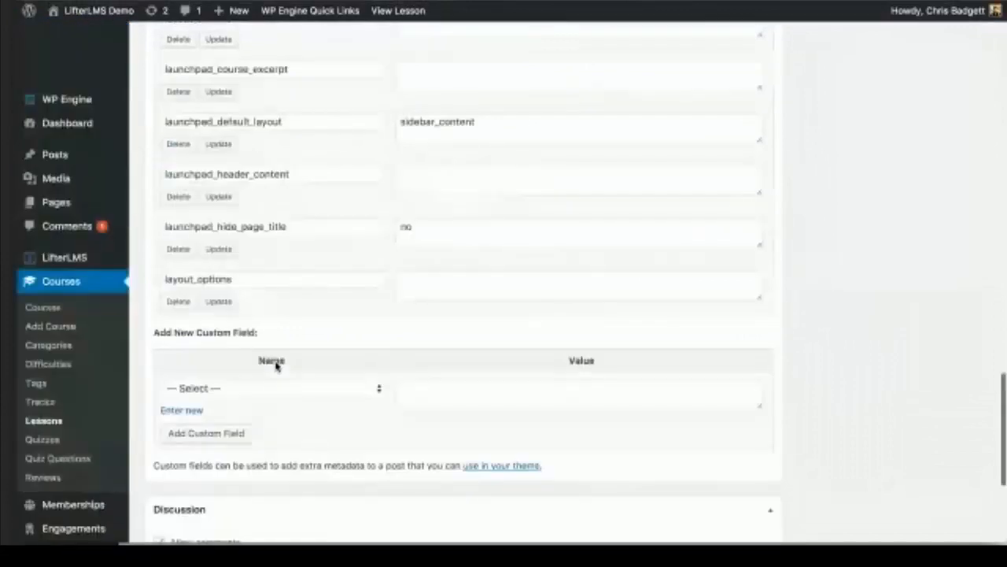
scroll(275, 362, up, 6)
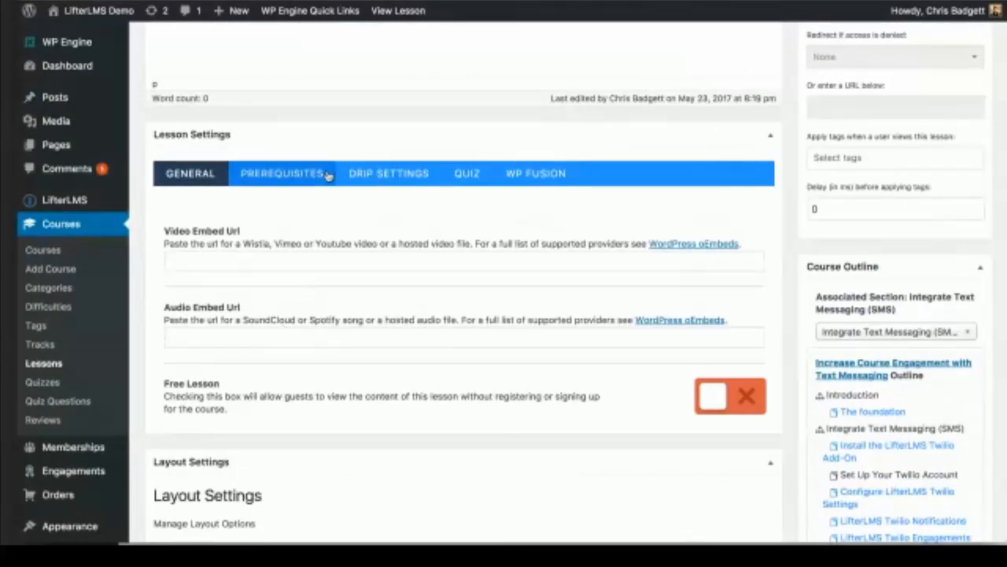
click(358, 175)
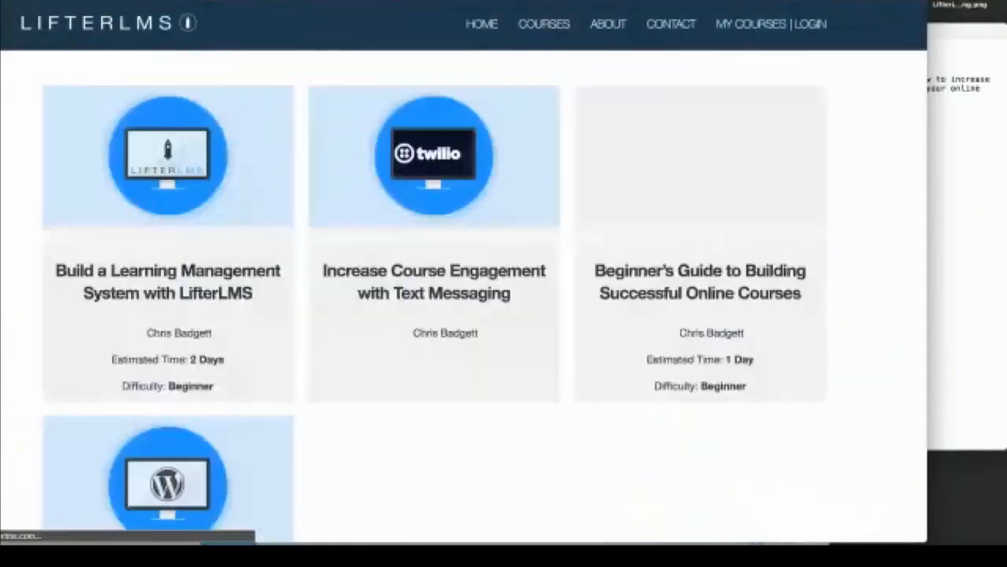
Step: Go to the courses catalog and open the course's Why LifterLMS? lesson
drag(481, 2, 530, 2)
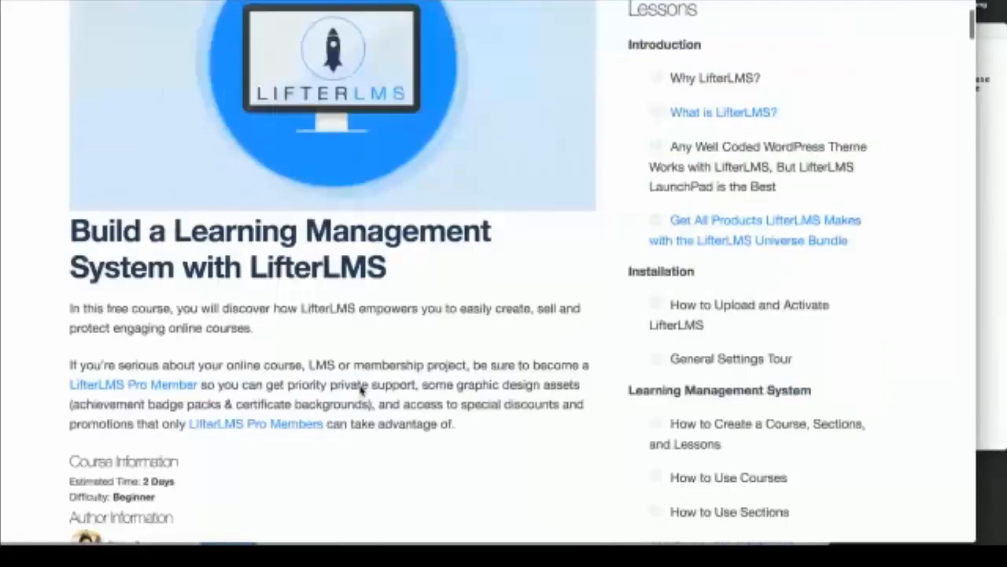
scroll(362, 390, down, 4)
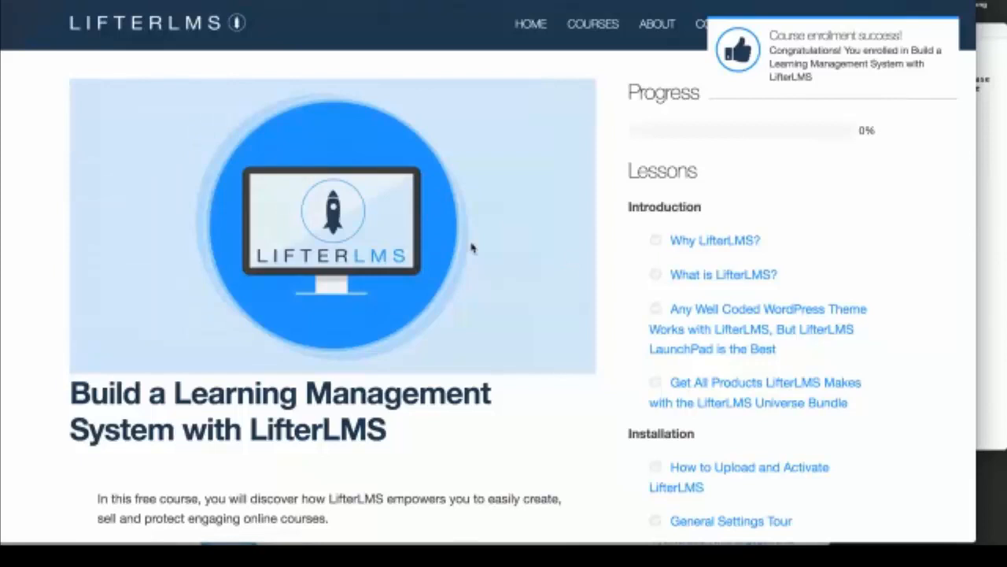
scroll(472, 249, down, 2)
scroll(464, 303, up, 1)
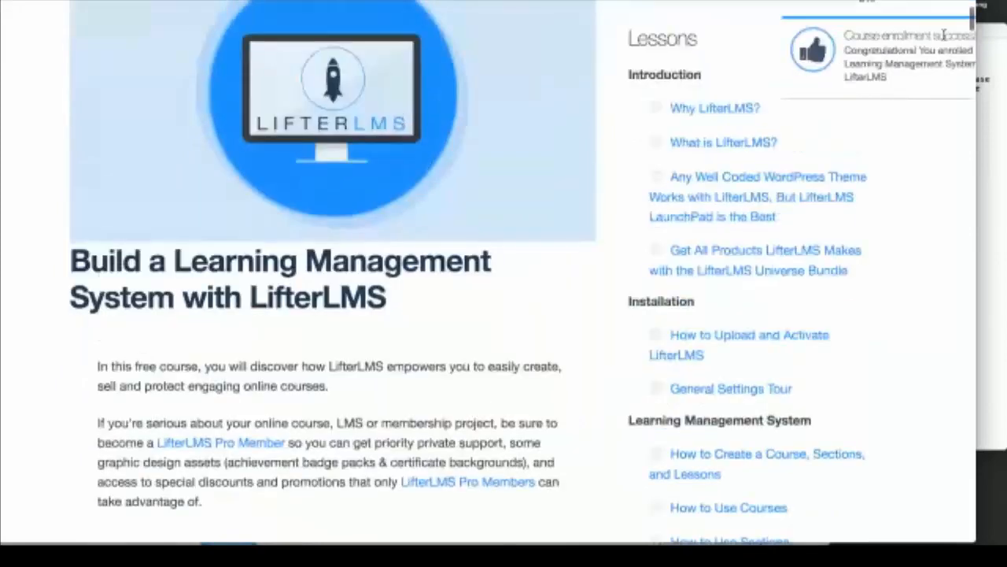
click(714, 109)
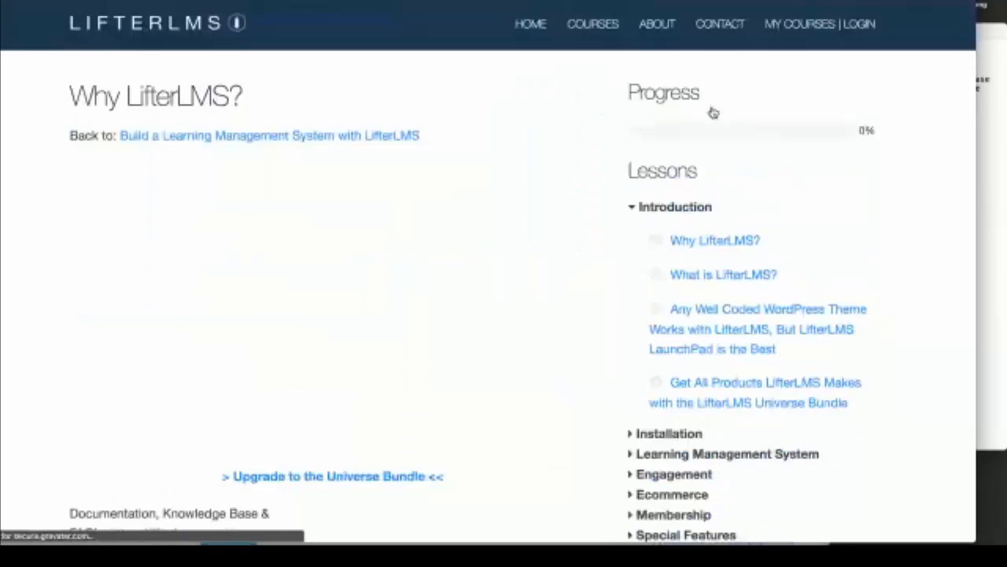
Step: Mark Why LifterLMS? complete and dismiss the Lesson 1 Rockstar and completion popups
scroll(412, 300, down, 5)
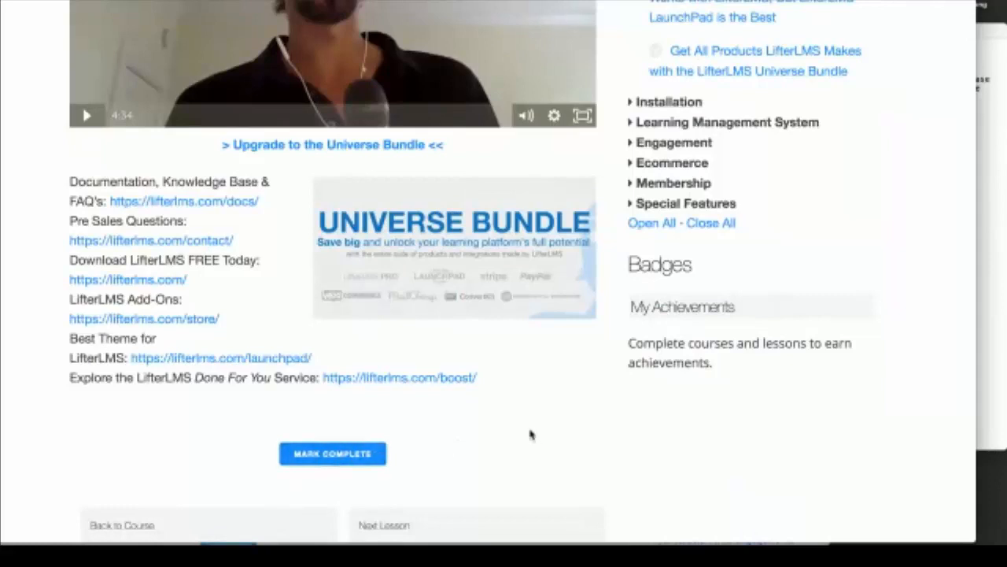
click(333, 465)
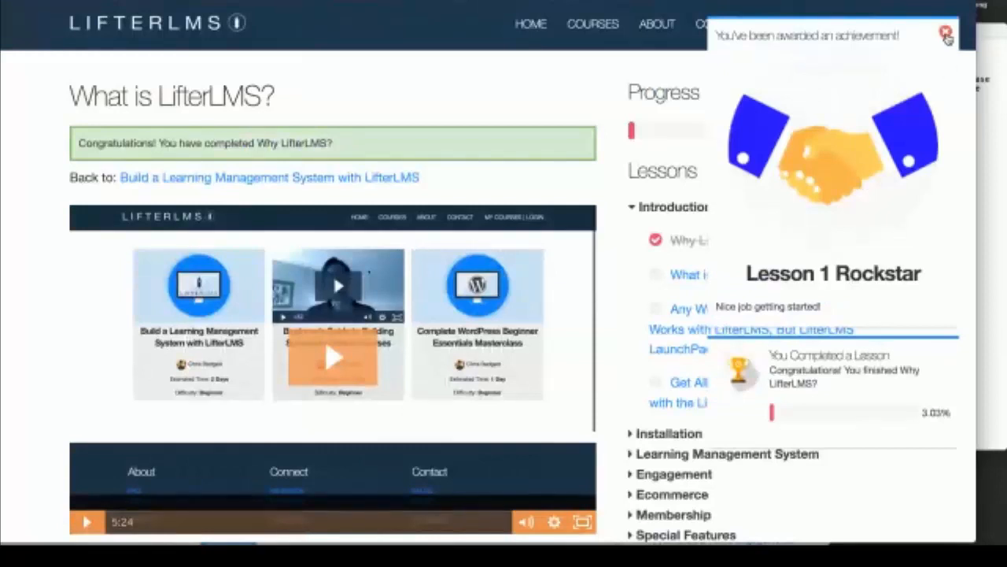
click(945, 31)
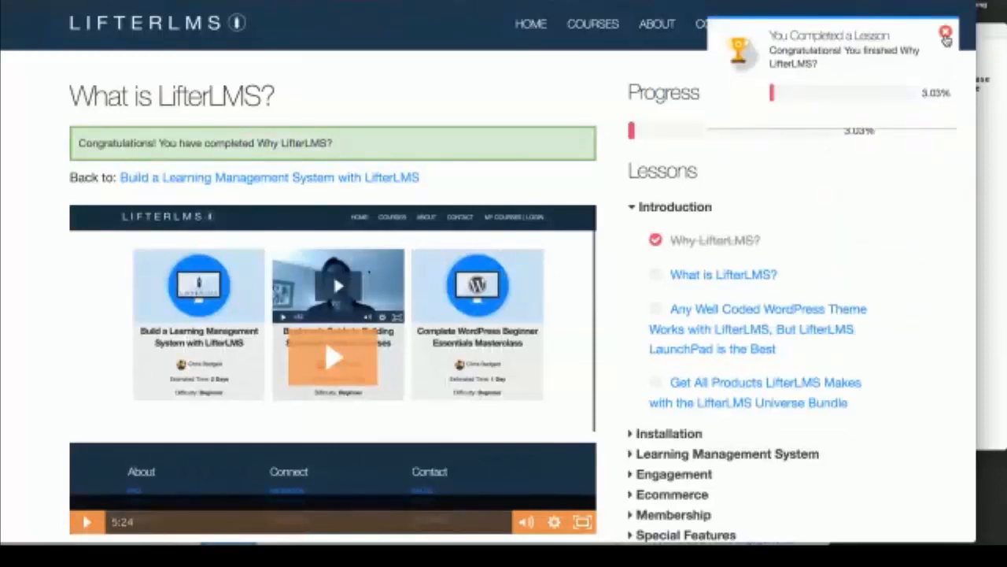
click(945, 34)
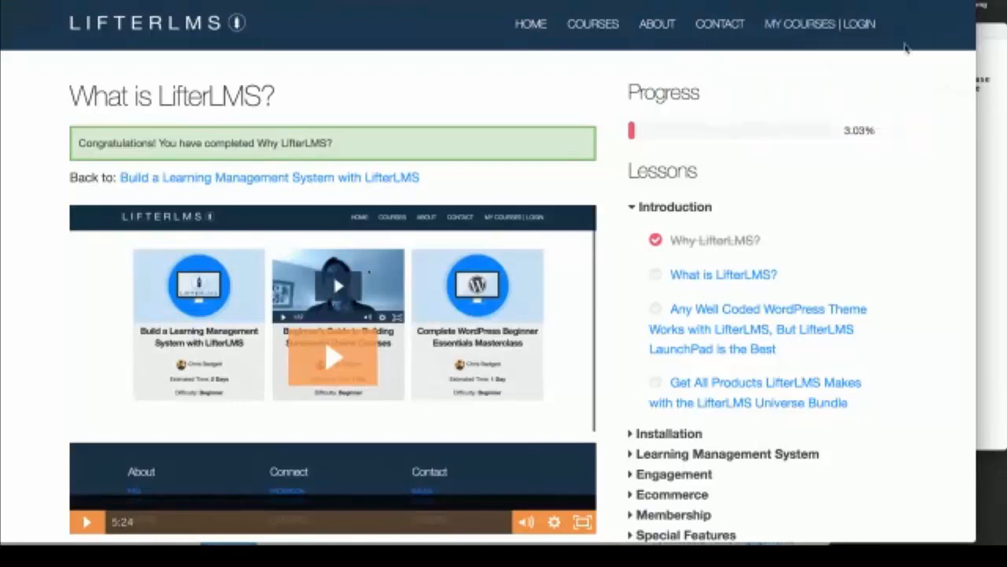
scroll(639, 238, down, 3)
Step: Open the lesson about the LifterLMS Universe Bundle
scroll(639, 239, down, 3)
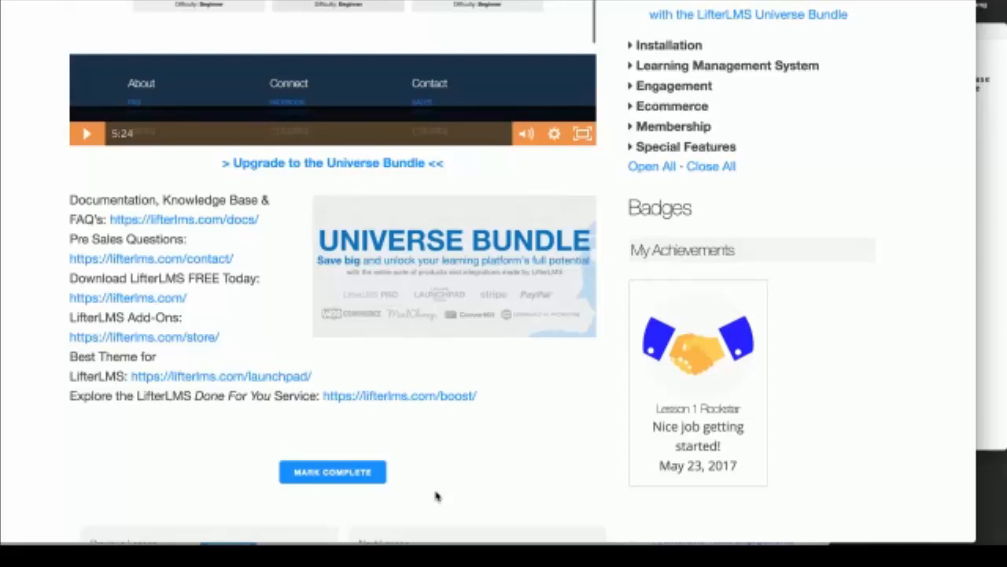
scroll(437, 496, up, 3)
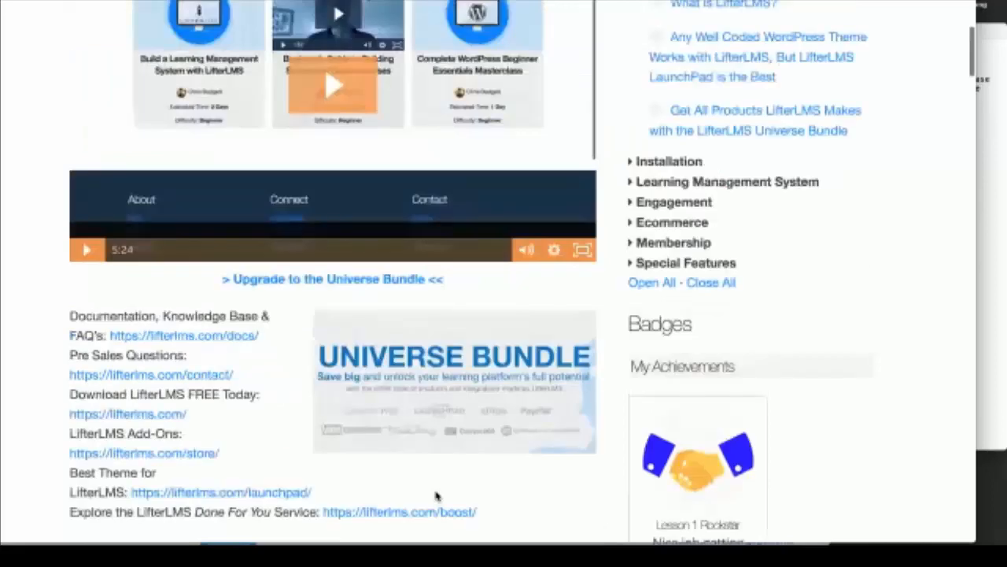
scroll(437, 496, up, 5)
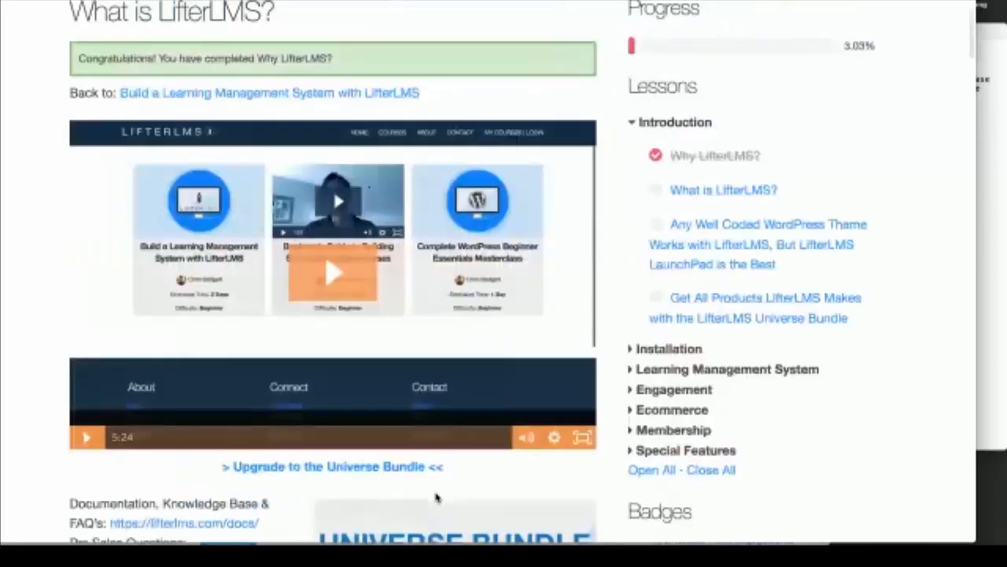
scroll(436, 496, up, 2)
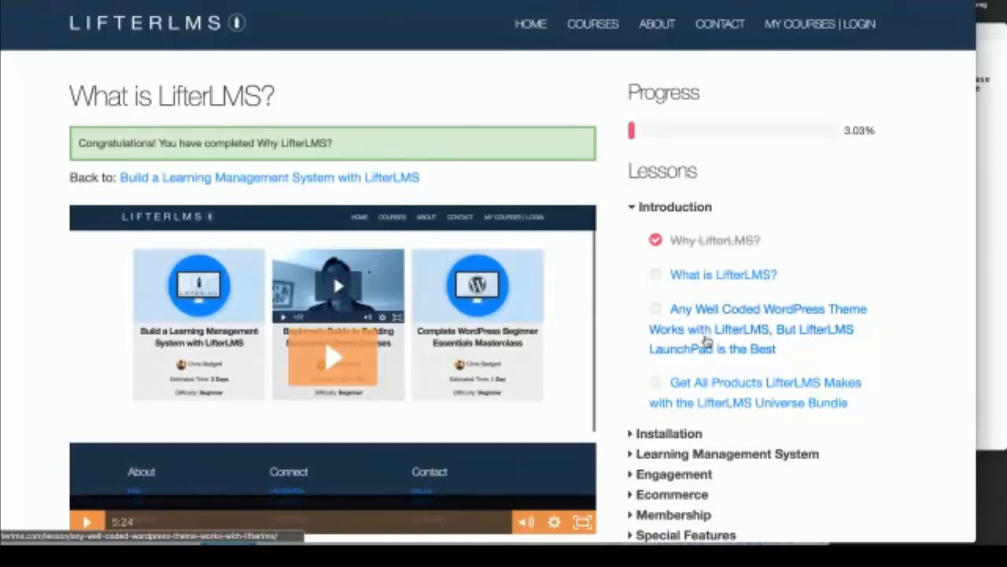
click(711, 384)
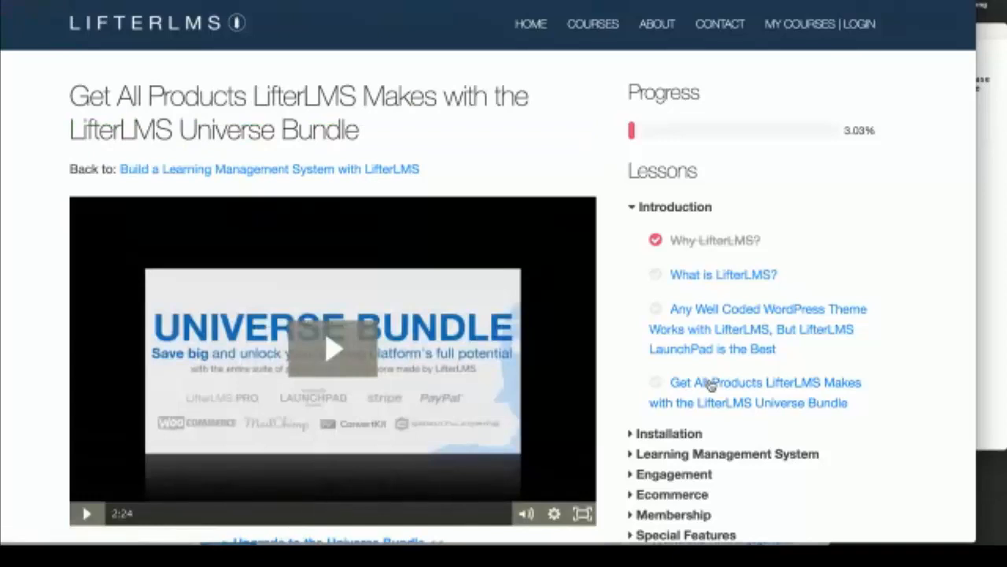
scroll(711, 384, down, 3)
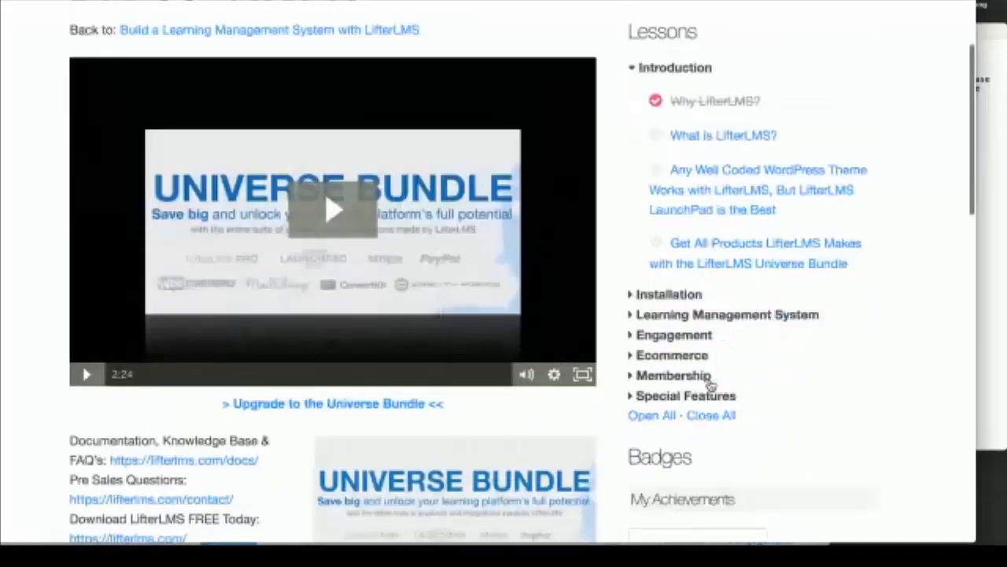
scroll(711, 384, up, 3)
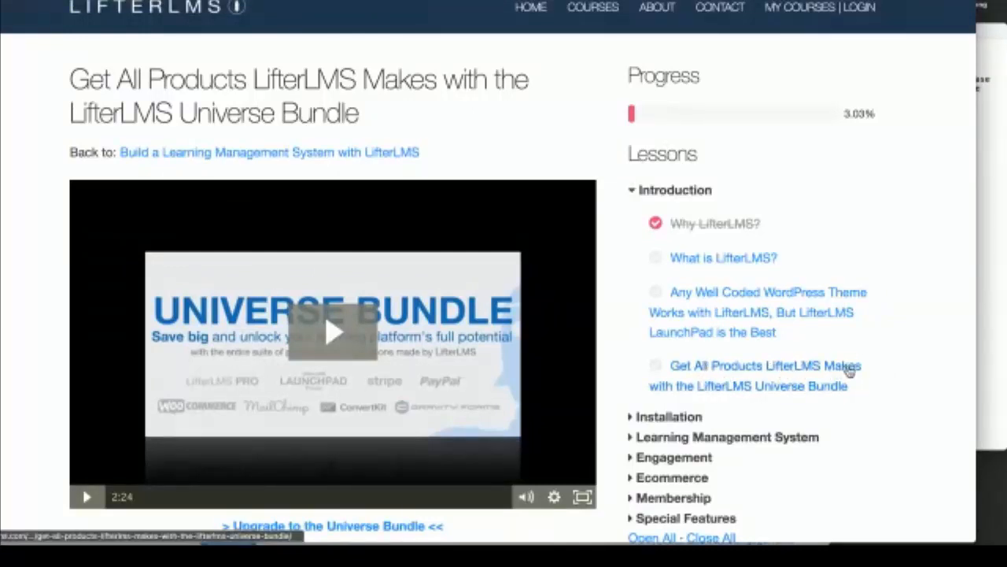
Step: Expand and re-collapse Installation, collapse Introduction, then return to the WordPress lesson editor
scroll(846, 380, down, 3)
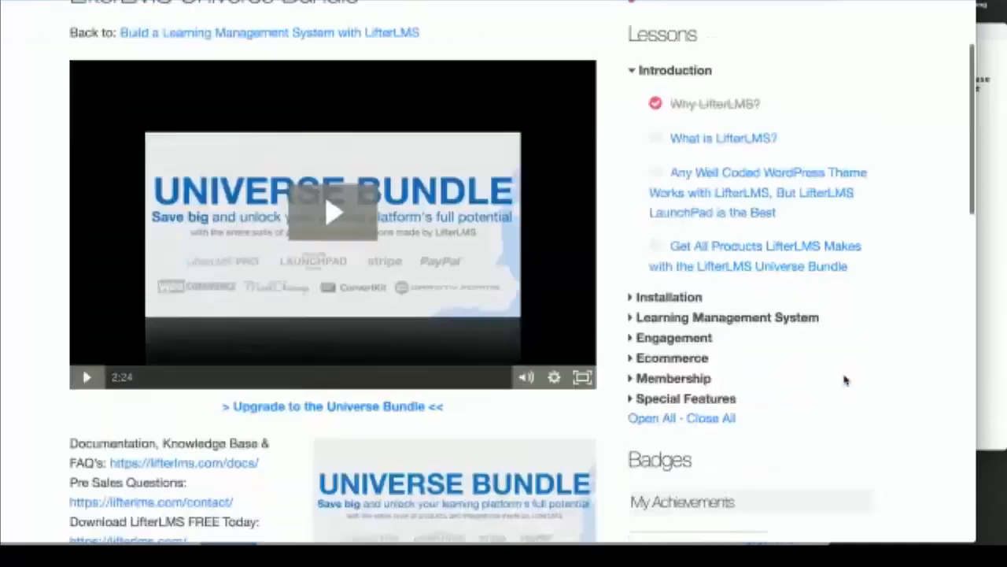
scroll(845, 380, down, 3)
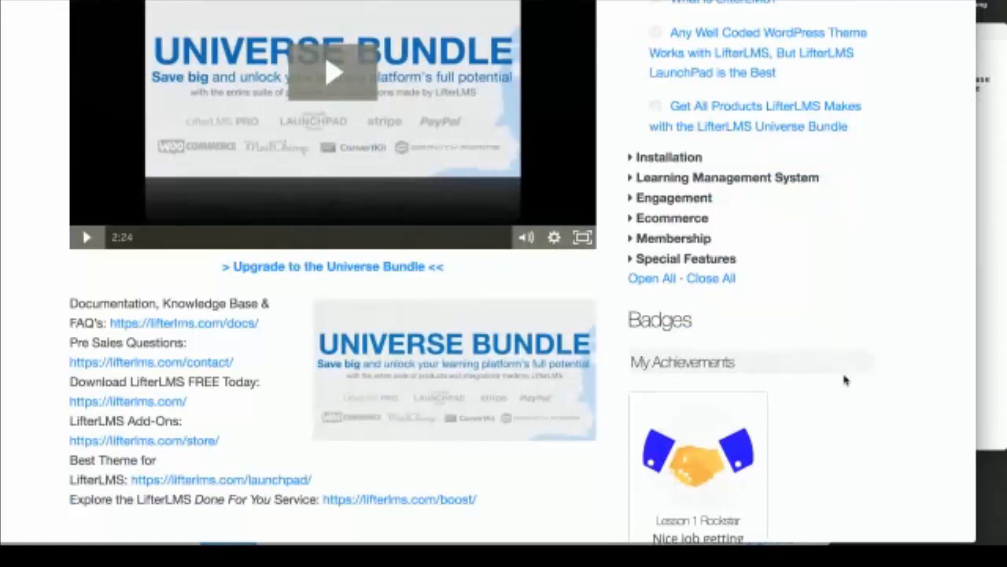
scroll(845, 380, up, 5)
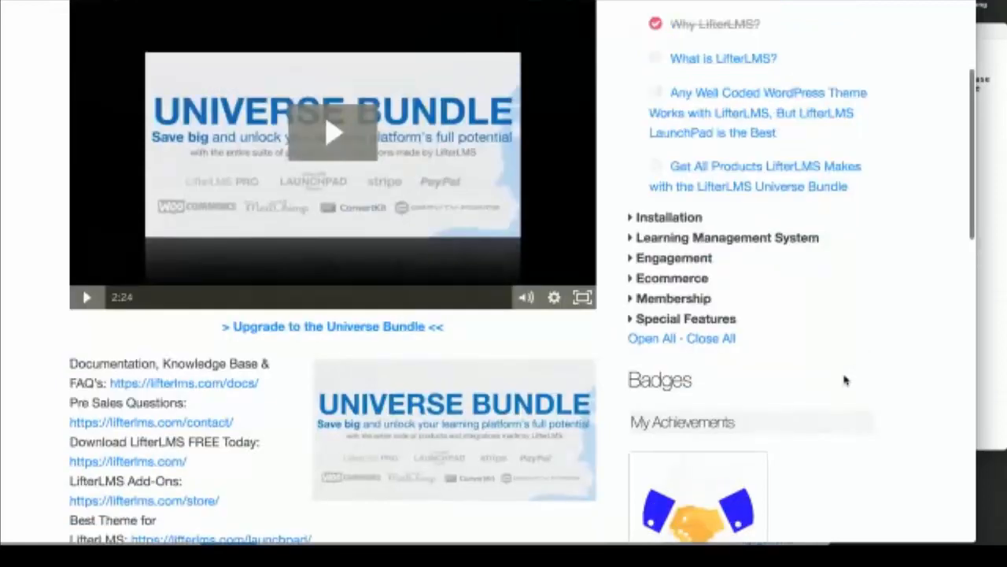
click(632, 356)
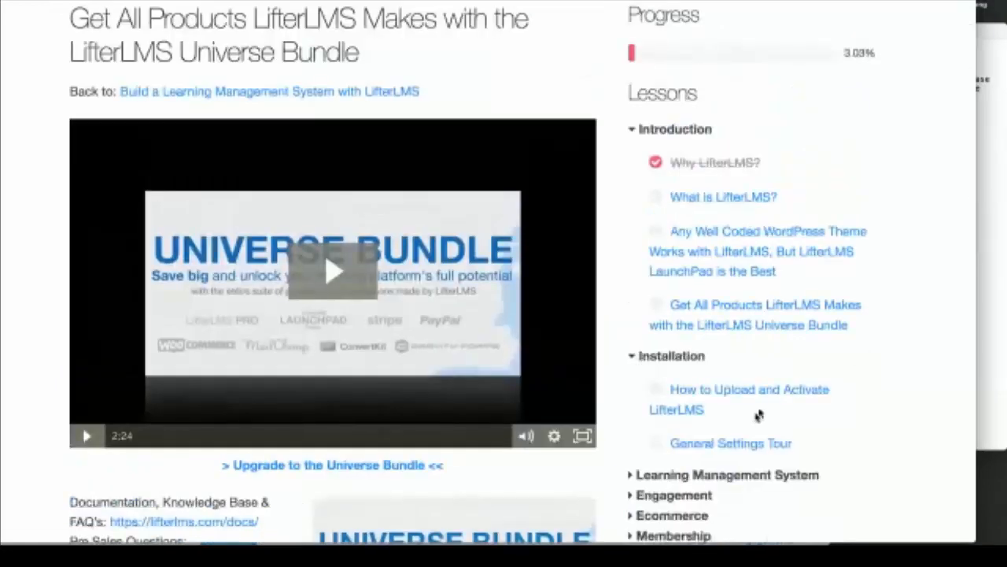
scroll(861, 357, down, 1)
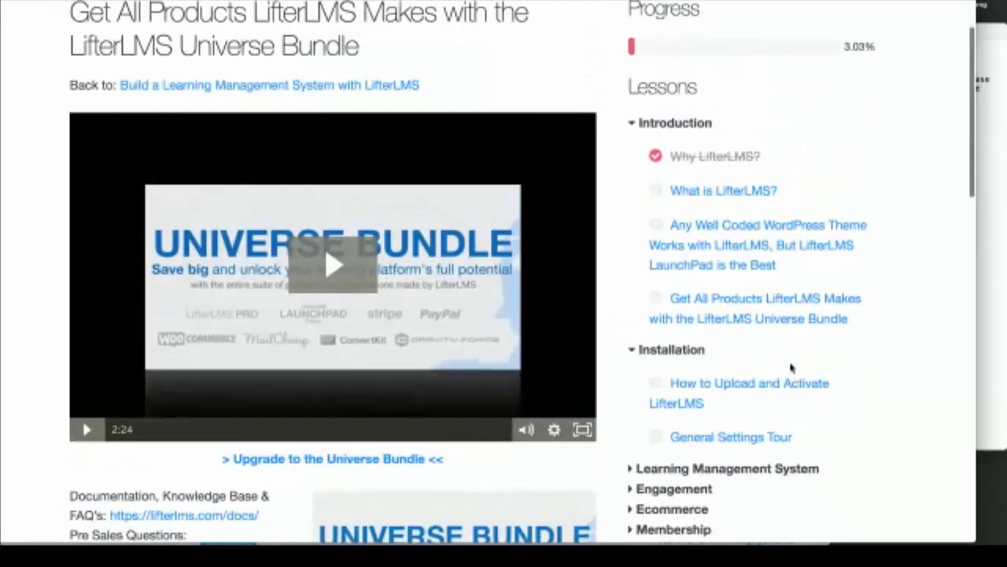
click(632, 351)
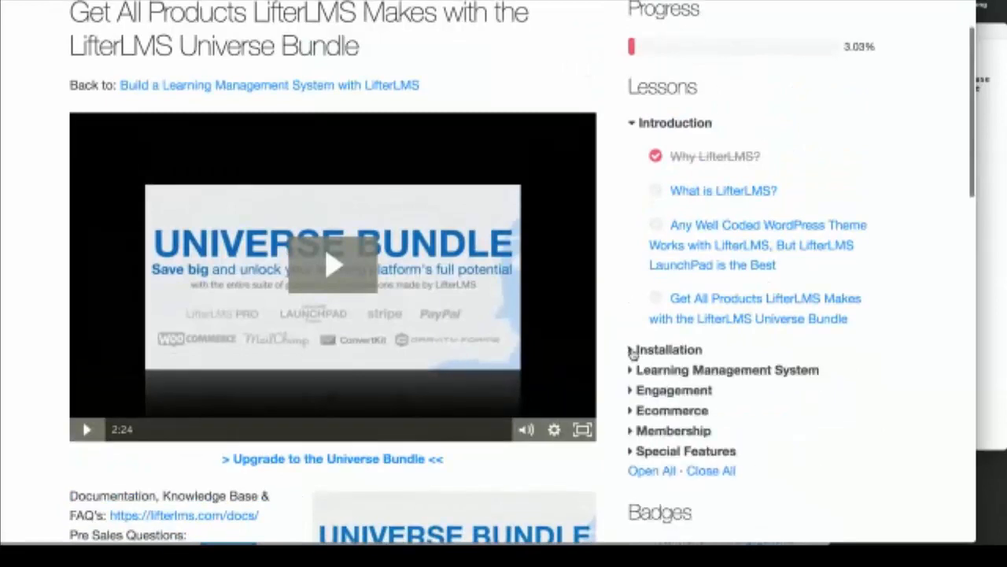
click(632, 126)
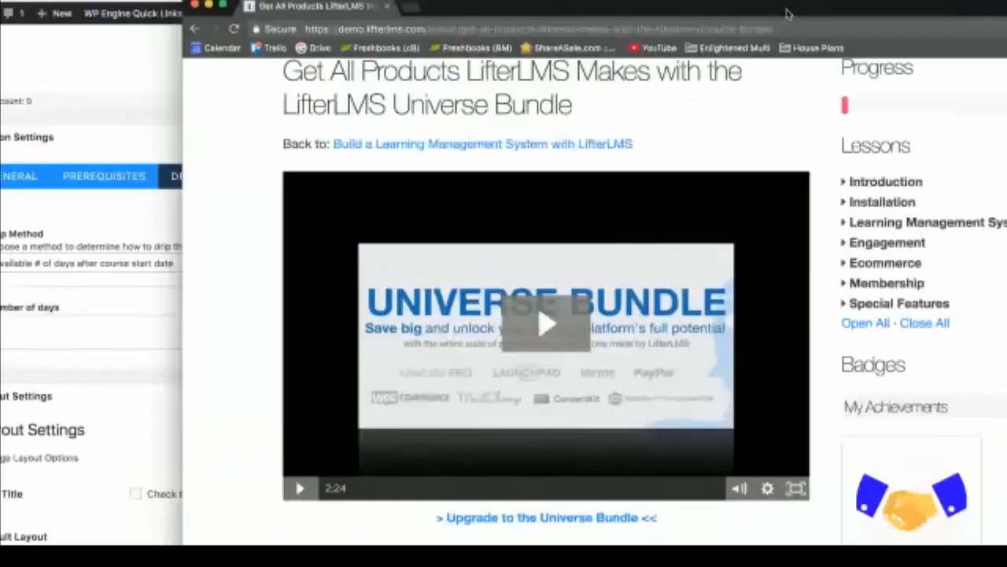
click(175, 41)
drag(208, 2, 373, 0)
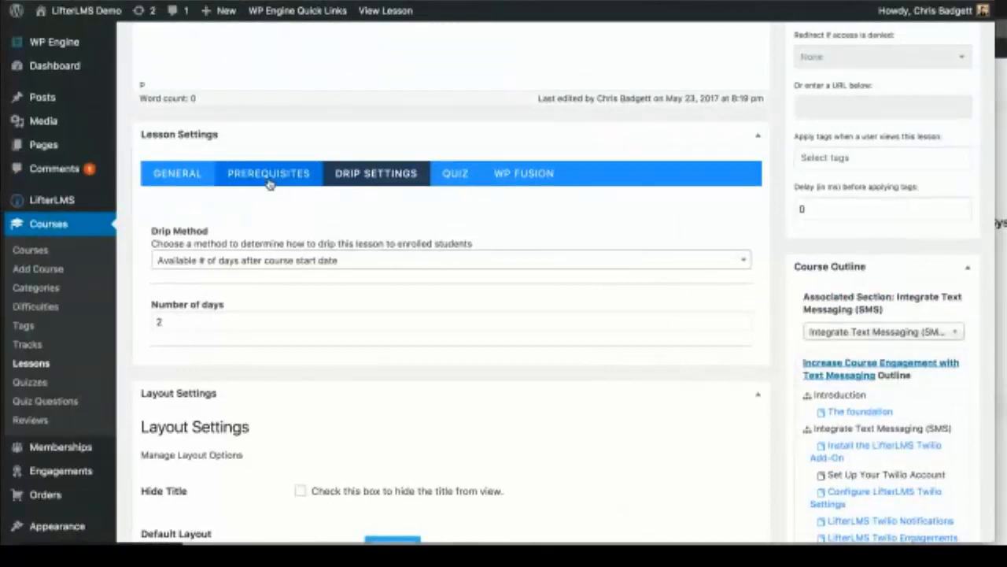
scroll(385, 365, down, 1)
scroll(385, 364, down, 2)
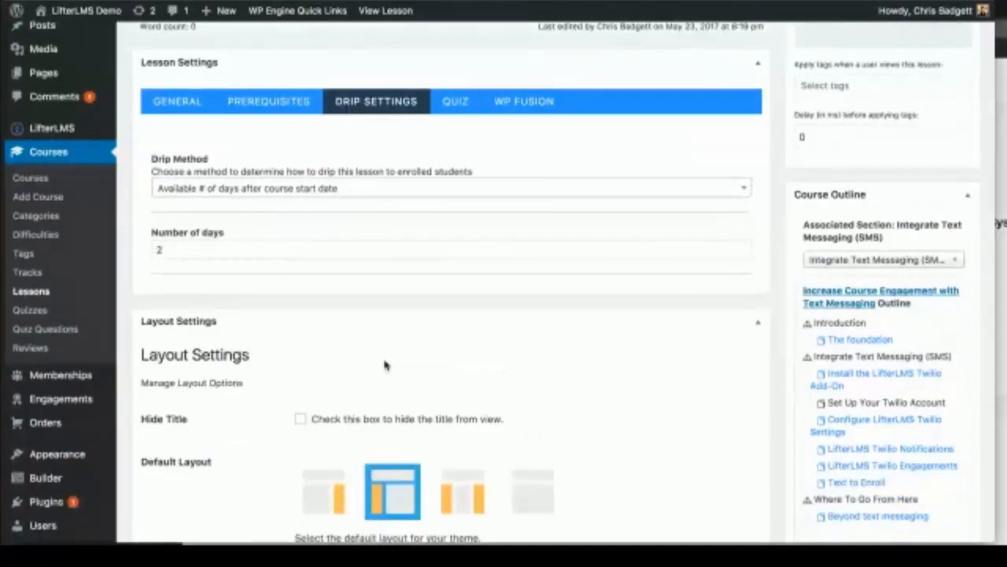
scroll(385, 364, up, 1)
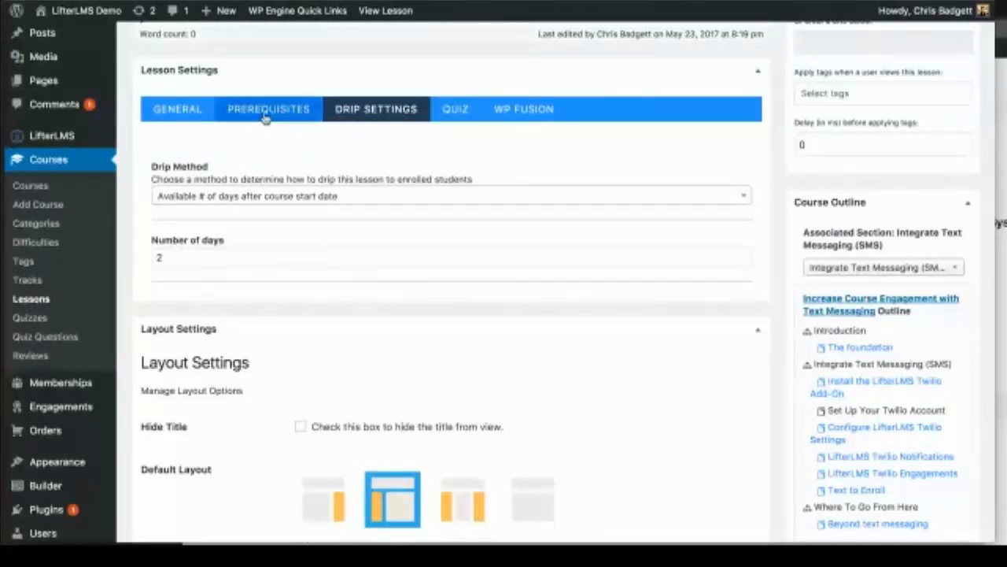
scroll(421, 237, up, 1)
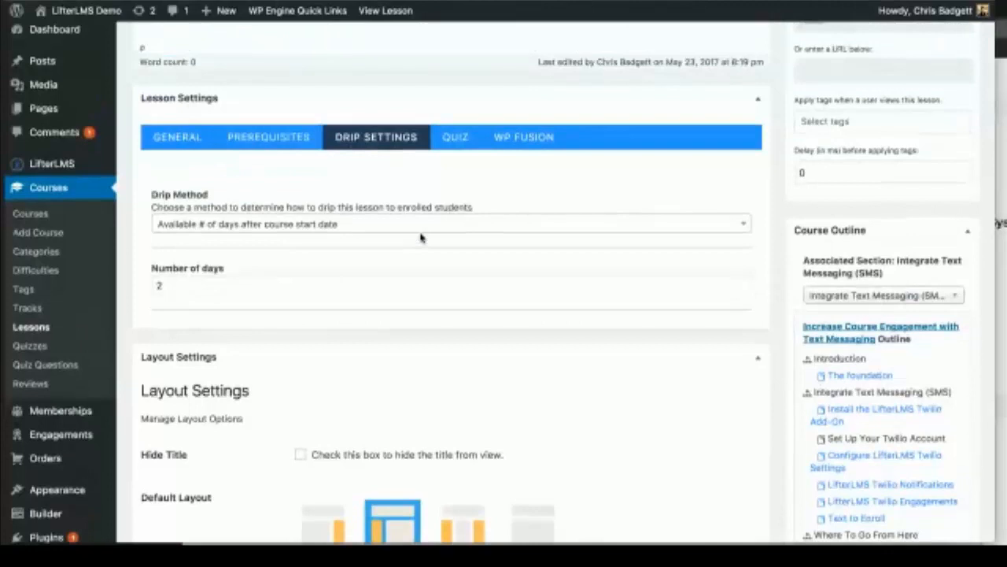
scroll(421, 237, up, 5)
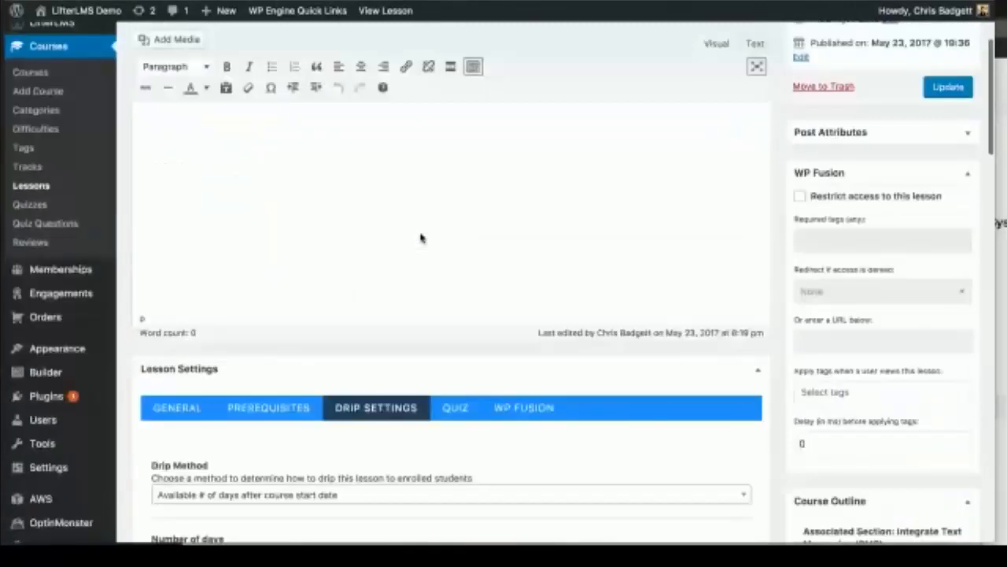
scroll(421, 237, down, 3)
Step: Turn on Enable Prerequisite in the lesson's Prerequisites settings
click(260, 280)
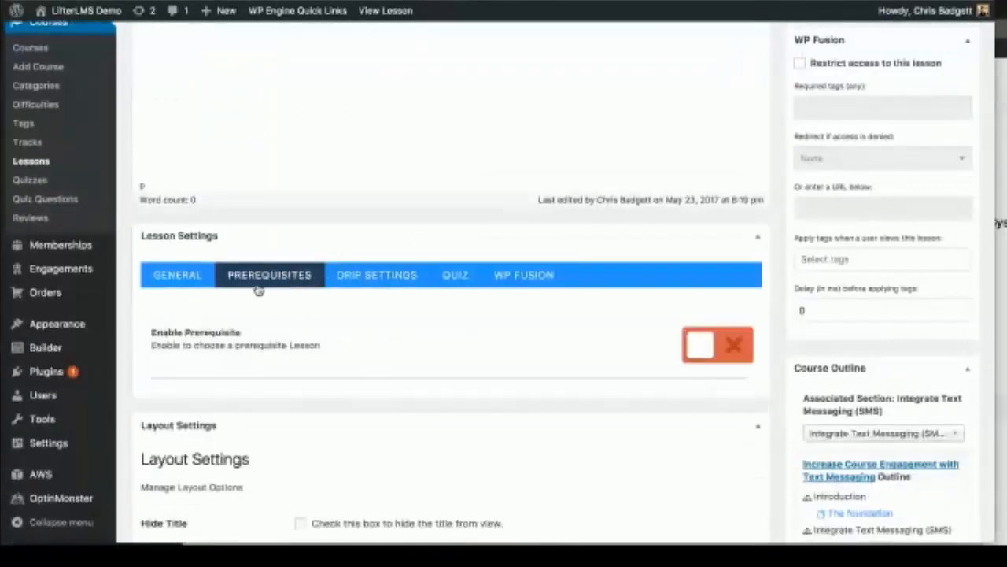
click(698, 344)
scroll(446, 383, down, 1)
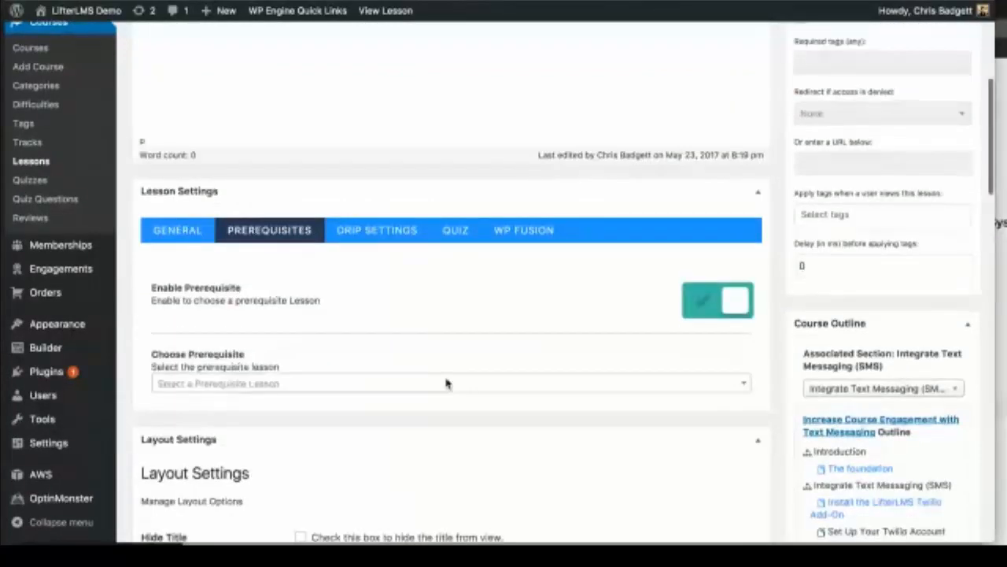
scroll(446, 383, down, 1)
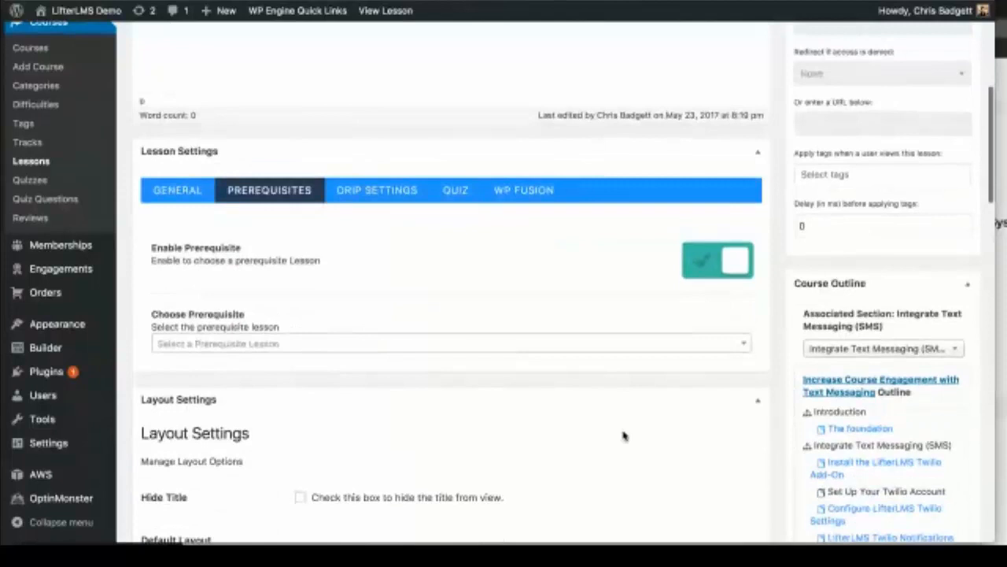
scroll(623, 434, down, 5)
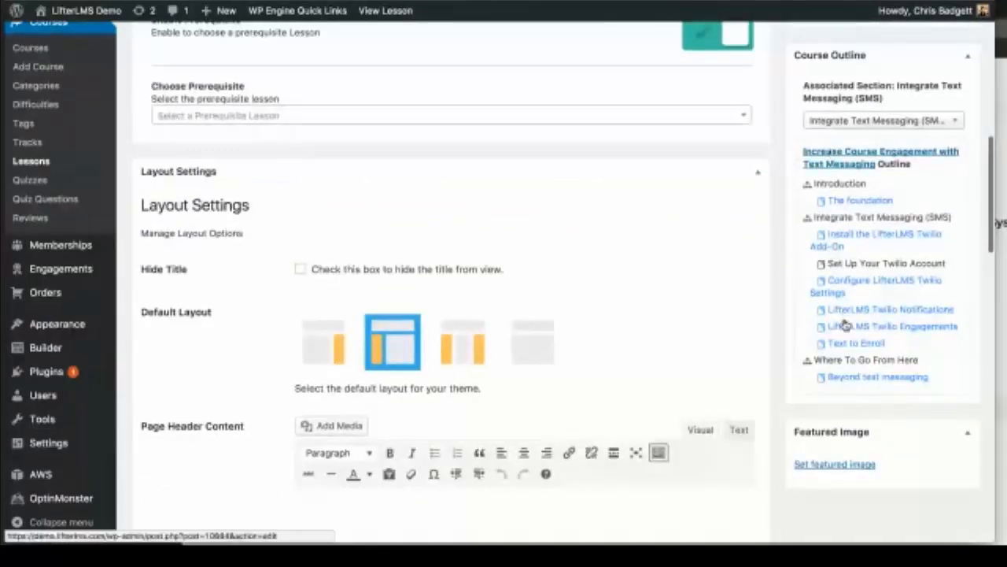
drag(827, 264, 946, 263)
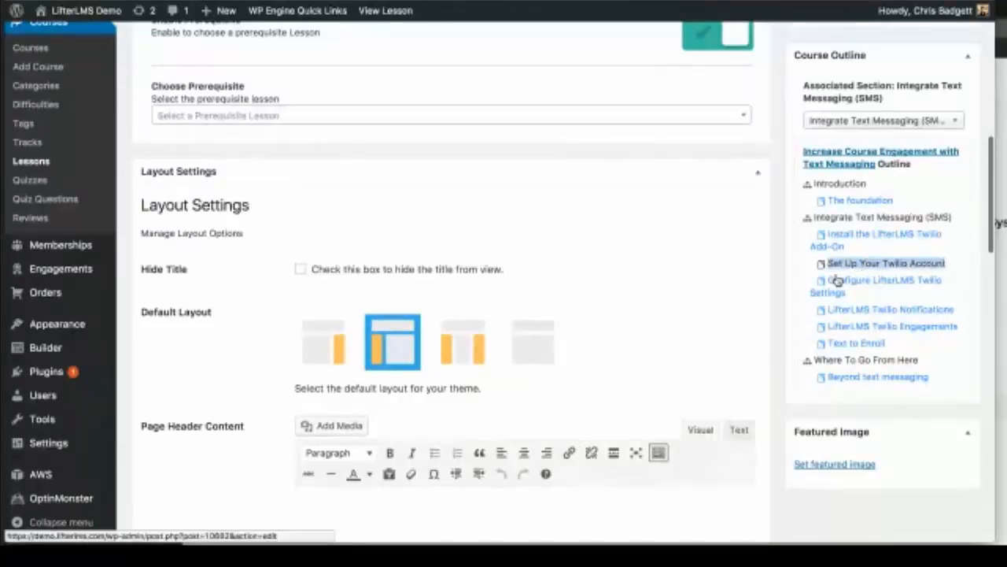
click(872, 252)
drag(872, 252, 824, 234)
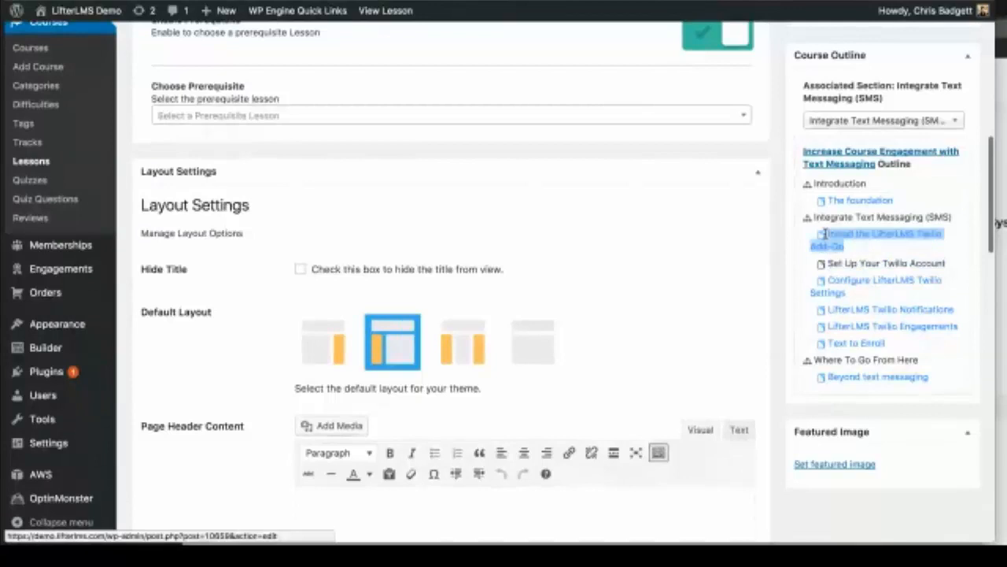
scroll(504, 124, up, 5)
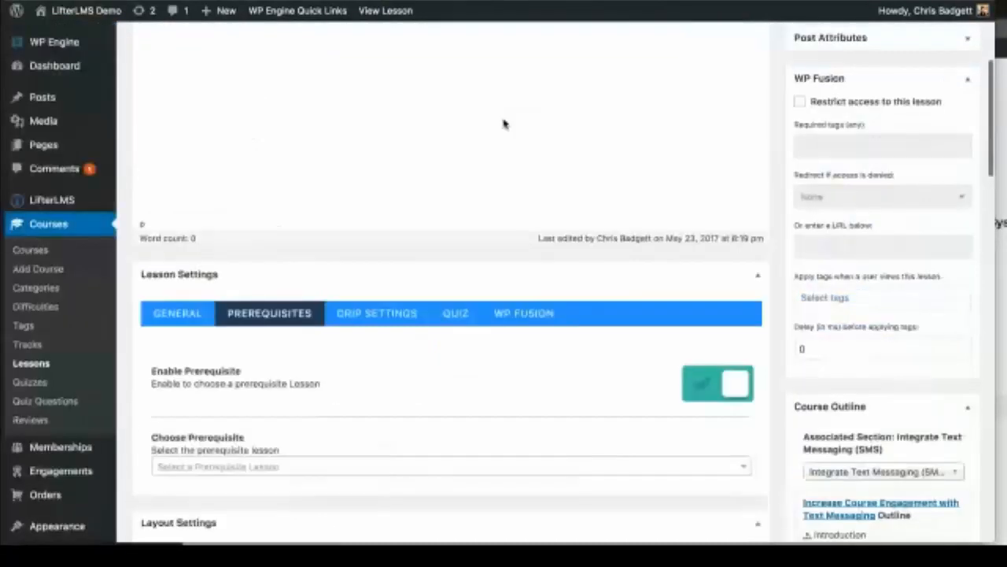
scroll(337, 322, down, 2)
Step: Choose Install the LifterLMS Twilio Add-On as the prerequisite and update the lesson
click(277, 355)
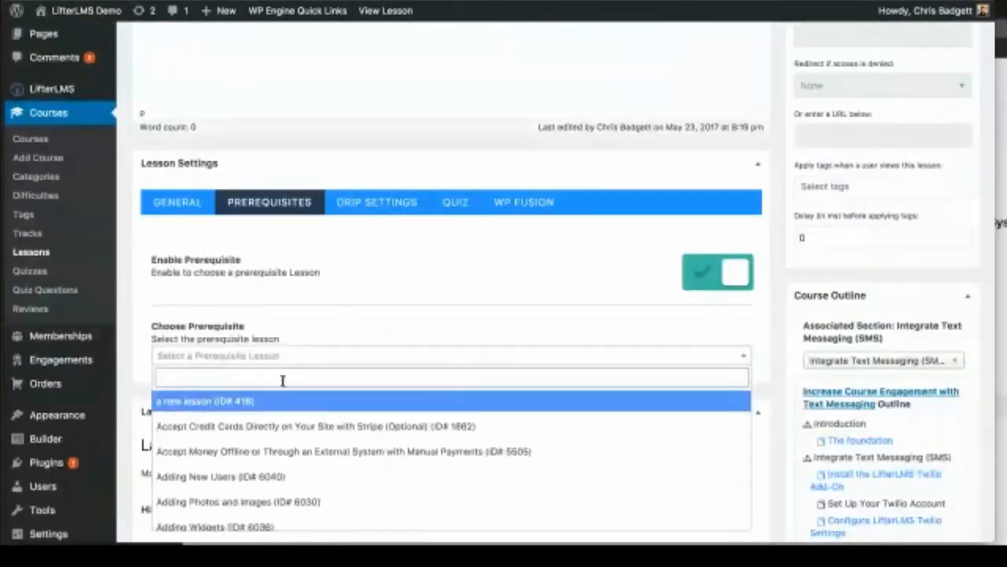
scroll(315, 452, down, 5)
scroll(314, 453, down, 1)
text(in)
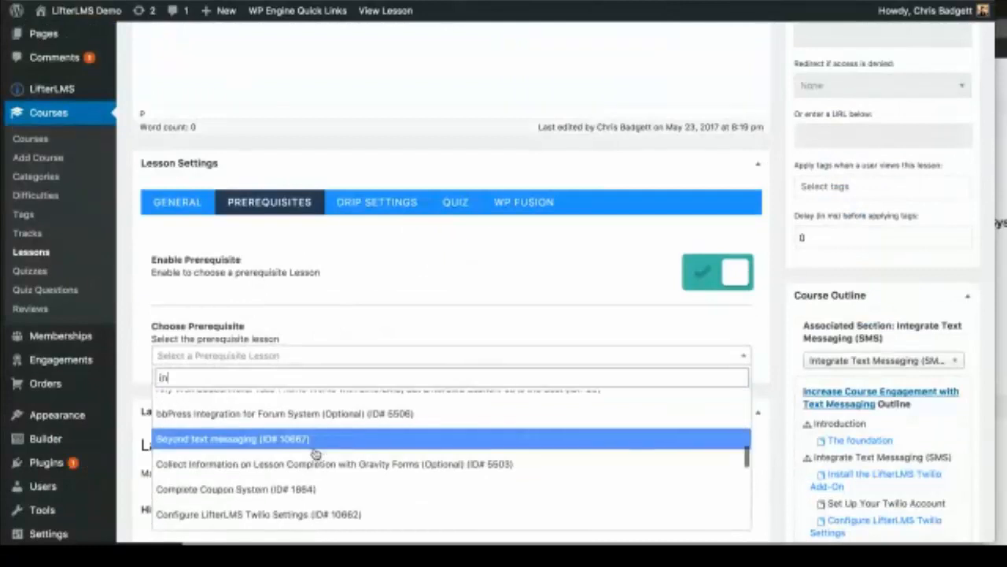
text(st)
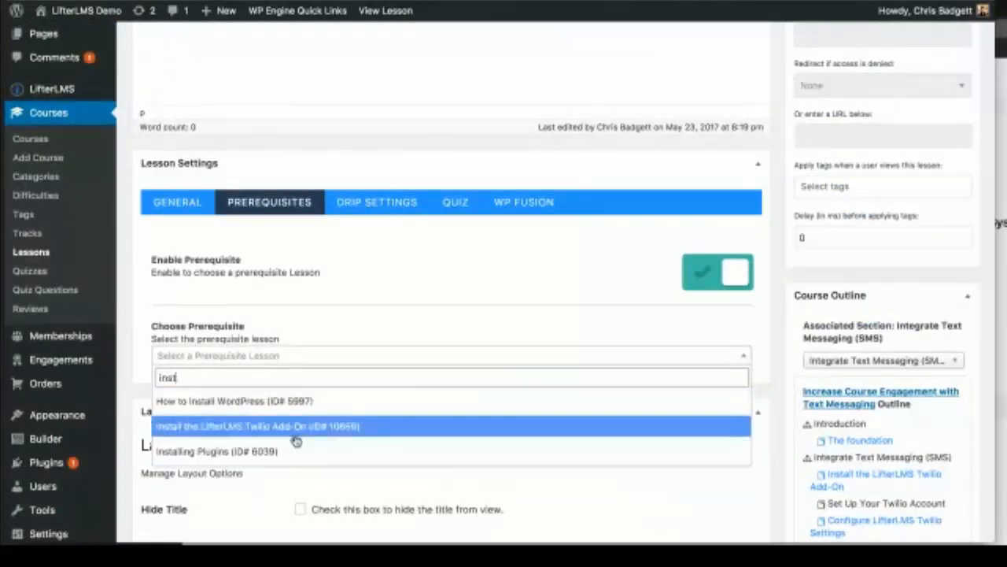
click(294, 429)
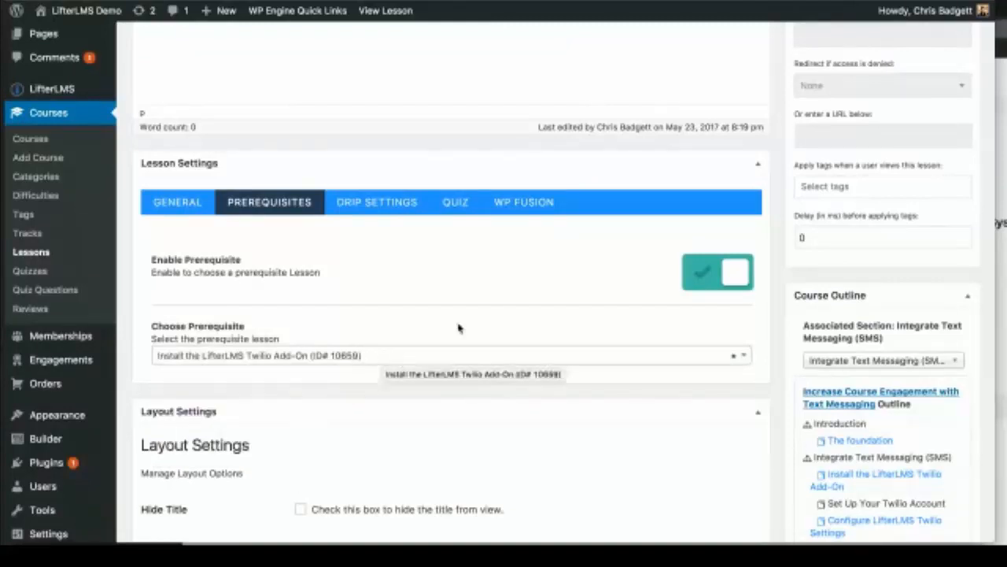
scroll(458, 327, up, 5)
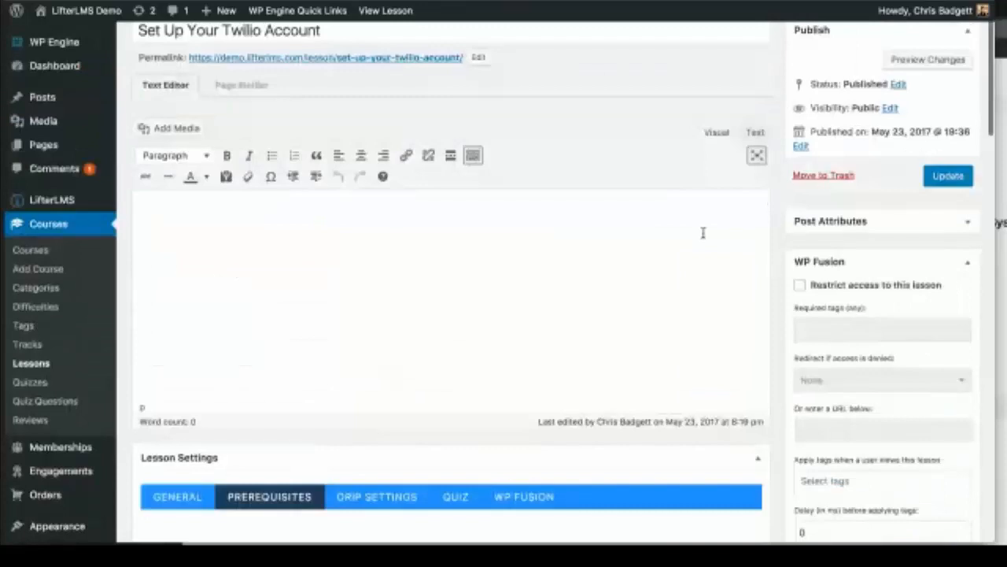
click(967, 177)
Step: Review the saved Set Up Your Twilio Account settings, then go to Courses > Quizzes
scroll(689, 306, down, 5)
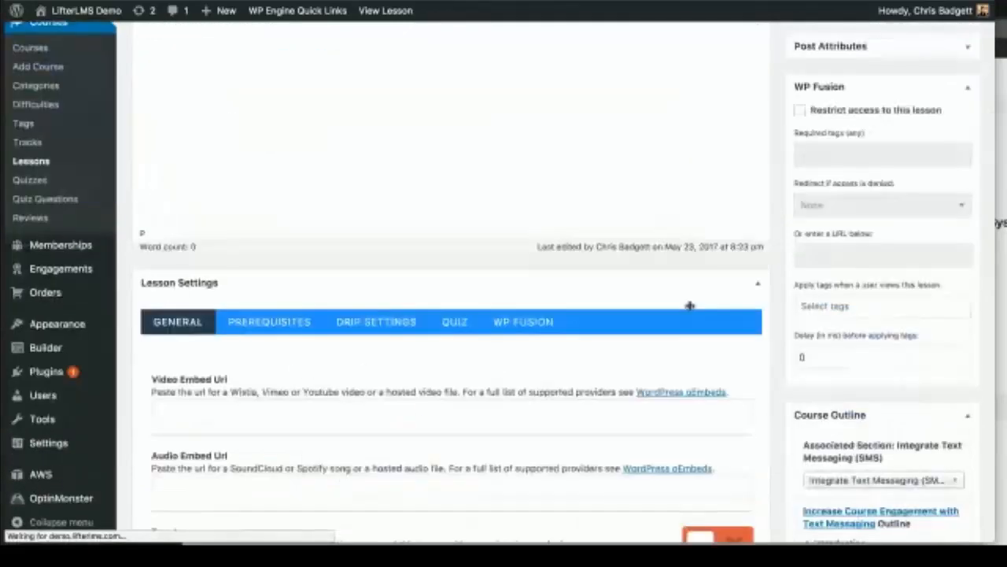
scroll(689, 306, down, 3)
scroll(689, 306, down, 3)
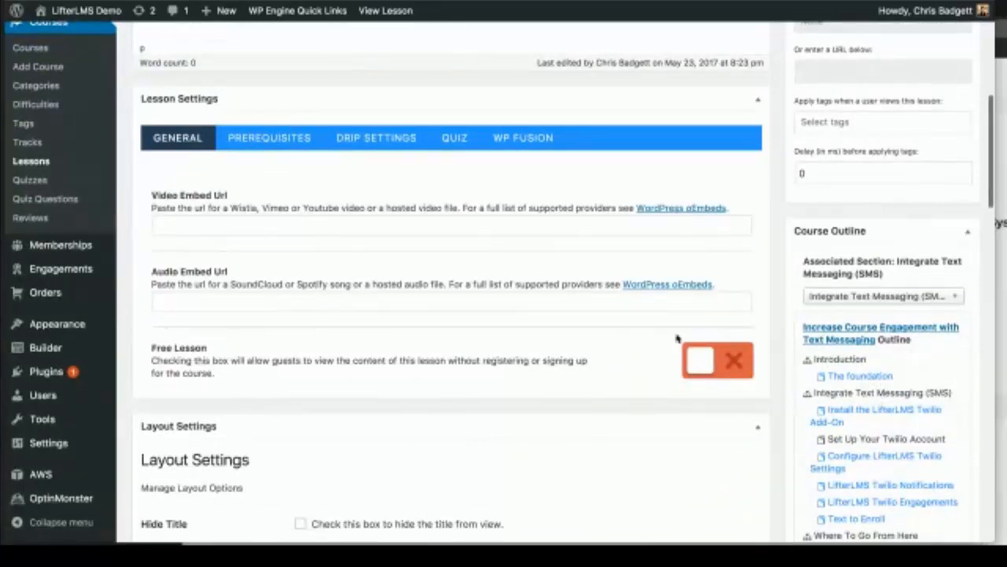
scroll(454, 189, up, 2)
scroll(454, 189, up, 6)
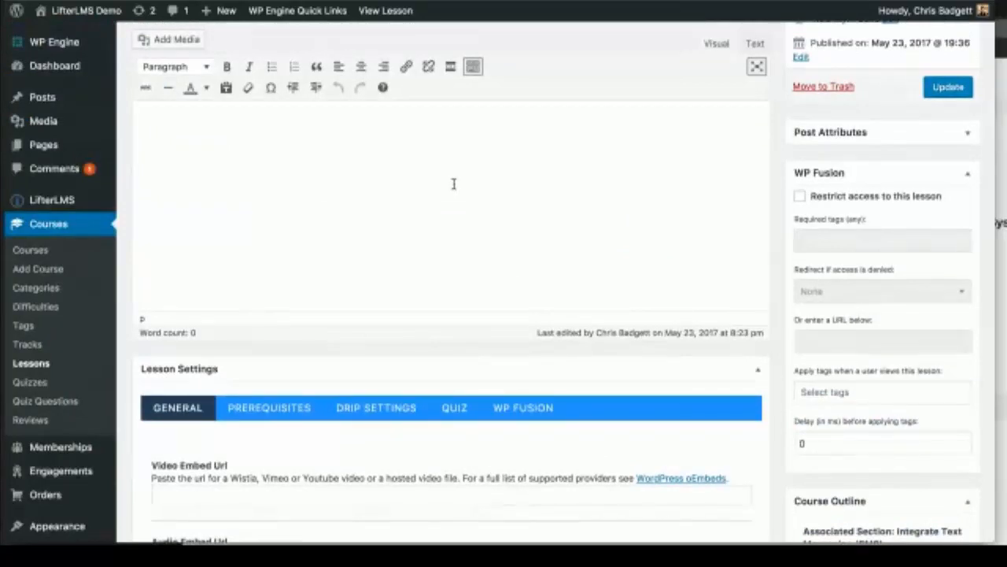
scroll(453, 183, down, 1)
scroll(454, 185, down, 5)
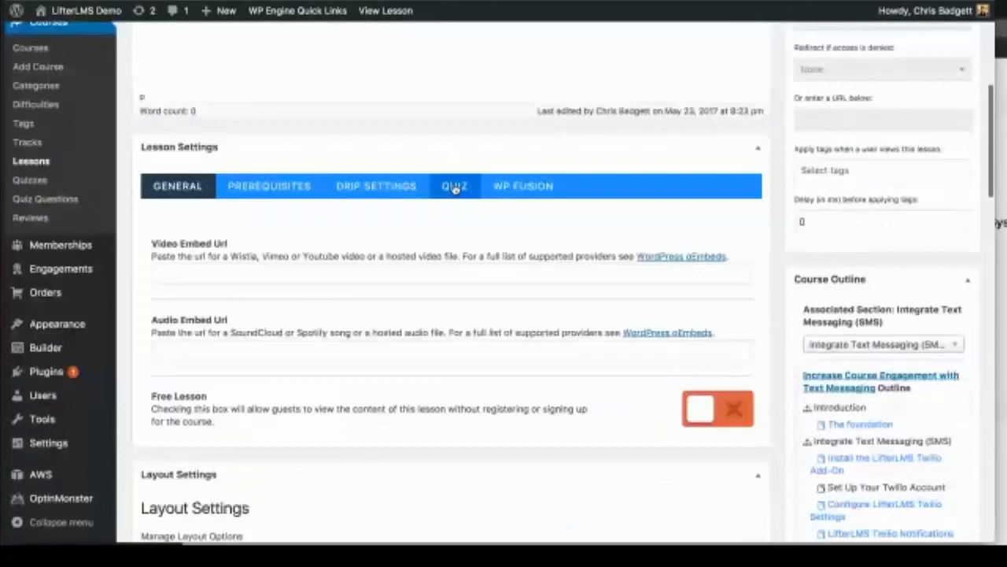
scroll(455, 190, down, 4)
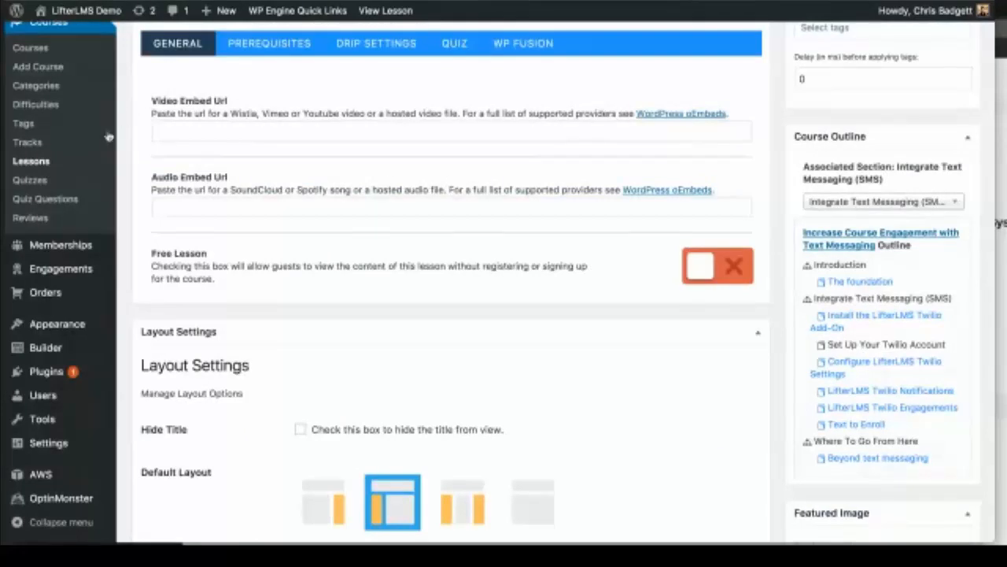
click(43, 182)
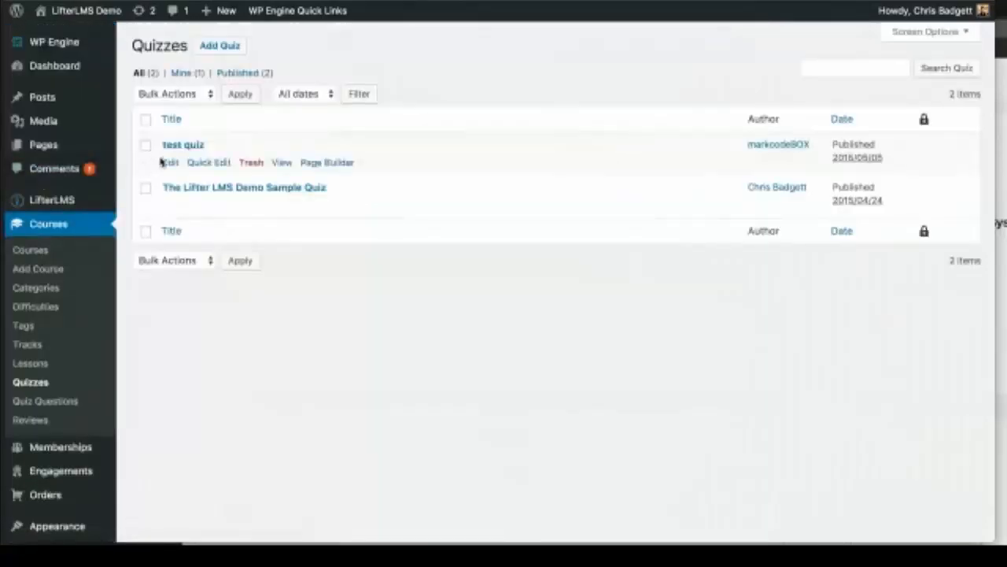
Step: Add a new quiz titled 'Twilio'
click(221, 48)
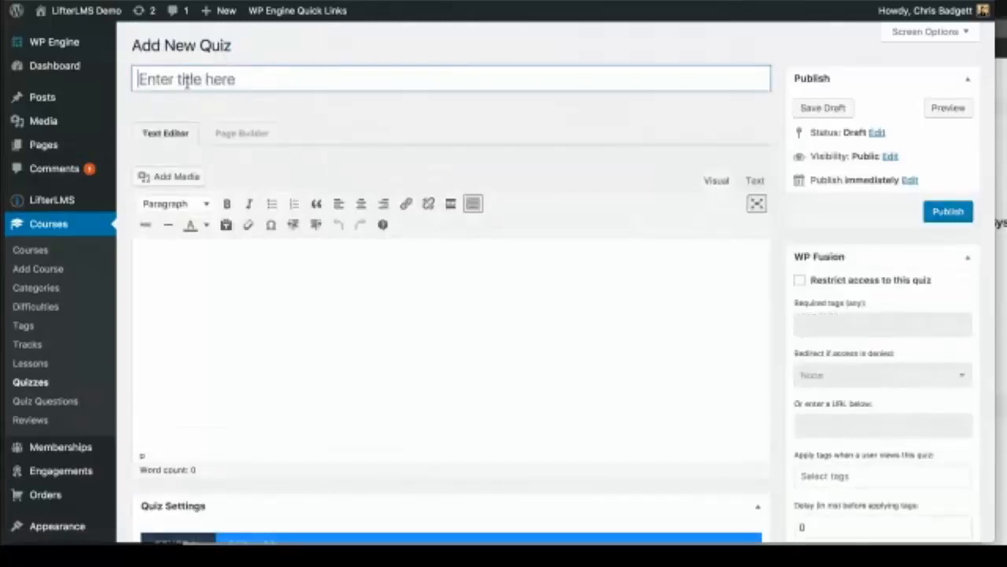
click(187, 82)
text(Twilio)
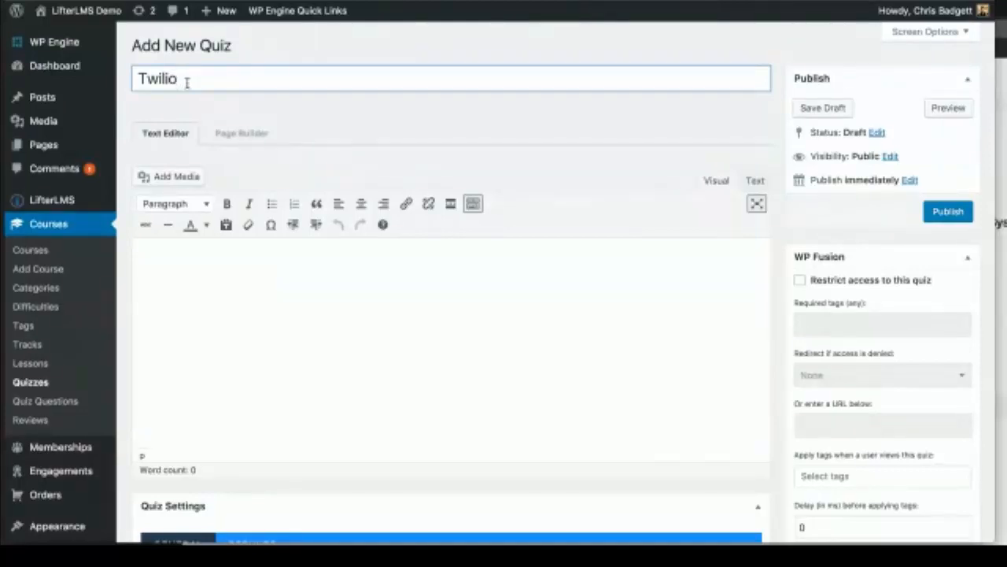
Step: Write the description 'This is a quiz is to make sure you understand Twilio'
click(155, 262)
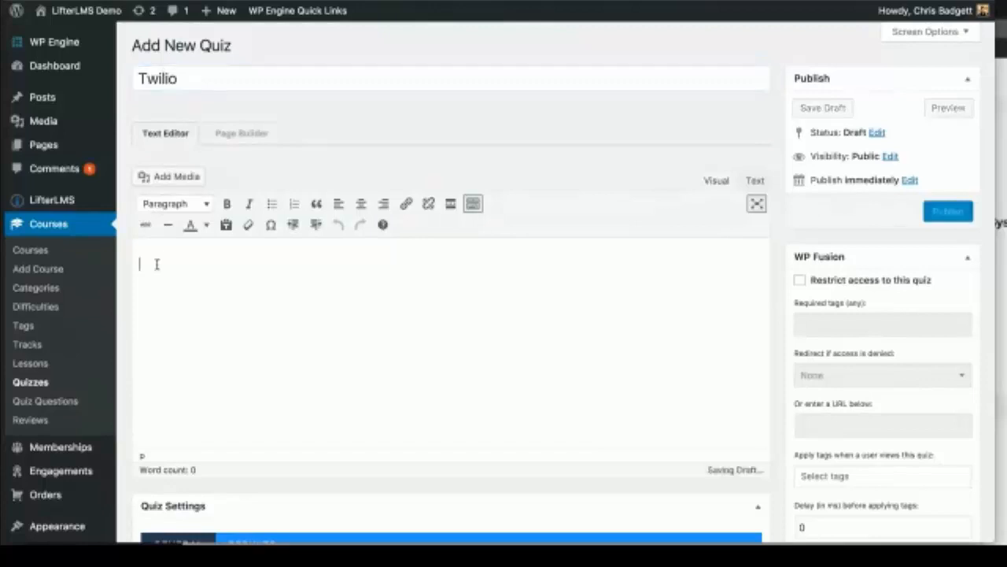
scroll(157, 264, down, 1)
text(This)
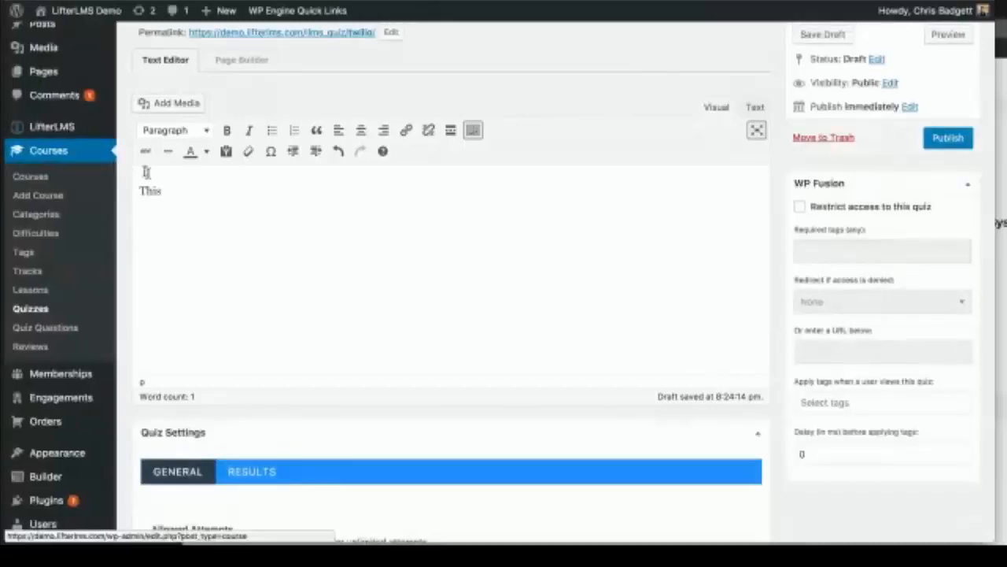
text(is a quiz)
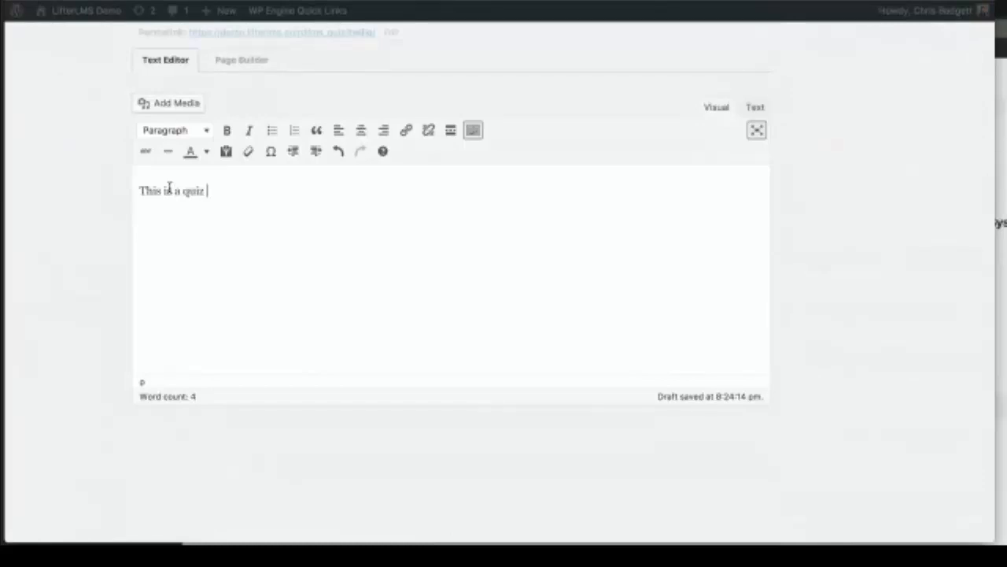
text( is to make sure you understand Twilio)
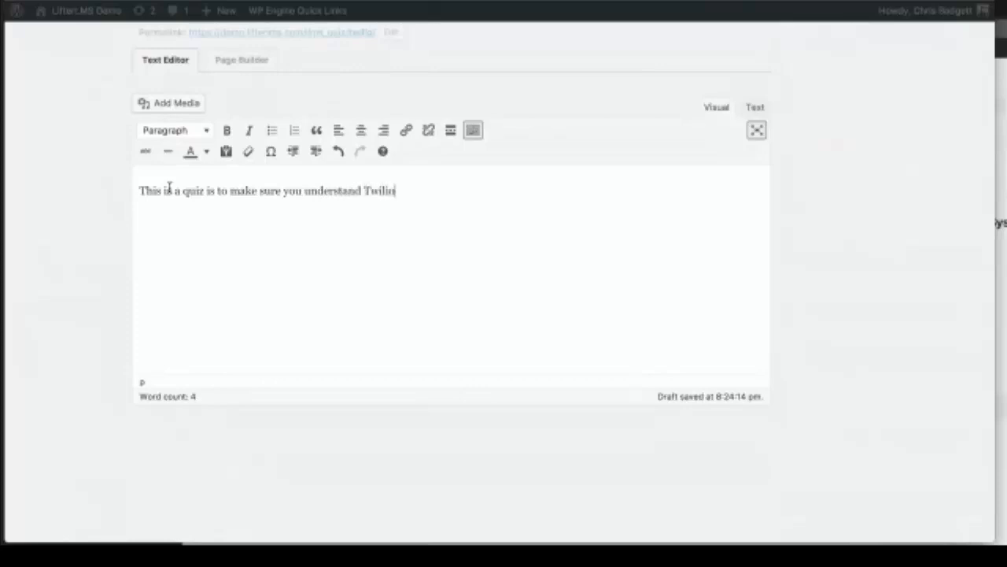
scroll(169, 190, down, 5)
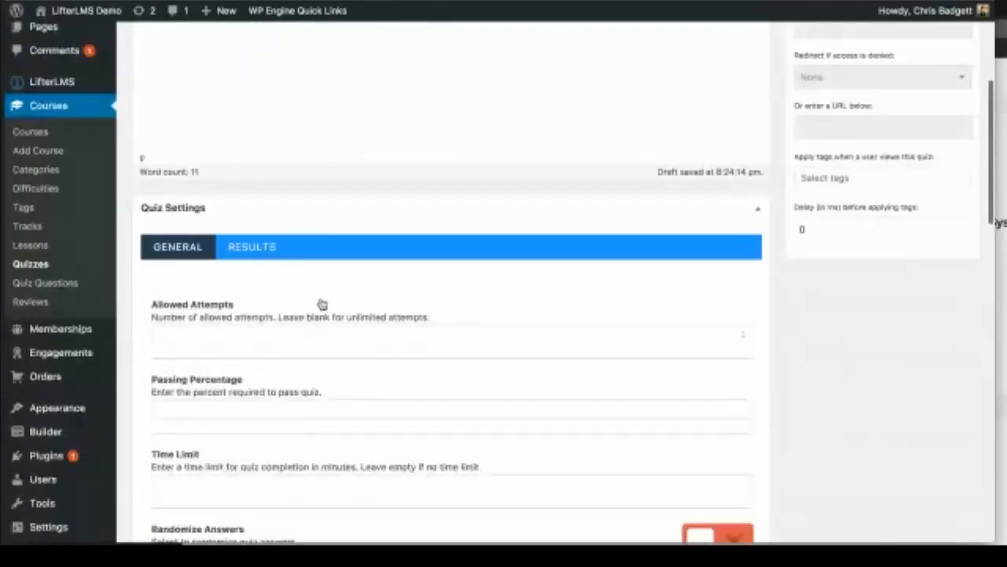
Step: Enter 22 allowed attempts, then clear the allowed attempts field again
scroll(322, 304, down, 1)
click(270, 319)
text(22)
scroll(270, 321, up, 12)
scroll(368, 103, up, 4)
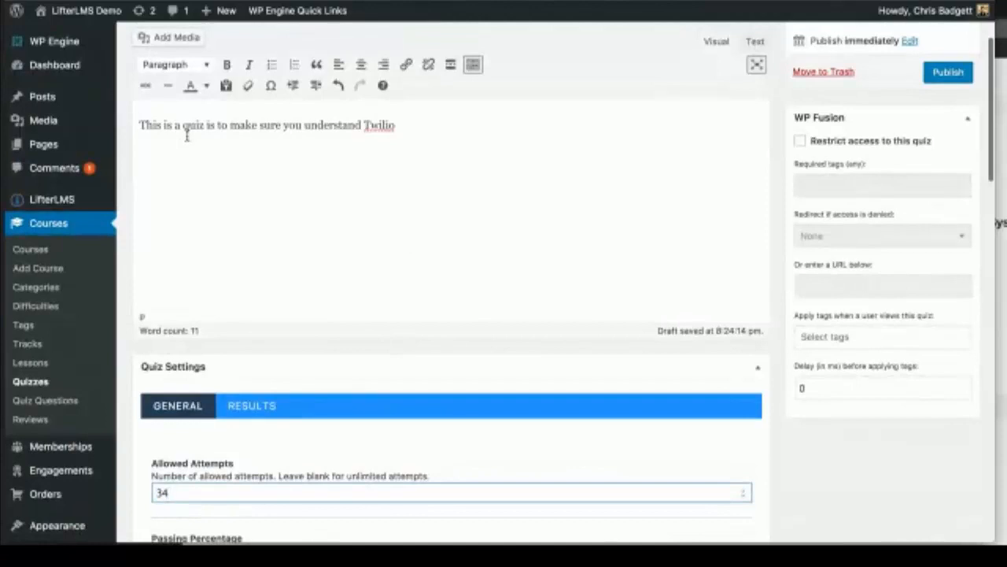
scroll(187, 136, down, 1)
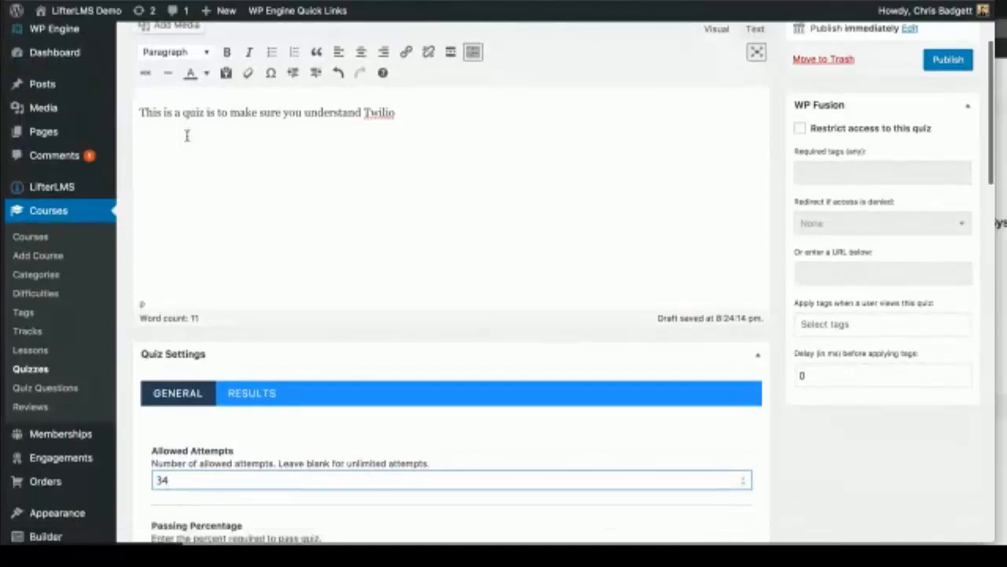
scroll(187, 136, down, 2)
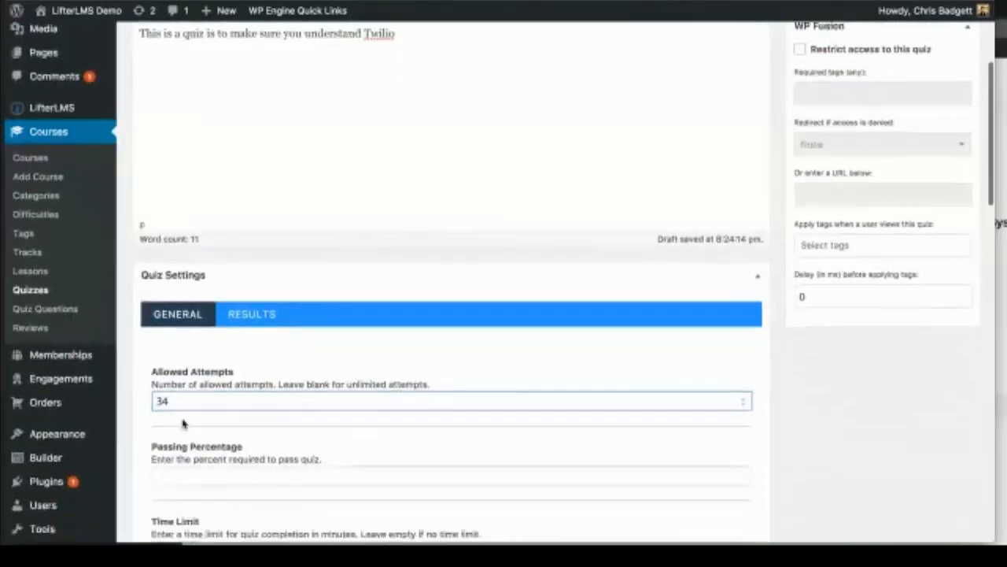
double_click(160, 401)
key(BackSpace)
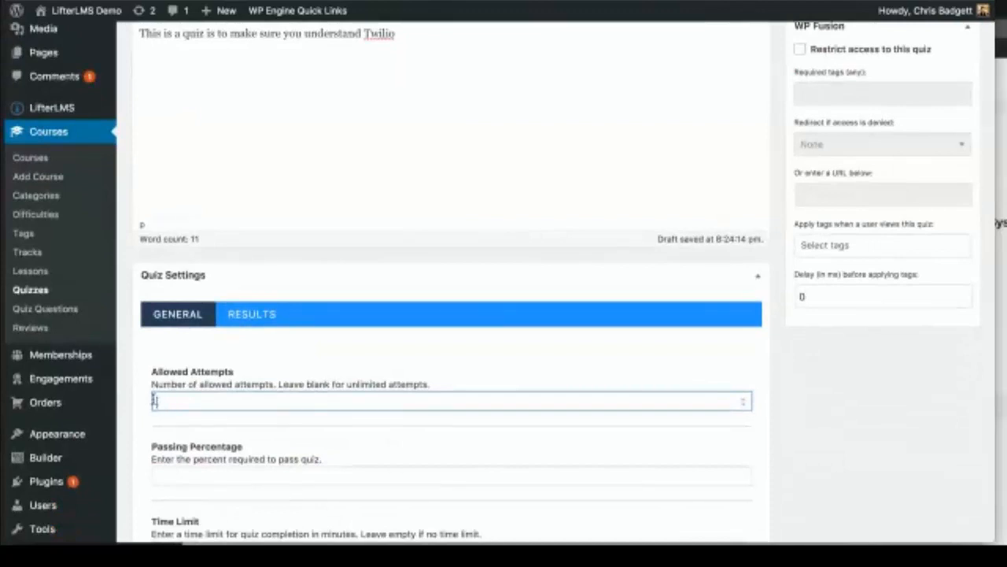
scroll(402, 470, down, 3)
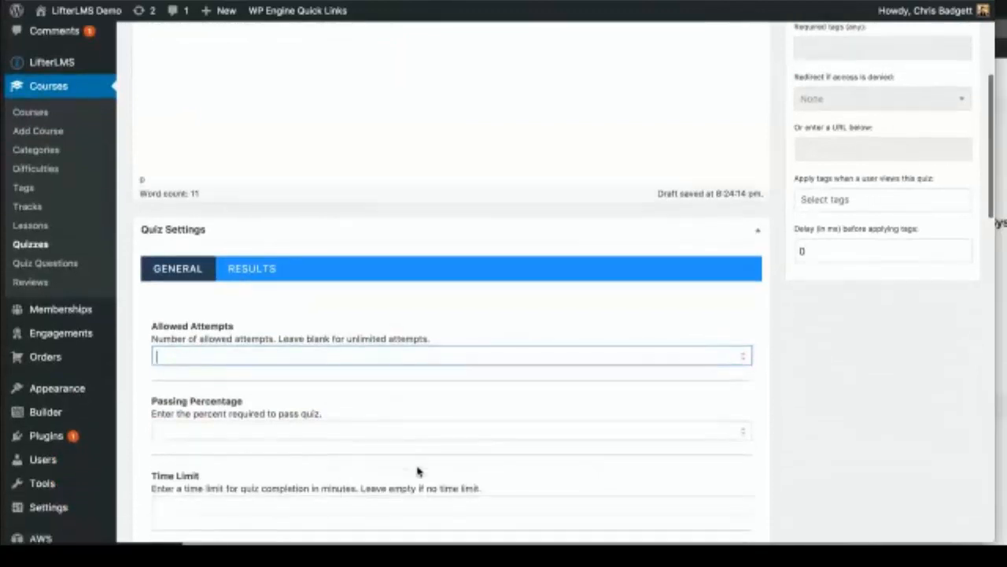
Step: Set the passing percentage to 80 and a 5-minute time limit, leaving randomization off
click(310, 430)
text(80)
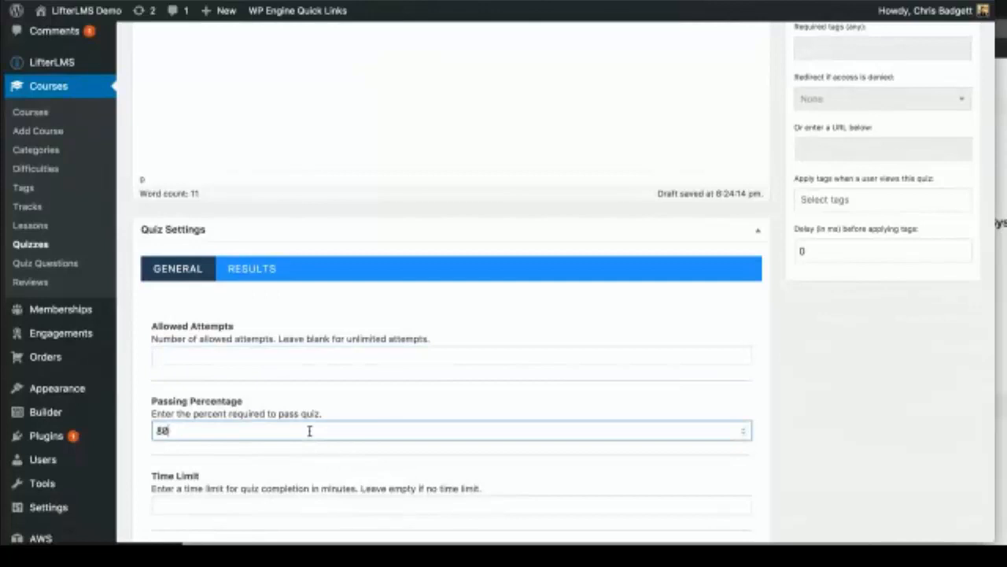
click(400, 396)
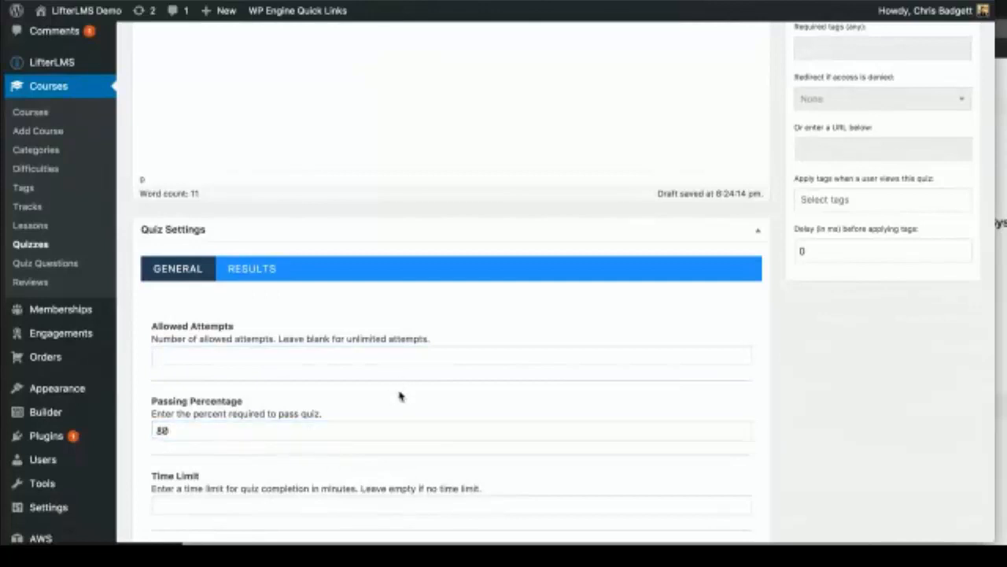
scroll(400, 396, down, 5)
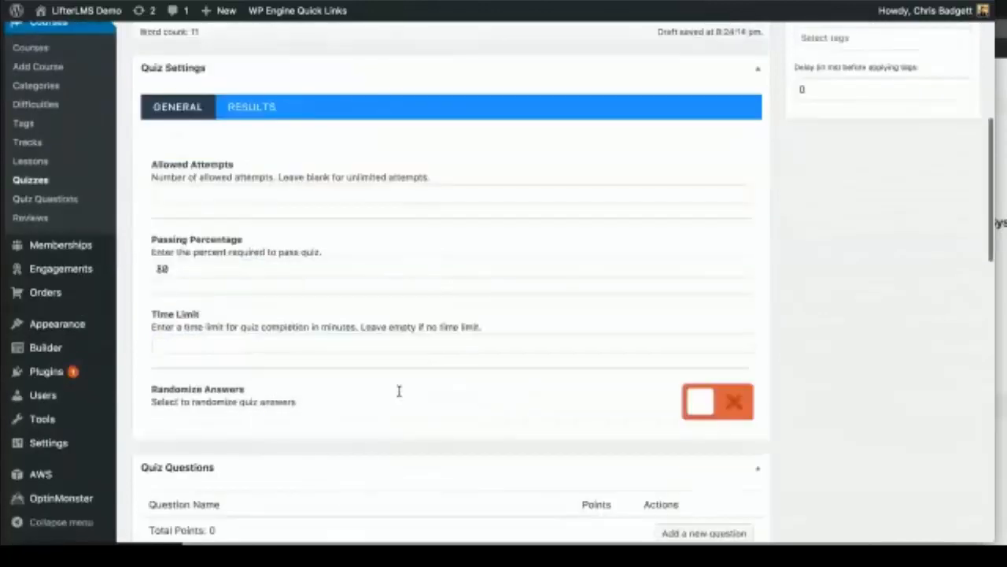
click(255, 340)
text(5)
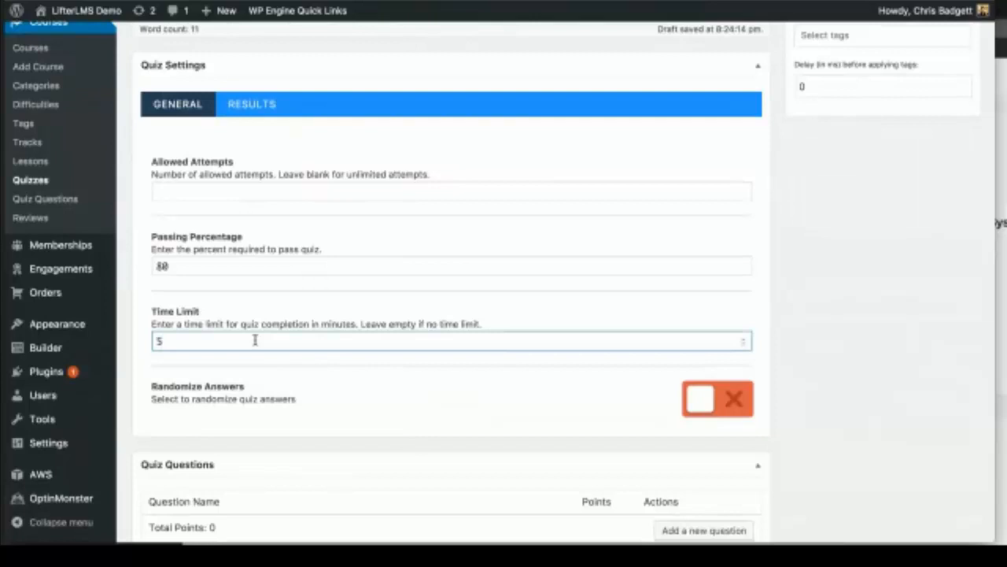
click(320, 391)
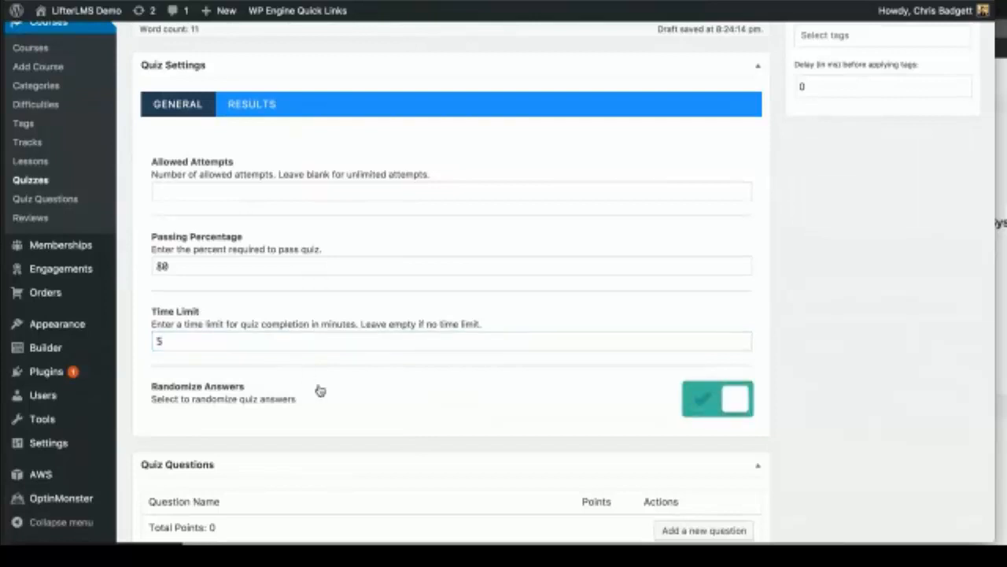
click(321, 392)
Step: Add one question slot, publish the Twilio quiz, and go to Quiz Questions
scroll(379, 416, down, 3)
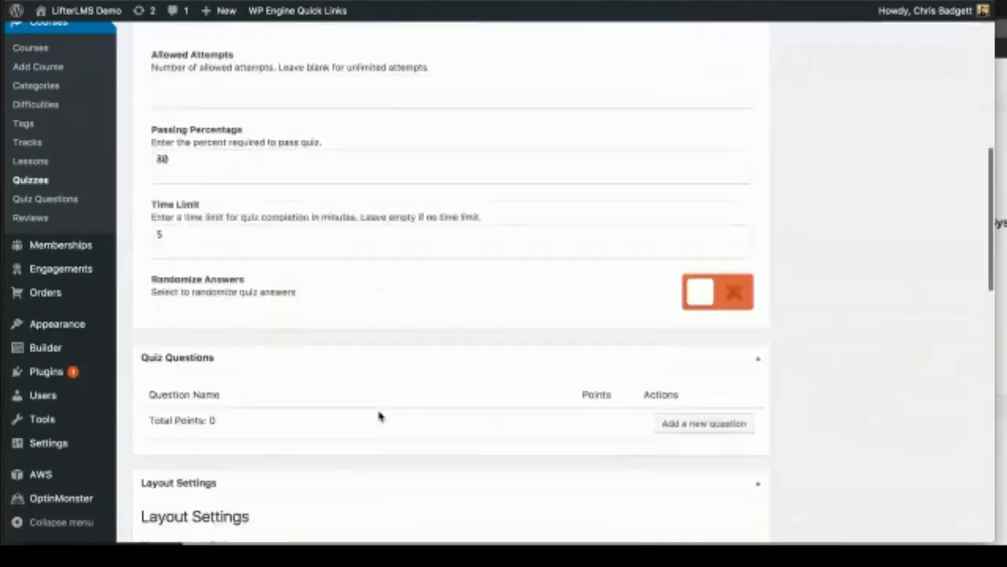
click(664, 409)
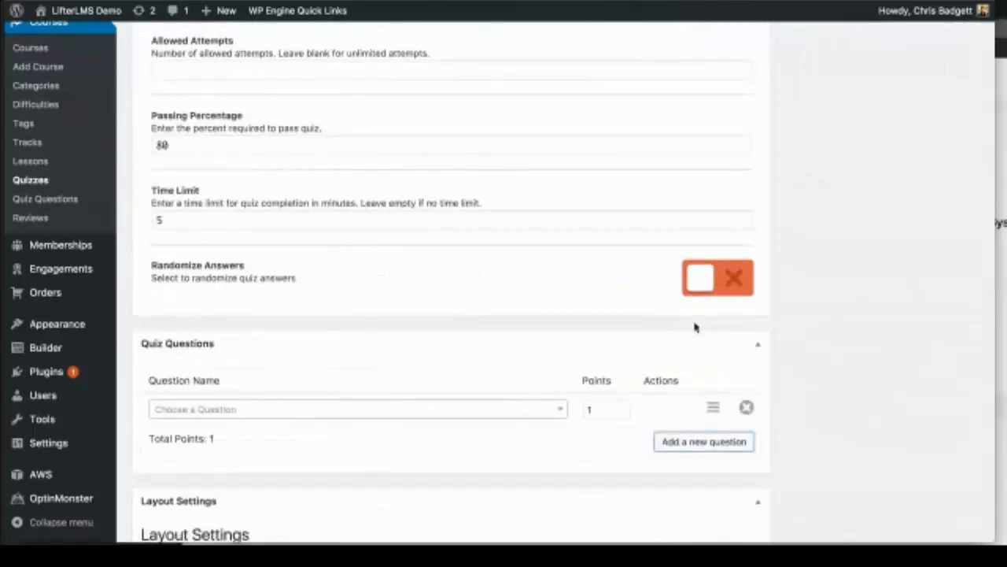
scroll(695, 327, up, 10)
click(948, 212)
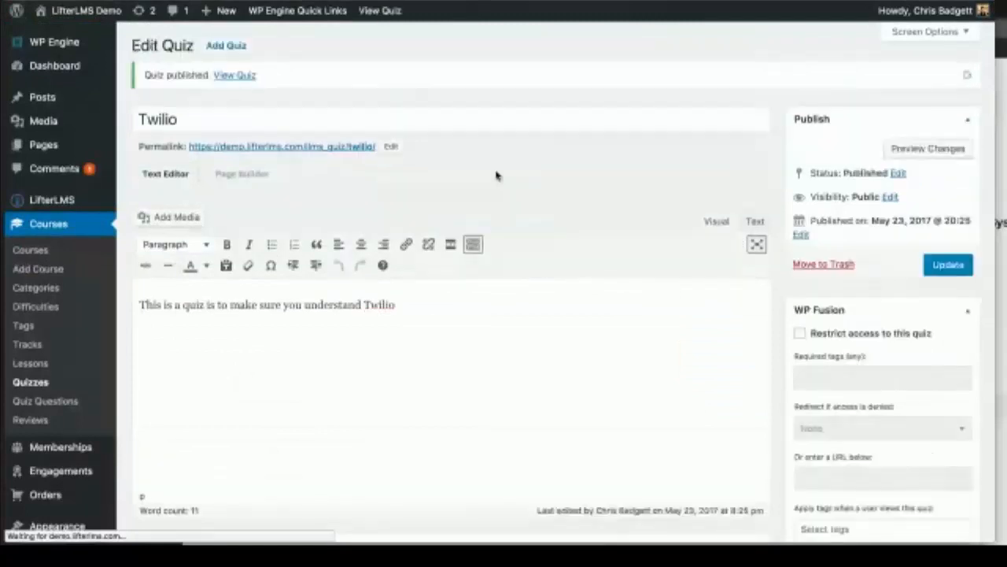
scroll(440, 299, down, 4)
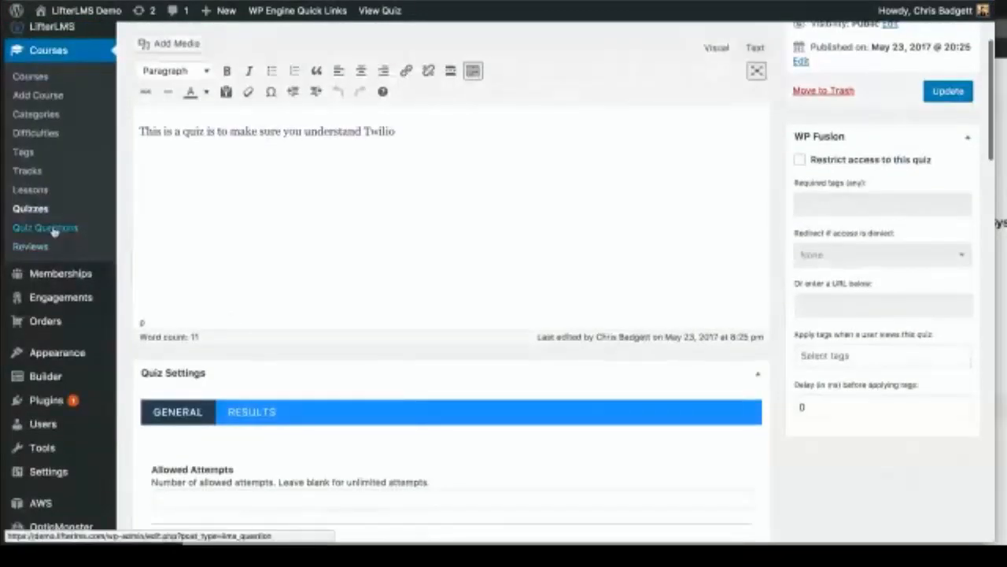
click(54, 228)
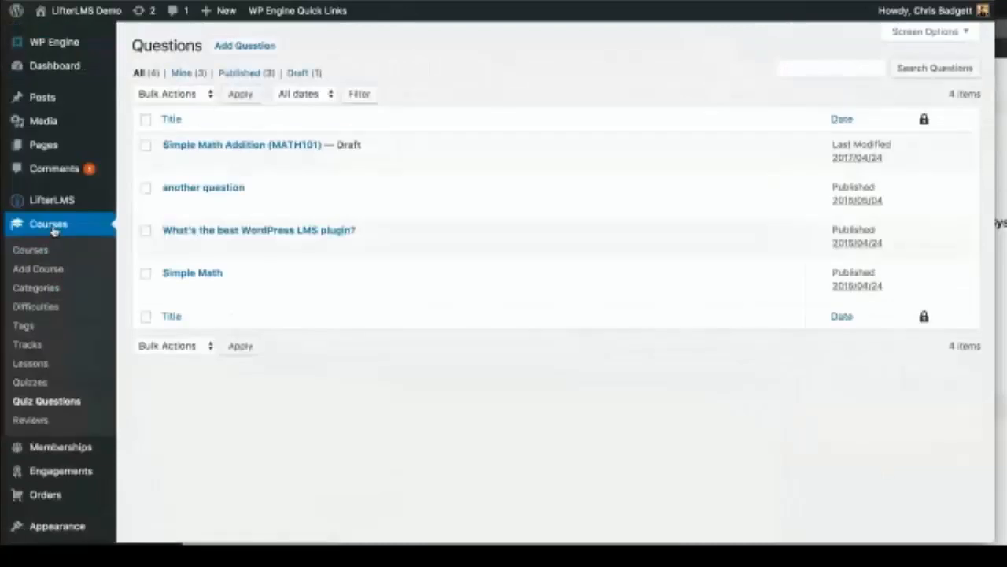
Step: Create question 'Twilio q 1' asking 'What is one + one?'
click(246, 48)
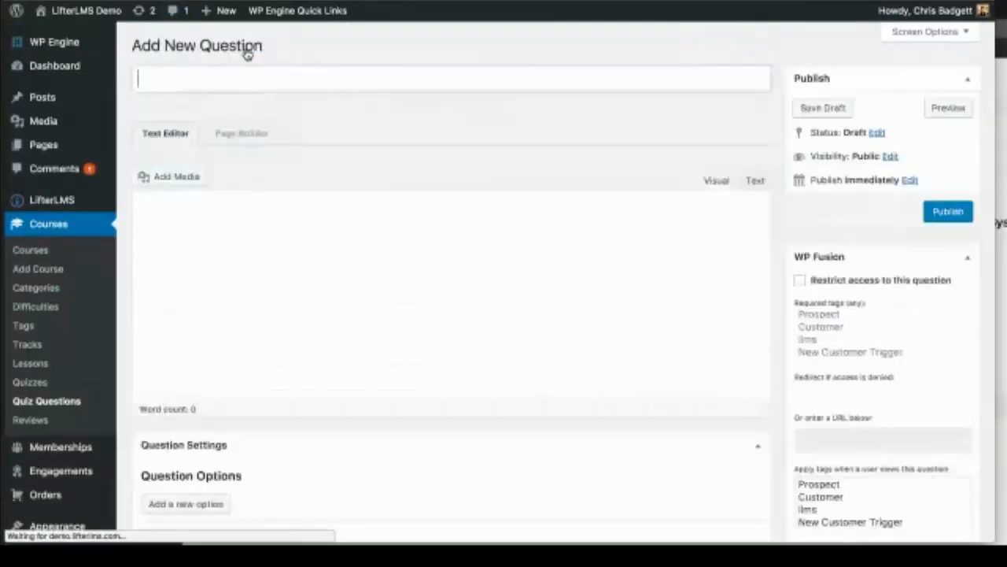
click(201, 73)
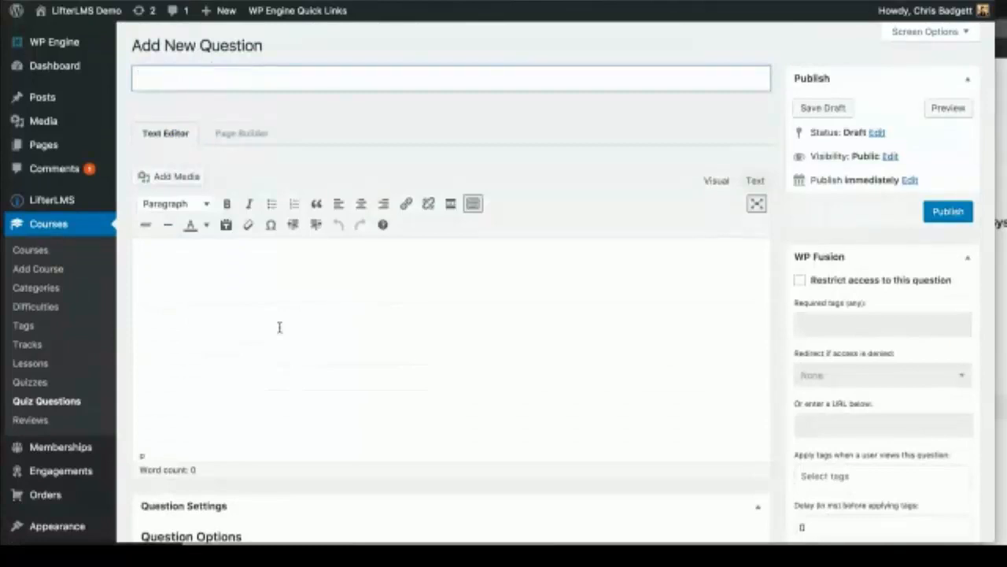
scroll(307, 418, down, 3)
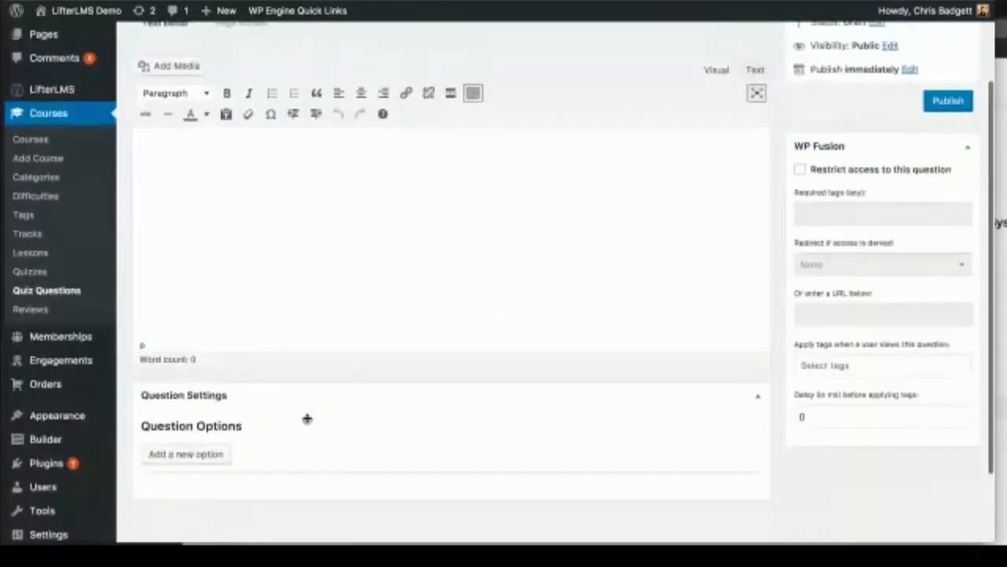
scroll(307, 418, up, 3)
text(Twili)
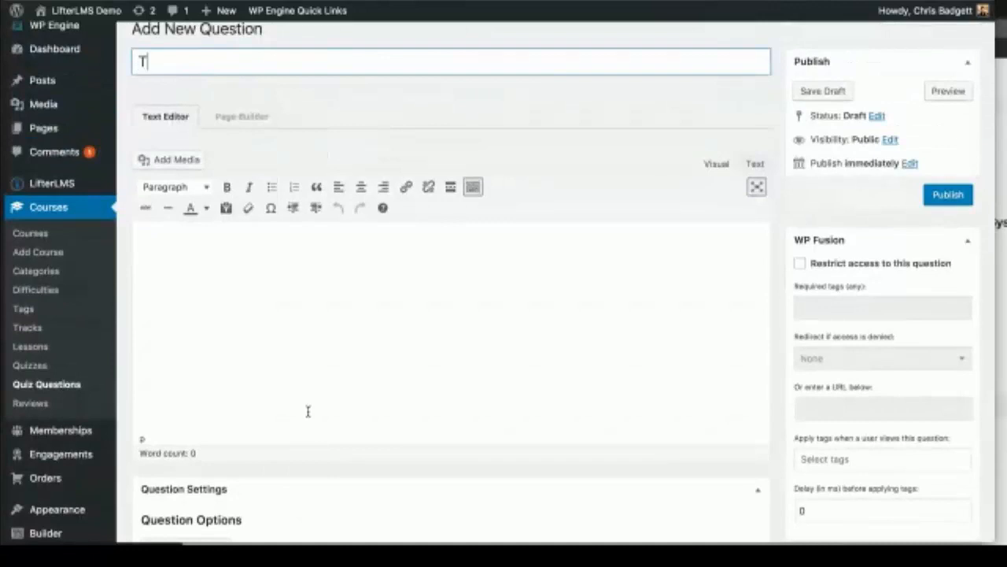
text(q 1)
click(174, 274)
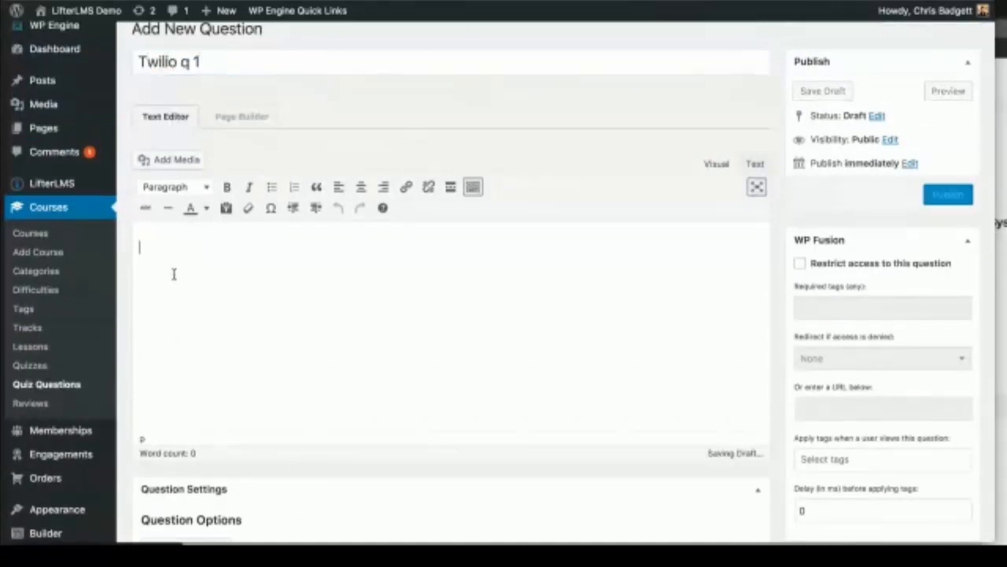
text(What is one + )
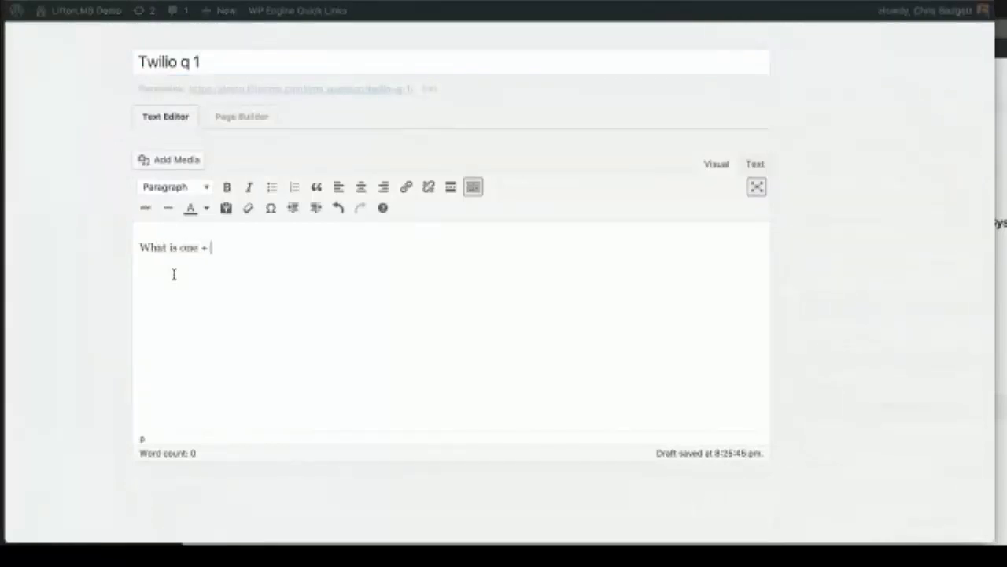
text(one?)
Step: Add a first answer option 2 and mark it correct
scroll(257, 311, down, 4)
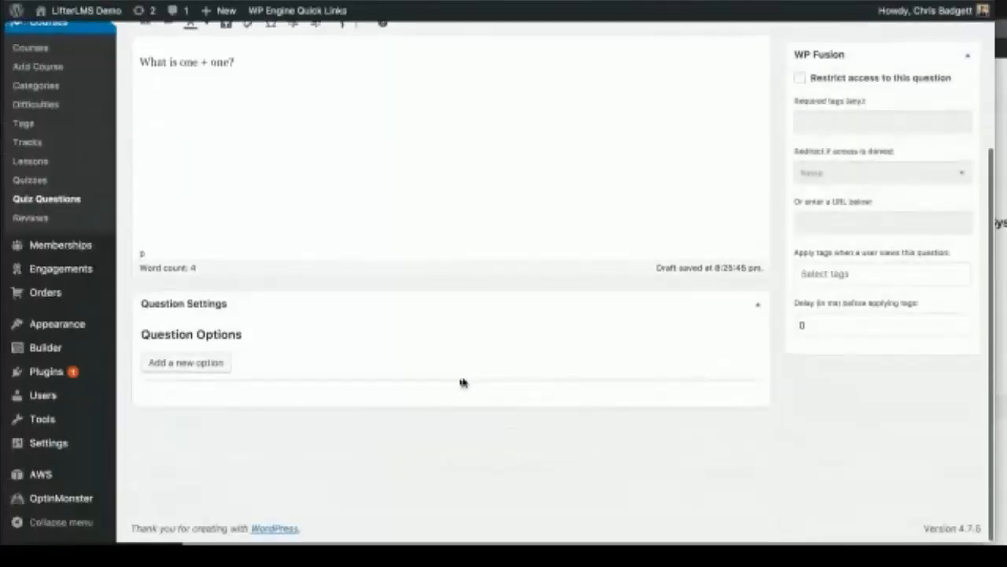
click(188, 364)
click(155, 395)
scroll(182, 415, down, 1)
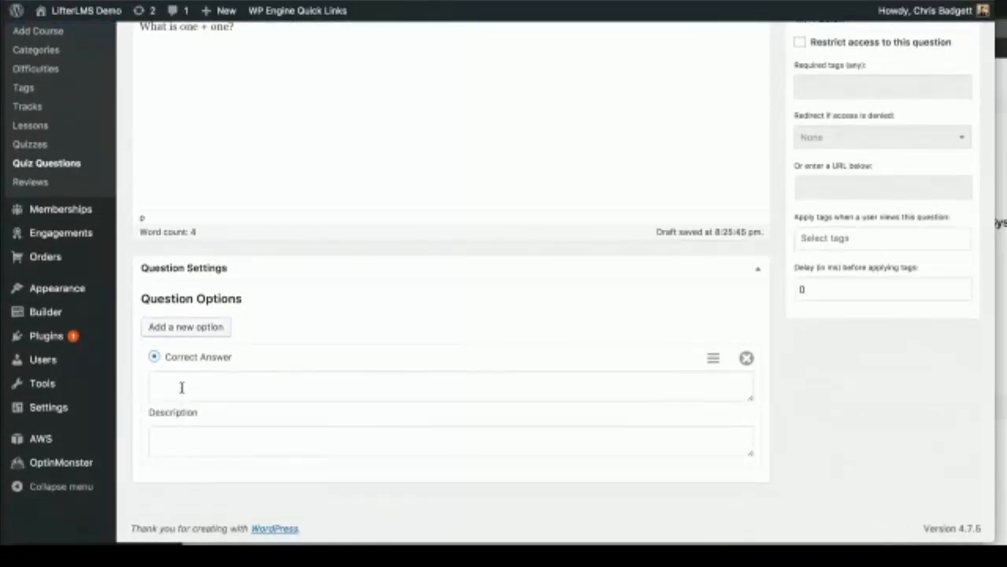
click(169, 384)
text(2)
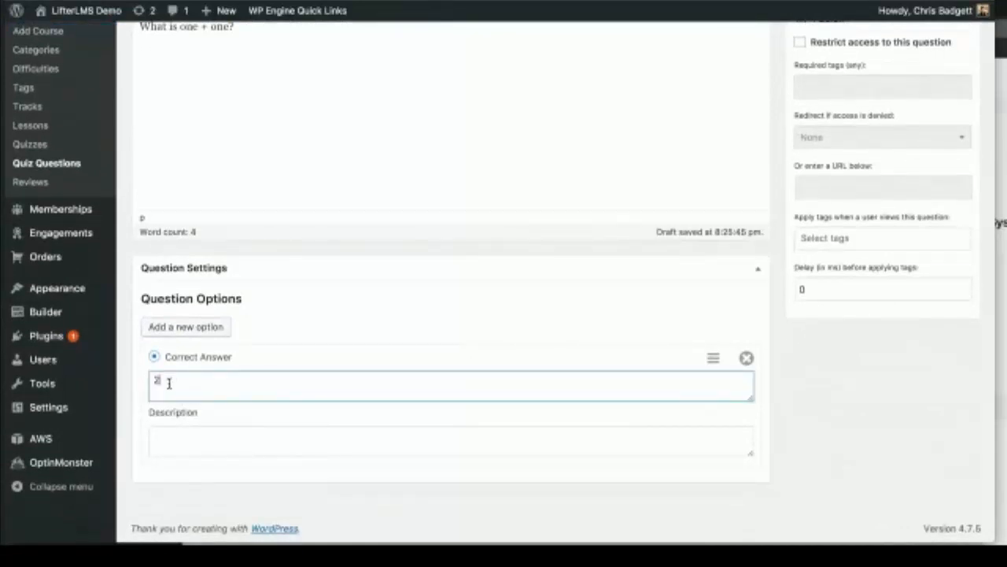
Step: Add answer options 3 and 5, then publish the question
click(184, 329)
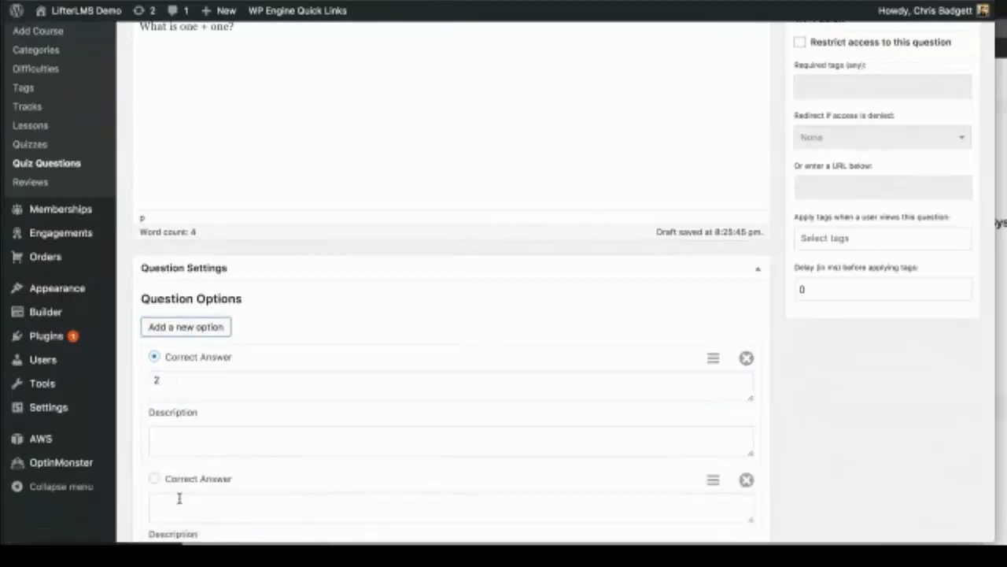
click(170, 441)
click(166, 506)
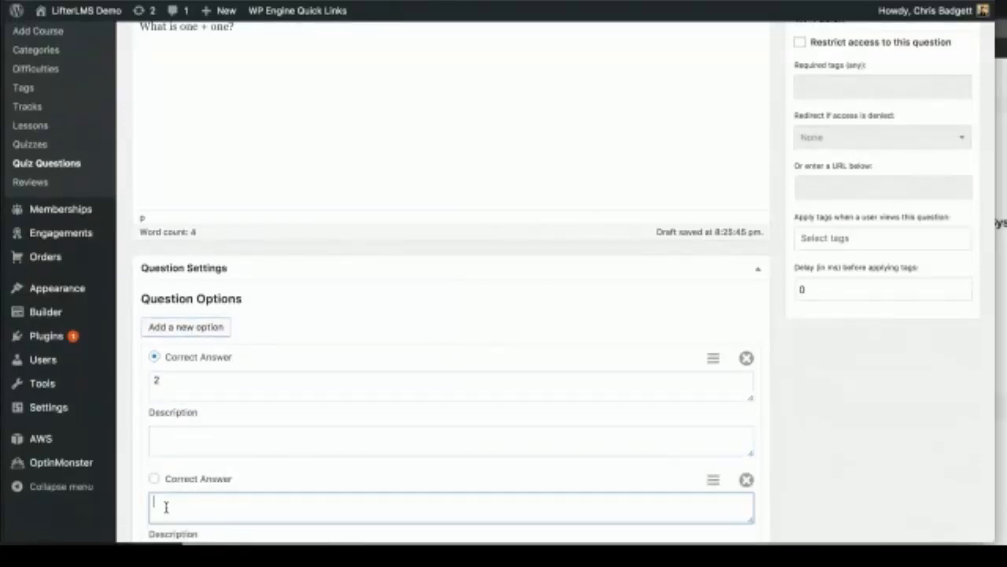
text(3)
scroll(166, 510, down, 3)
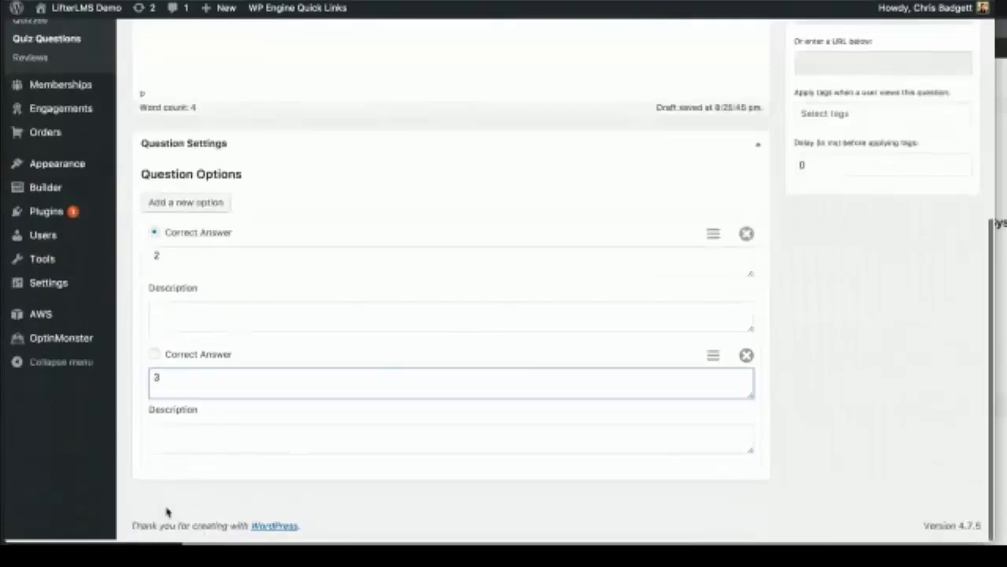
click(218, 202)
click(173, 505)
text(5)
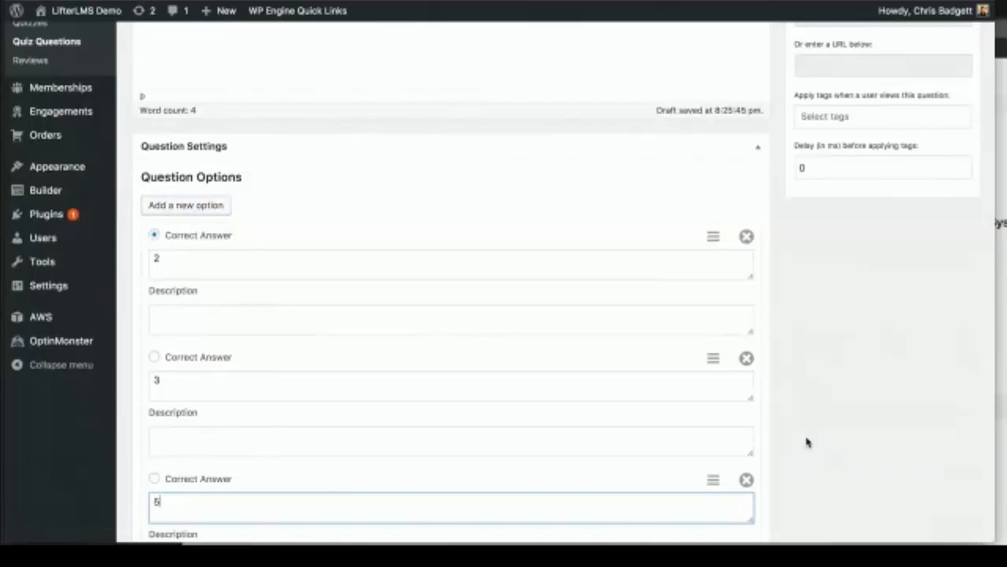
scroll(806, 442, up, 3)
scroll(807, 443, up, 6)
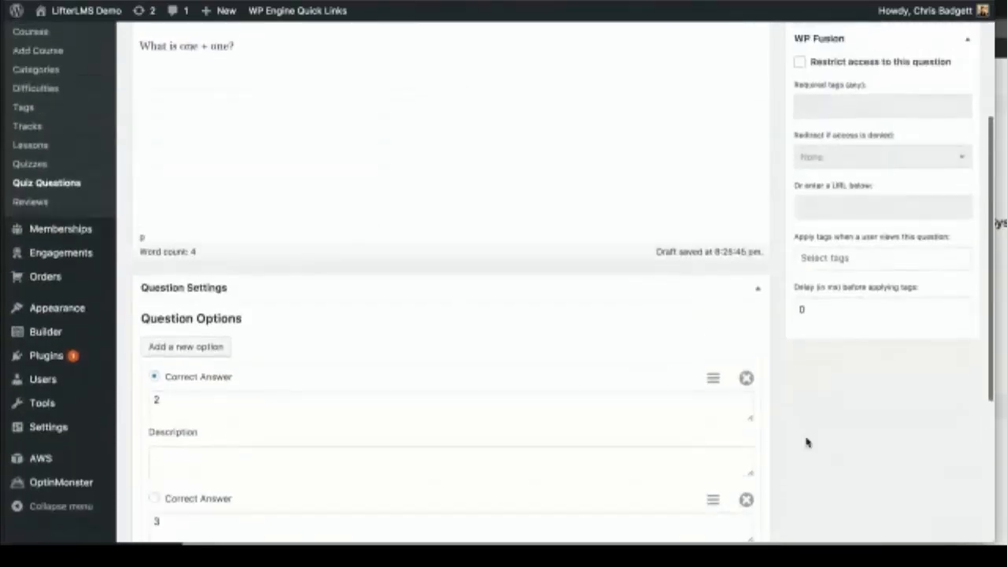
click(947, 193)
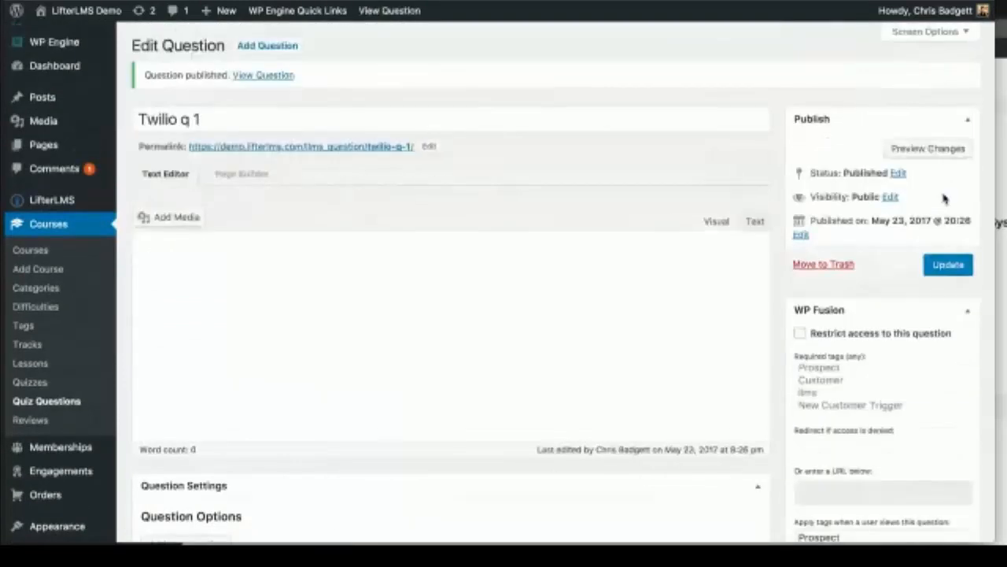
Step: Open the Twilio quiz and assign Twilio q 1 (10679) to its question slot, worth 1 point
click(31, 383)
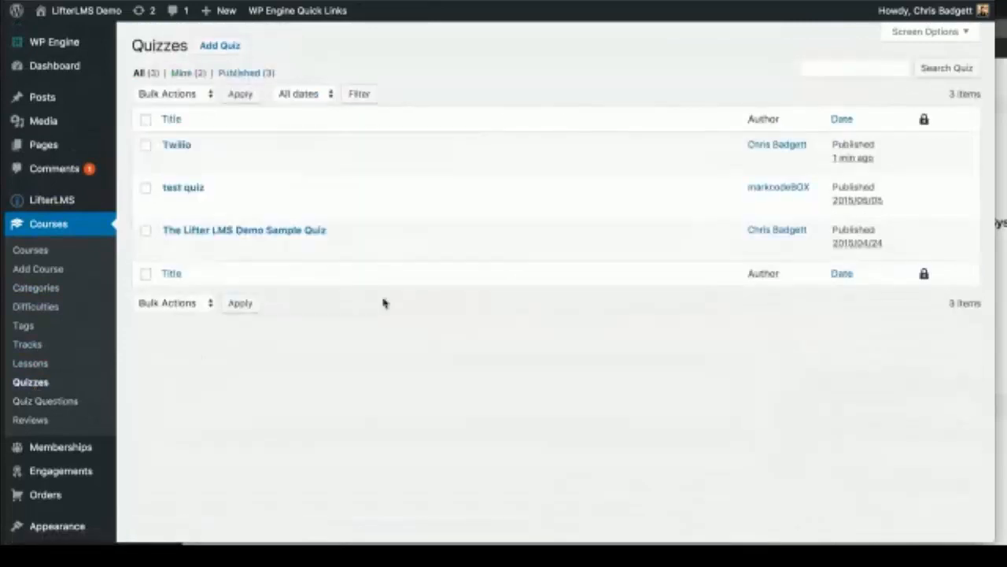
click(174, 146)
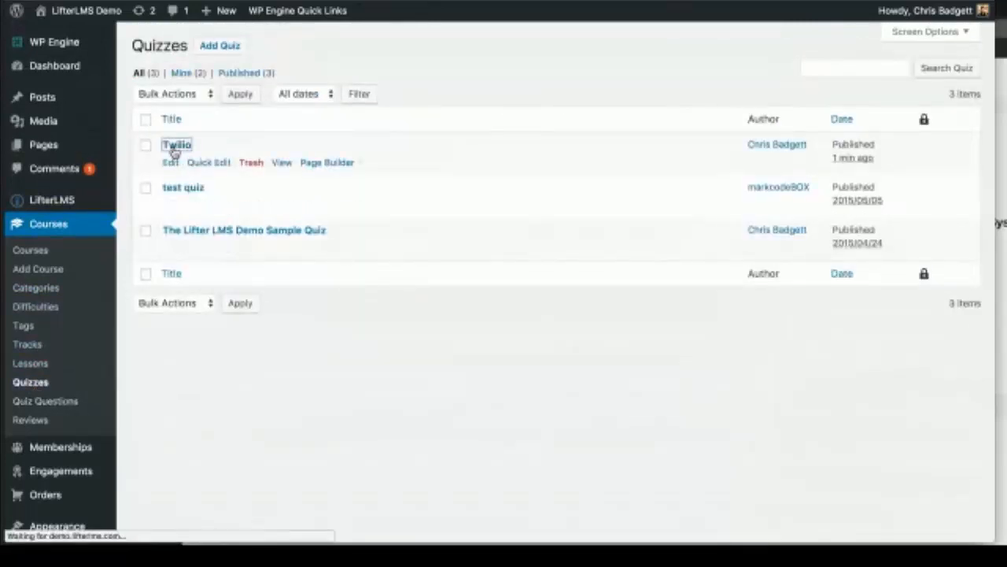
scroll(395, 305, down, 5)
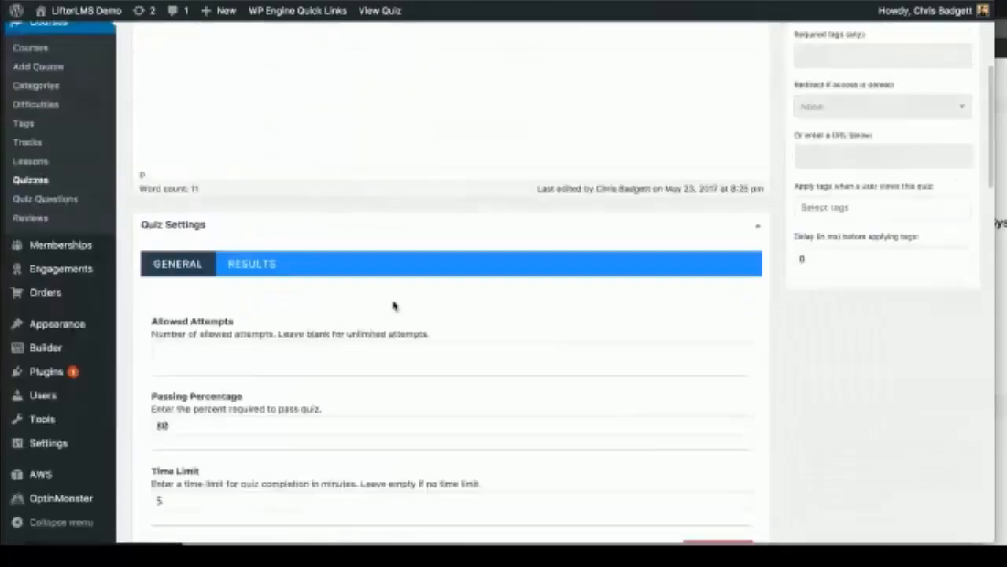
scroll(395, 305, down, 7)
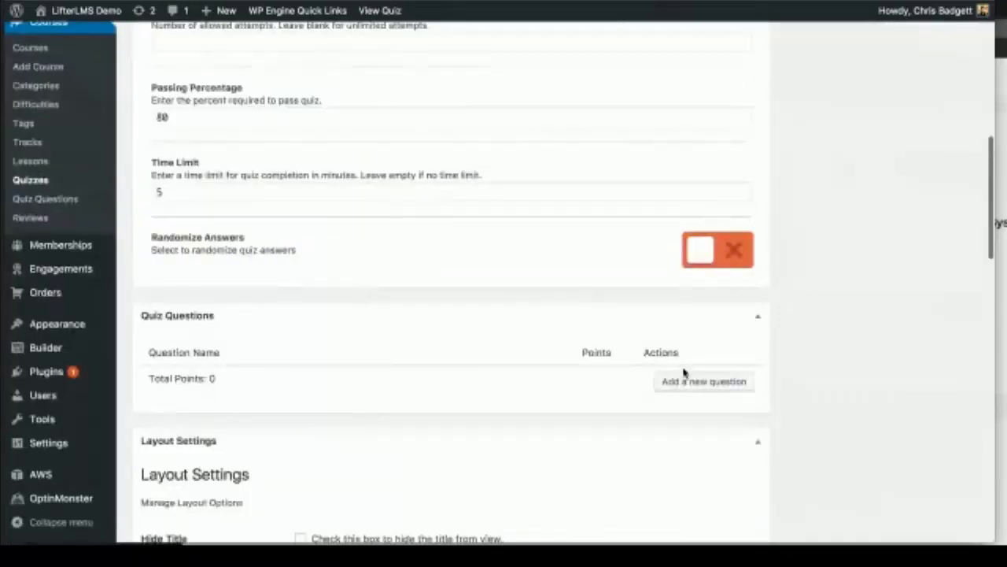
click(466, 388)
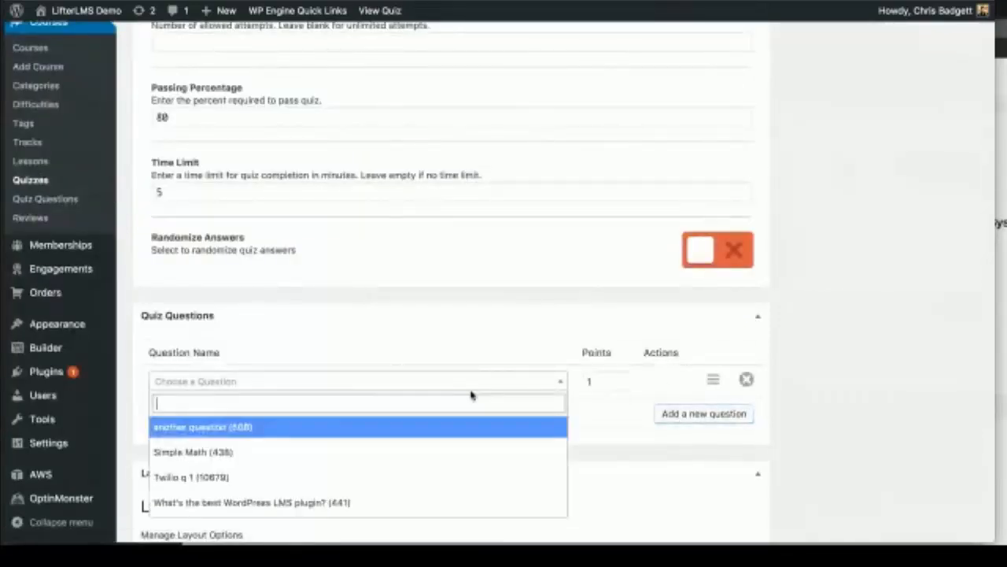
click(207, 477)
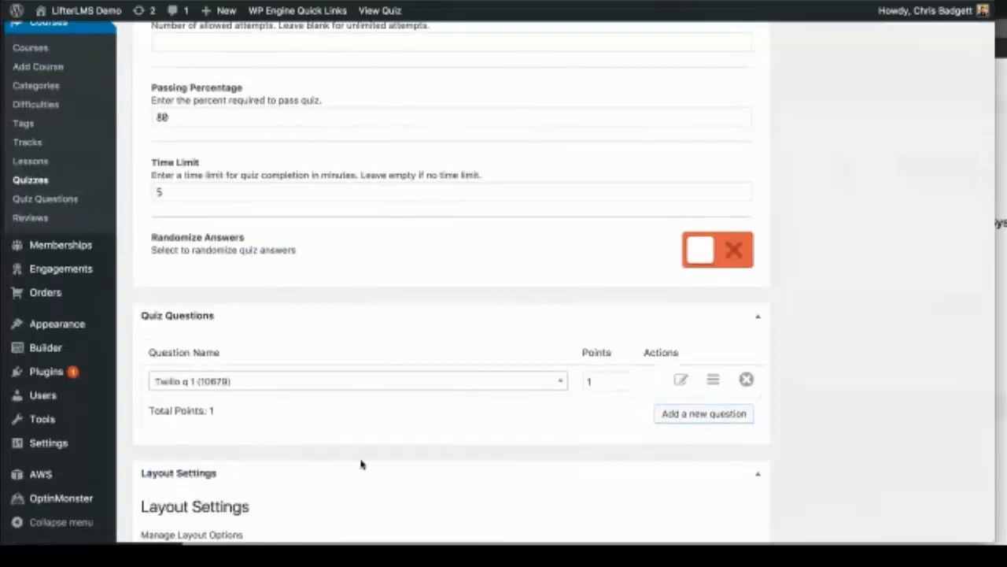
scroll(894, 353, up, 3)
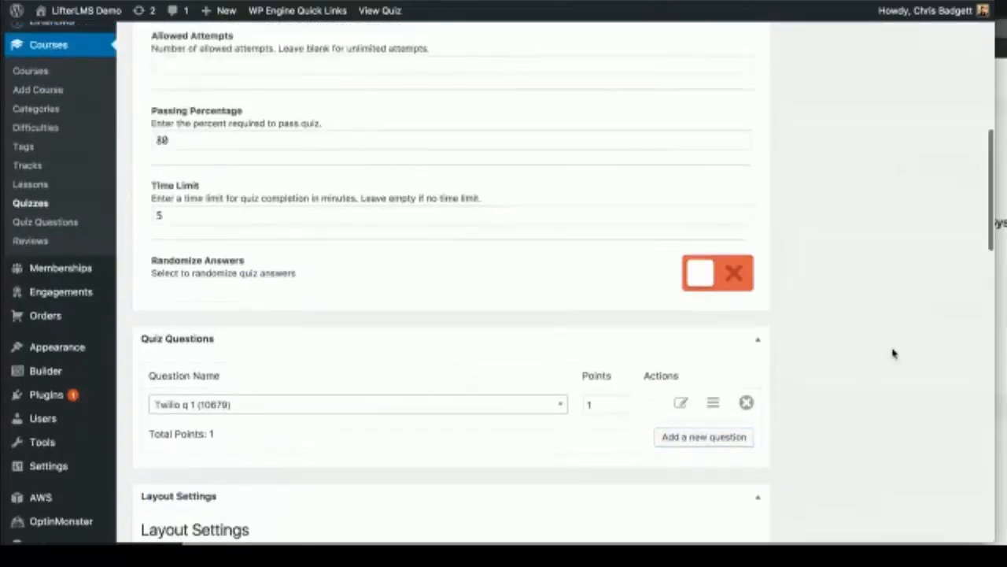
scroll(893, 353, up, 1)
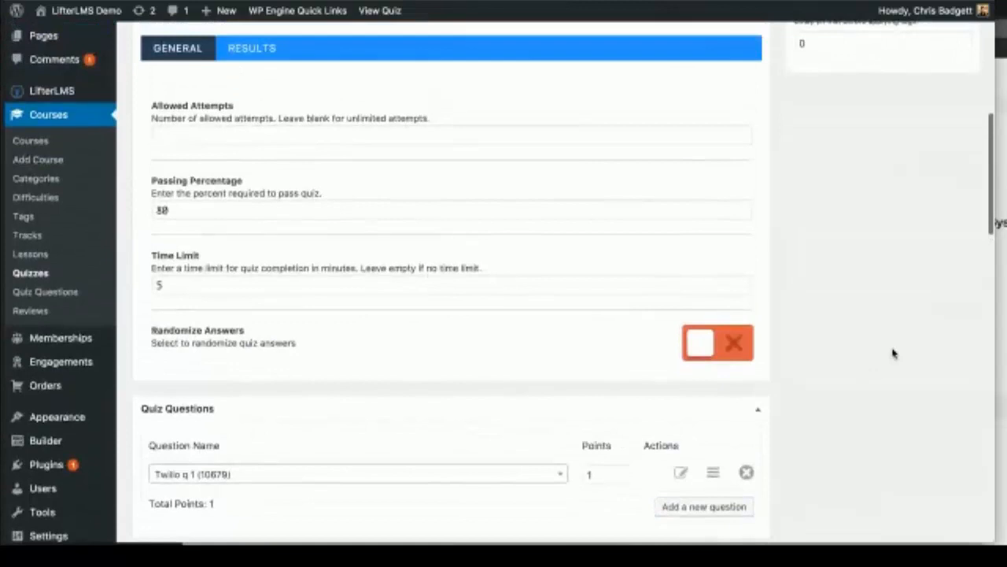
scroll(893, 353, up, 1)
scroll(893, 353, up, 10)
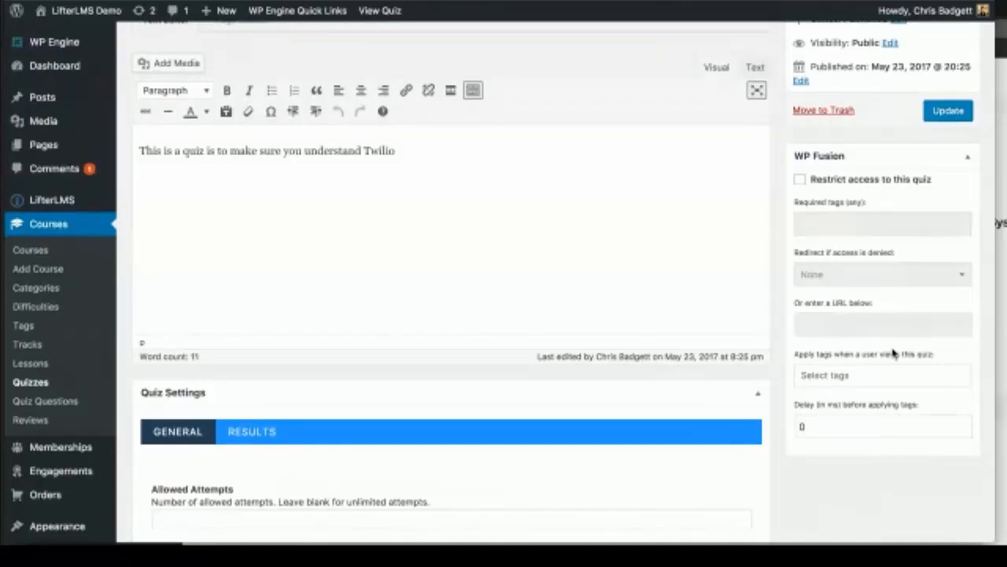
scroll(893, 354, up, 1)
Step: Update the Twilio quiz, review its Quiz Questions, and update it once more
click(962, 158)
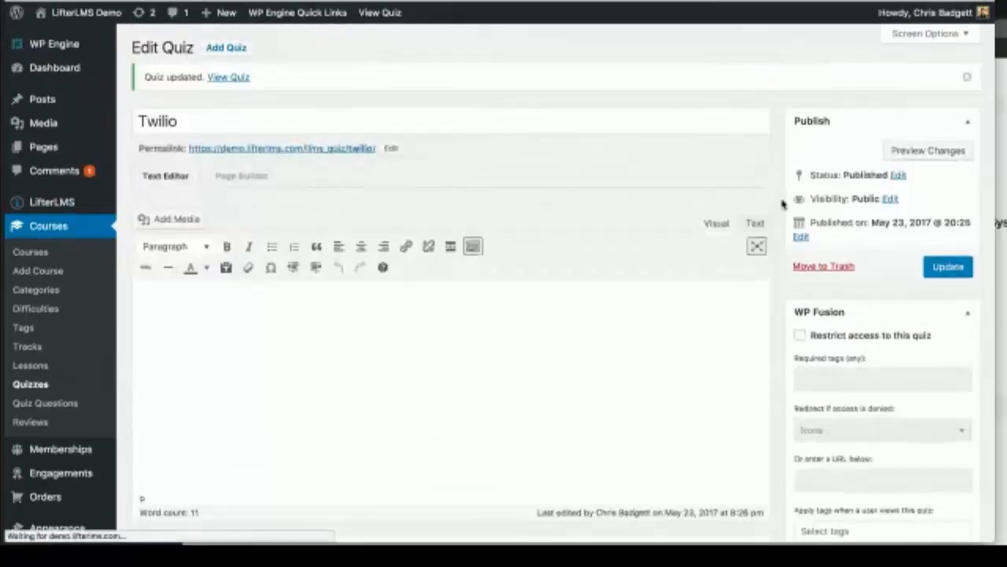
scroll(782, 204, down, 4)
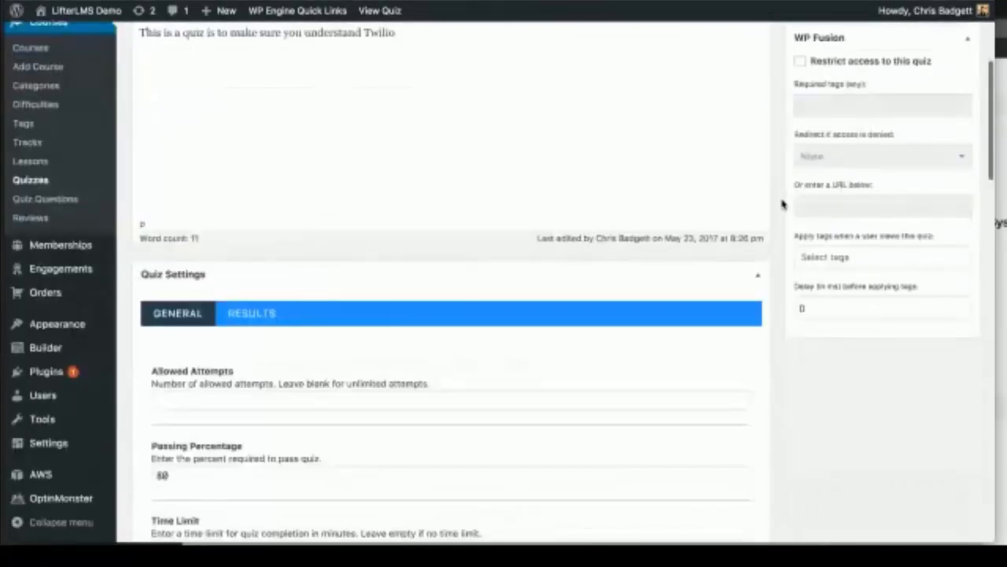
scroll(782, 204, down, 4)
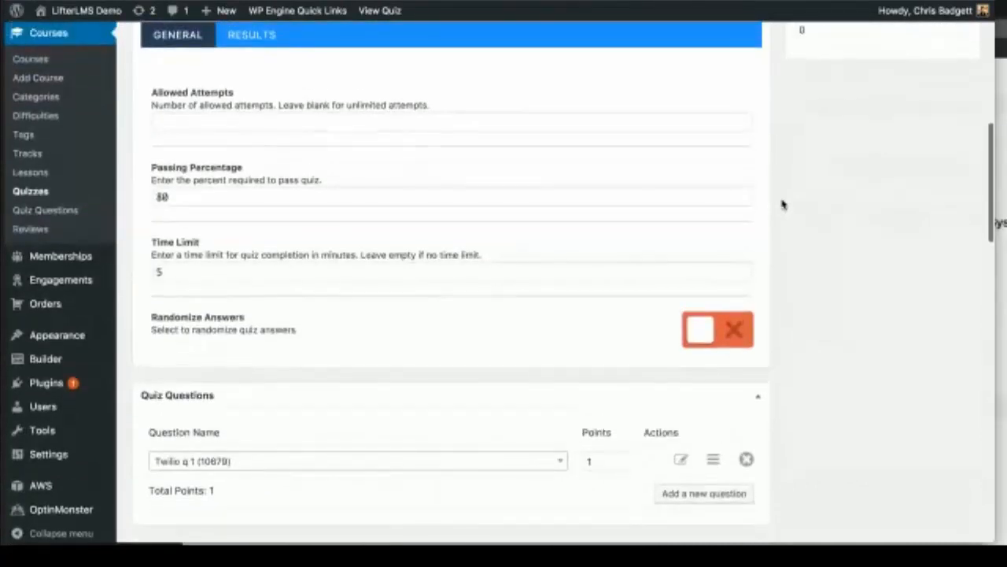
scroll(781, 203, down, 3)
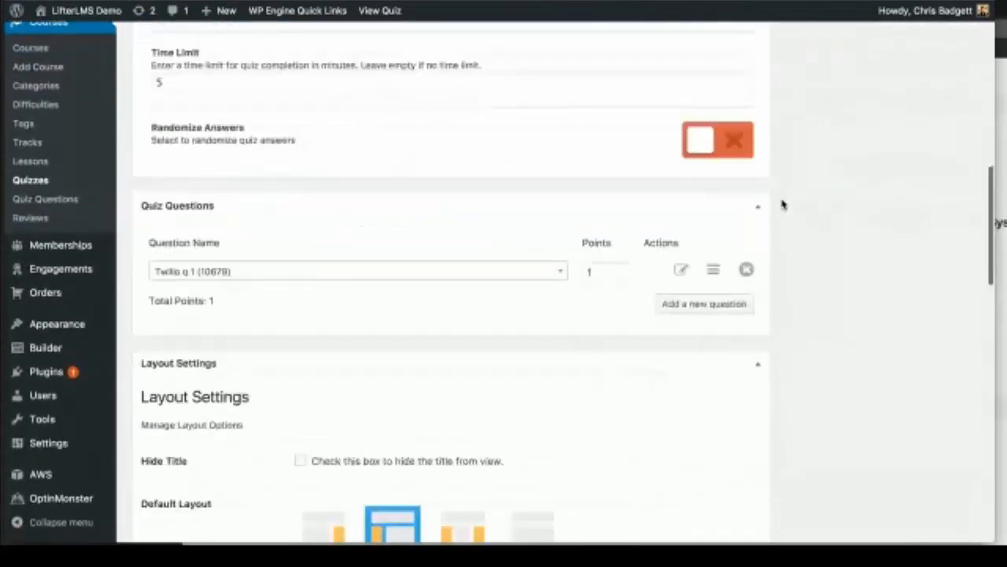
scroll(781, 204, up, 1)
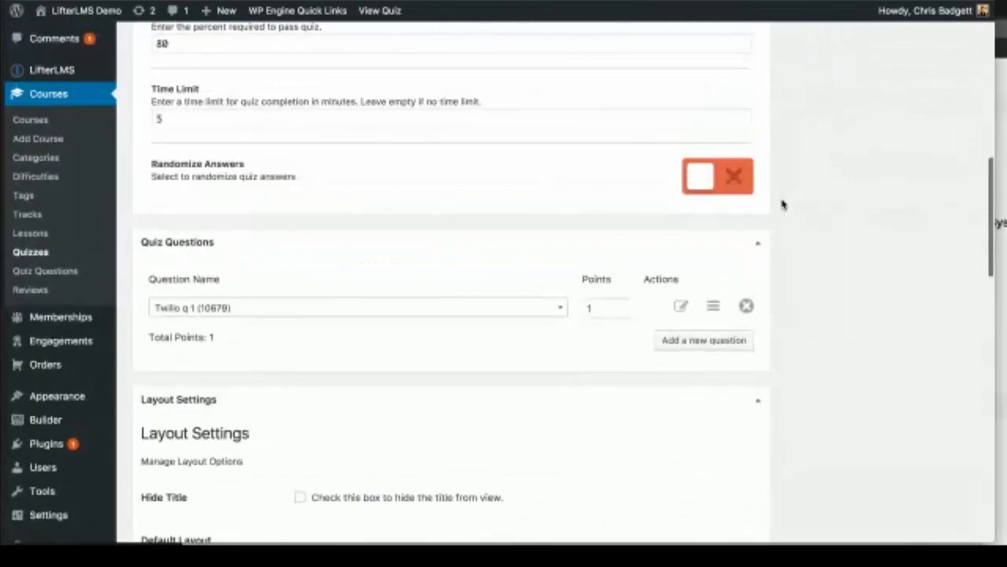
scroll(781, 204, up, 4)
scroll(782, 203, up, 6)
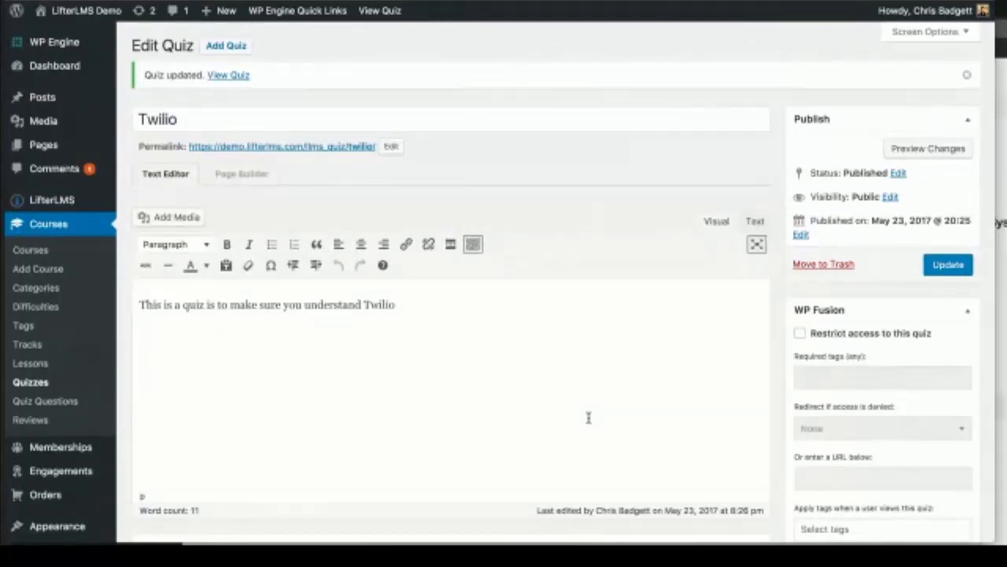
scroll(588, 417, down, 1)
scroll(588, 417, down, 1)
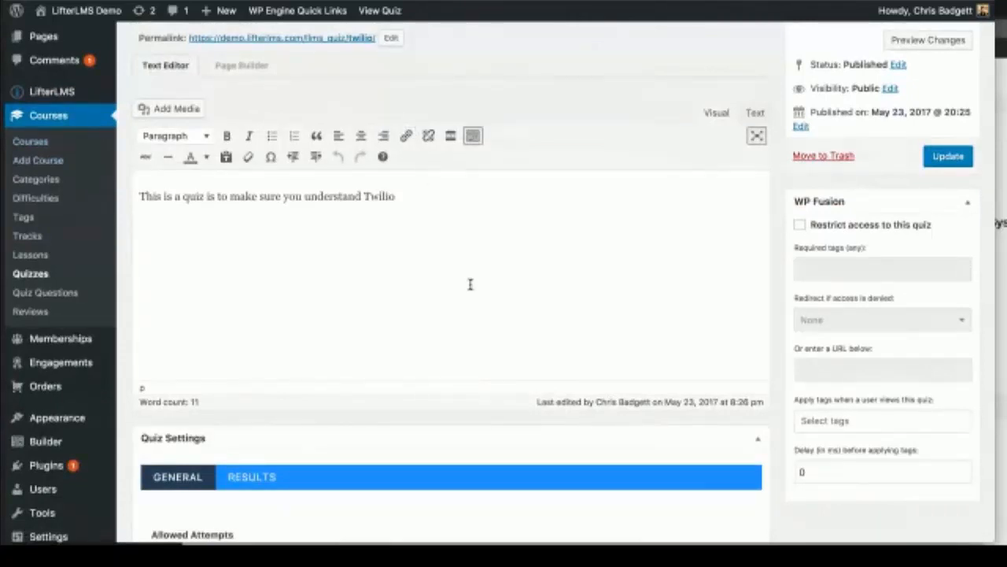
click(426, 195)
click(951, 155)
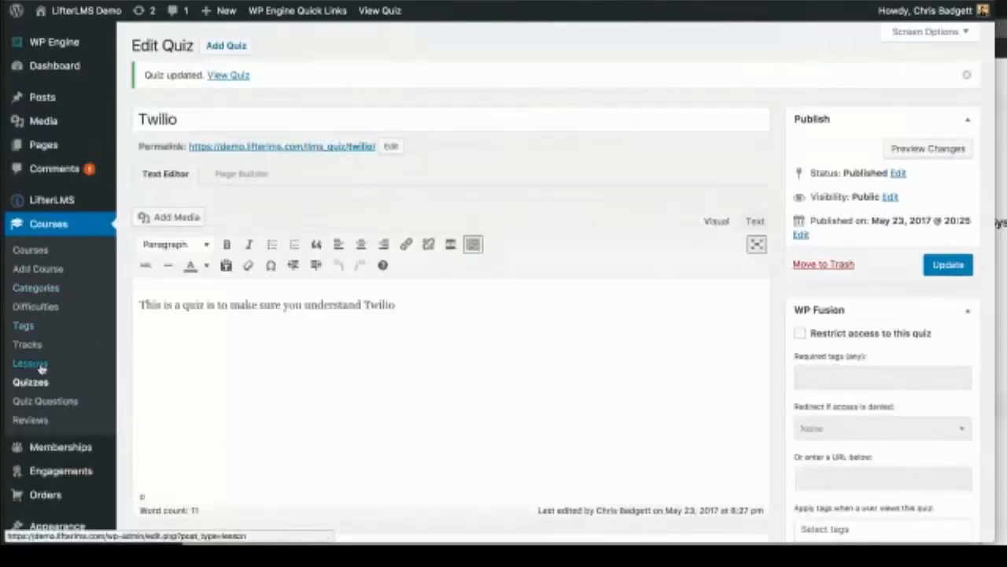
Step: Open Configure LifterLMS Twilio Settings, then its Text Messaging course from the Course Outline
click(31, 363)
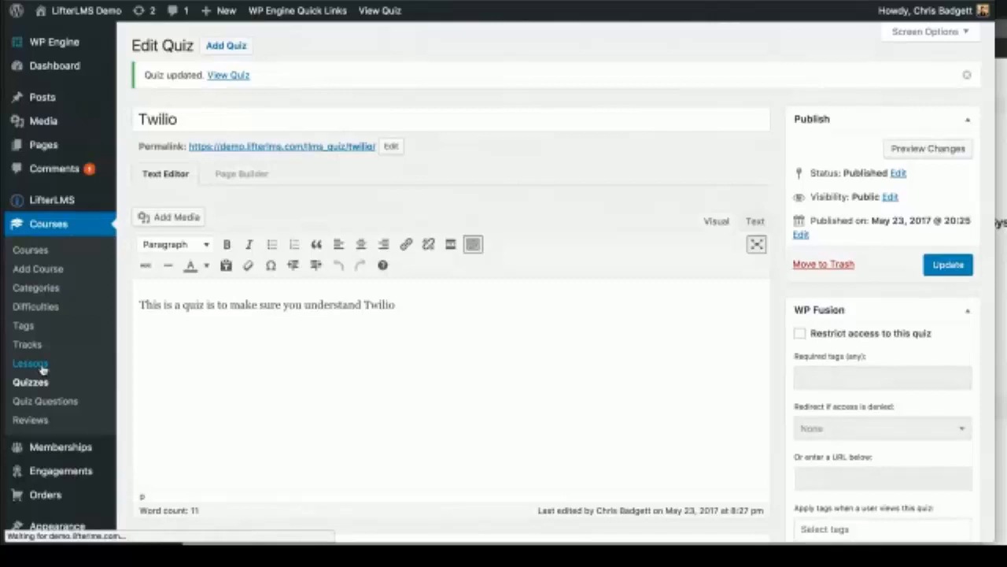
click(185, 369)
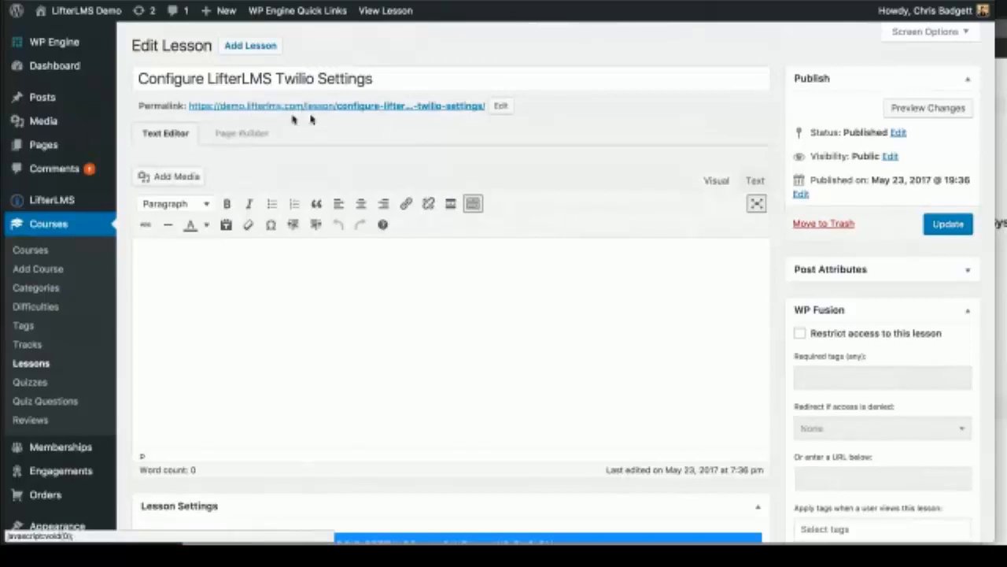
scroll(311, 118, down, 5)
click(848, 423)
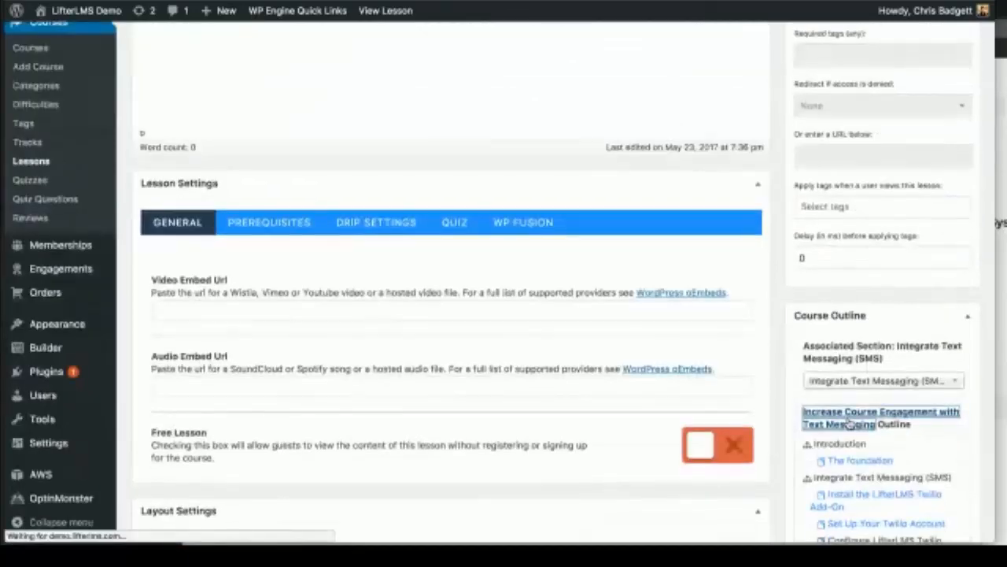
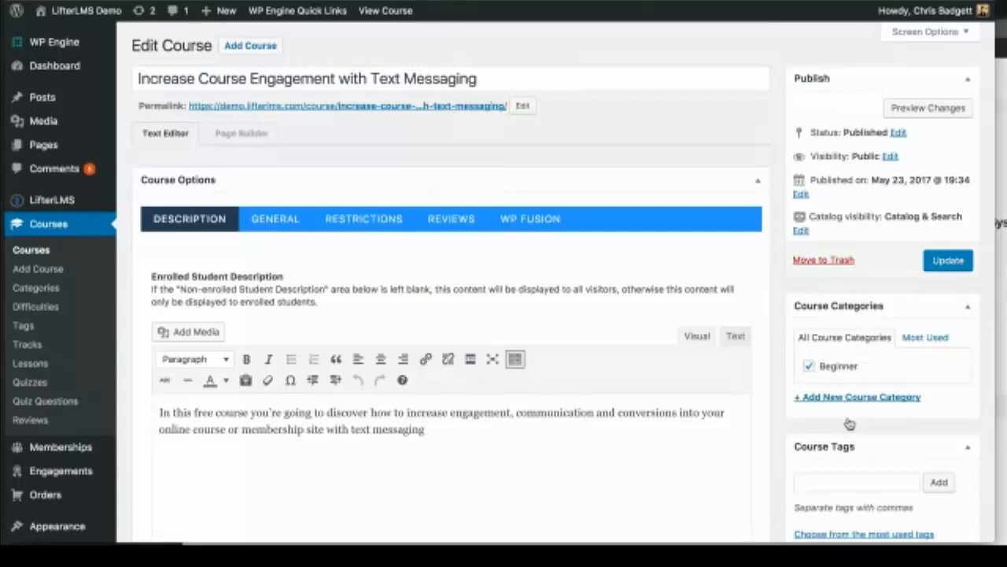
Step: Open The foundation lesson's editor and bring up its Quiz settings
scroll(849, 424, down, 3)
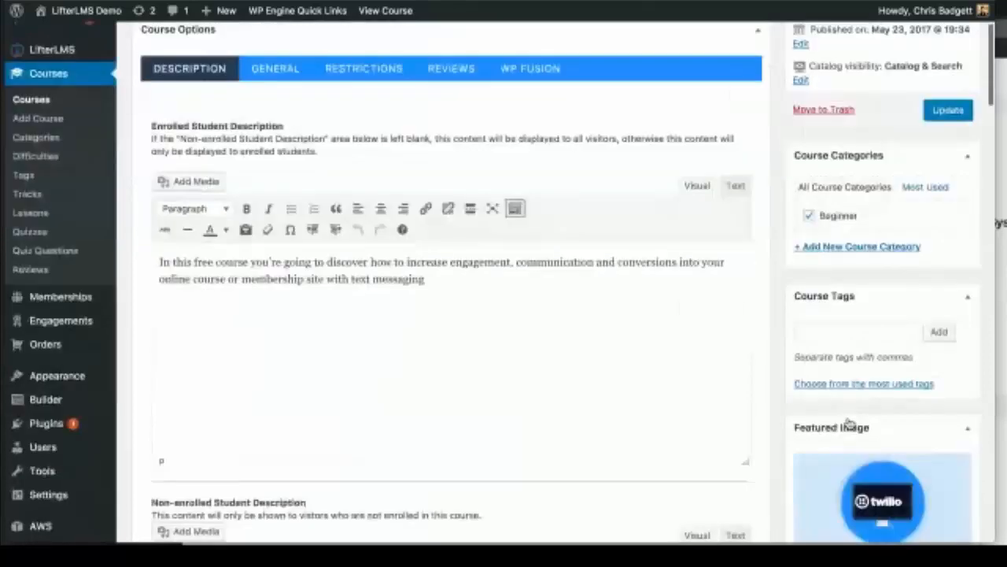
scroll(849, 425, up, 3)
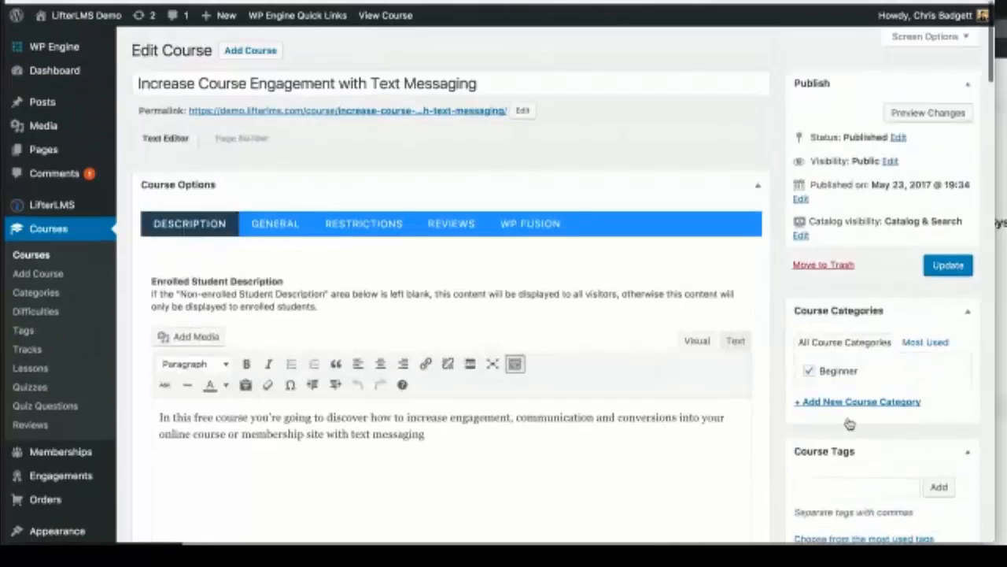
scroll(849, 424, down, 2)
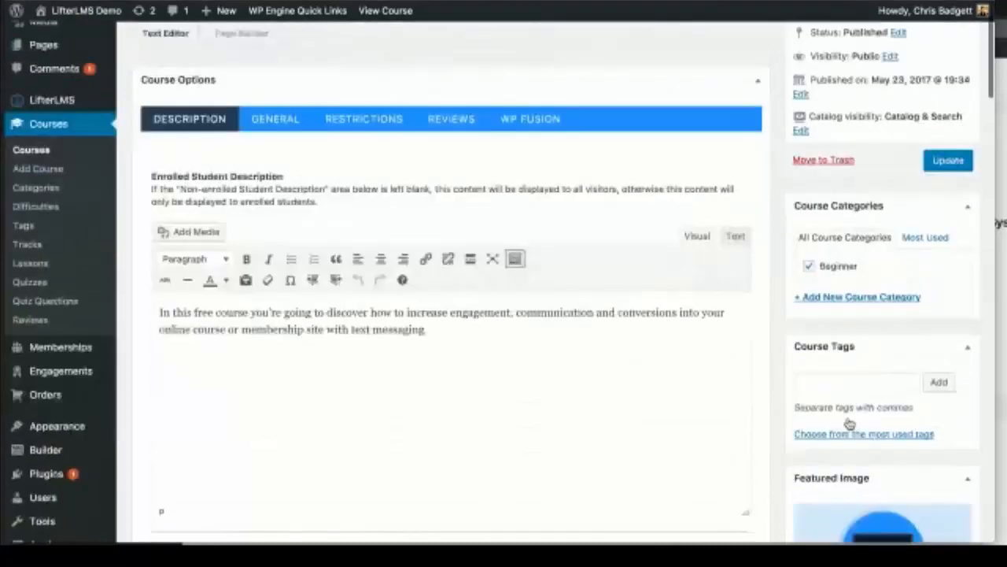
scroll(850, 424, down, 10)
scroll(849, 425, down, 9)
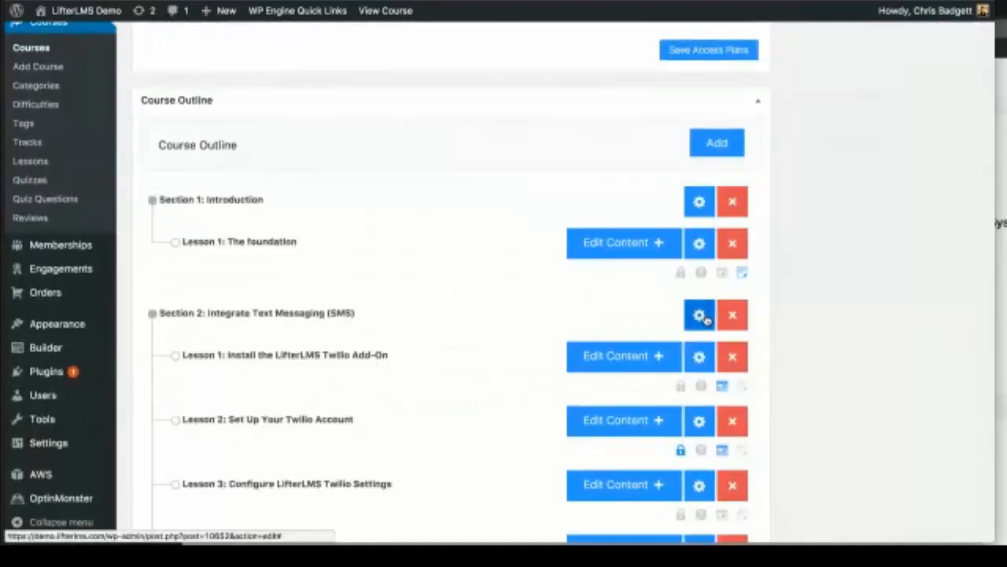
click(598, 259)
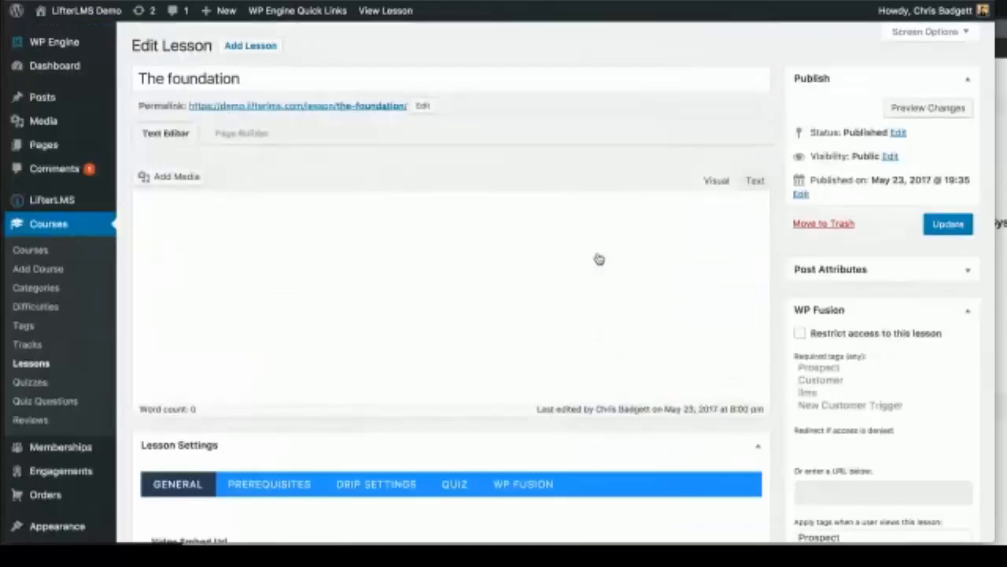
scroll(598, 259, down, 3)
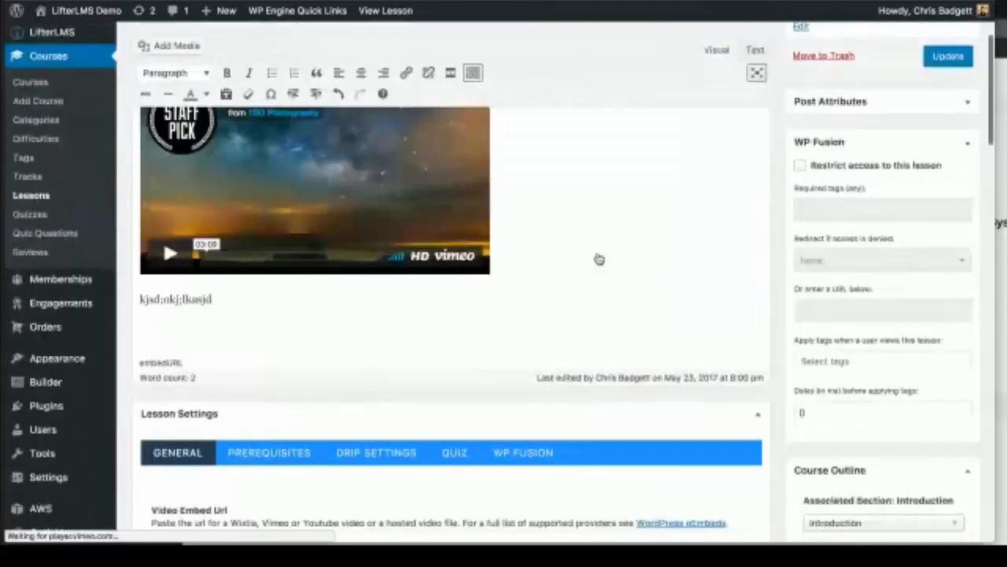
scroll(598, 259, down, 3)
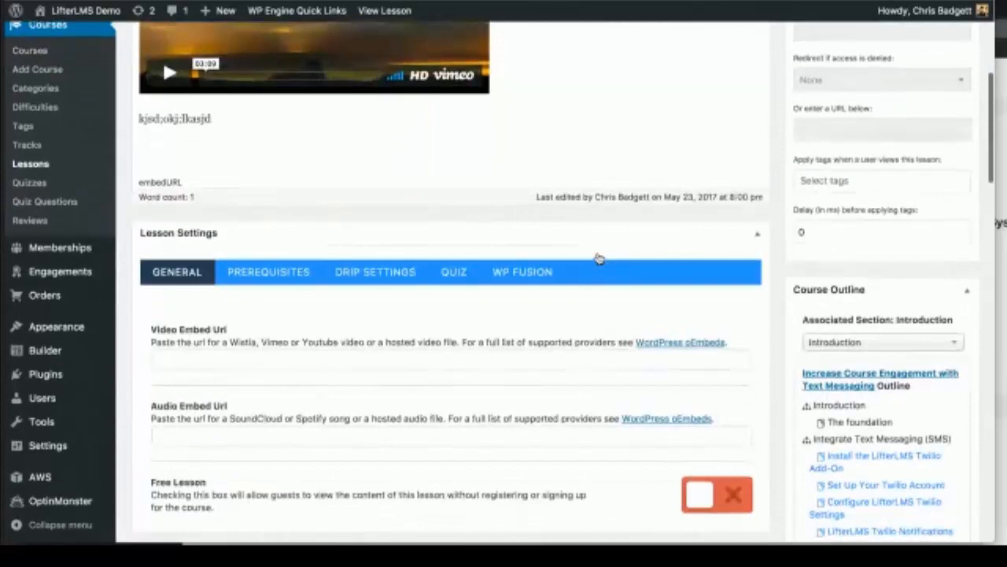
click(456, 276)
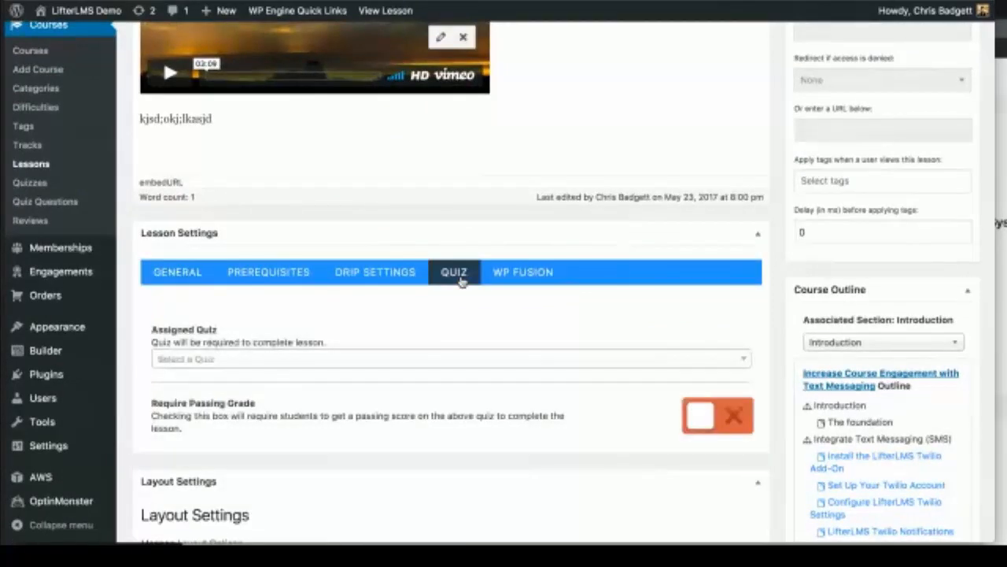
scroll(559, 157, up, 3)
scroll(559, 157, down, 5)
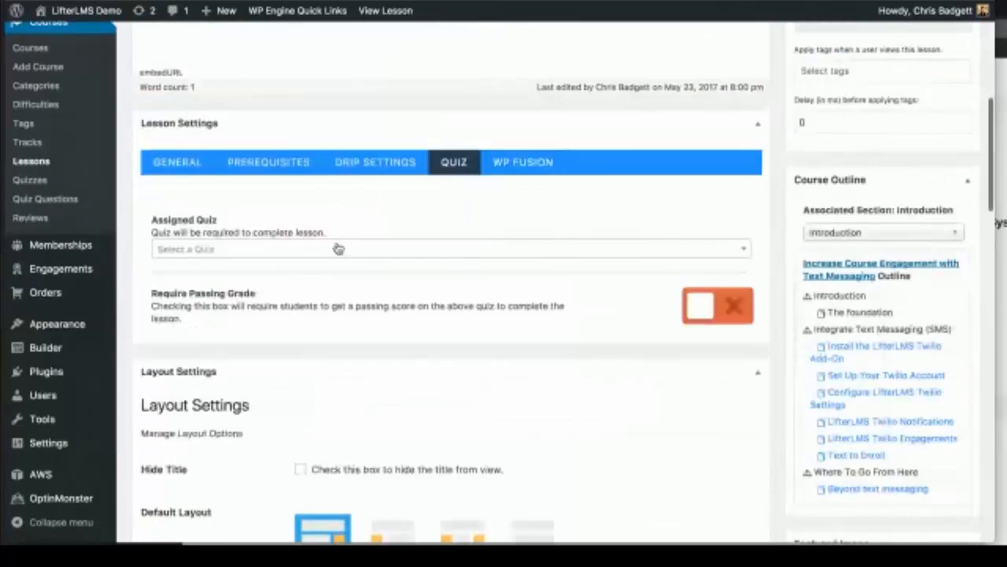
Step: Assign the Twilio quiz, require a passing grade, and update the lesson
click(337, 248)
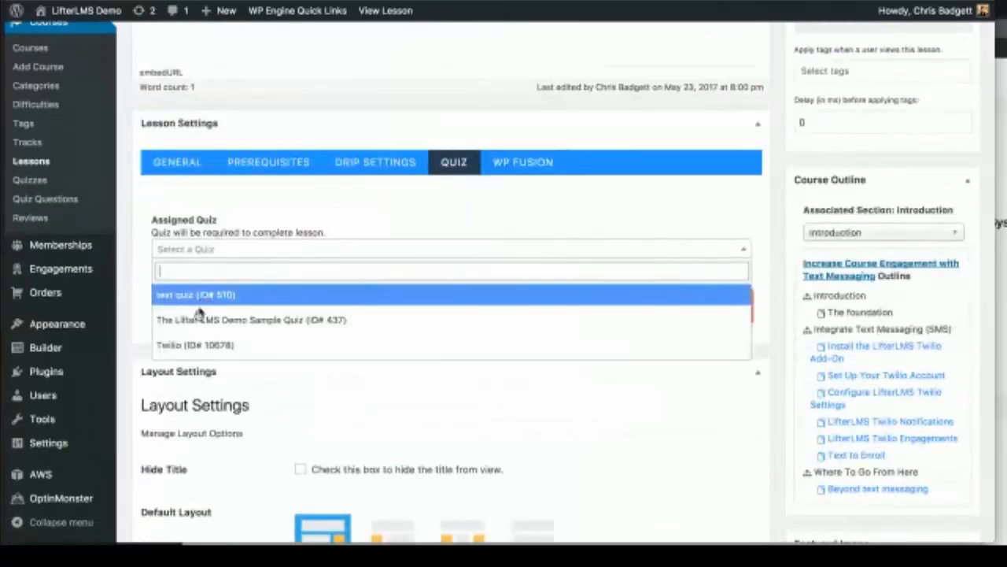
click(190, 344)
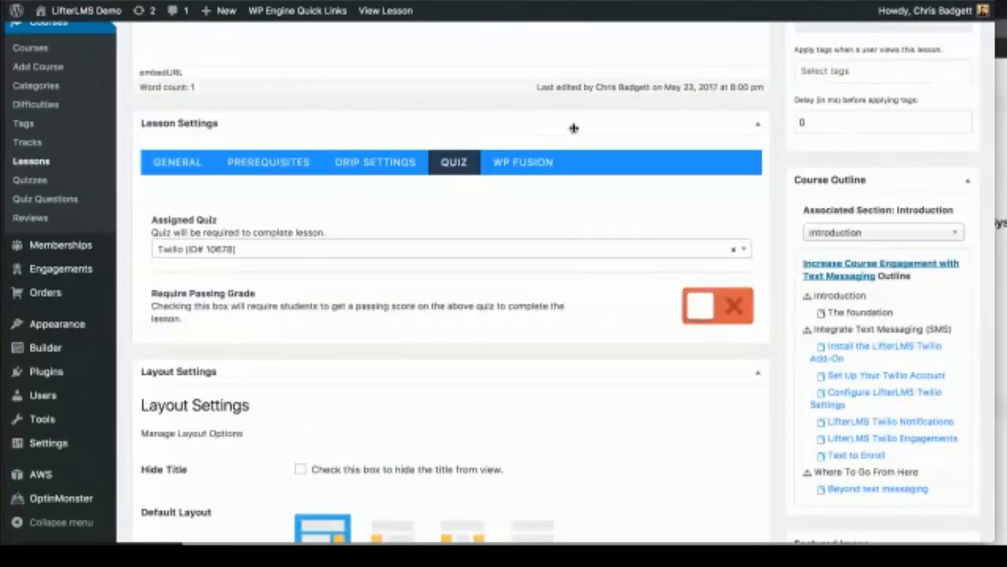
scroll(574, 128, up, 2)
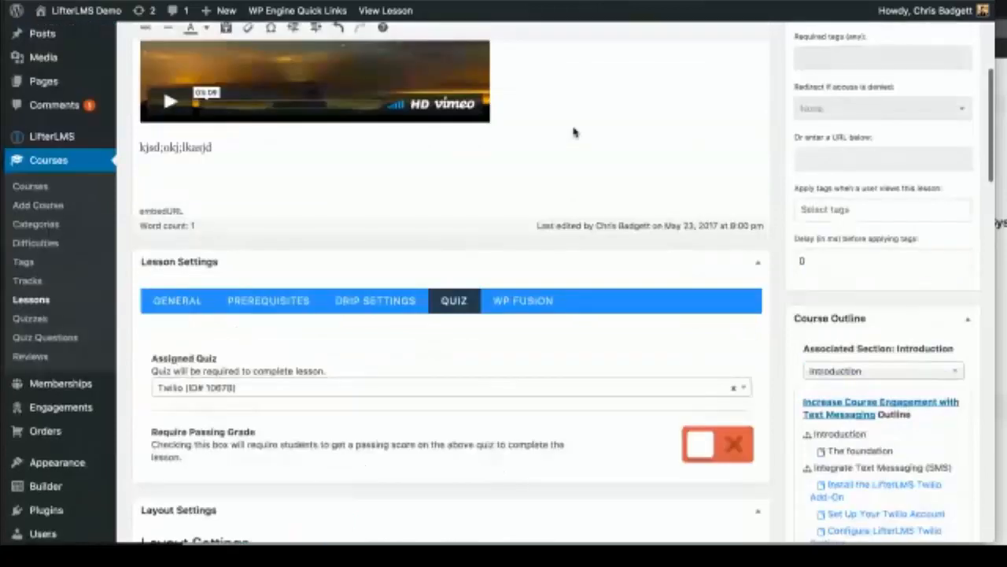
click(700, 447)
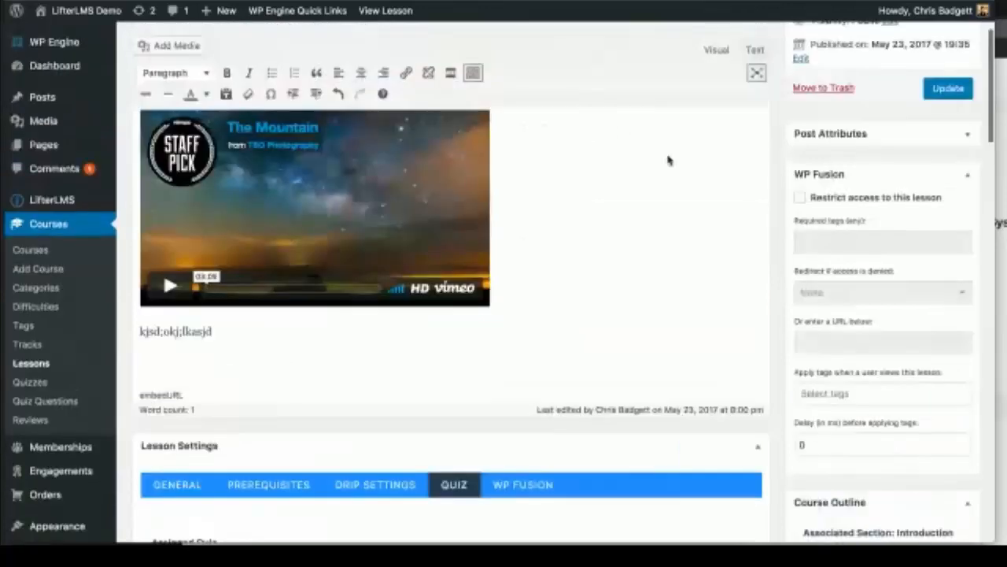
scroll(668, 160, up, 2)
click(951, 156)
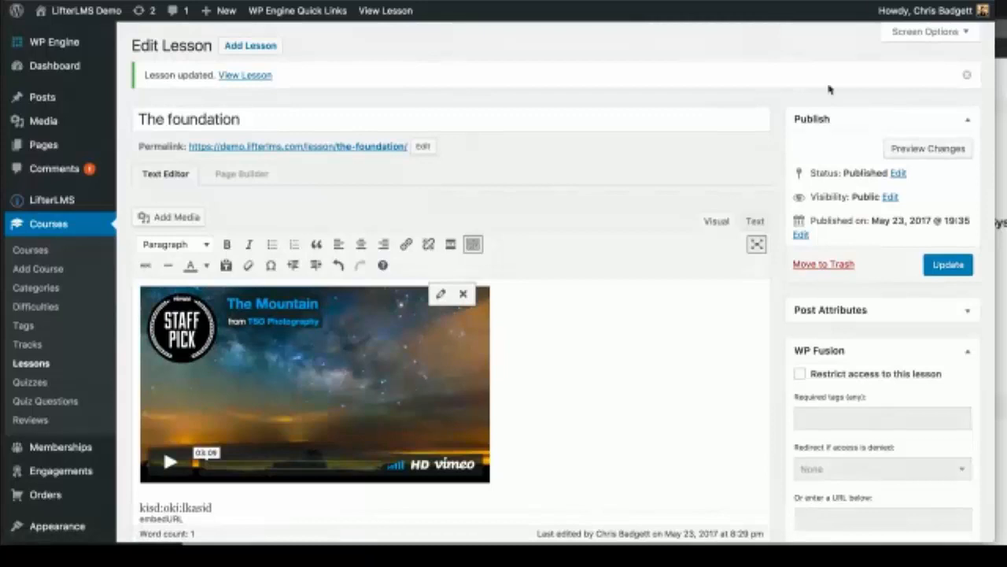
scroll(583, 219, down, 5)
Step: Disable the text-messaging course's time period restriction, update the course, and switch to the live site
scroll(583, 219, down, 5)
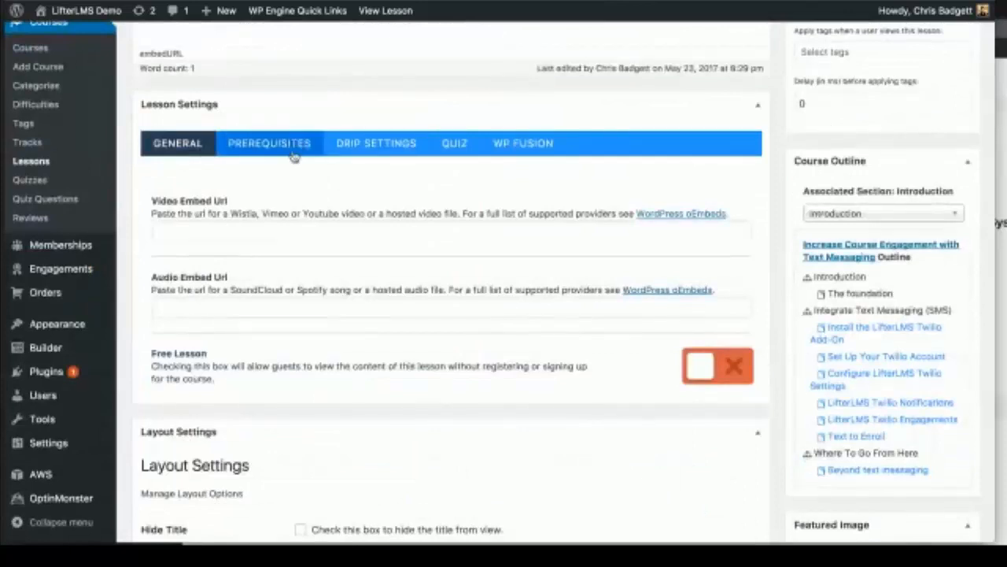
scroll(317, 286, up, 1)
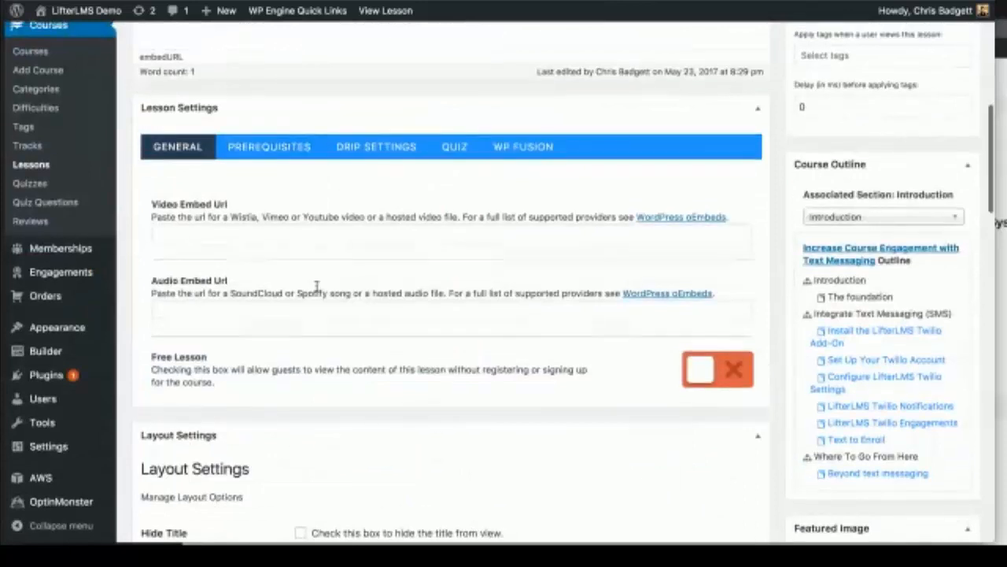
click(839, 259)
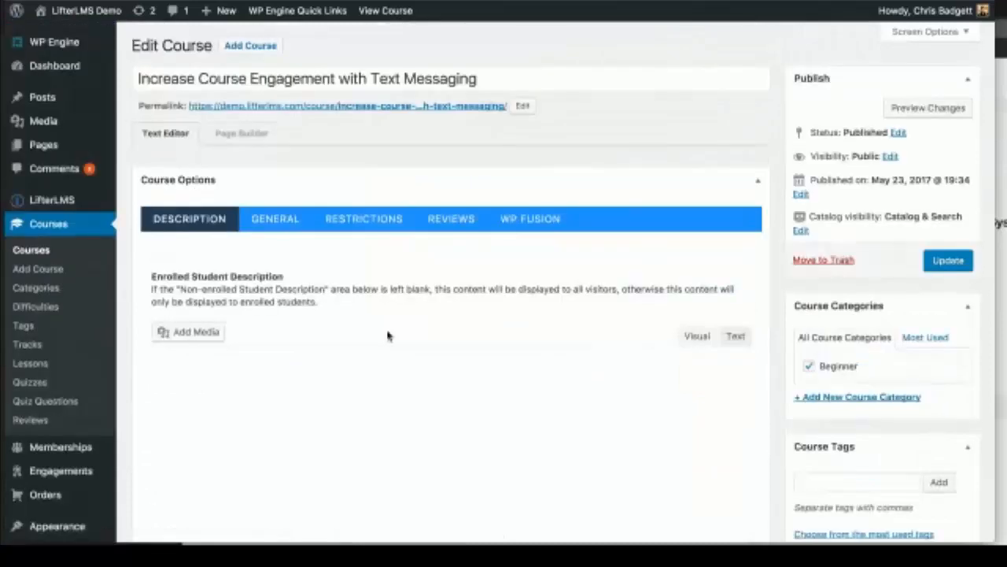
scroll(387, 331, down, 10)
scroll(387, 331, down, 2)
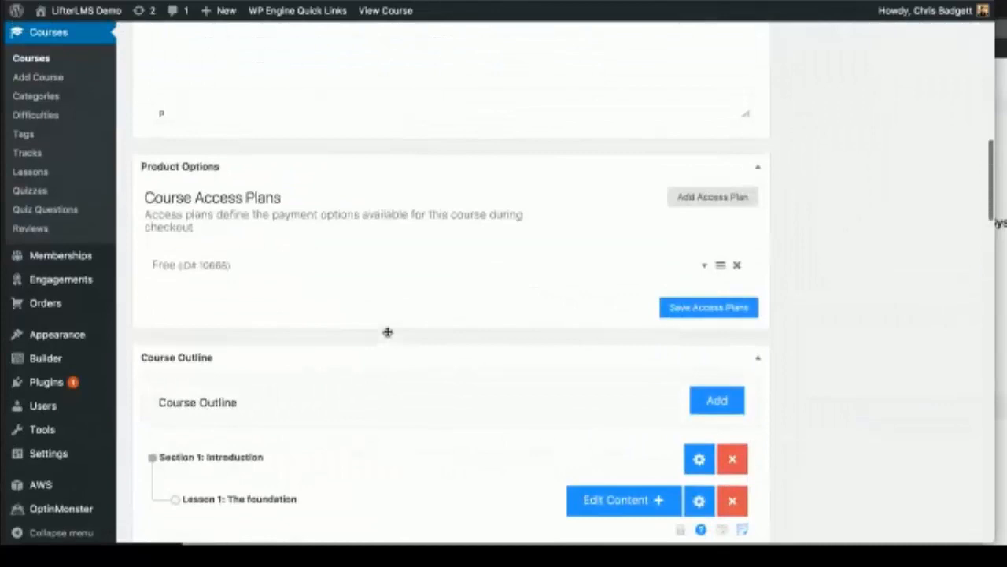
scroll(387, 331, up, 4)
click(363, 100)
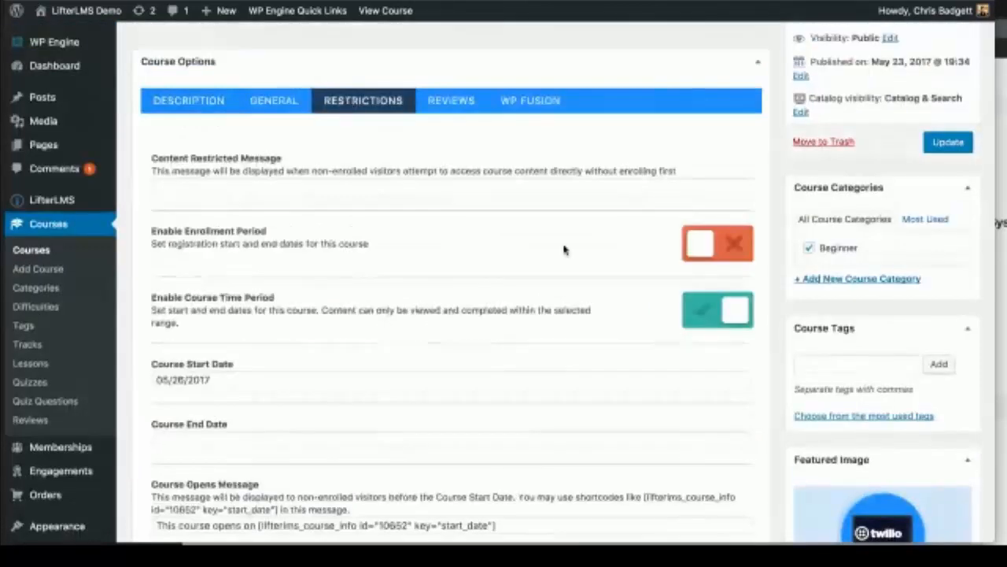
click(732, 315)
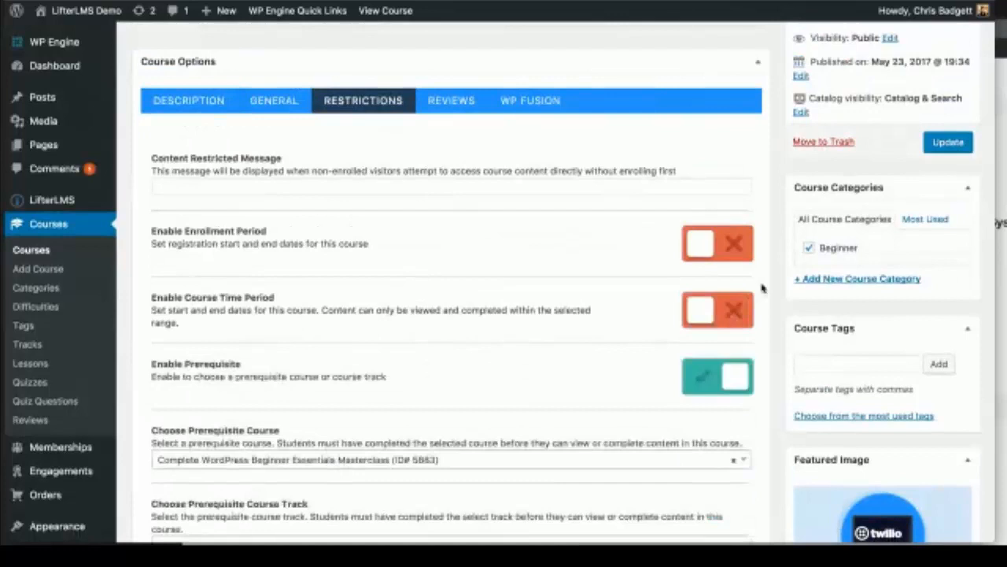
click(949, 143)
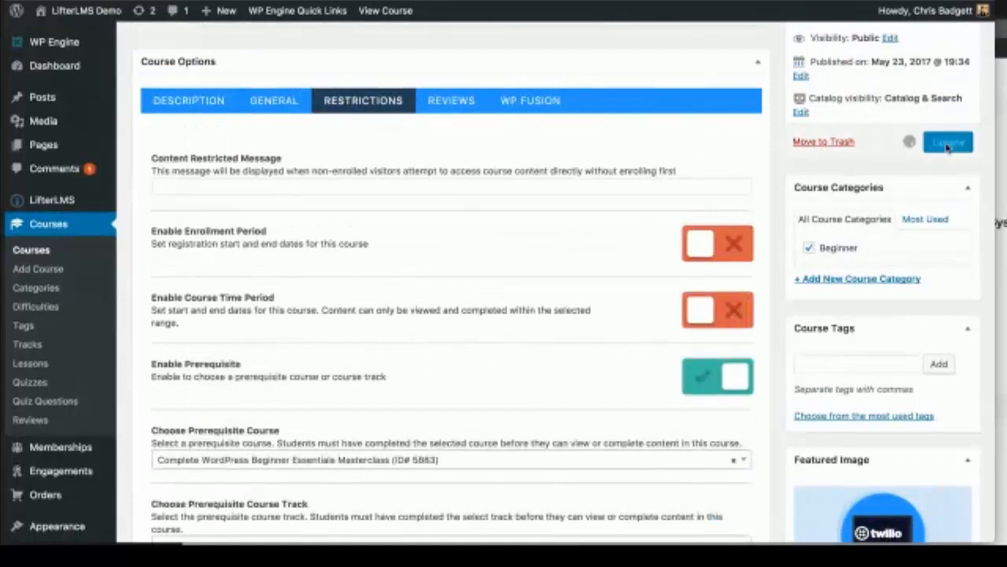
click(1004, 138)
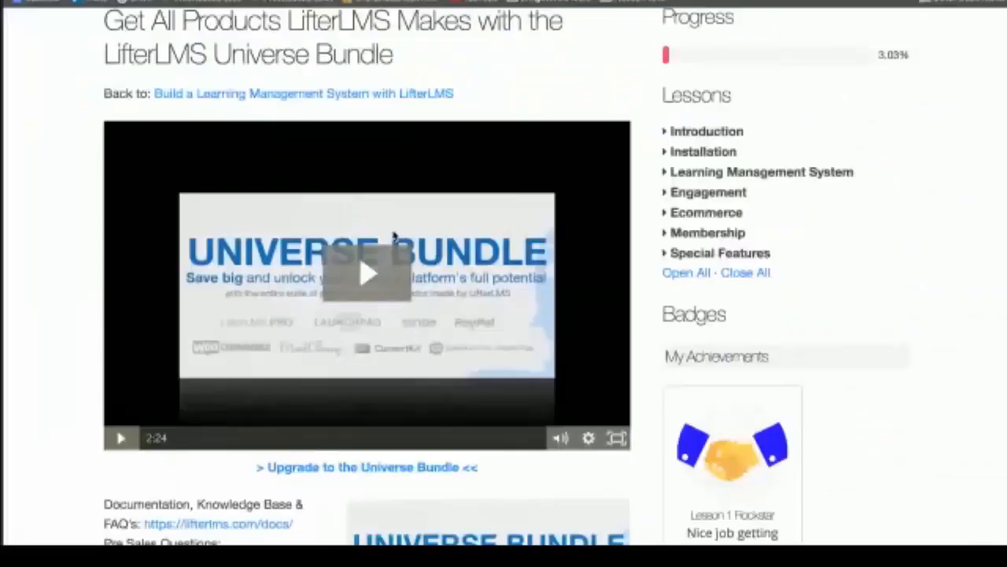
Step: On the live site, open the Twilio course and try The foundation lesson to see the prerequisite notice
scroll(394, 236, up, 2)
click(622, 36)
click(551, 134)
click(731, 250)
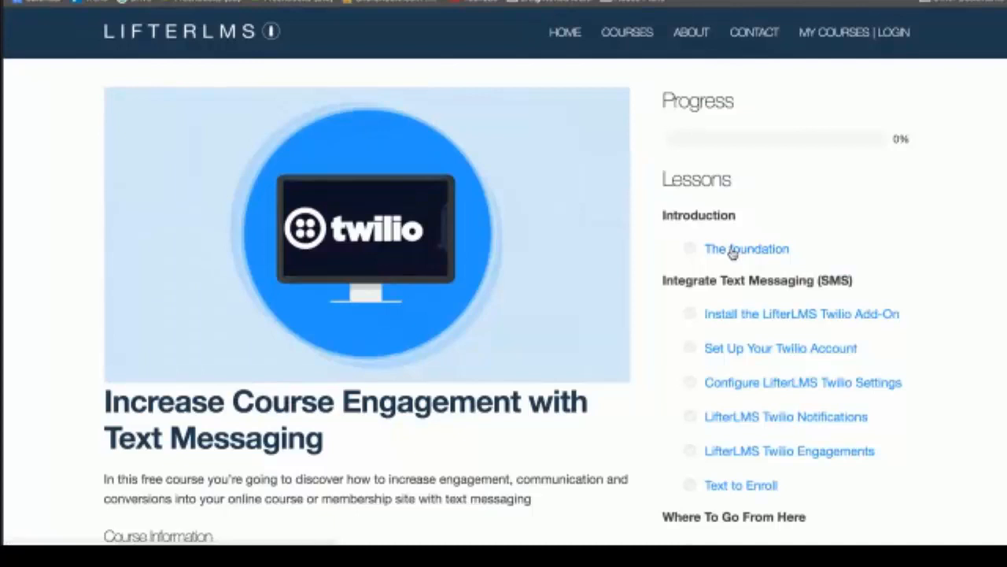
scroll(551, 332, down, 5)
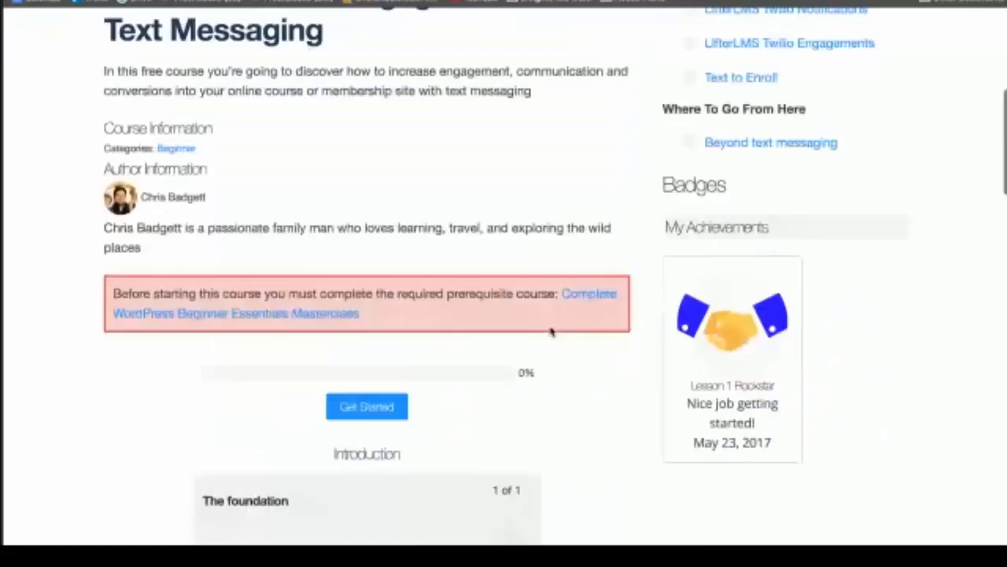
scroll(551, 332, up, 1)
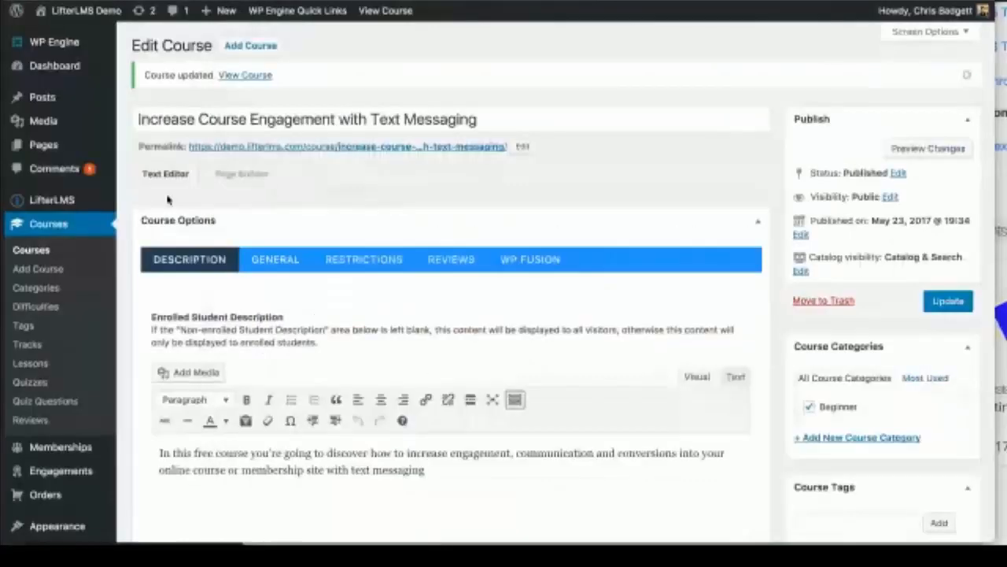
Step: Turn off the course prerequisite under Restrictions and update the course
scroll(398, 288, down, 1)
scroll(398, 287, down, 3)
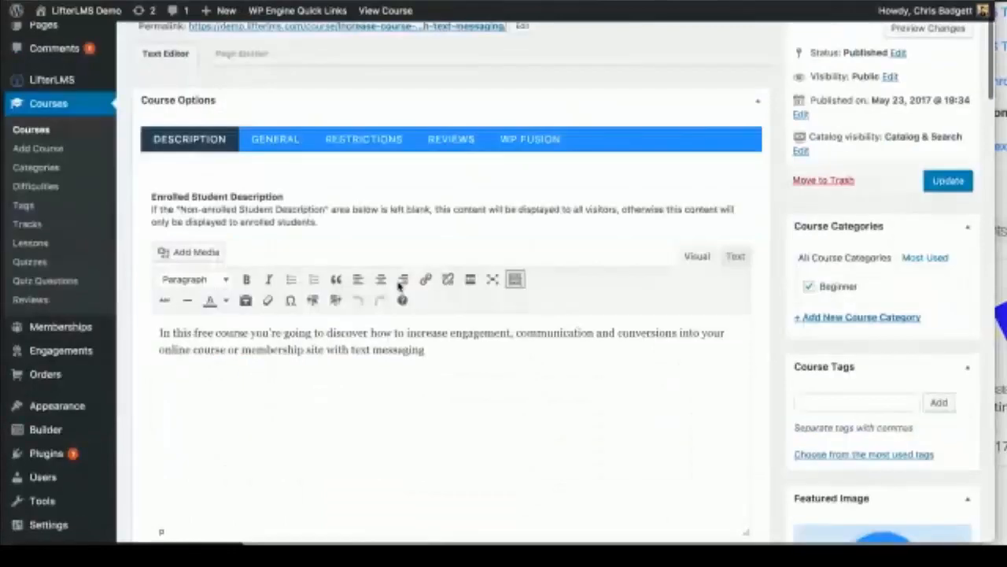
click(357, 141)
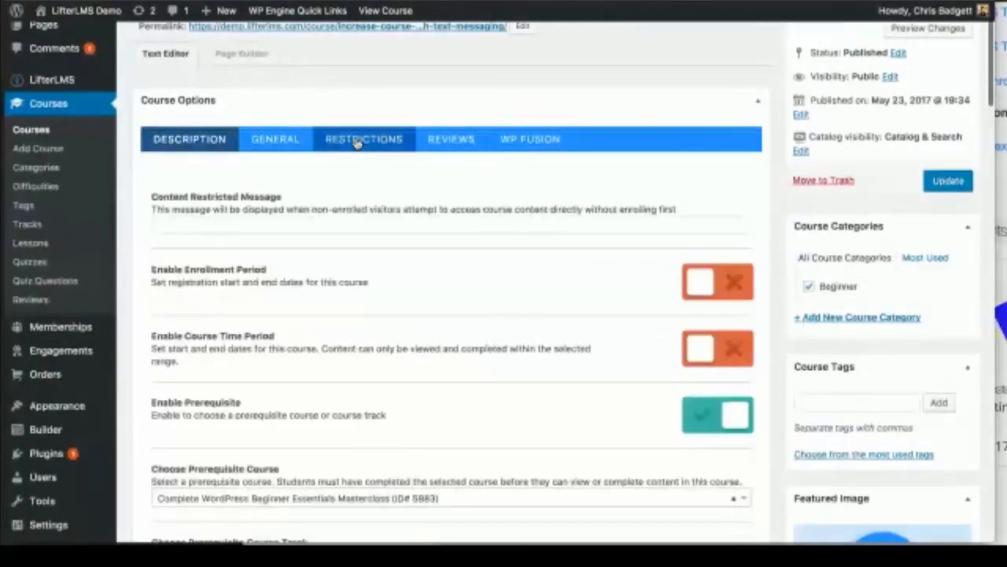
scroll(468, 322, down, 2)
click(717, 353)
click(959, 119)
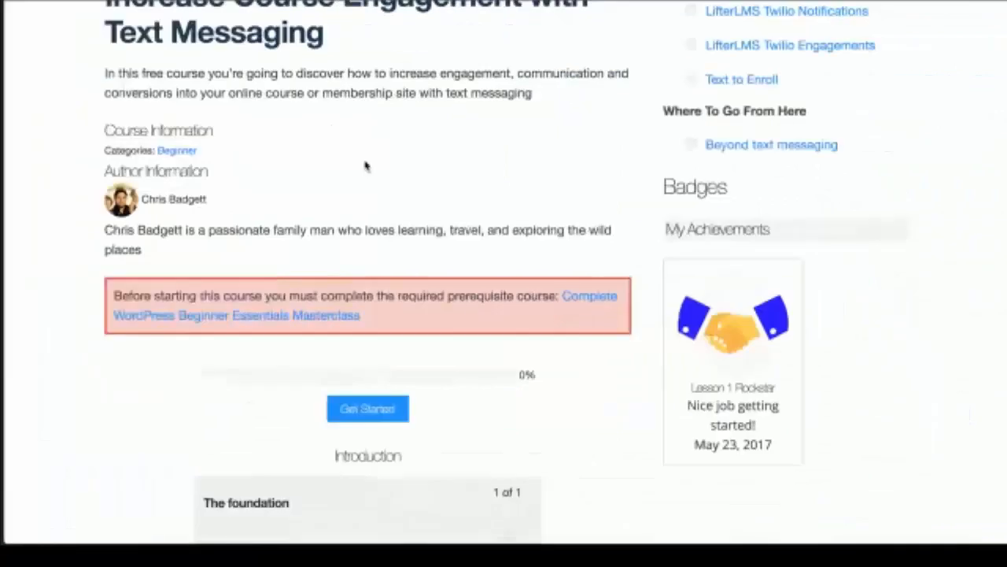
scroll(353, 153, up, 5)
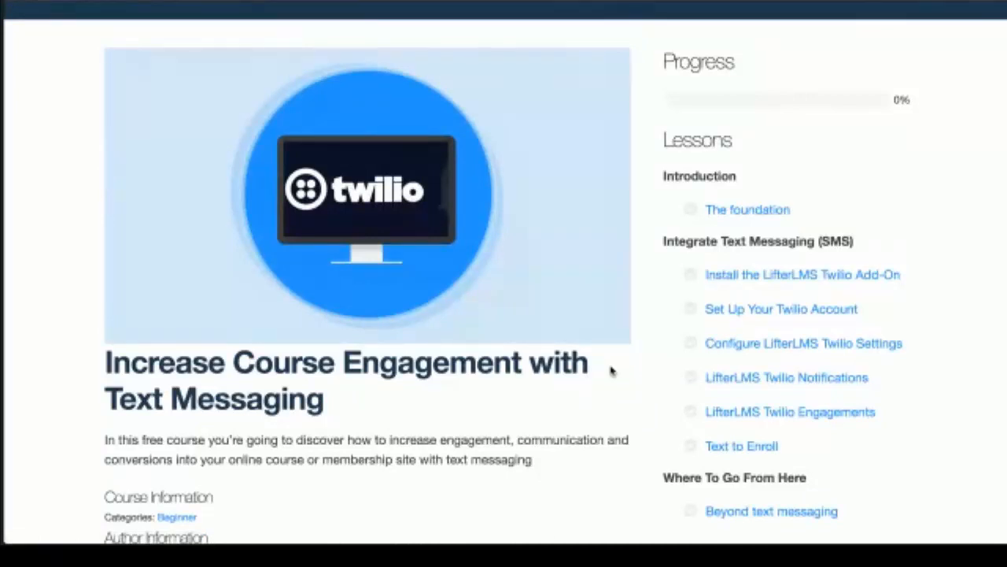
scroll(611, 371, down, 5)
scroll(452, 421, down, 1)
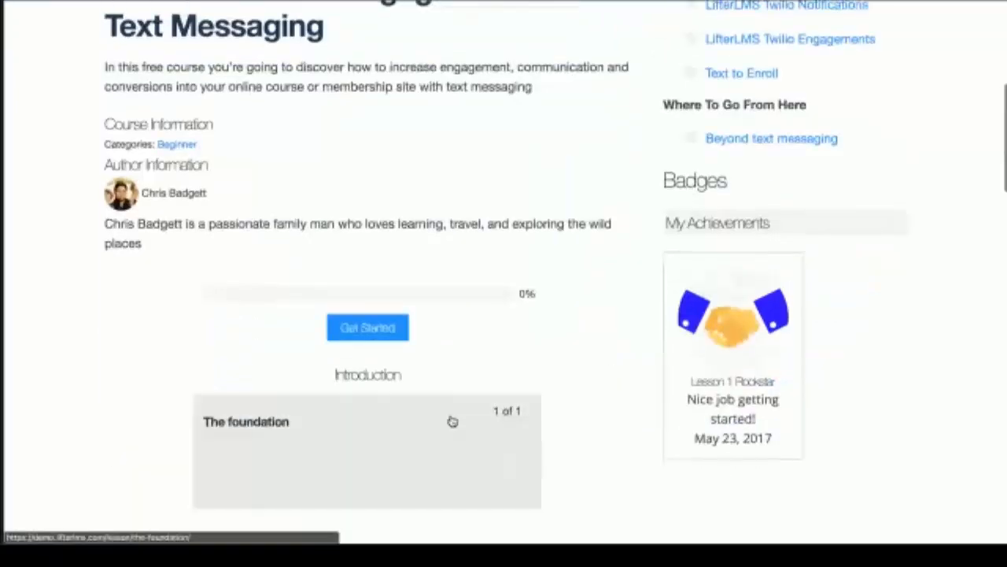
Step: Open The foundation lesson on the live site and read through its page
click(453, 421)
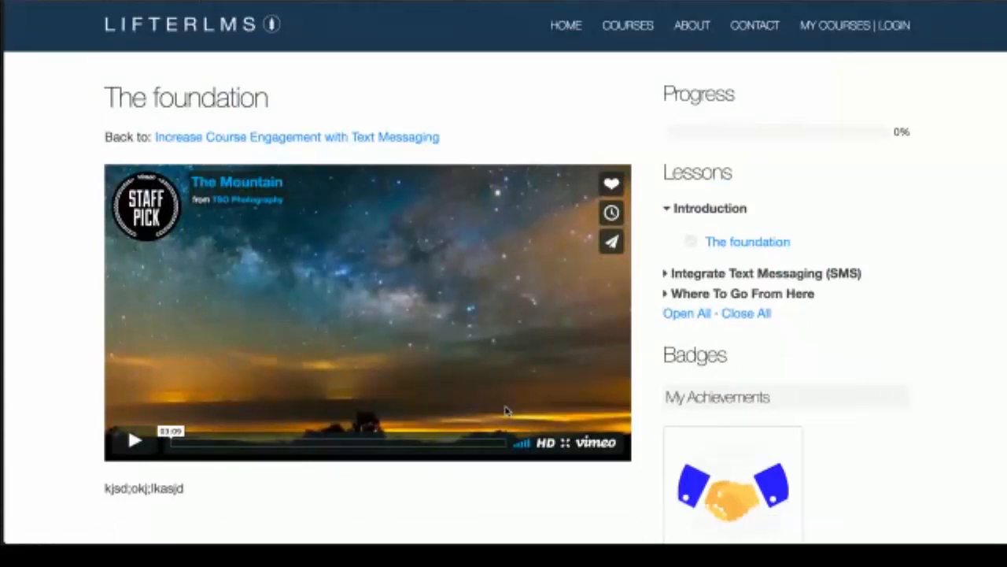
scroll(507, 411, down, 3)
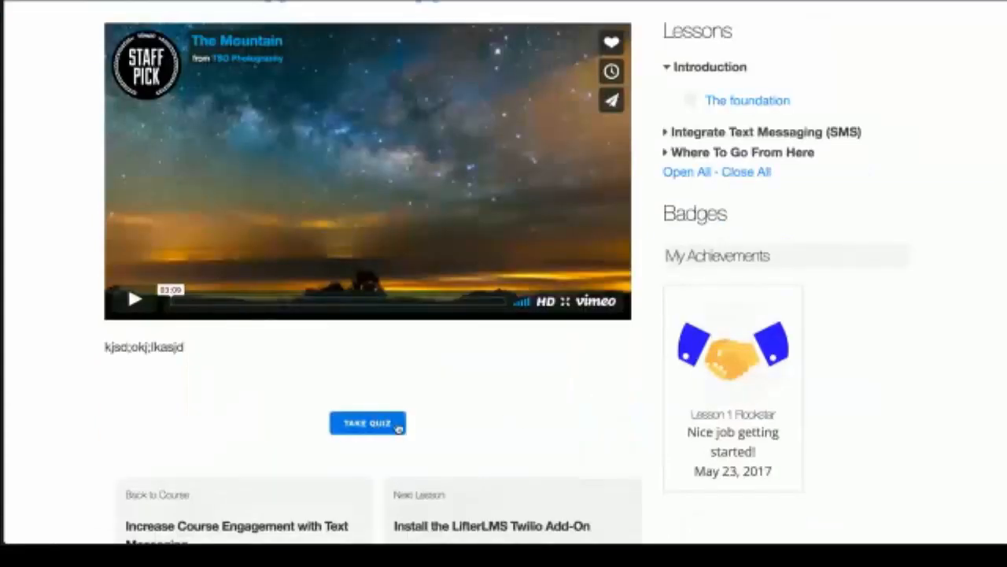
scroll(517, 420, down, 2)
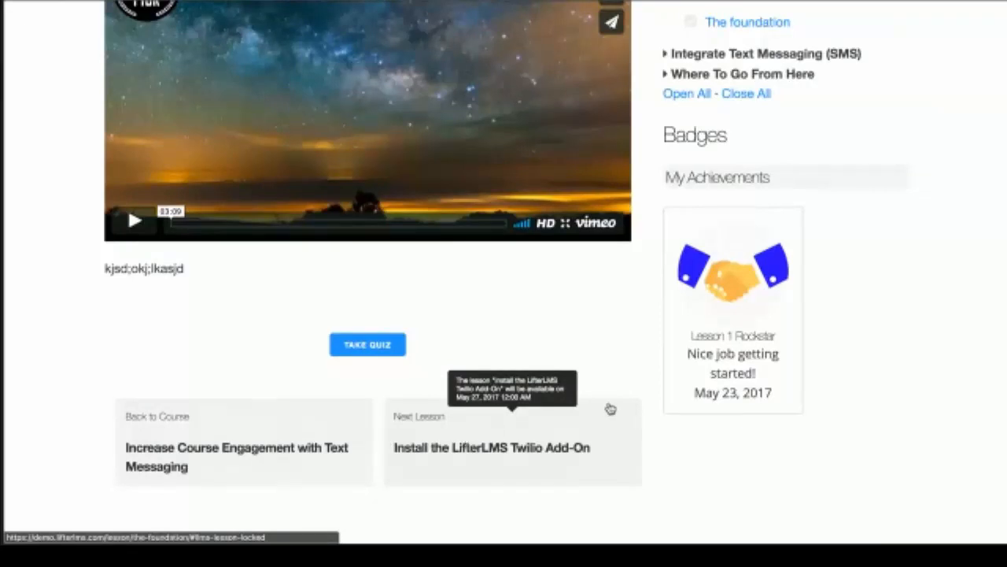
scroll(876, 356, up, 2)
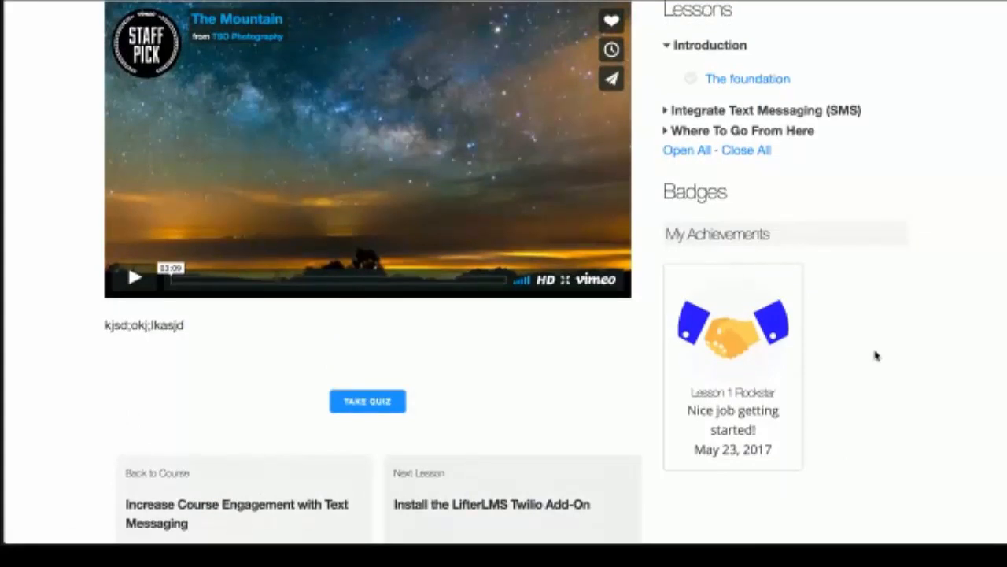
scroll(876, 356, down, 2)
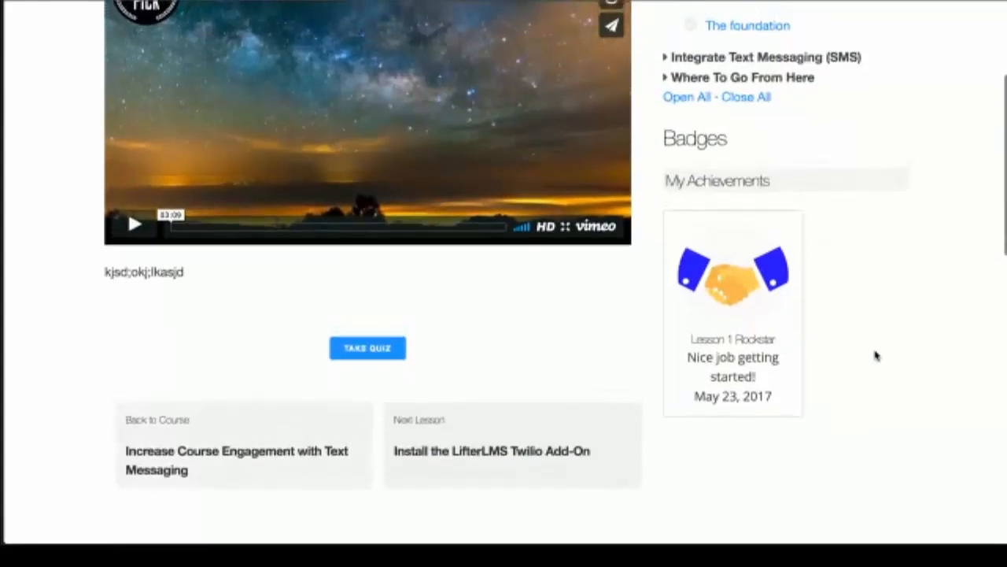
scroll(876, 356, down, 1)
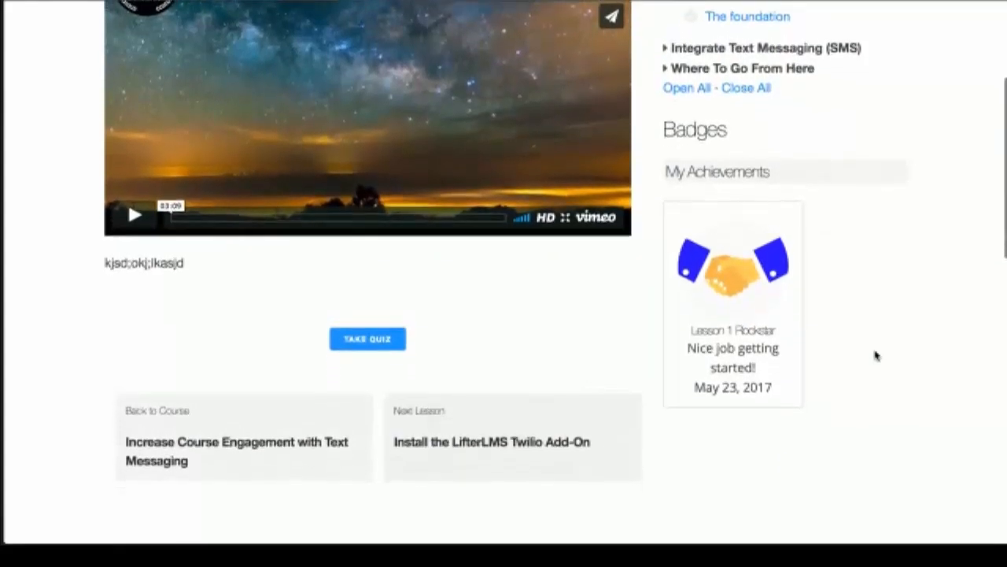
scroll(876, 356, up, 2)
scroll(876, 355, up, 7)
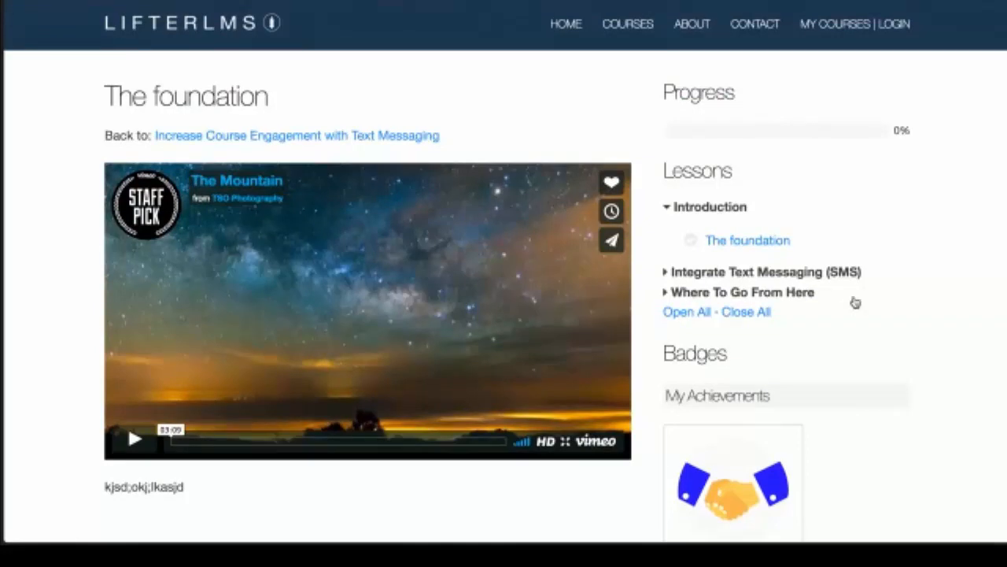
scroll(855, 299, down, 3)
scroll(855, 302, down, 3)
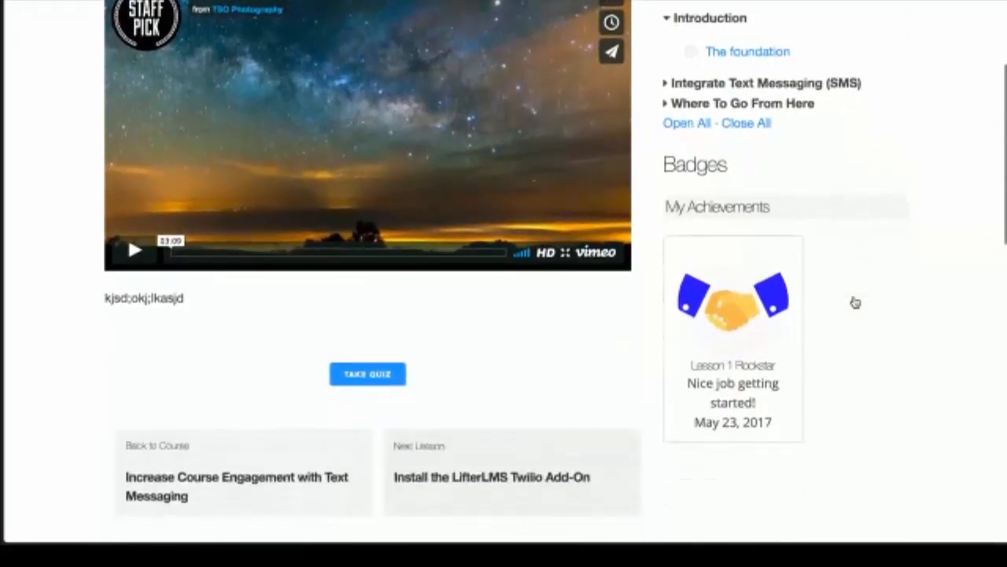
scroll(855, 302, up, 6)
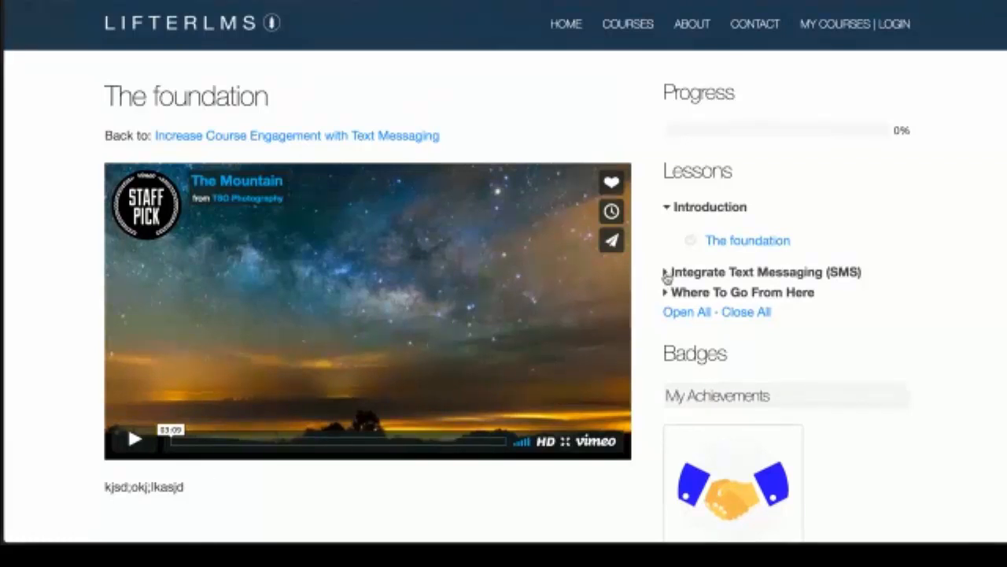
Step: Expand the Integrate Text Messaging (SMS) and Where To Go From Here sections in the lesson list
click(666, 273)
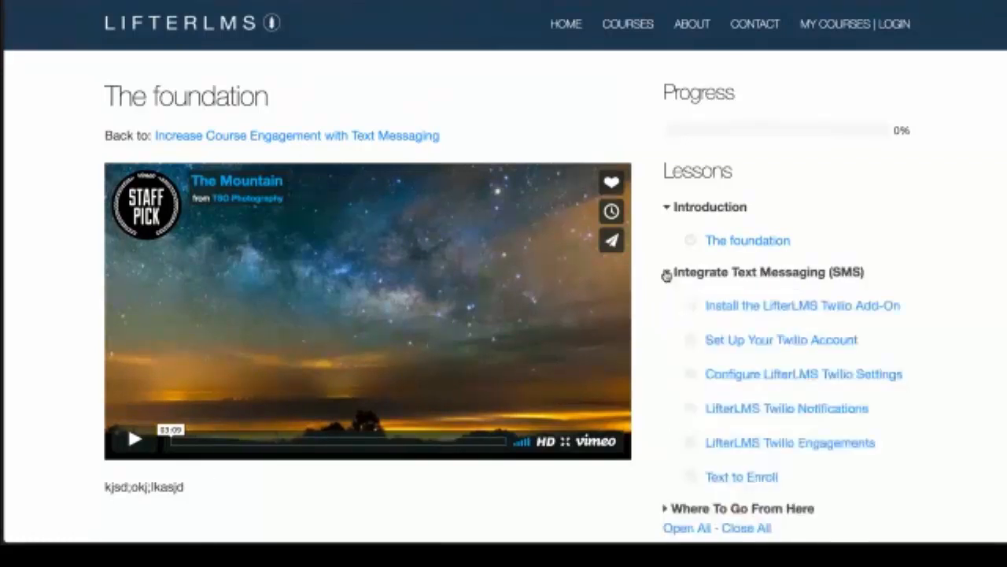
scroll(667, 275, down, 2)
click(665, 437)
scroll(665, 442, down, 5)
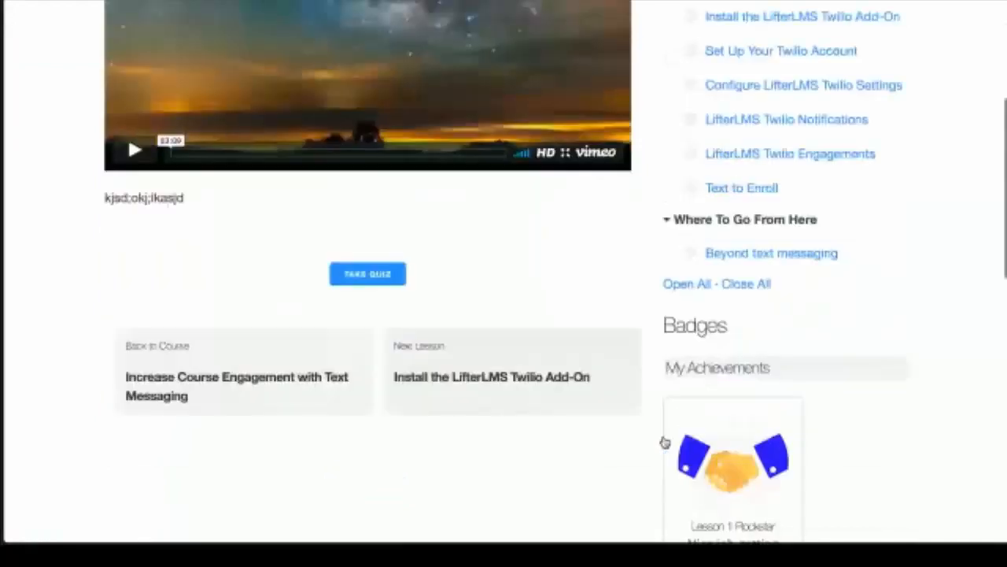
scroll(506, 445, down, 1)
scroll(504, 441, up, 2)
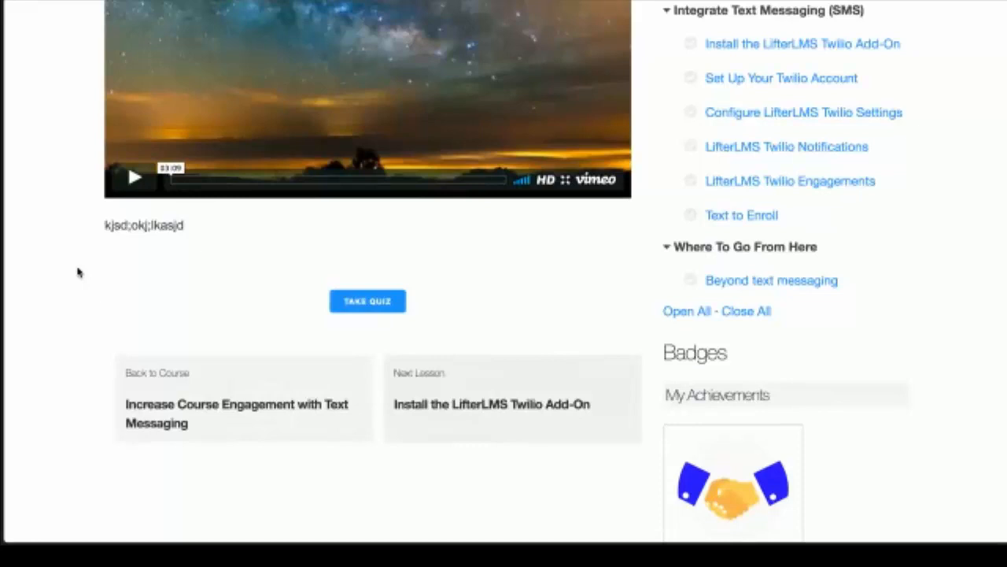
Step: Start the lesson's quiz
scroll(78, 273, up, 3)
scroll(78, 272, up, 1)
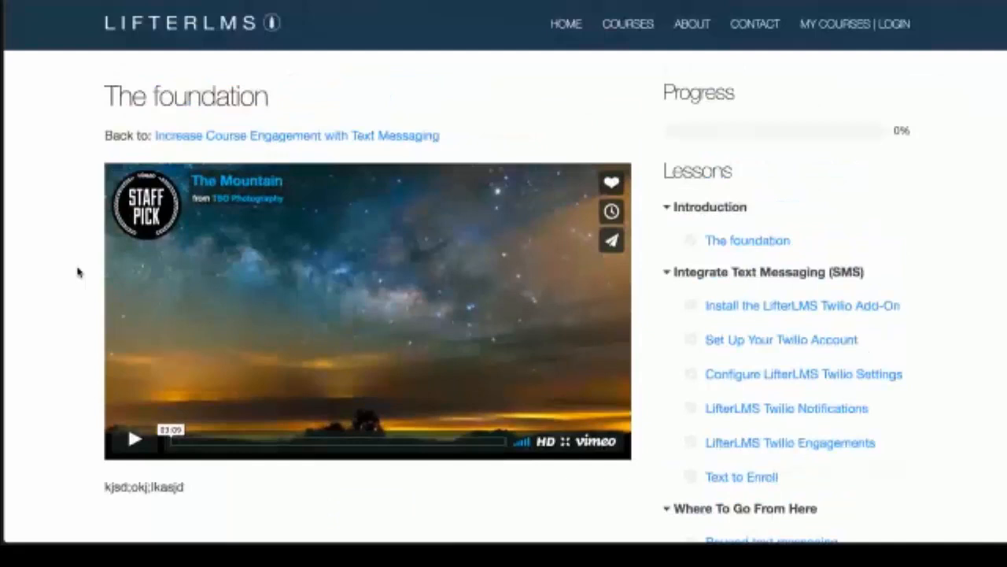
scroll(77, 272, down, 1)
scroll(77, 272, down, 2)
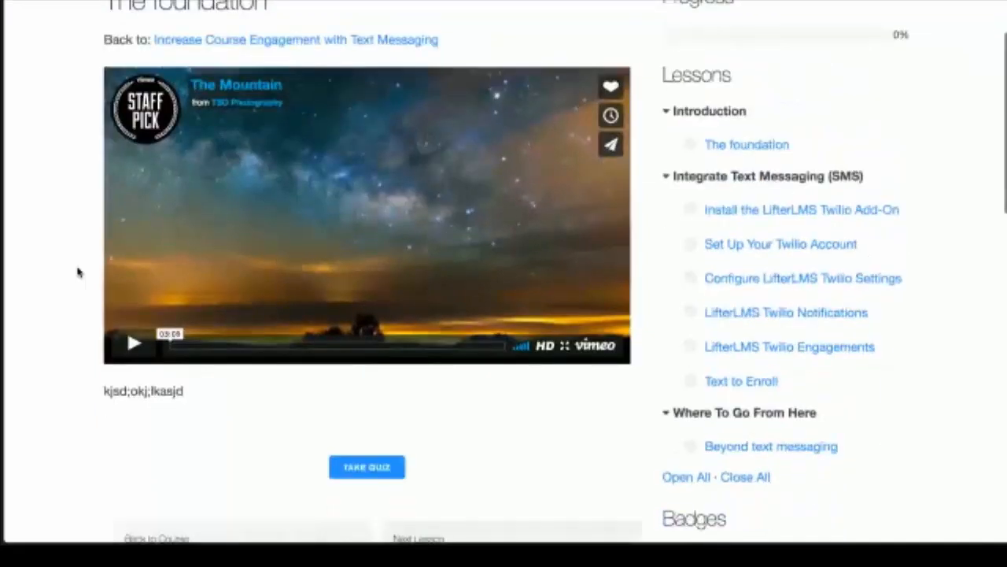
scroll(77, 273, up, 2)
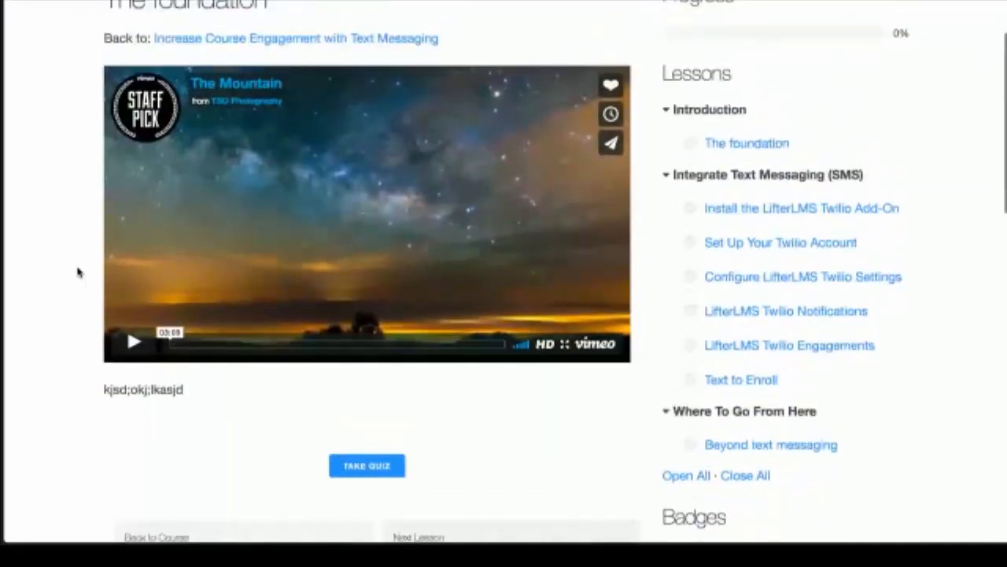
scroll(77, 272, up, 1)
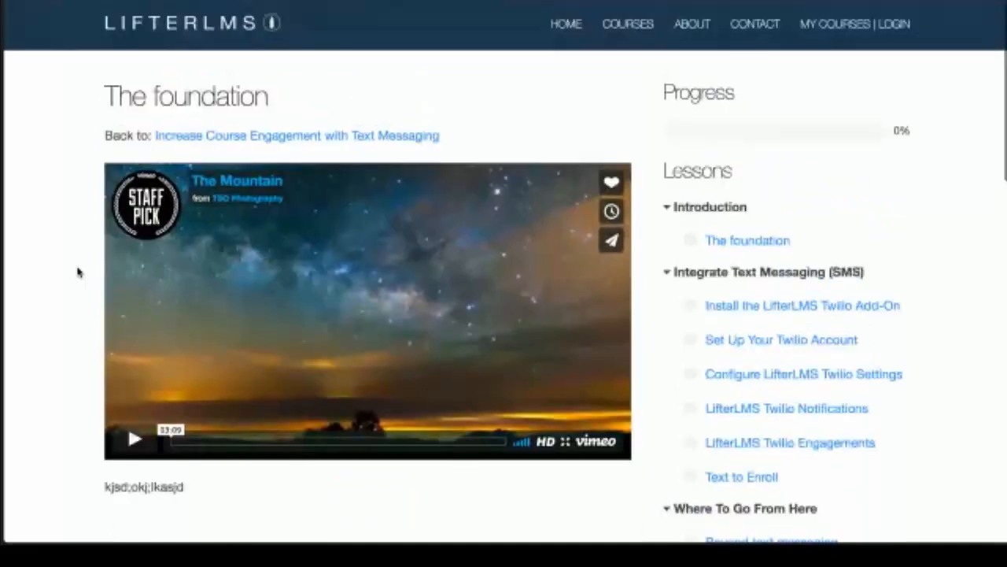
scroll(77, 273, down, 1)
scroll(78, 272, up, 1)
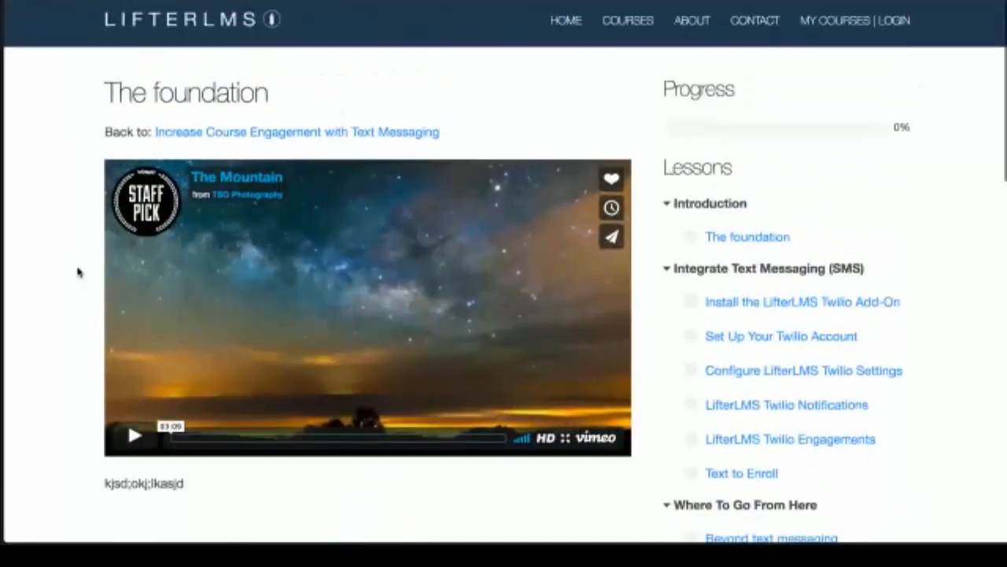
scroll(77, 272, down, 4)
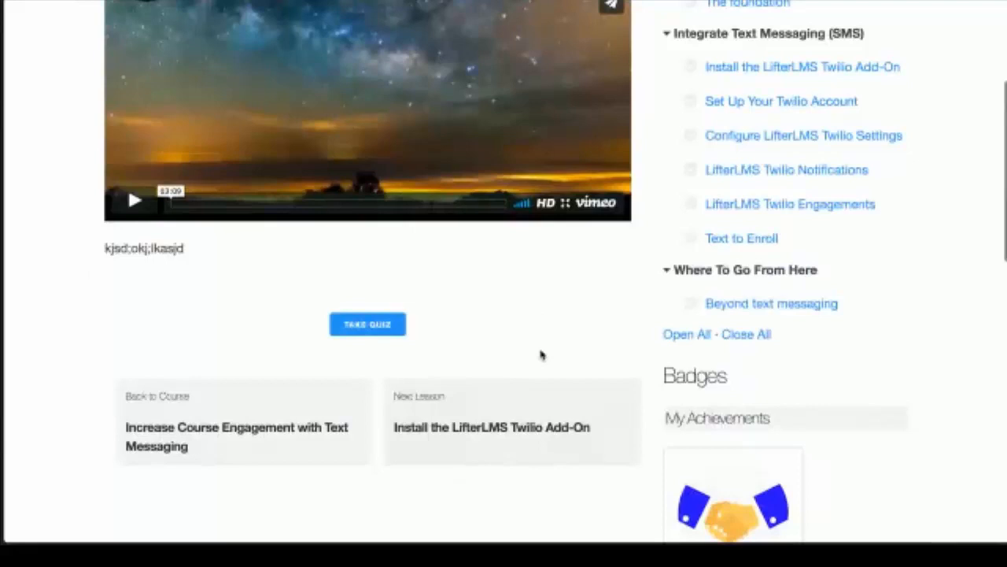
mouse_move(481, 407)
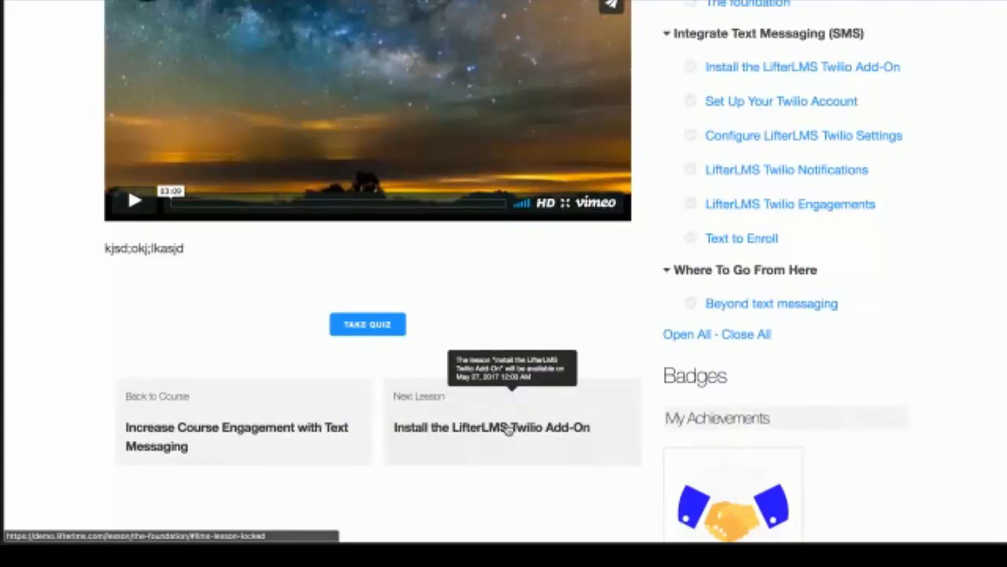
click(382, 327)
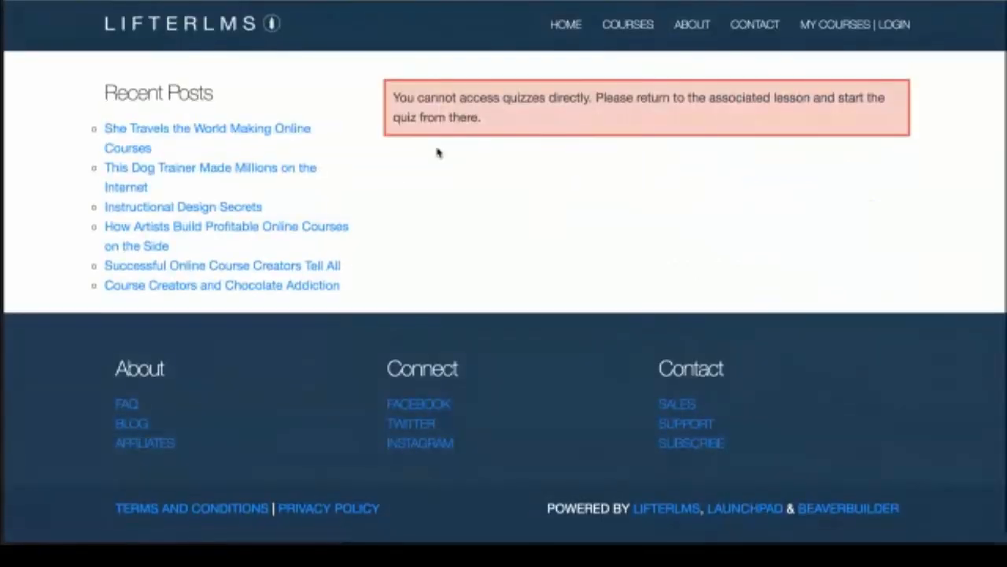
Step: Go back from the quiz error to the lesson, then move the browser window aside to reach the editor
click(32, 1)
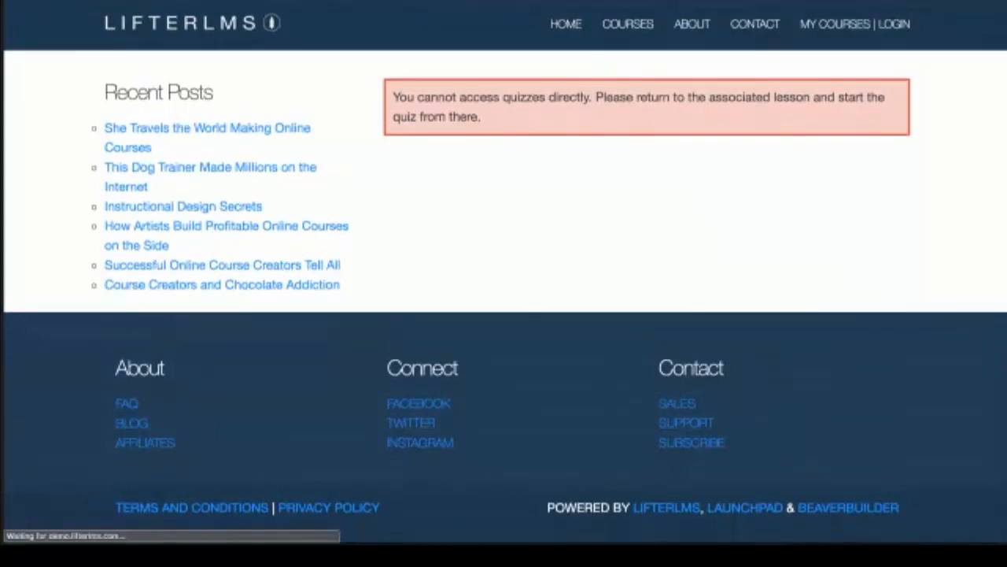
scroll(473, 243, up, 3)
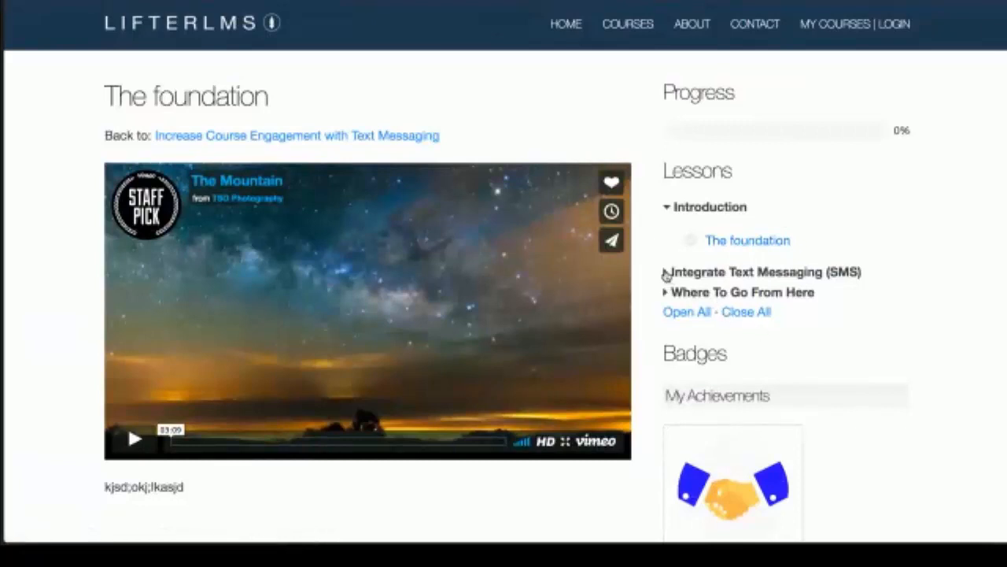
click(666, 273)
scroll(637, 284, down, 10)
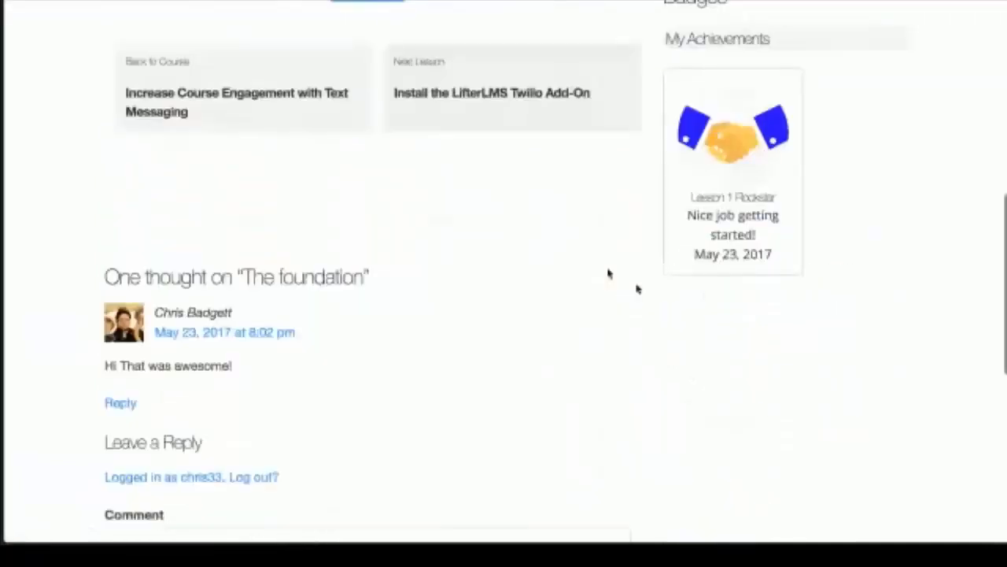
click(304, 521)
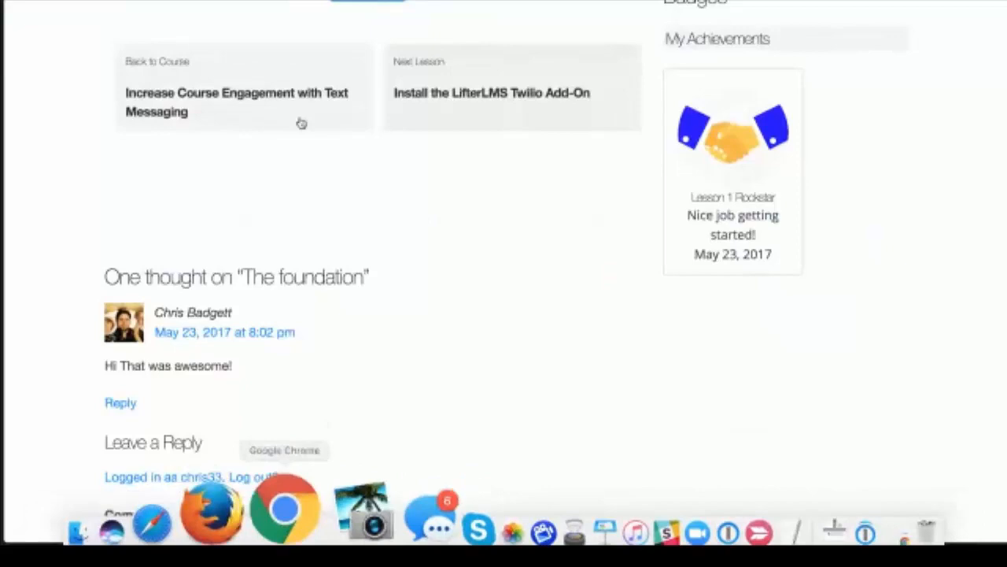
drag(267, 0, 399, 51)
Step: Bring the Edit Course window forward and scroll through the course outline
click(398, 46)
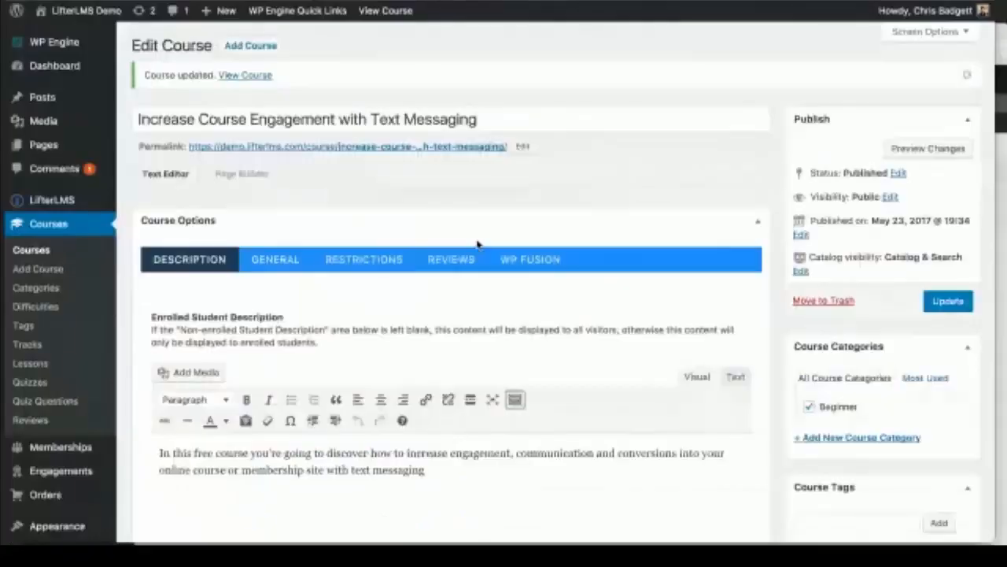
scroll(477, 245, down, 5)
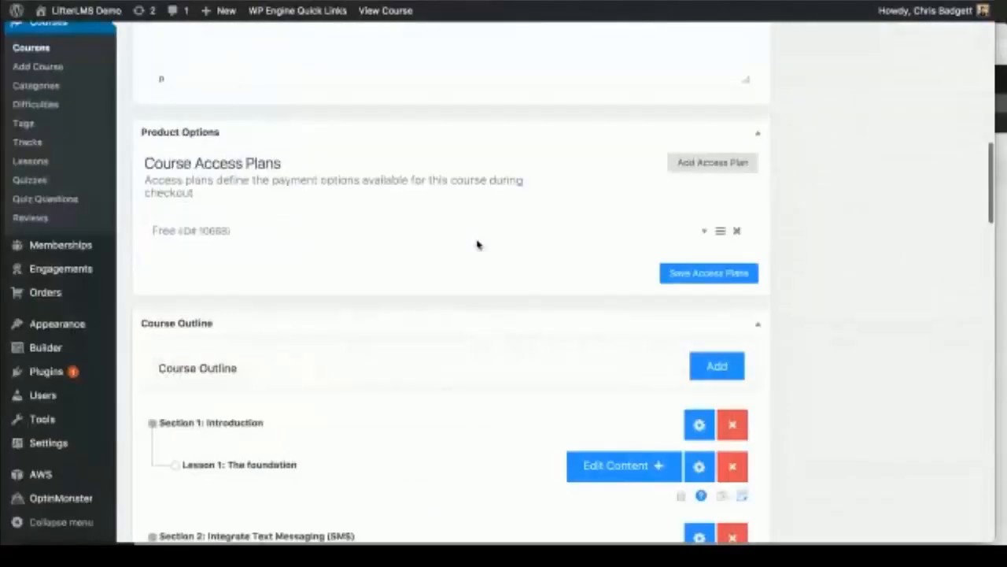
scroll(477, 244, up, 10)
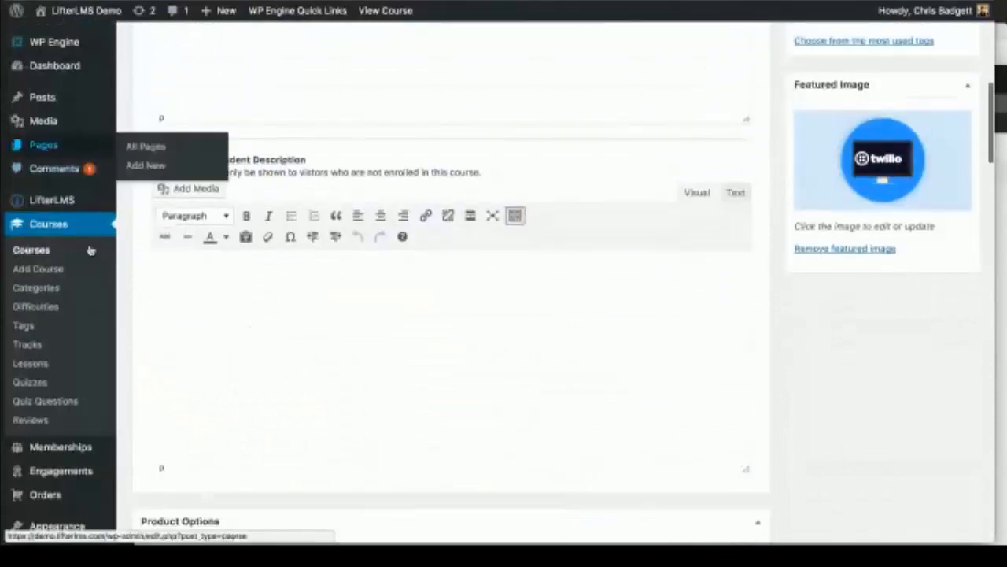
scroll(67, 244, down, 1)
scroll(68, 243, up, 1)
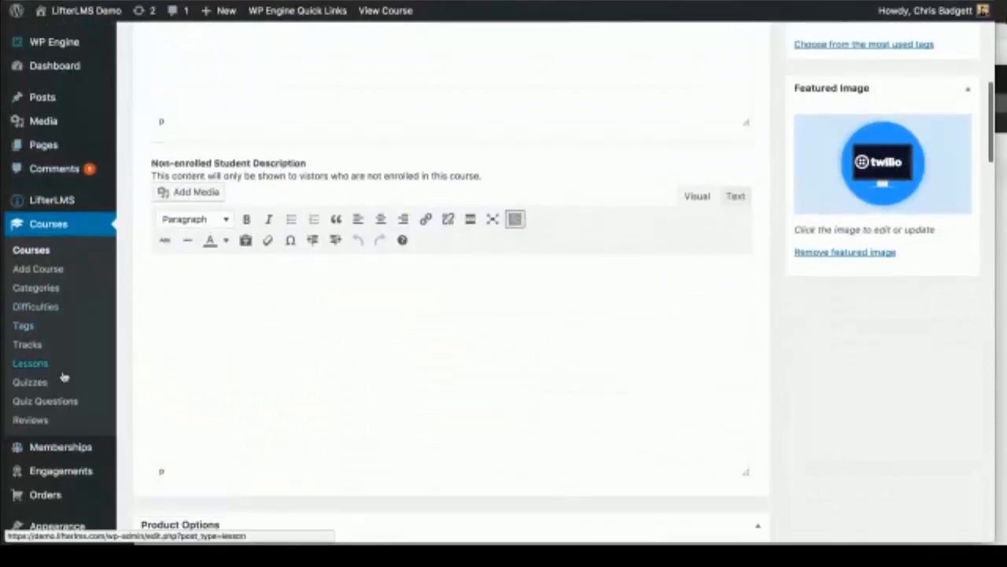
scroll(202, 340, down, 9)
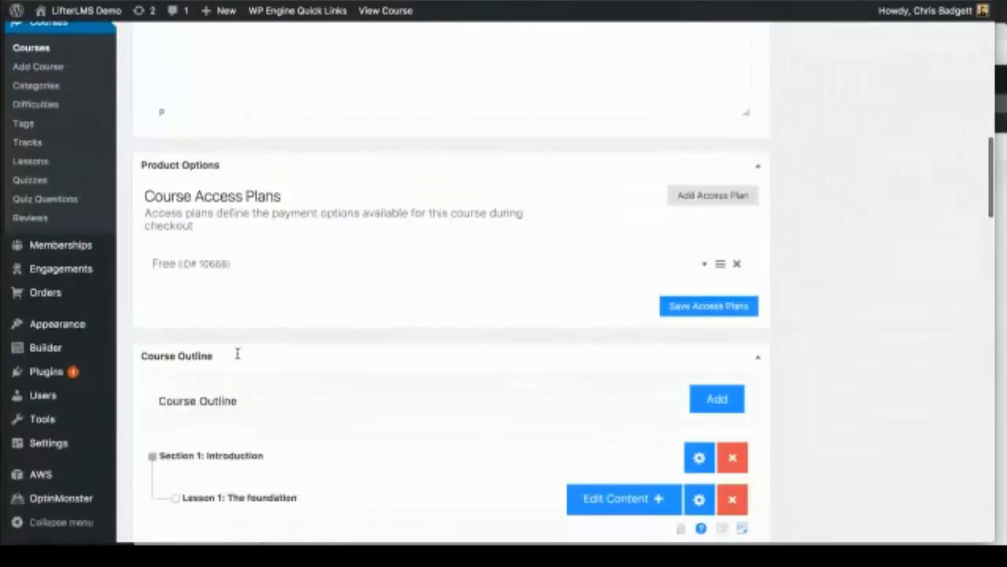
scroll(237, 354, down, 3)
scroll(237, 355, down, 1)
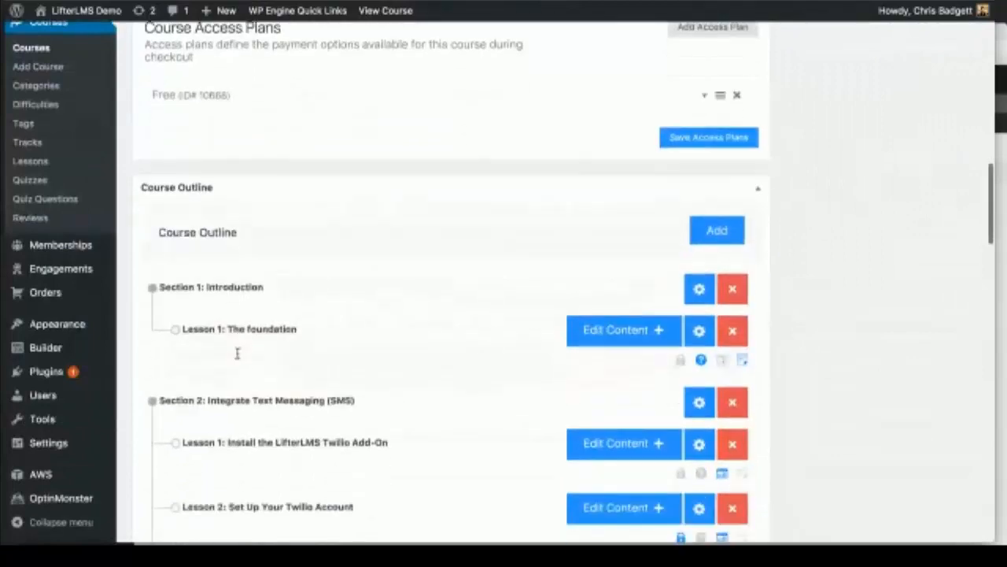
Step: Expand and collapse the Free access plan, then go to the Quizzes list
click(704, 95)
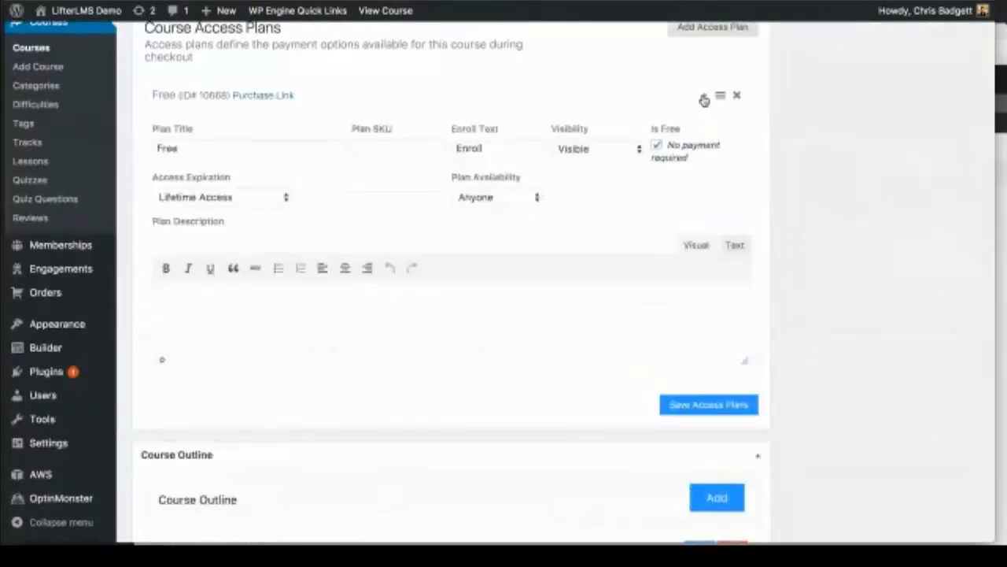
click(704, 100)
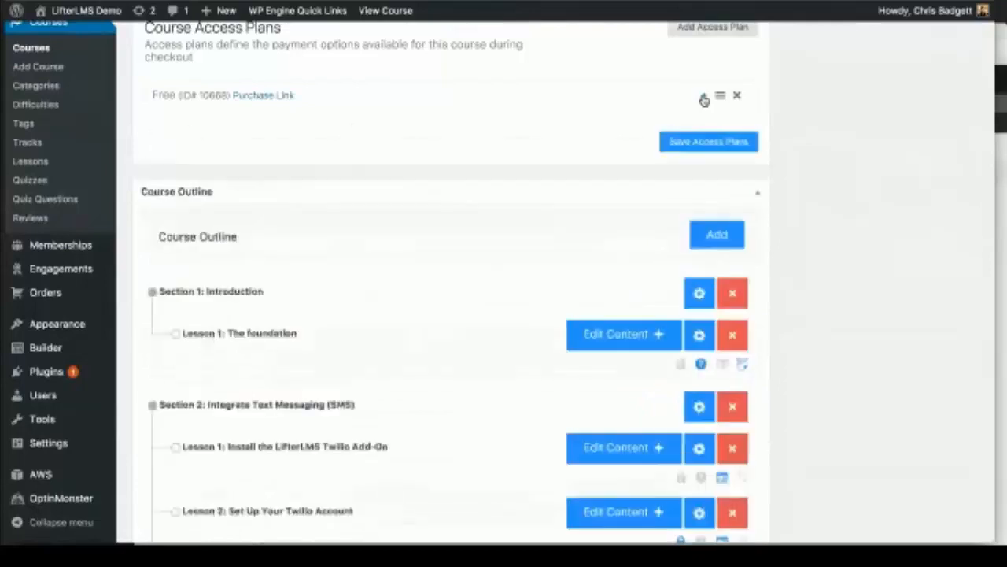
scroll(825, 360, down, 2)
scroll(824, 360, down, 1)
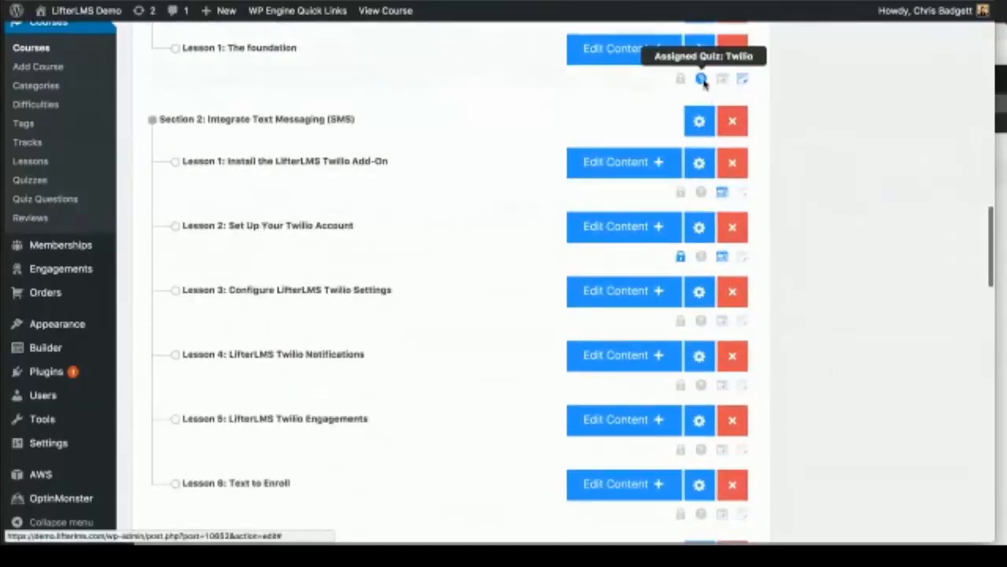
scroll(813, 172, up, 5)
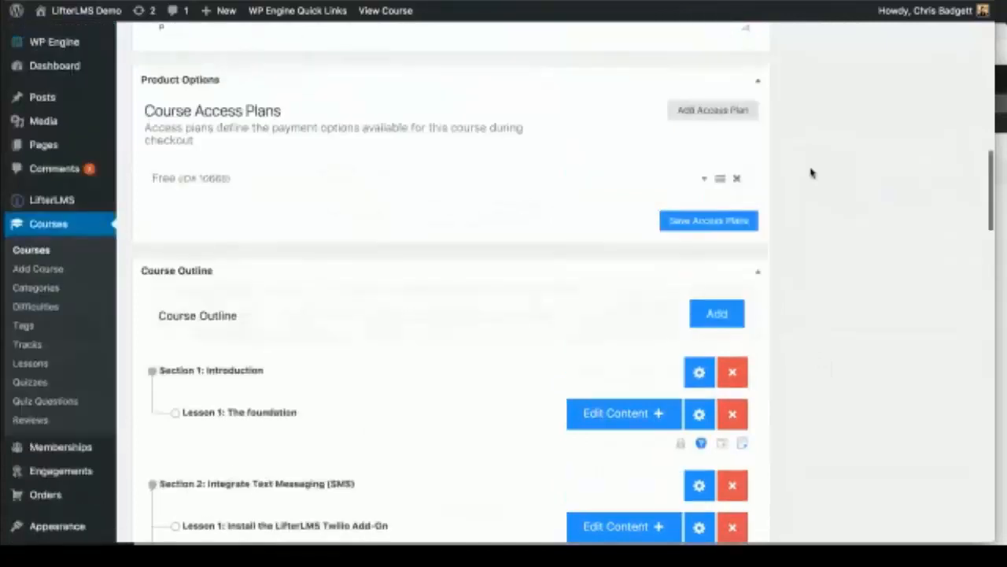
scroll(813, 173, down, 1)
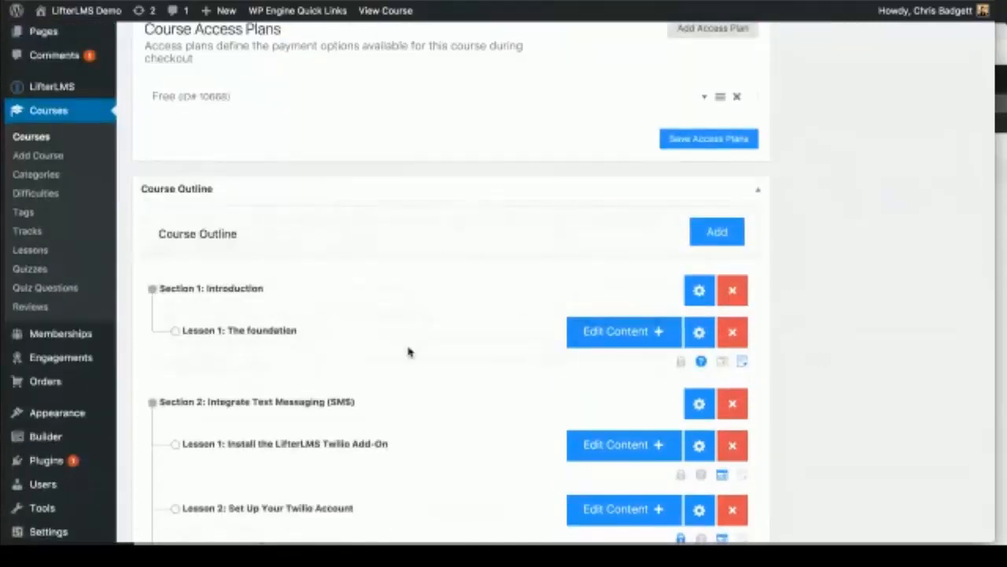
click(33, 273)
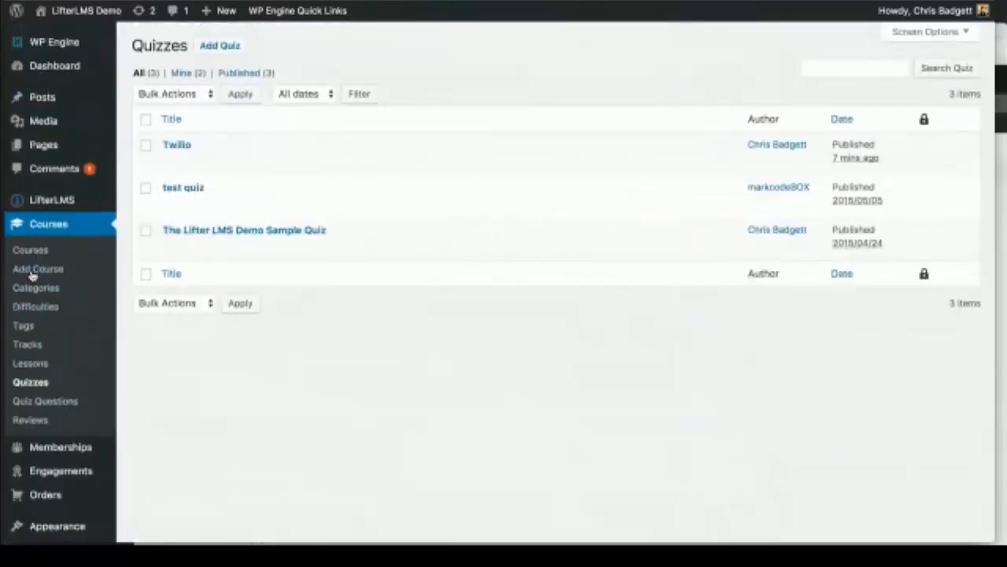
Step: Open the Twilio quiz, check it against the LifterLMS Walkthrough notes, then go to the site's front end
click(168, 149)
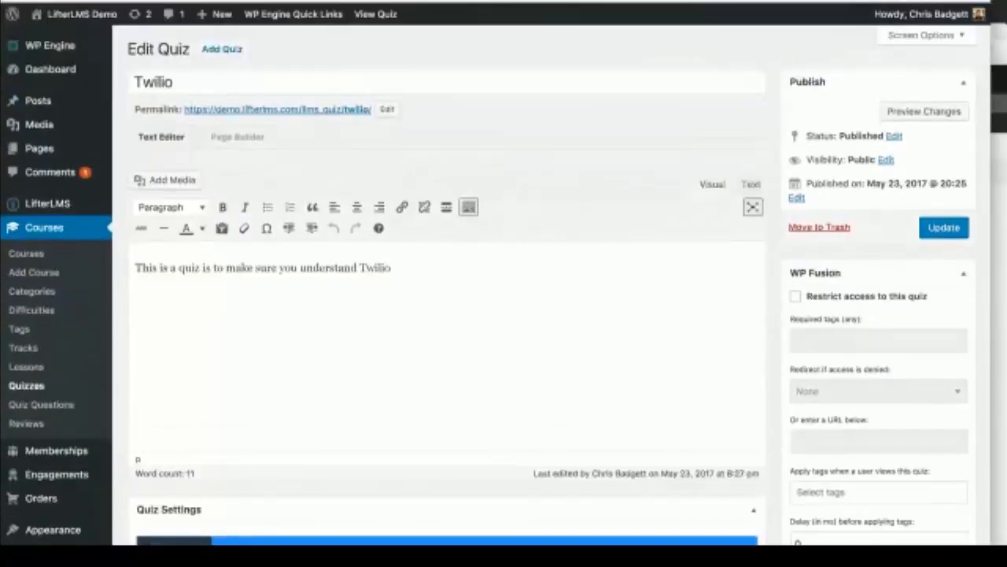
click(1003, 35)
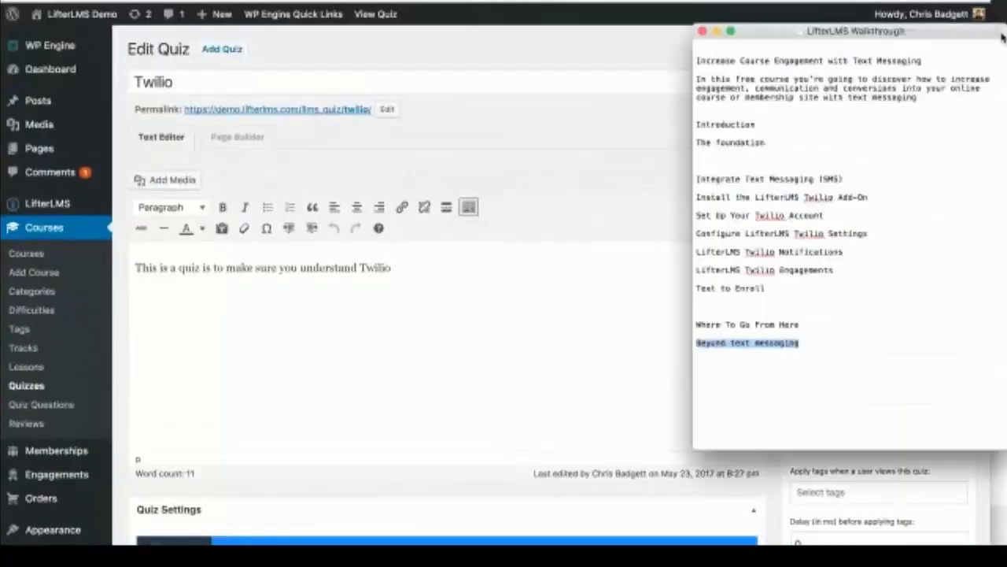
drag(945, 3, 950, 0)
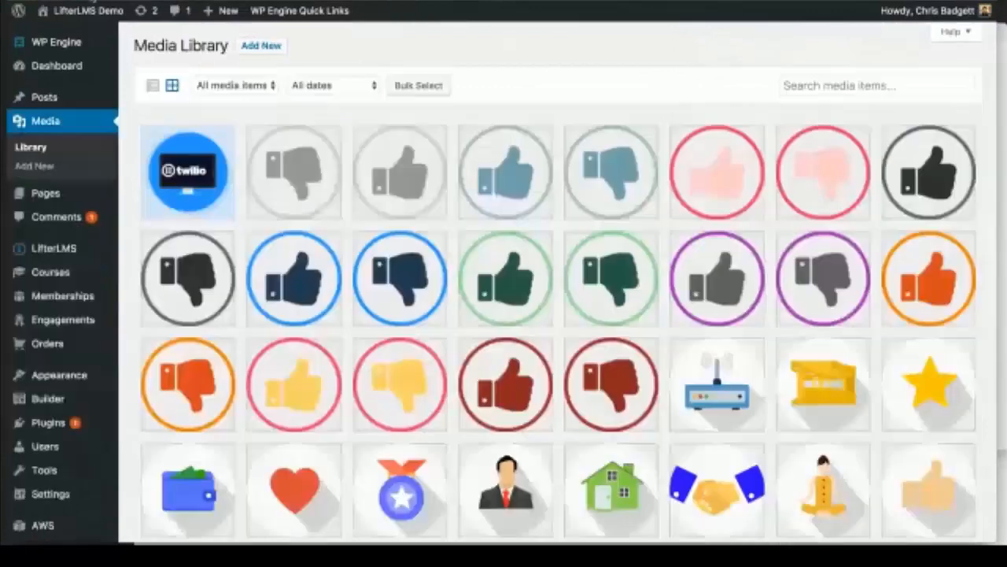
click(71, 37)
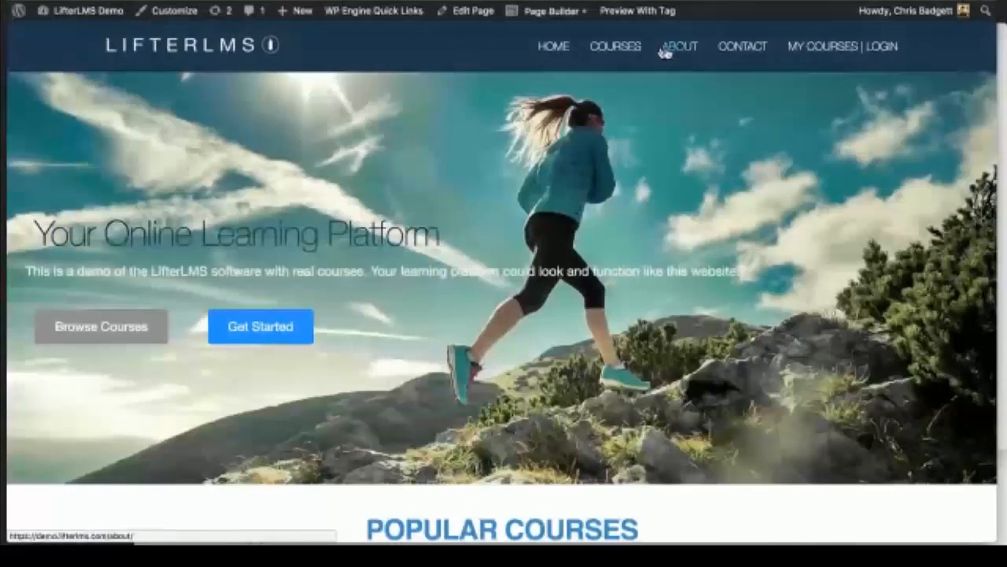
Step: Open the Courses catalogue and browse the Build a Learning Management System with LifterLMS course
click(636, 52)
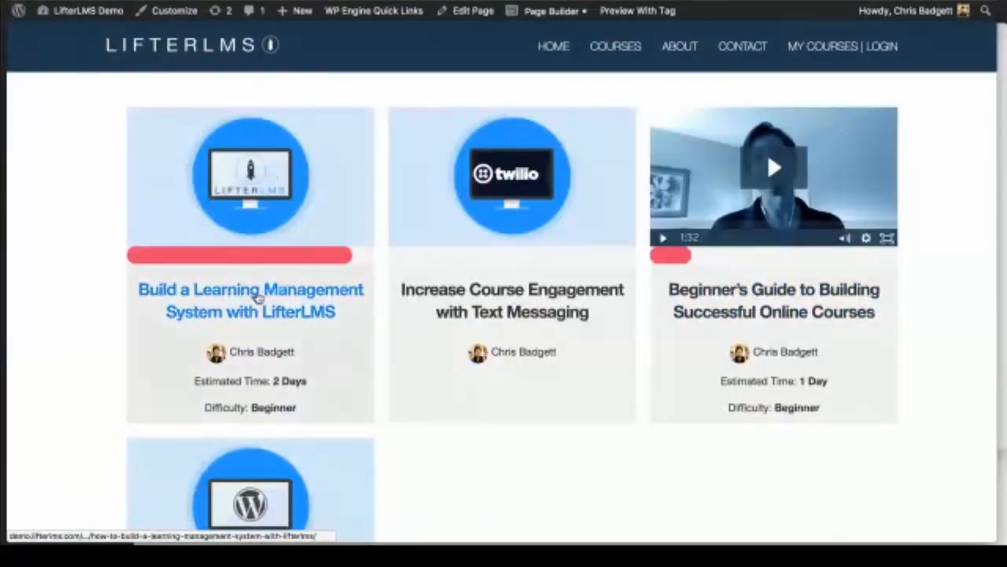
click(258, 293)
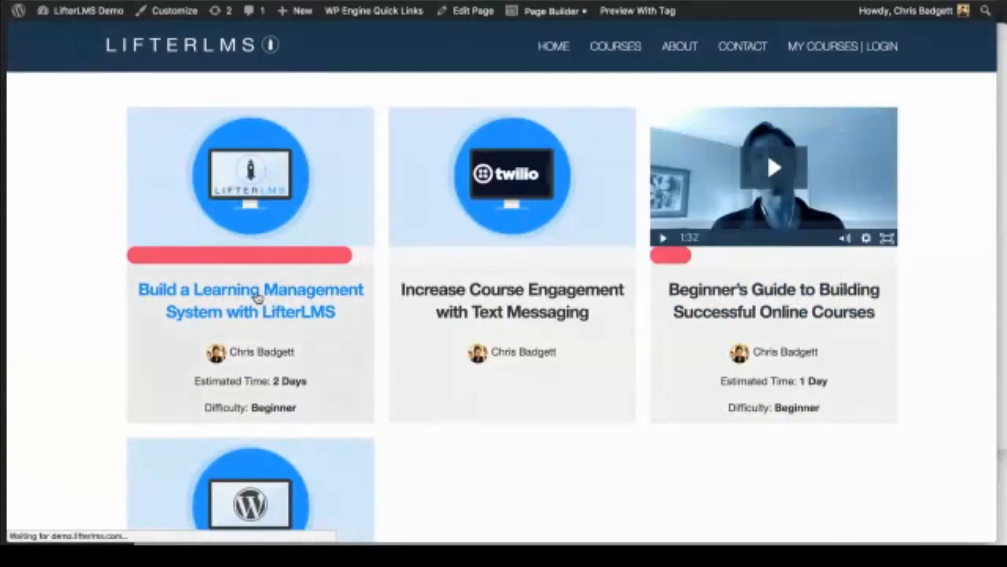
scroll(756, 403, down, 2)
scroll(755, 403, down, 5)
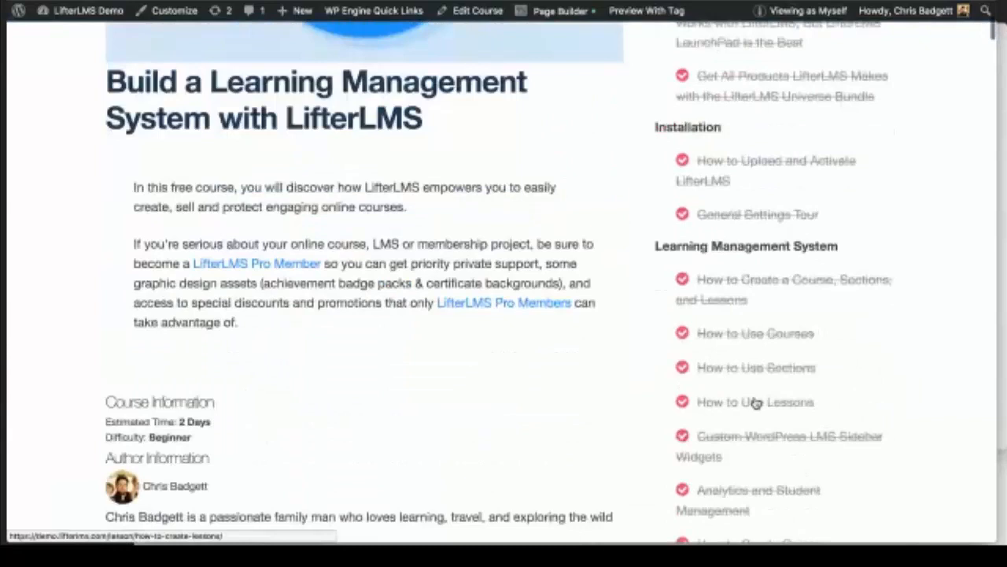
scroll(754, 402, down, 2)
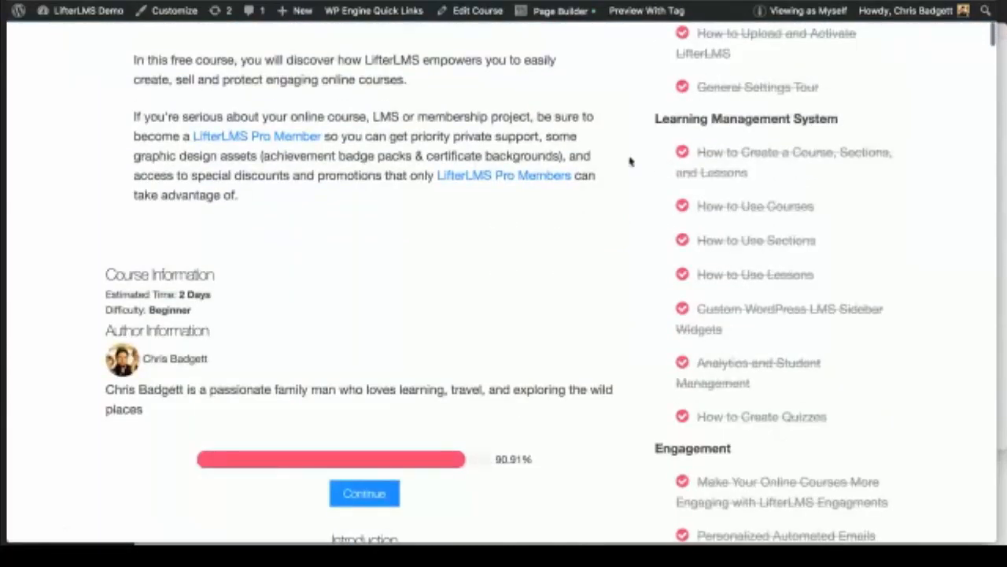
scroll(629, 161, up, 6)
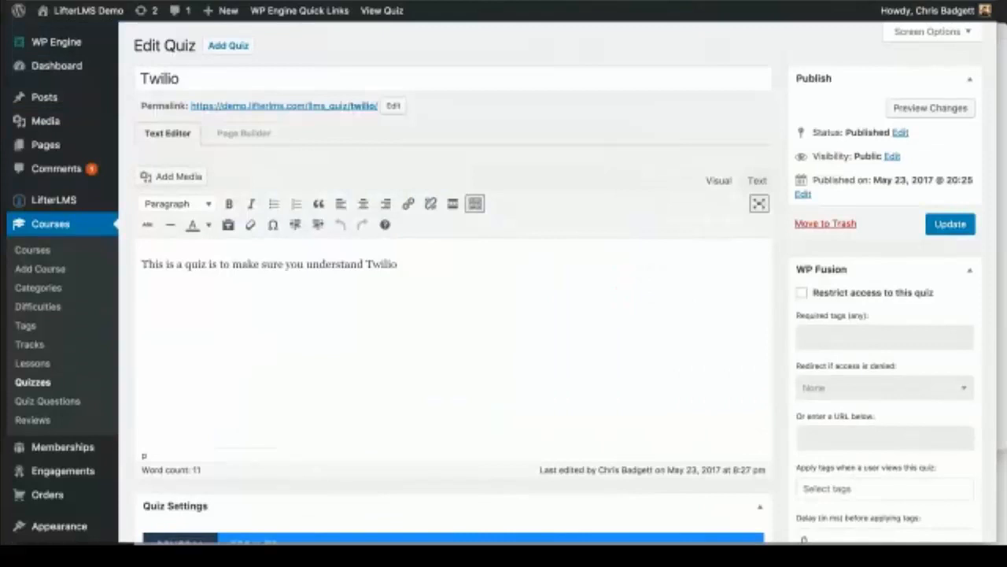
Step: Return to the homepage and scroll through its Popular Courses
mouse_move(89, 11)
click(79, 35)
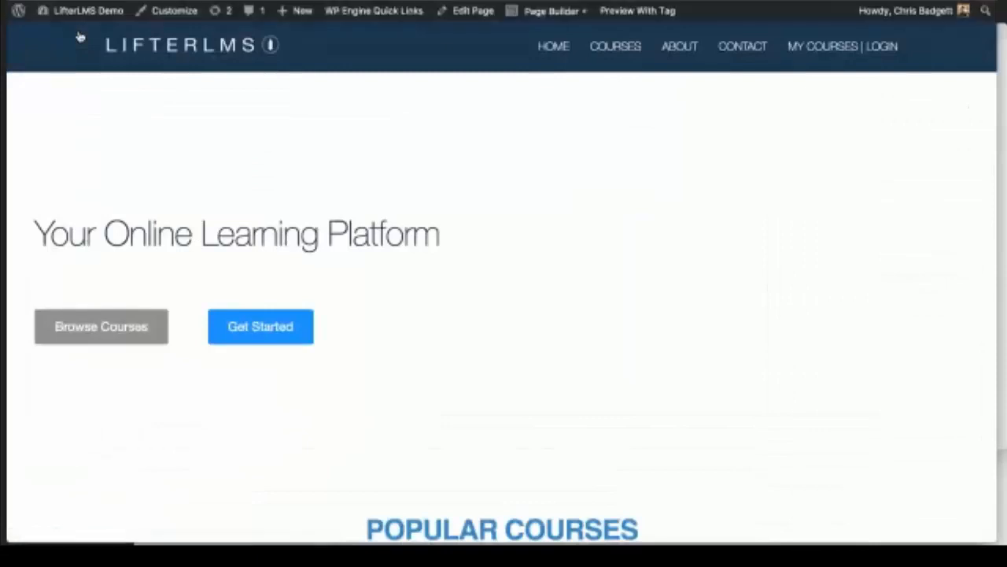
scroll(689, 295, down, 2)
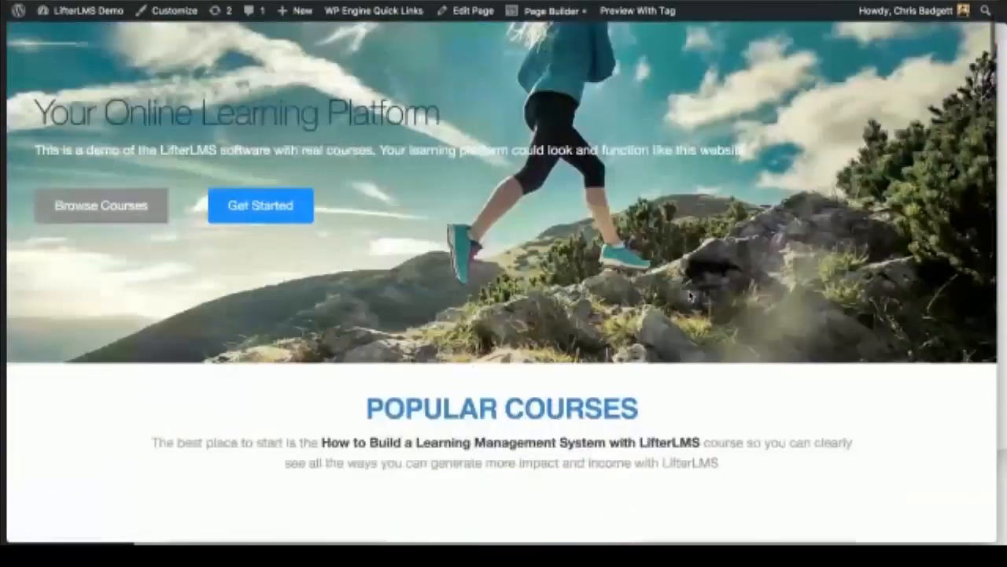
scroll(690, 295, down, 6)
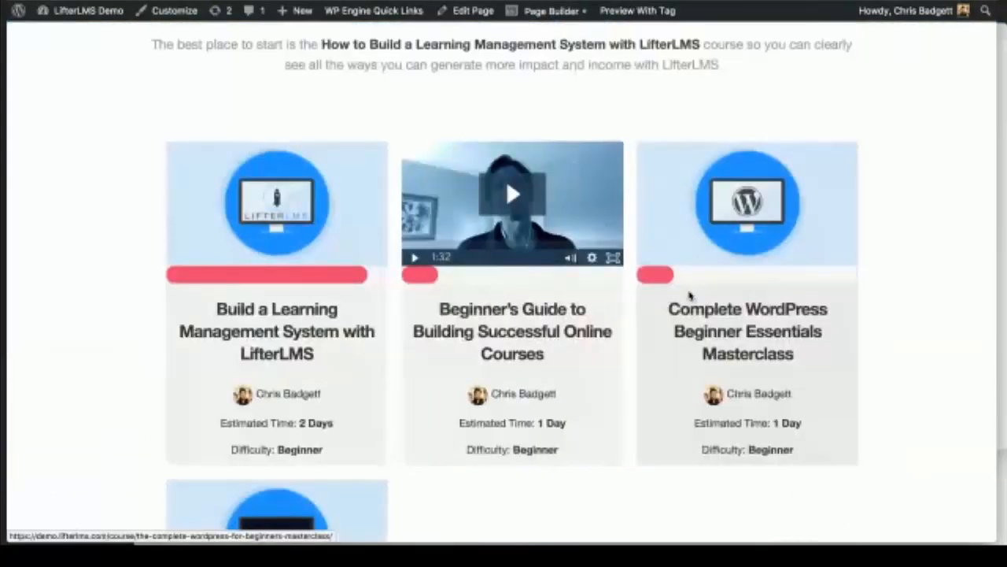
scroll(690, 295, up, 1)
scroll(690, 296, up, 1)
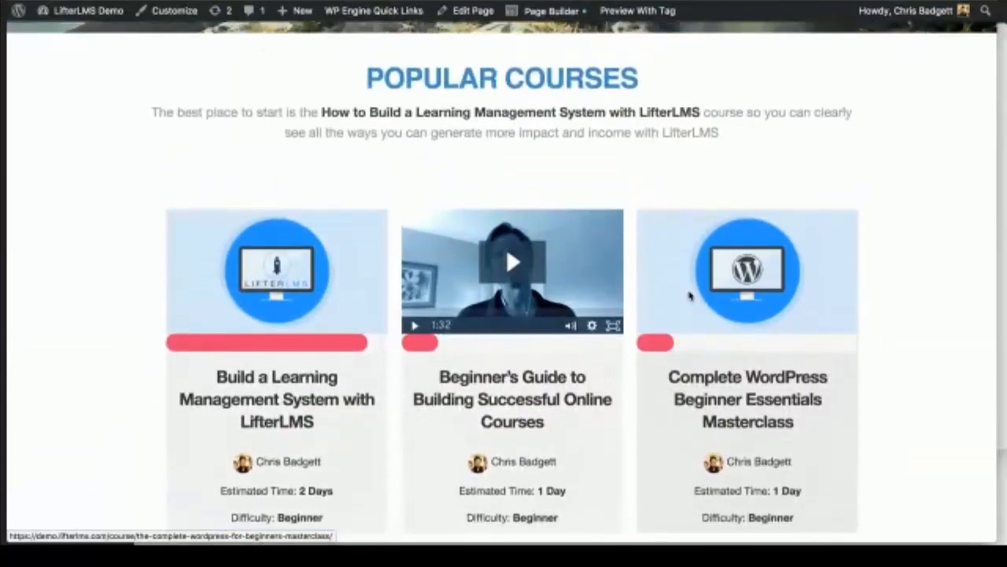
scroll(690, 295, up, 1)
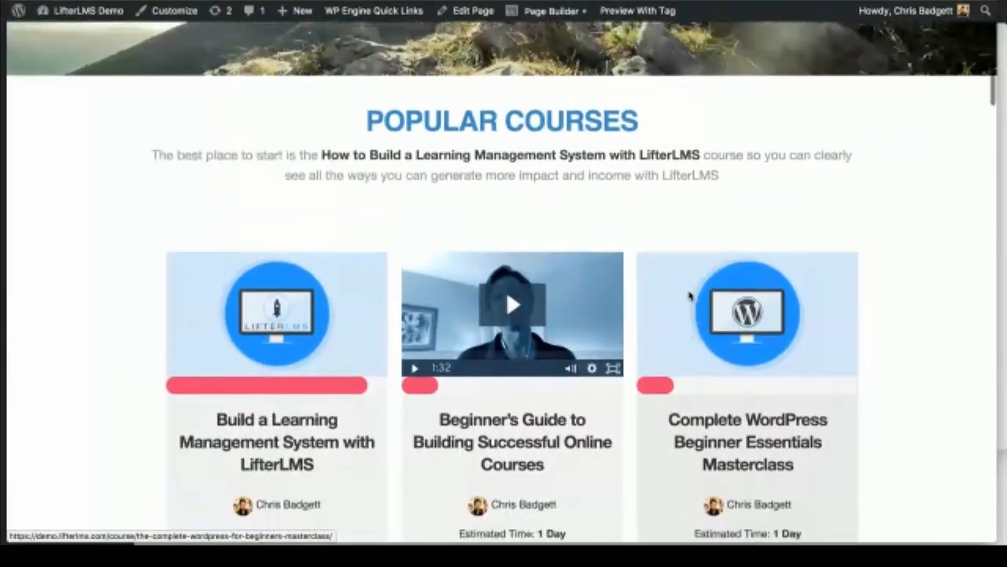
scroll(689, 295, down, 2)
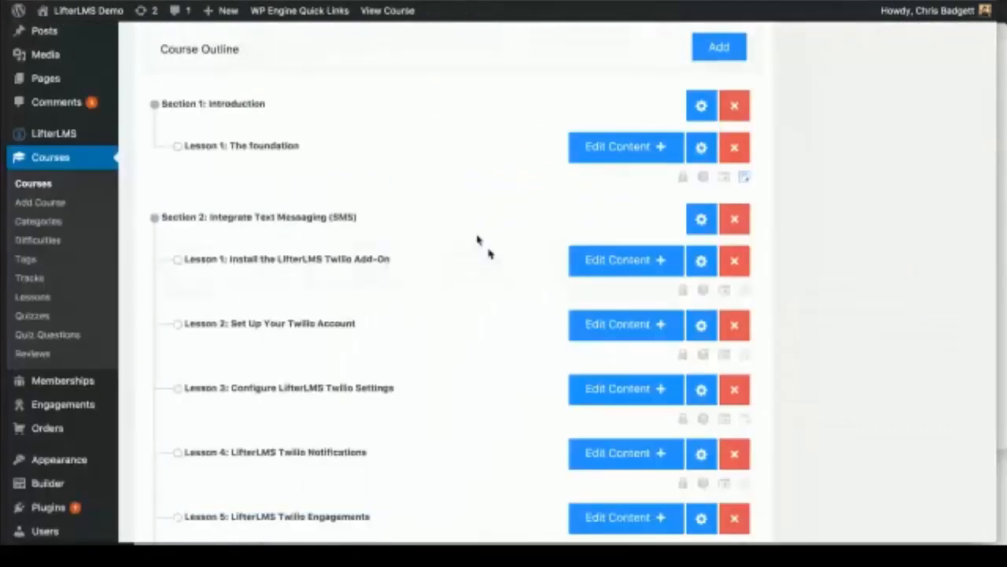
scroll(504, 266, down, 1)
scroll(504, 266, up, 3)
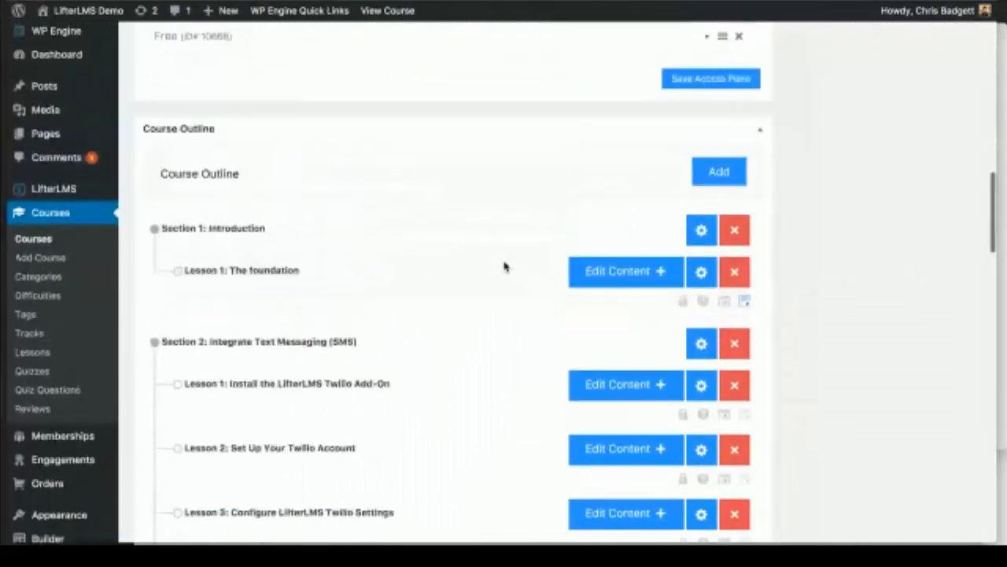
scroll(505, 268, down, 1)
scroll(504, 266, down, 2)
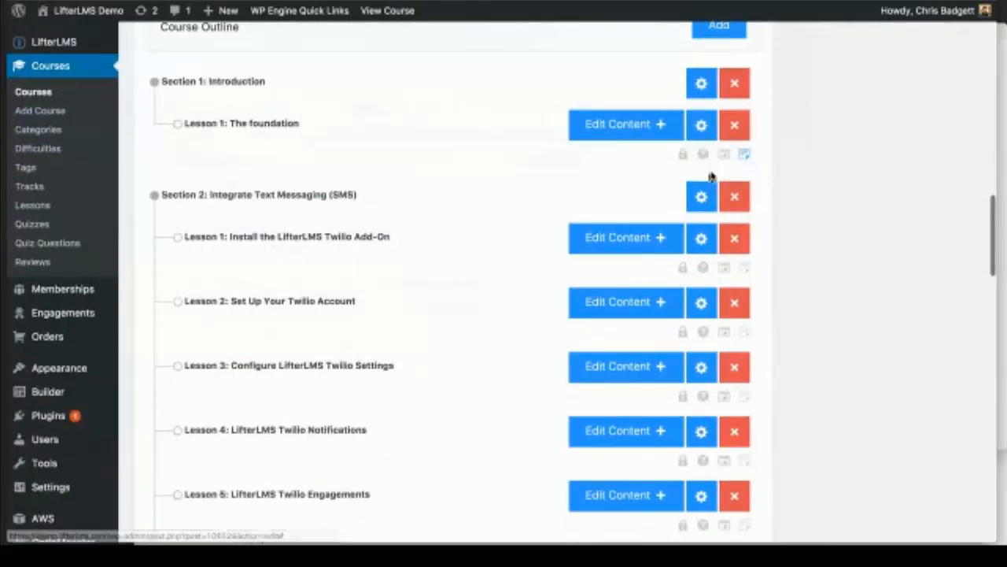
scroll(711, 176, up, 4)
scroll(699, 190, down, 1)
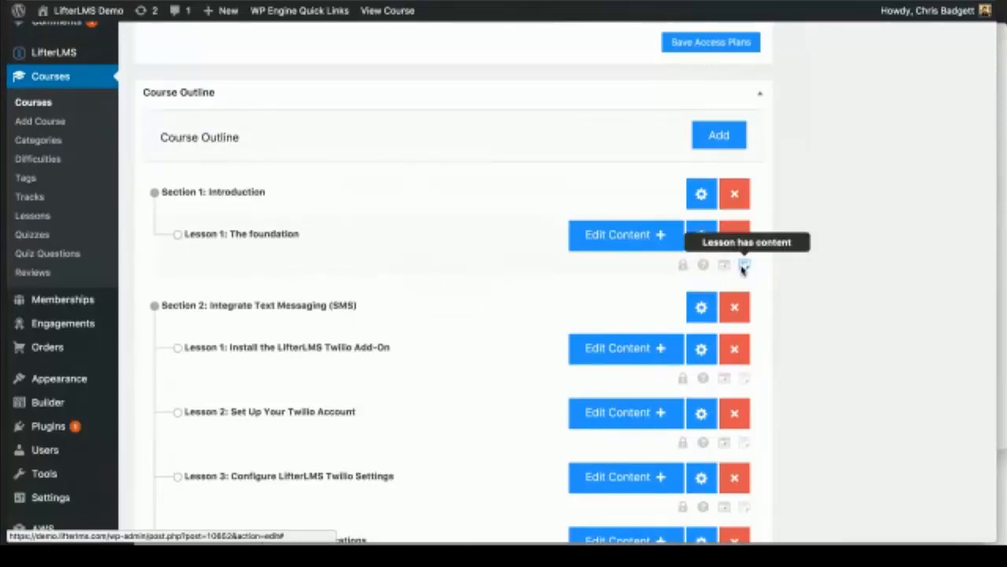
scroll(743, 268, down, 4)
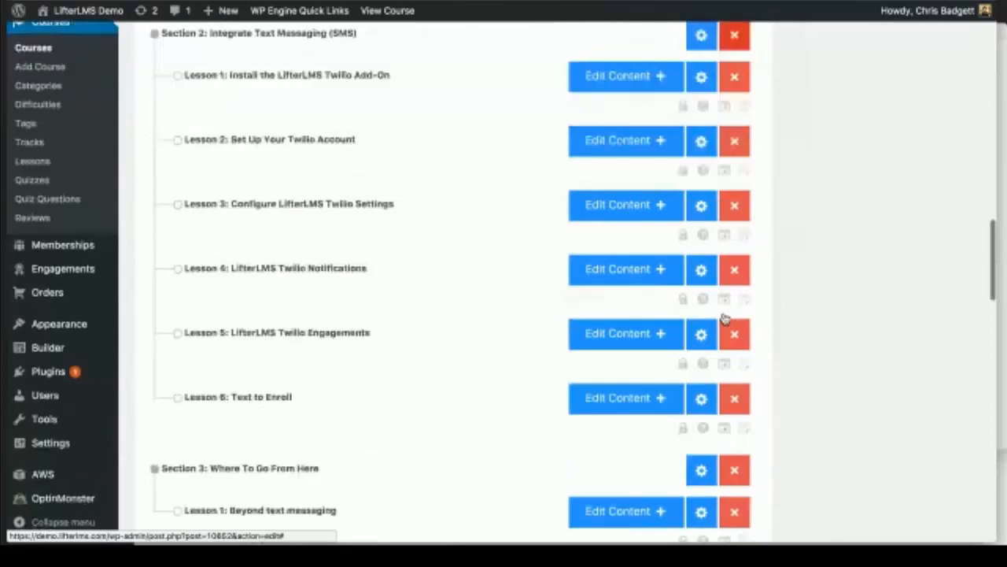
scroll(725, 318, up, 4)
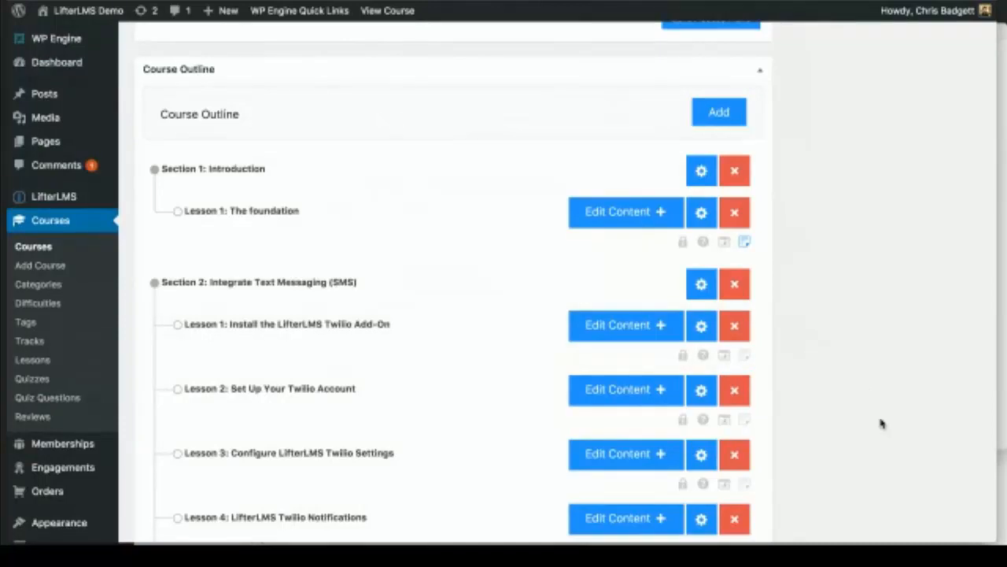
scroll(882, 424, down, 1)
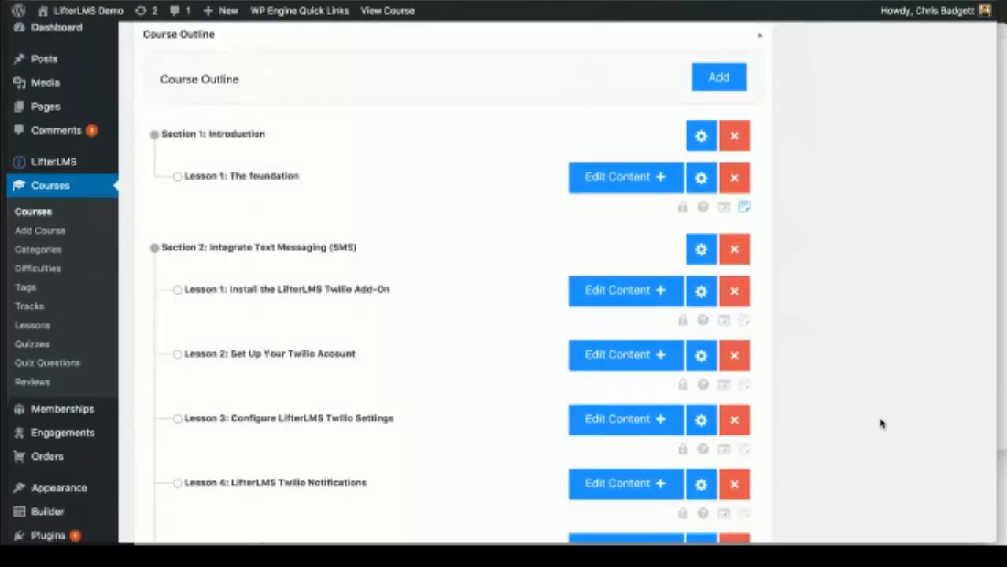
scroll(881, 424, down, 5)
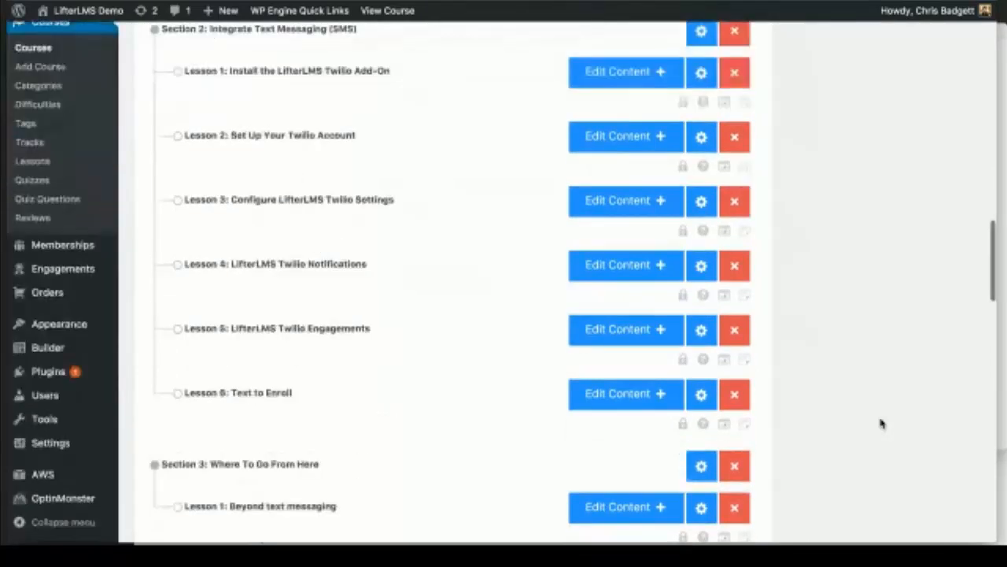
scroll(881, 423, down, 10)
scroll(881, 423, up, 7)
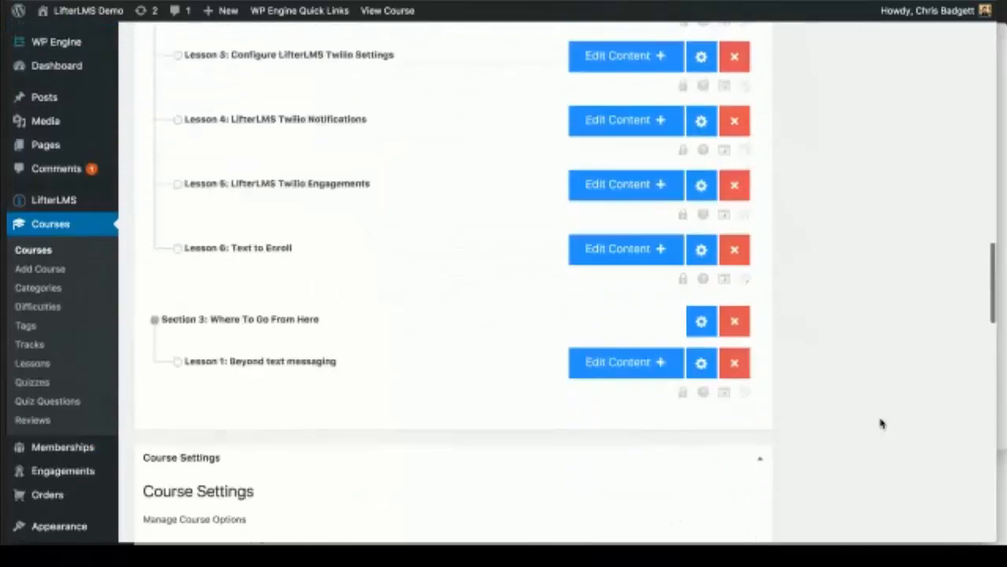
scroll(882, 424, up, 3)
scroll(882, 424, up, 5)
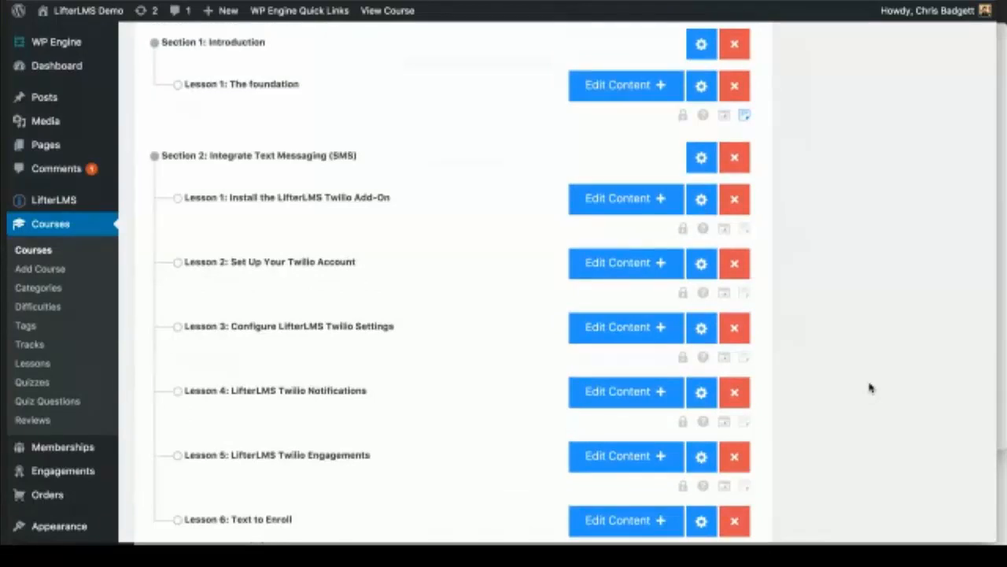
scroll(870, 387, up, 3)
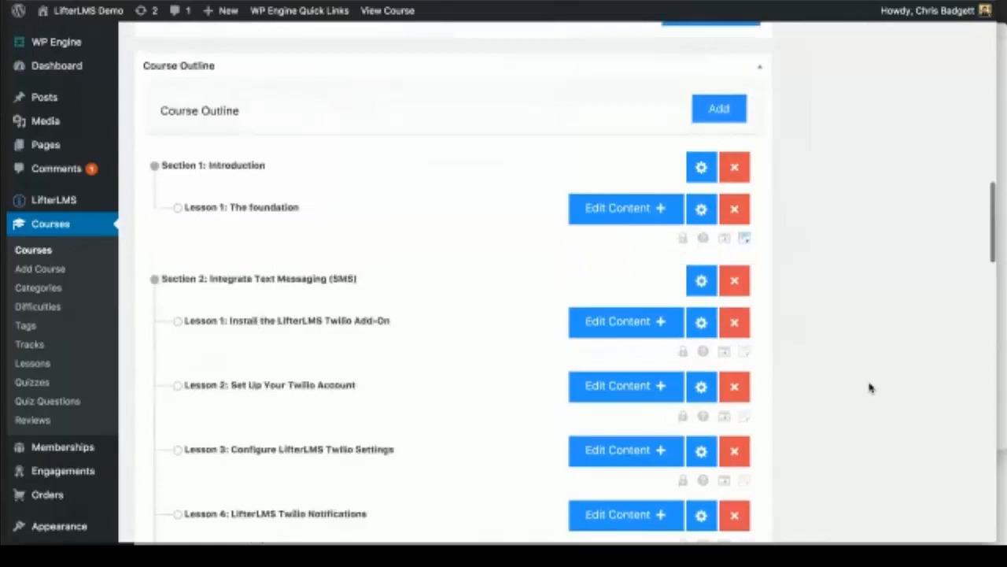
scroll(871, 387, up, 1)
scroll(871, 387, down, 2)
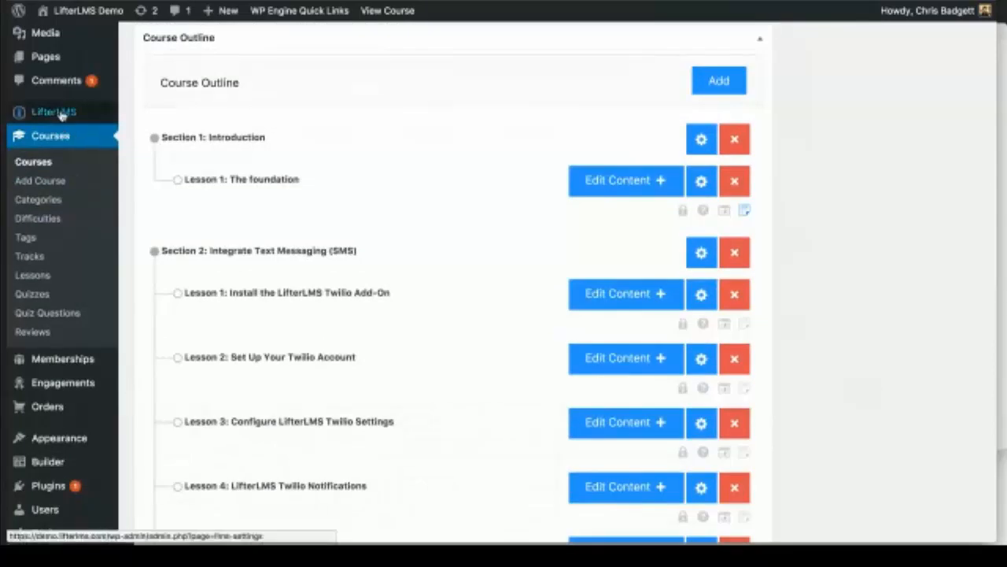
mouse_move(59, 120)
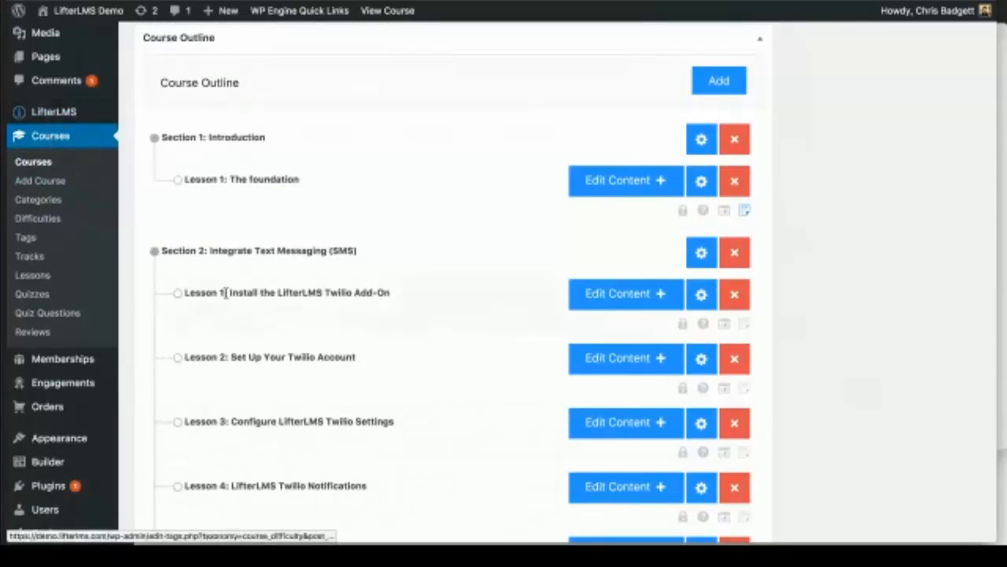
scroll(226, 293, up, 5)
scroll(352, 326, down, 5)
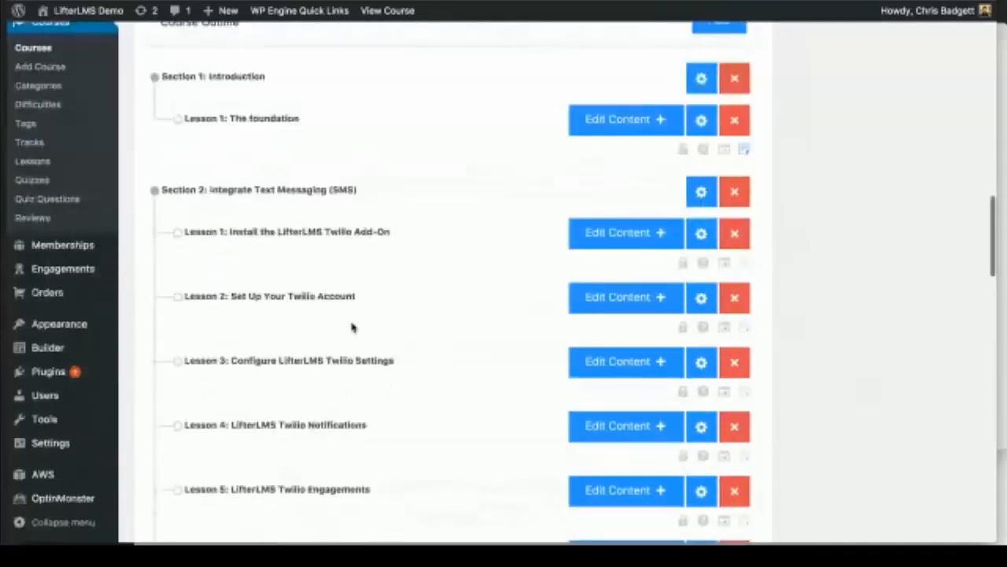
scroll(353, 328, down, 1)
scroll(353, 327, up, 1)
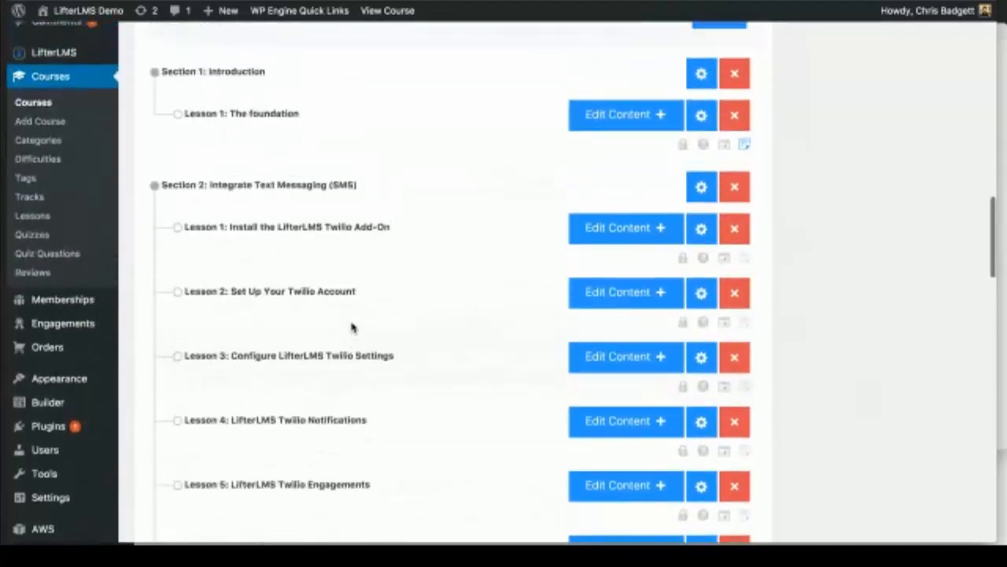
scroll(352, 326, up, 1)
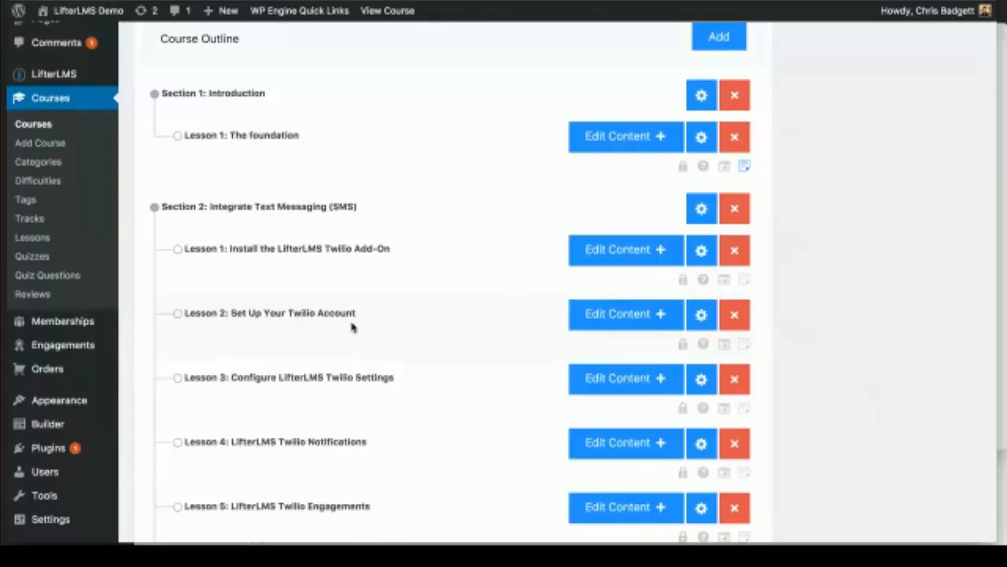
scroll(352, 327, down, 2)
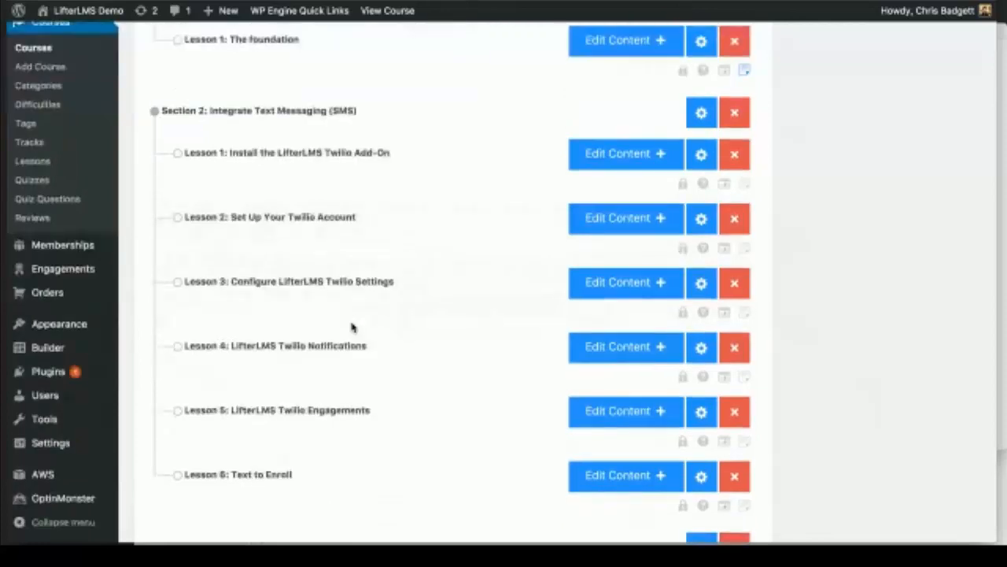
scroll(351, 327, down, 3)
scroll(352, 327, down, 2)
scroll(352, 327, up, 7)
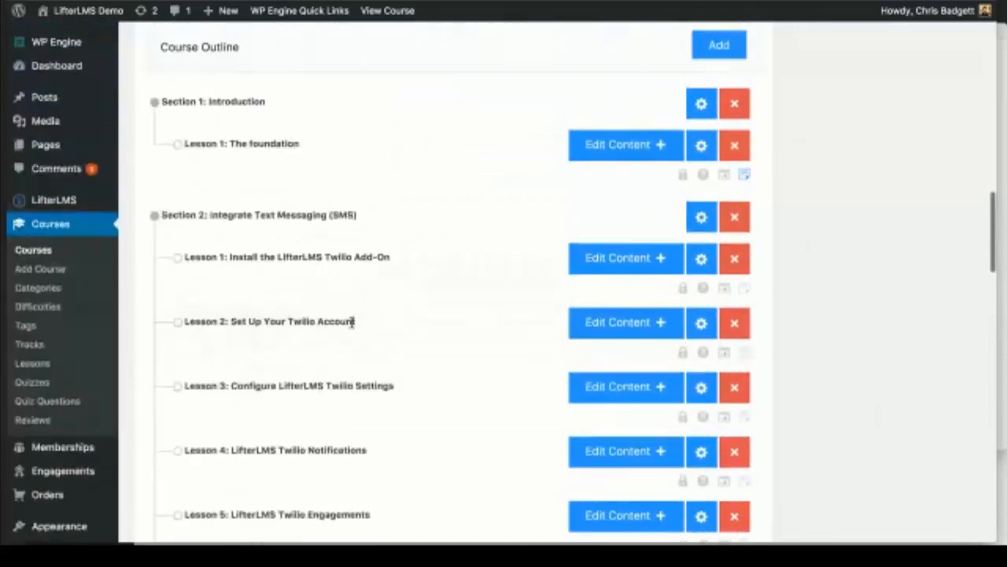
scroll(351, 323, up, 4)
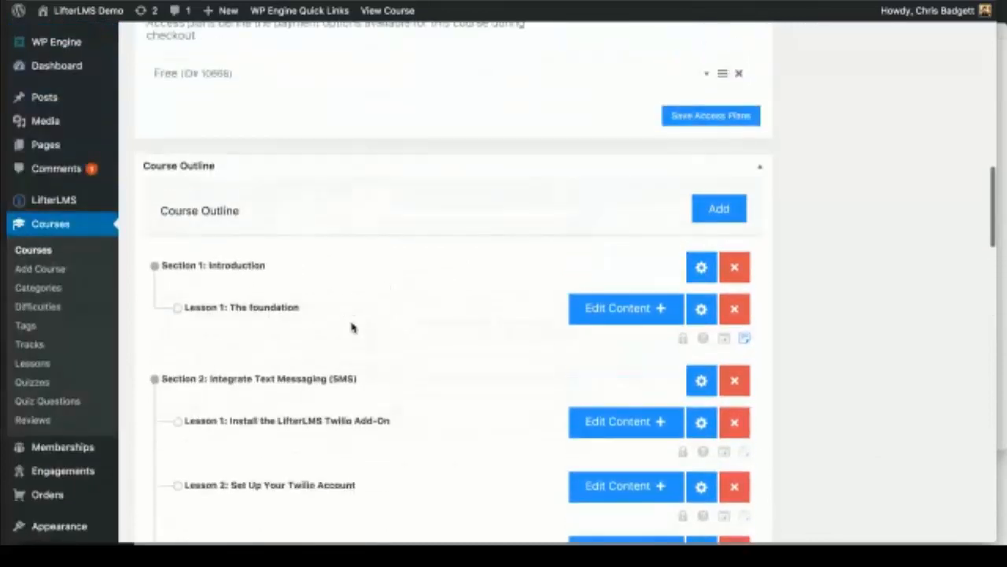
scroll(352, 327, up, 3)
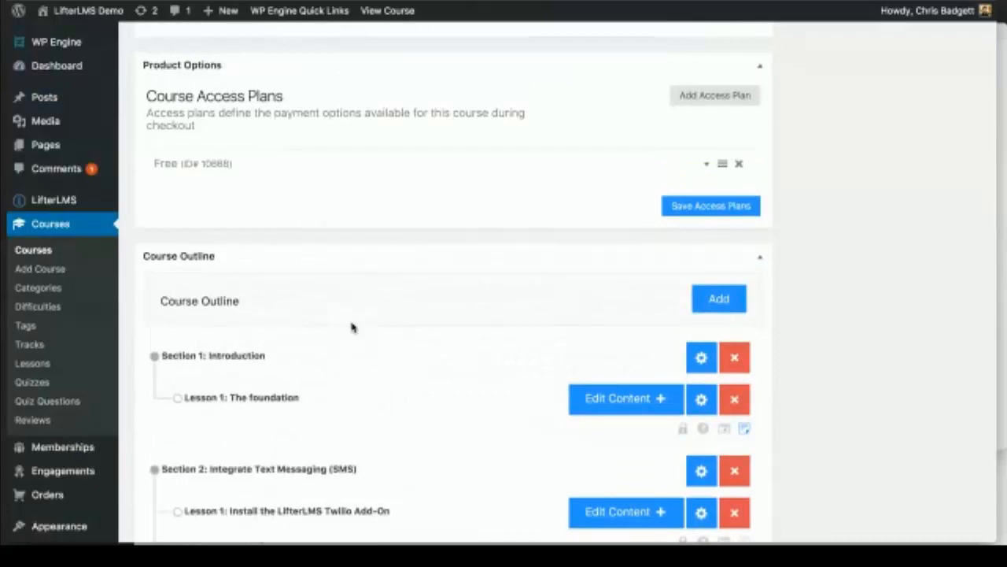
scroll(606, 307, down, 3)
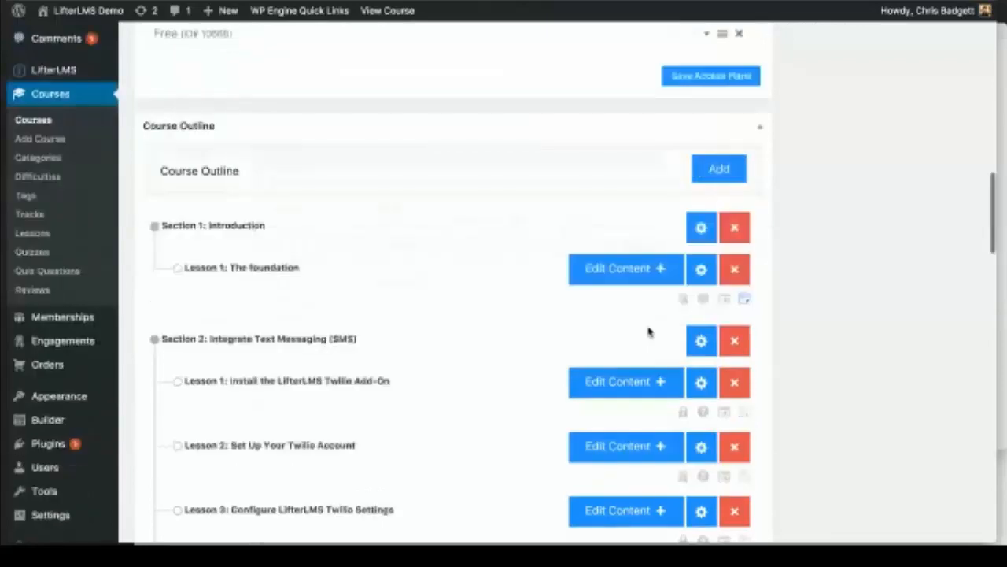
scroll(649, 331, up, 1)
mouse_move(74, 86)
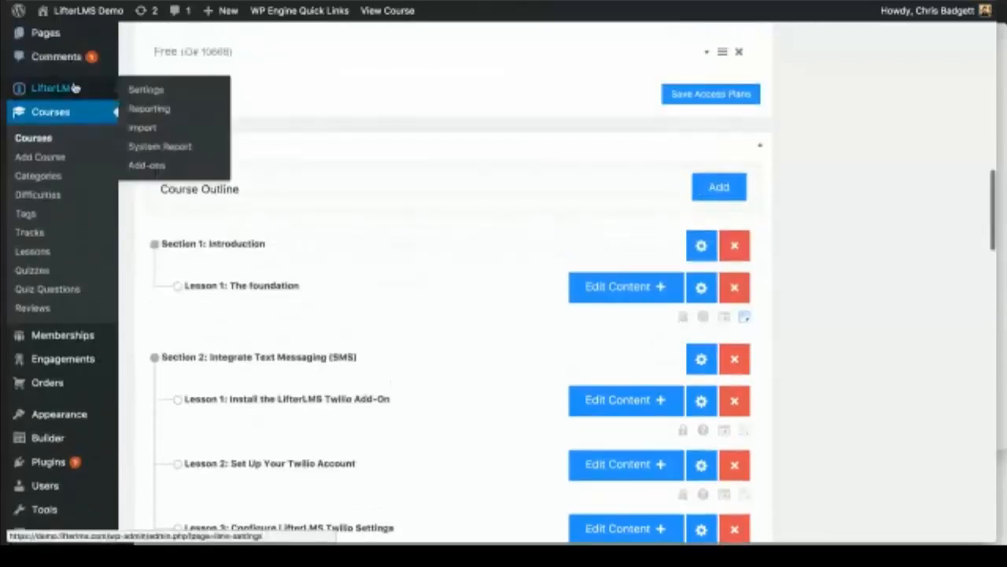
Step: In LifterLMS Settings, clear the cache and all session data, and reset tracking status
click(157, 100)
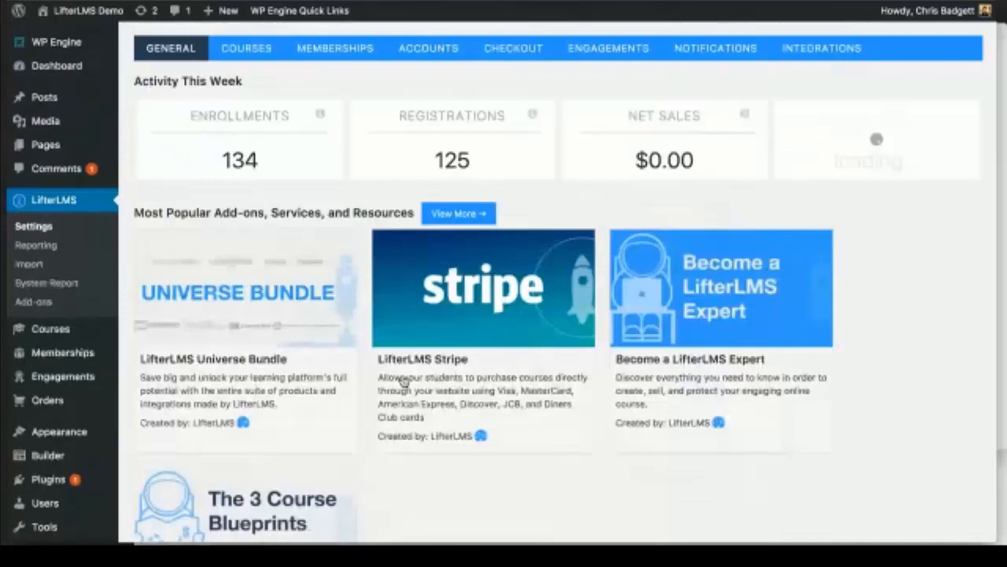
scroll(404, 380, down, 20)
click(353, 415)
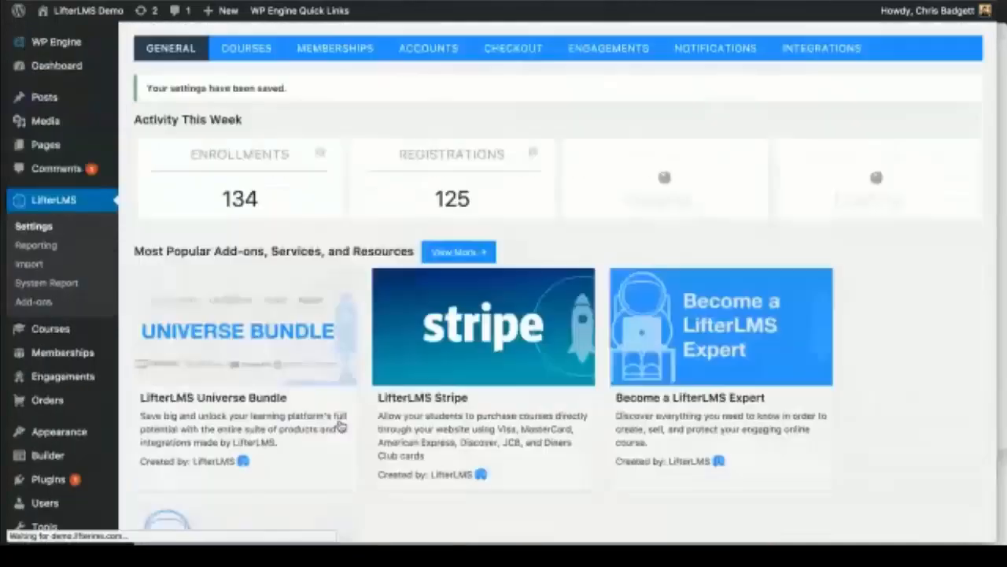
scroll(340, 425, down, 20)
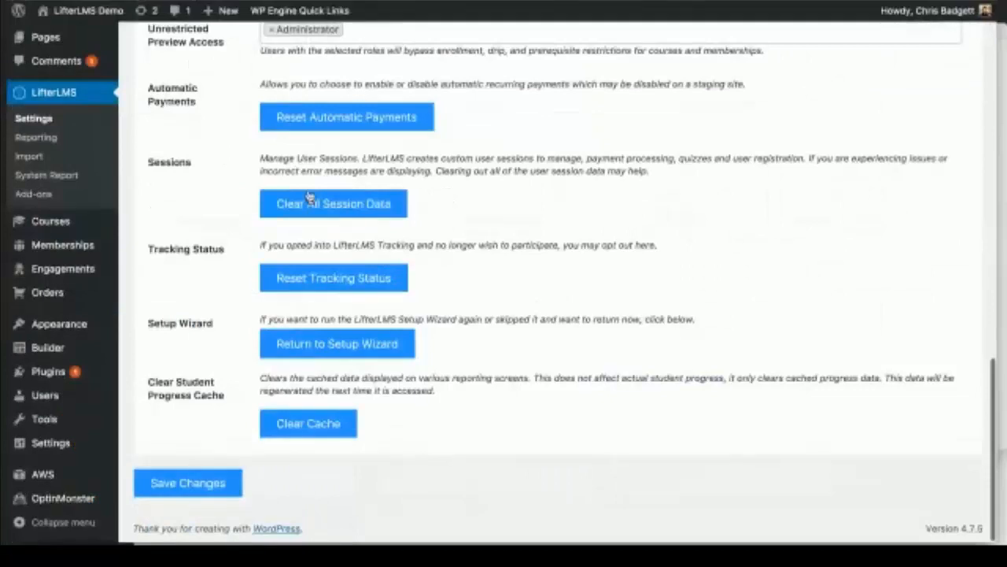
click(313, 216)
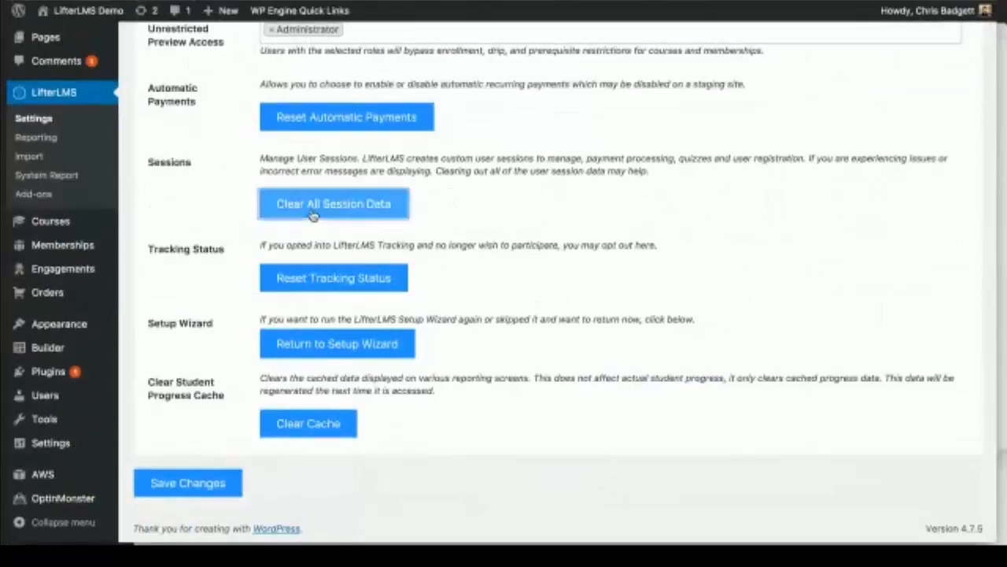
scroll(429, 377, down, 4)
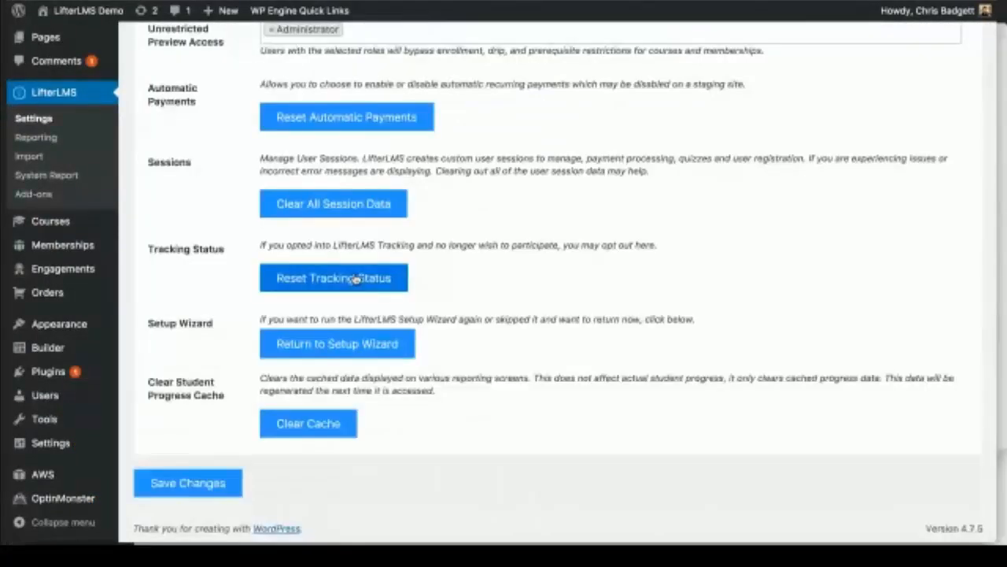
click(359, 278)
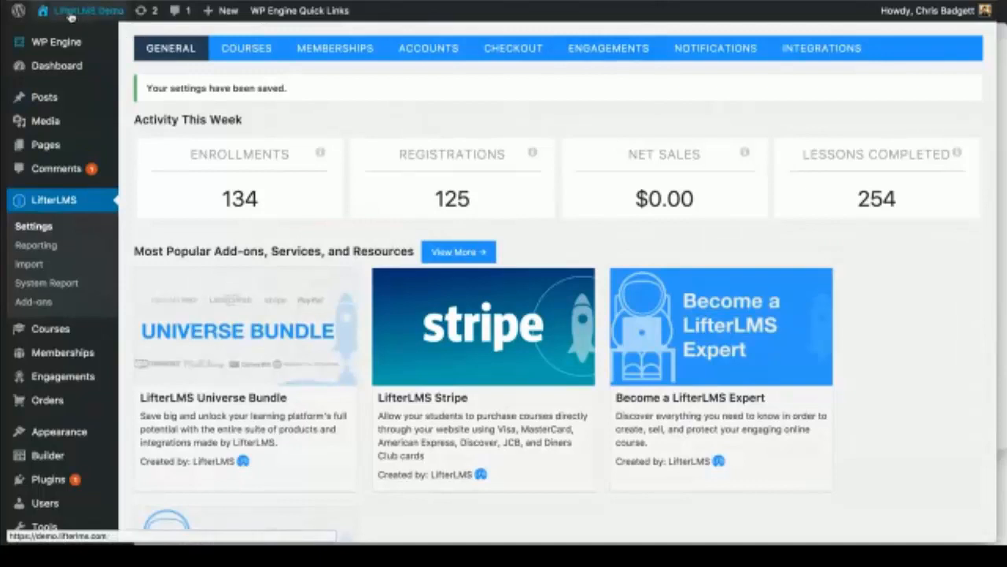
mouse_move(79, 11)
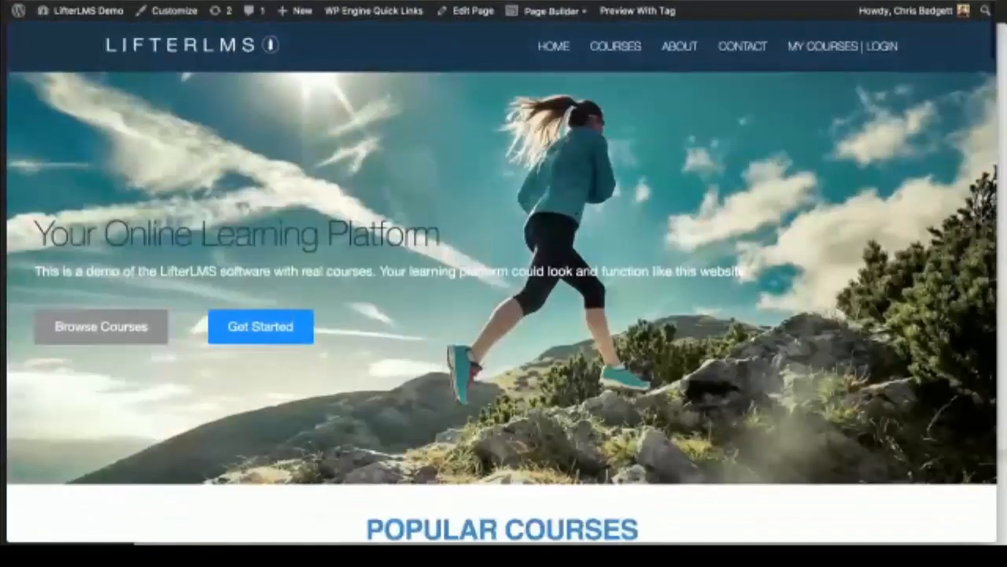
Step: Open lifterlms.com and read through the homepage testimonials
text(lif)
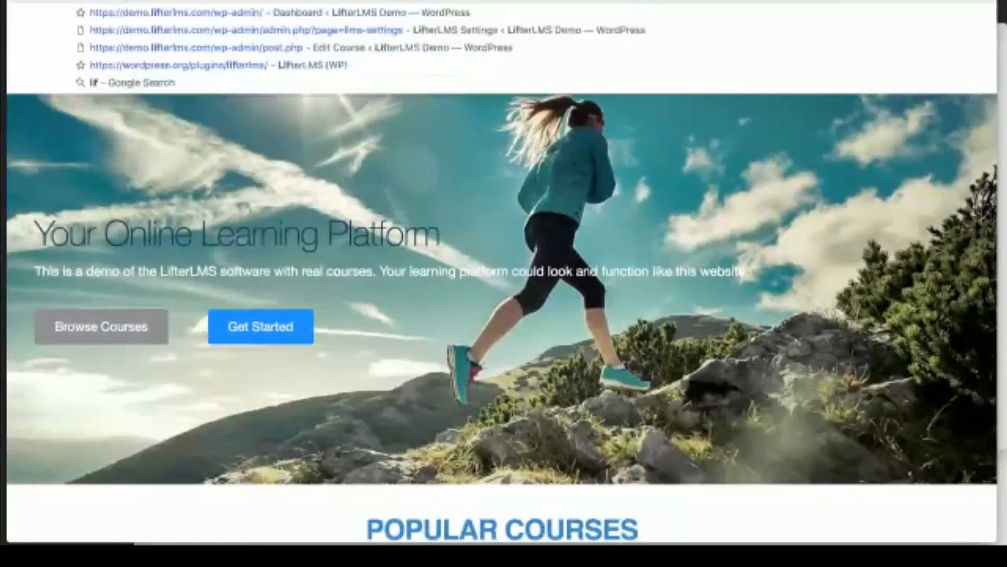
key(Return)
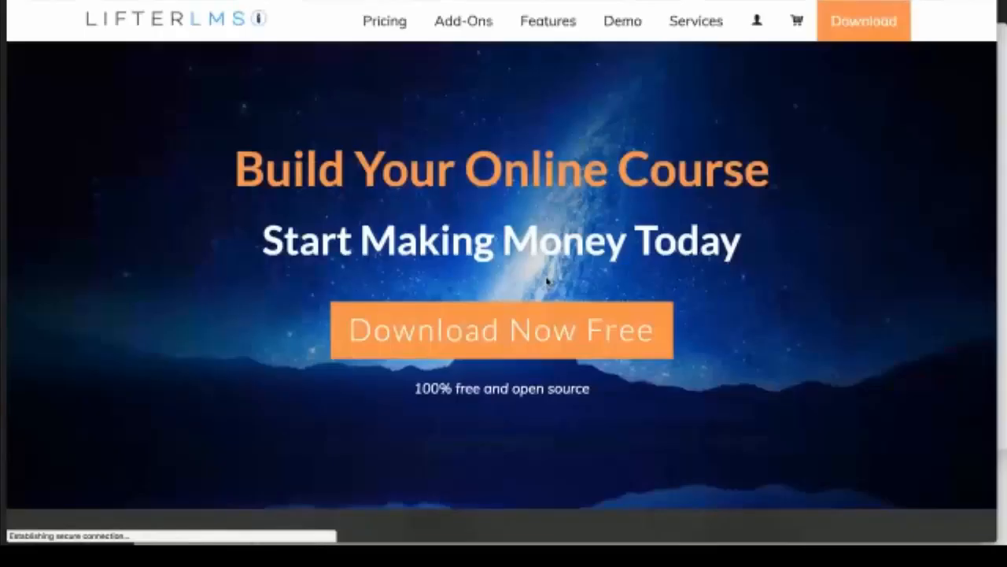
scroll(547, 281, down, 4)
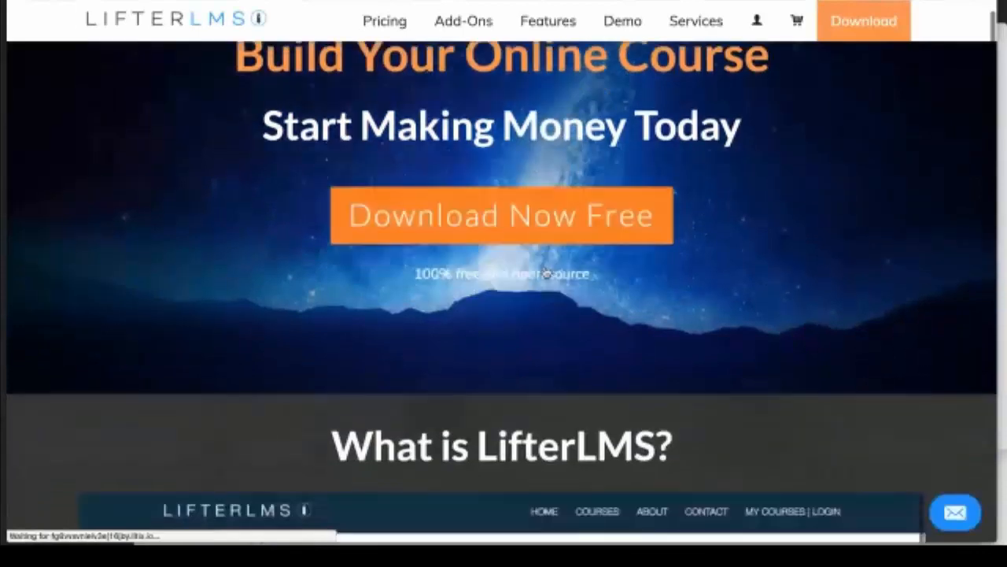
scroll(547, 271, down, 3)
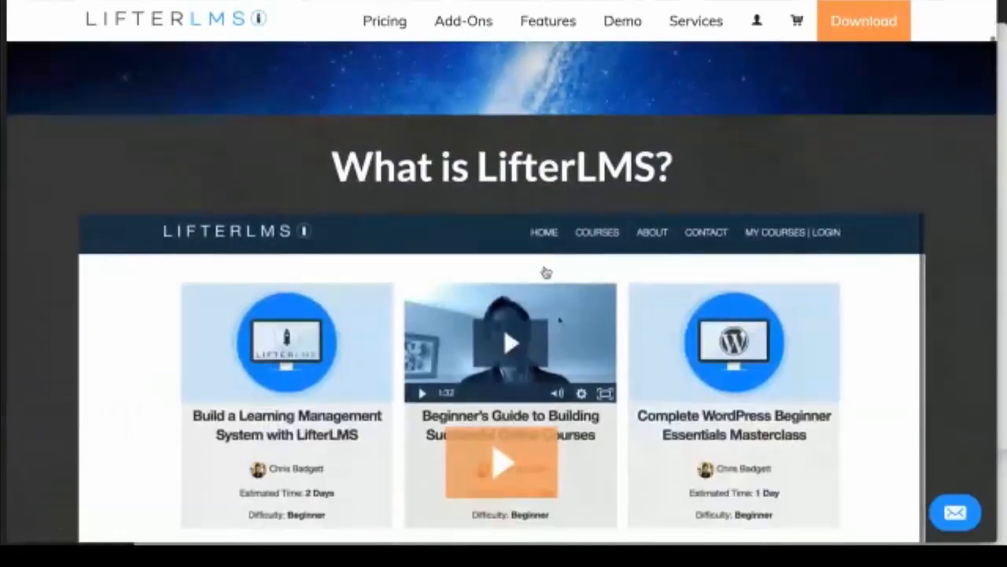
scroll(547, 272, down, 1)
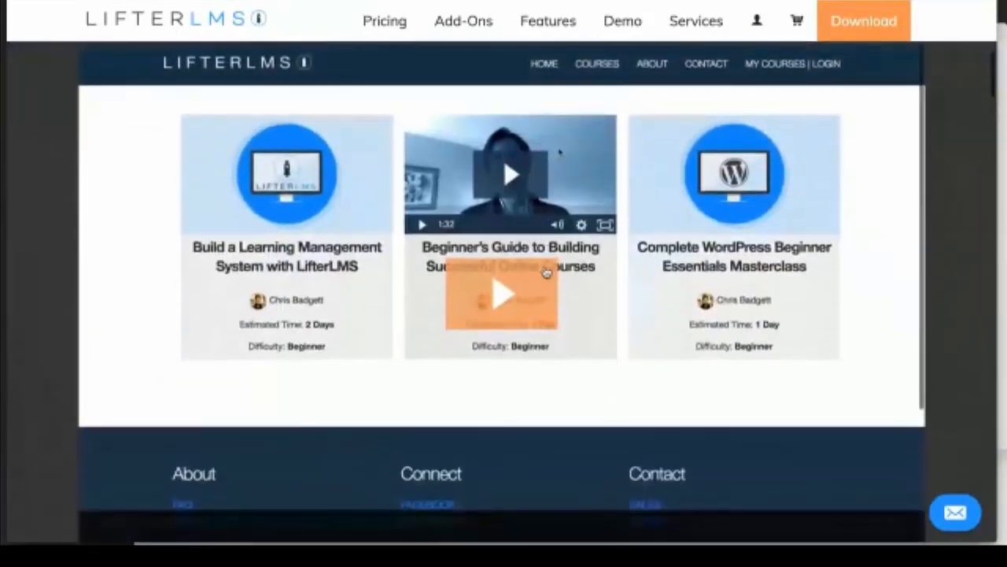
scroll(547, 272, down, 2)
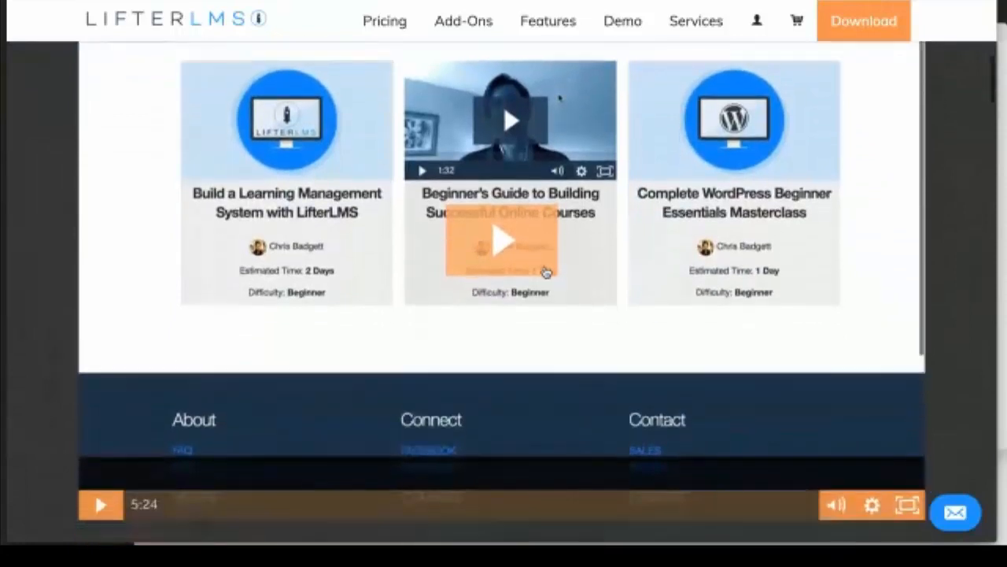
scroll(547, 272, down, 3)
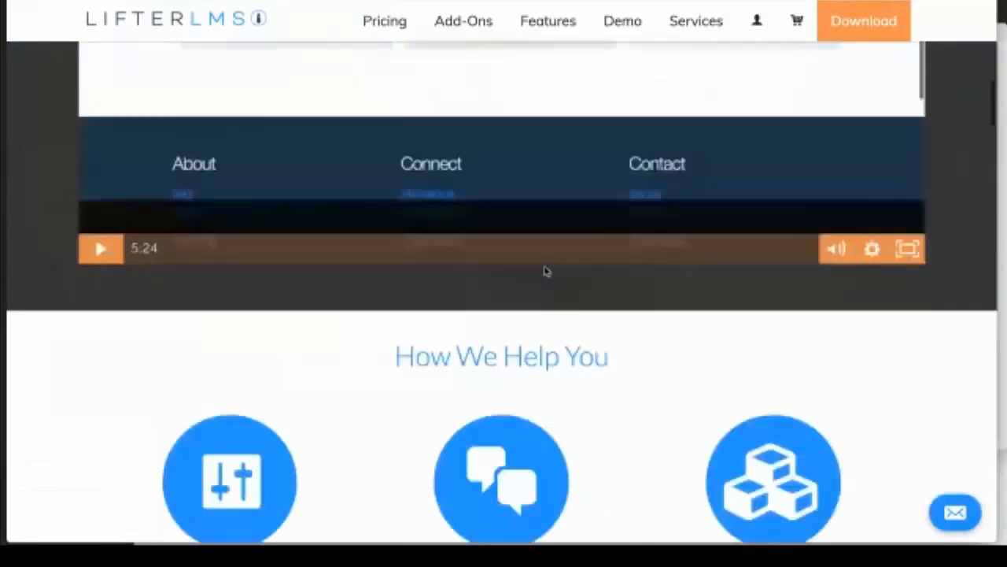
scroll(547, 272, down, 4)
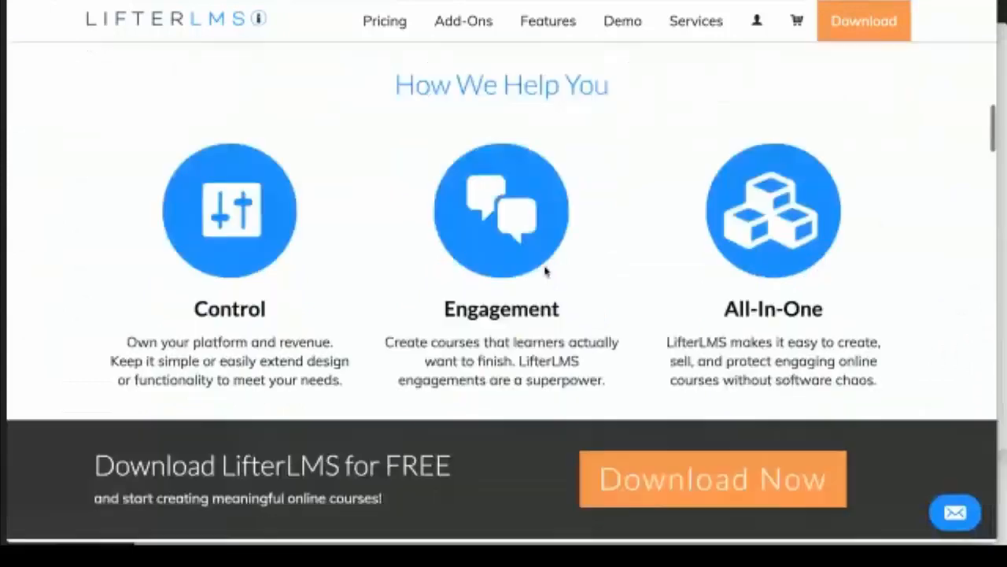
scroll(547, 271, down, 1)
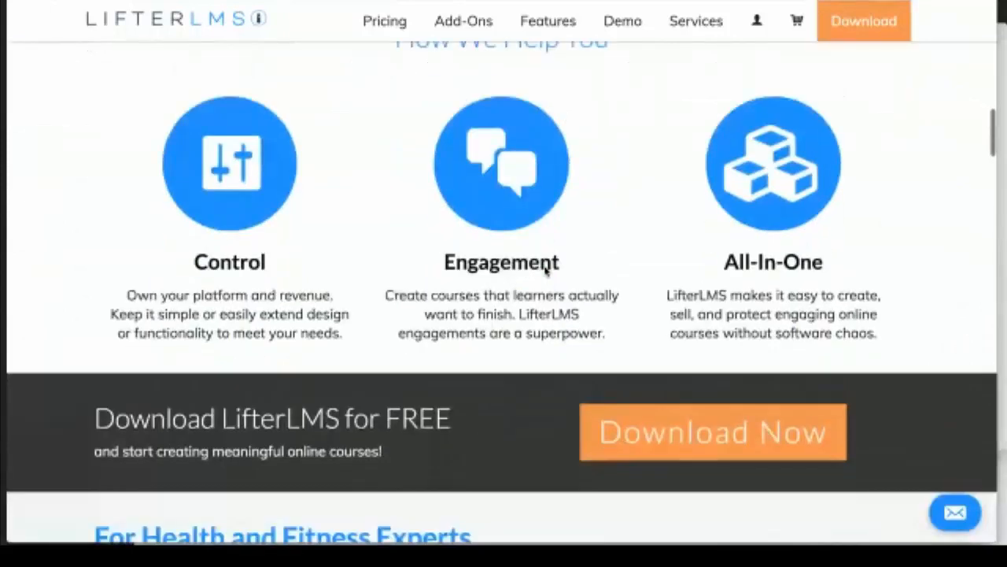
scroll(547, 272, down, 2)
scroll(547, 271, down, 2)
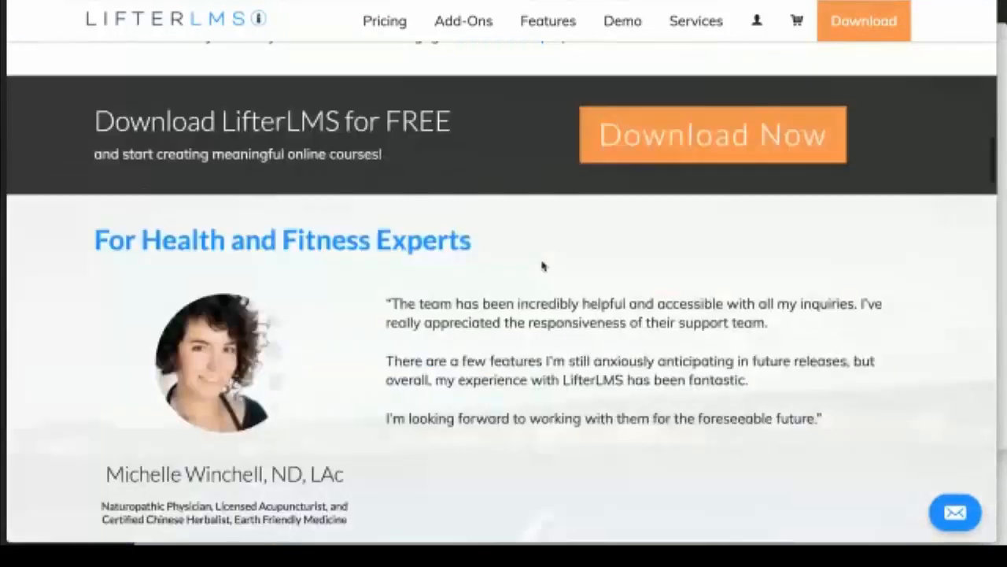
scroll(543, 267, down, 1)
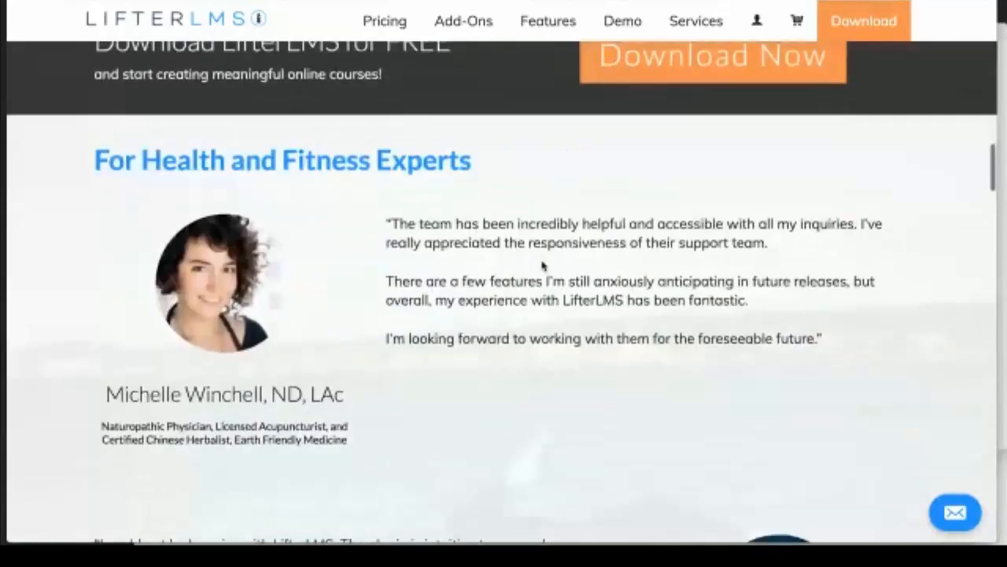
scroll(542, 267, down, 2)
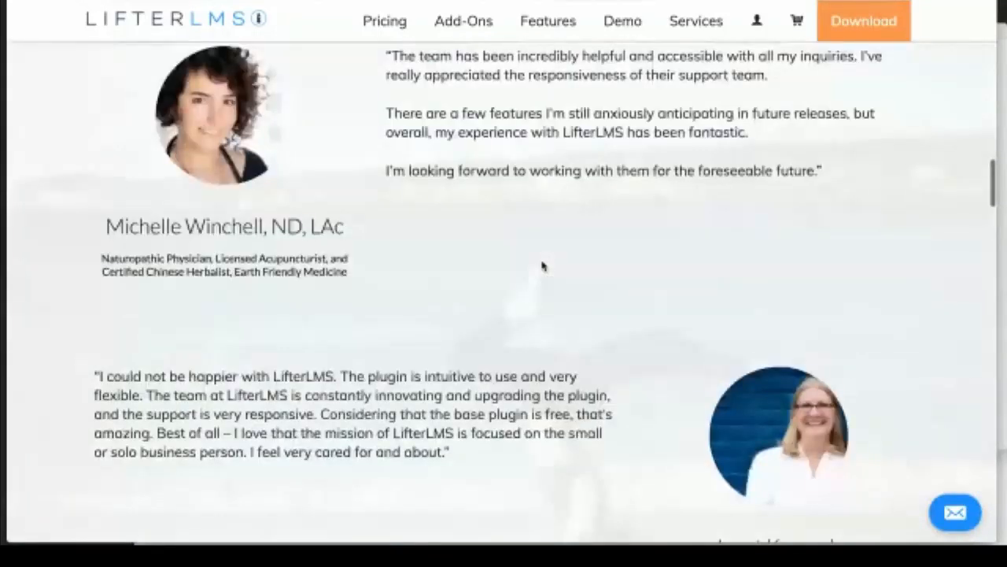
scroll(543, 266, down, 2)
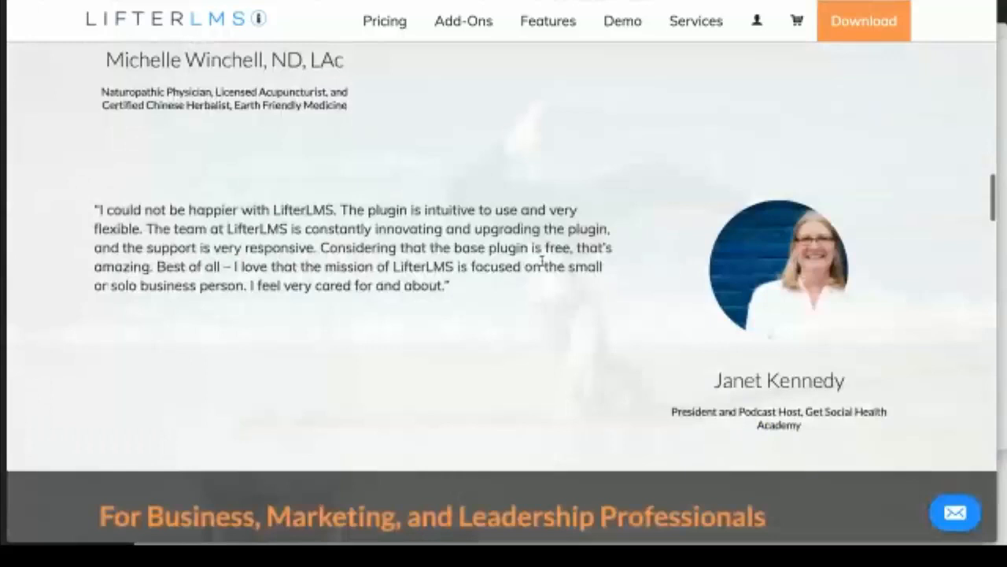
scroll(542, 266, down, 2)
scroll(542, 267, down, 3)
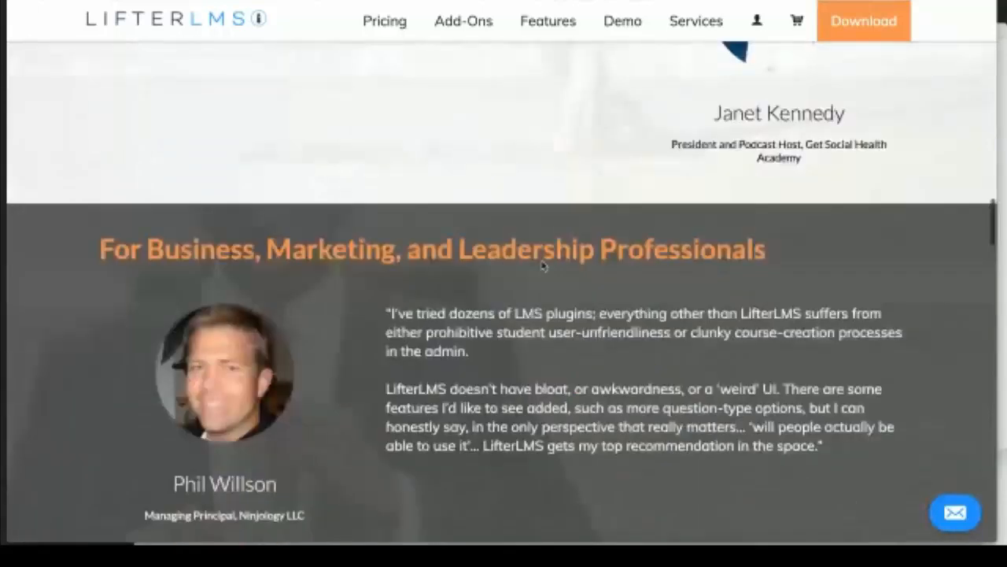
Step: Continue past the Featured Product to Trusted by and open 'View 72 More' customer logos
scroll(541, 265, down, 1)
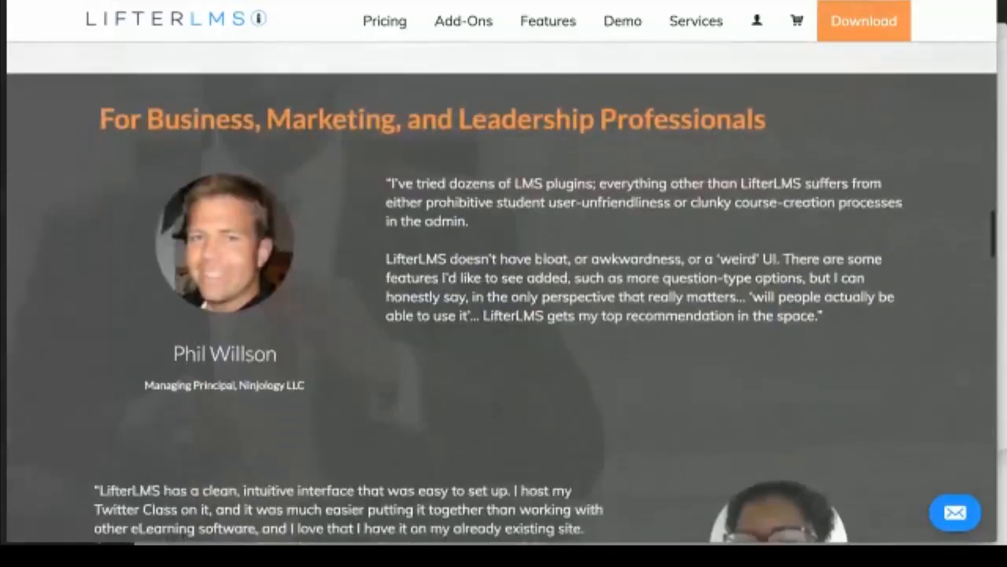
scroll(541, 261, down, 3)
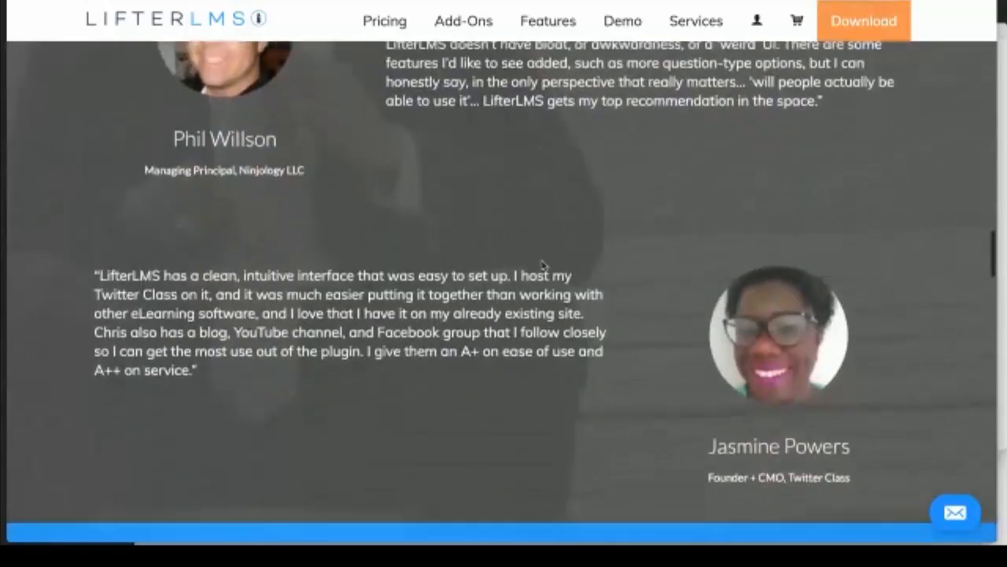
scroll(543, 264, down, 1)
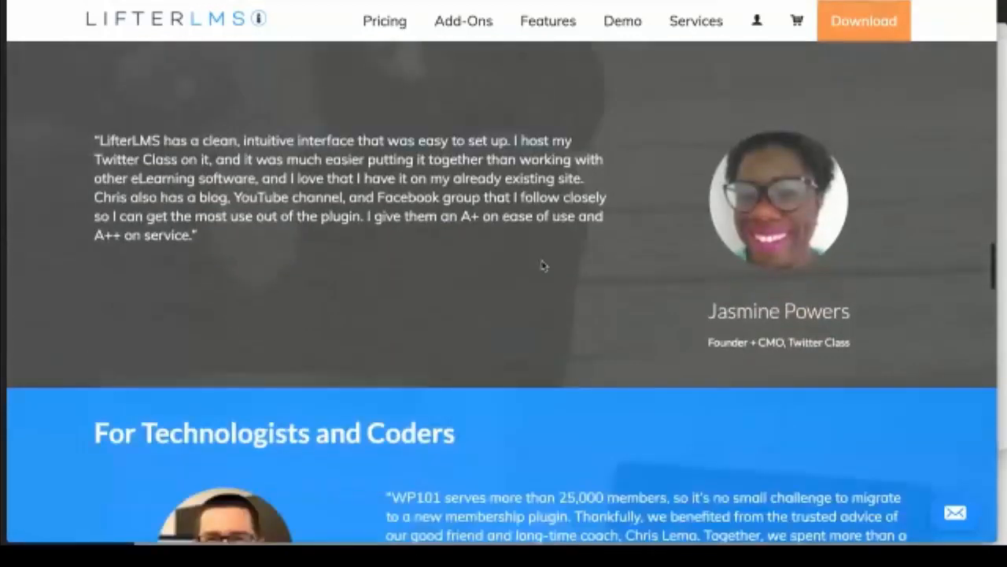
scroll(542, 266, down, 2)
scroll(542, 266, down, 2)
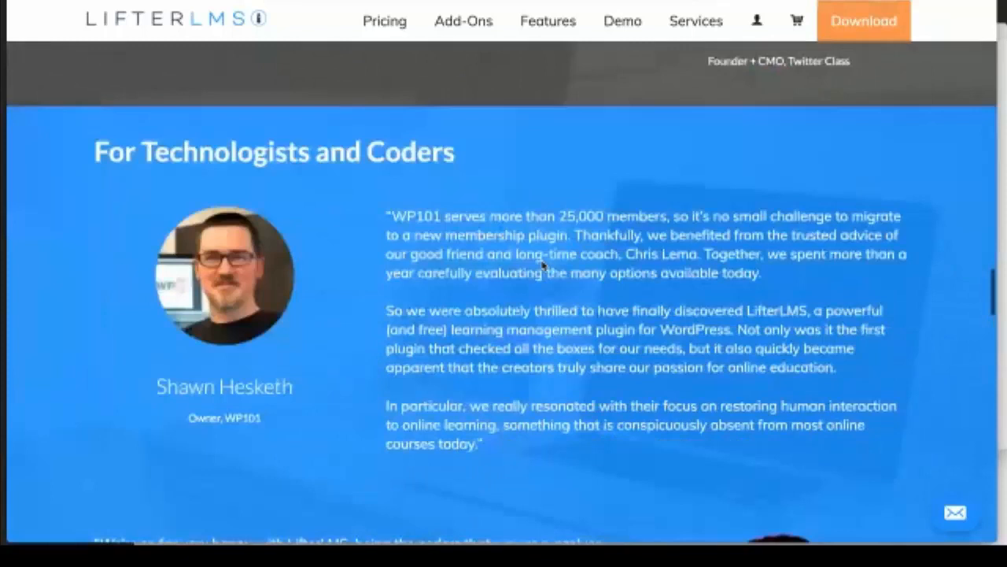
scroll(541, 266, down, 3)
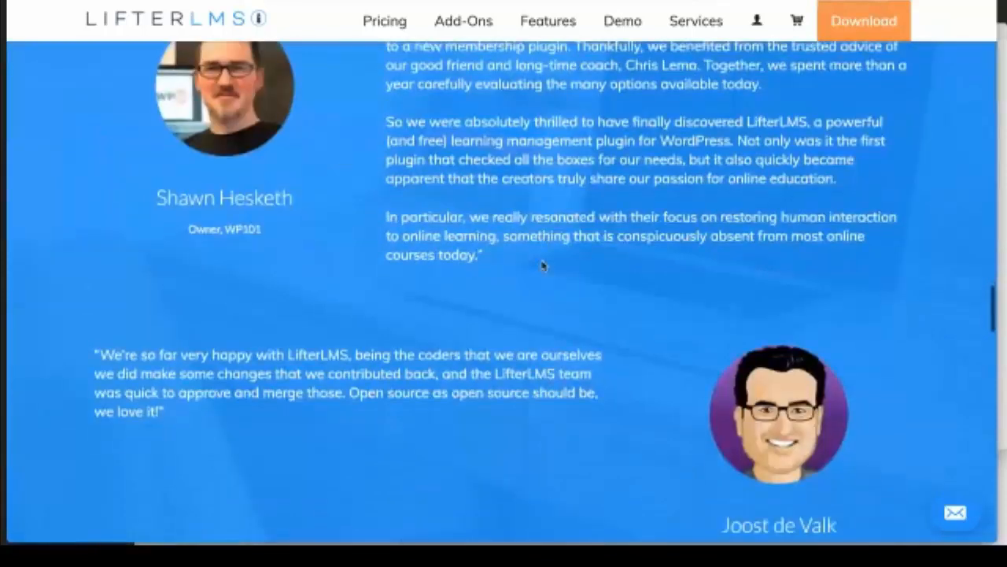
scroll(542, 266, down, 2)
scroll(541, 266, down, 2)
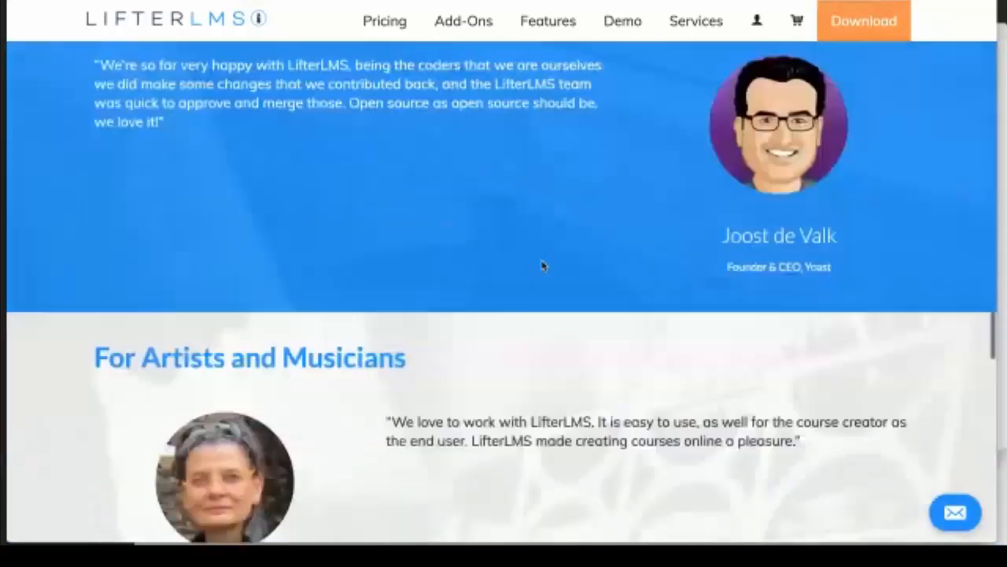
scroll(541, 266, down, 2)
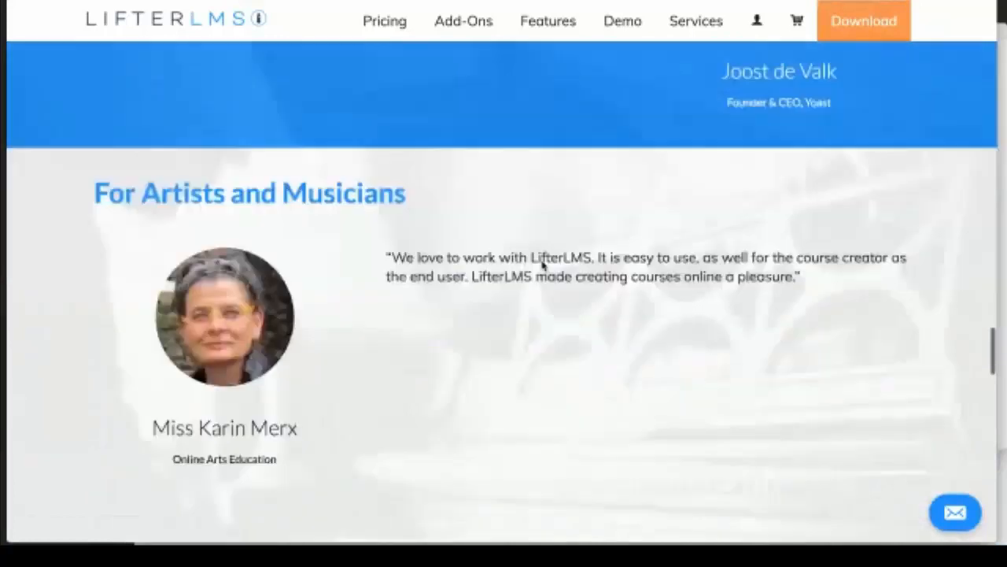
scroll(541, 266, down, 8)
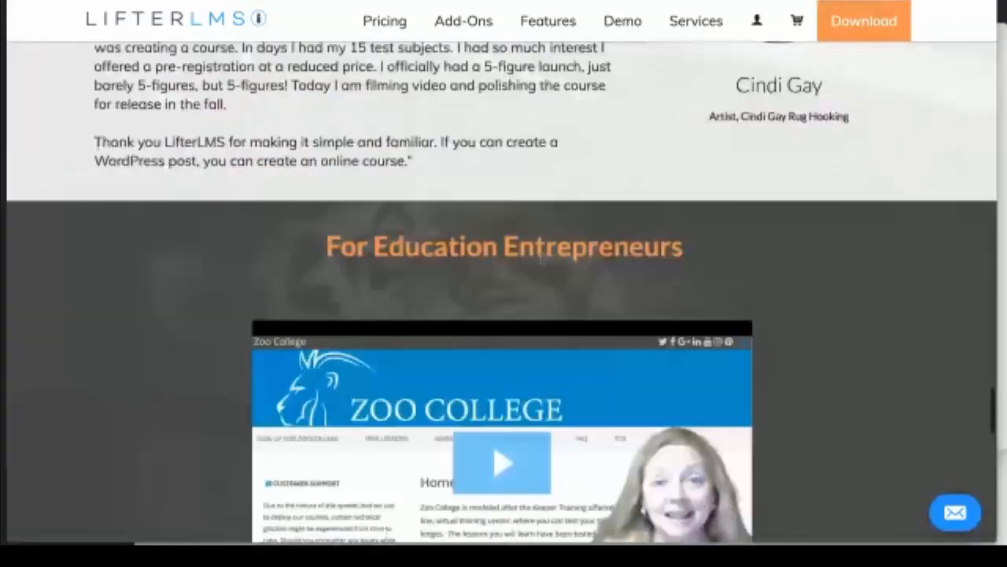
scroll(542, 260, down, 2)
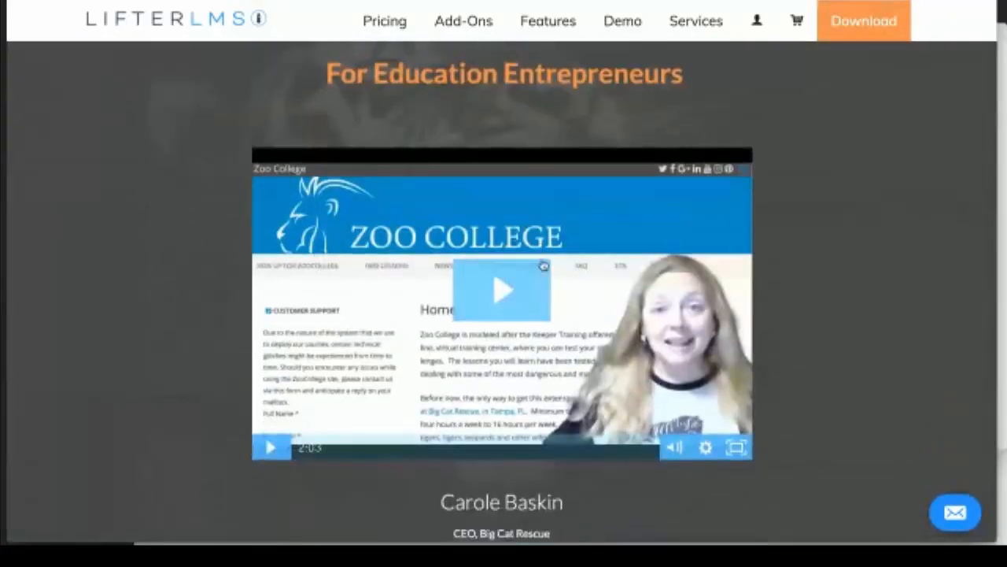
scroll(543, 266, down, 3)
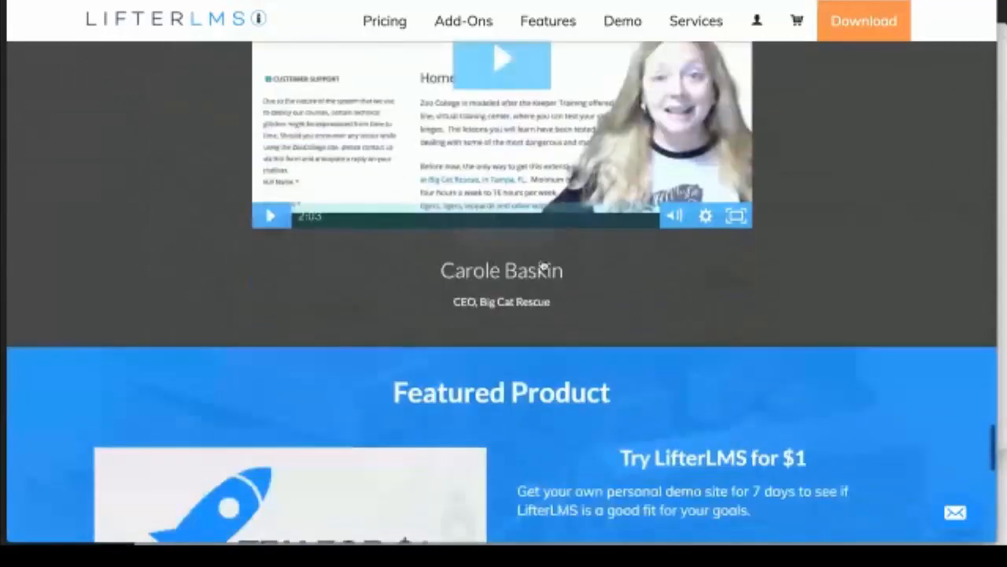
scroll(542, 266, down, 4)
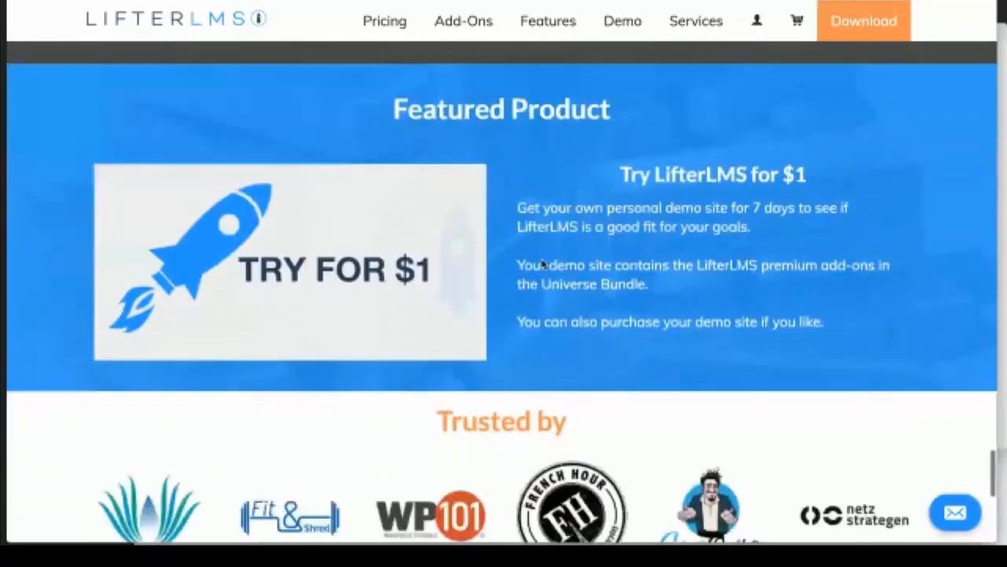
scroll(542, 265, down, 1)
scroll(542, 265, down, 2)
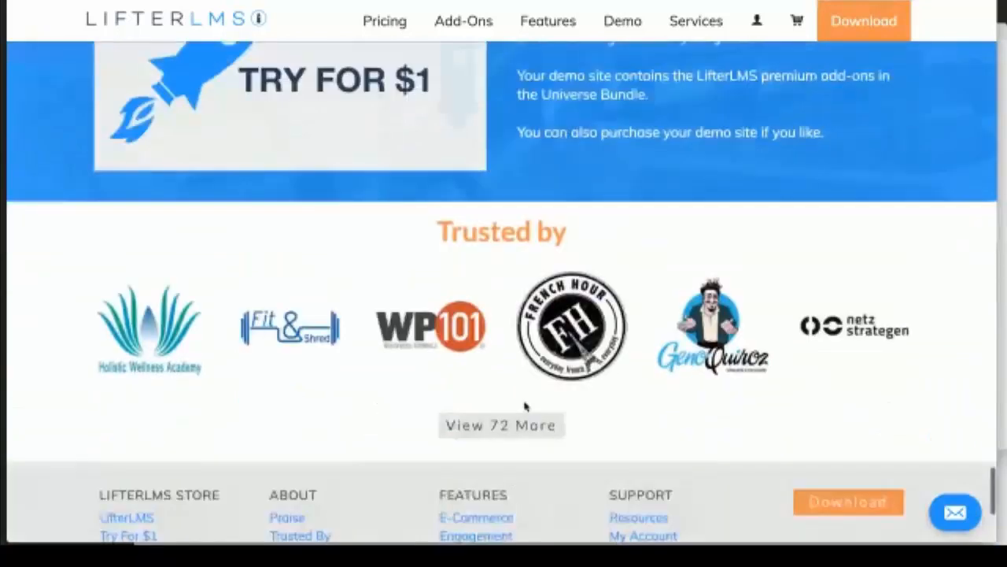
click(521, 425)
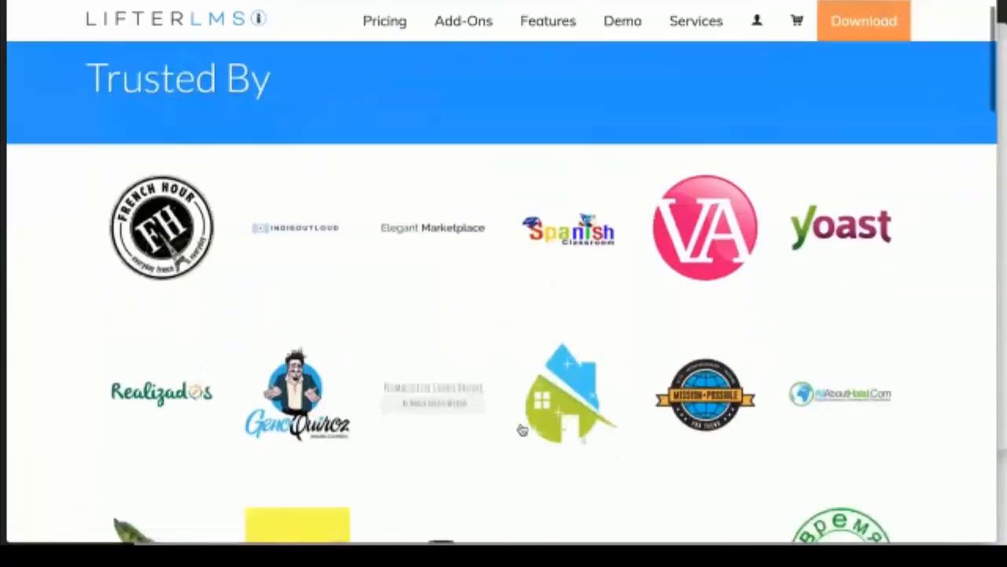
Step: Browse the Trusted By logo grid down to the footer, then go to Add-Ons
scroll(520, 429, down, 2)
scroll(522, 430, down, 1)
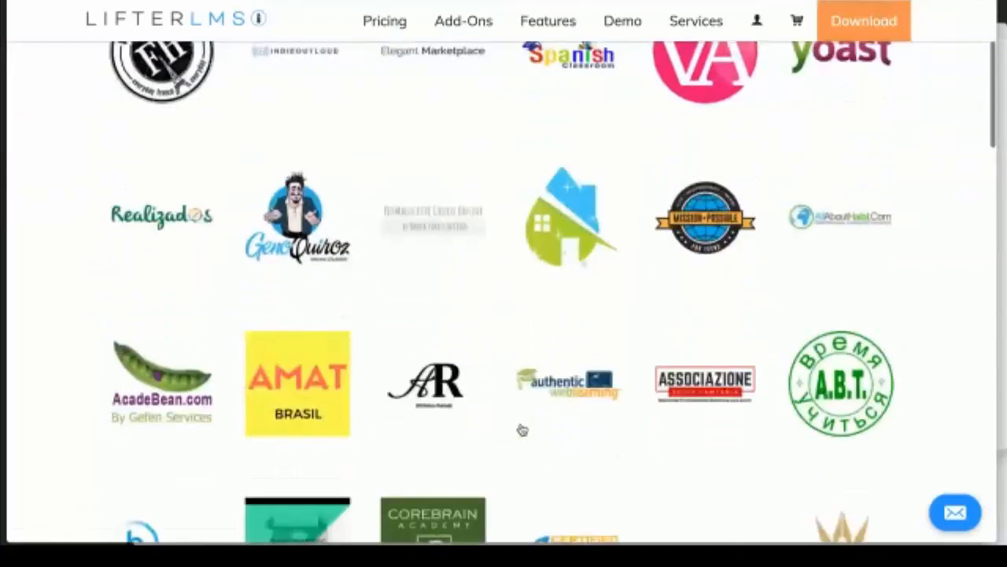
scroll(522, 430, down, 1)
scroll(522, 430, down, 2)
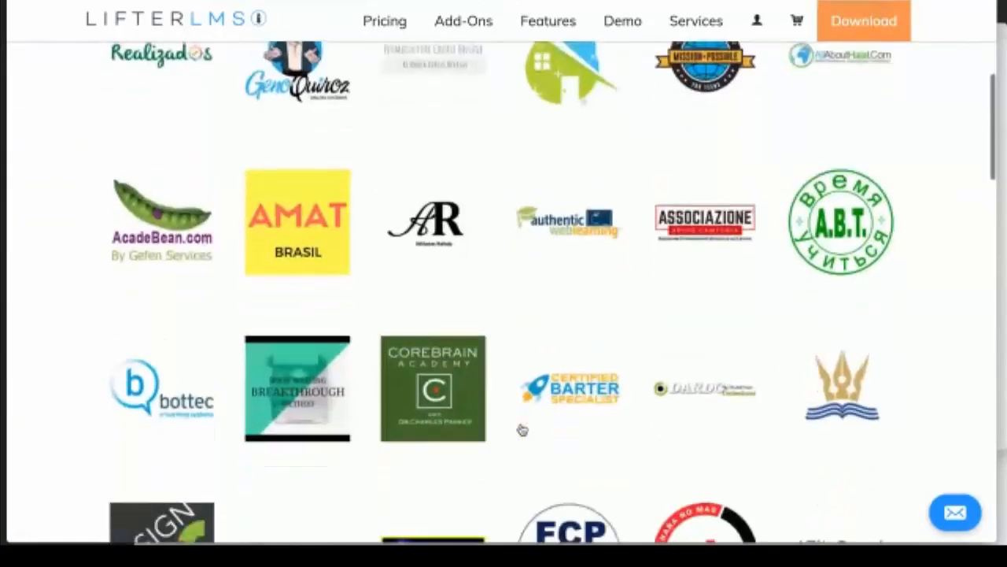
scroll(522, 430, down, 1)
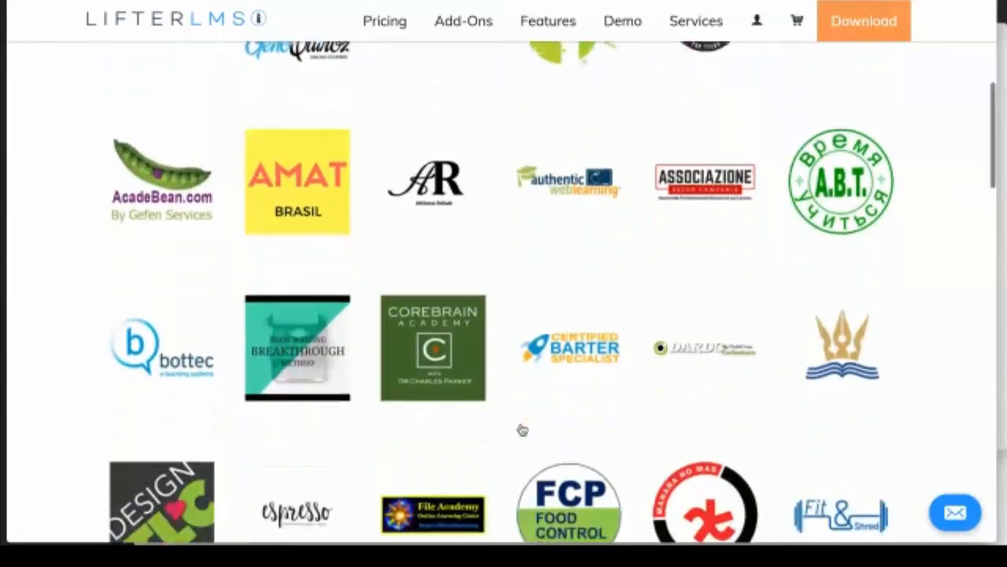
scroll(522, 430, up, 1)
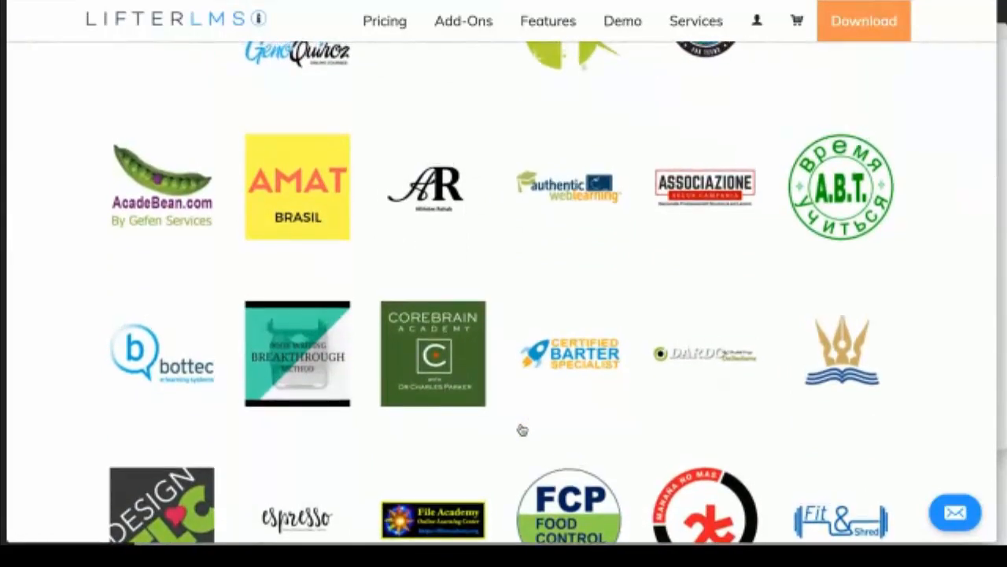
scroll(522, 430, down, 1)
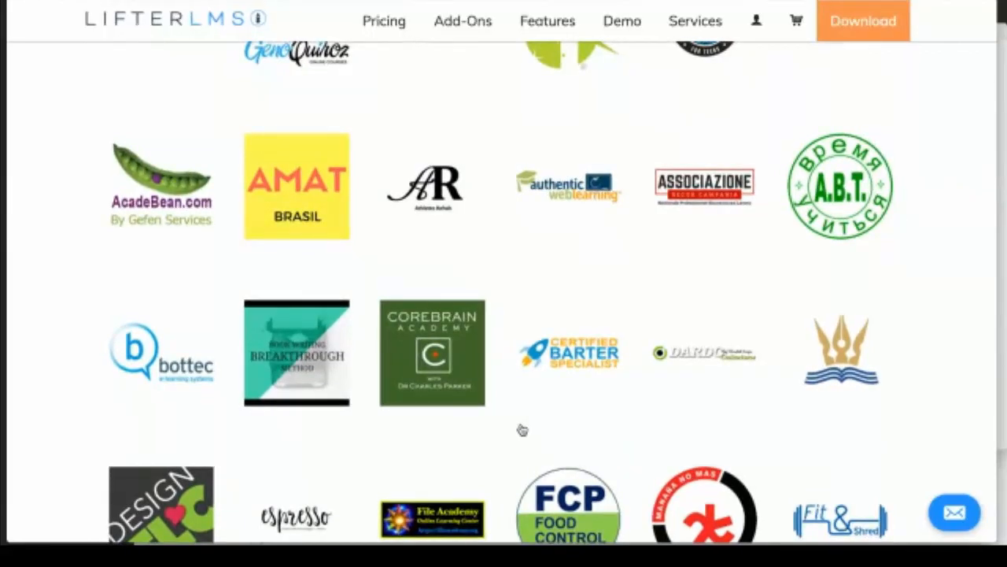
scroll(522, 429, down, 3)
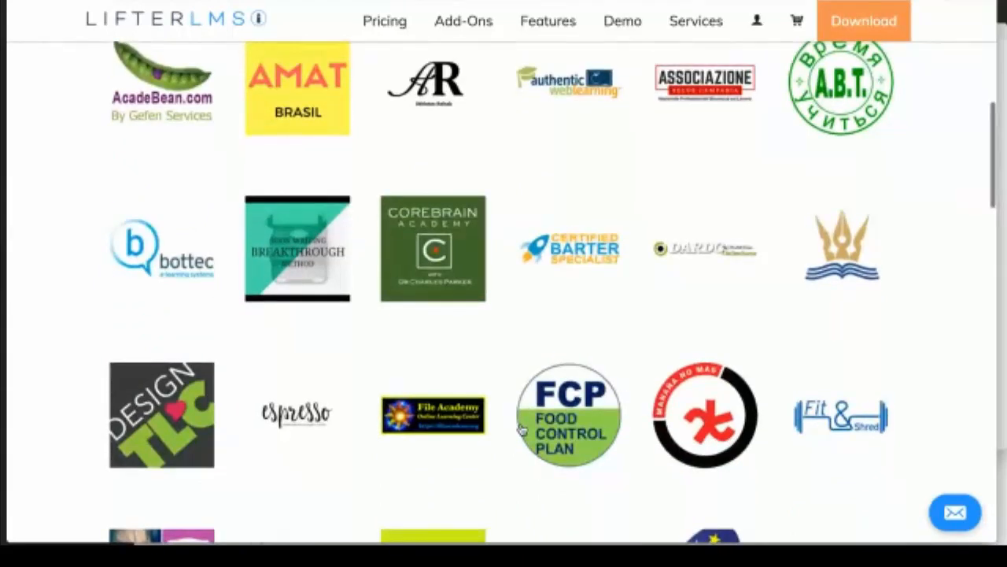
scroll(520, 429, down, 2)
scroll(522, 430, down, 1)
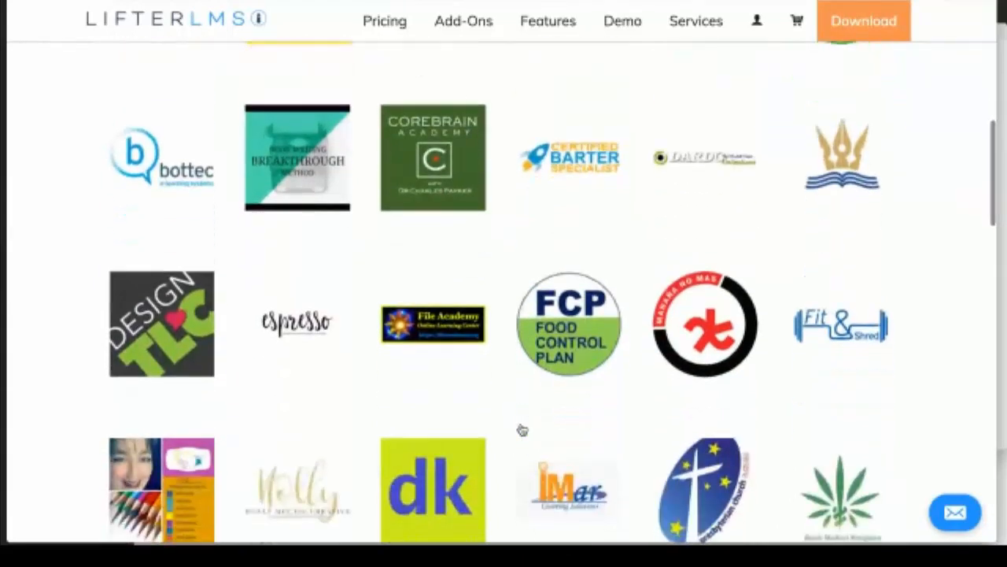
scroll(522, 429, down, 2)
scroll(522, 430, down, 3)
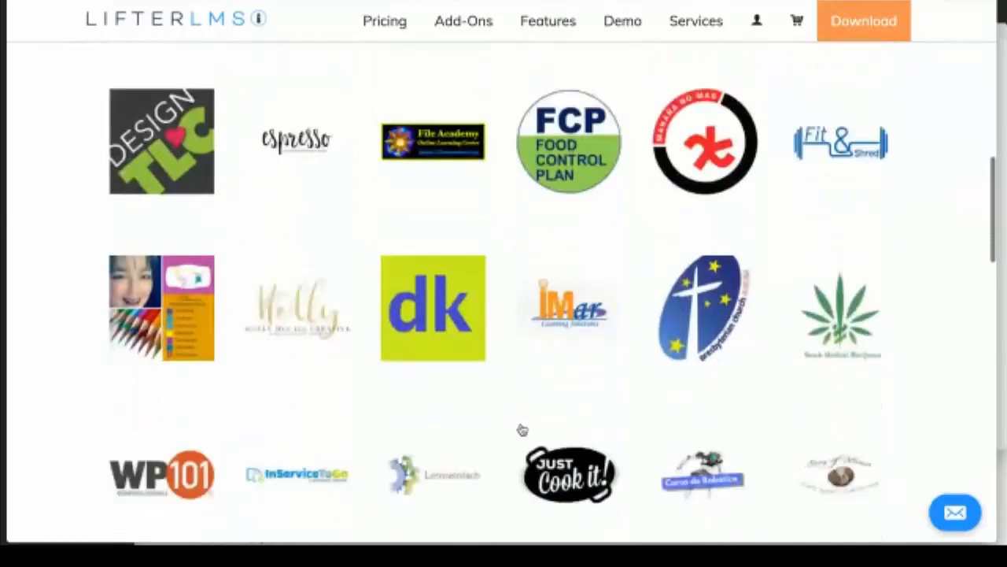
scroll(522, 430, down, 1)
scroll(519, 429, down, 3)
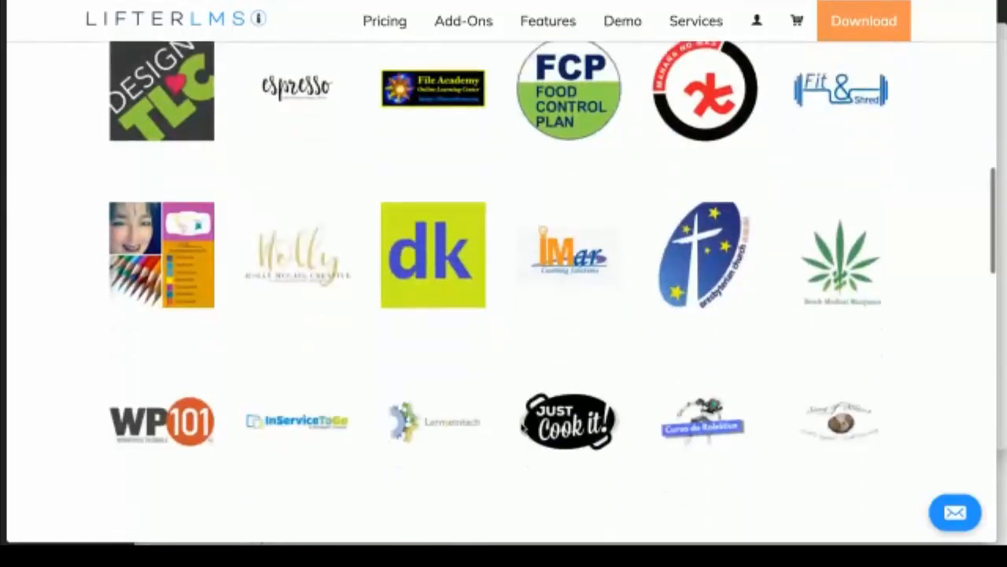
scroll(522, 429, down, 4)
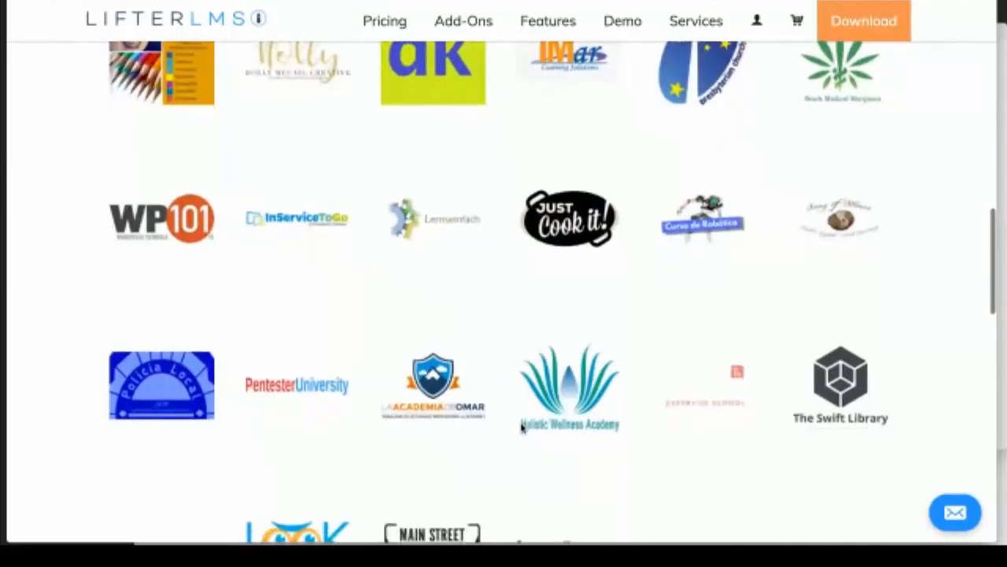
scroll(521, 427, down, 2)
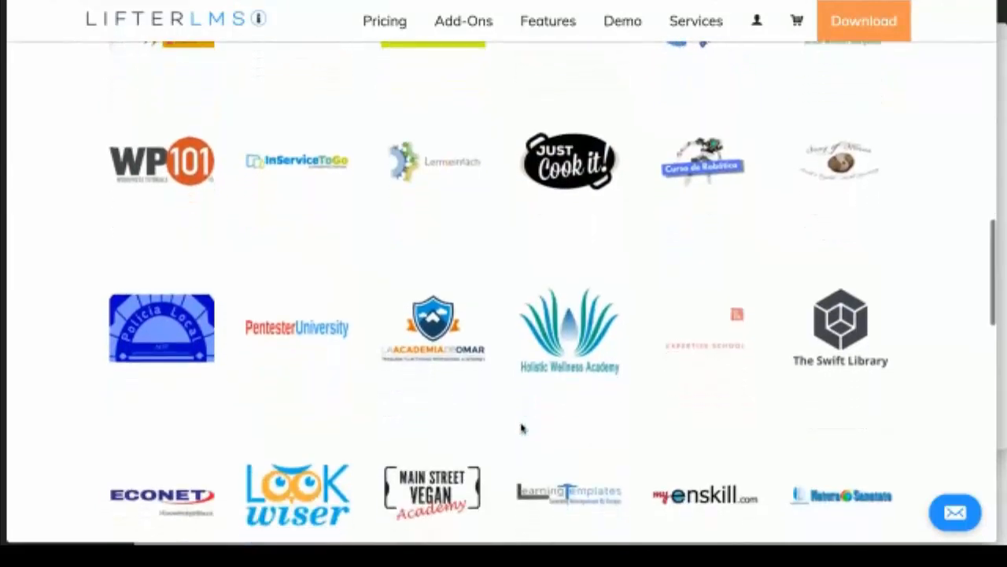
scroll(521, 428, down, 2)
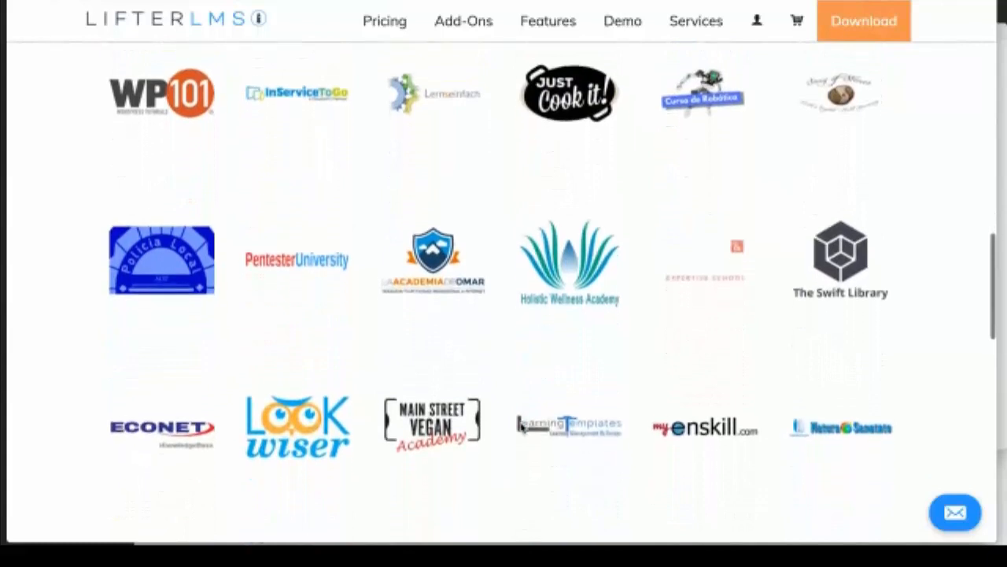
scroll(521, 428, down, 1)
scroll(521, 428, down, 2)
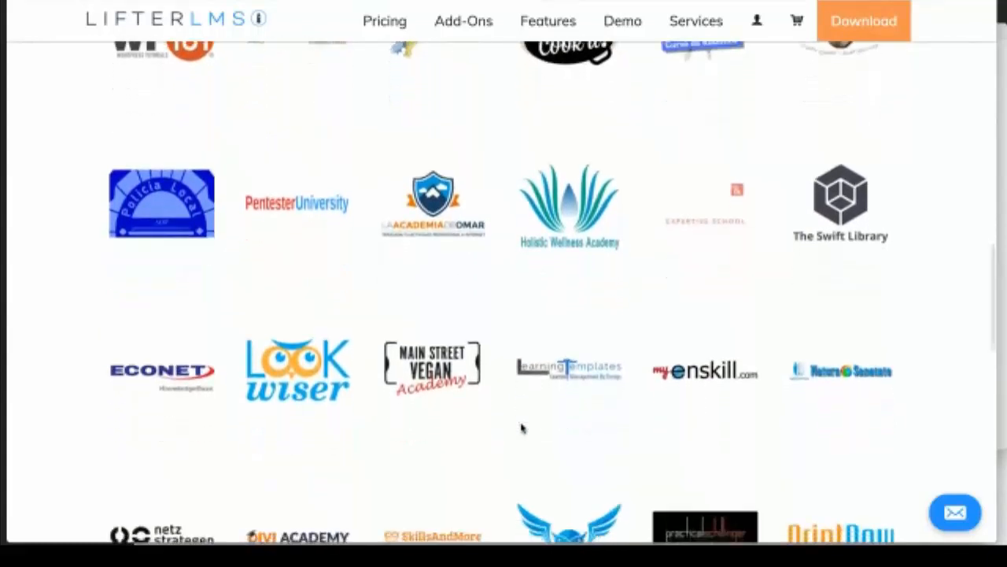
scroll(521, 427, down, 3)
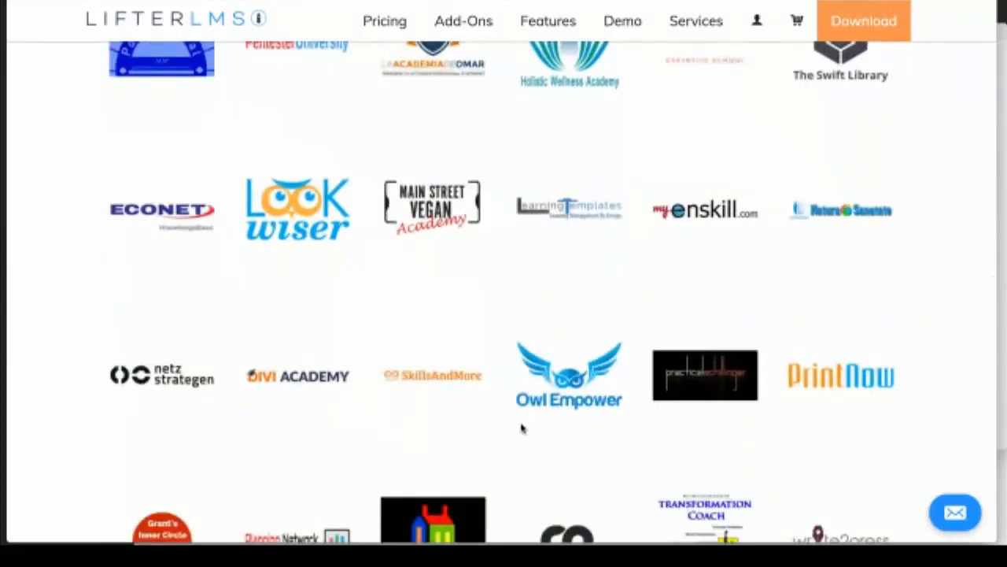
scroll(521, 427, down, 1)
scroll(521, 428, down, 1)
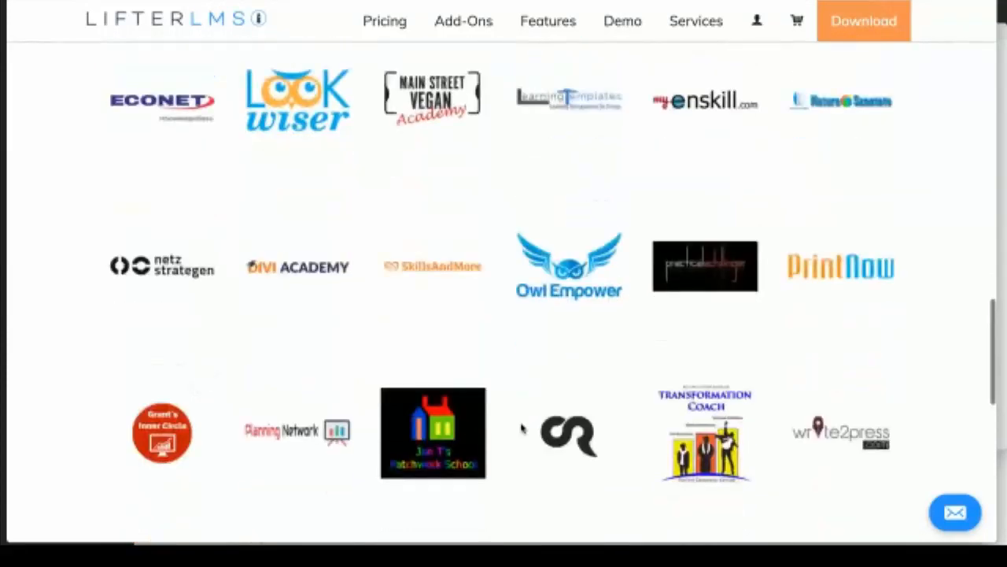
scroll(521, 428, down, 2)
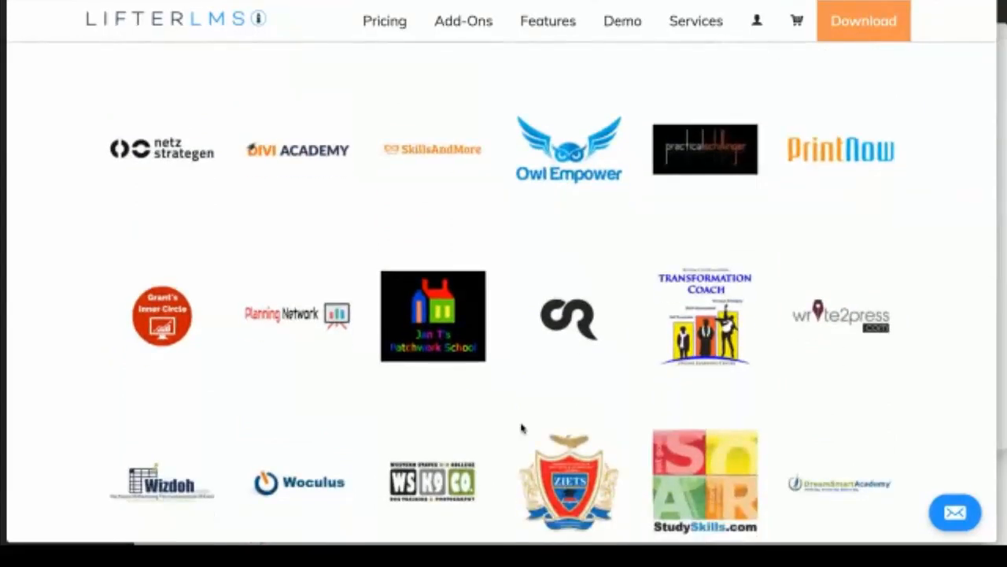
scroll(521, 428, down, 1)
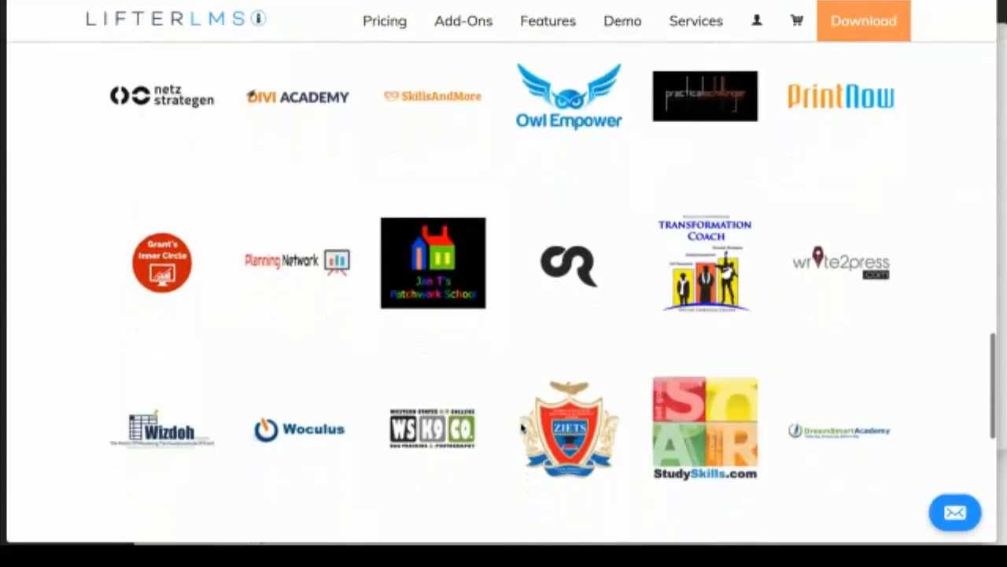
scroll(521, 428, down, 2)
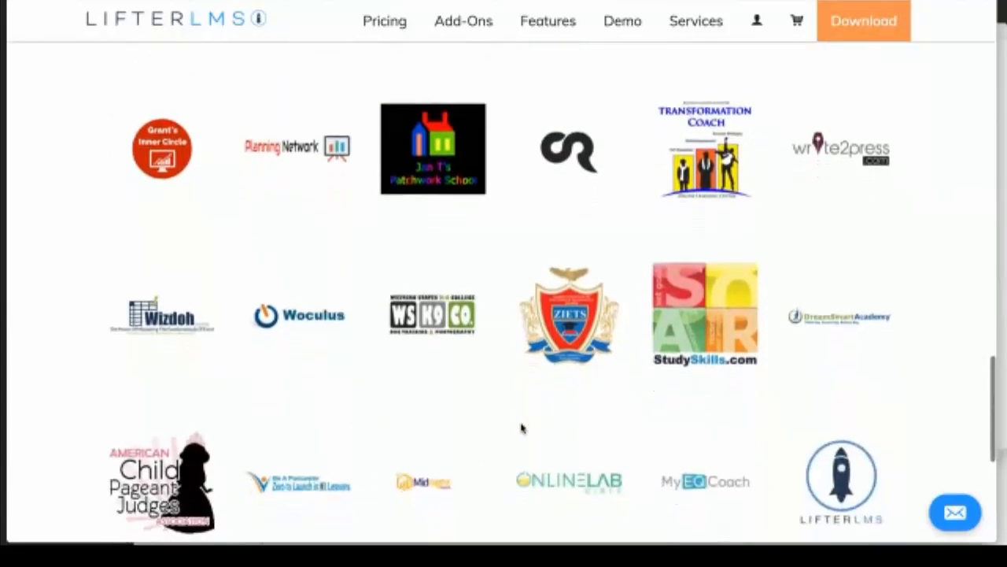
scroll(521, 427, down, 2)
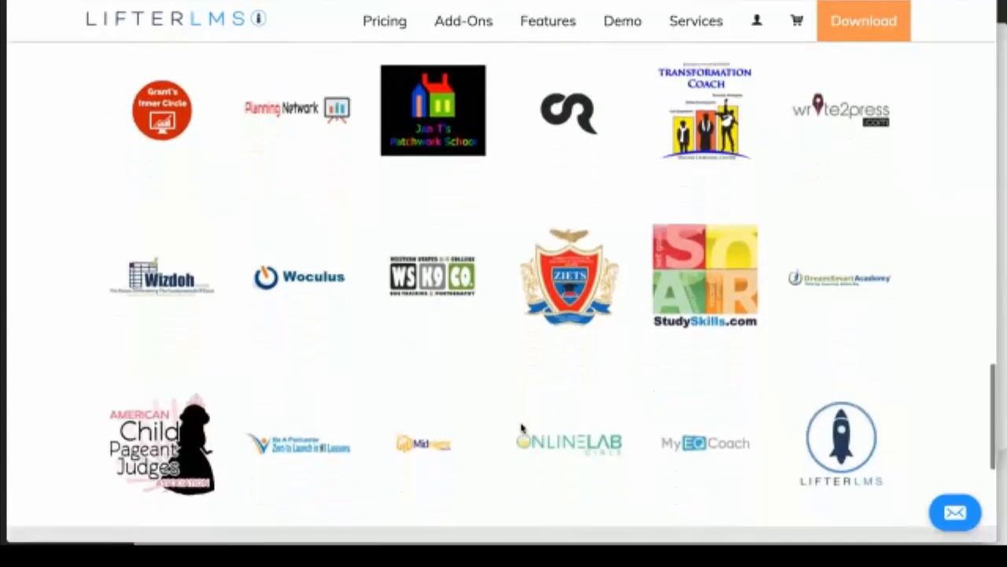
scroll(521, 427, down, 2)
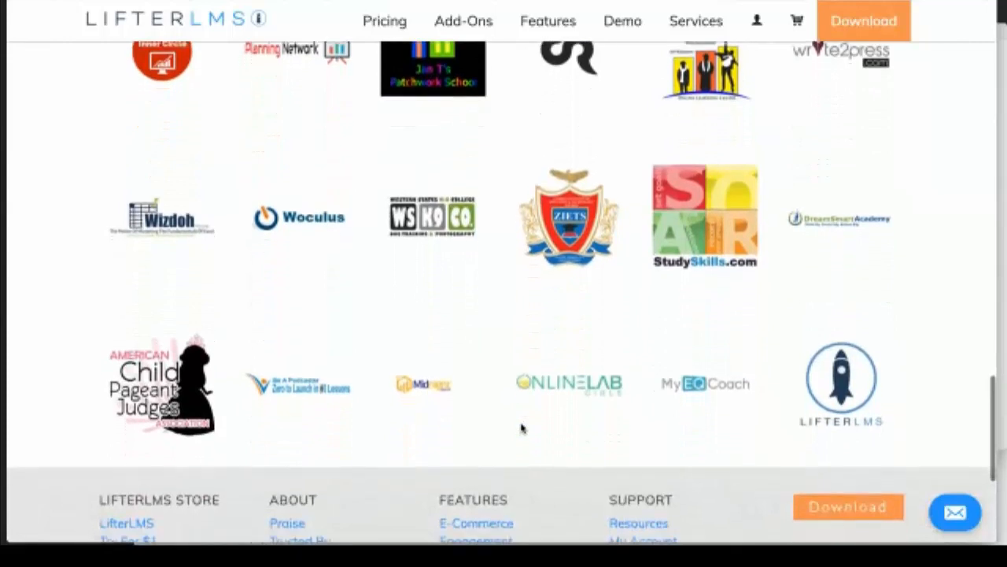
scroll(521, 428, down, 2)
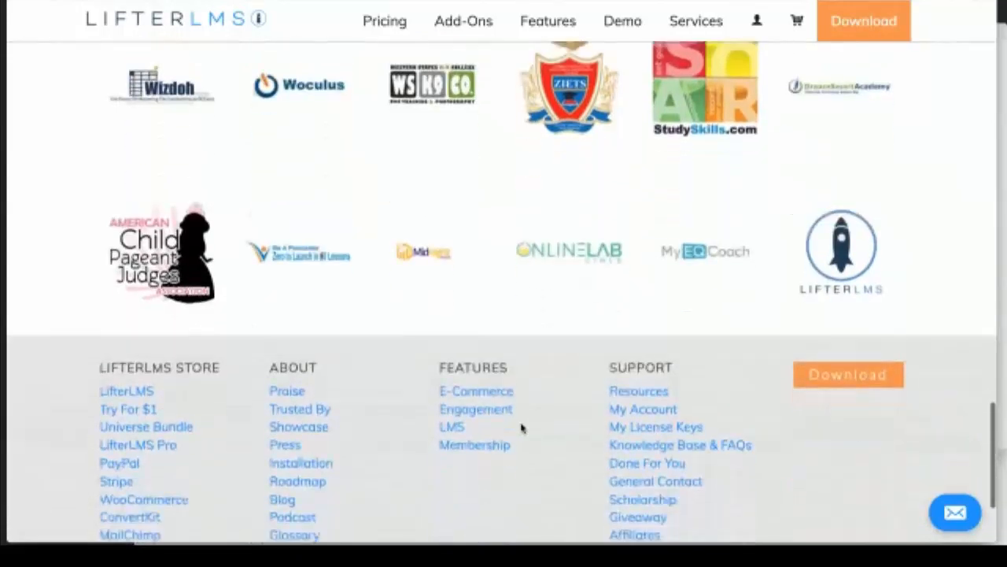
scroll(521, 428, down, 1)
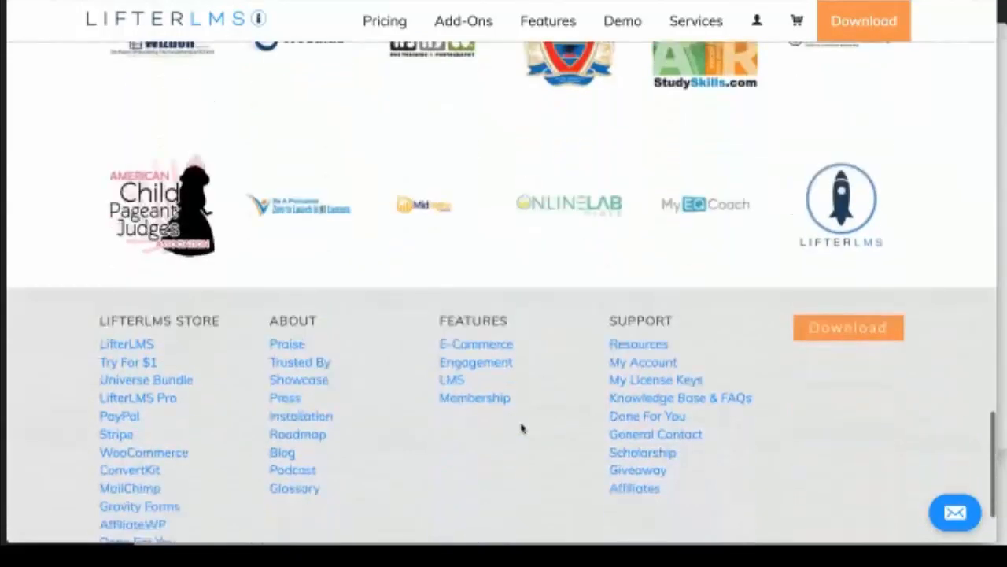
scroll(521, 427, down, 2)
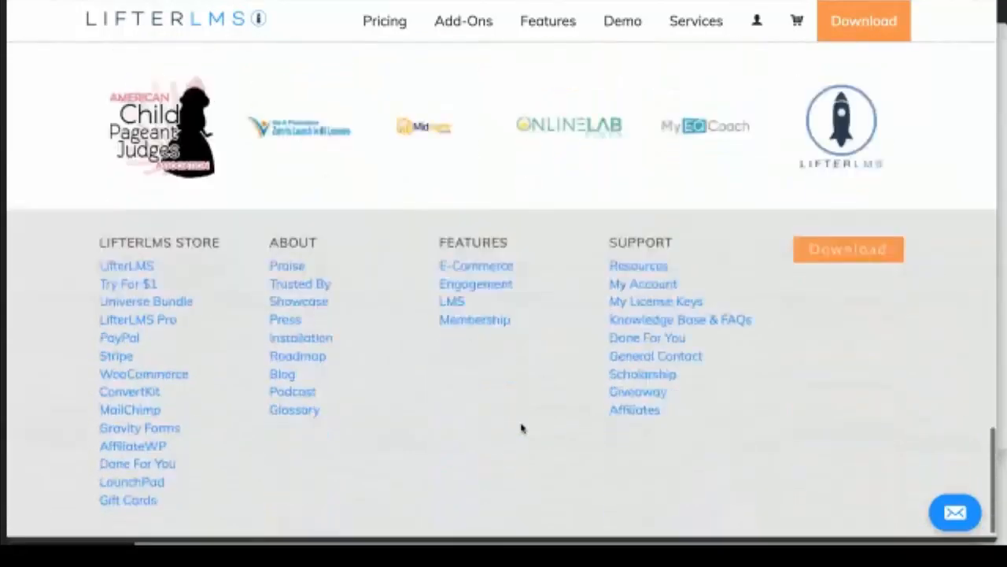
click(462, 16)
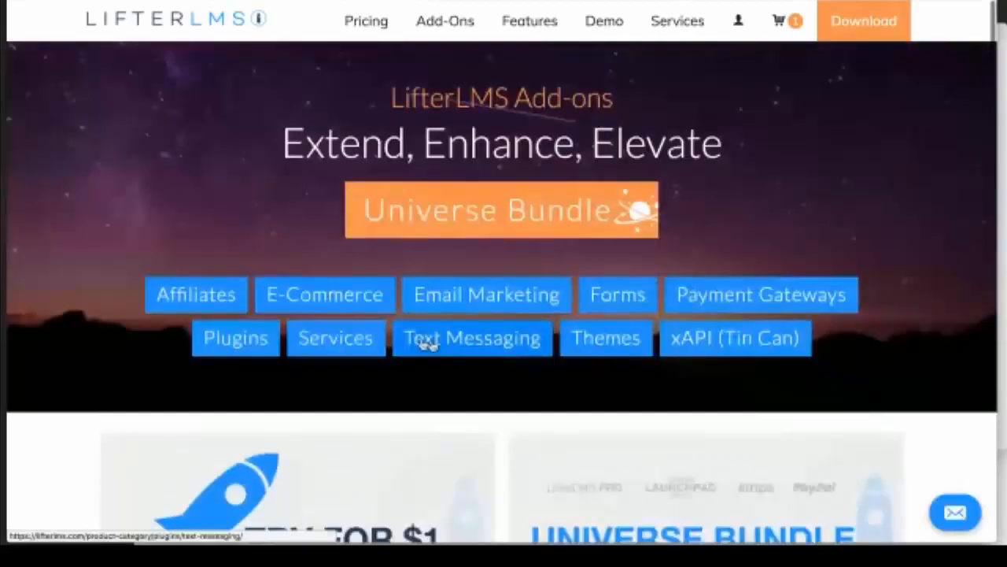
Step: Filter the add-ons to Affiliates and read the AffiliateWP and iDevAffiliate cards
click(209, 290)
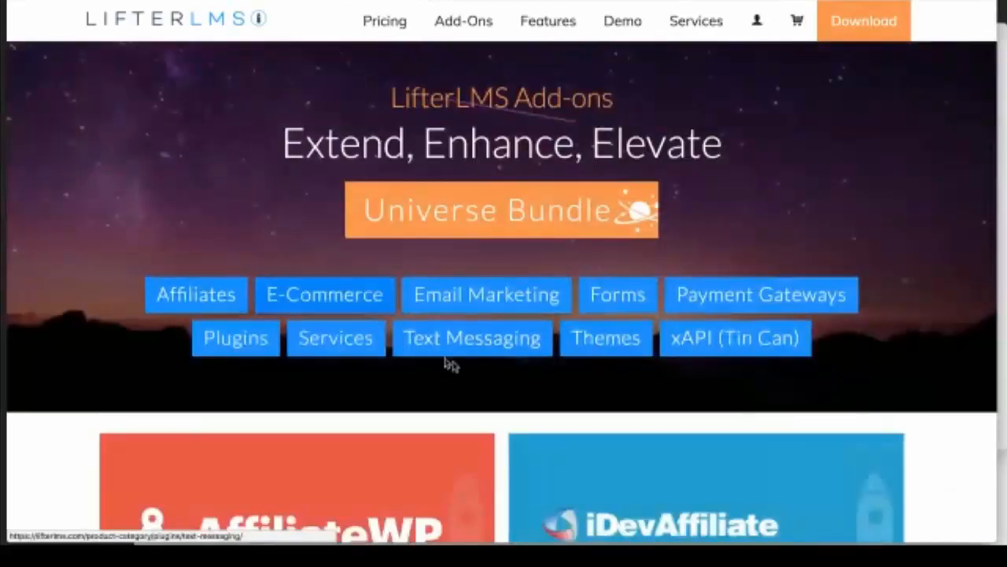
scroll(472, 361, down, 1)
scroll(473, 362, down, 3)
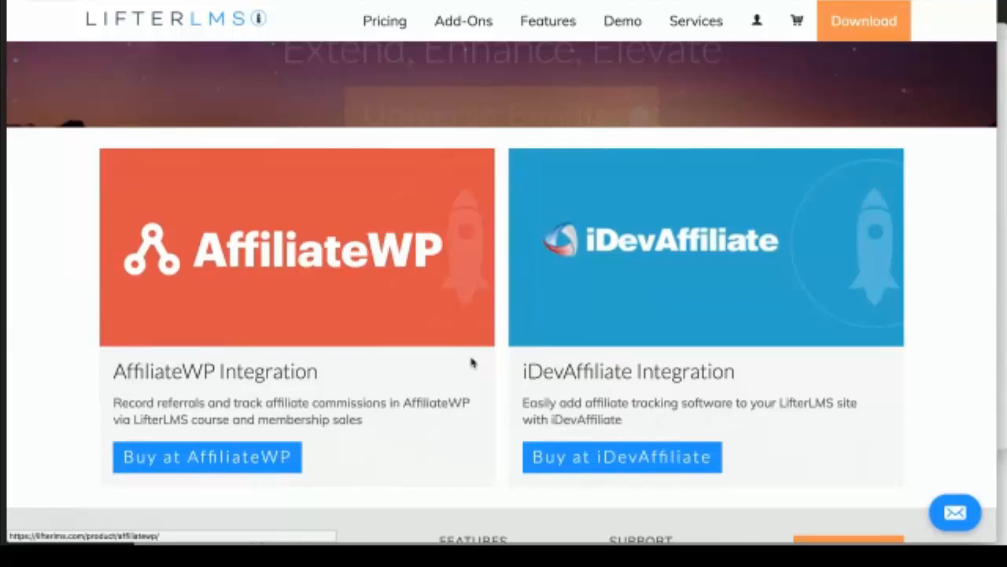
scroll(472, 362, up, 1)
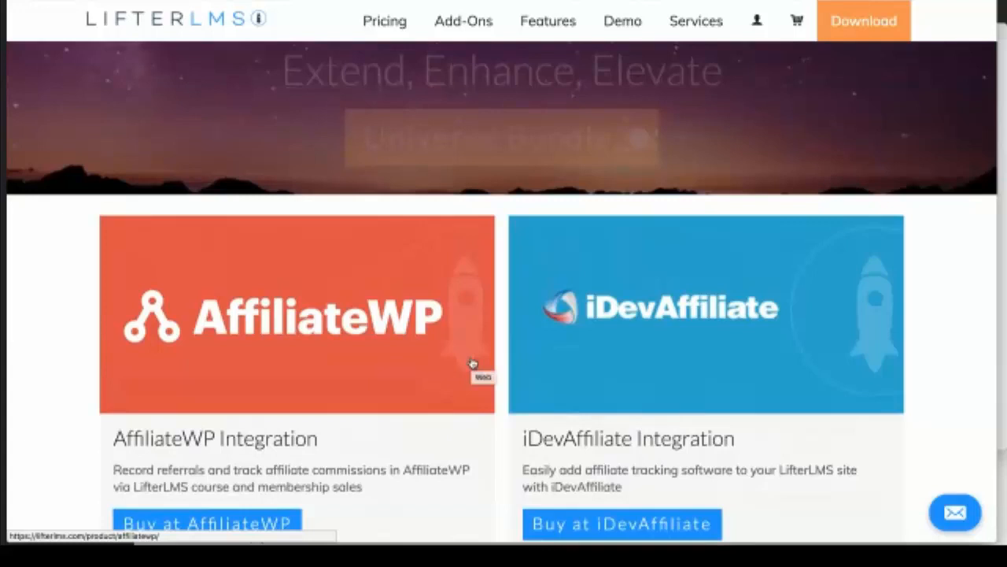
scroll(473, 363, down, 1)
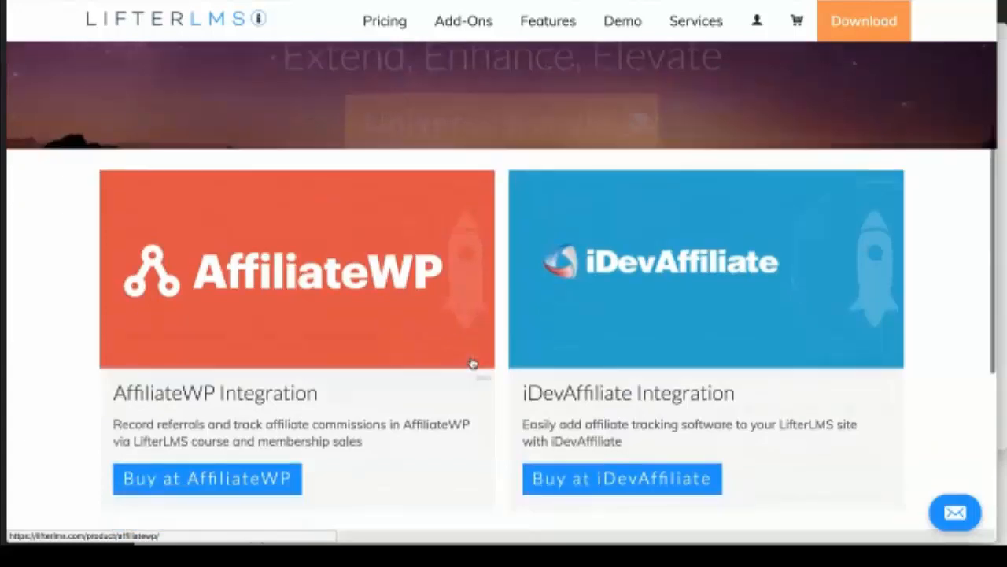
scroll(472, 363, down, 1)
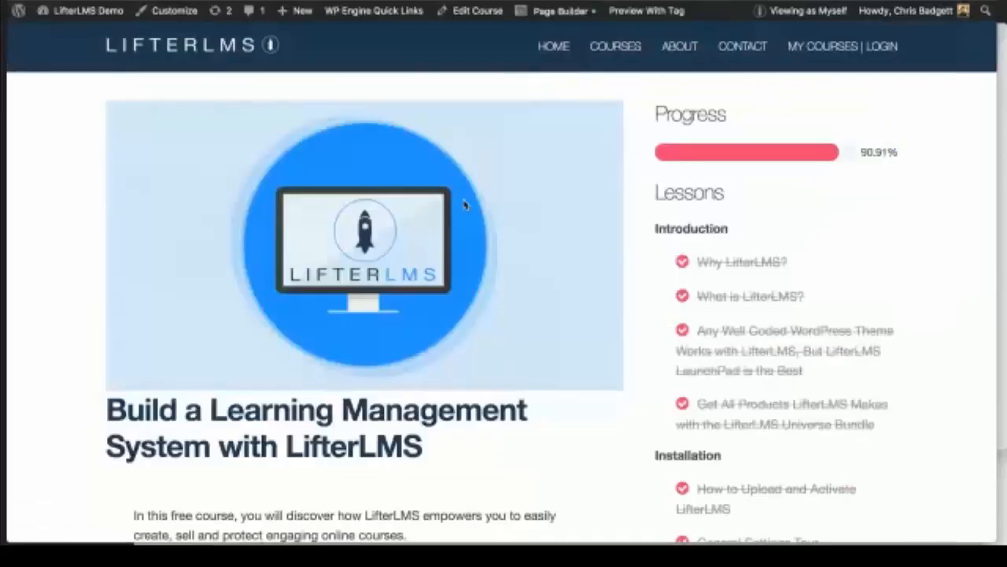
Step: Open the Beginner's Guide course from COURSES and load its URL in a private window
click(622, 48)
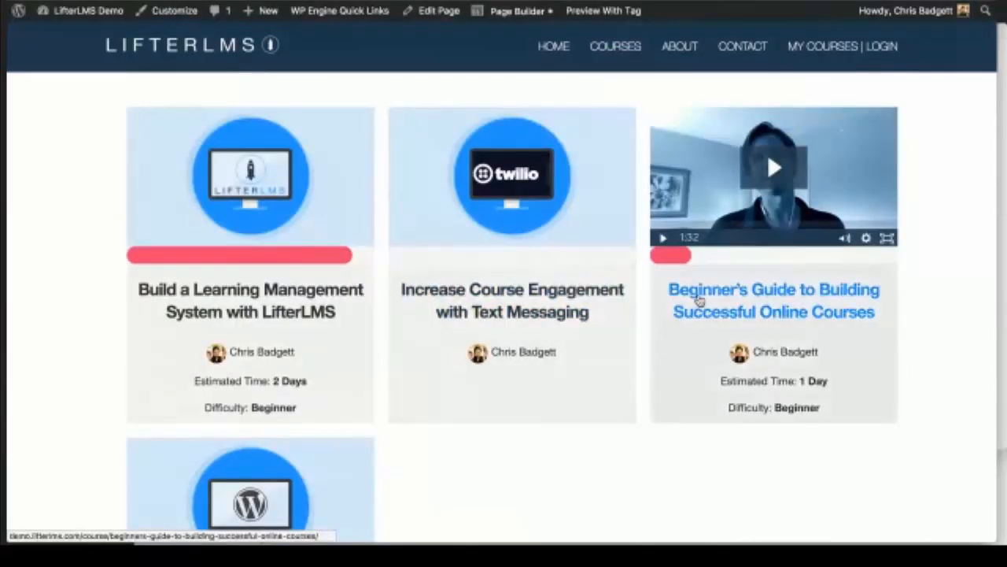
click(699, 299)
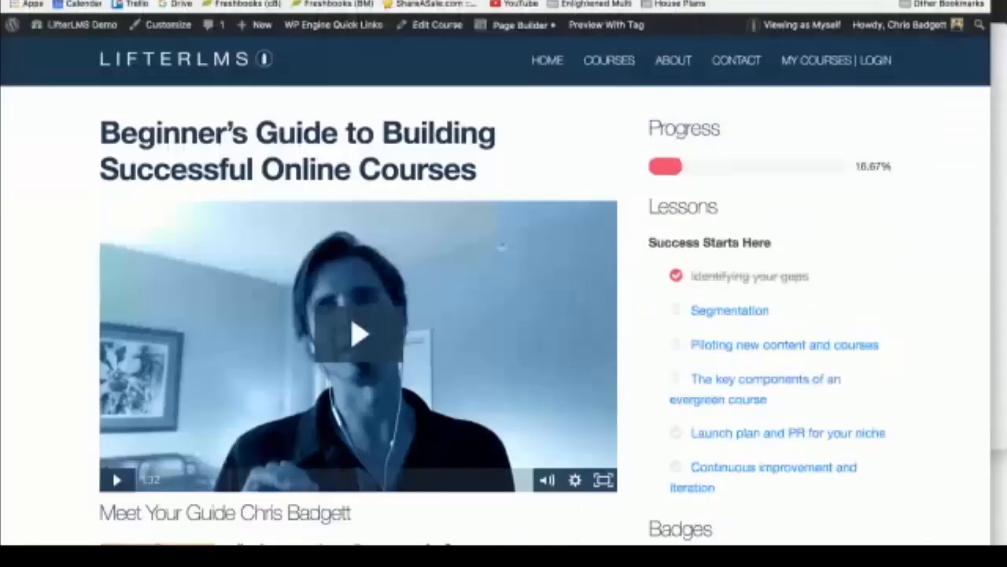
mouse_move(612, 513)
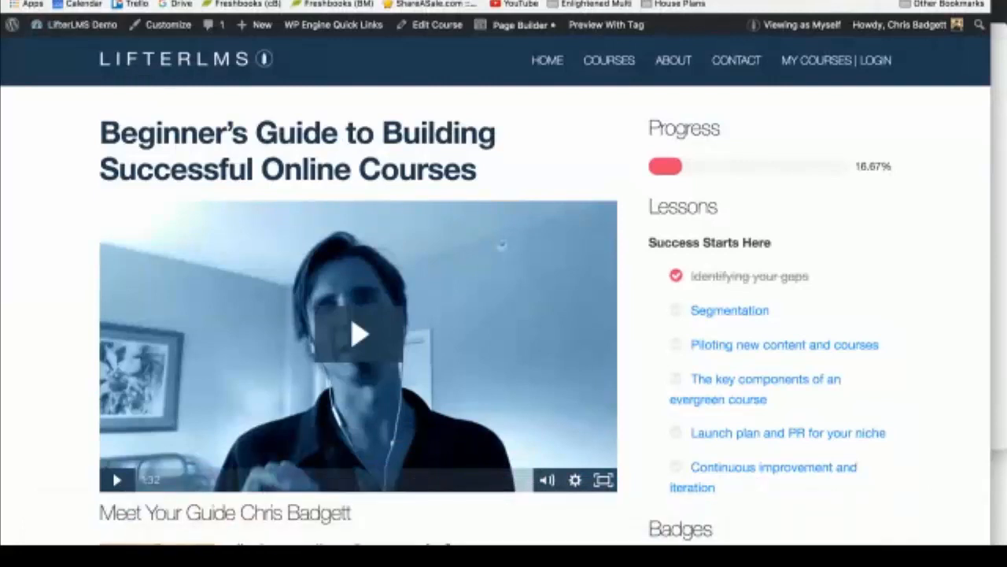
key(super+shift+n)
key(super+v)
key(Return)
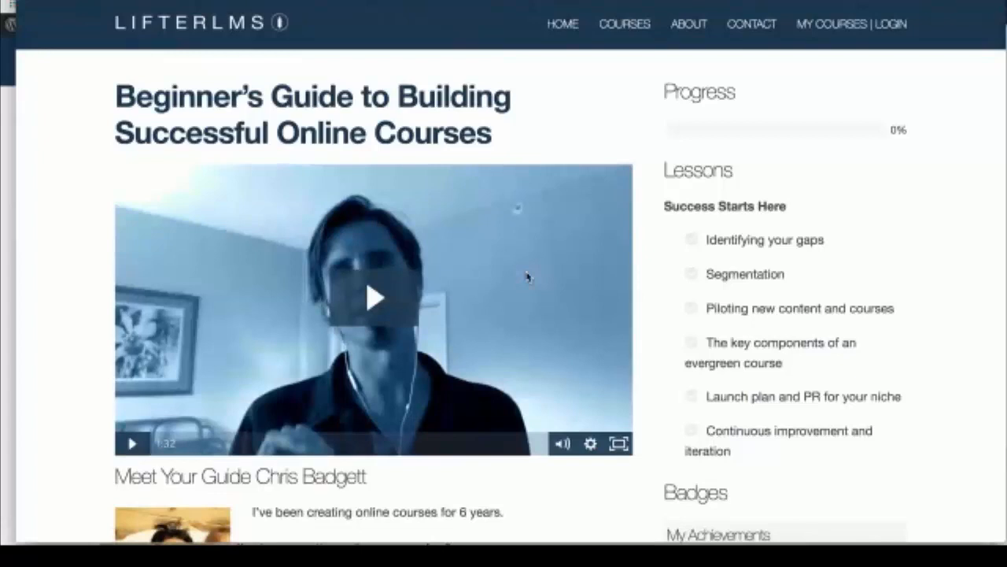
Step: Start the $100.00 one-time checkout and review the order summary and payment form
scroll(528, 276, down, 1)
scroll(750, 537, down, 15)
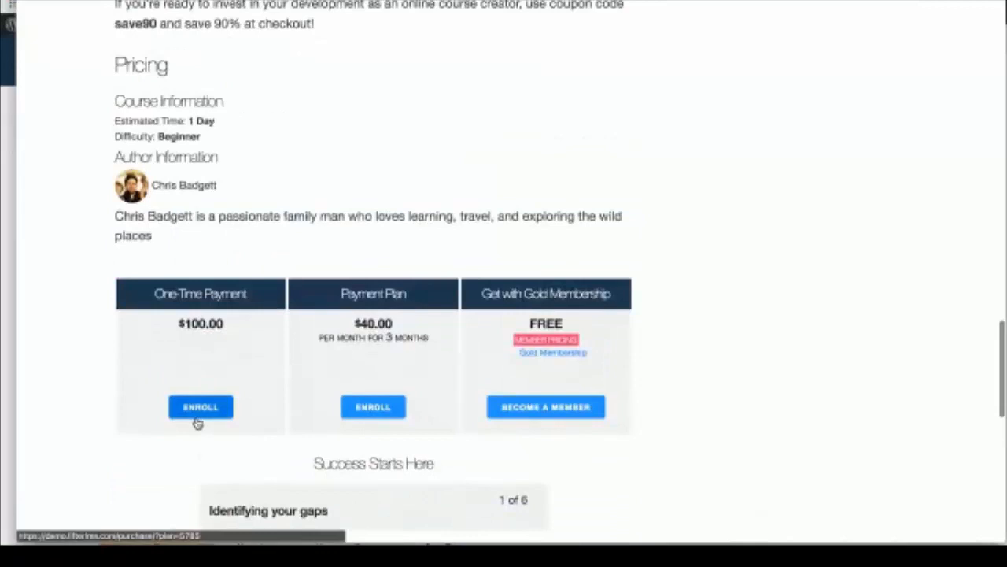
click(198, 421)
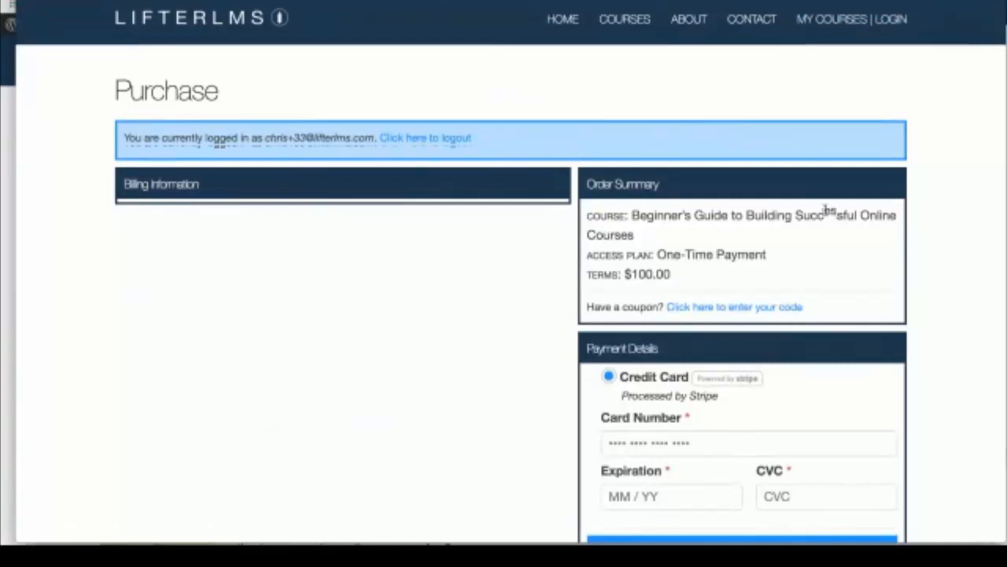
scroll(822, 212, down, 5)
scroll(814, 207, down, 2)
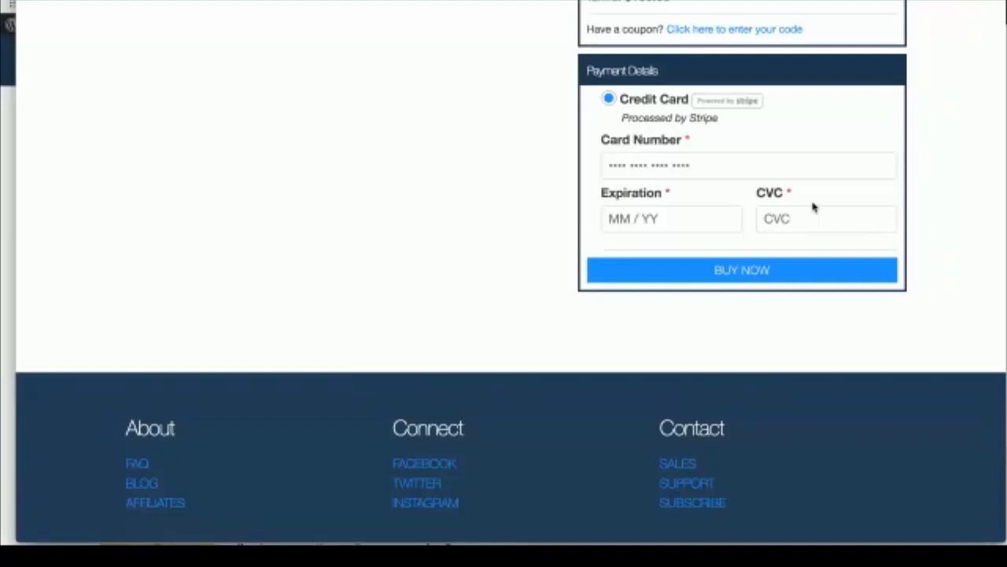
scroll(815, 207, down, 1)
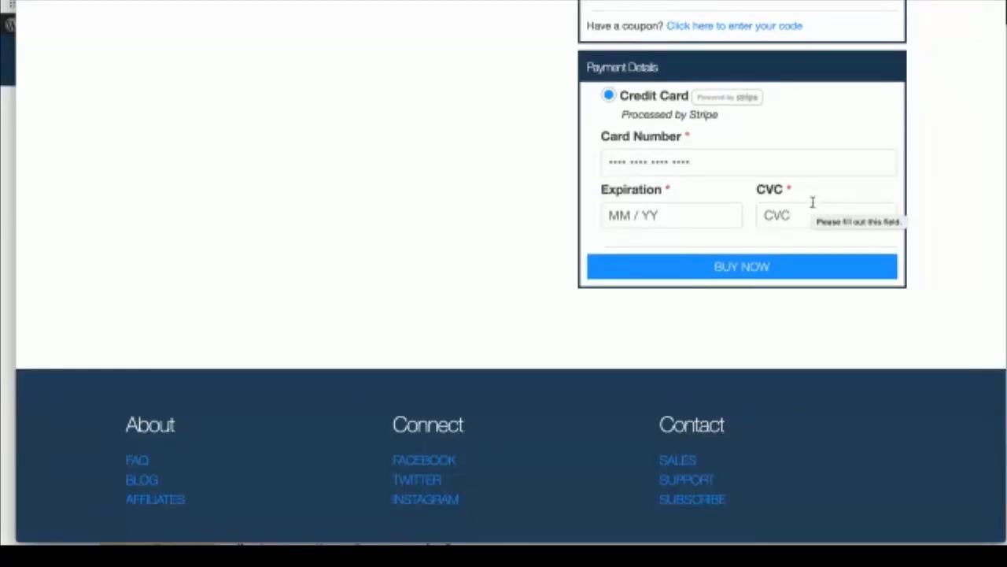
scroll(814, 205, up, 1)
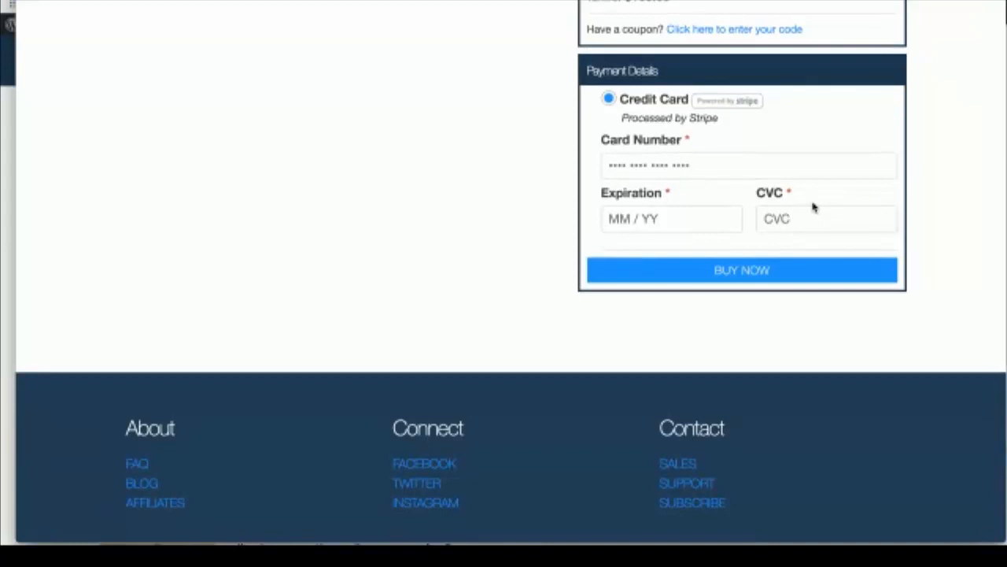
scroll(815, 207, up, 1)
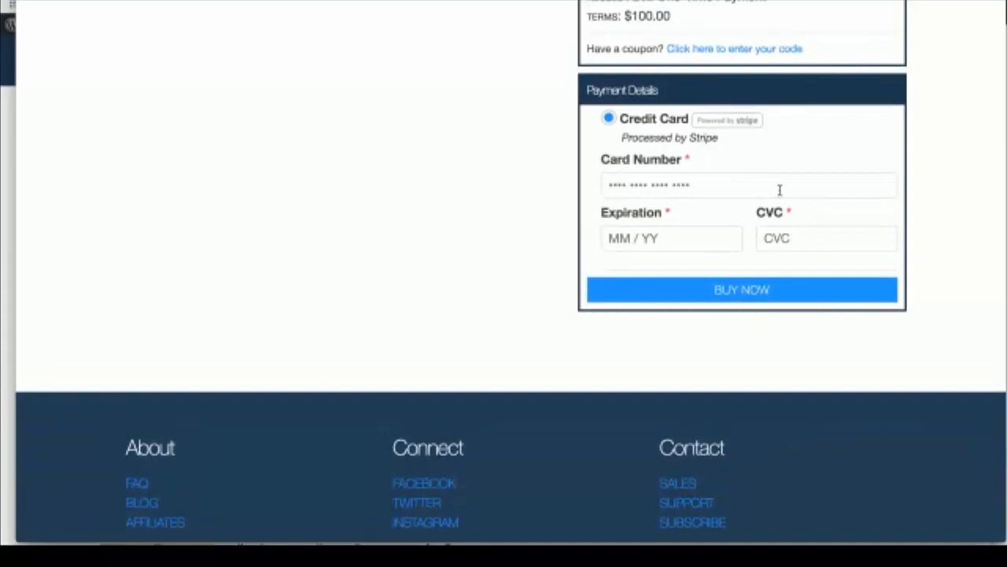
scroll(780, 190, up, 5)
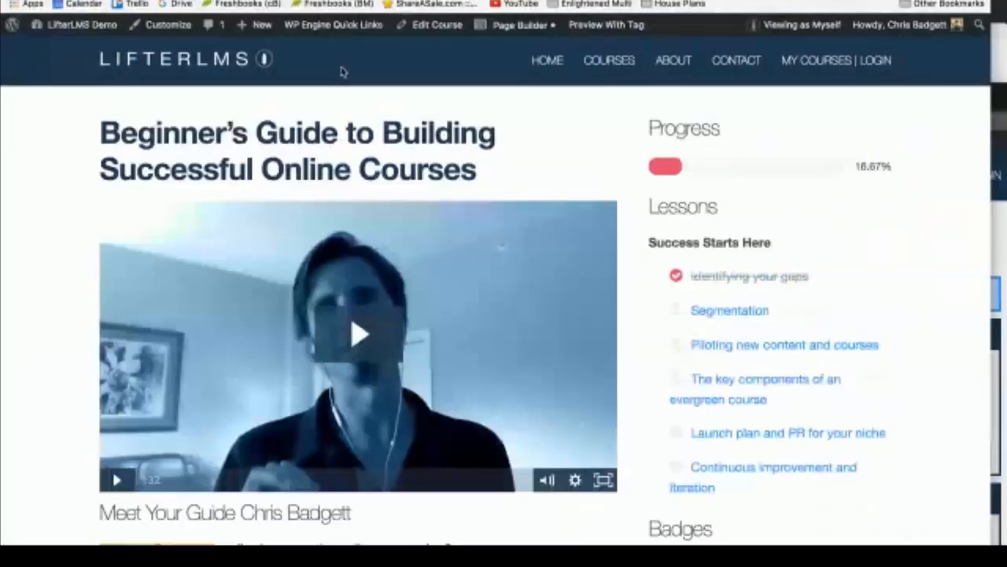
Step: Go to the Dashboard, then Orders > Vouchers, and start a new voucher
mouse_move(75, 25)
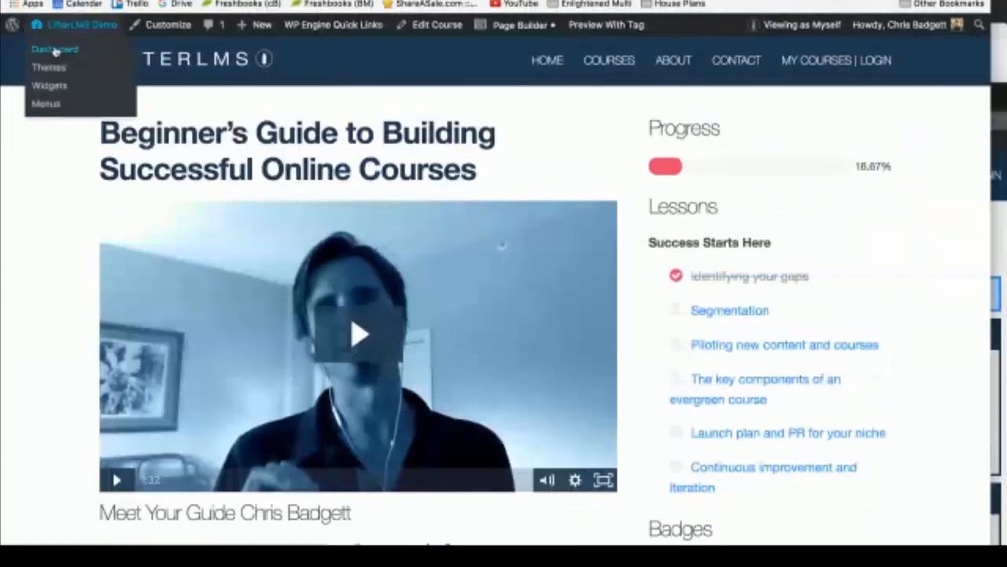
click(55, 50)
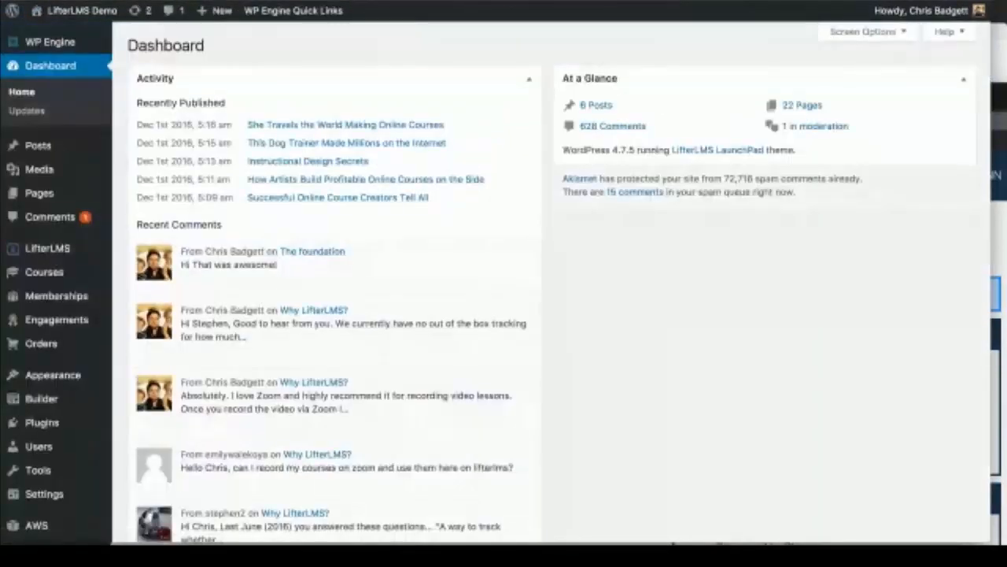
mouse_move(49, 267)
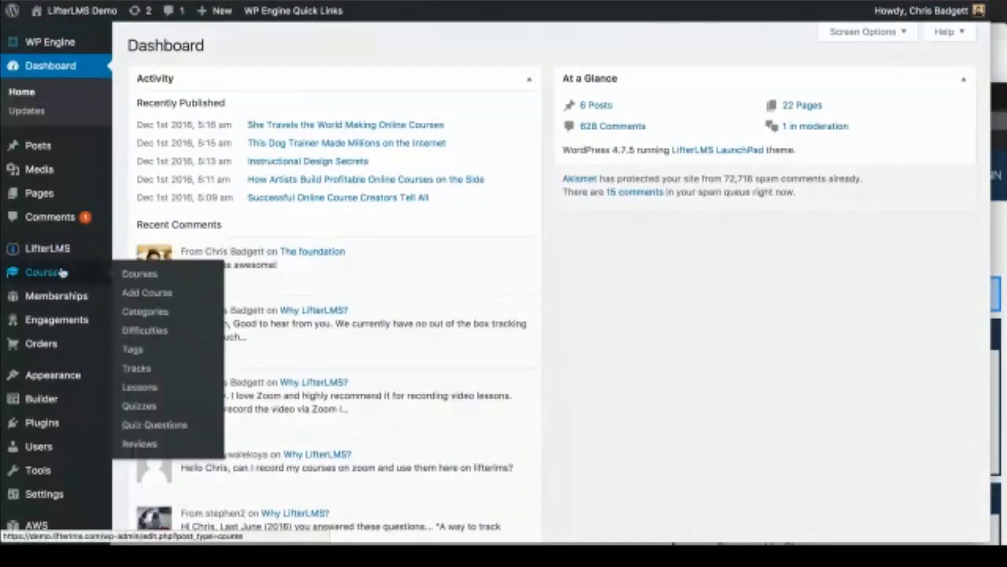
mouse_move(61, 346)
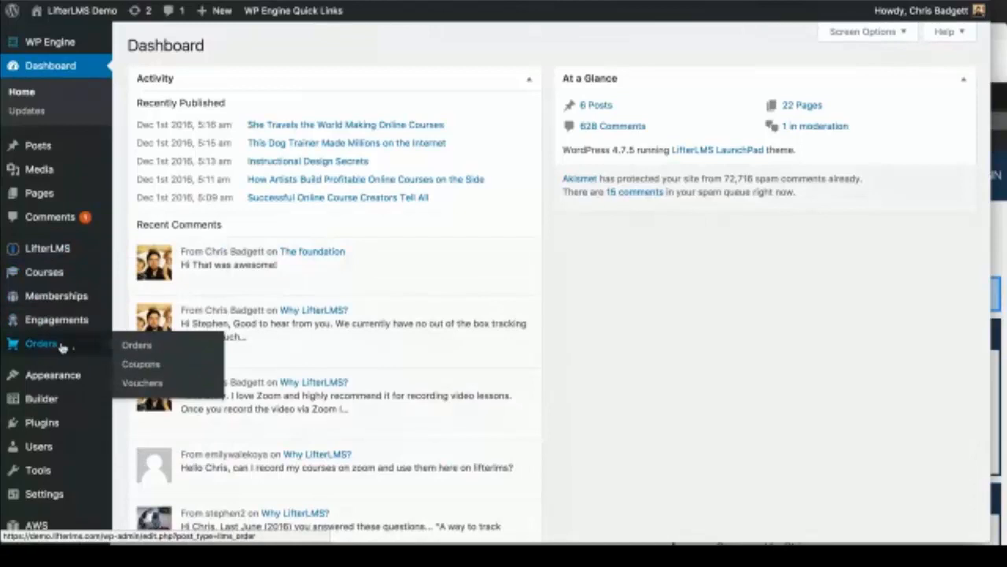
click(139, 384)
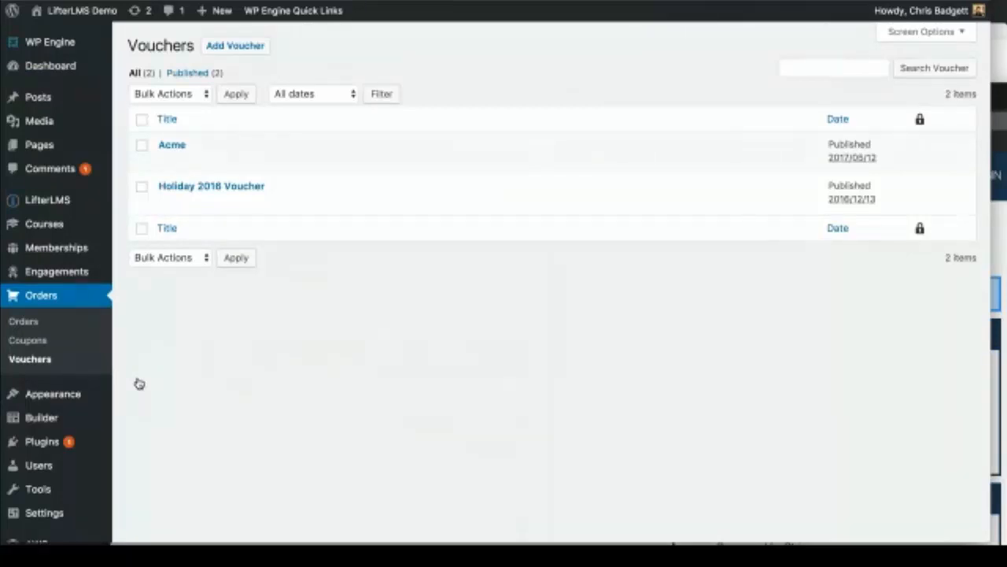
click(235, 48)
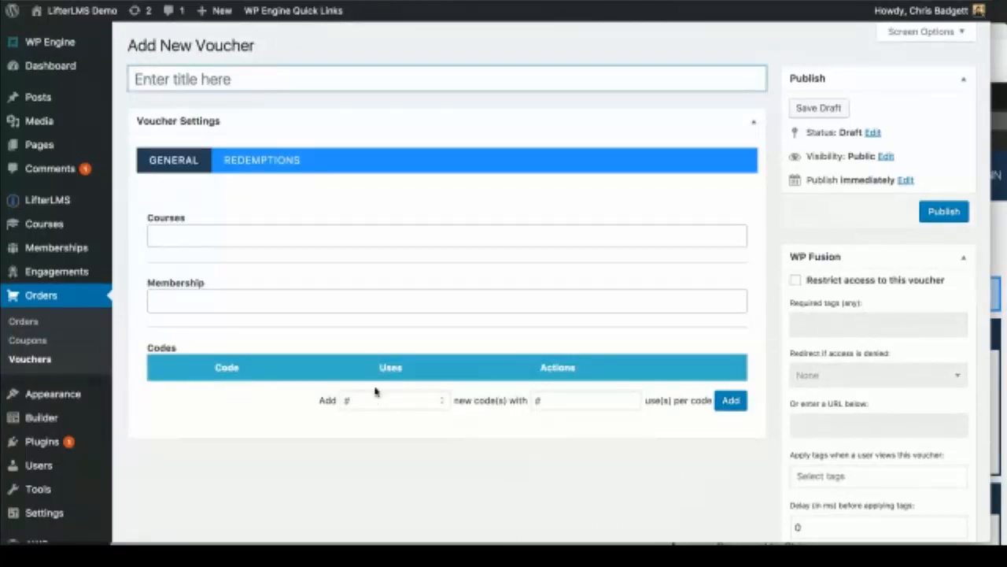
Step: Title the new voucher 'Acme'
click(236, 83)
text(Ac)
key(BackSpace)
key(BackSpace)
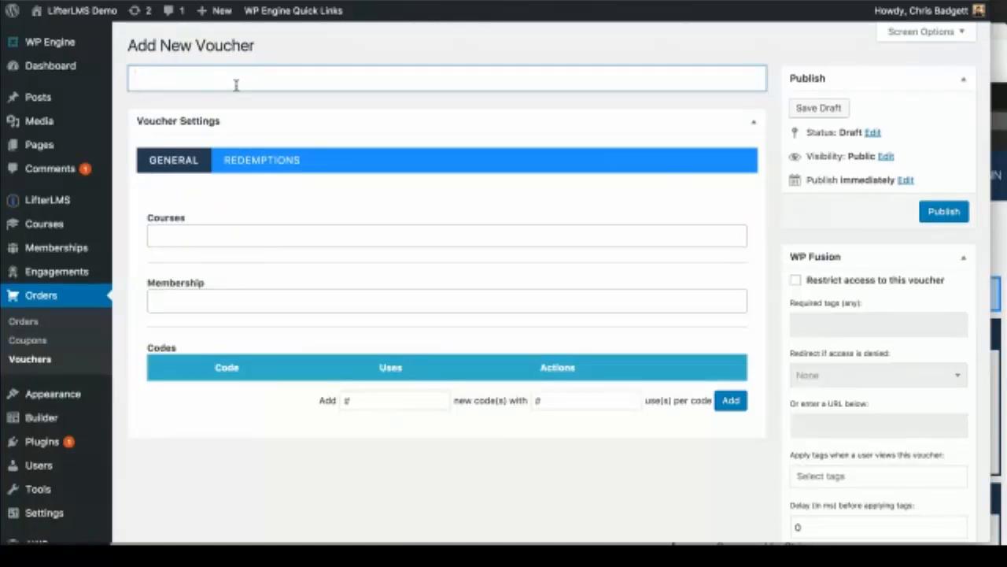
text(Acme)
Step: Generate 40 codes with 1 use each for the Beginner's Guide course
scroll(488, 288, down, 1)
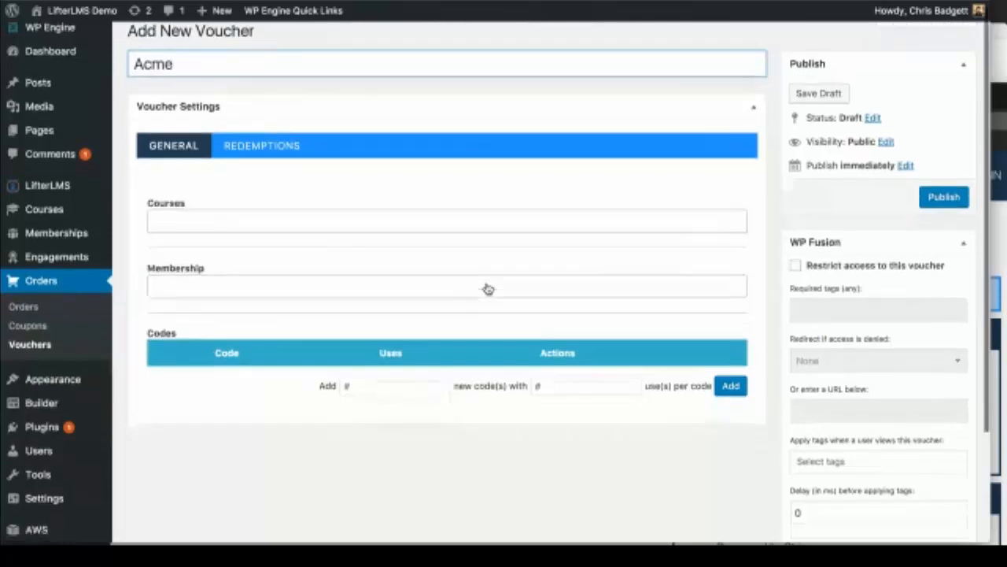
click(396, 384)
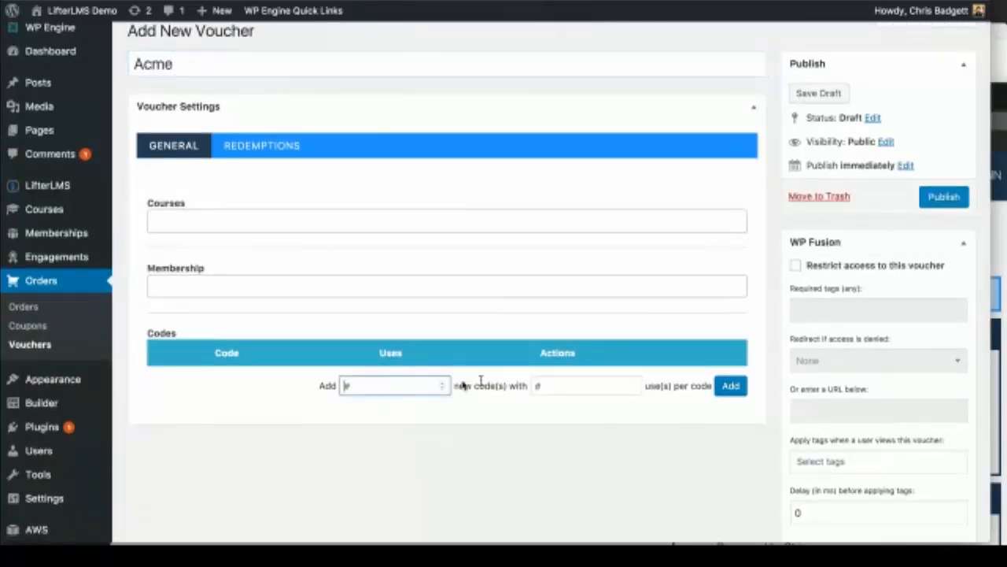
click(536, 385)
click(393, 391)
text(40)
click(573, 383)
text(1)
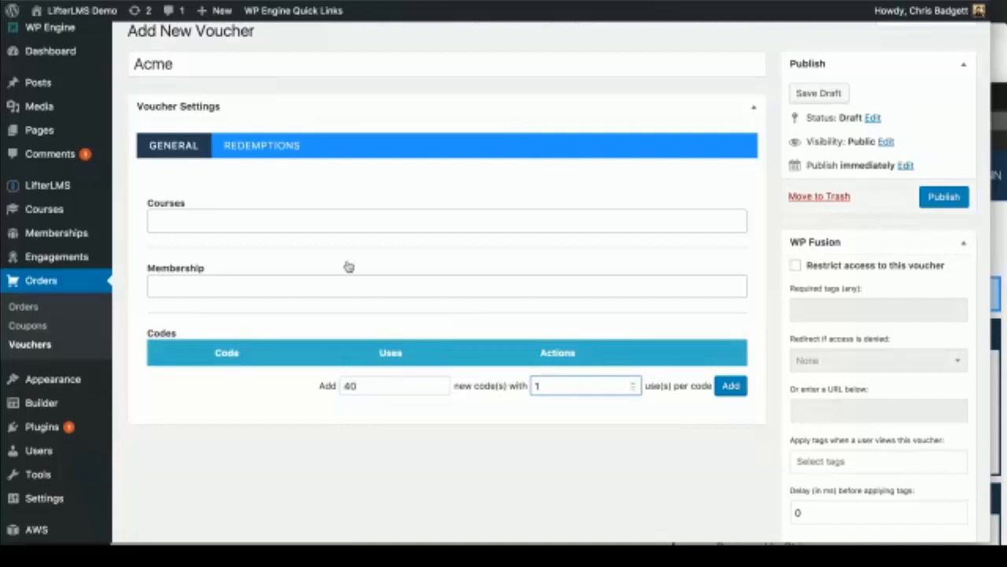
click(242, 221)
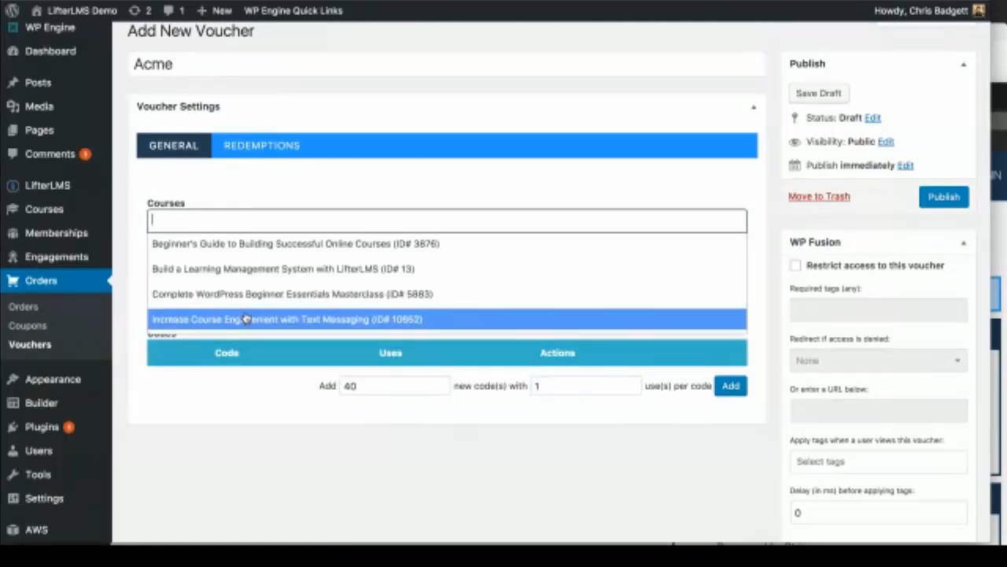
click(241, 254)
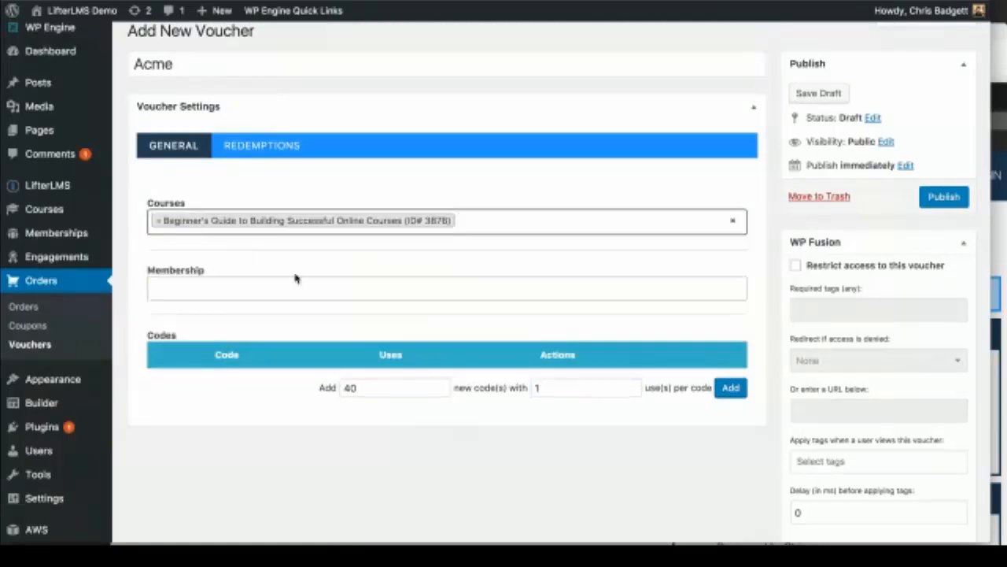
click(724, 385)
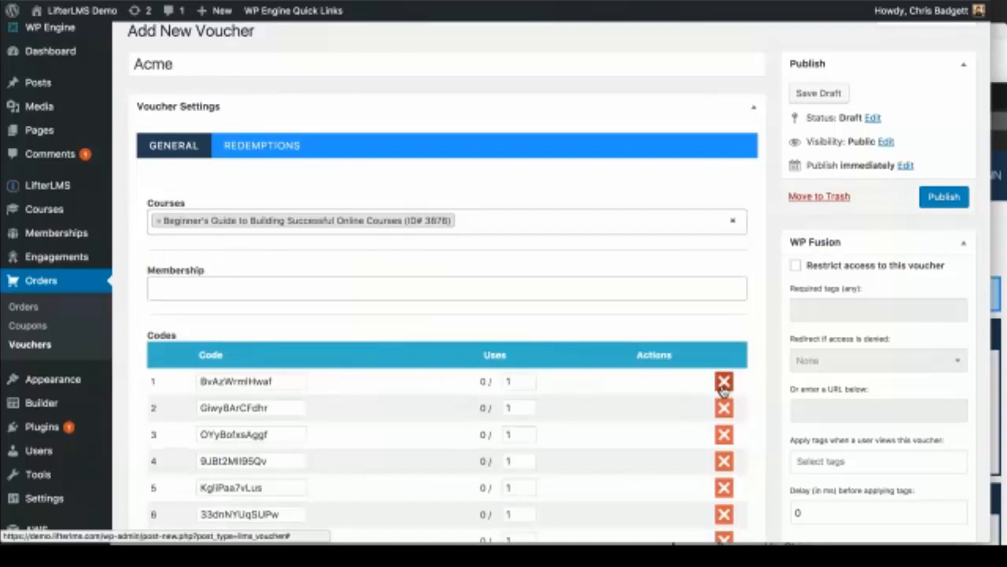
Step: Publish the Acme voucher and open the Orders > Coupons list
scroll(462, 413, down, 3)
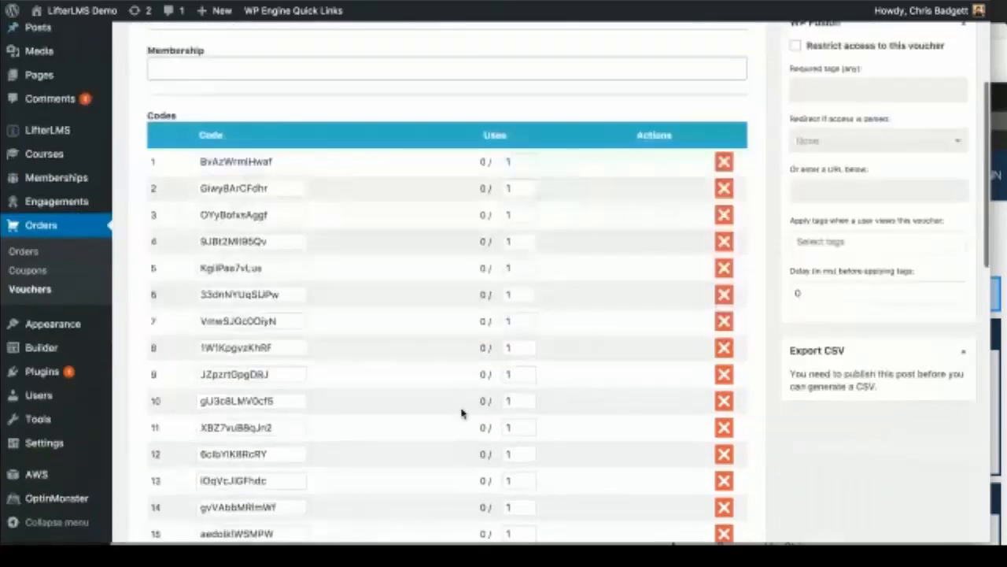
scroll(462, 413, down, 8)
scroll(462, 413, up, 9)
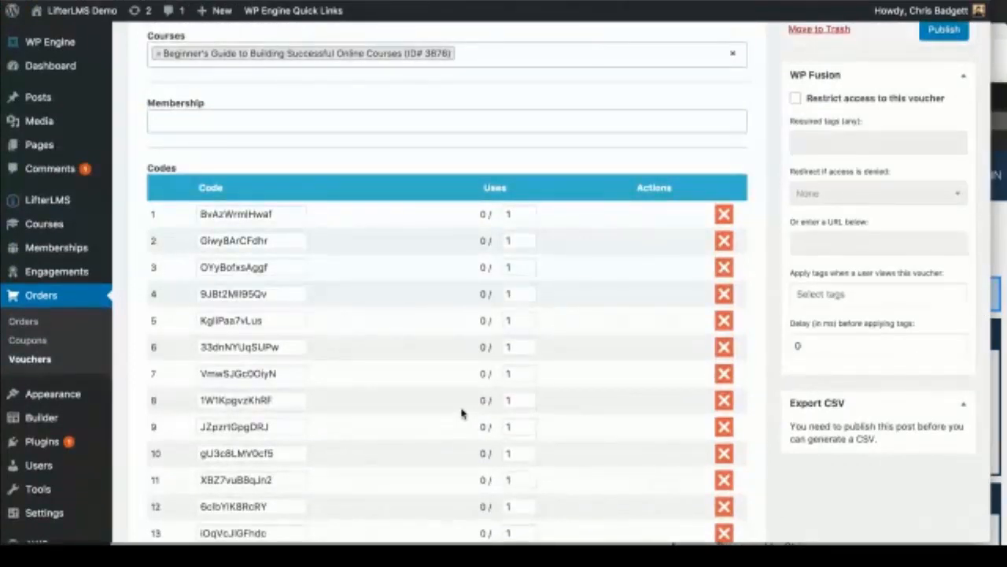
scroll(462, 413, up, 1)
click(952, 81)
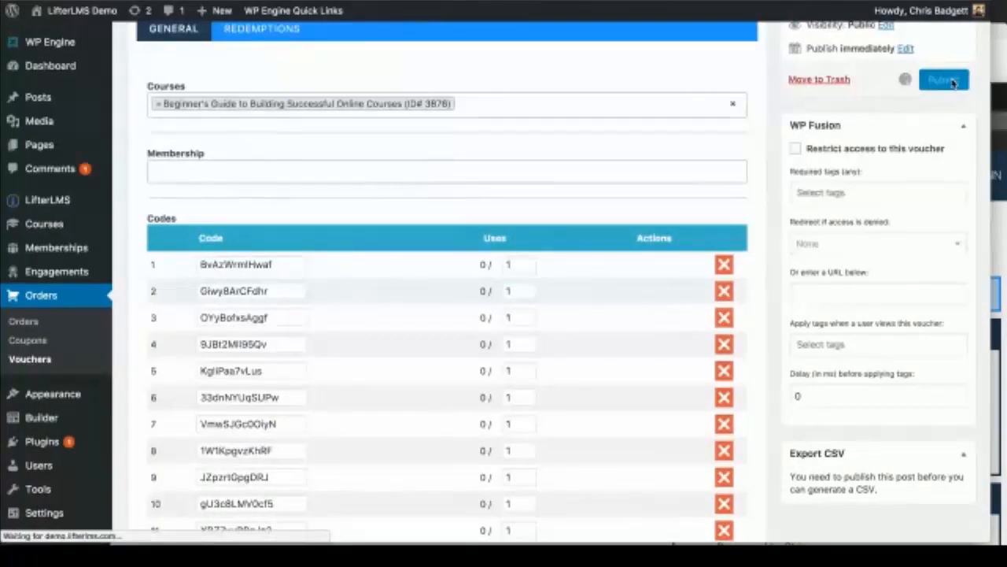
scroll(540, 337, down, 5)
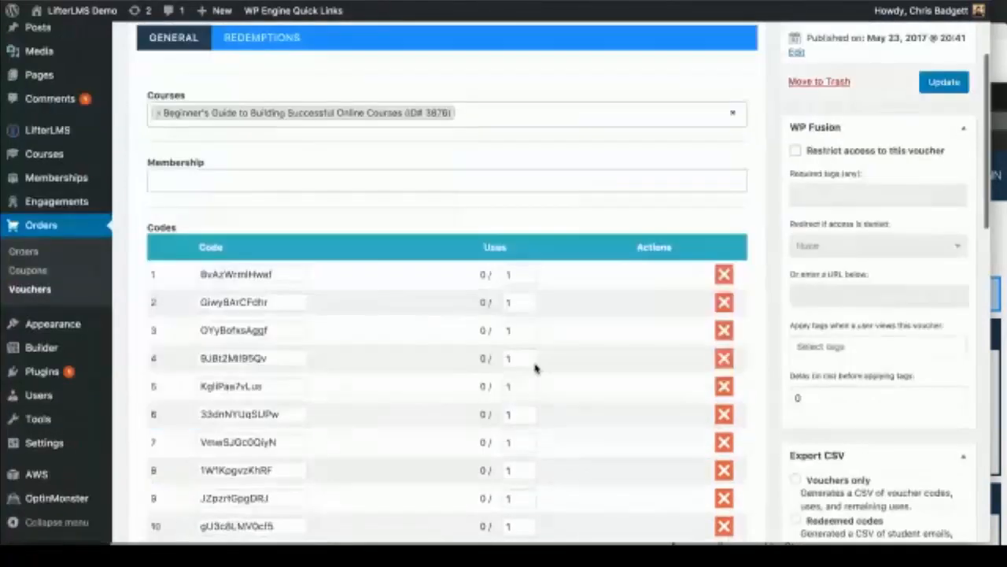
scroll(535, 368, down, 3)
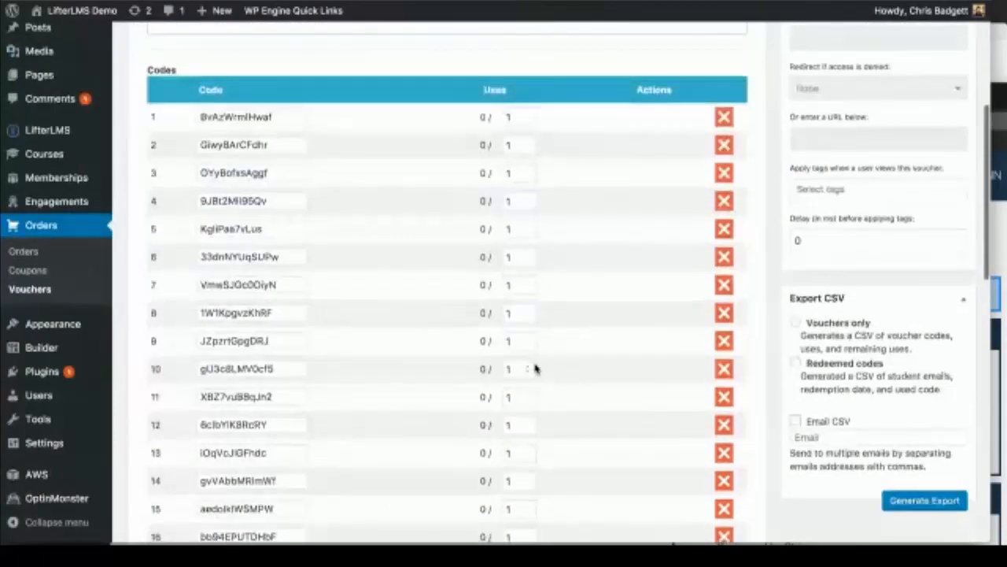
scroll(535, 369, down, 2)
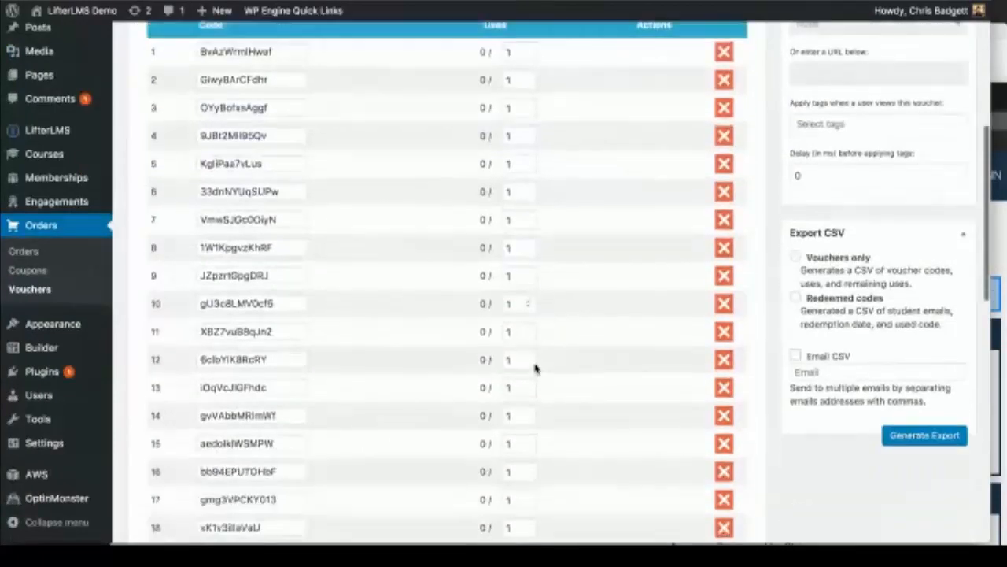
click(42, 272)
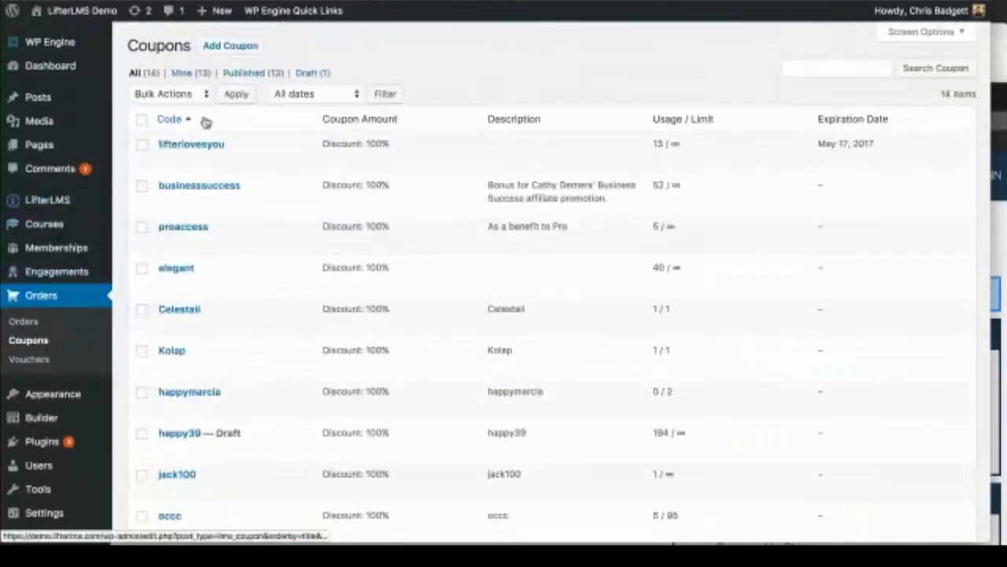
Step: Reopen the Acme voucher from the Vouchers list and scroll through its codes table
click(34, 361)
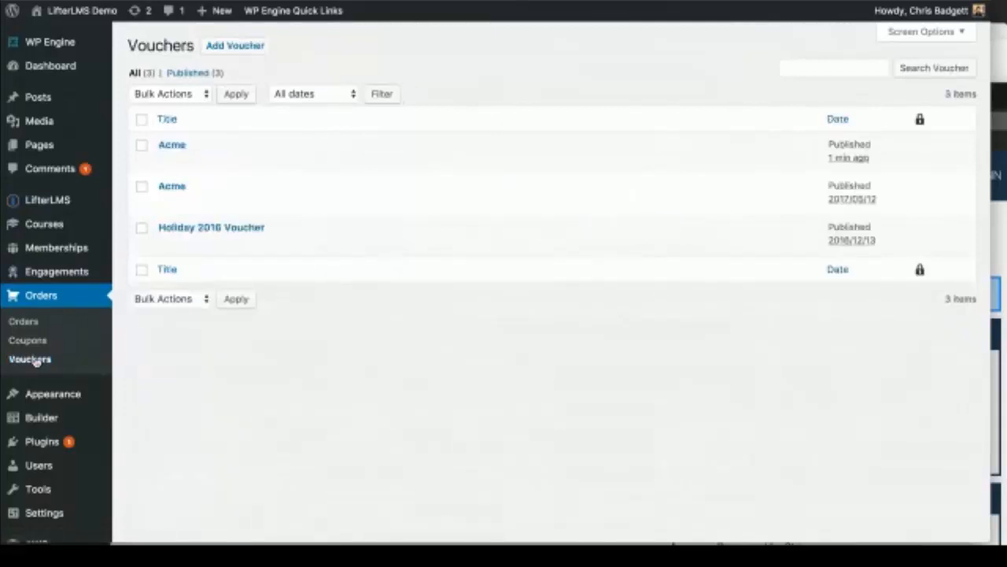
click(173, 148)
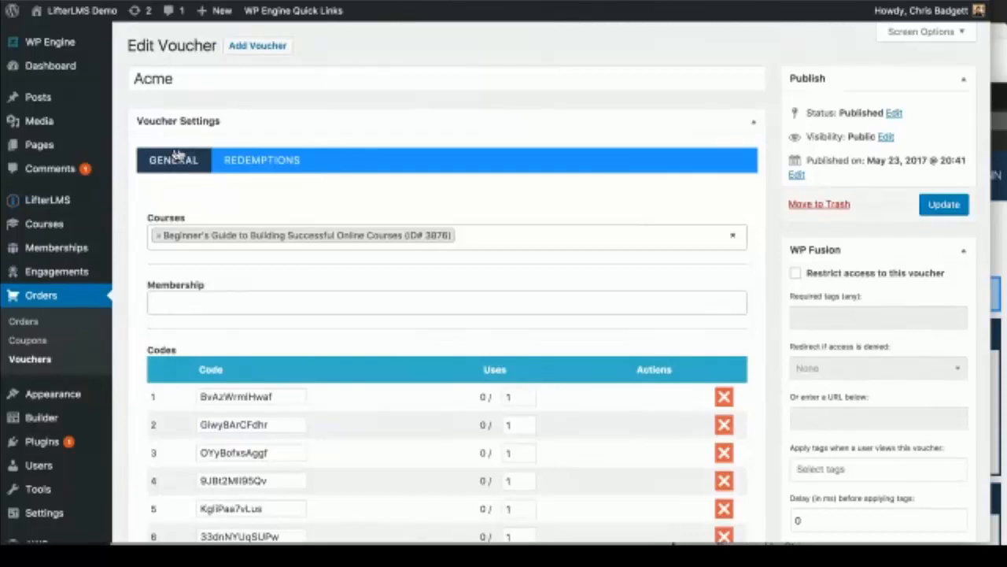
scroll(478, 314, down, 1)
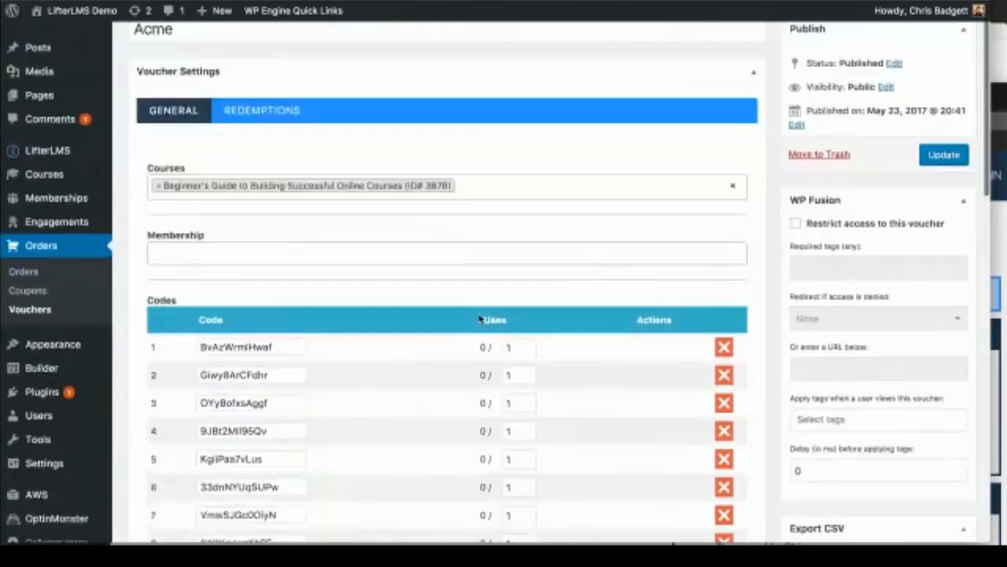
scroll(478, 318, down, 3)
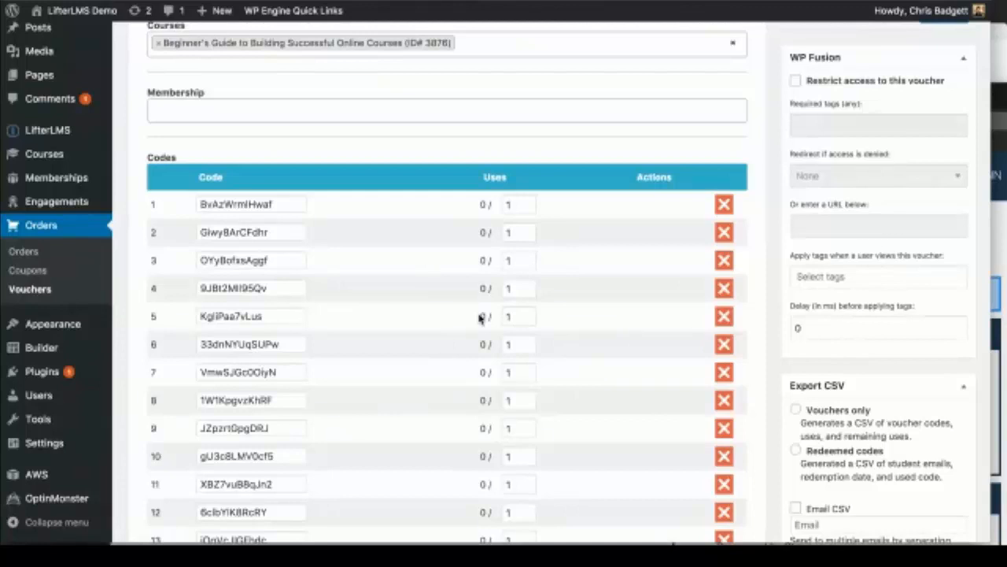
scroll(479, 318, down, 2)
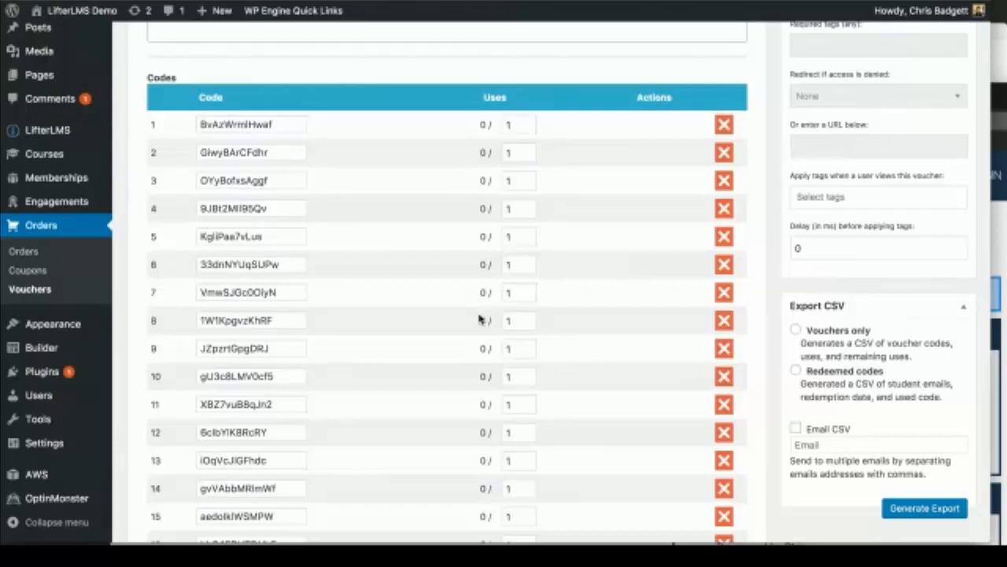
scroll(480, 318, down, 4)
scroll(480, 319, down, 5)
scroll(798, 232, up, 12)
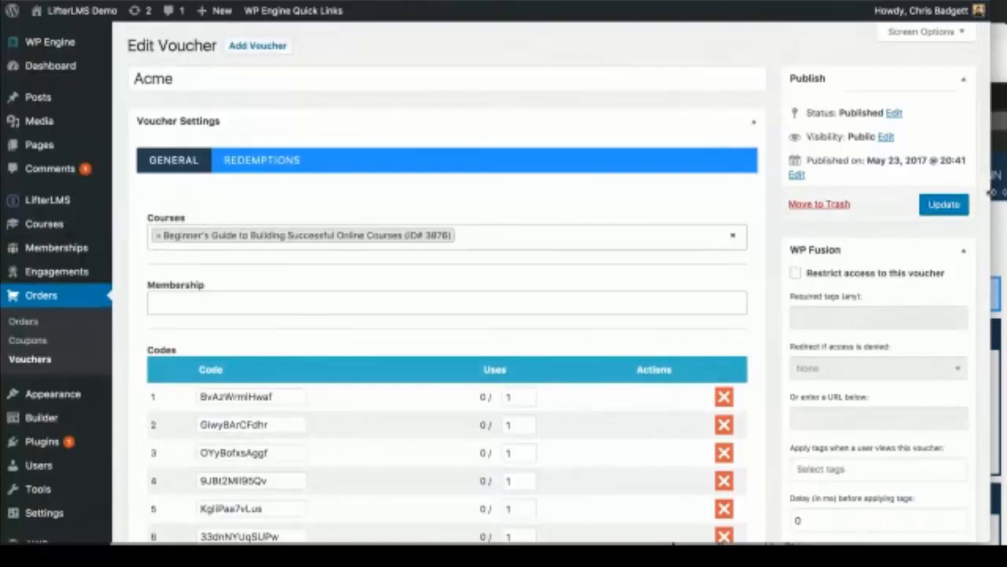
Step: Widen the browser window to full screen and recheck the codes table
drag(993, 192, 1006, 192)
scroll(688, 281, down, 3)
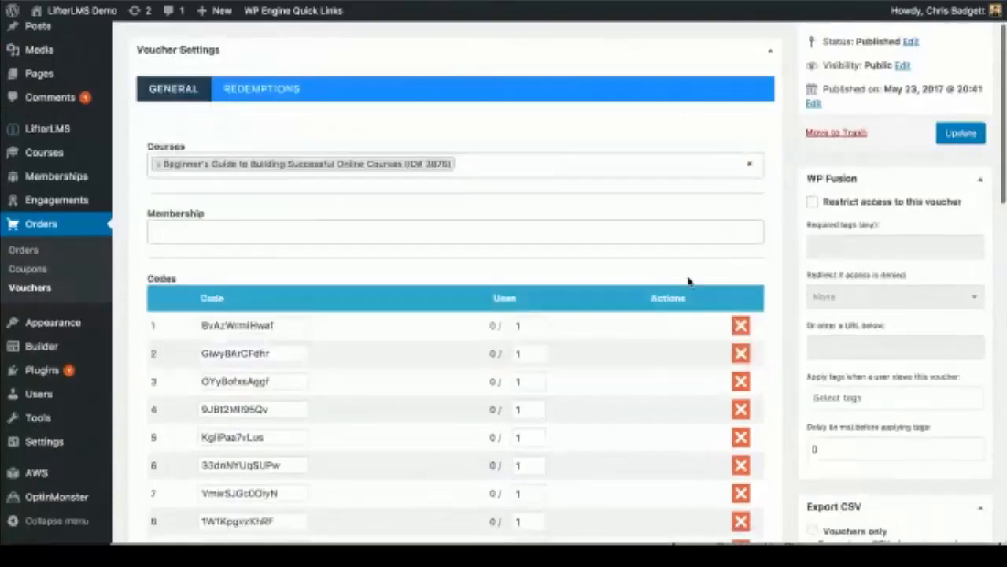
scroll(687, 281, up, 3)
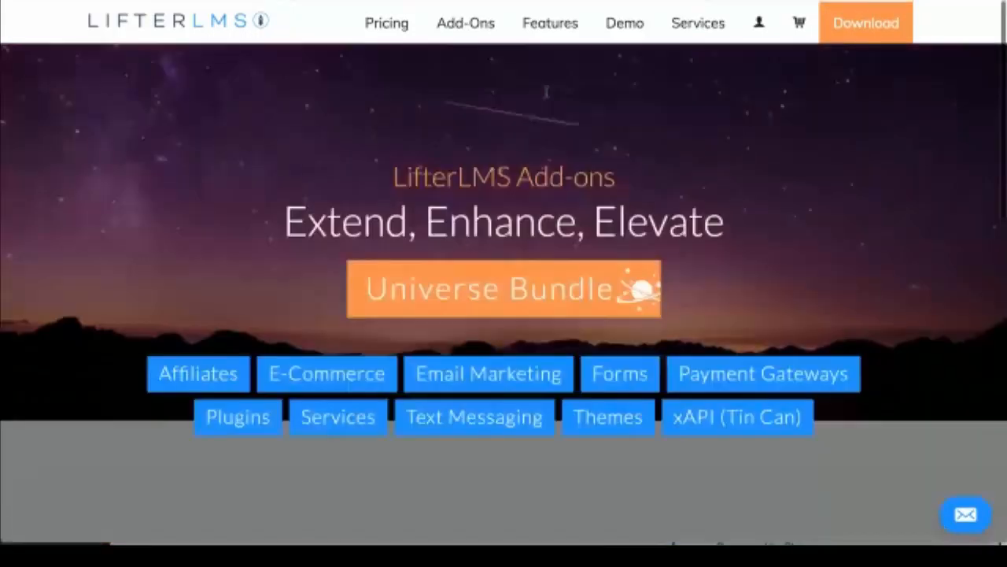
Step: Open Pricing and look over the add-on licence comparison table
click(401, 26)
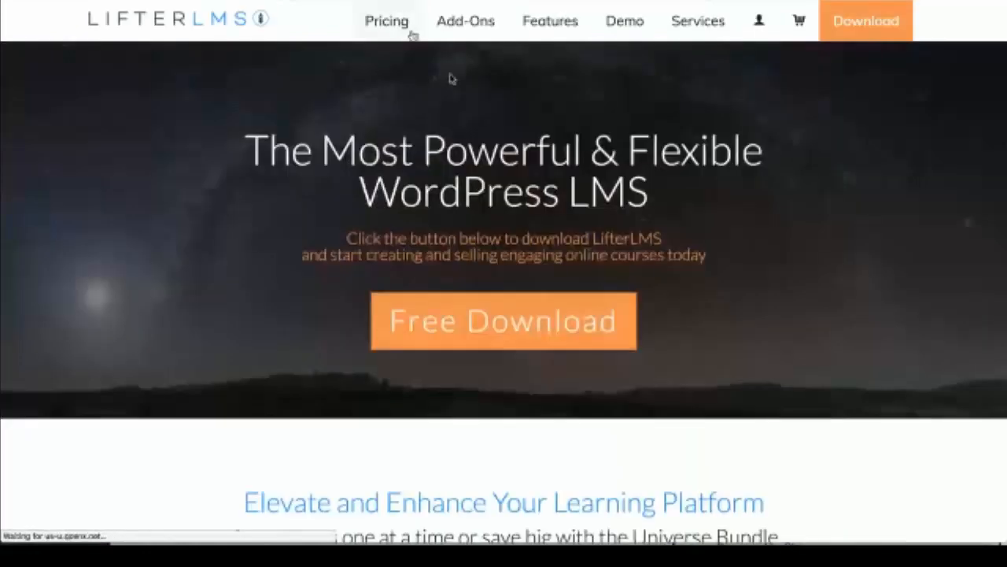
scroll(711, 353, down, 3)
scroll(708, 348, down, 4)
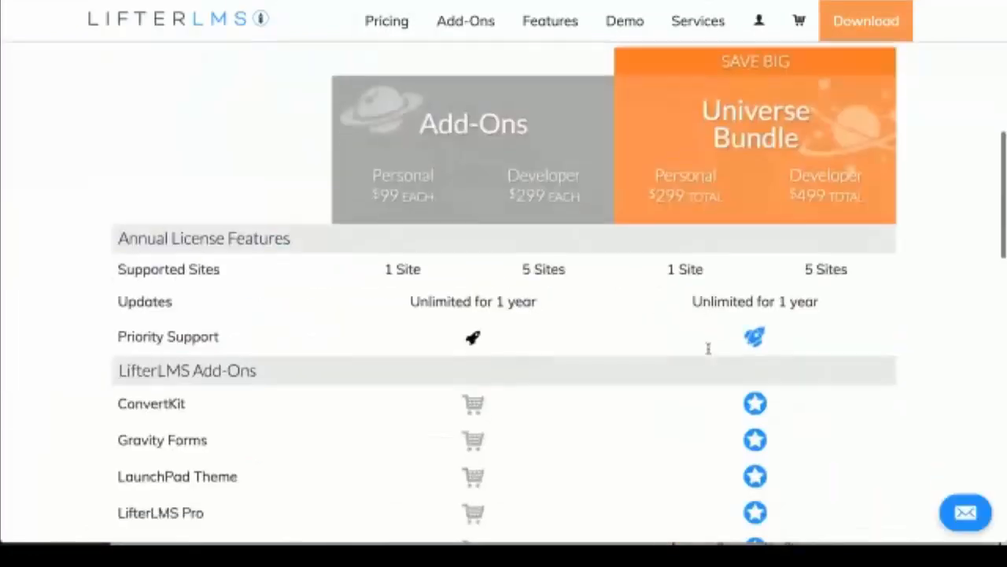
scroll(708, 348, down, 2)
scroll(709, 349, up, 8)
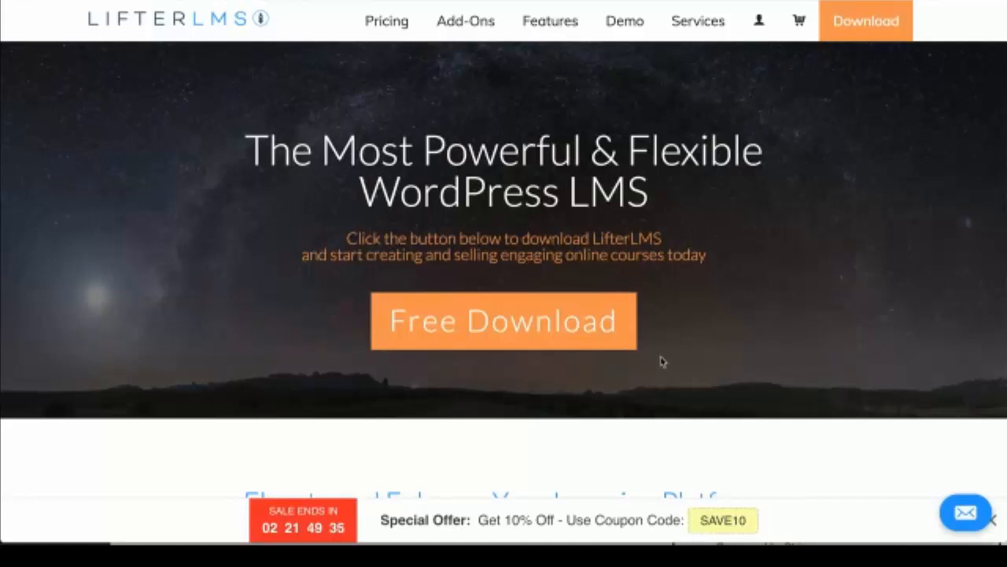
Step: Return to the Add-Ons catalogue and open the Try For $1 product page
click(444, 38)
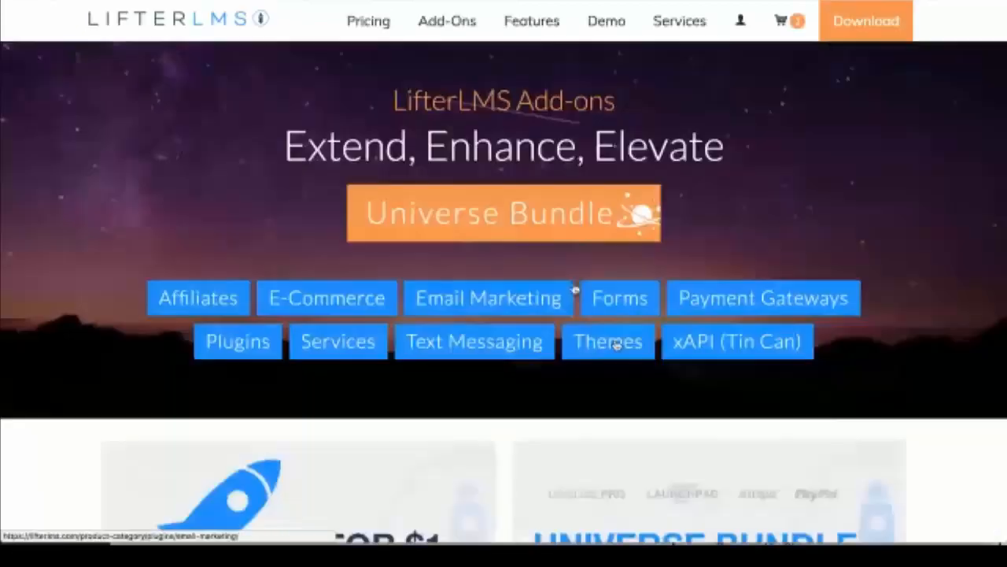
scroll(666, 458, down, 2)
scroll(667, 458, down, 1)
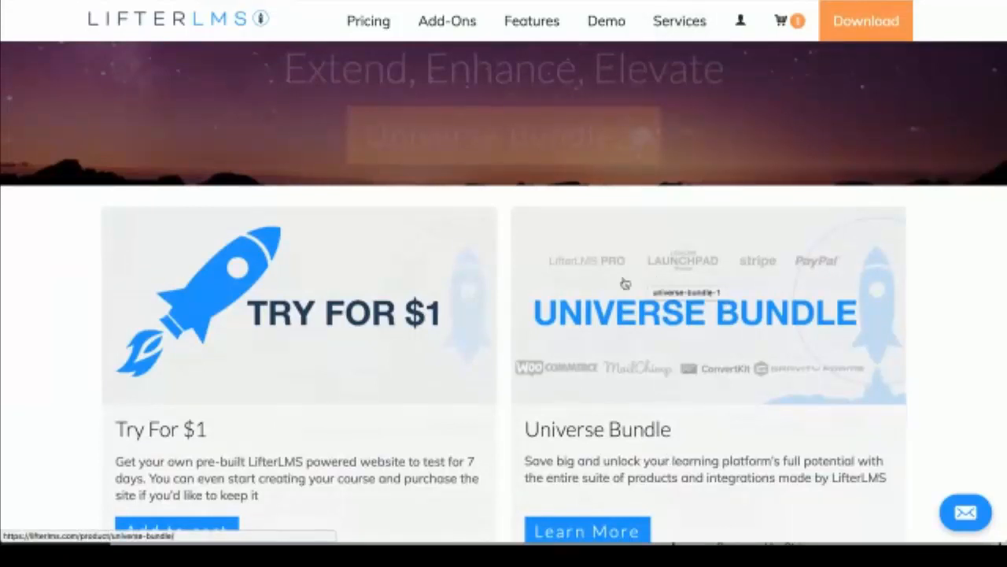
click(399, 313)
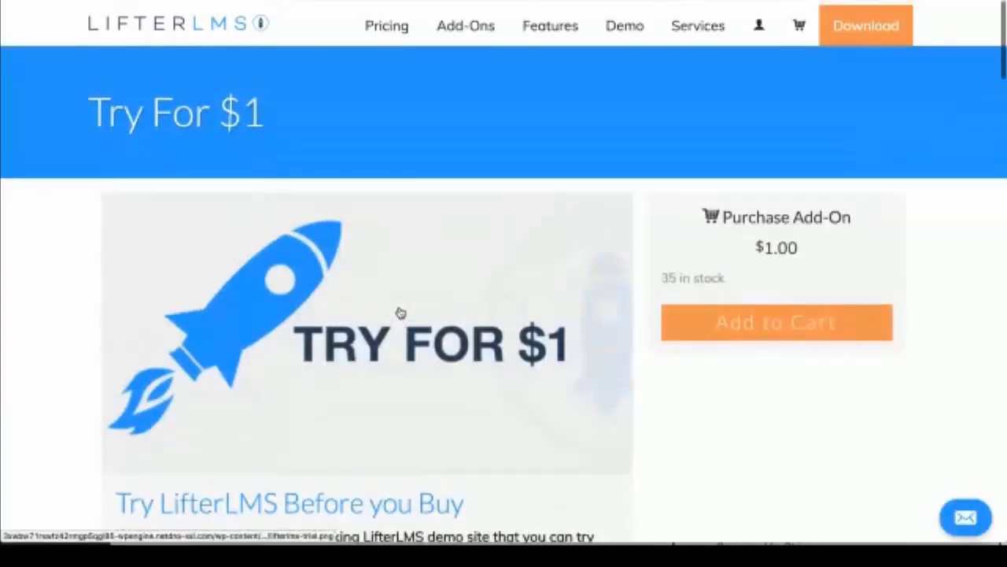
click(25, 1)
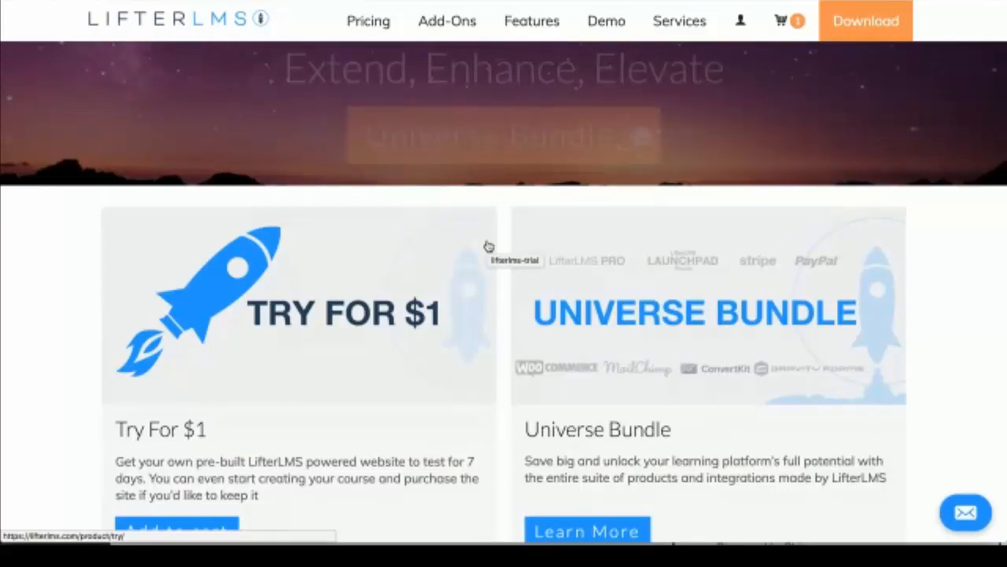
Step: Open Services and read the $2,000 starting price and five-step questionnaire
click(678, 24)
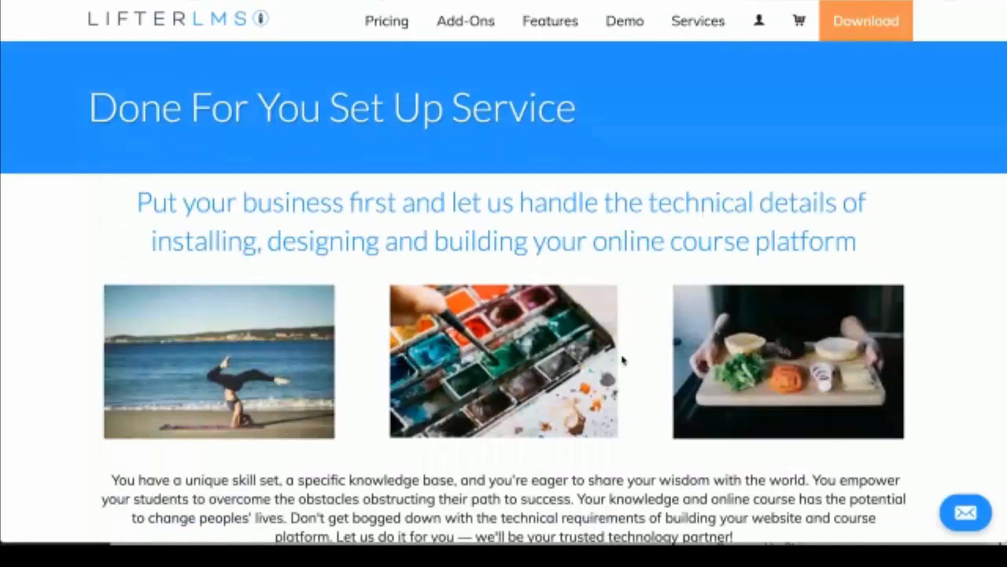
scroll(622, 360, down, 5)
scroll(622, 437, down, 5)
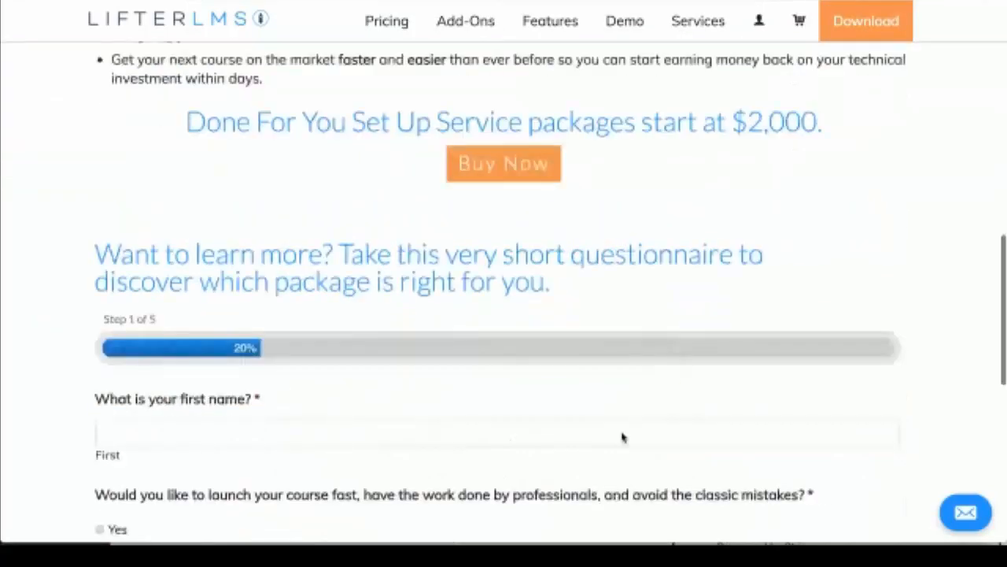
scroll(622, 438, down, 1)
scroll(621, 309, down, 3)
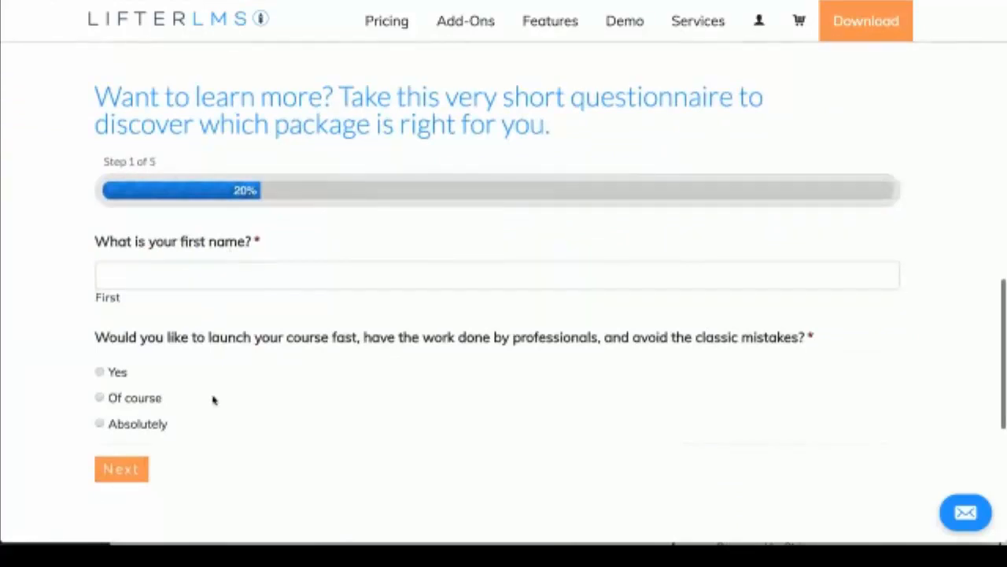
scroll(579, 335, up, 3)
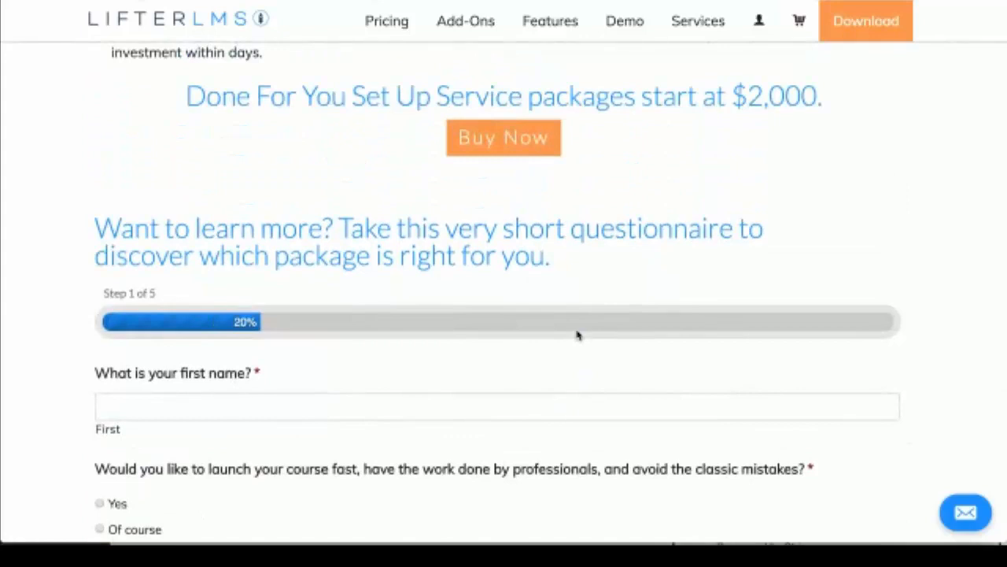
scroll(577, 335, up, 1)
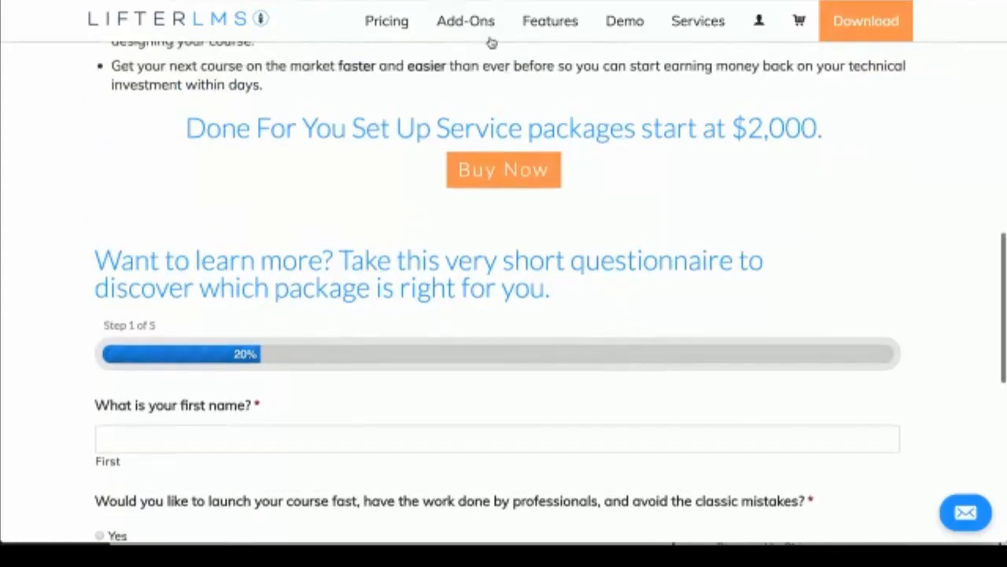
Step: Find the Done For You Set Up Service in the add-ons catalogue and review its Bronze-to-Platinum packages
click(475, 24)
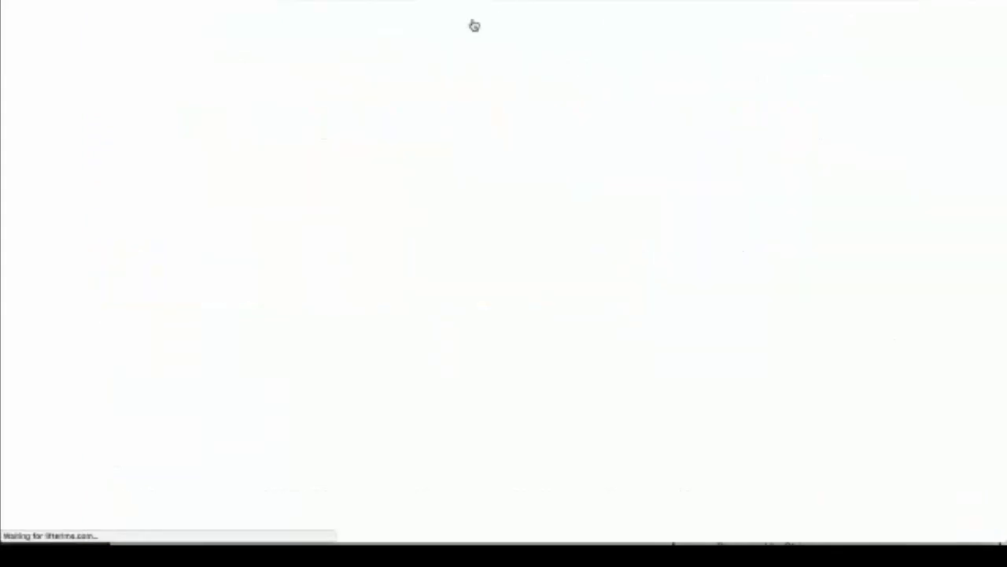
scroll(514, 253, down, 8)
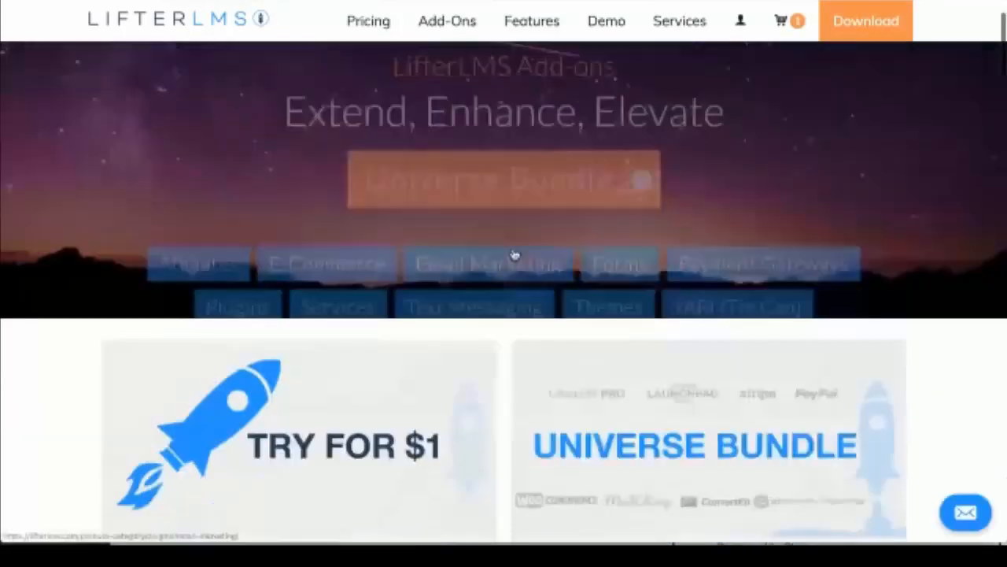
scroll(514, 254, down, 20)
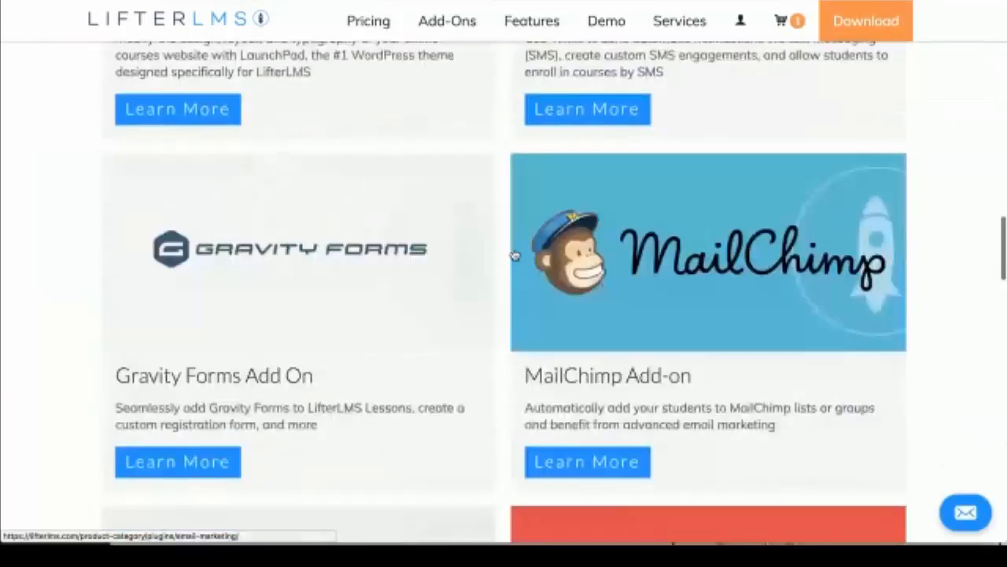
scroll(514, 253, down, 15)
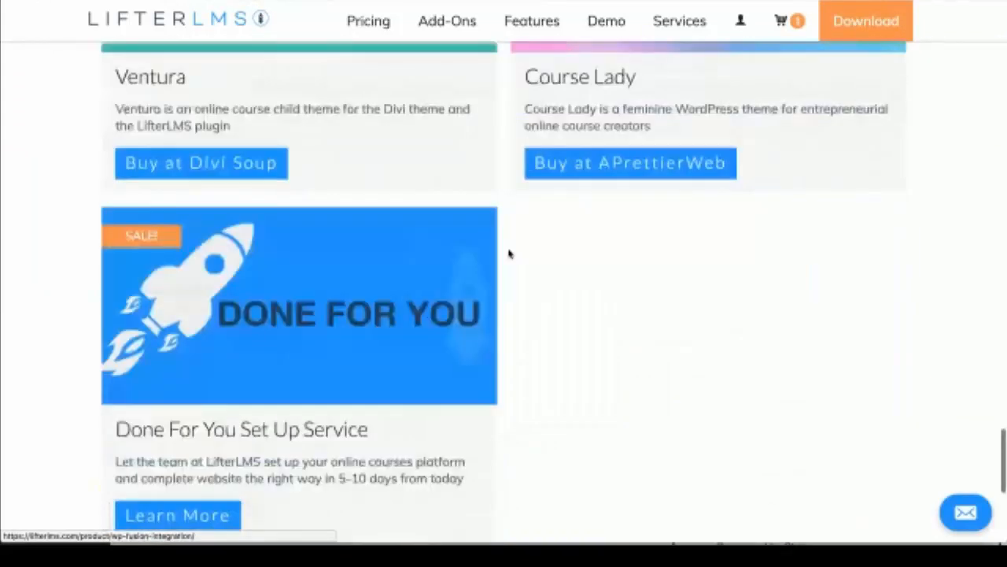
click(353, 272)
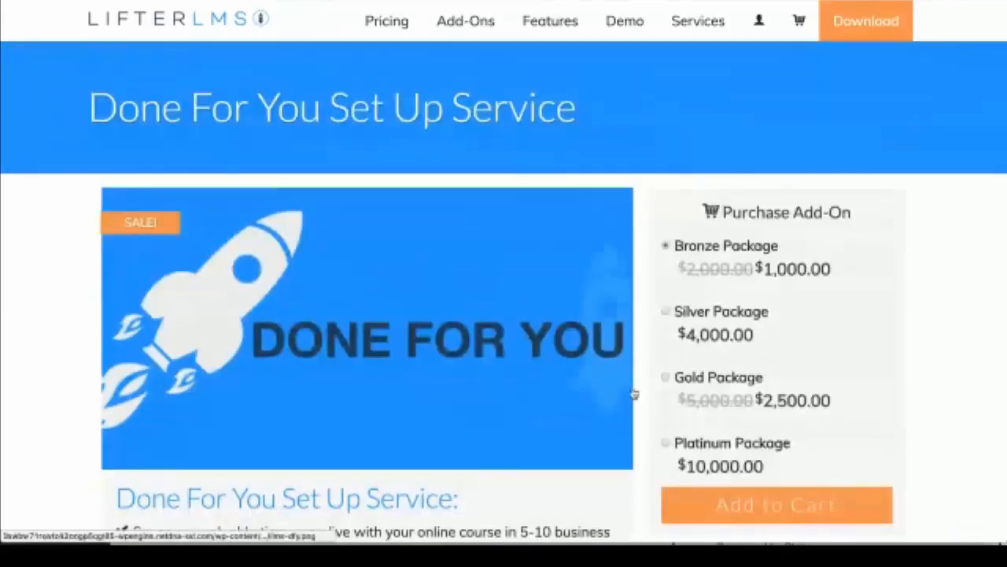
scroll(634, 393, down, 1)
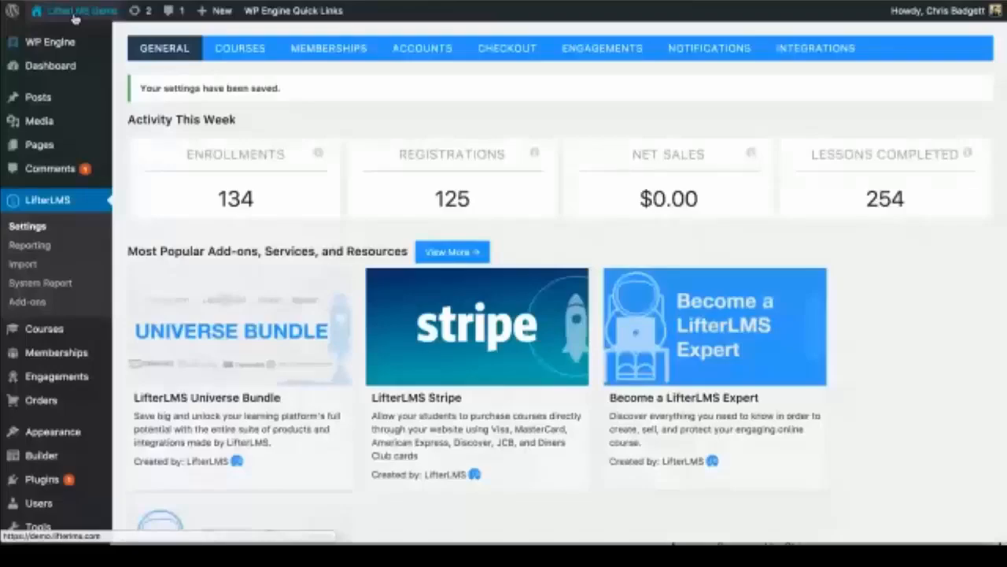
Step: Visit the public demo site, browse its Popular Courses, then go to the About page
mouse_move(75, 16)
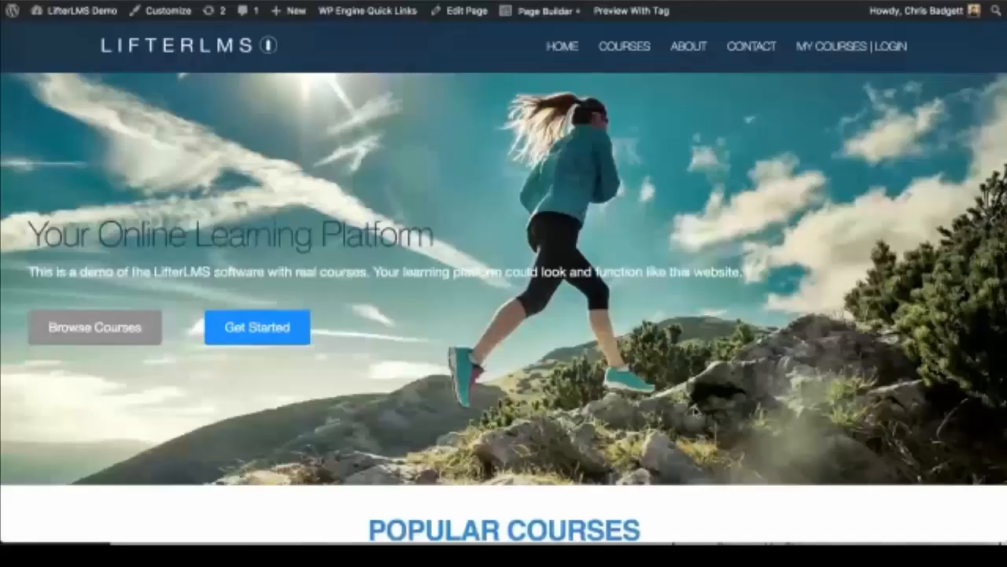
scroll(695, 403, down, 3)
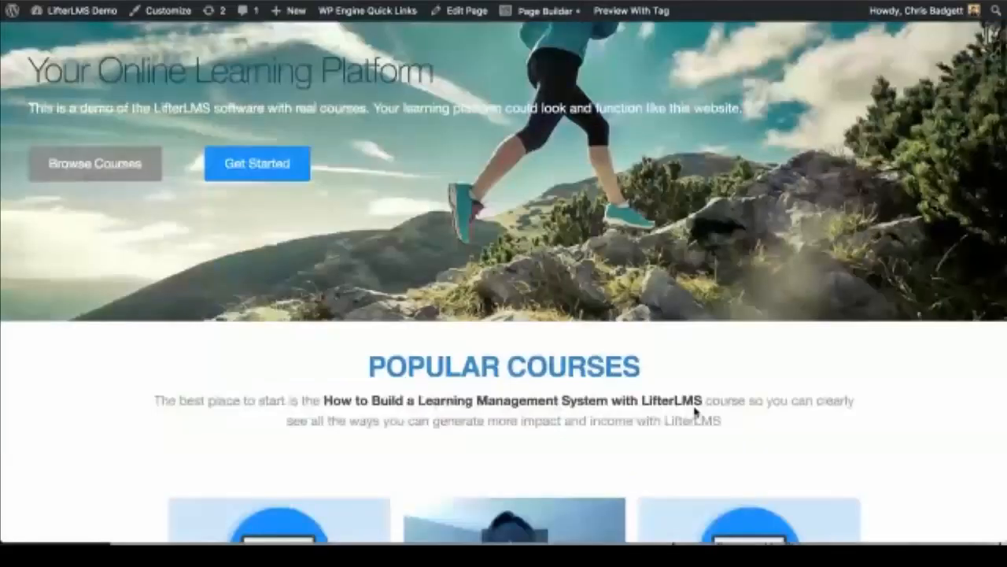
scroll(696, 403, down, 1)
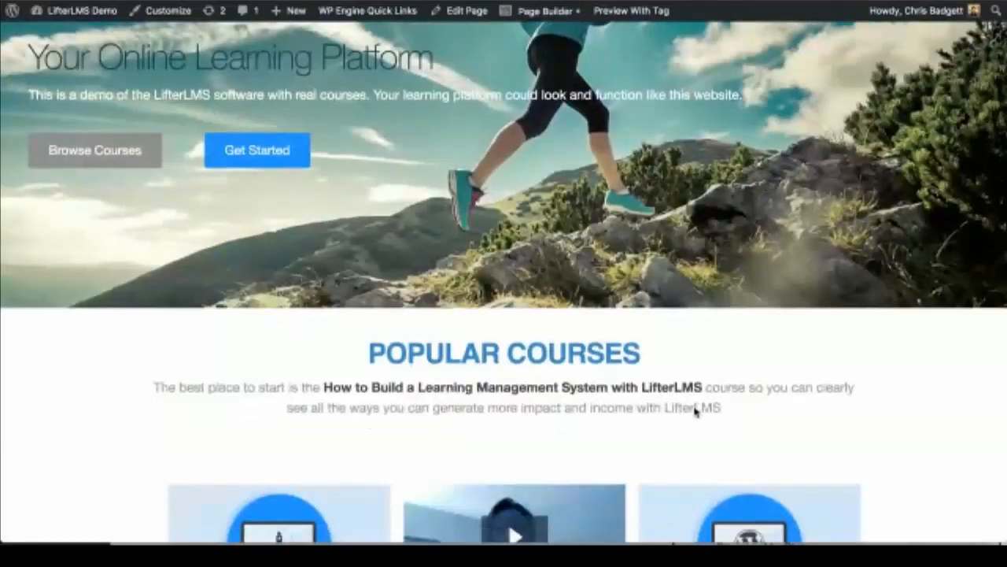
scroll(693, 361, down, 2)
scroll(694, 360, down, 4)
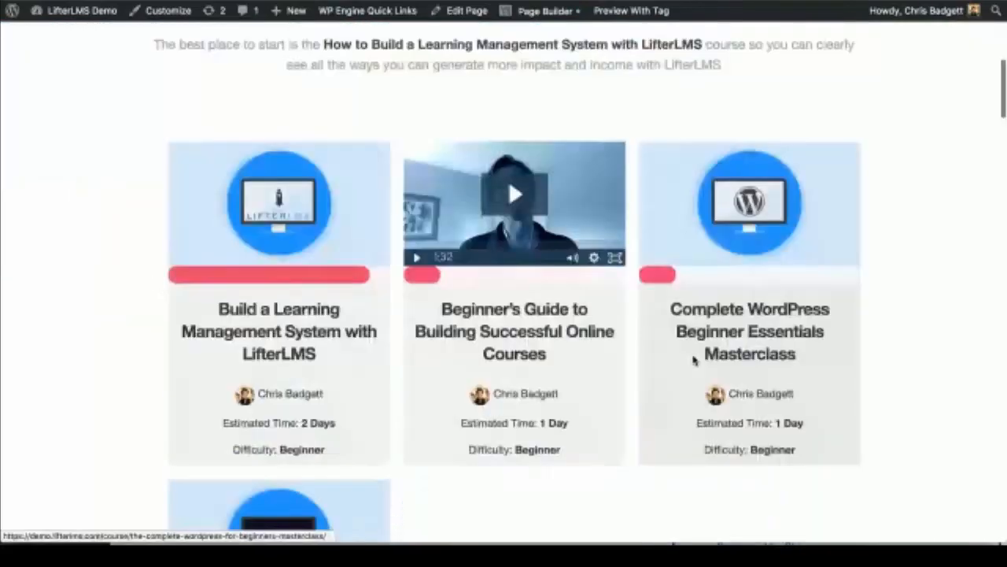
scroll(693, 361, down, 1)
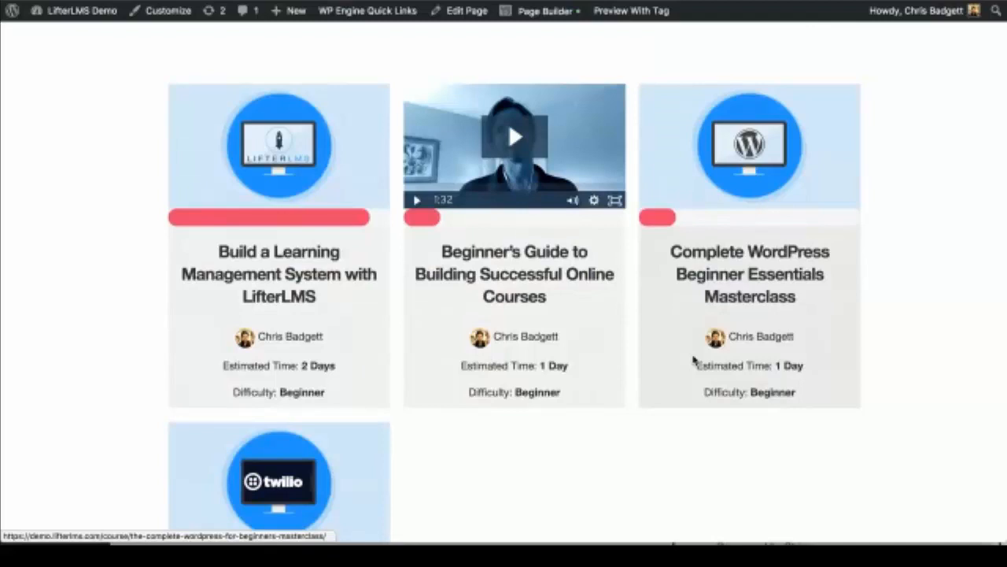
scroll(693, 360, up, 7)
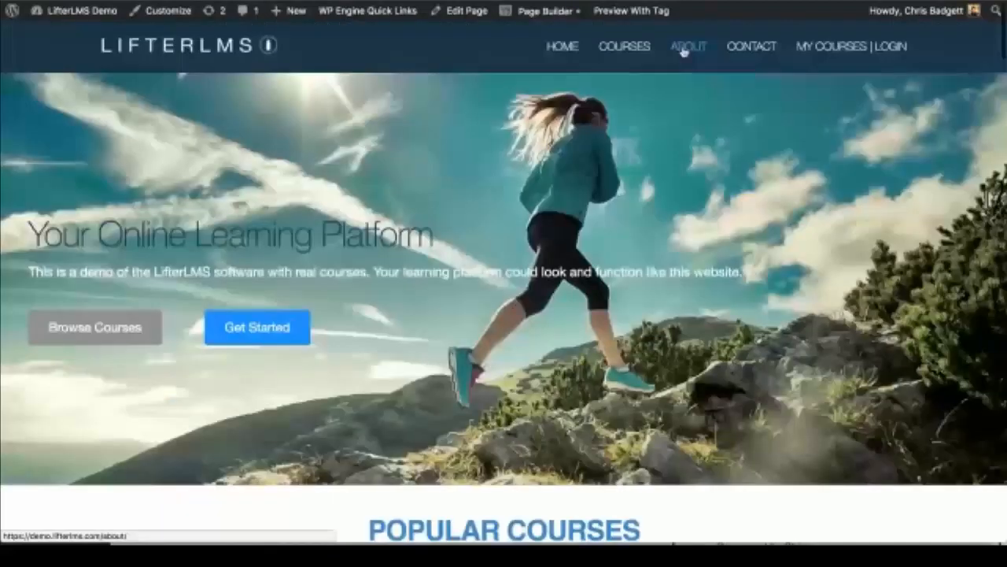
click(683, 50)
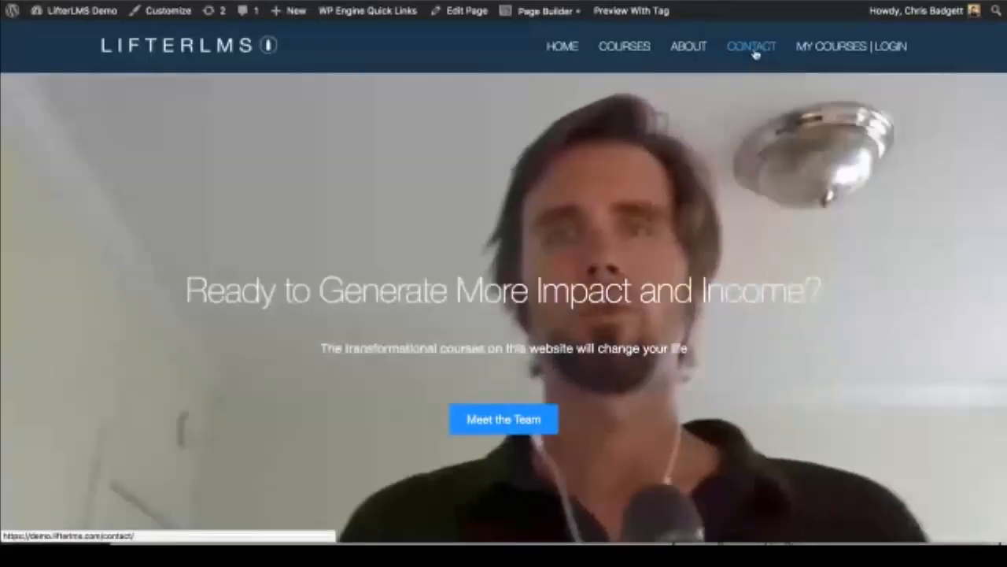
click(752, 49)
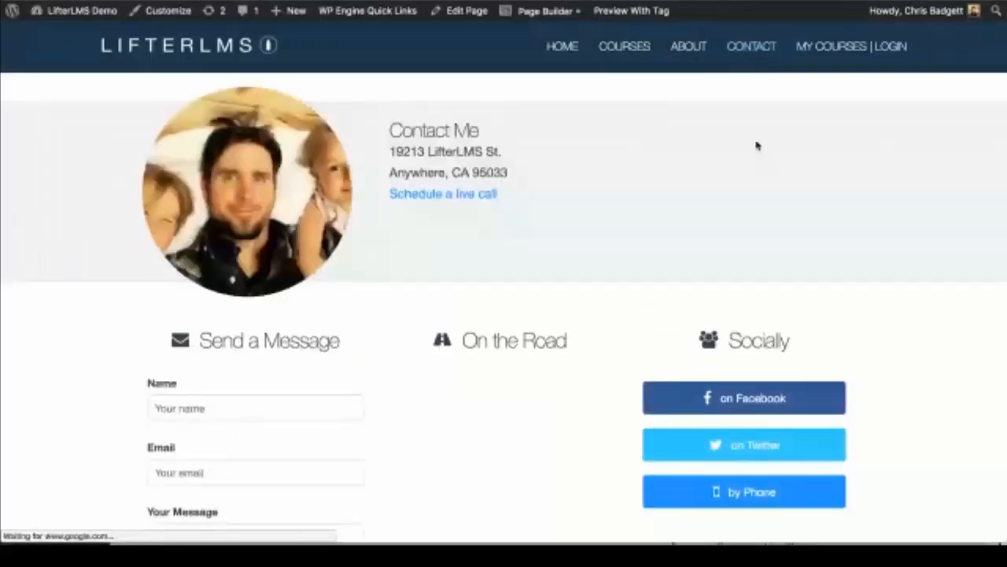
scroll(755, 150, down, 10)
scroll(755, 160, up, 10)
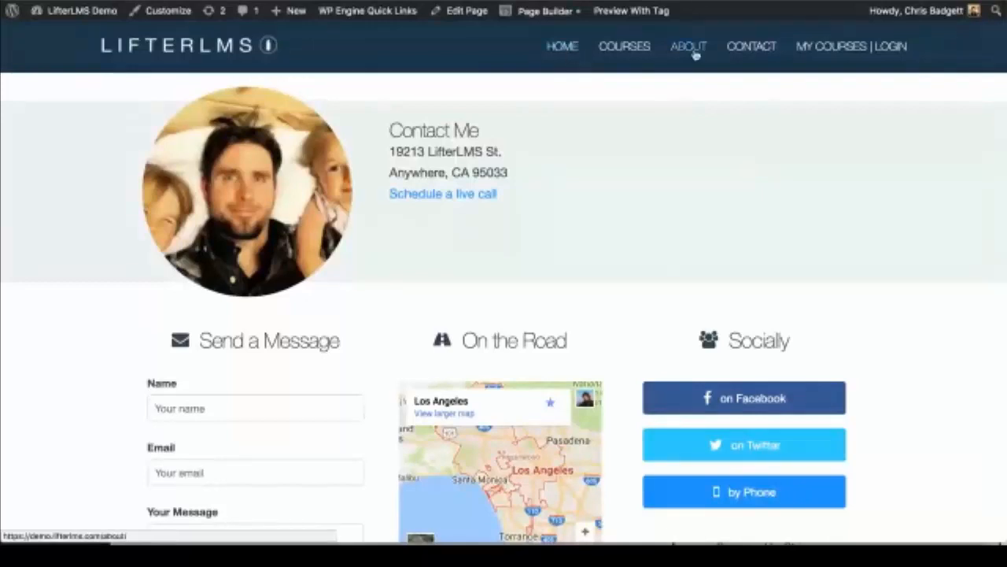
click(624, 47)
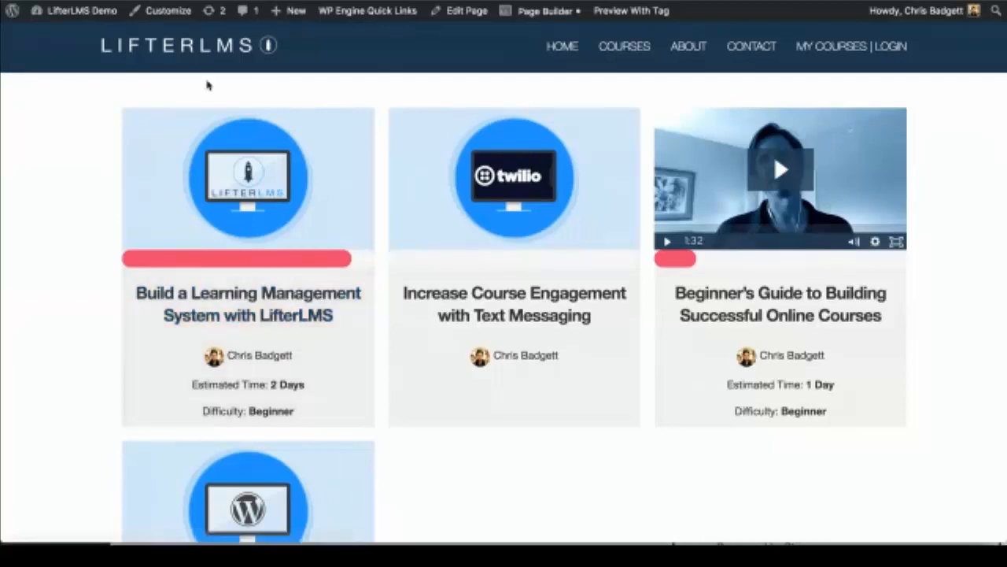
scroll(336, 364, down, 2)
scroll(337, 363, up, 2)
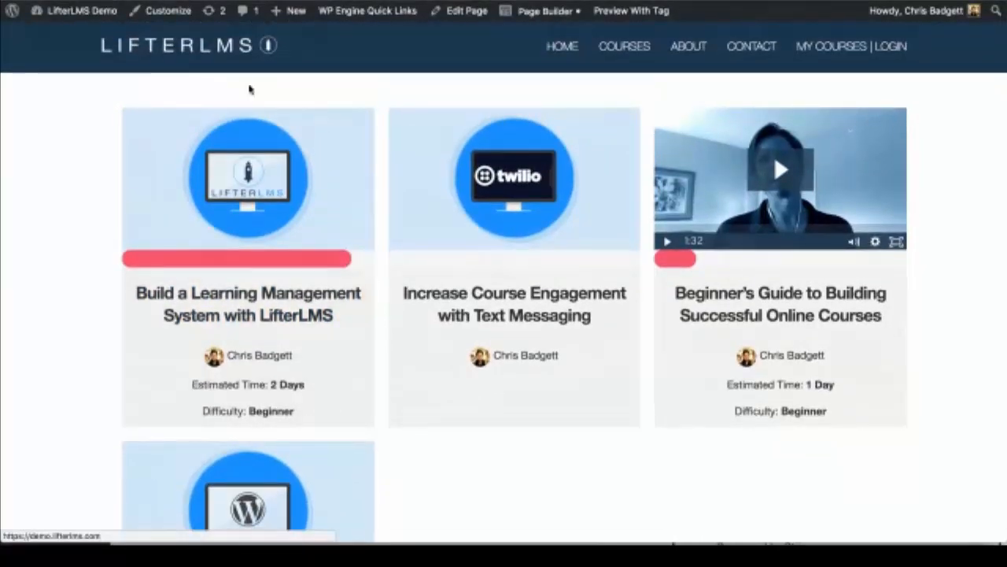
scroll(393, 427, down, 5)
scroll(393, 428, down, 3)
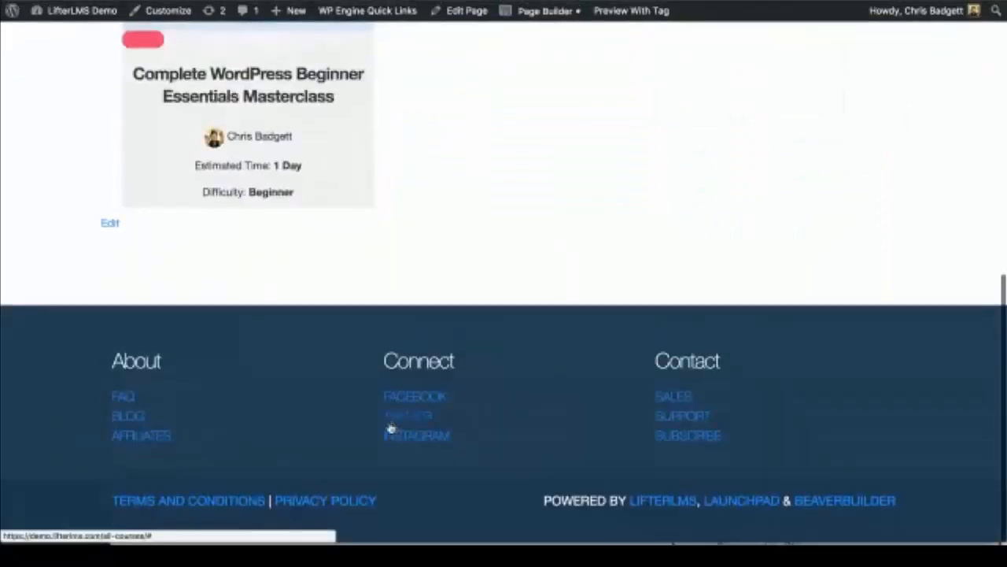
scroll(498, 402, up, 7)
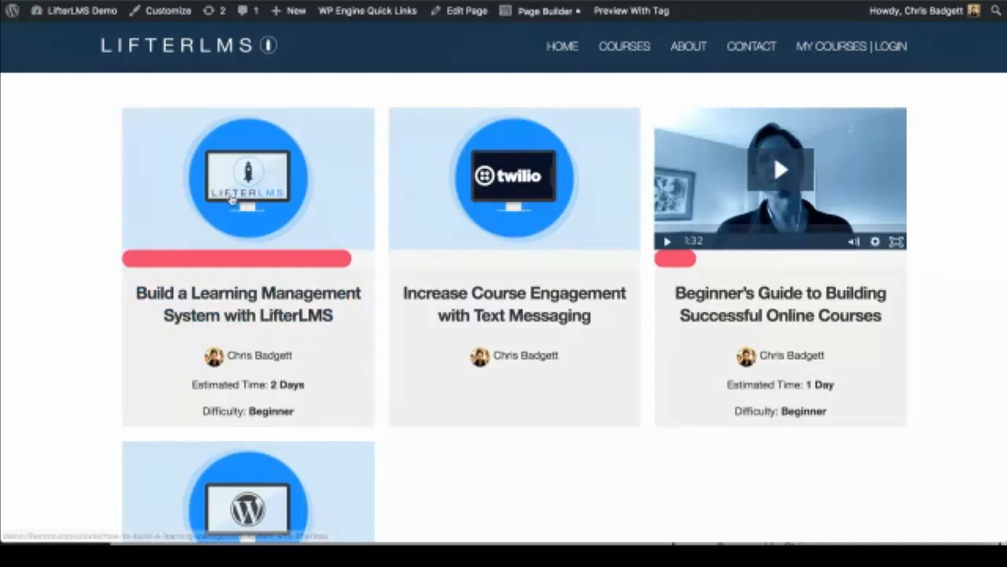
scroll(504, 371, down, 5)
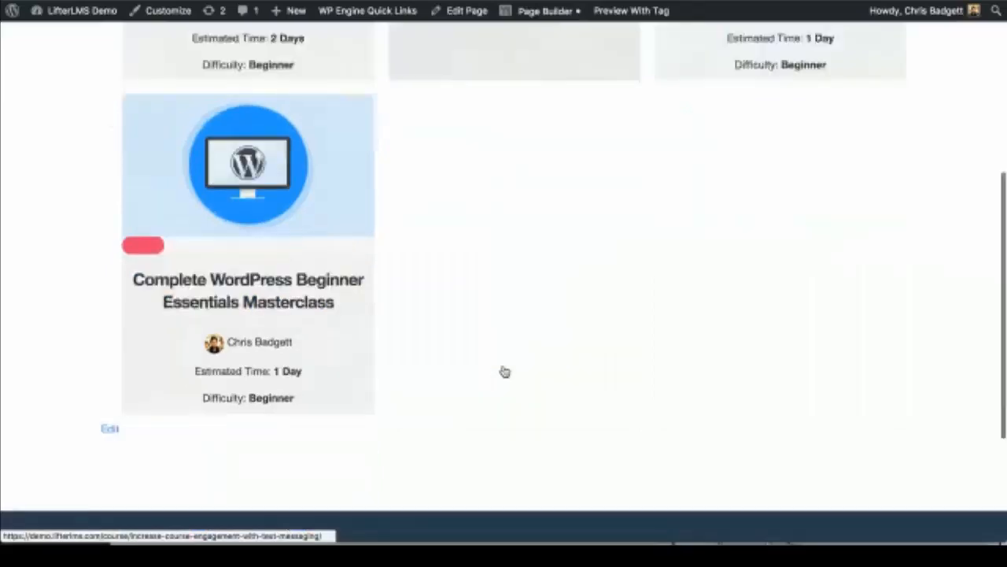
scroll(505, 371, down, 3)
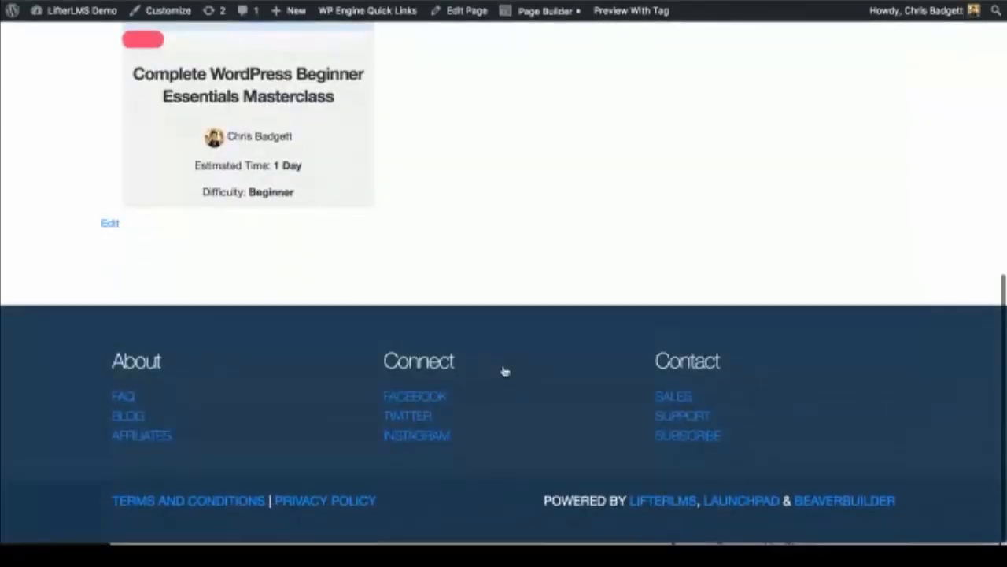
scroll(504, 371, up, 6)
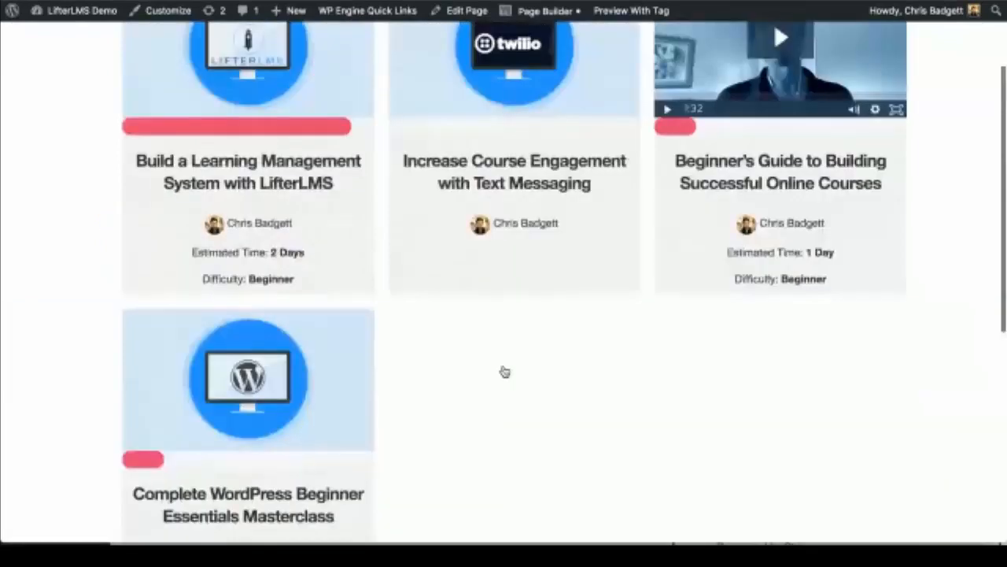
scroll(505, 371, up, 2)
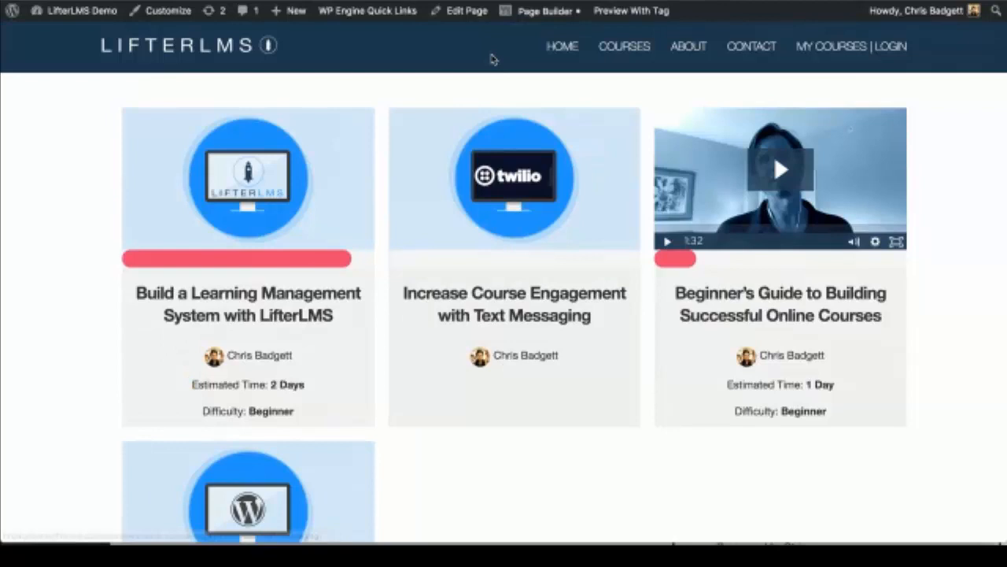
mouse_move(373, 18)
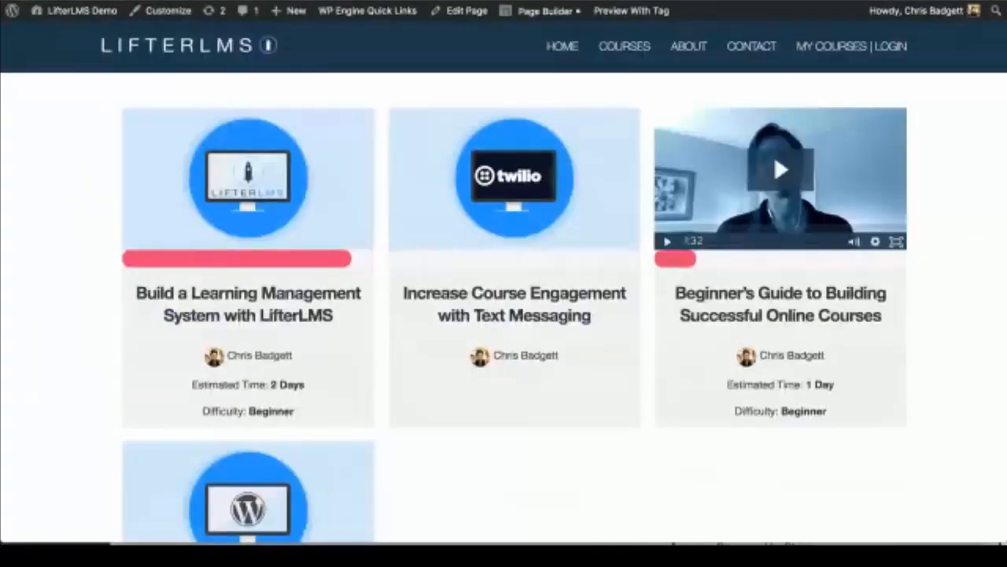
Step: Return to the demo home page via the LifterLMS logo and scroll through its upper sections
click(203, 47)
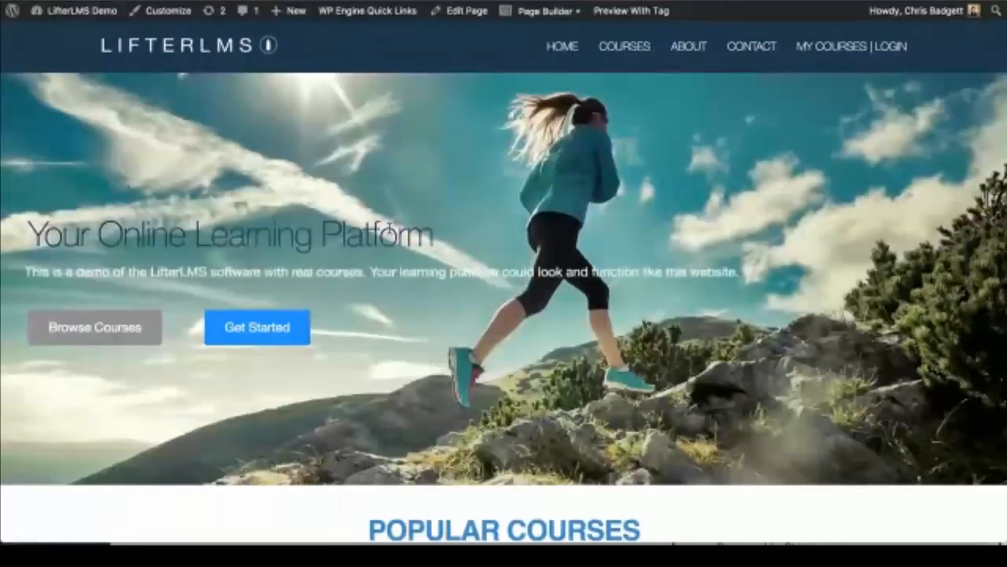
scroll(388, 228, down, 2)
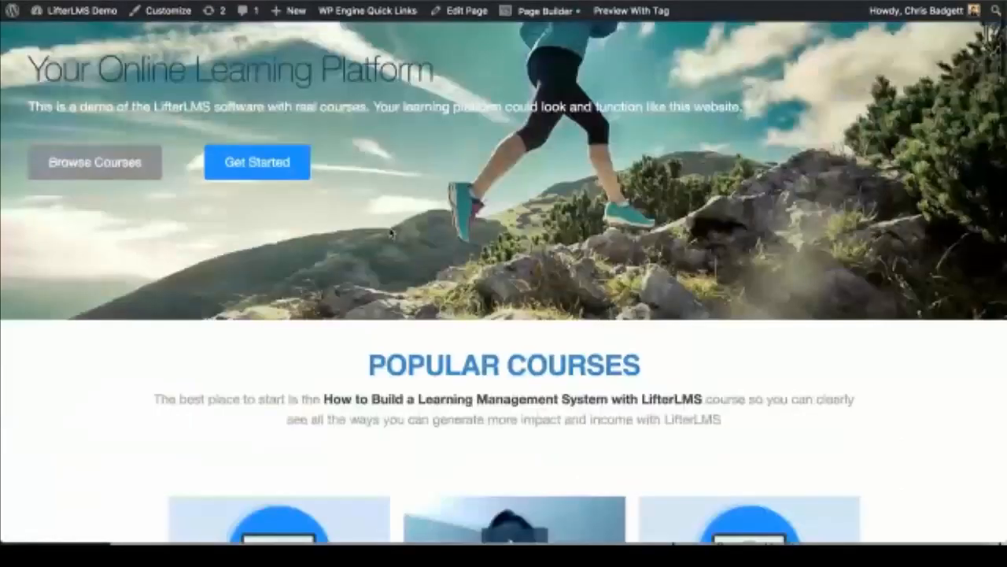
scroll(391, 232, down, 2)
scroll(450, 356, down, 9)
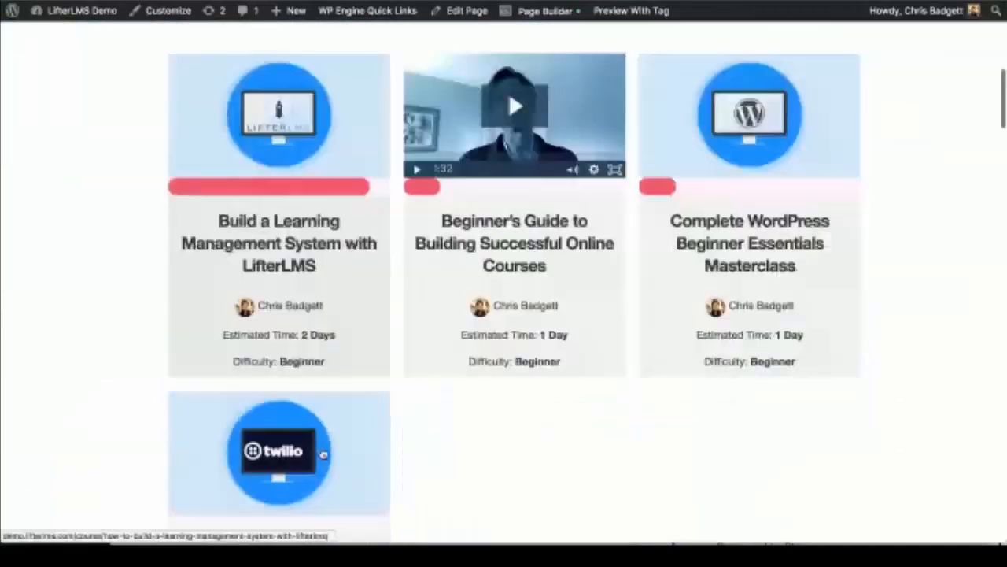
scroll(322, 455, down, 1)
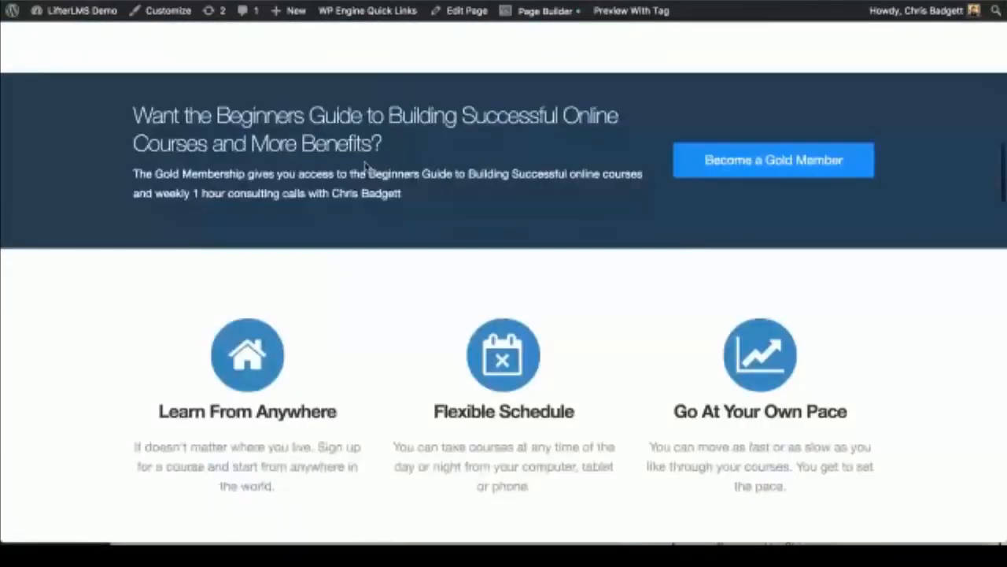
scroll(589, 287, down, 2)
scroll(589, 288, down, 1)
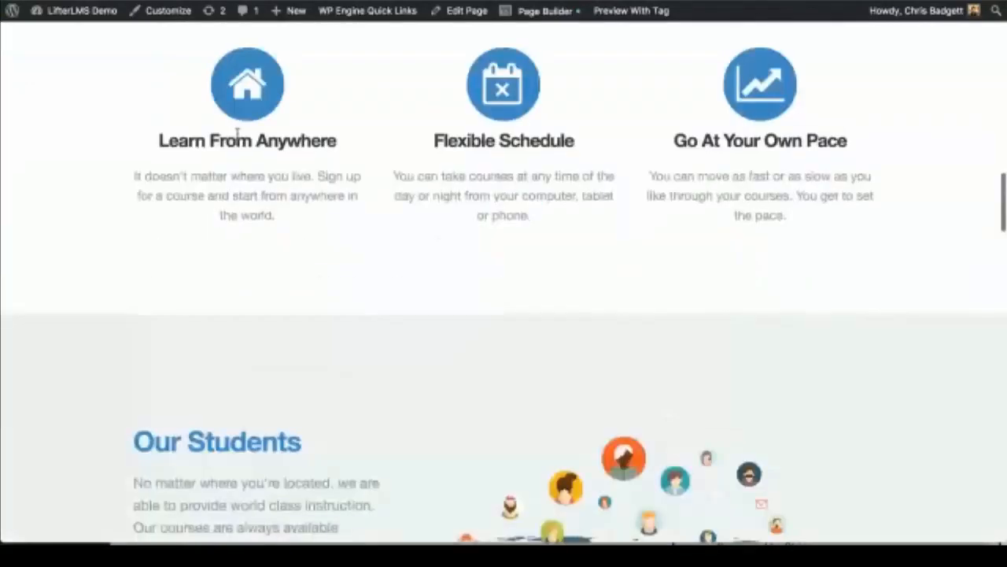
scroll(563, 273, down, 1)
scroll(564, 273, down, 2)
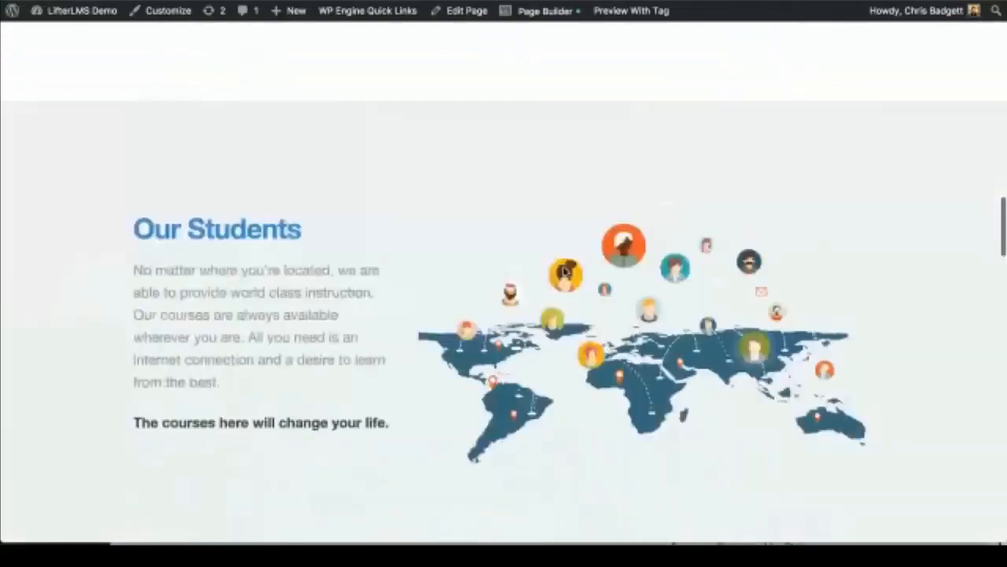
scroll(563, 273, down, 2)
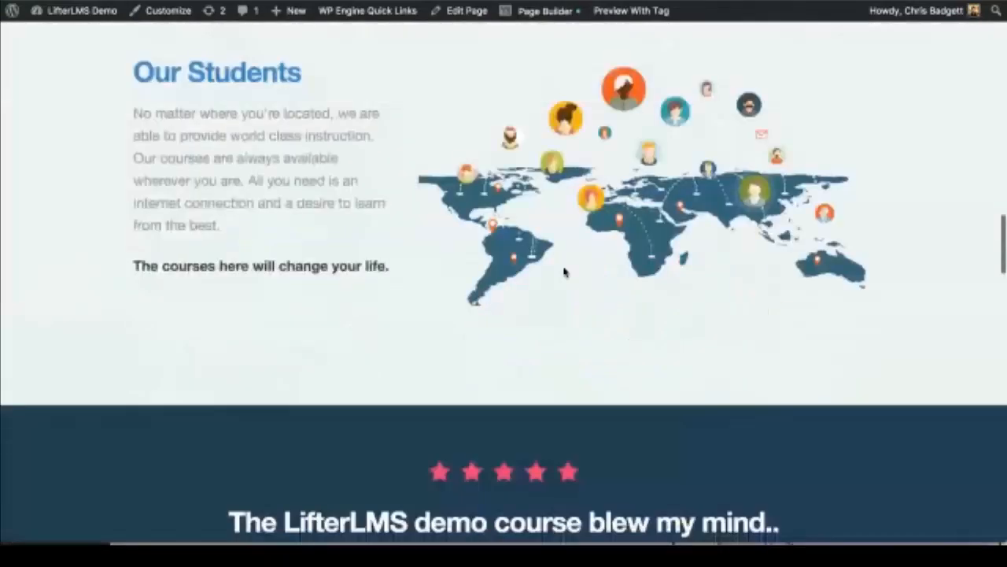
scroll(564, 273, up, 1)
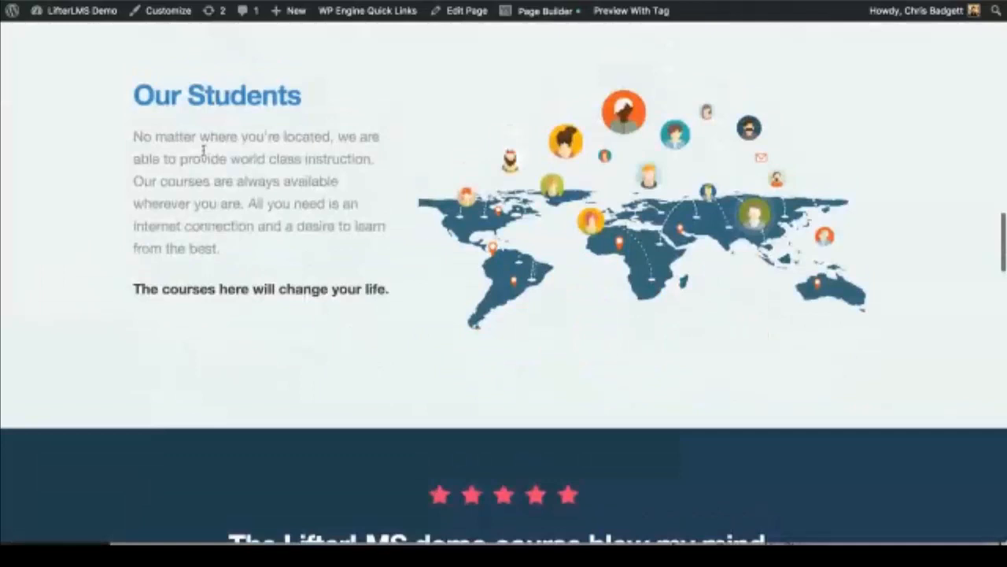
Step: Scroll the rest of the home page down to the footer, then back up to the testimonials
scroll(344, 282, down, 3)
scroll(344, 282, down, 4)
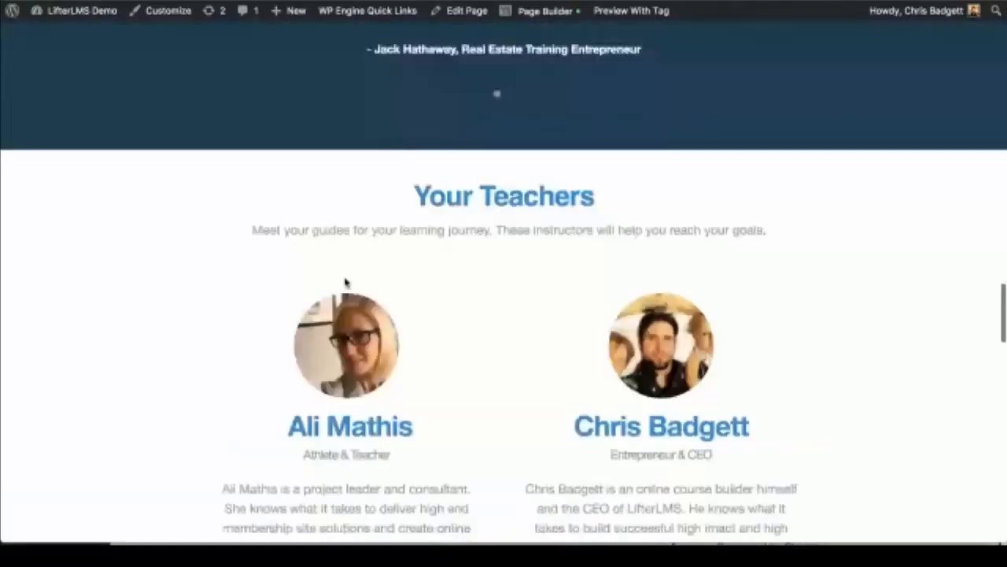
scroll(345, 282, down, 6)
scroll(345, 282, down, 1)
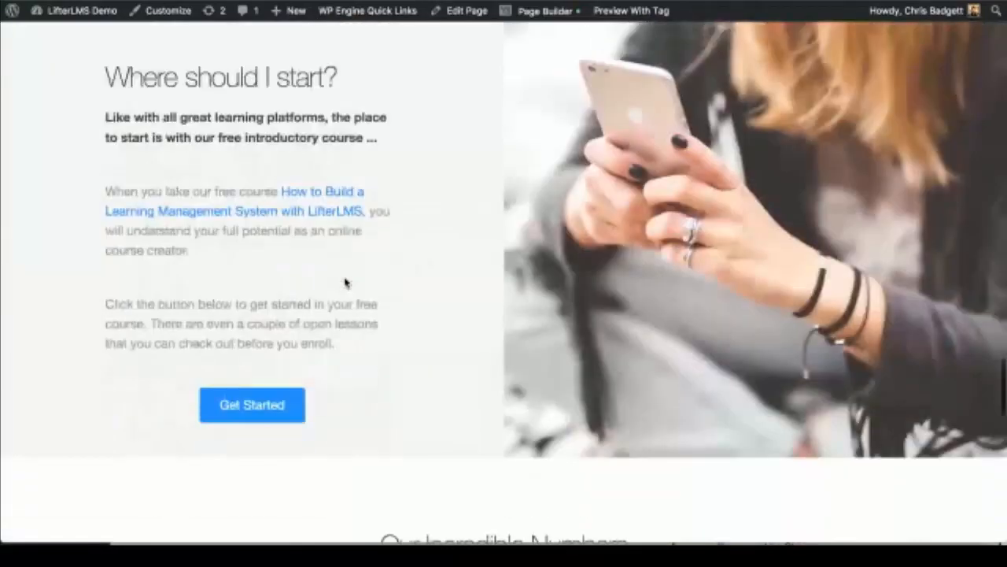
scroll(345, 281, down, 1)
scroll(345, 282, down, 5)
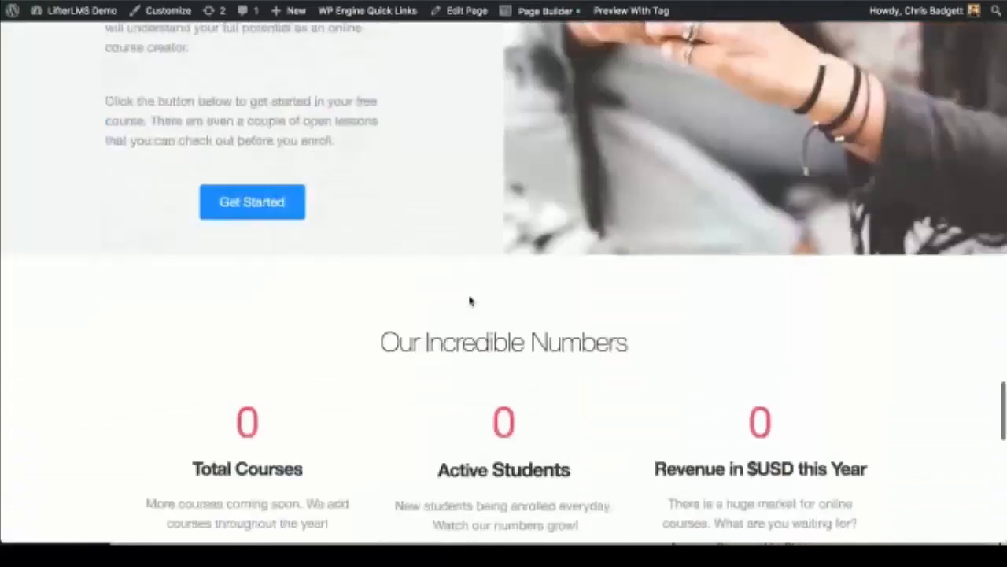
scroll(469, 297, down, 5)
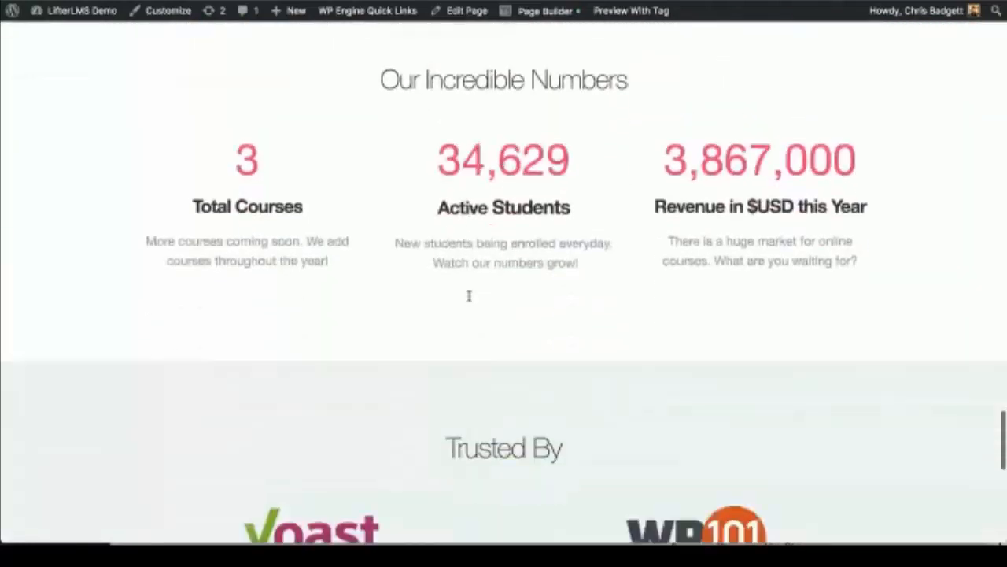
scroll(469, 295, down, 9)
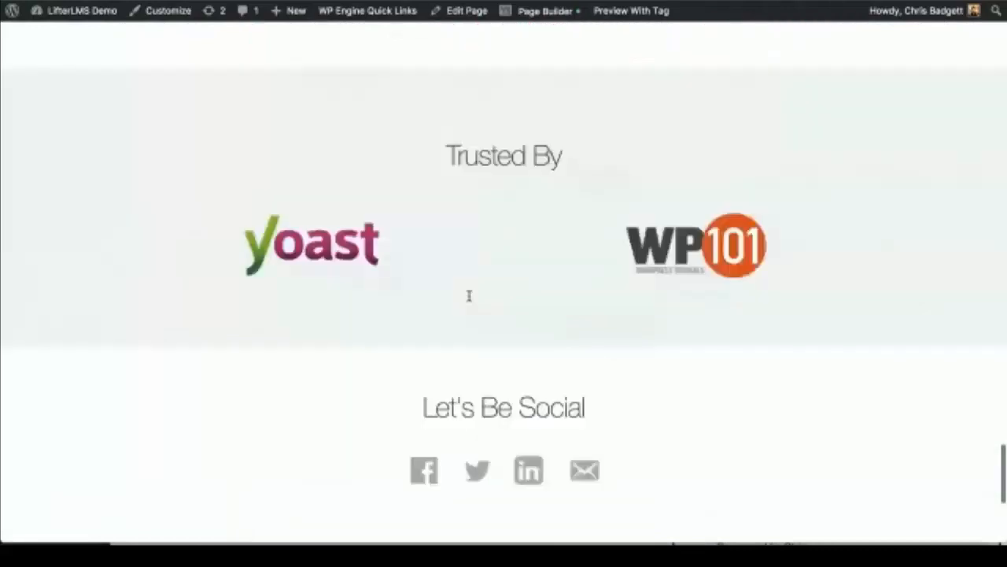
scroll(469, 296, down, 1)
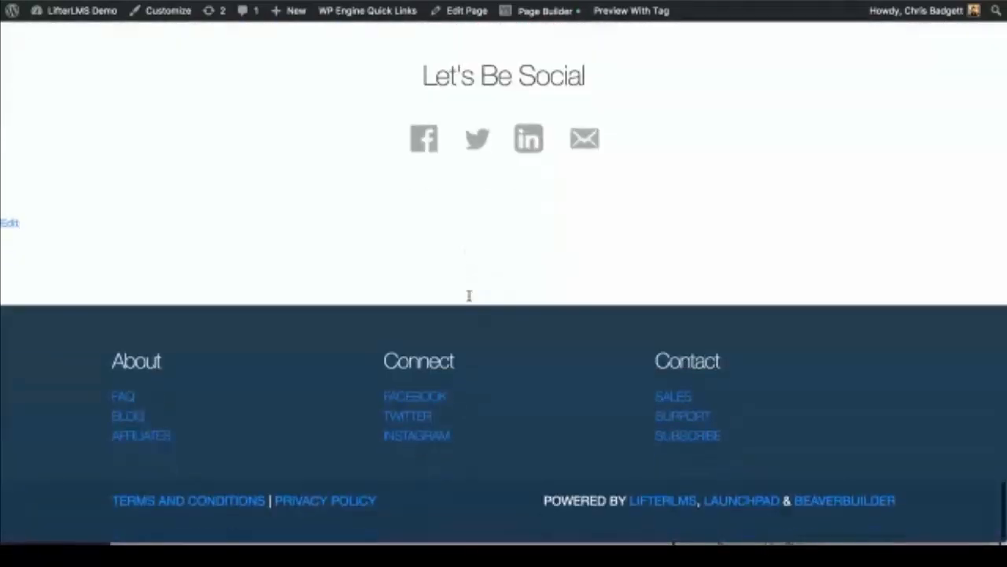
scroll(469, 295, up, 15)
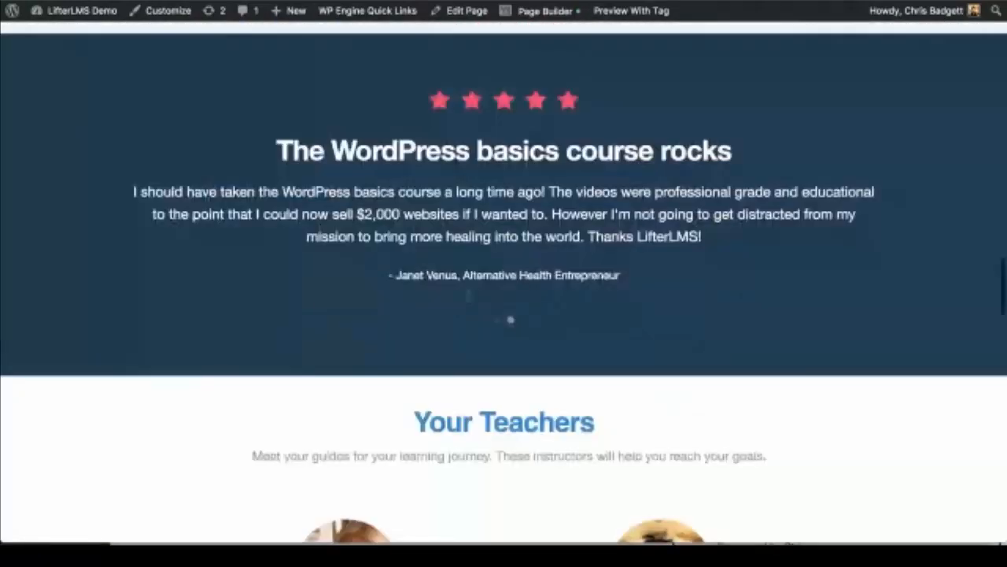
scroll(583, 171, up, 10)
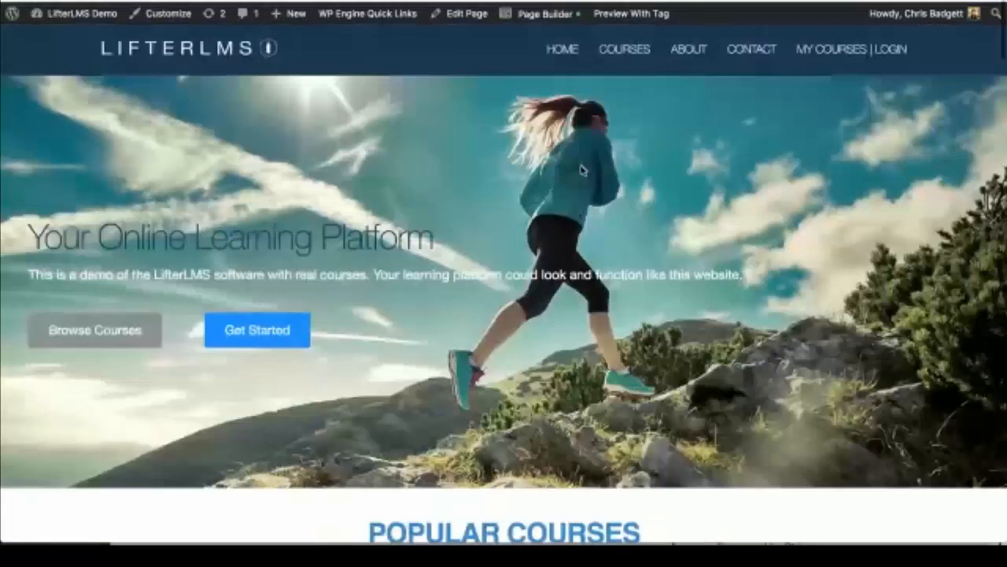